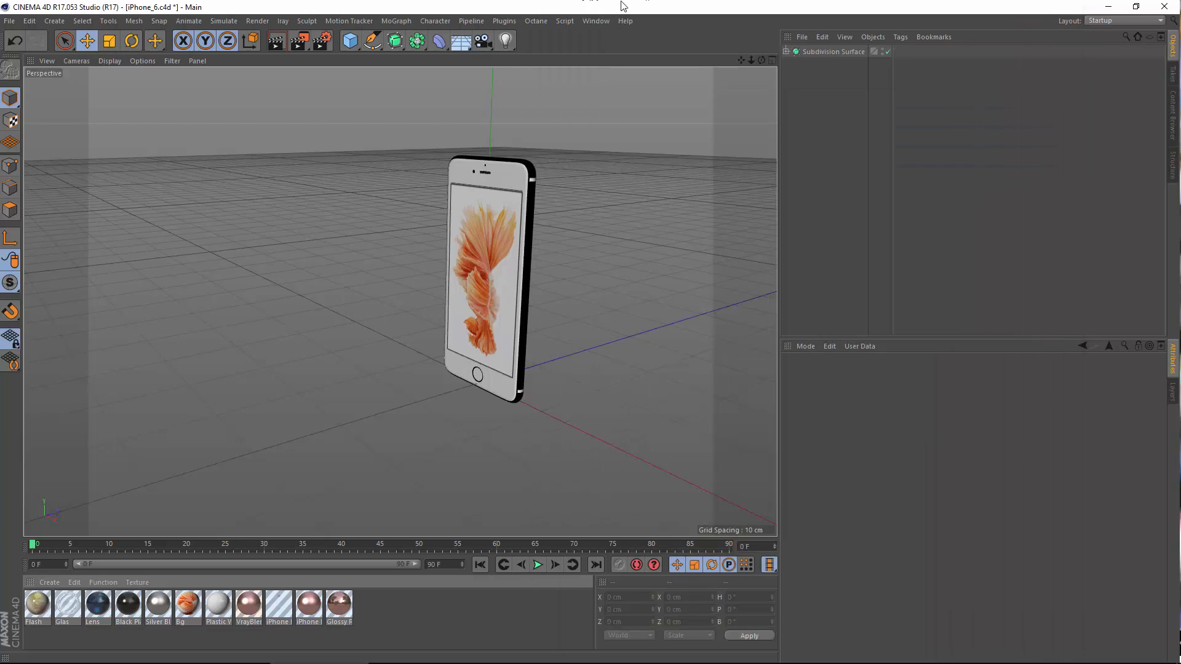
Duplicate the Subdivision Surface holding the phone and disable the smoothing on both the original and the copy.
click(816, 53)
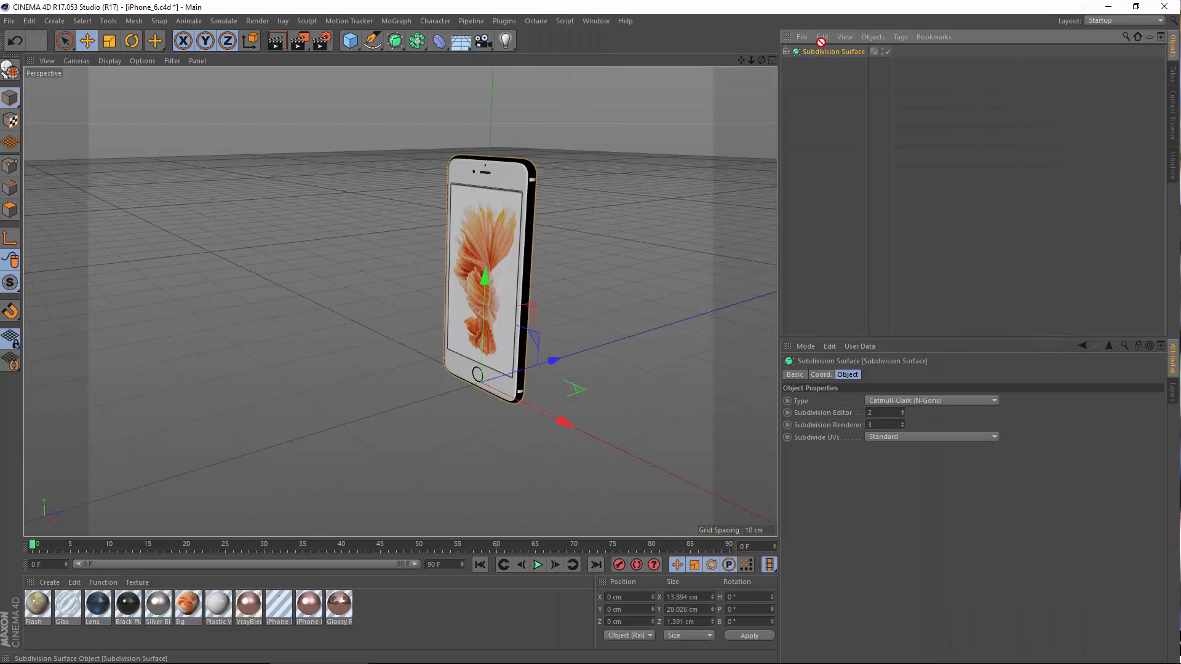
ctrl+drag(826, 49, 829, 47)
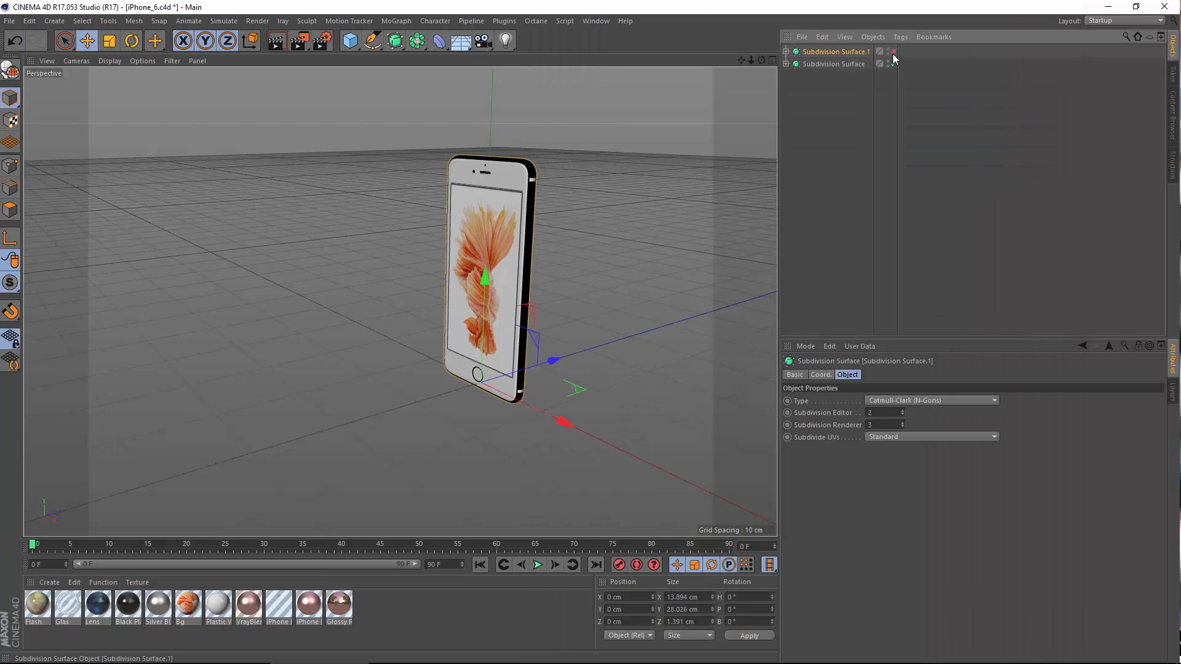
click(786, 51)
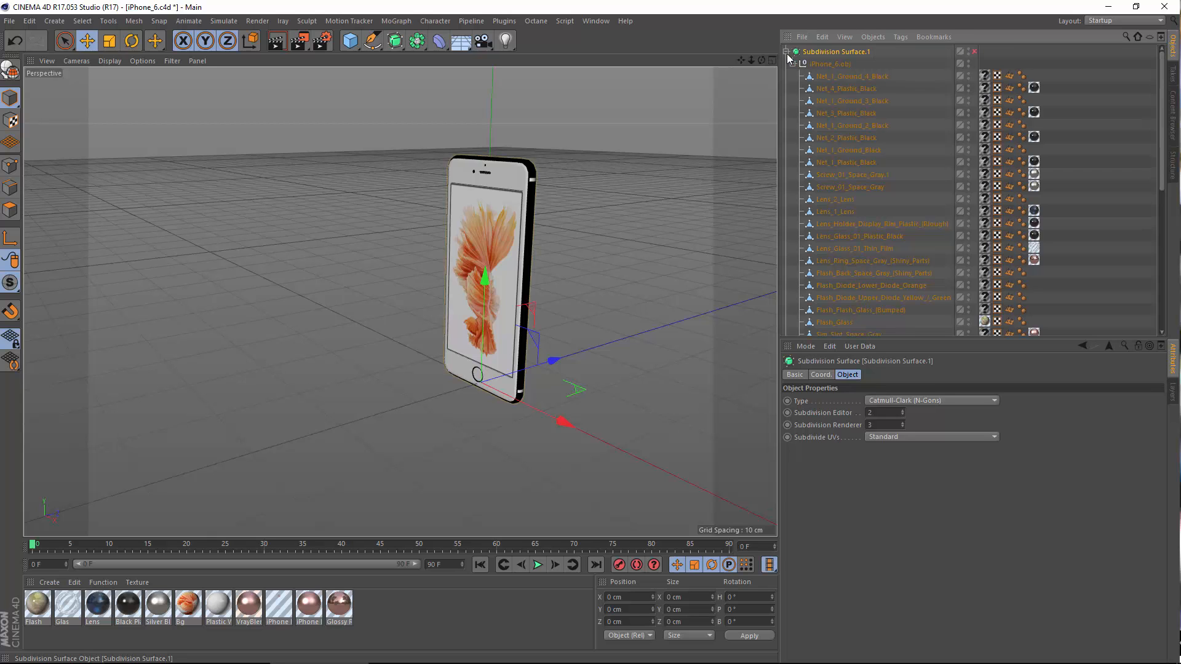
click(794, 64)
Shift the copied iPhone_6.obj sideways to X about -6.5 cm and rotate it 180° in bank so its back faces forward.
click(827, 64)
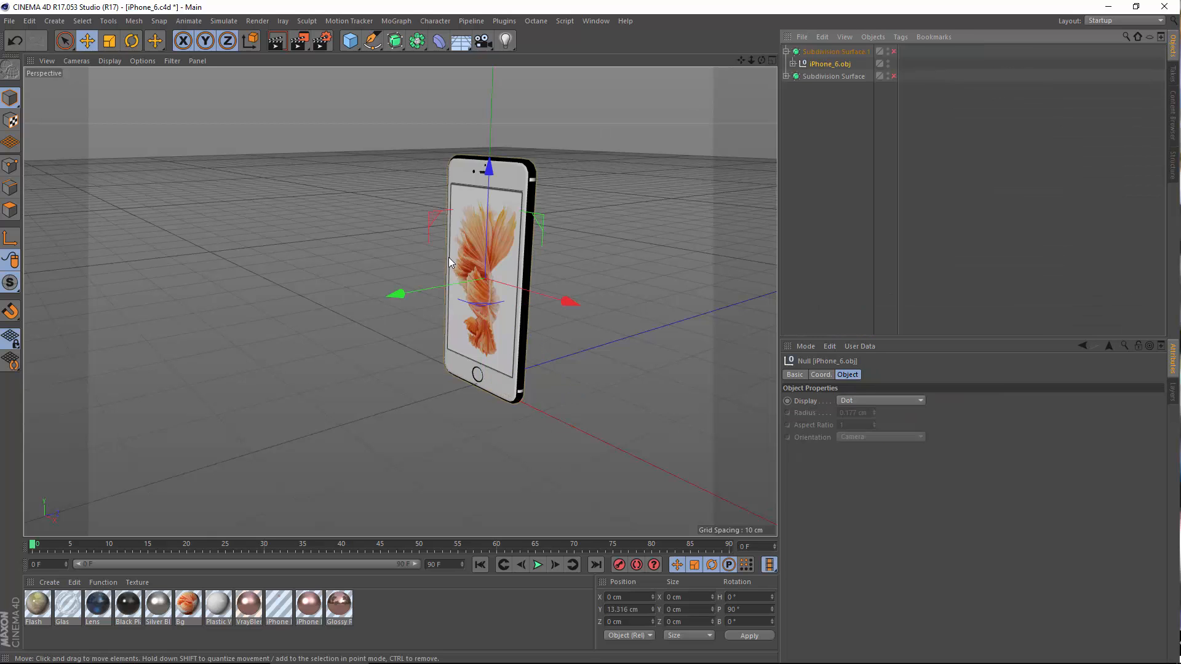
alt+drag(448, 257, 528, 283)
click(134, 48)
scroll(468, 315, up, 3)
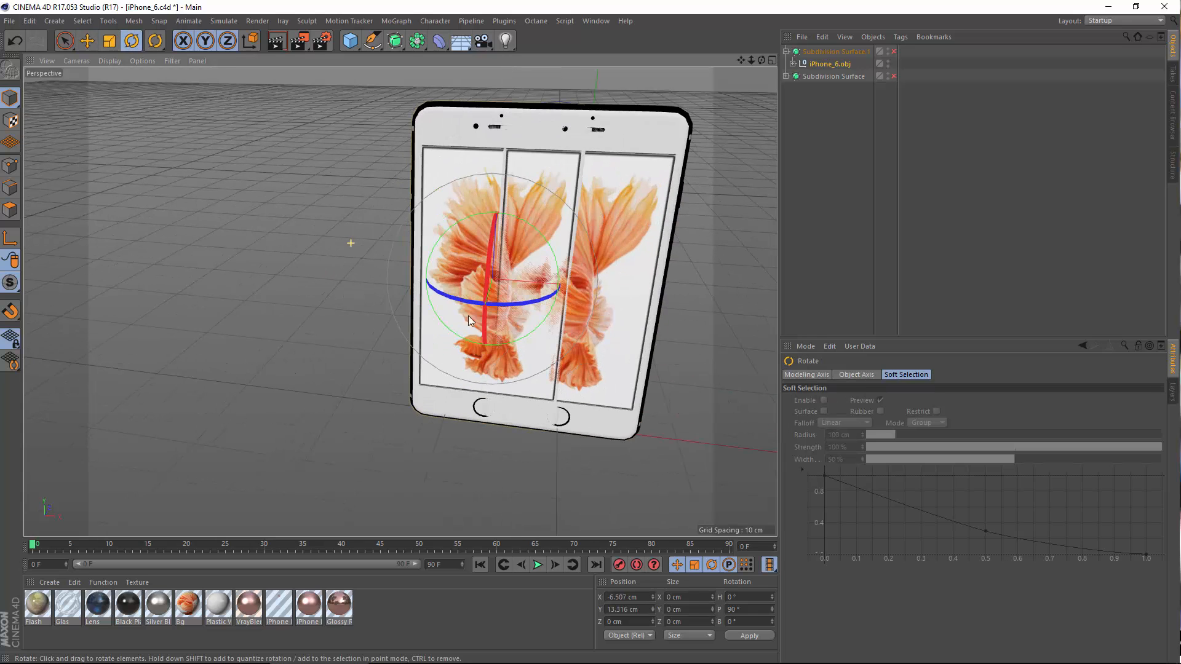
drag(462, 301, 754, 166)
drag(764, 124, 766, 105)
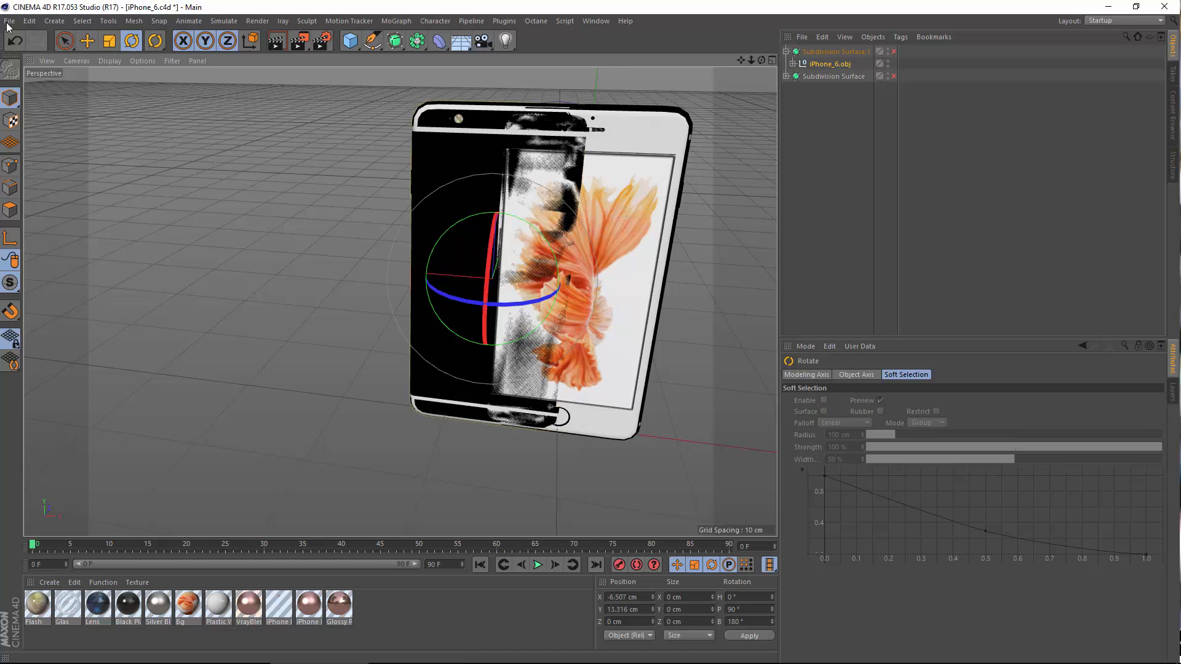
Push the rotated phone copy back behind the front phone to Z about 0.86 cm.
click(90, 42)
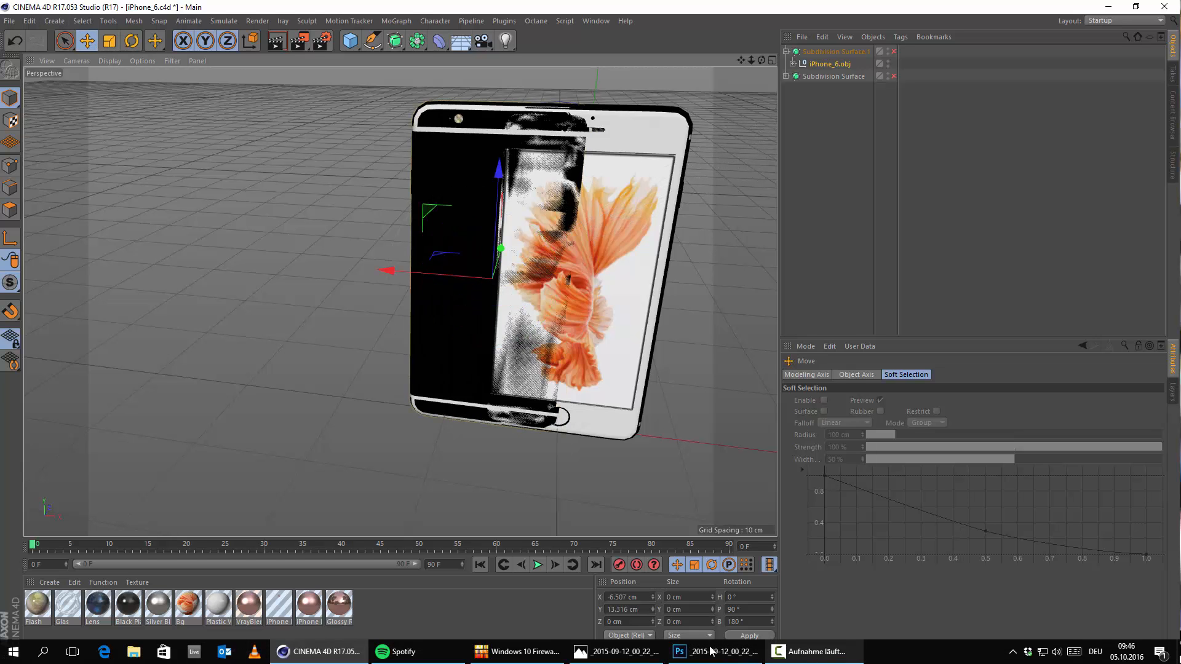
click(619, 653)
click(618, 653)
alt+drag(524, 370, 637, 364)
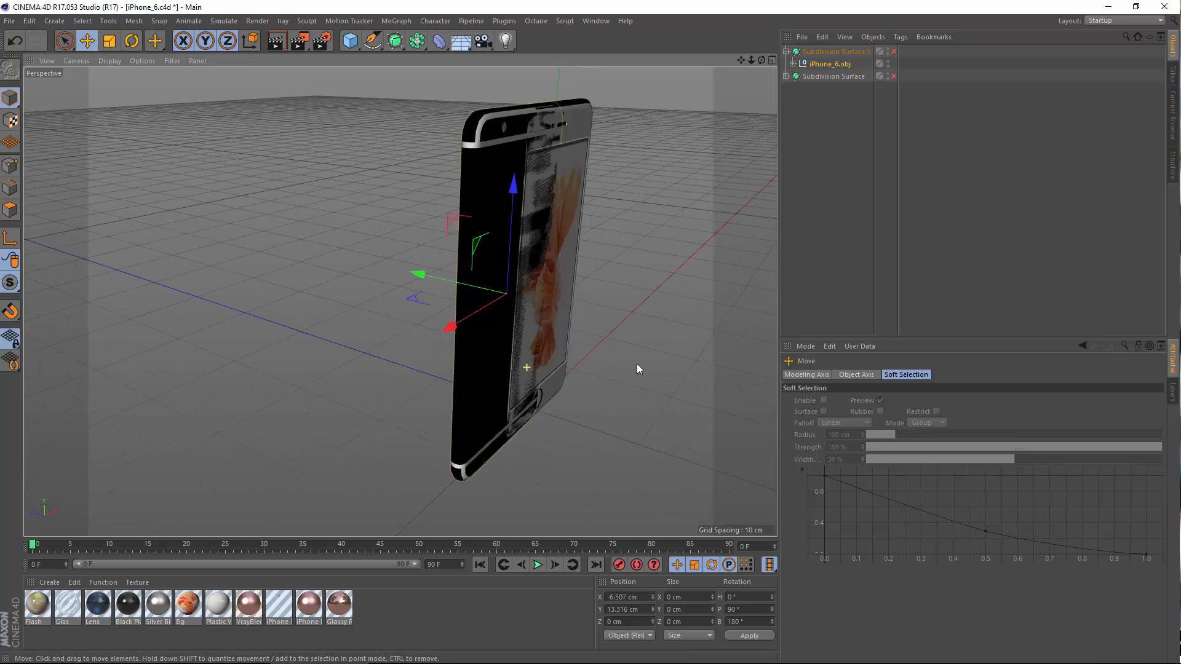
scroll(544, 301, up, 4)
drag(405, 275, 497, 209)
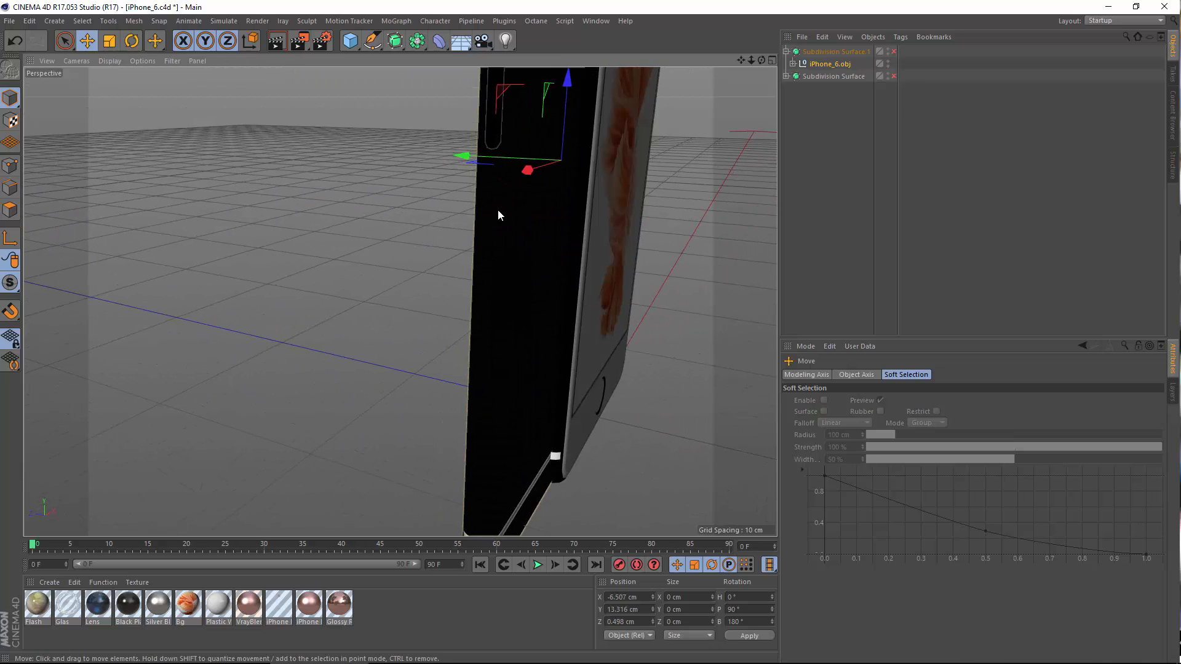
drag(500, 157, 494, 156)
Refine the rear phone's depth in the Right view, setting it just behind the front phone at Z about 1.27 cm.
middle_click(494, 155)
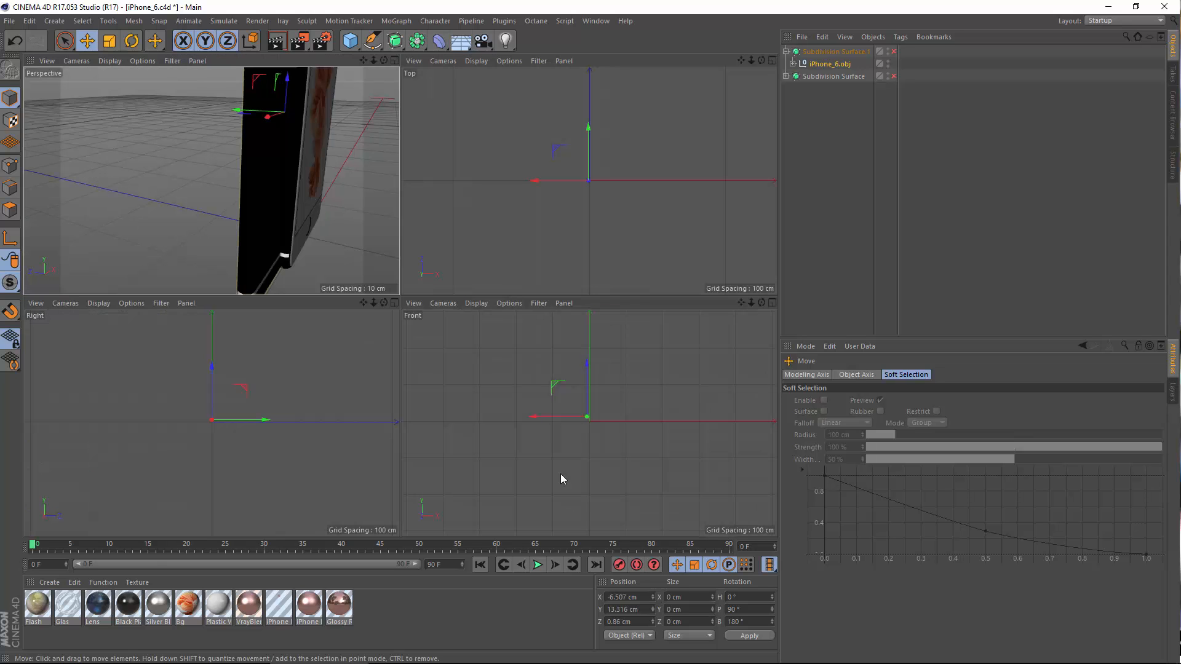
middle_click(574, 419)
middle_click(534, 420)
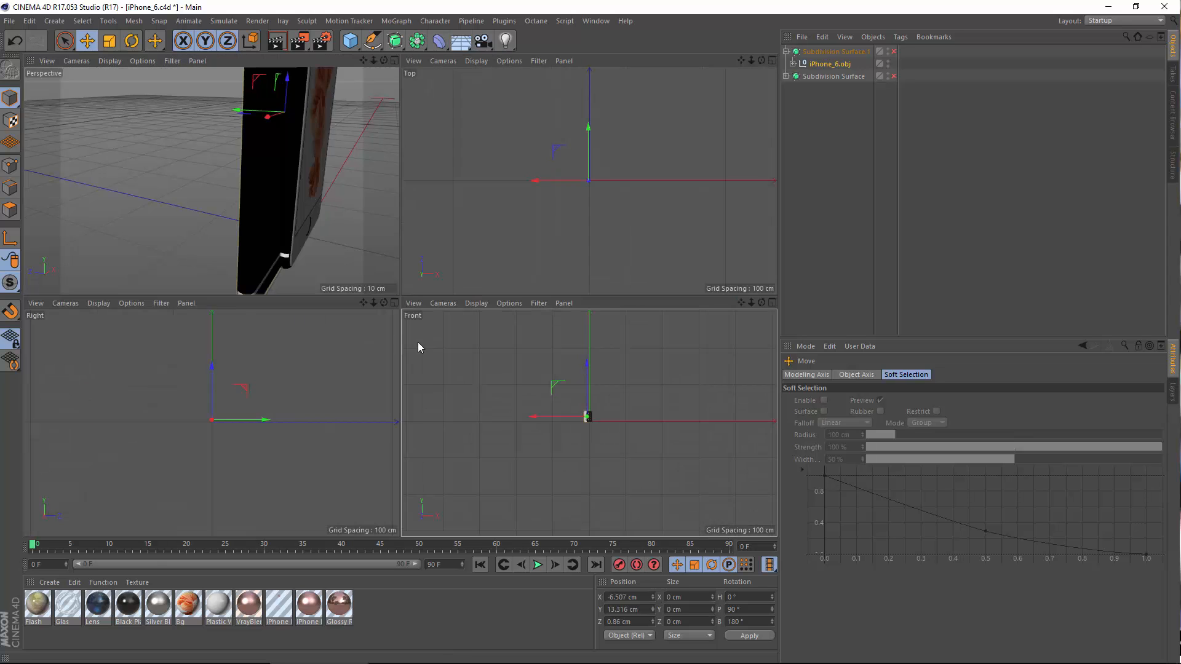
middle_click(279, 409)
scroll(464, 280, up, 15)
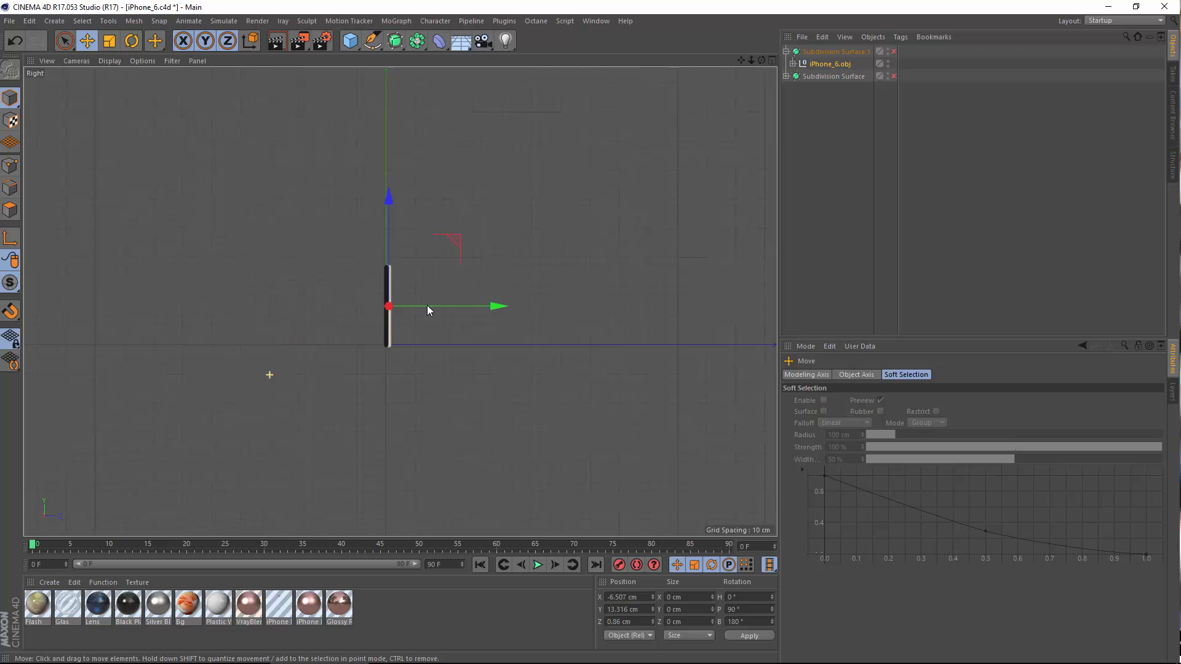
alt+middle_drag(433, 279, 401, 363)
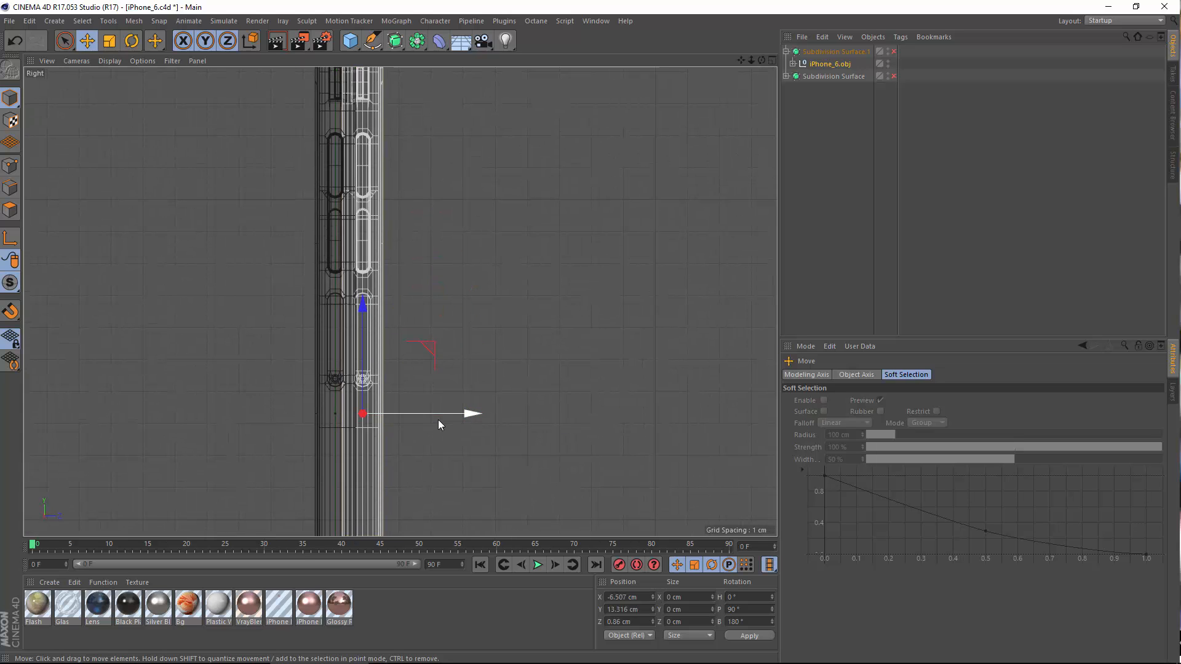
mouse_move(439, 412)
mouse_down()
mouse_move(423, 414)
mouse_move(468, 424)
mouse_move(454, 430)
mouse_up()
scroll(454, 430, up, 8)
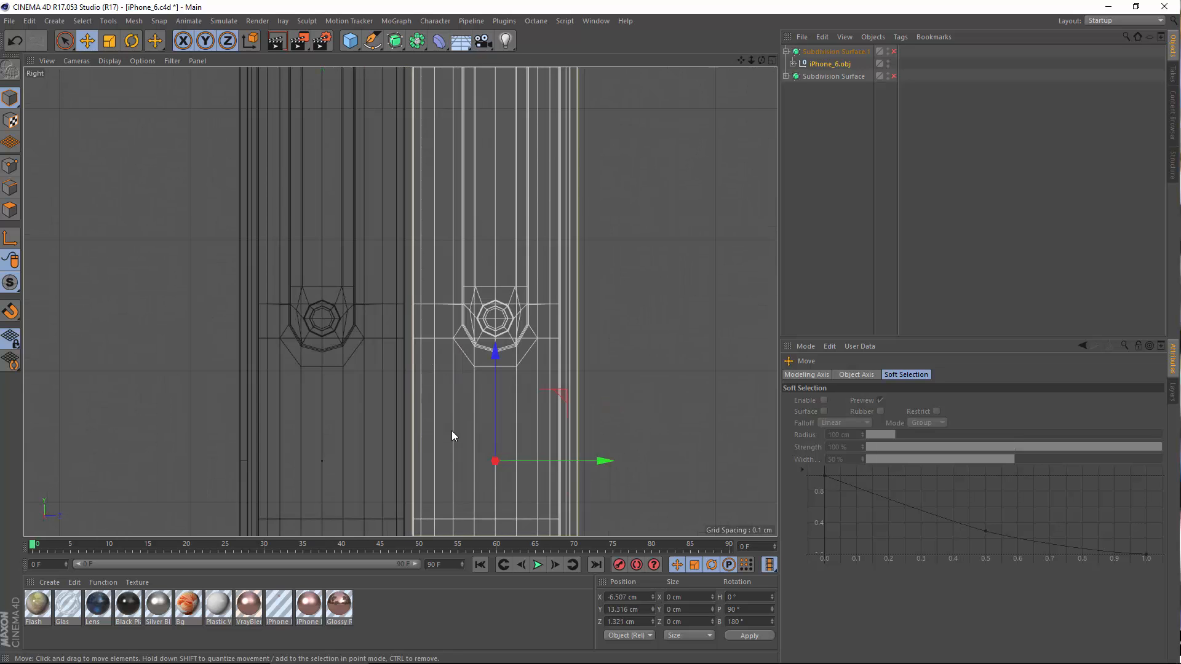
scroll(452, 436, up, 4)
drag(624, 488, 608, 492)
Examine the two phones in the perspective view and compare their arrangement with the reference photo.
middle_click(409, 286)
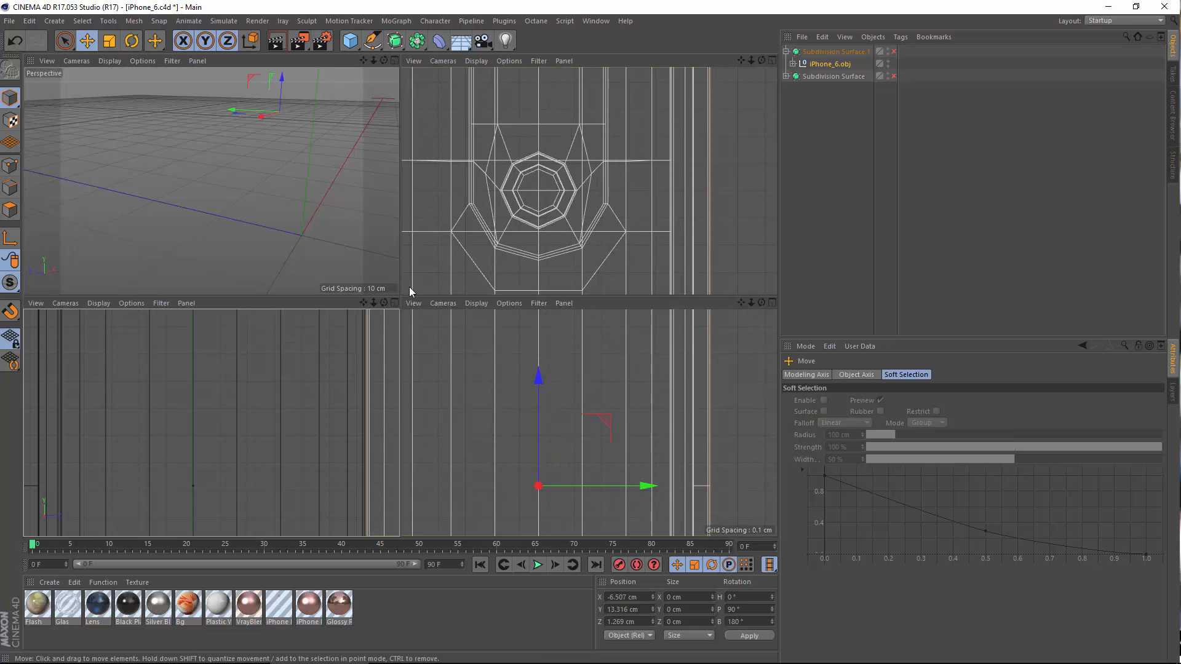
middle_click(203, 176)
alt+drag(496, 337, 327, 324)
alt+middle_drag(580, 267, 310, 175)
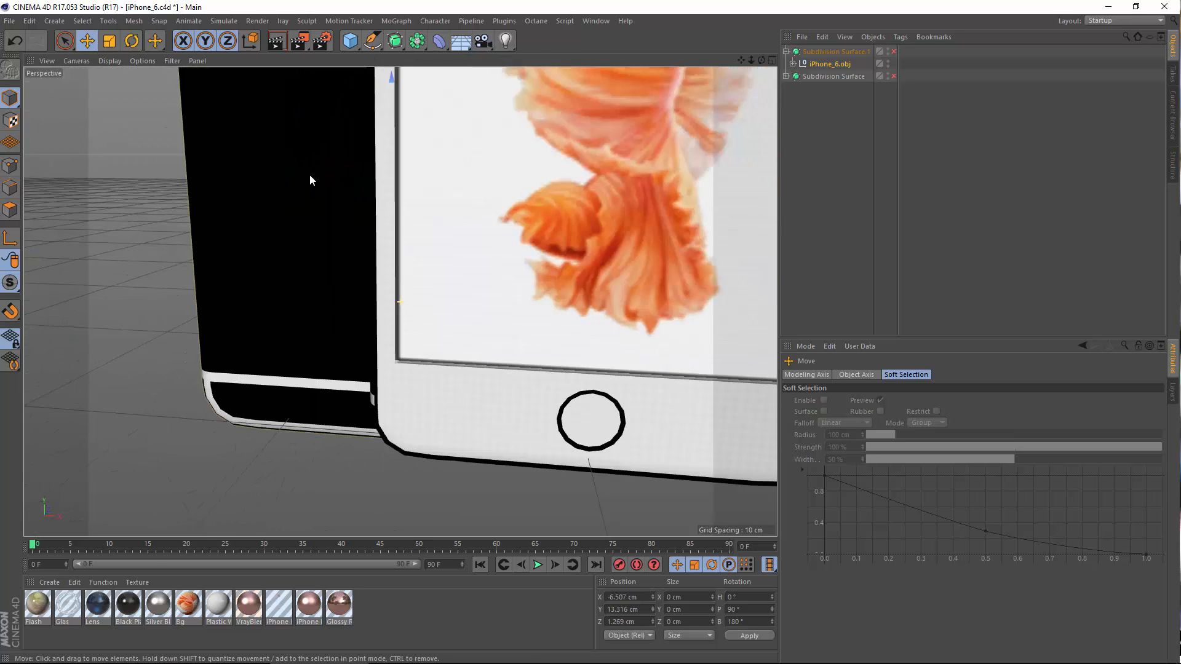
alt+drag(345, 293, 374, 249)
alt+middle_drag(347, 228, 393, 331)
scroll(372, 318, down, 6)
alt+drag(373, 319, 411, 372)
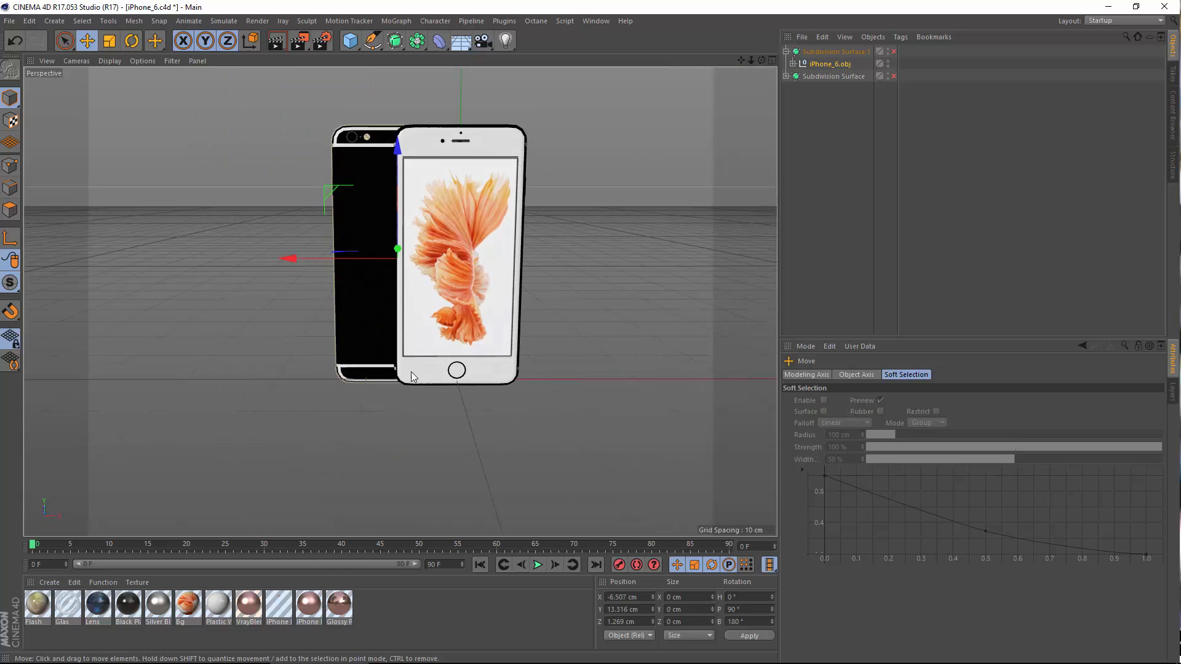
click(617, 652)
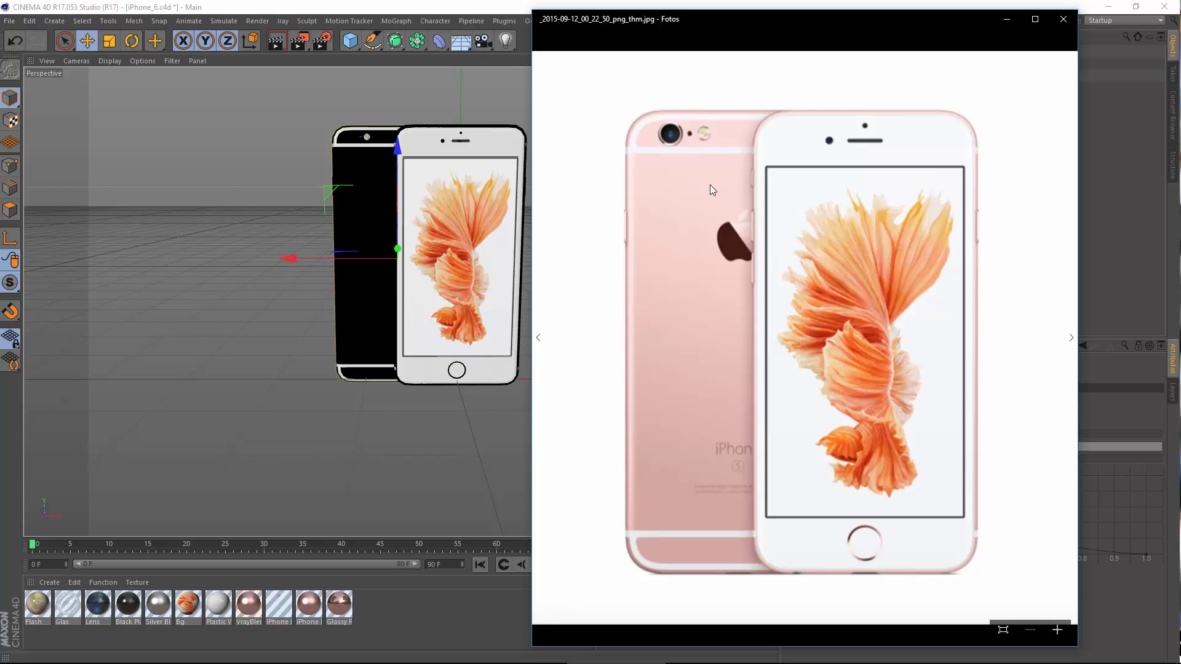
click(1007, 23)
Add a plane primitive under the phones as the floor.
alt+drag(643, 232, 396, 118)
click(349, 41)
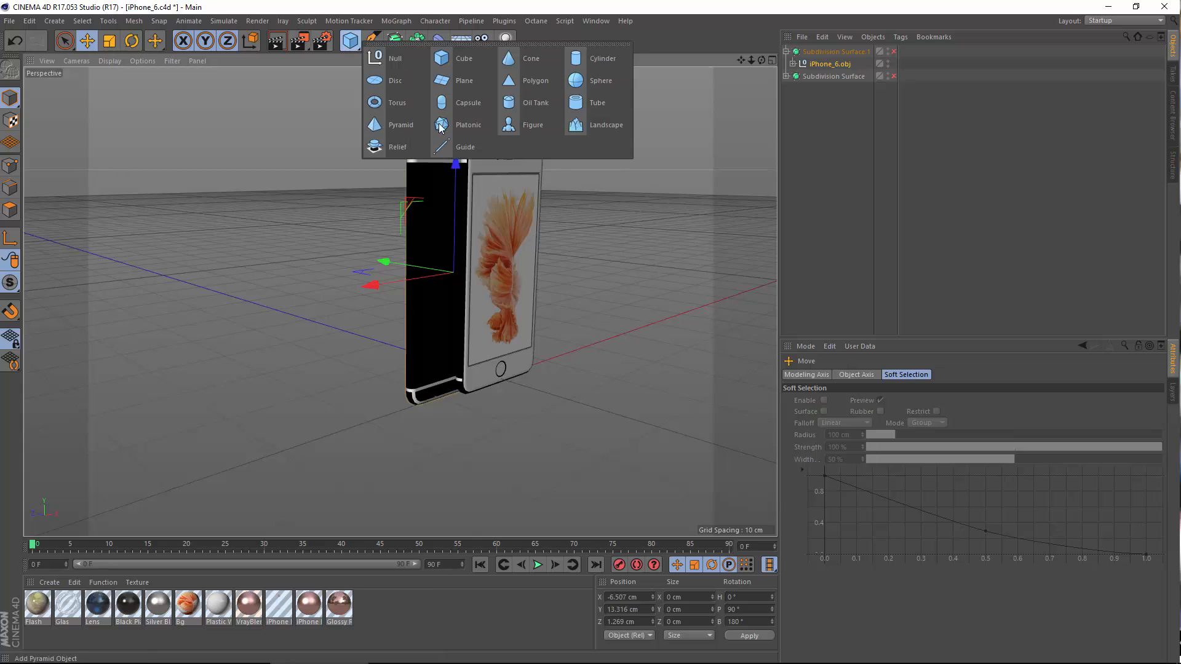
click(478, 79)
alt+middle_drag(349, 289, 774, 397)
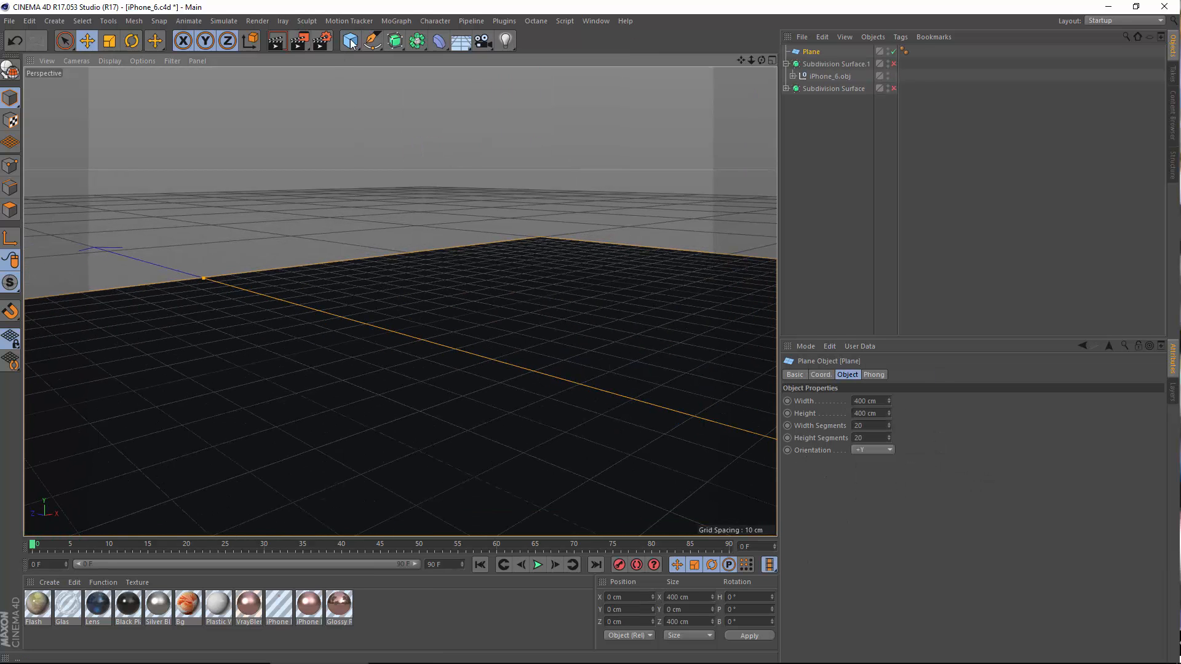
click(350, 41)
scroll(559, 237, down, 3)
alt+middle_drag(599, 309, 258, 304)
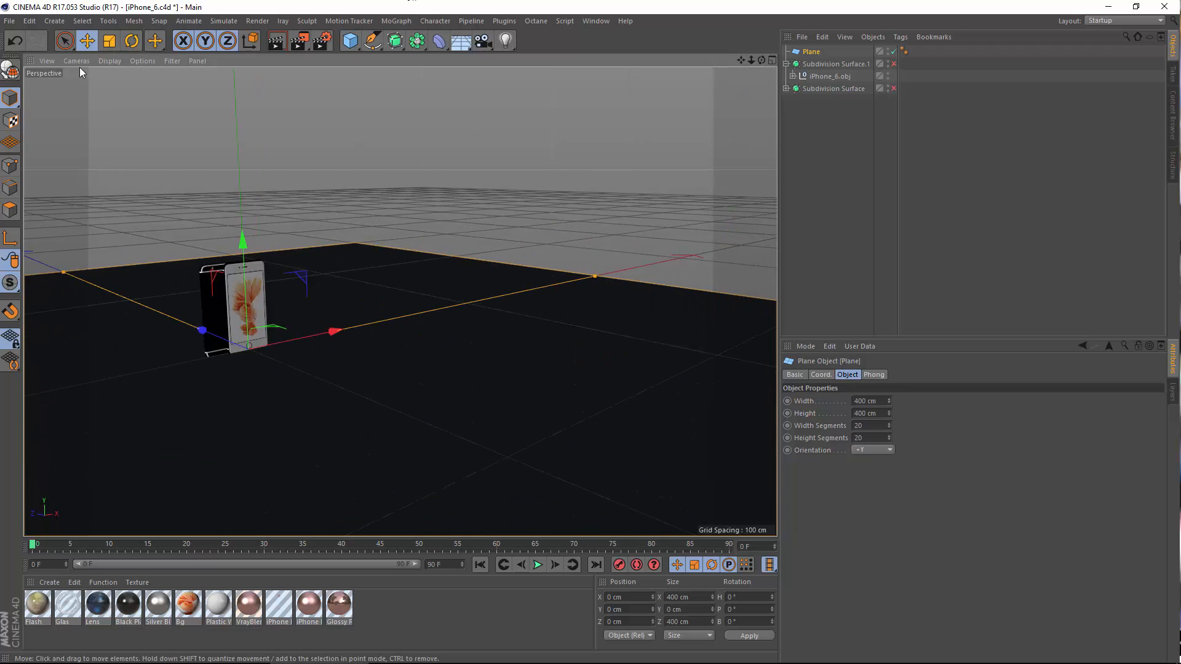
Scale the floor plane up uniformly to about 1811 cm in width and height.
click(113, 43)
drag(316, 147, 1169, 133)
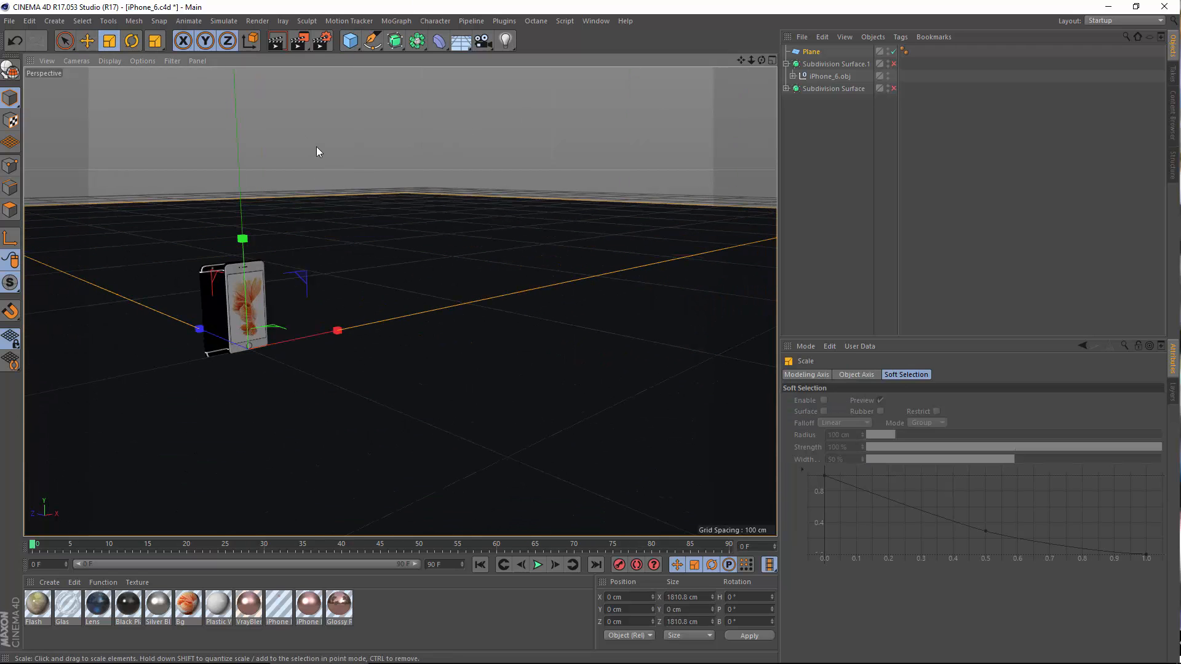
alt+middle_drag(316, 146, 898, 267)
alt+middle_drag(258, 240, 917, 356)
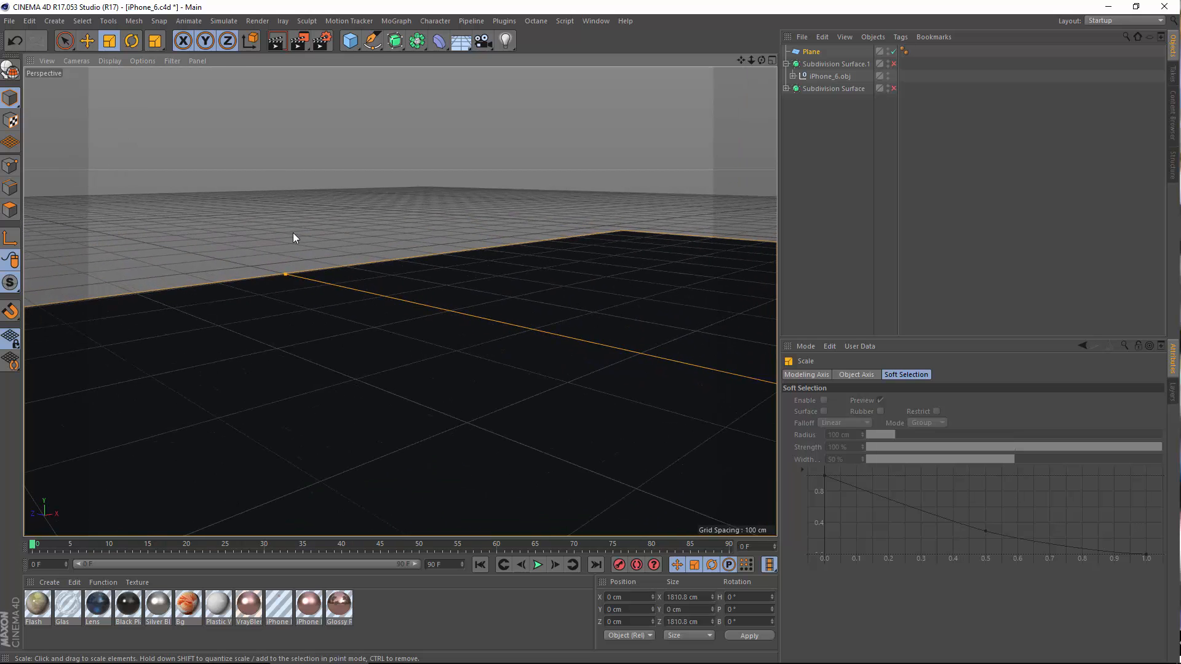
alt+middle_drag(293, 233, 532, 258)
Reduce the plane to a single width segment and a single height segment and make it editable.
click(257, 231)
click(258, 326)
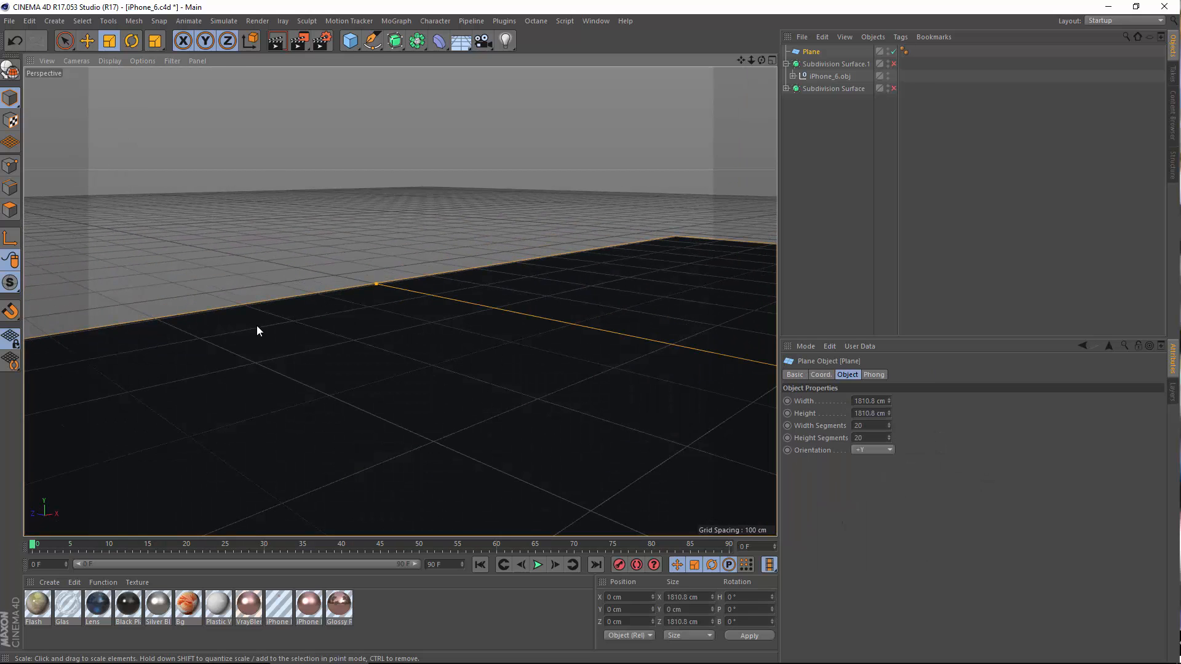
alt+middle_drag(257, 331, 453, 343)
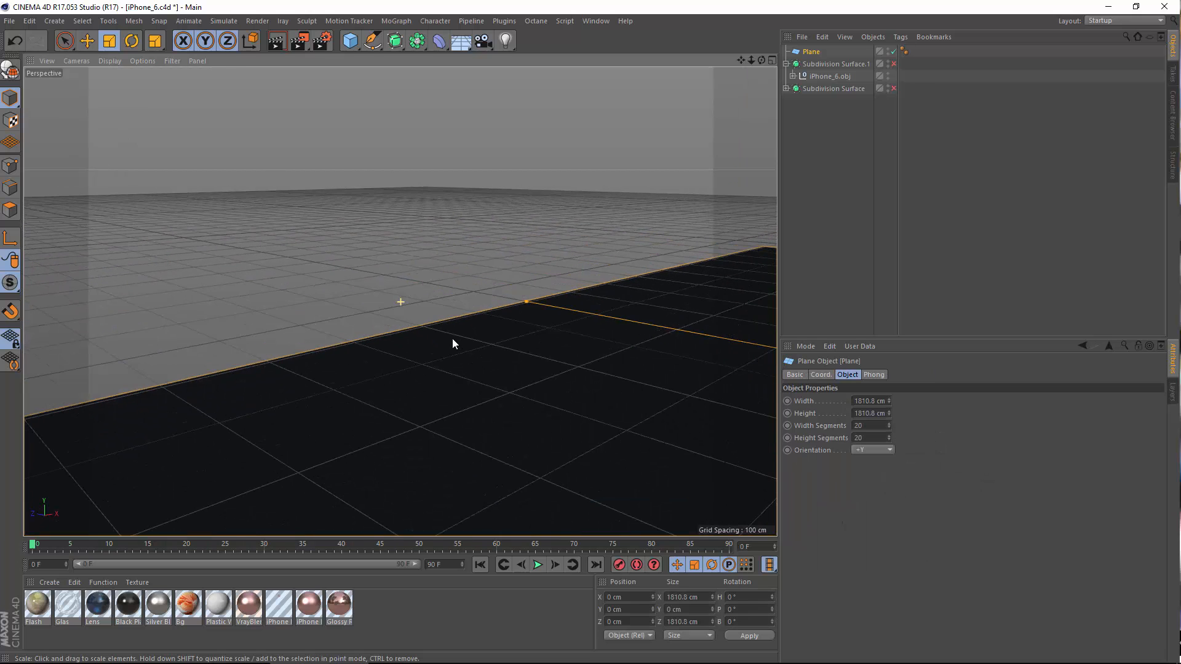
double_click(868, 426)
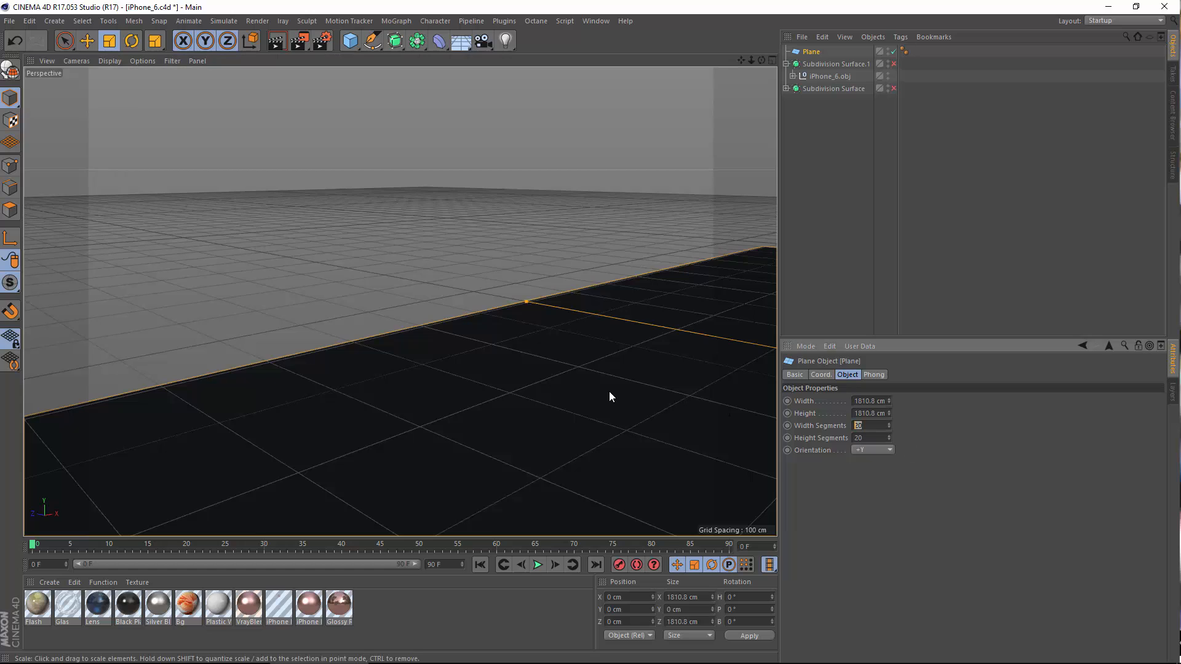
double_click(876, 437)
key(c)
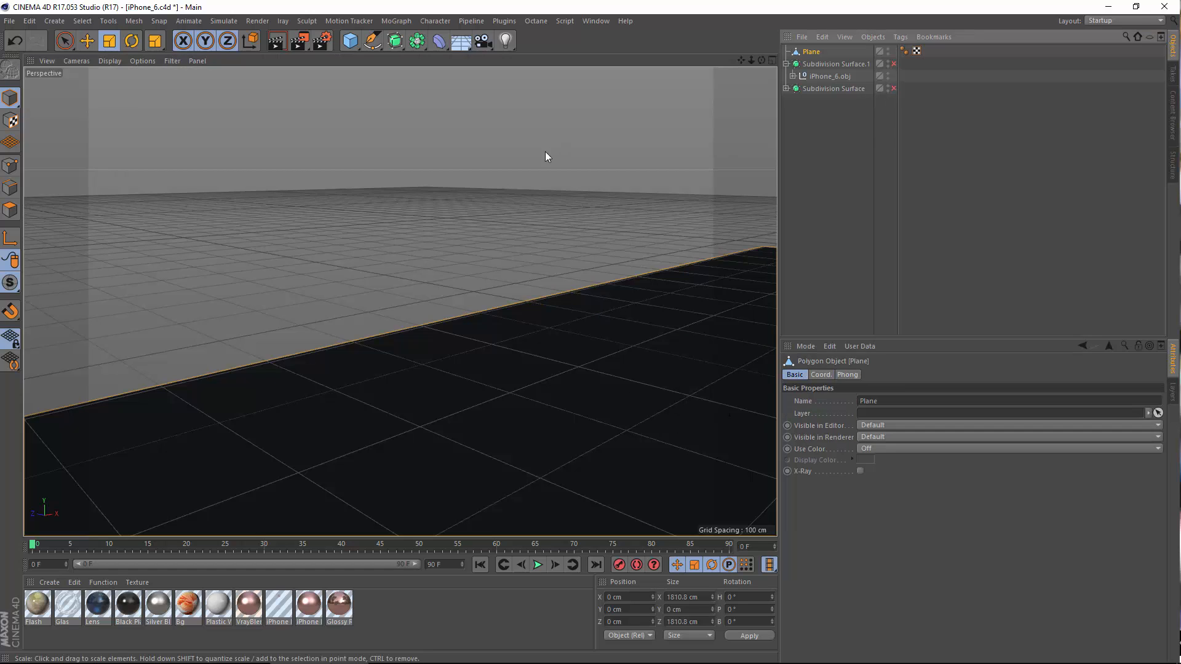
Extrude the floor plane's rear edge outward by about 1330 cm.
click(9, 187)
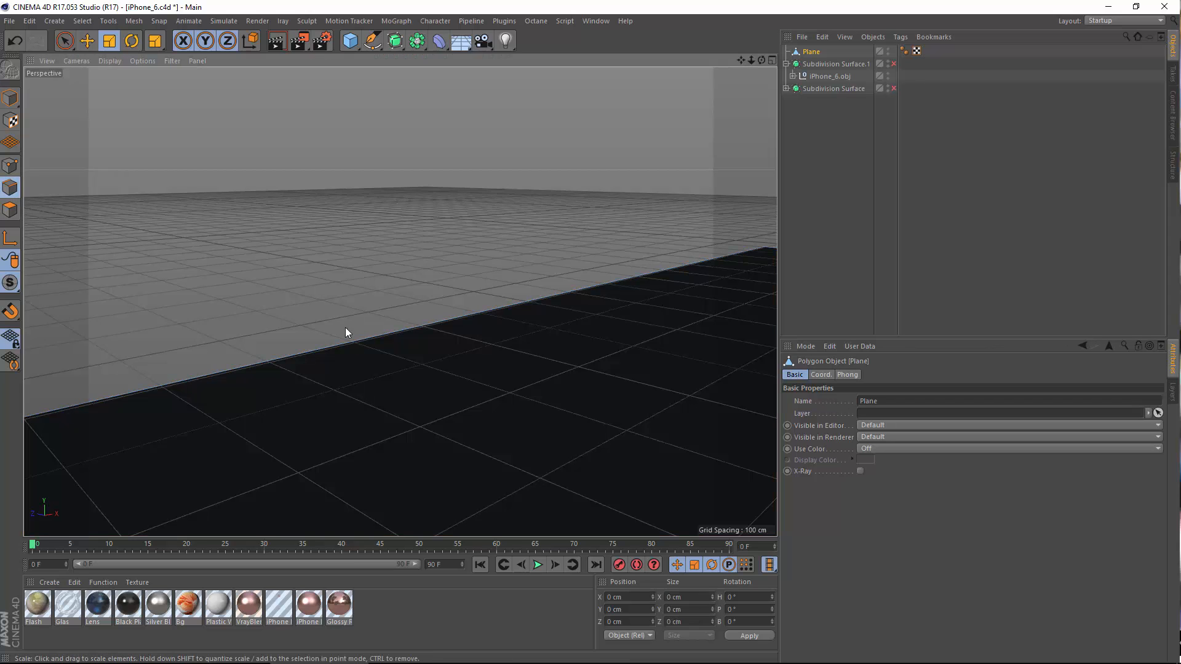
click(342, 345)
right_click(324, 246)
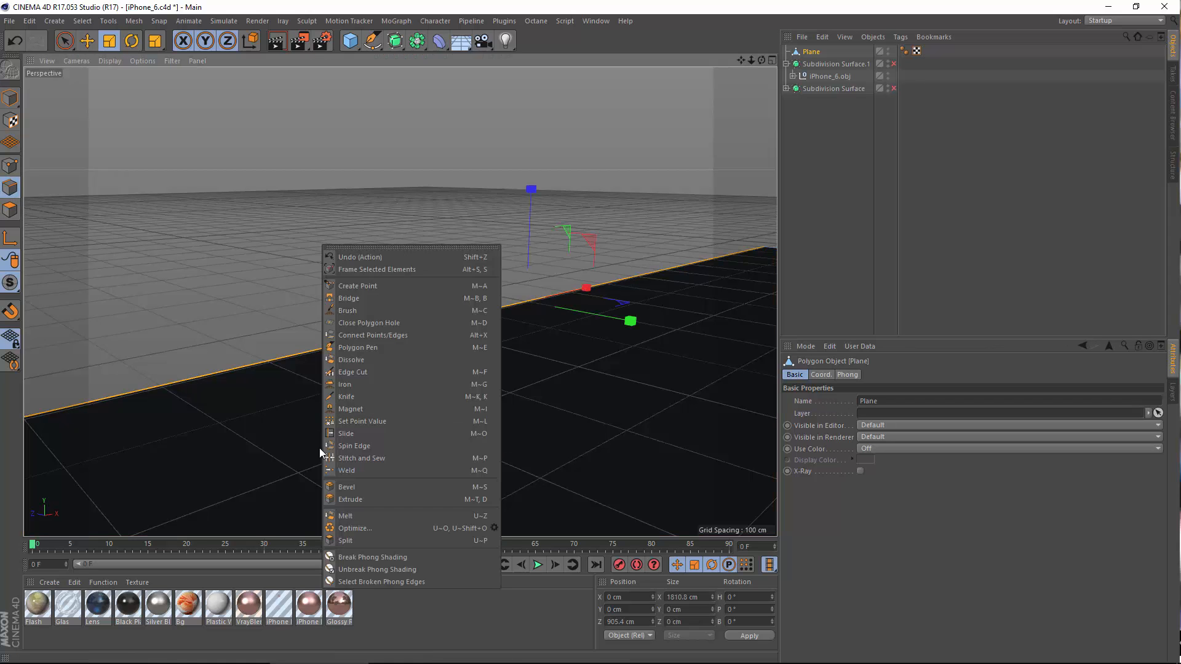
click(352, 500)
drag(304, 306, 515, 170)
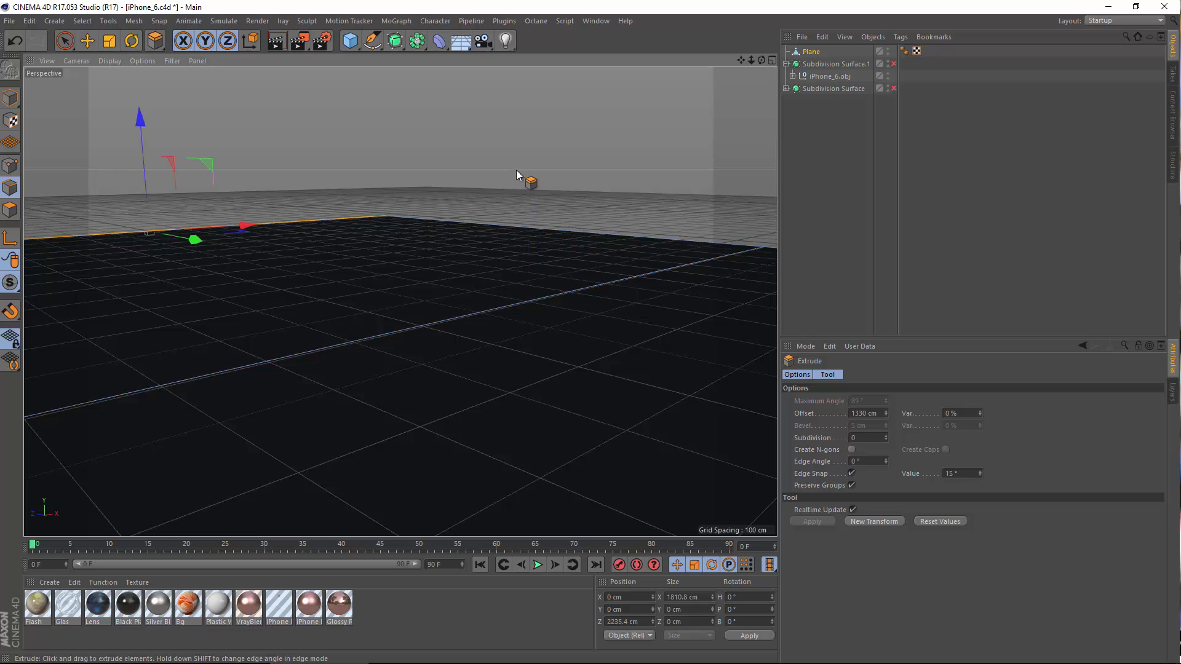
Raise the extruded edge into a back wall, placing it at Y about 2716 cm and Z about 977 cm.
drag(144, 173, 134, 68)
scroll(299, 292, down, 3)
scroll(333, 256, down, 3)
alt+drag(356, 279, 501, 482)
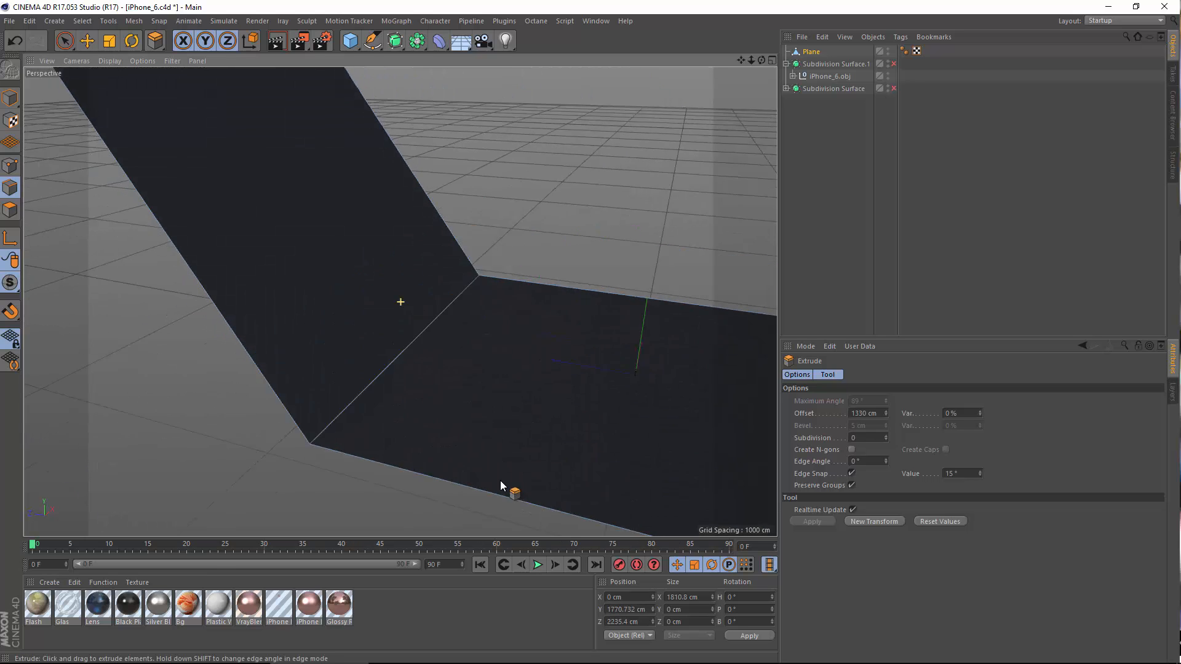
alt+middle_drag(337, 194, 411, 289)
scroll(411, 290, down, 3)
drag(377, 141, 740, 175)
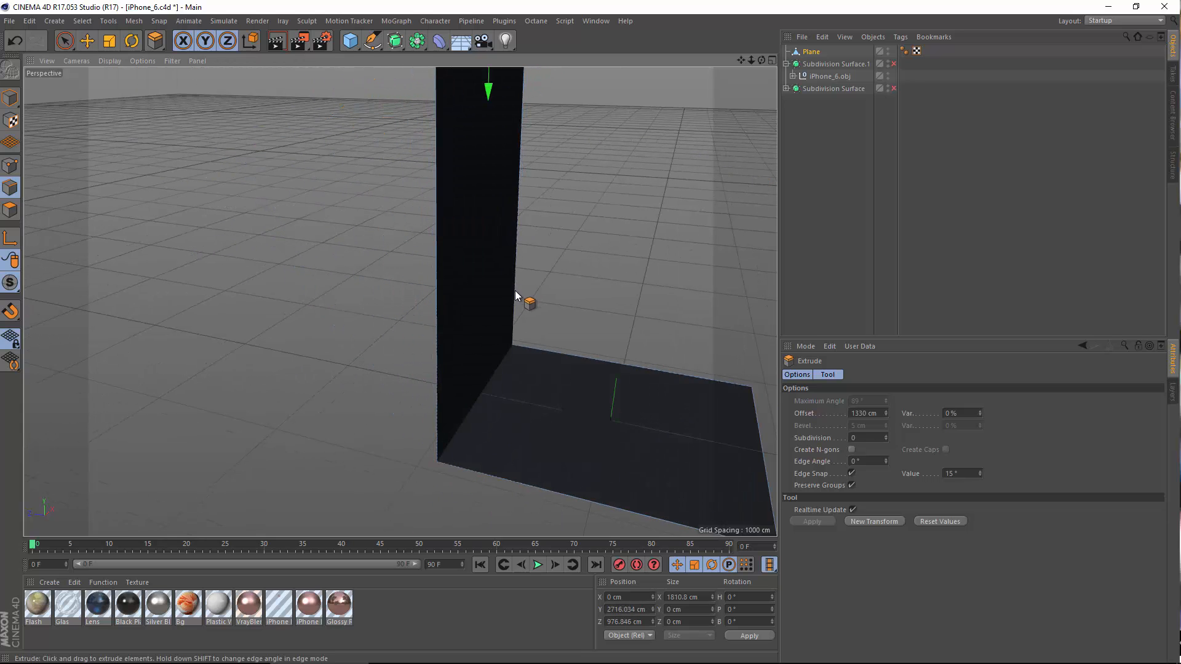
Straighten the back wall by moving its upper edge to Z about 866 cm.
alt+drag(515, 290, 560, 276)
alt+middle_drag(523, 370, 409, 383)
alt+drag(409, 382, 241, 404)
alt+drag(380, 366, 471, 352)
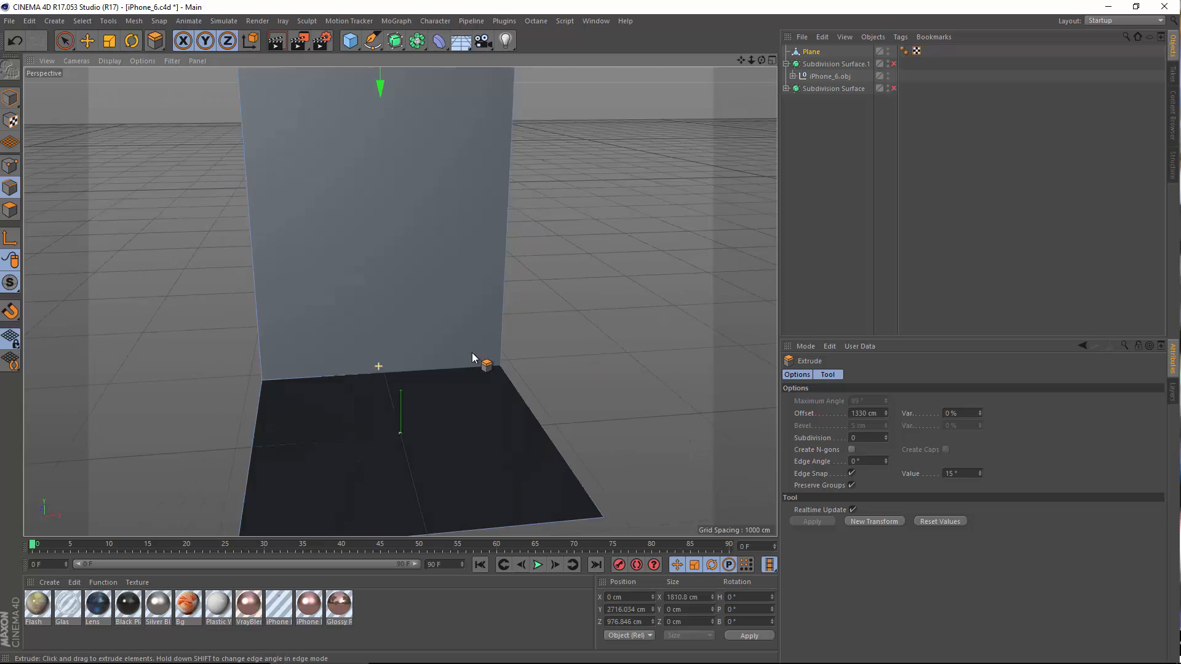
alt+drag(400, 301, 530, 401)
alt+middle_drag(449, 299, 486, 372)
alt+drag(486, 373, 498, 378)
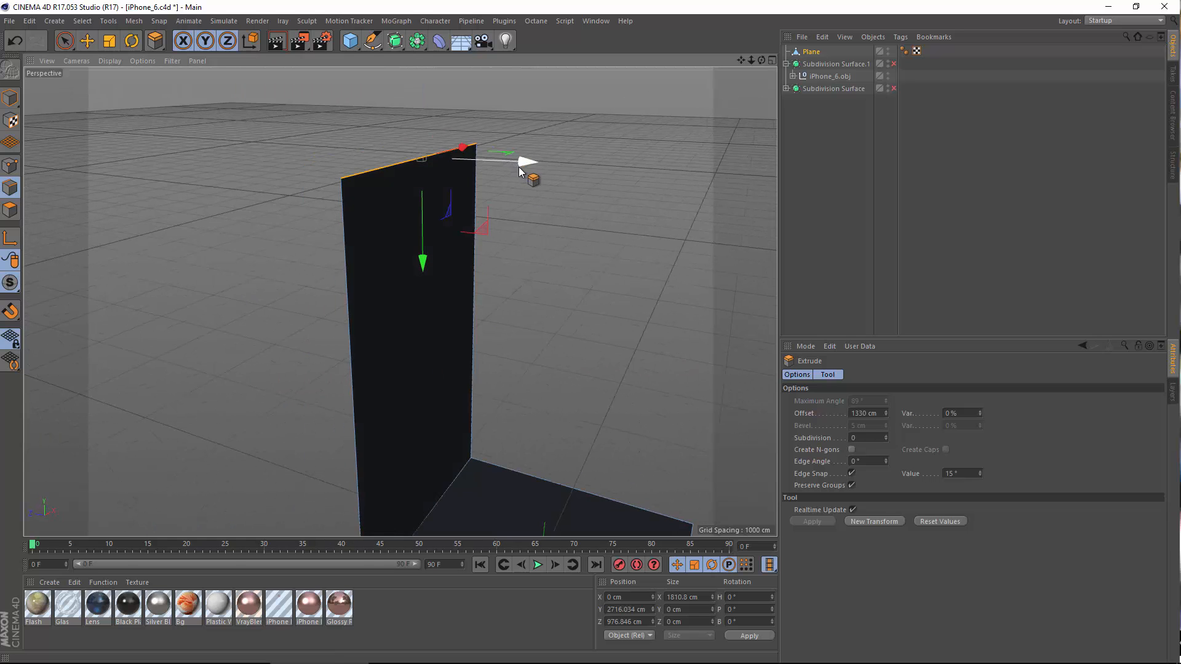
drag(518, 168, 526, 169)
alt+middle_drag(479, 345, 470, 132)
alt+drag(404, 327, 510, 288)
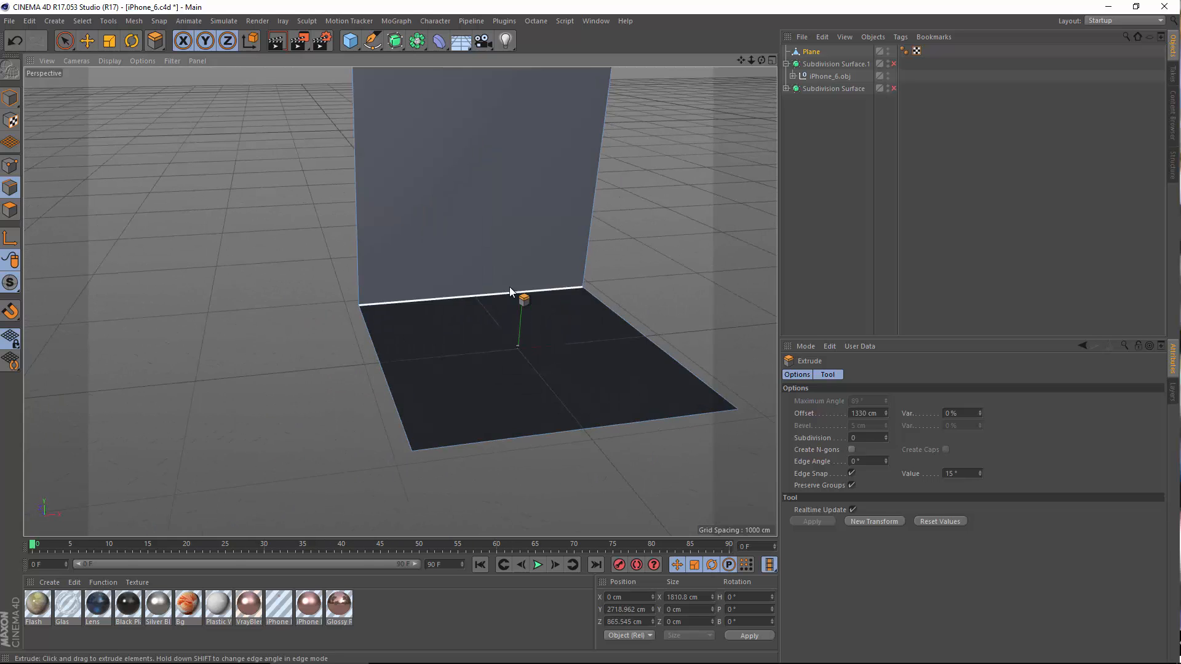
Select both iPhone_6.obj groups and move them up so the phones sit above the floor plane.
scroll(510, 288, up, 5)
scroll(501, 390, up, 7)
alt+drag(522, 365, 460, 317)
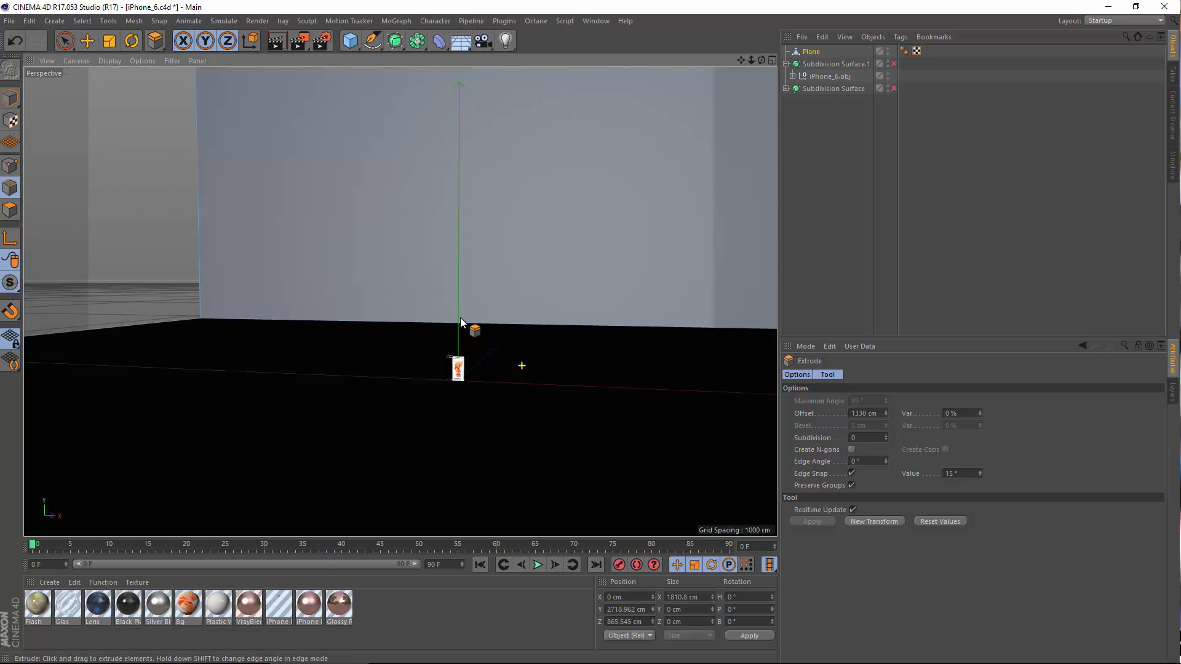
scroll(475, 339, up, 10)
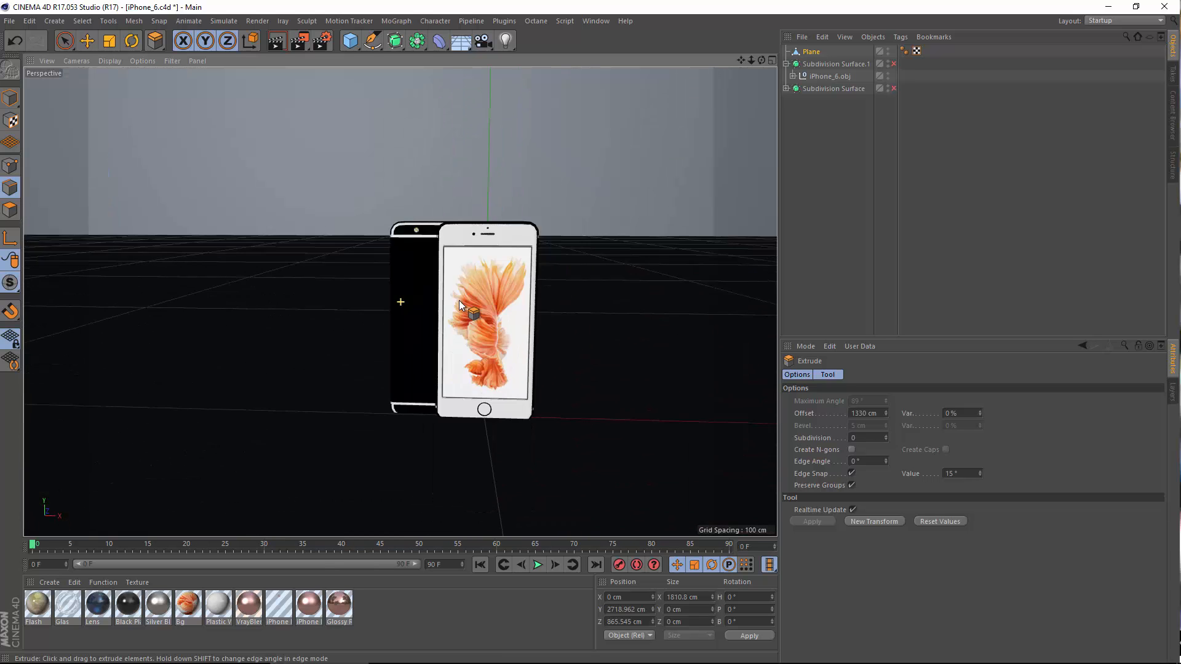
scroll(459, 304, up, 10)
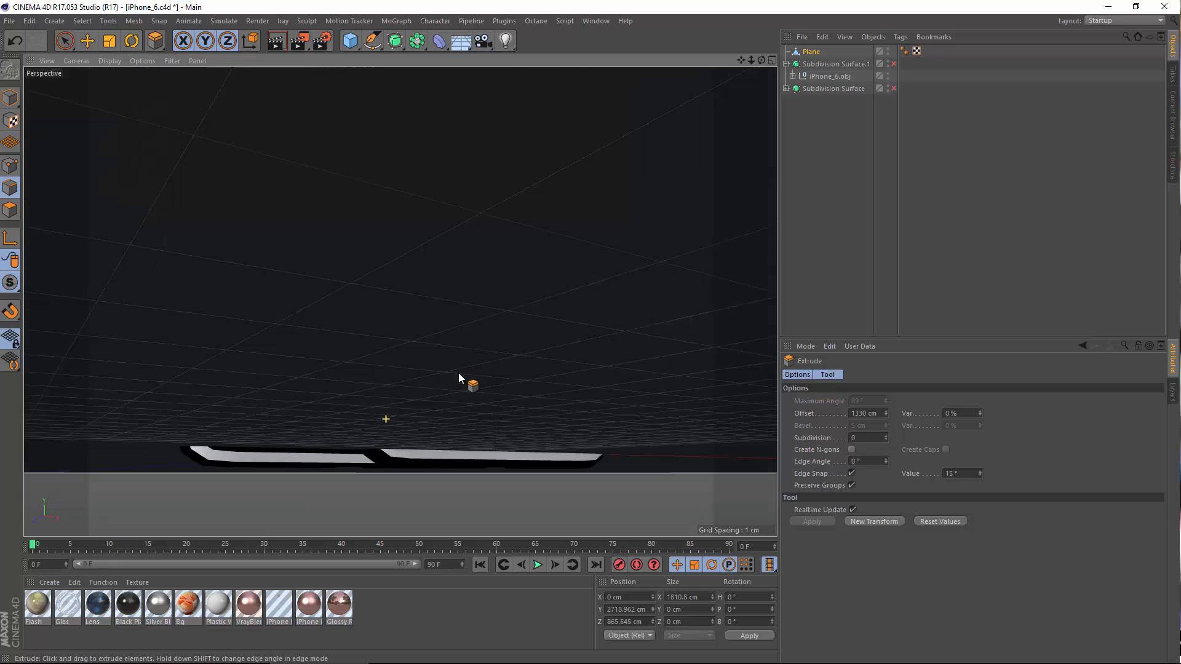
click(821, 77)
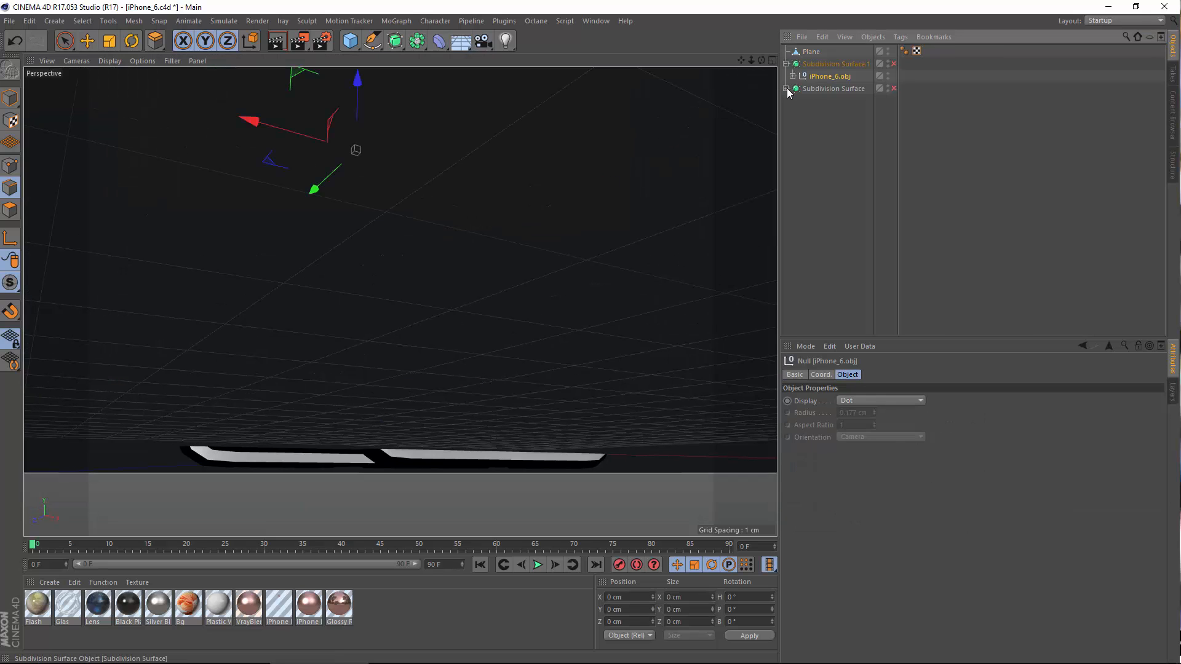
click(786, 88)
ctrl+click(830, 101)
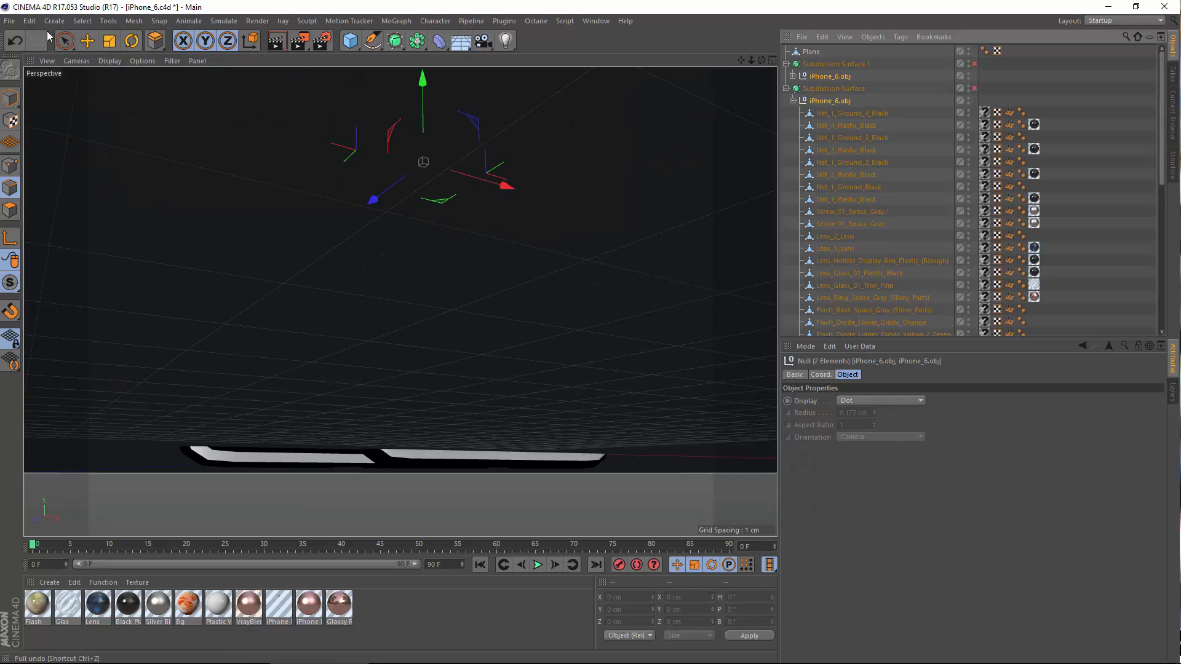
click(86, 41)
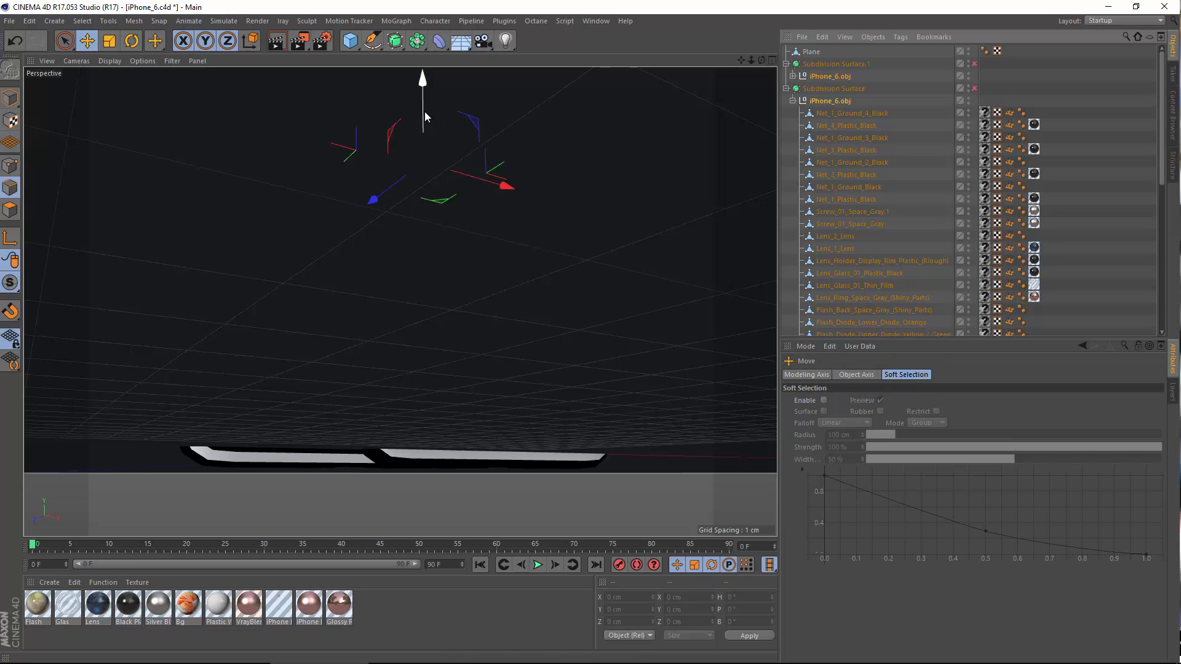
drag(425, 112, 421, 94)
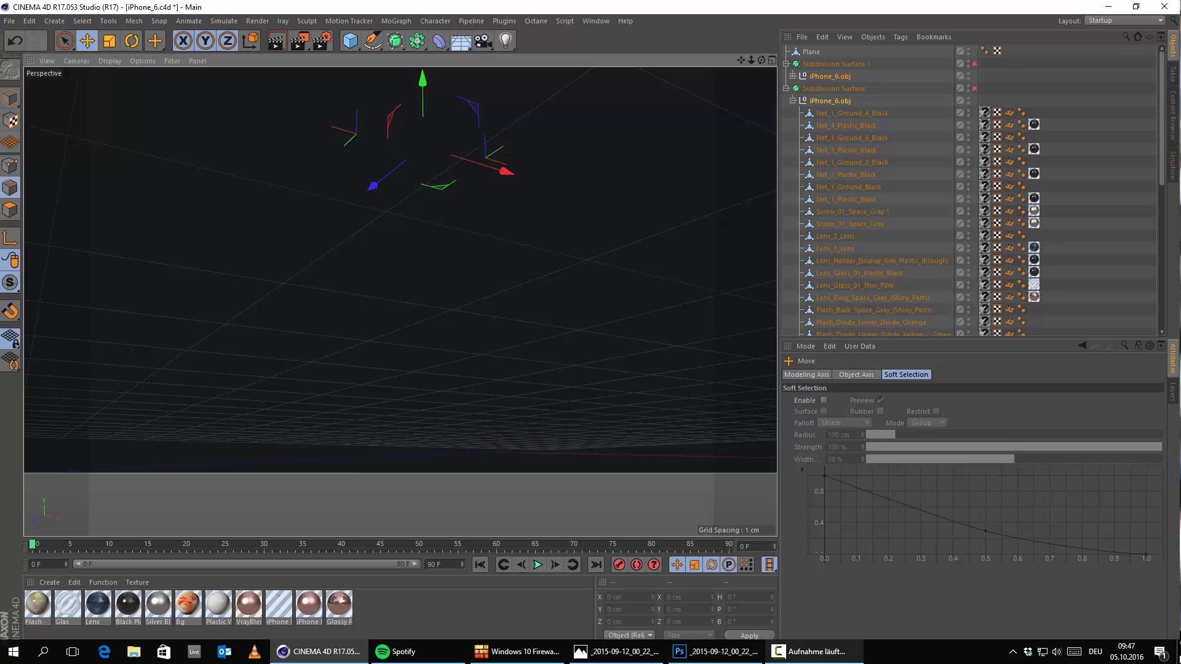
Check the reference photo, and in the Right view lower both phones by about 0.065 cm onto the floor line.
click(600, 652)
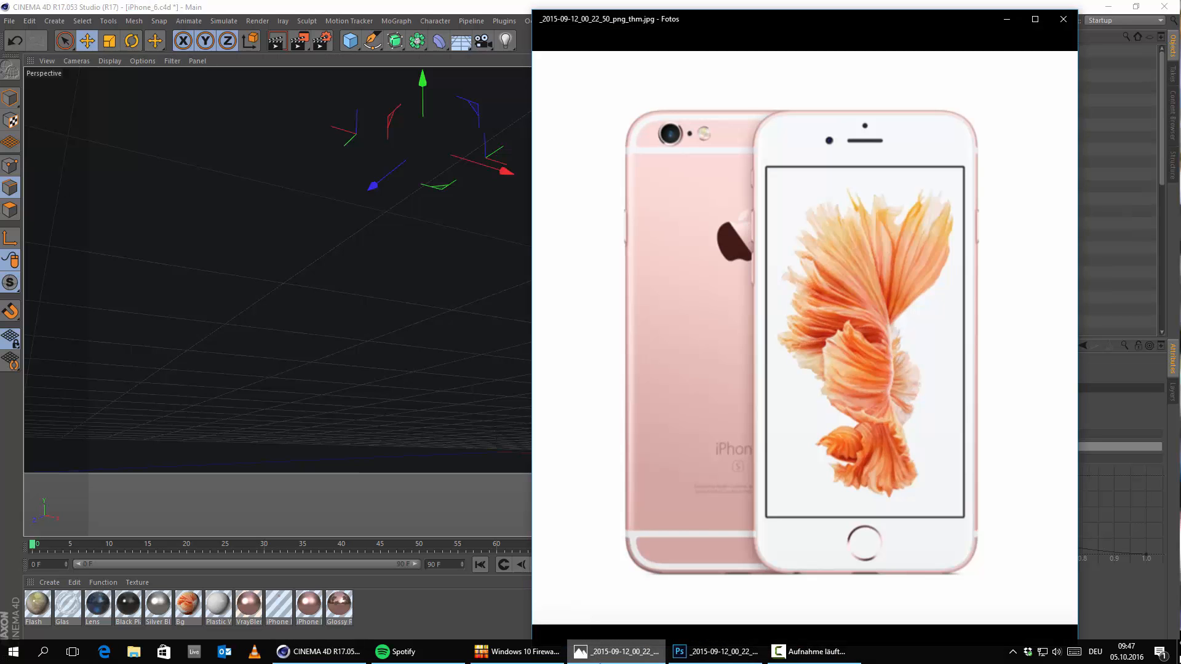
click(600, 662)
alt+drag(358, 277, 516, 287)
alt+middle_drag(517, 287, 482, 335)
alt+middle_drag(562, 234, 476, 384)
alt+drag(404, 300, 537, 277)
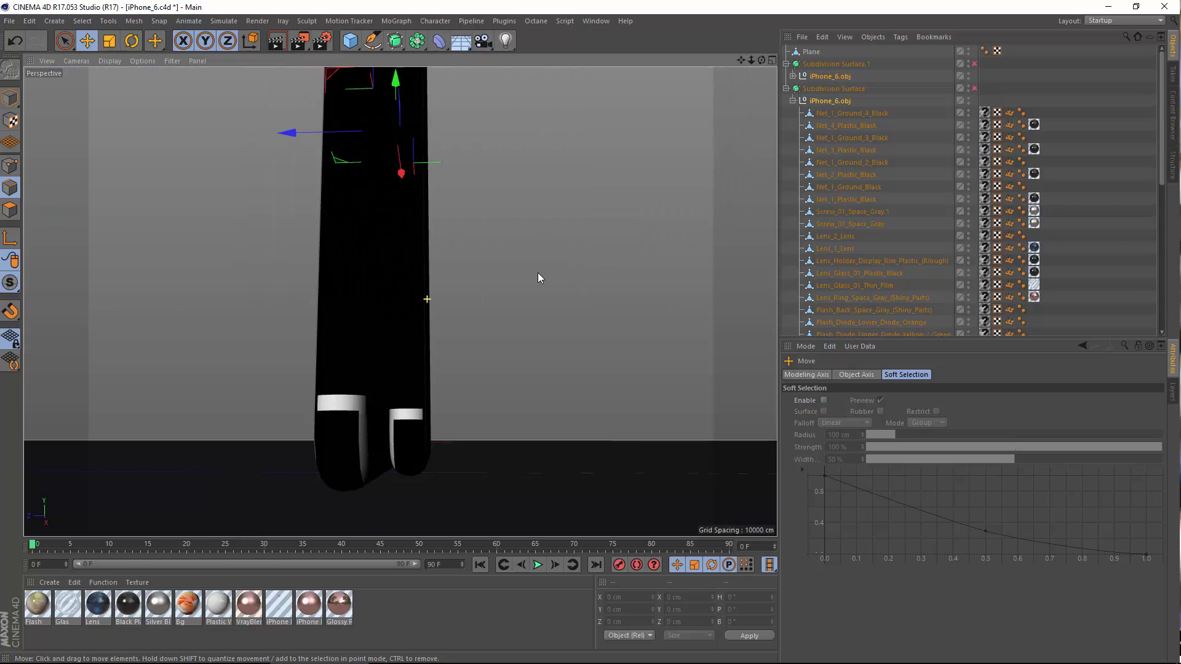
middle_click(427, 299)
middle_click(303, 425)
scroll(329, 376, down, 8)
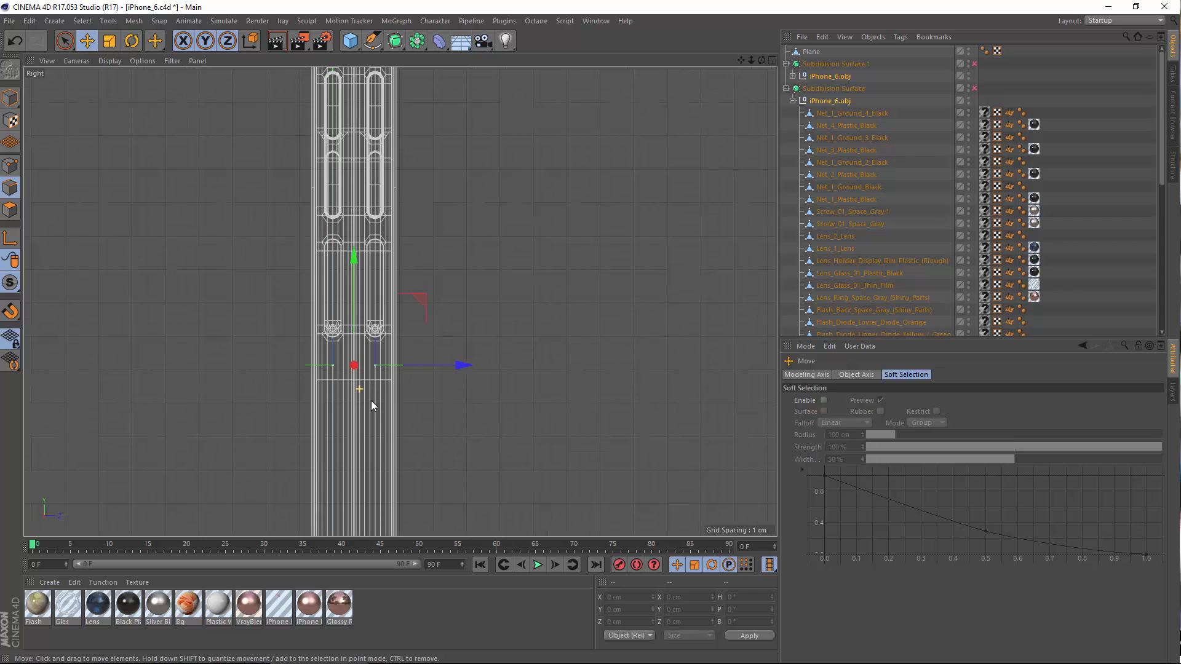
alt+middle_drag(373, 345, 357, 438)
alt+middle_drag(475, 267, 474, 363)
scroll(469, 349, down, 1)
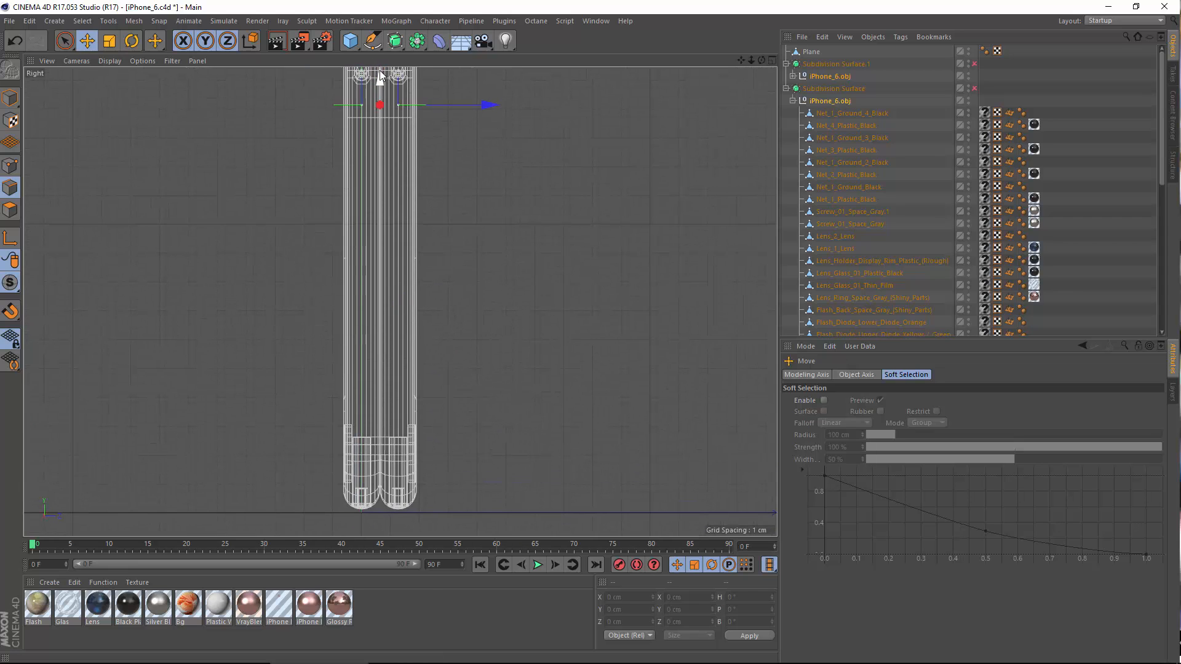
drag(378, 75, 379, 78)
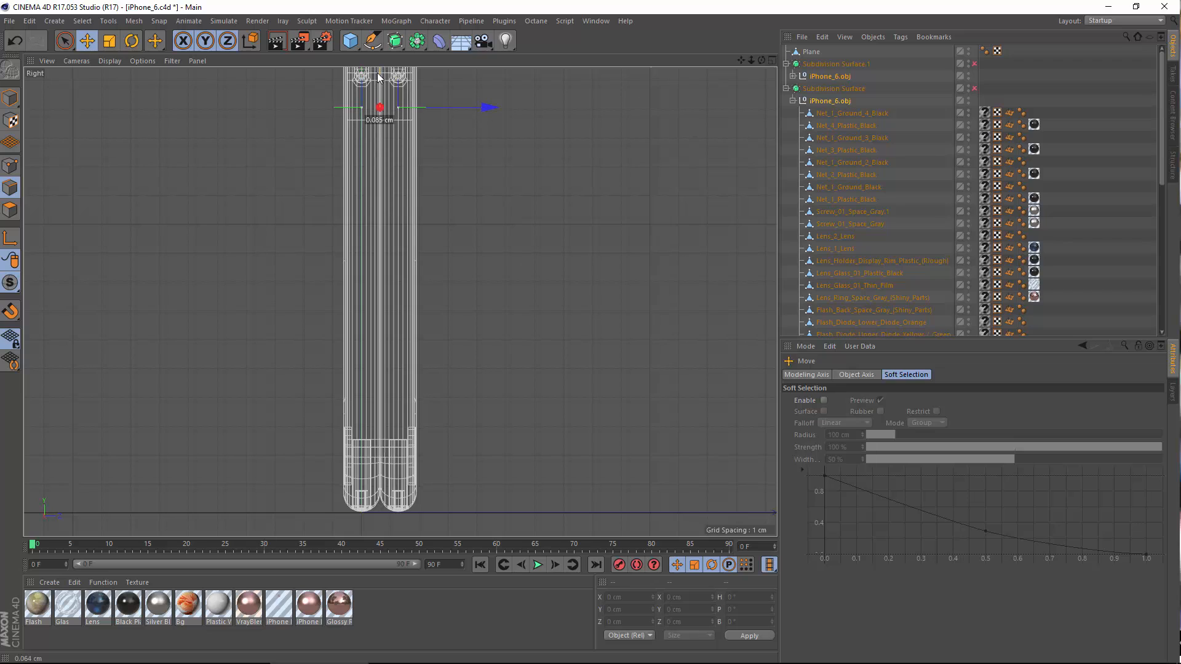
Preview the smoothing of Subdivision Surface.1 by enabling and disabling it, and return to the Perspective view.
click(974, 64)
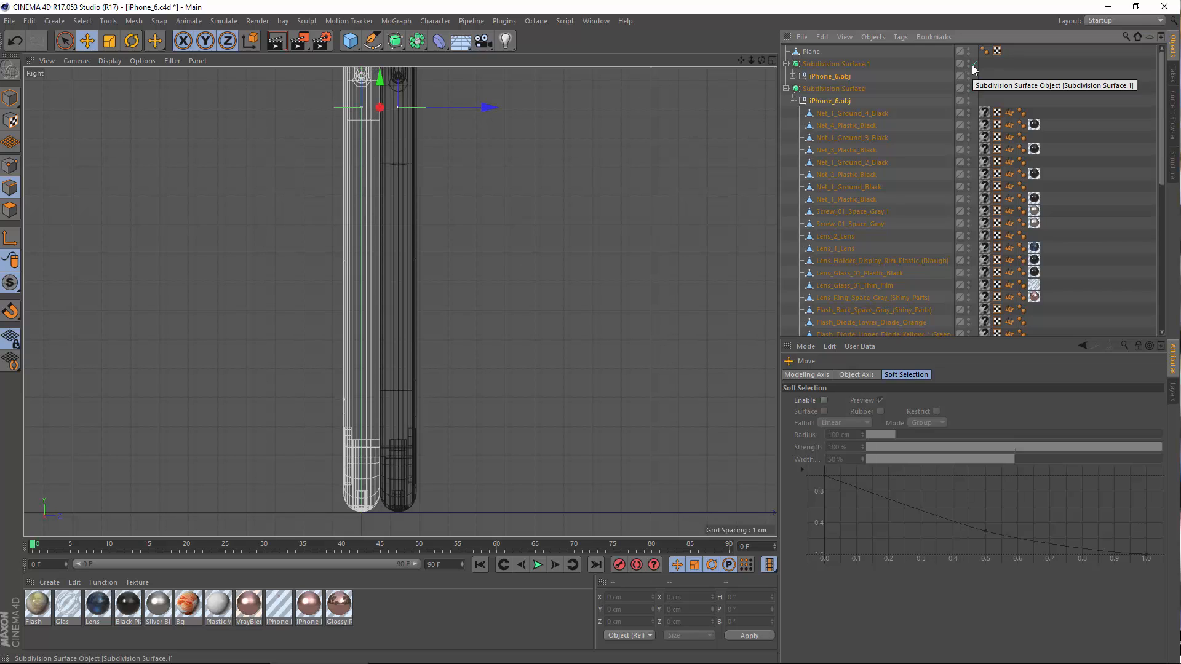
click(974, 64)
middle_click(356, 291)
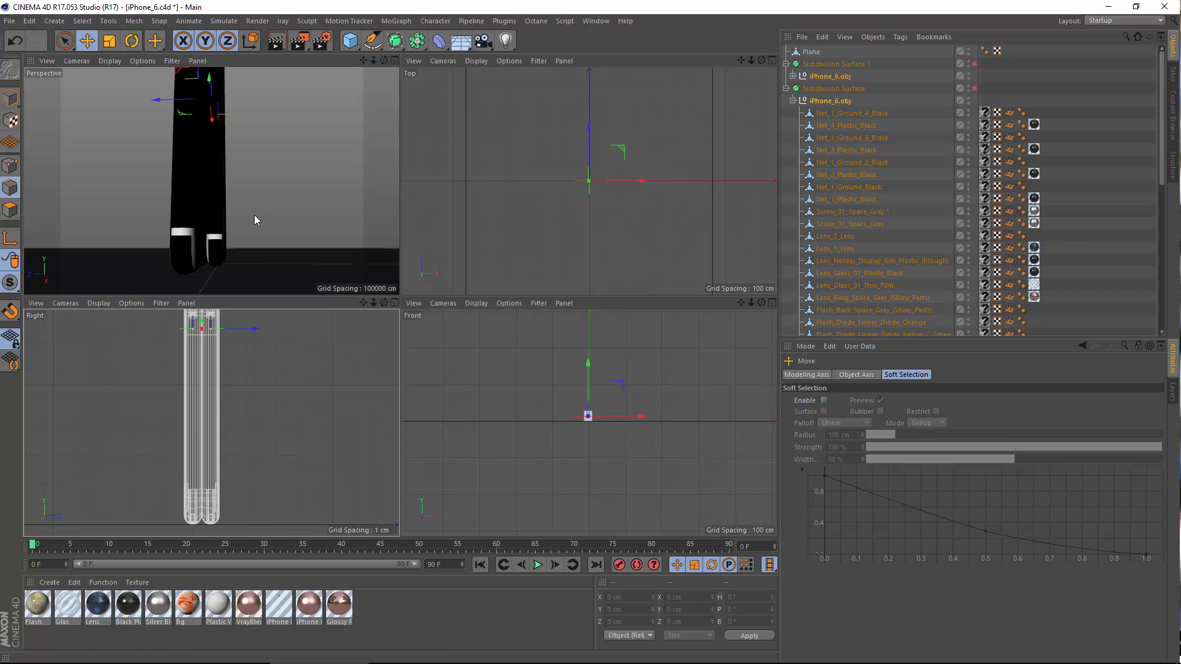
middle_click(256, 216)
alt+drag(463, 322, 485, 344)
scroll(505, 358, down, 6)
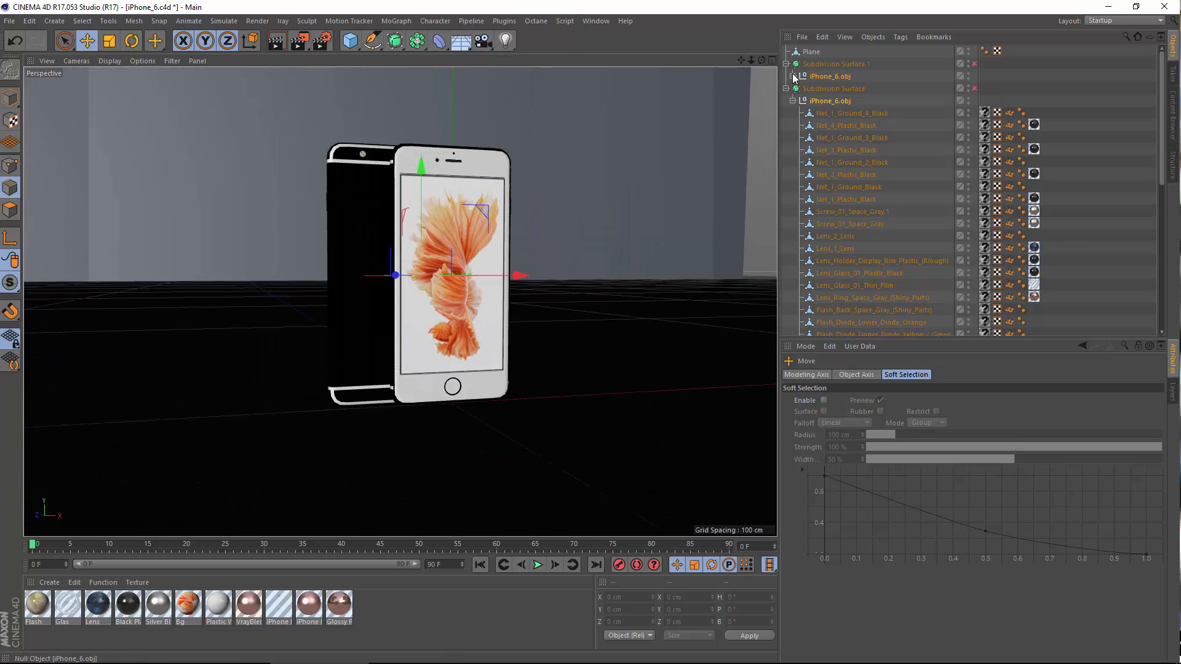
Rename the plane to Floor and place it below the two collapsed Subdivision Surface groups in the object list.
click(785, 64)
click(786, 77)
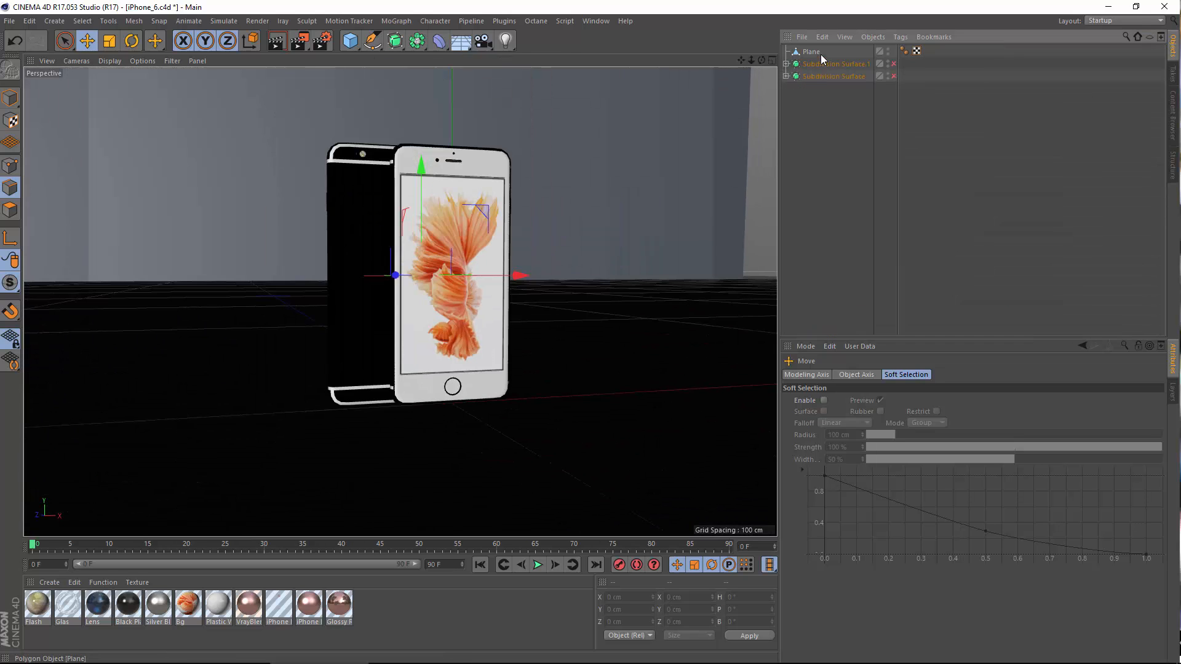
drag(847, 97, 792, 97)
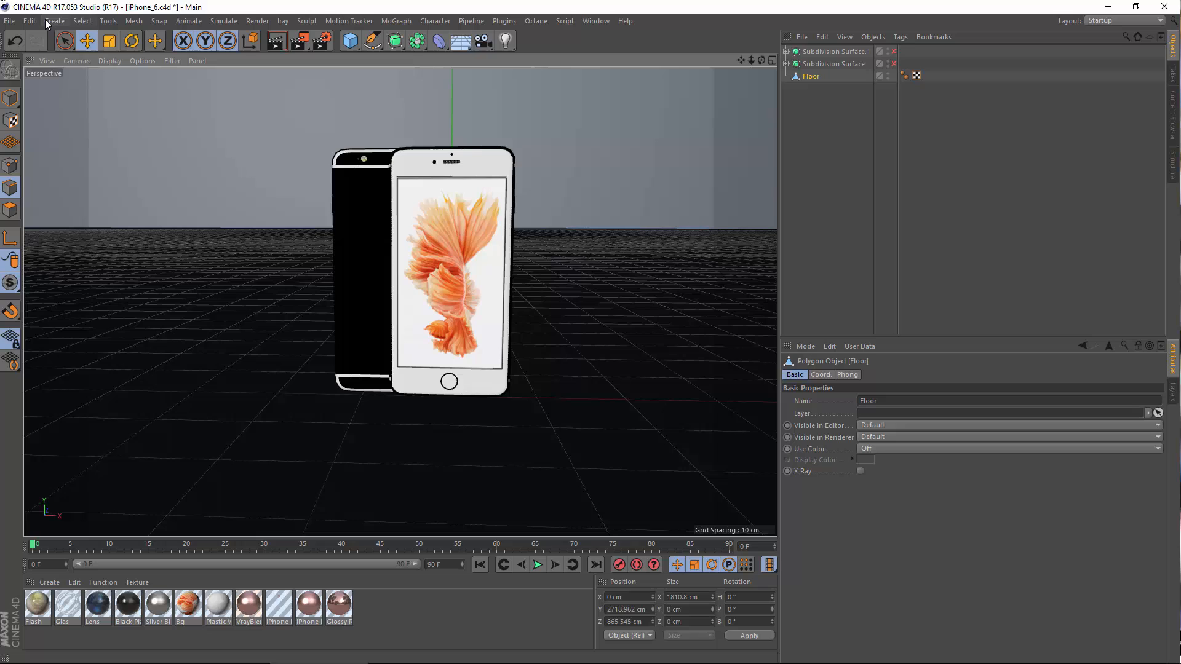
Create a camera and assign a VrayPhysicalCamera tag to it.
click(45, 19)
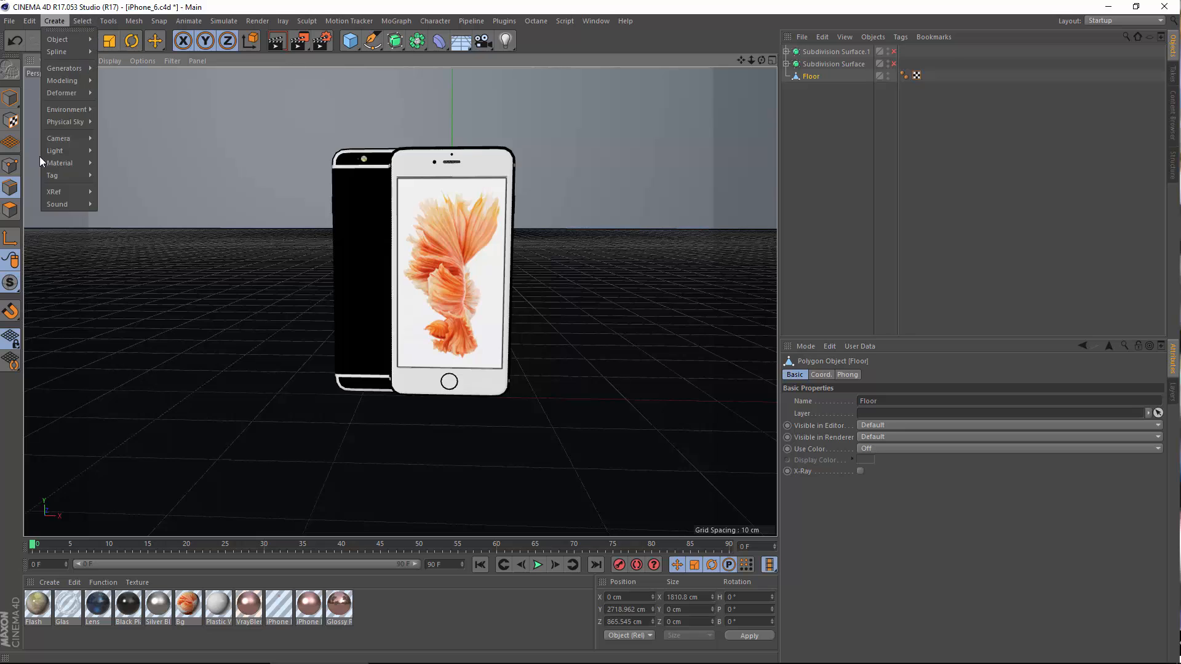
mouse_move(66, 143)
click(123, 143)
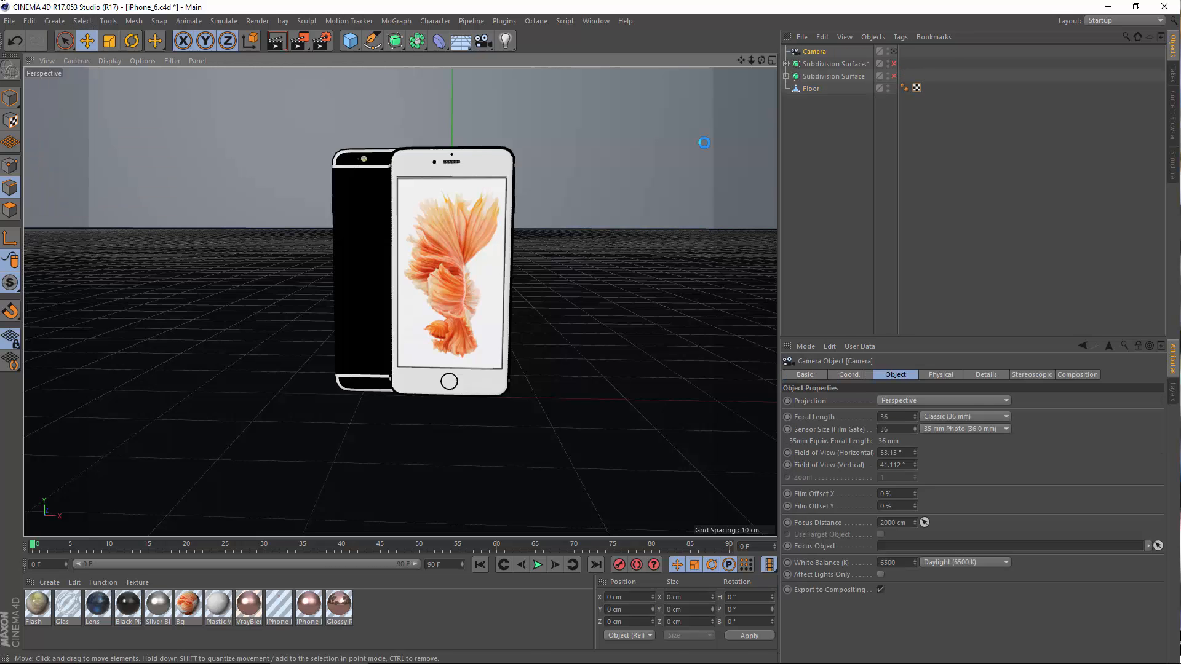
right_click(808, 53)
mouse_move(892, 233)
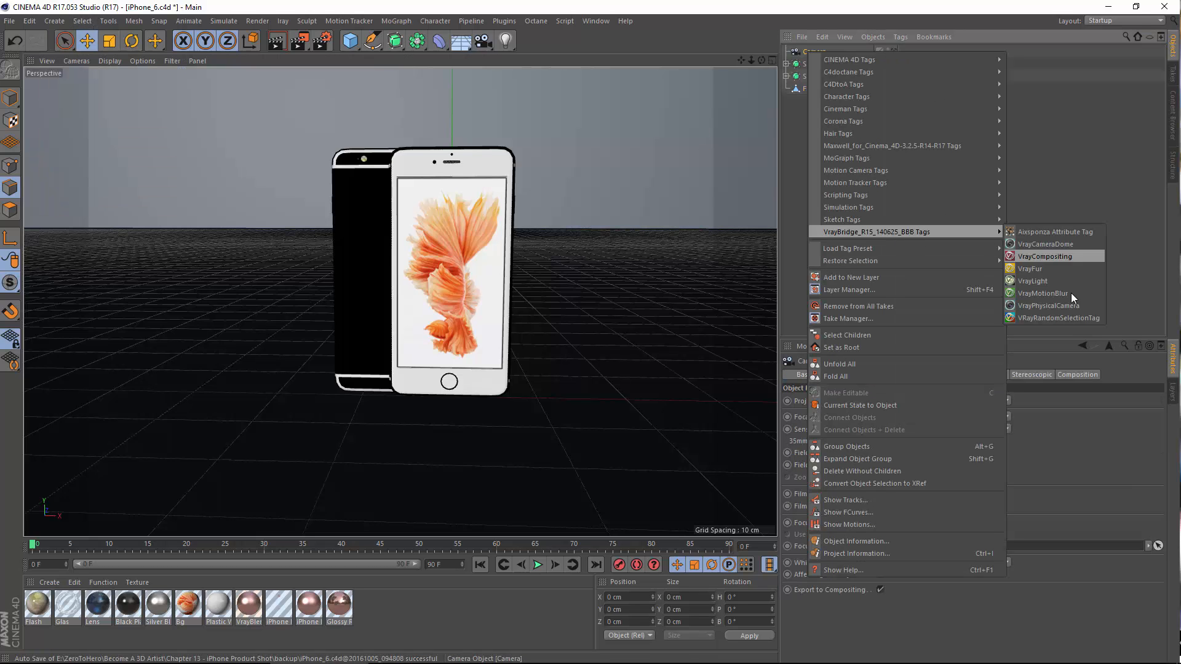
click(1049, 306)
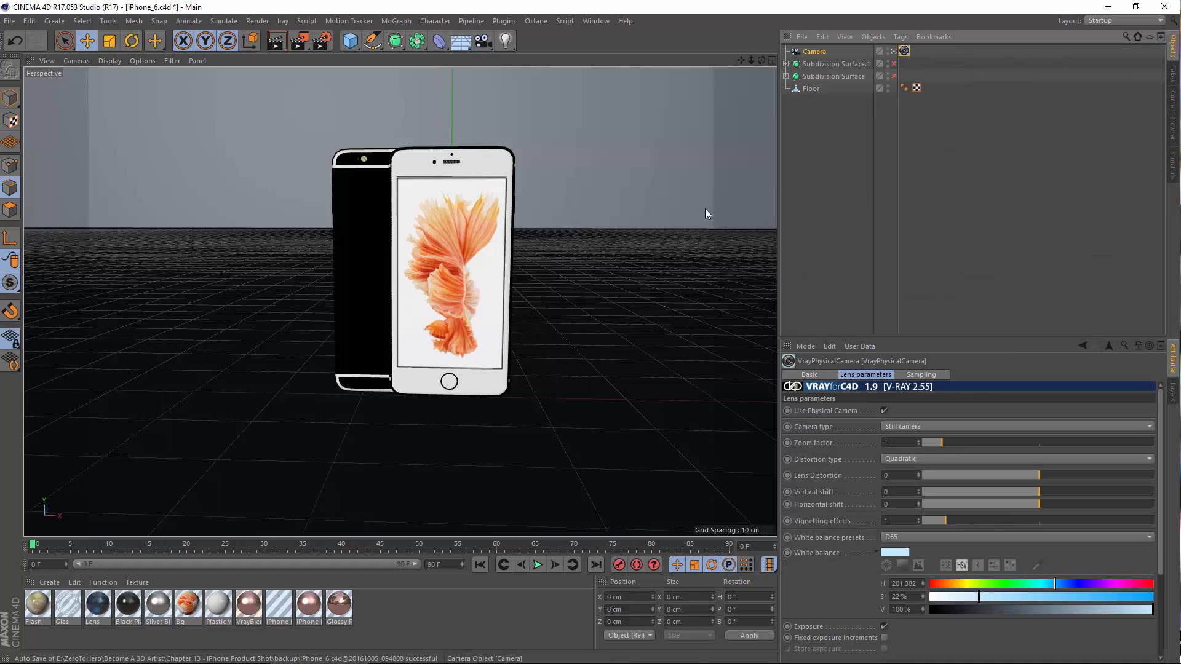
Frame both phones in a near-frontal camera view modelled on the reference photo.
scroll(459, 323, up, 4)
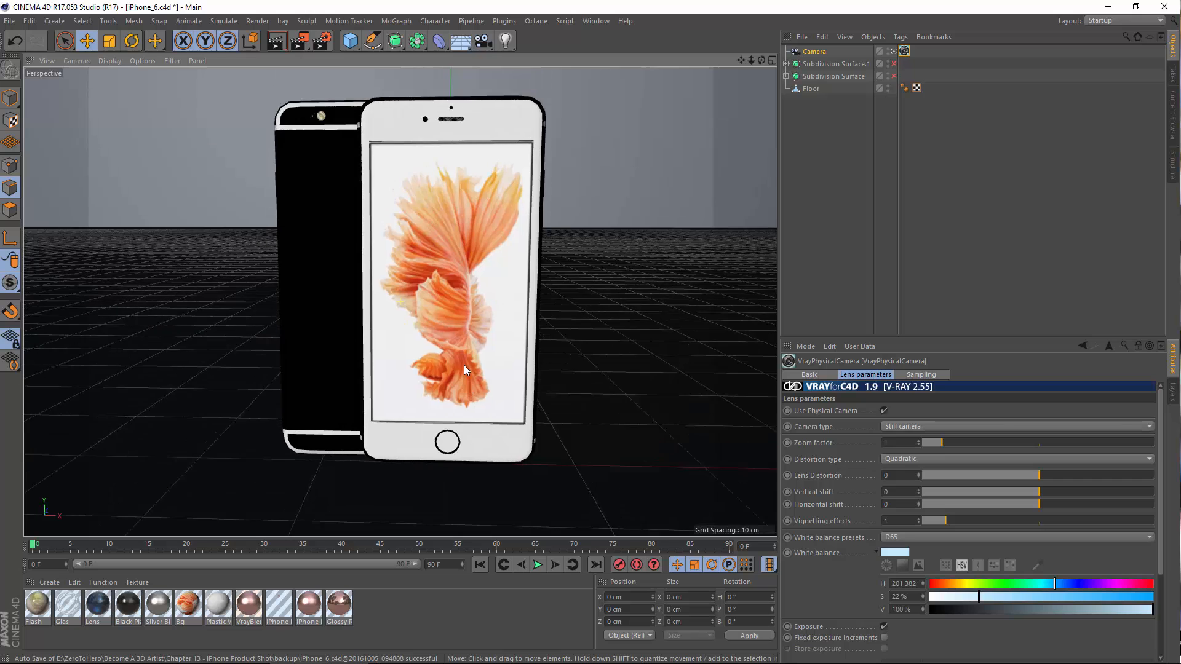
scroll(464, 365, down, 3)
click(620, 652)
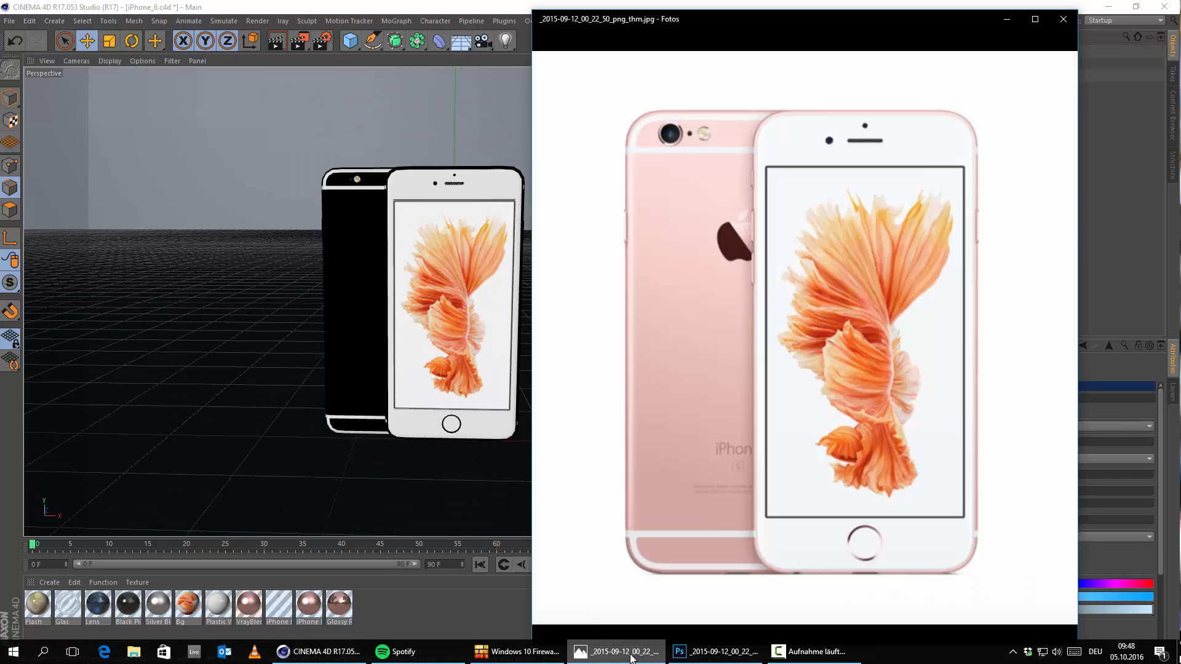
click(631, 653)
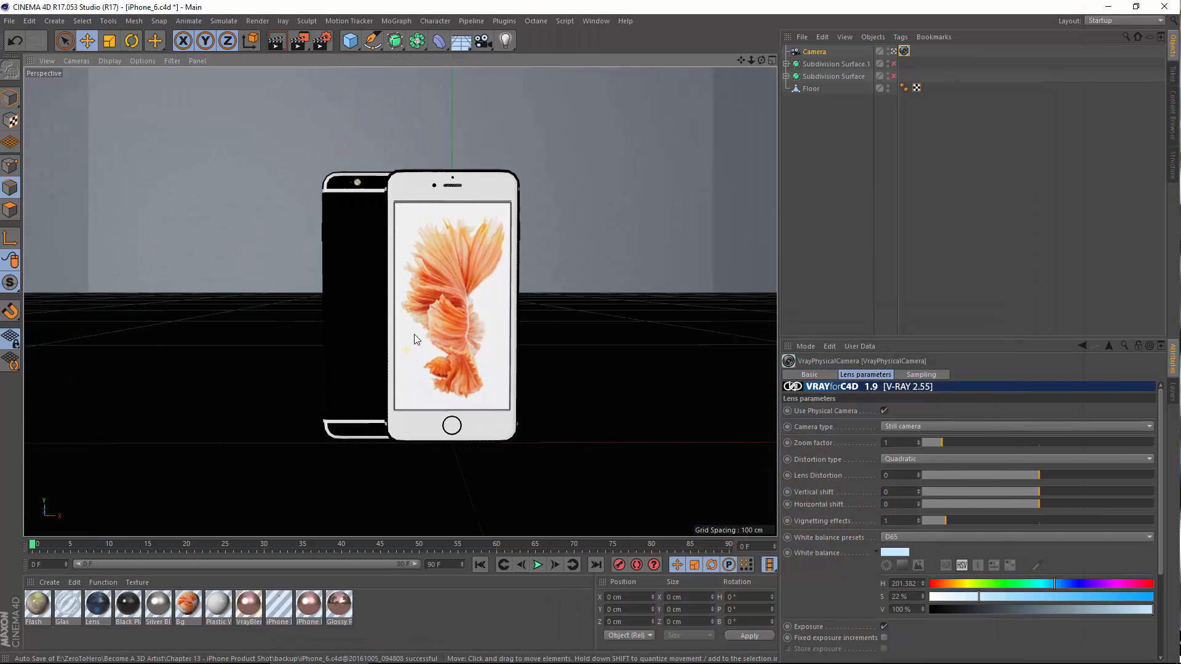
scroll(429, 350, up, 1)
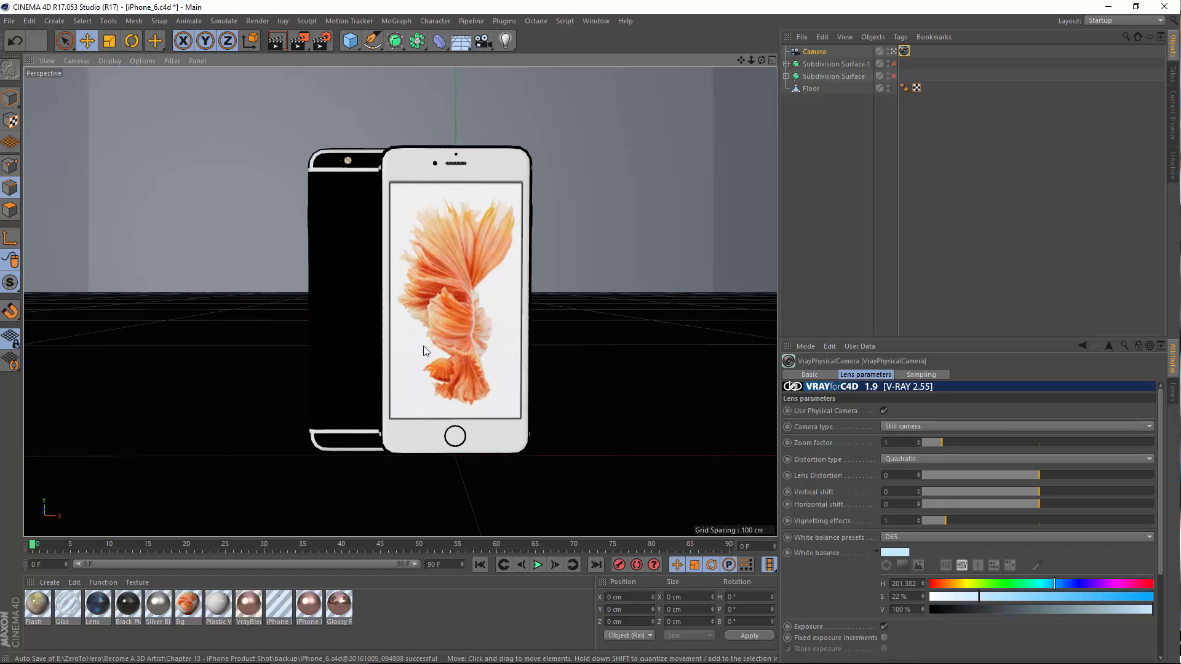
scroll(424, 347, up, 1)
Reset the camera's heading and pitch rotation to 0° and lower its Y position to 11.572 cm.
click(813, 52)
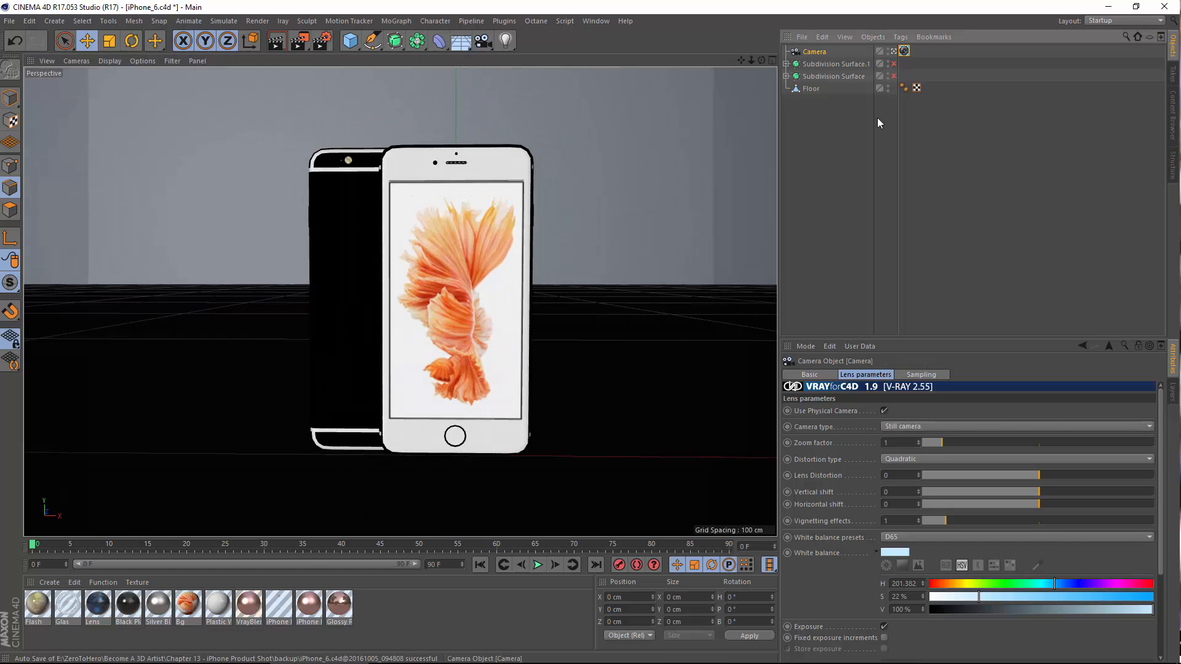
click(880, 374)
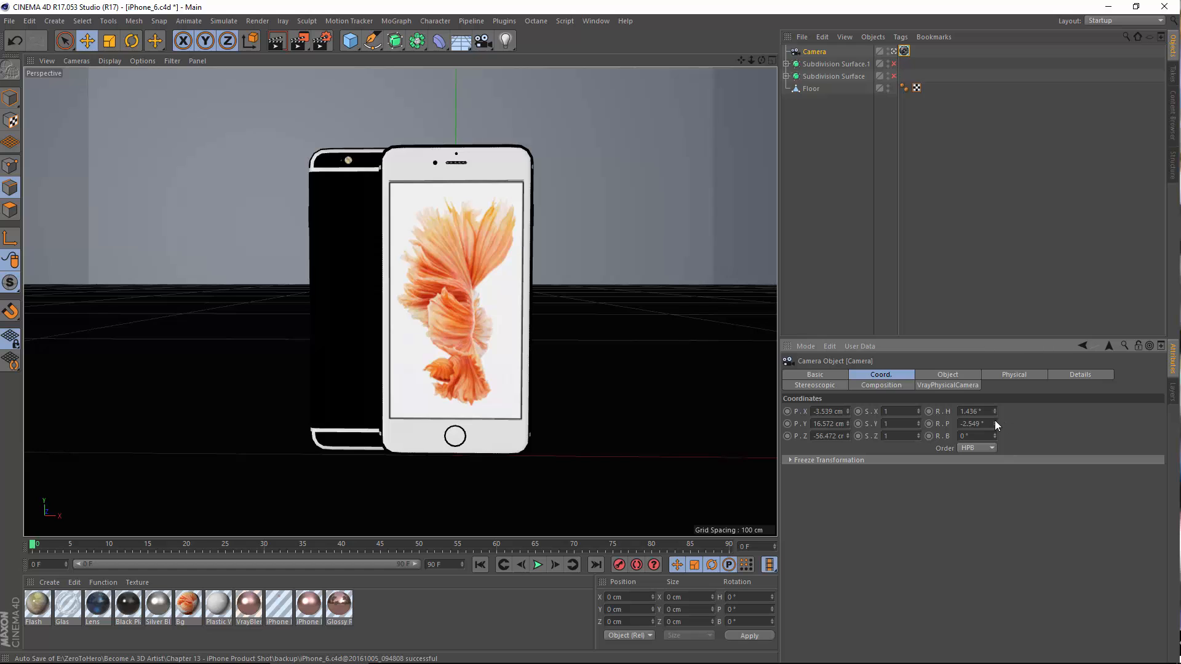
right_click(995, 423)
right_click(995, 411)
drag(846, 422, 846, 437)
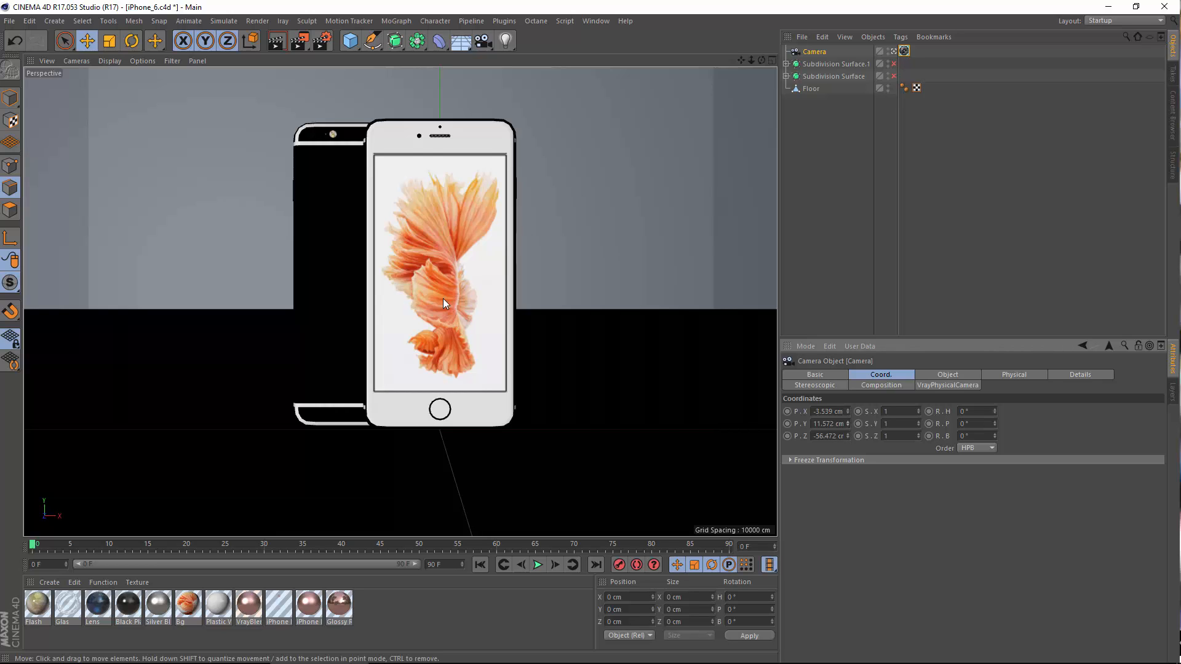
Set the camera's focal length to the Normal Lens (50 mm) preset.
click(965, 374)
click(950, 430)
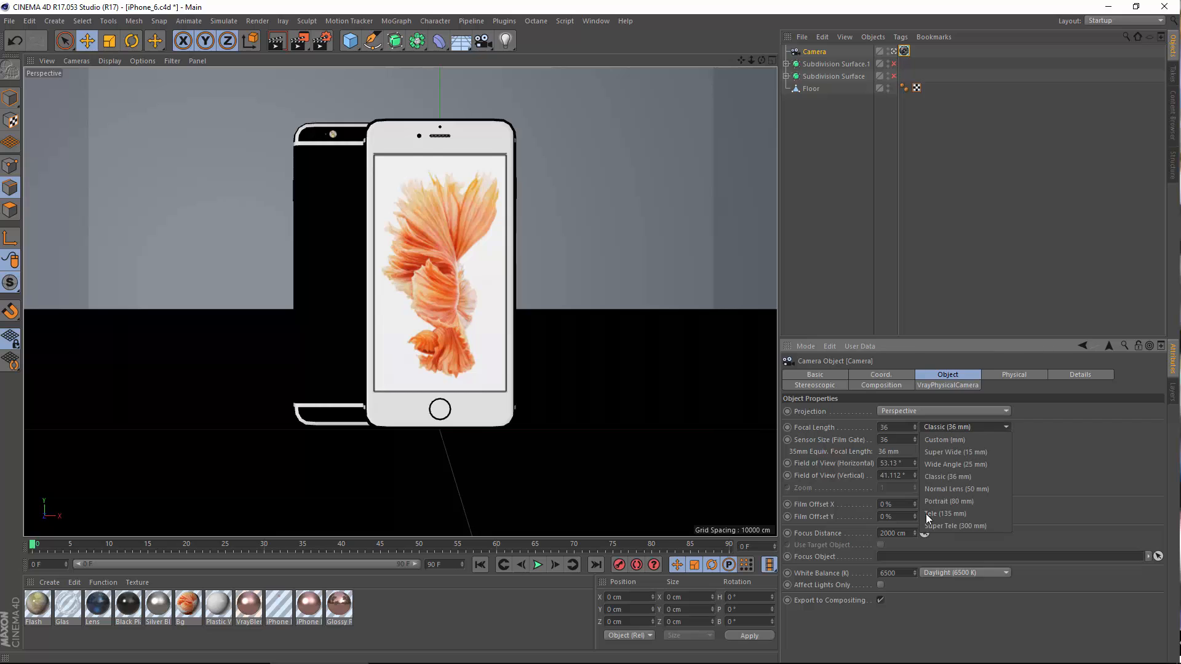
click(946, 490)
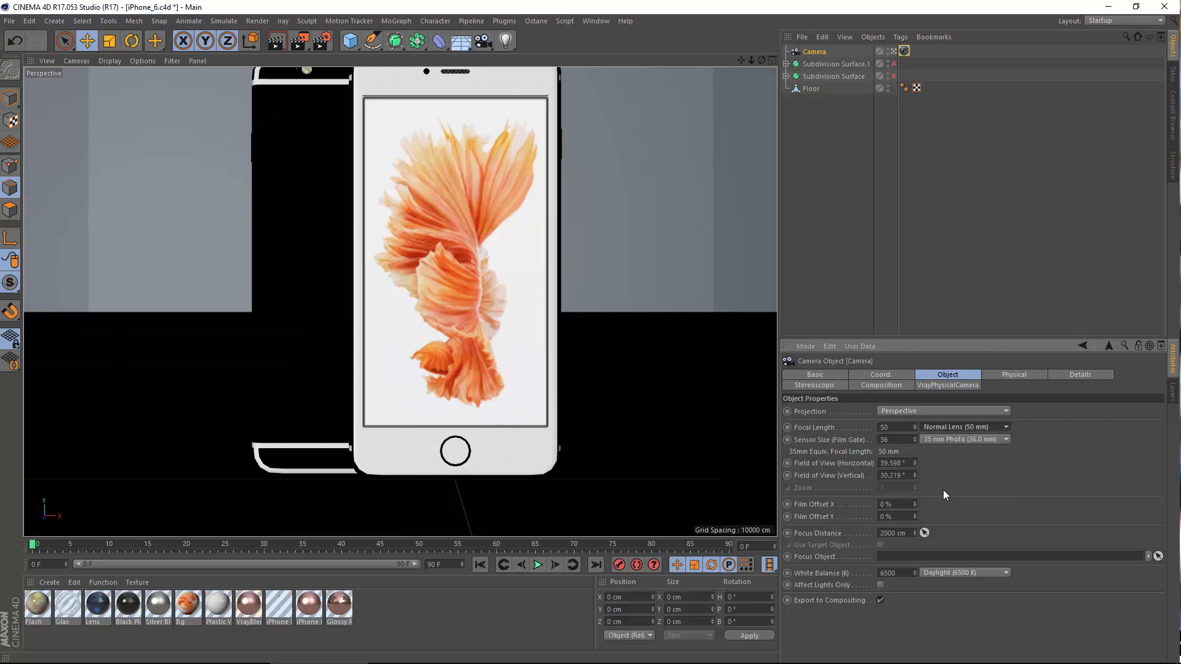
Pull the camera back to Z -73.472 cm and raise it to Y 13.572 cm to frame both phones.
click(876, 375)
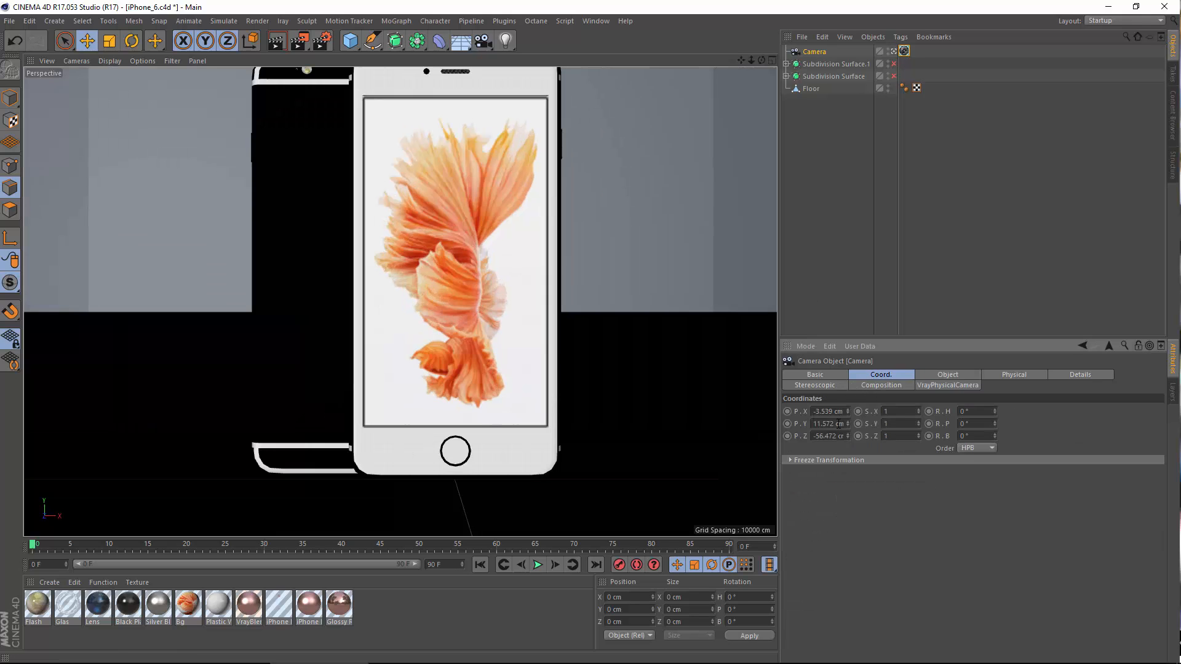
drag(850, 435, 850, 448)
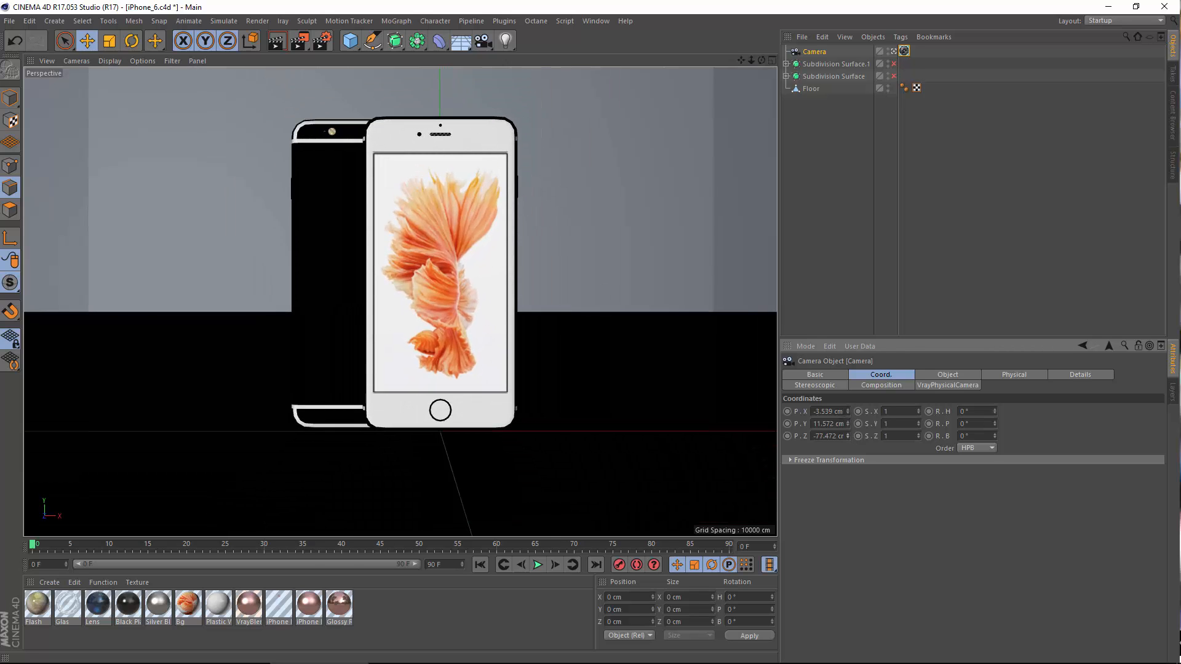
click(849, 422)
click(849, 422)
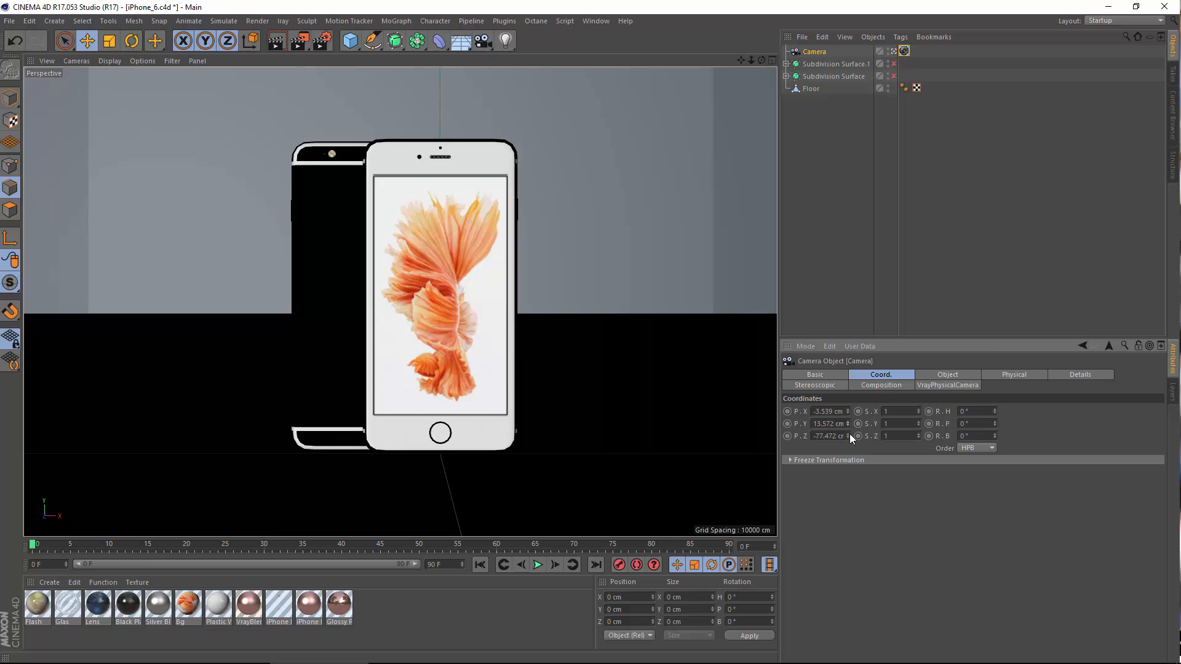
drag(850, 437, 848, 431)
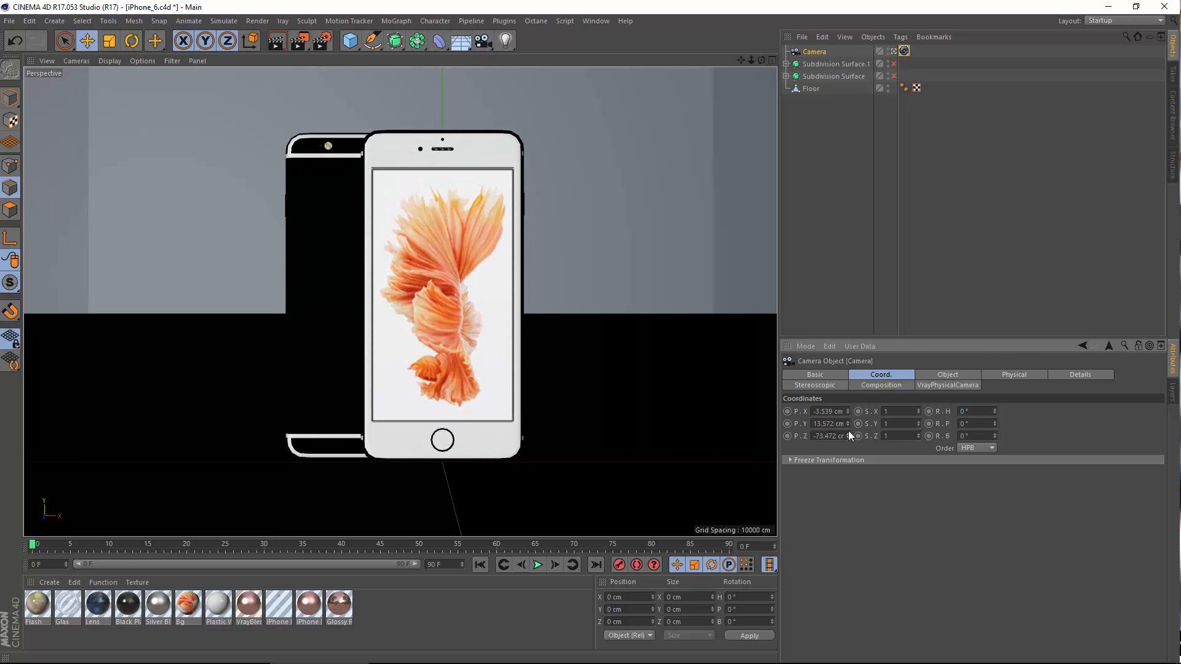
click(828, 148)
click(54, 20)
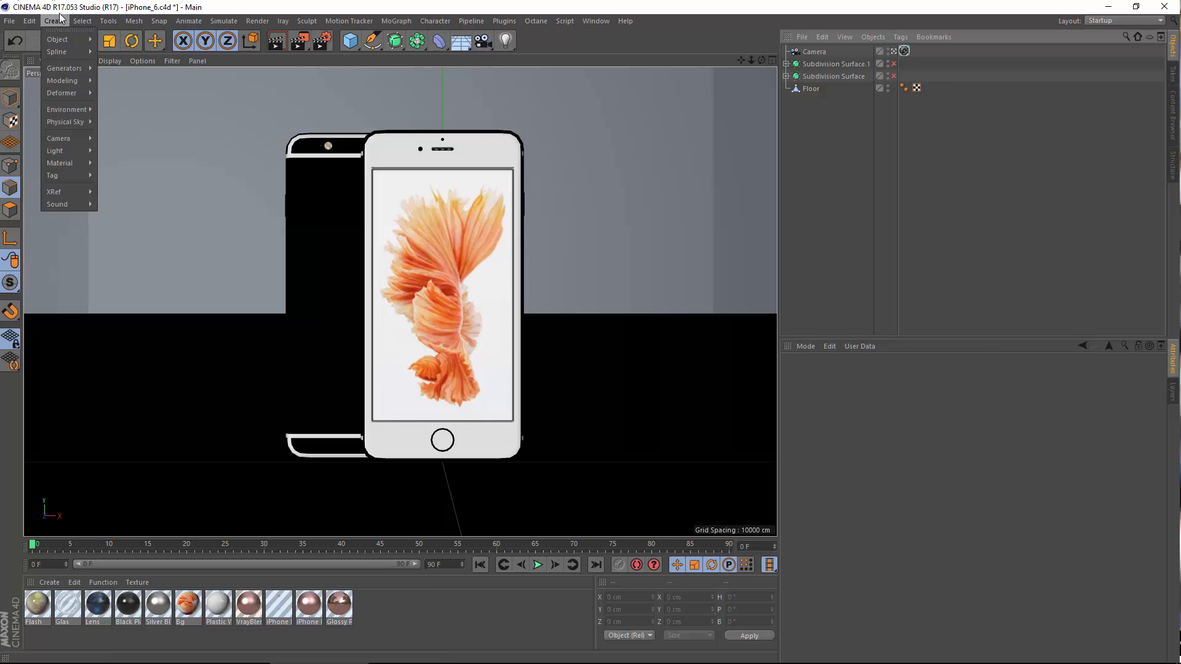
mouse_move(75, 150)
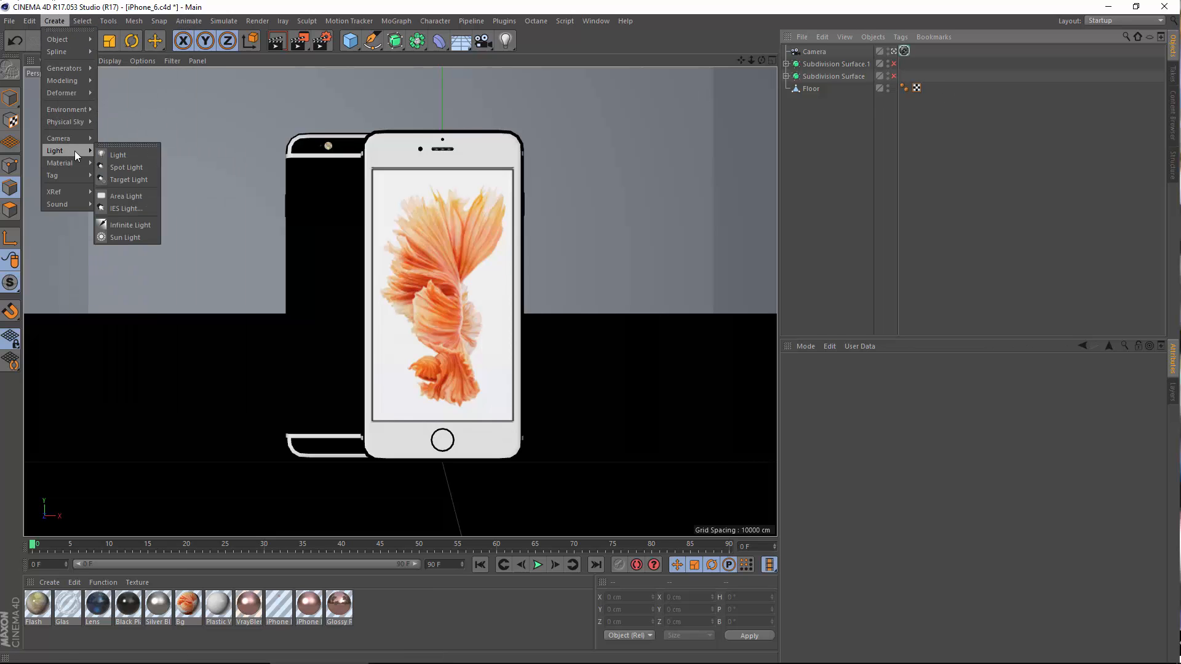
click(122, 196)
right_click(811, 48)
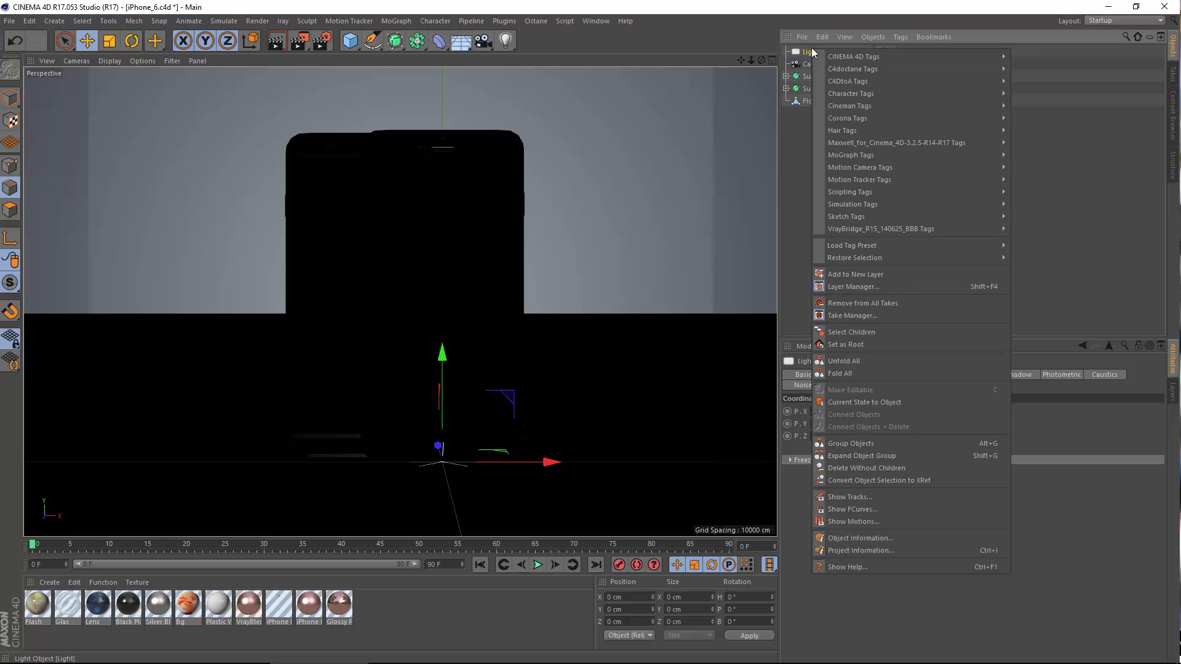
click(808, 43)
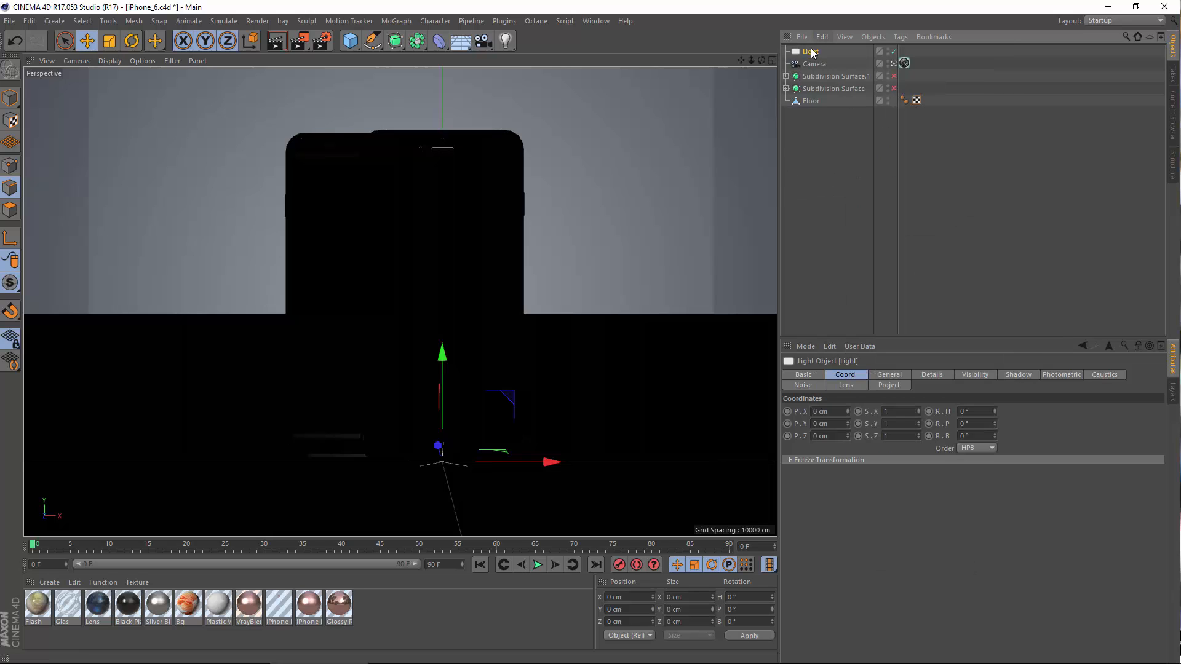
key(Delete)
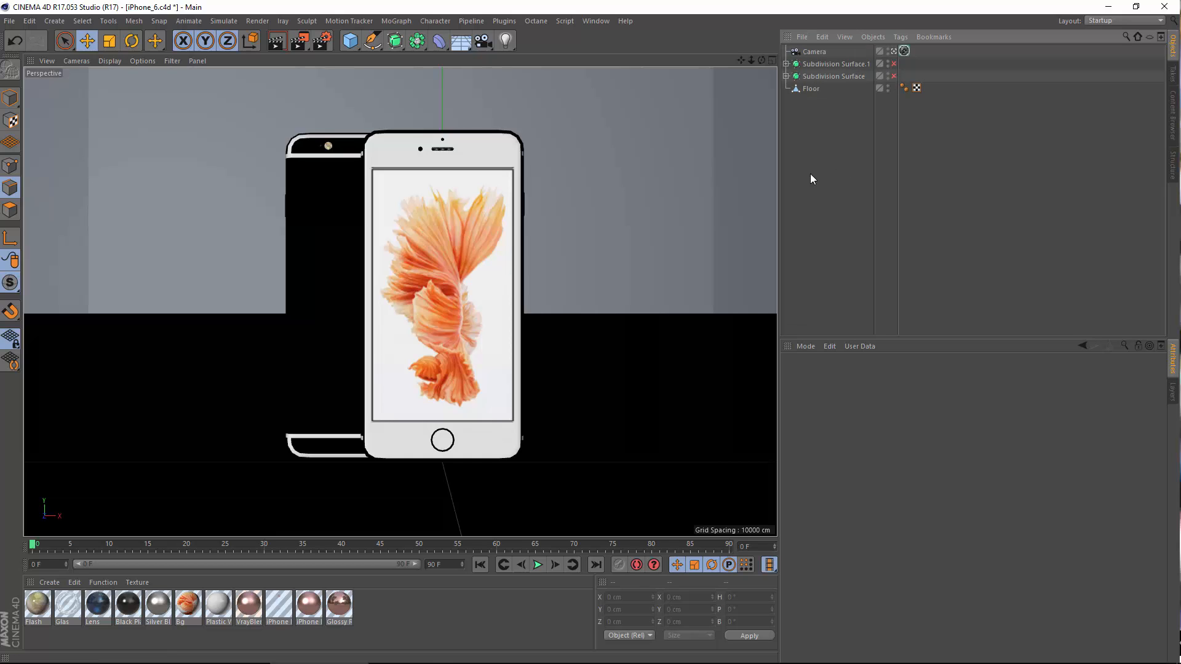
Open the HDRLightStudio5C4D connection plugin.
click(505, 21)
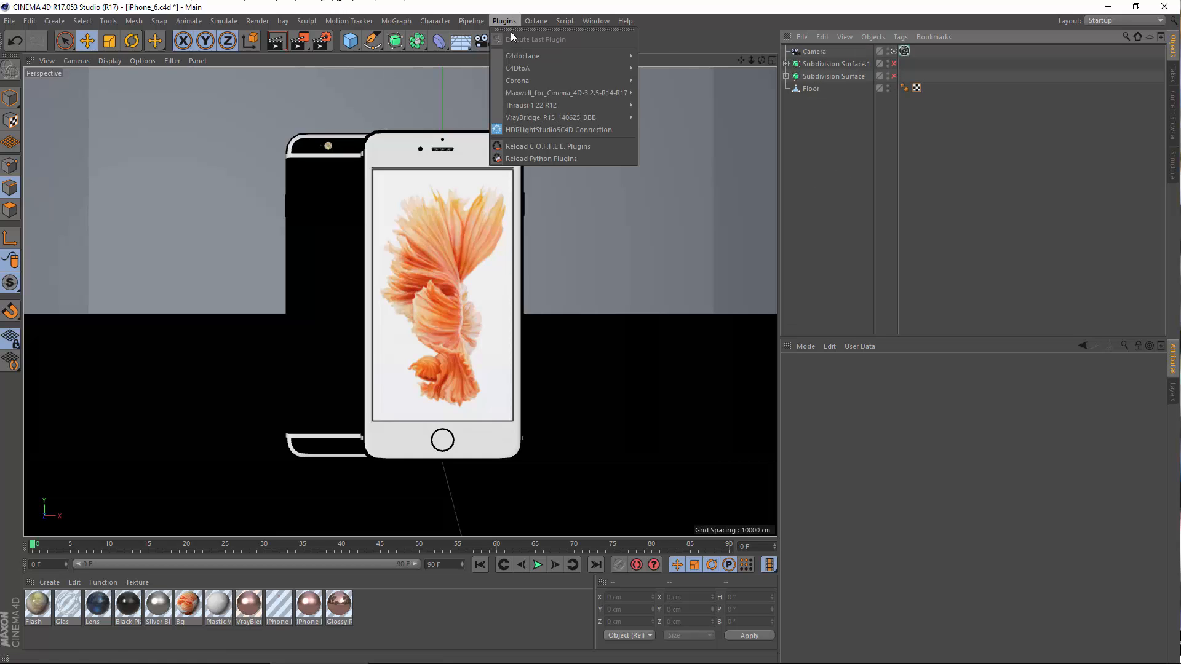
mouse_move(349, 21)
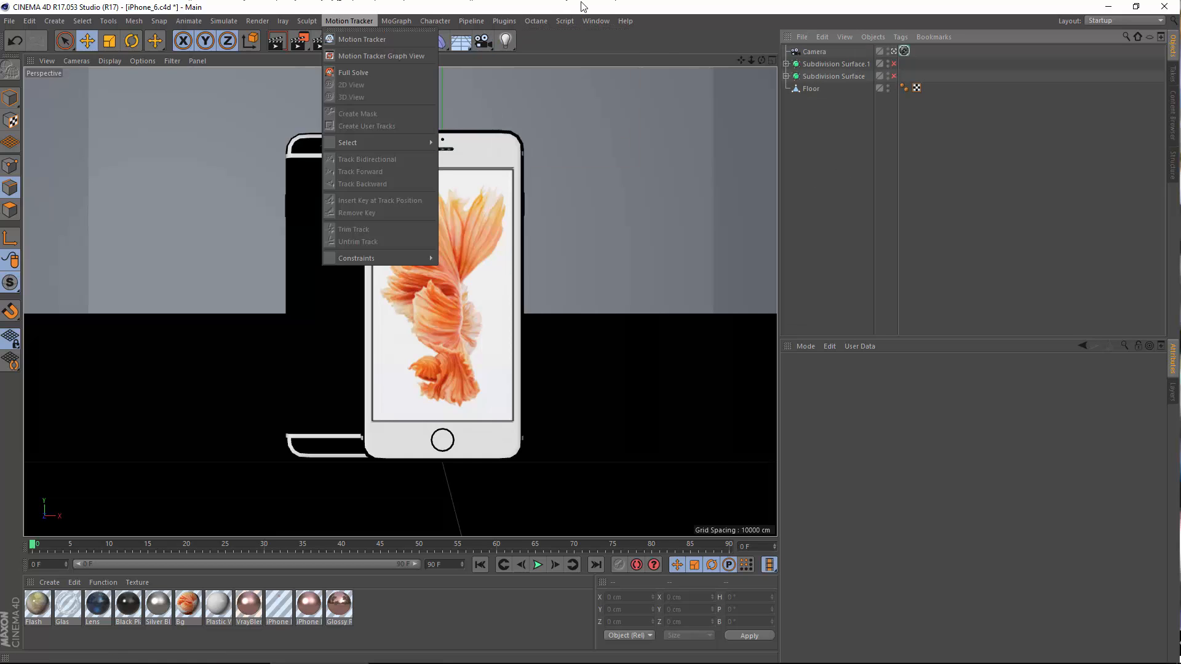
click(506, 21)
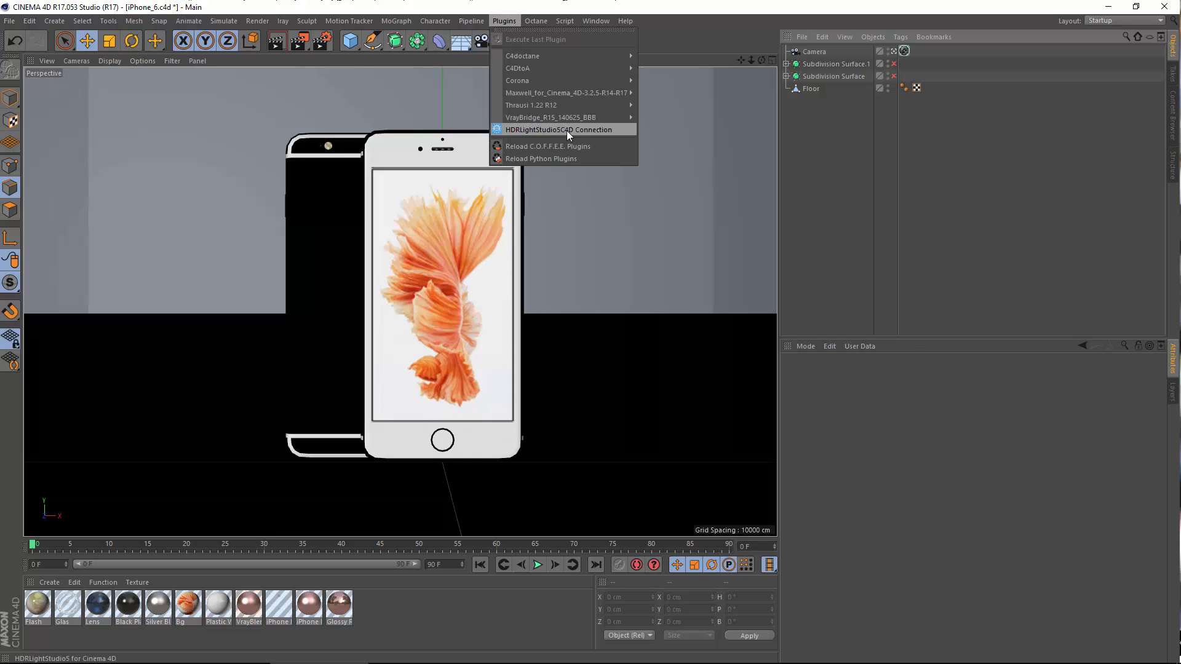
mouse_move(586, 117)
click(571, 129)
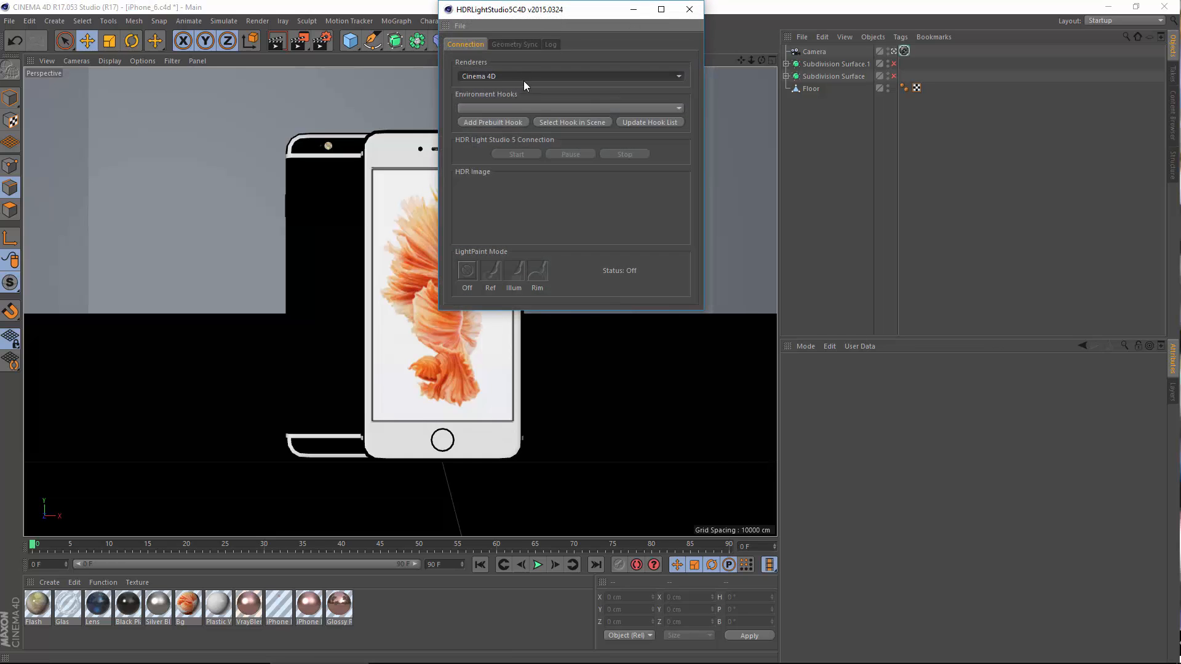
Set the connection's renderer to VrayForC4D and add its prebuilt environment hook to the scene.
click(529, 78)
click(510, 89)
click(506, 125)
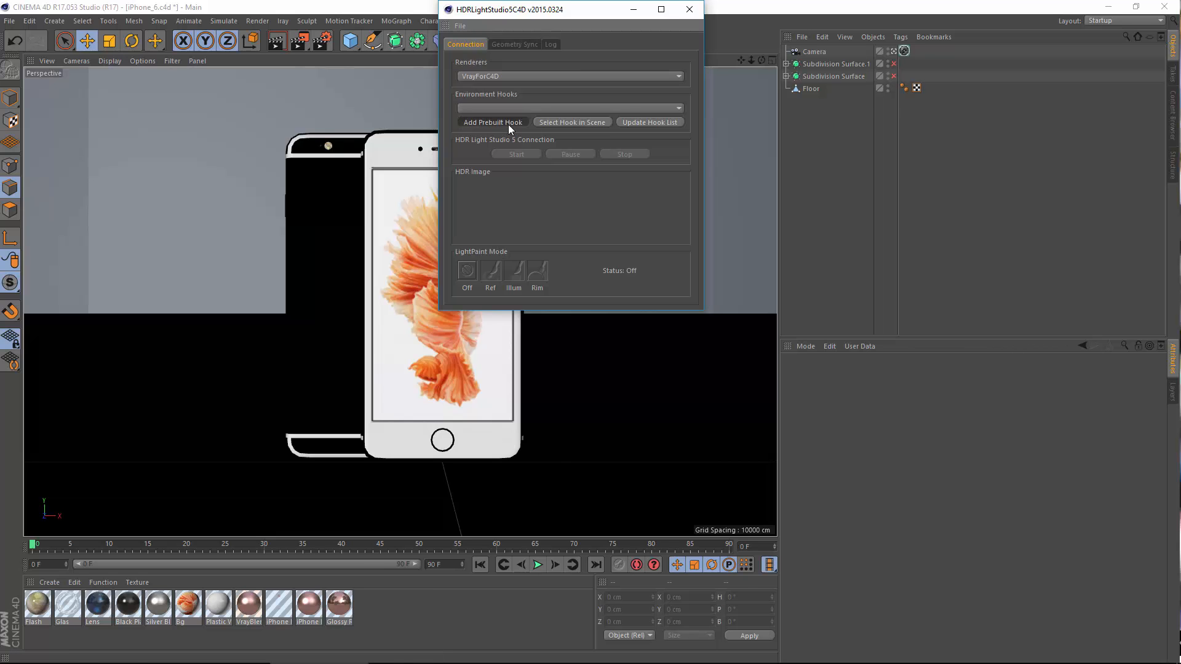
drag(539, 11, 603, 100)
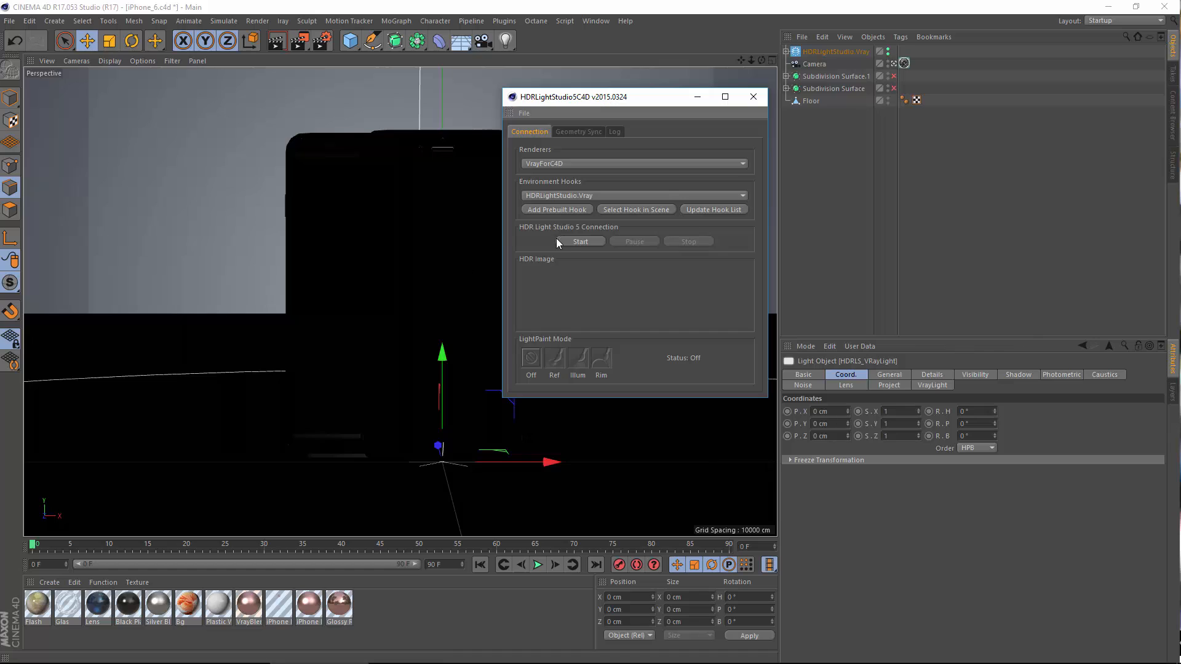
Start the HDR Light Studio 5 connection and arrange its window beside the connection dialog.
click(580, 241)
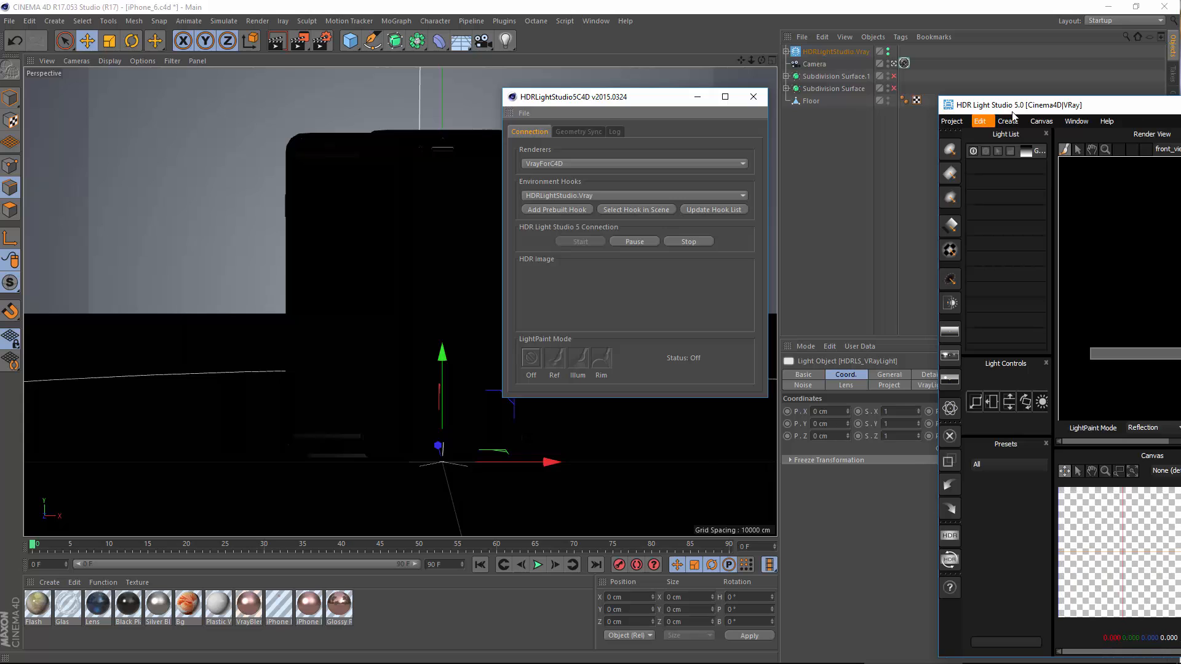
drag(1030, 111, 529, 78)
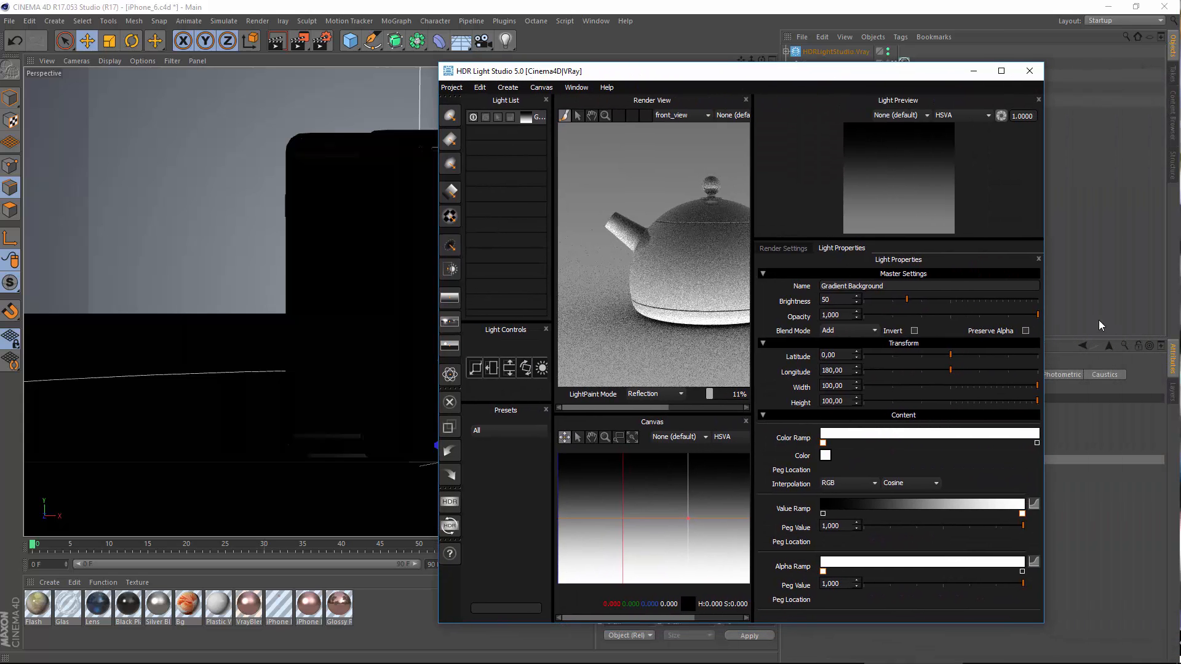
drag(1044, 301, 1144, 287)
drag(609, 79, 674, 110)
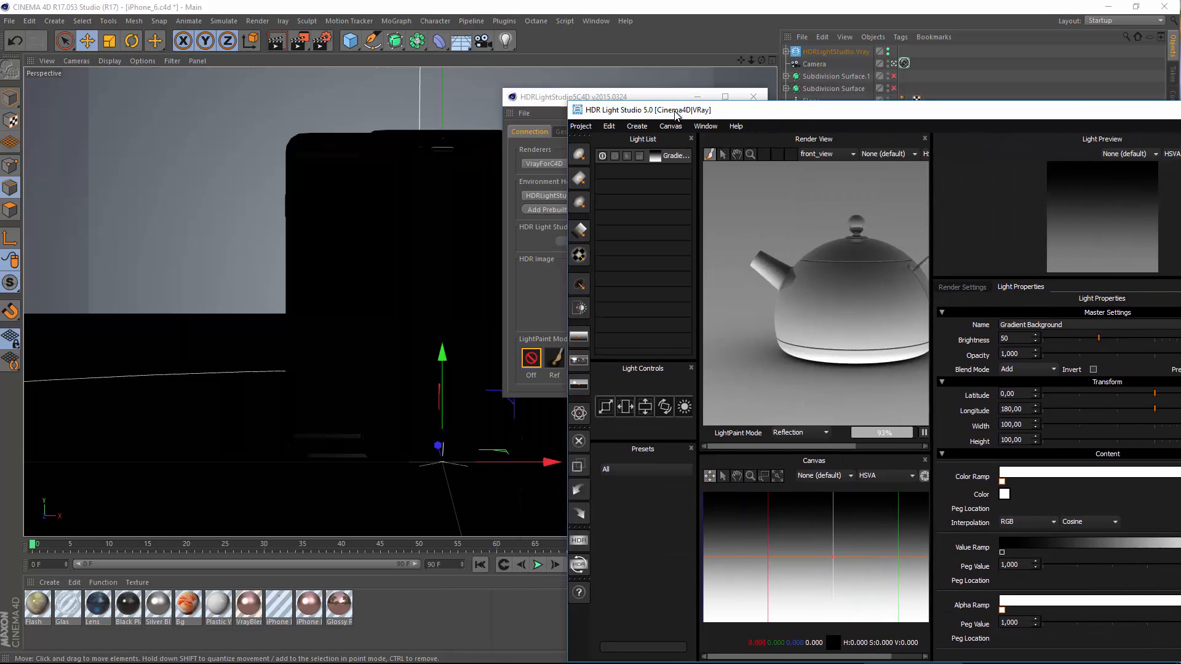
drag(538, 99, 256, 77)
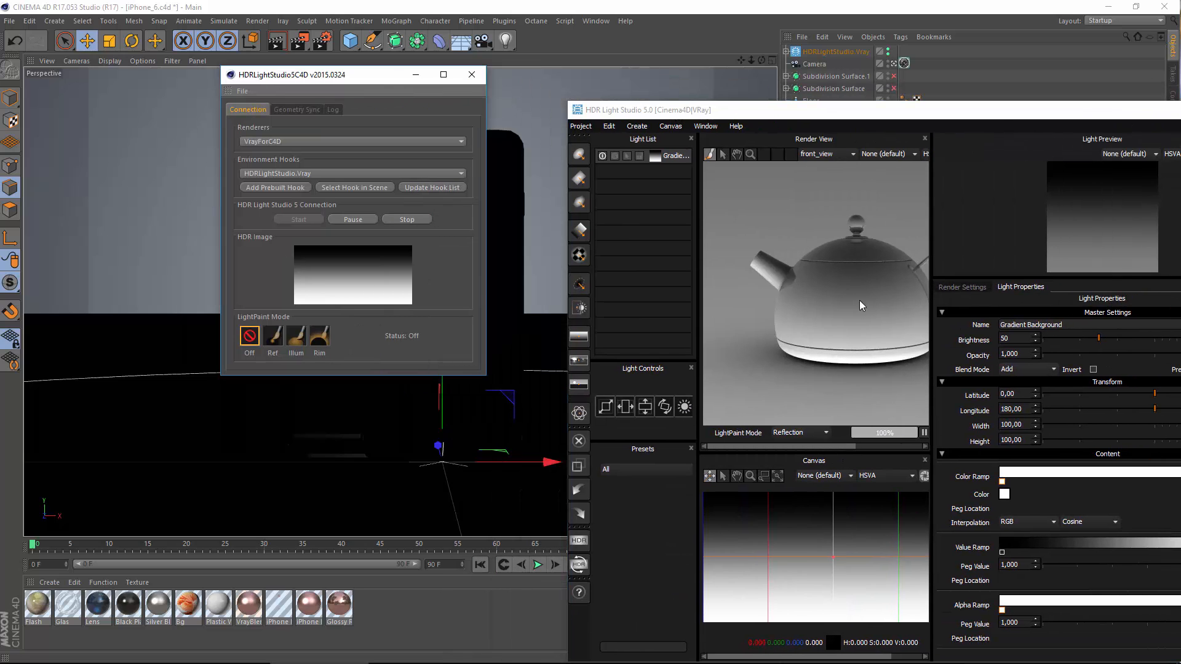
Push the scene geometry to HDR Light Studio as a temporary Collada export and enlarge the HDR Light Studio window for working.
click(290, 109)
click(296, 136)
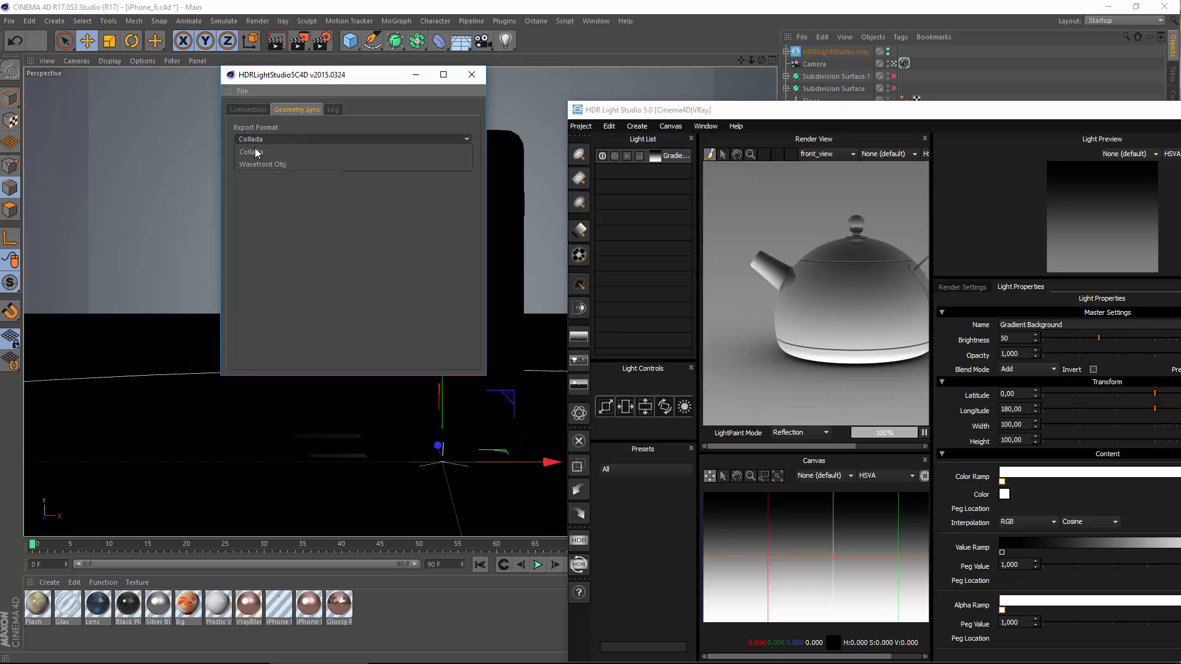
click(255, 150)
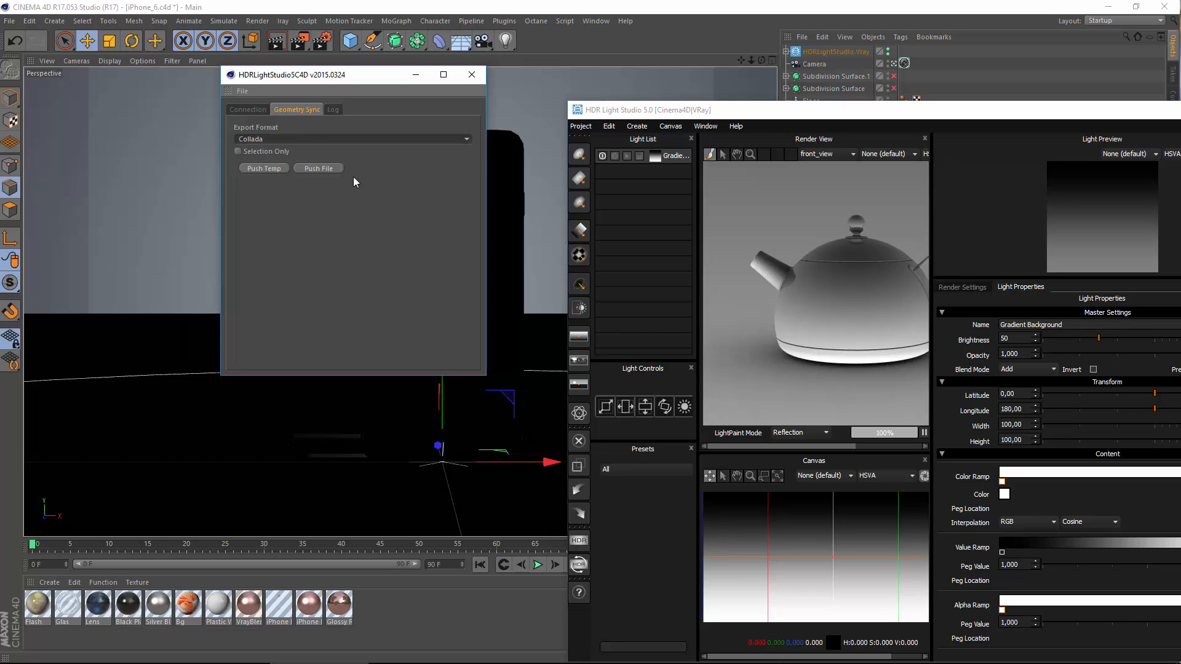
click(268, 172)
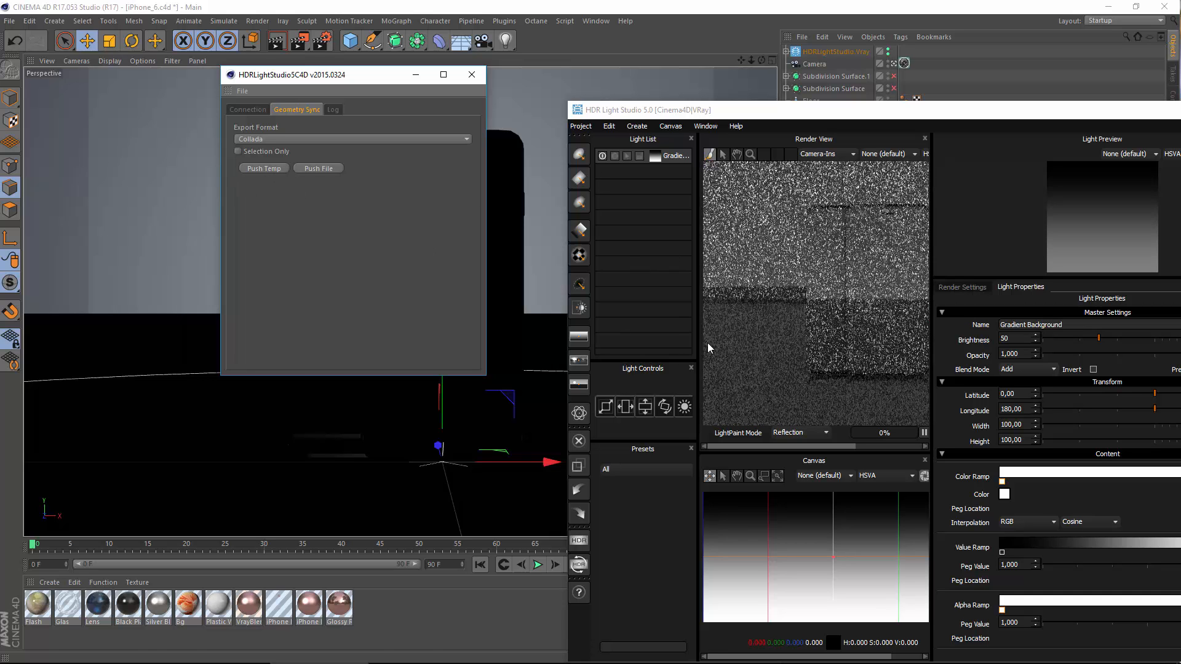
drag(861, 111, 571, 43)
drag(925, 211, 1085, 211)
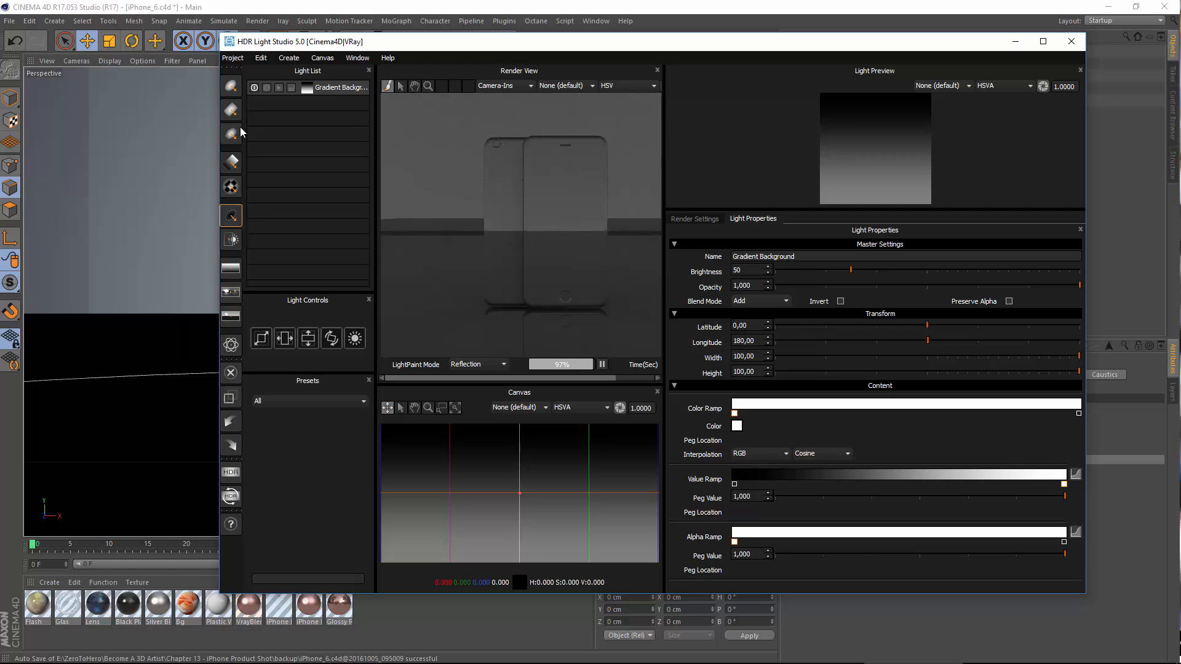
Turn off the Gradient Background light in HDR Light Studio and delete it from the light list.
click(325, 92)
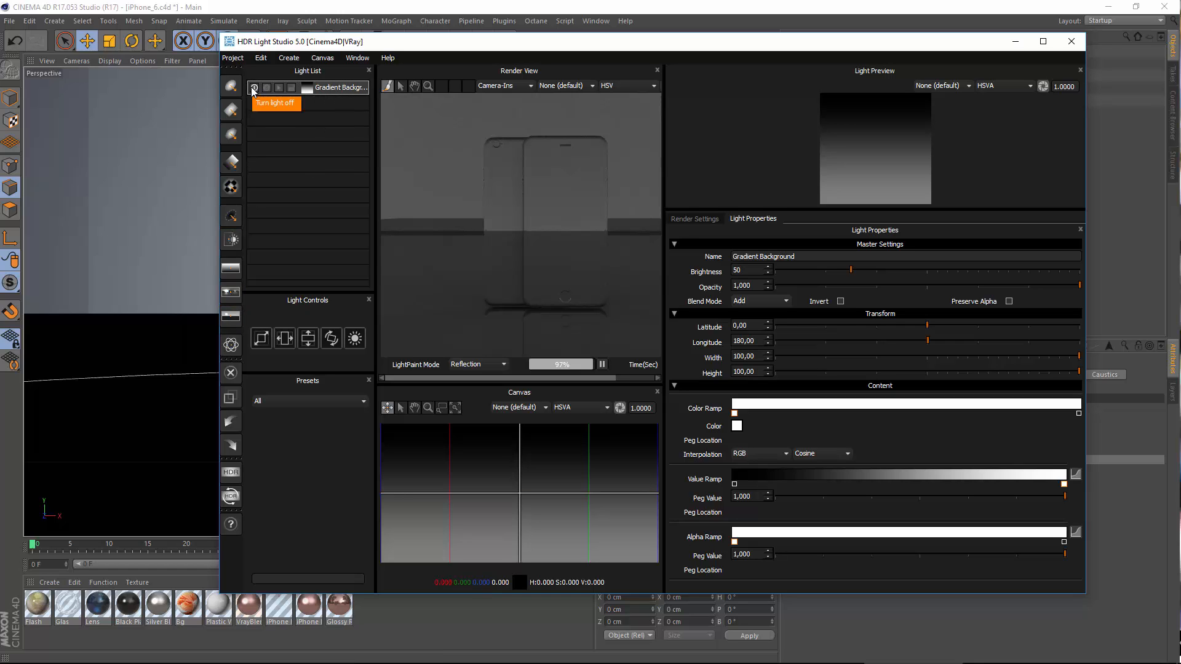
click(253, 90)
right_click(332, 93)
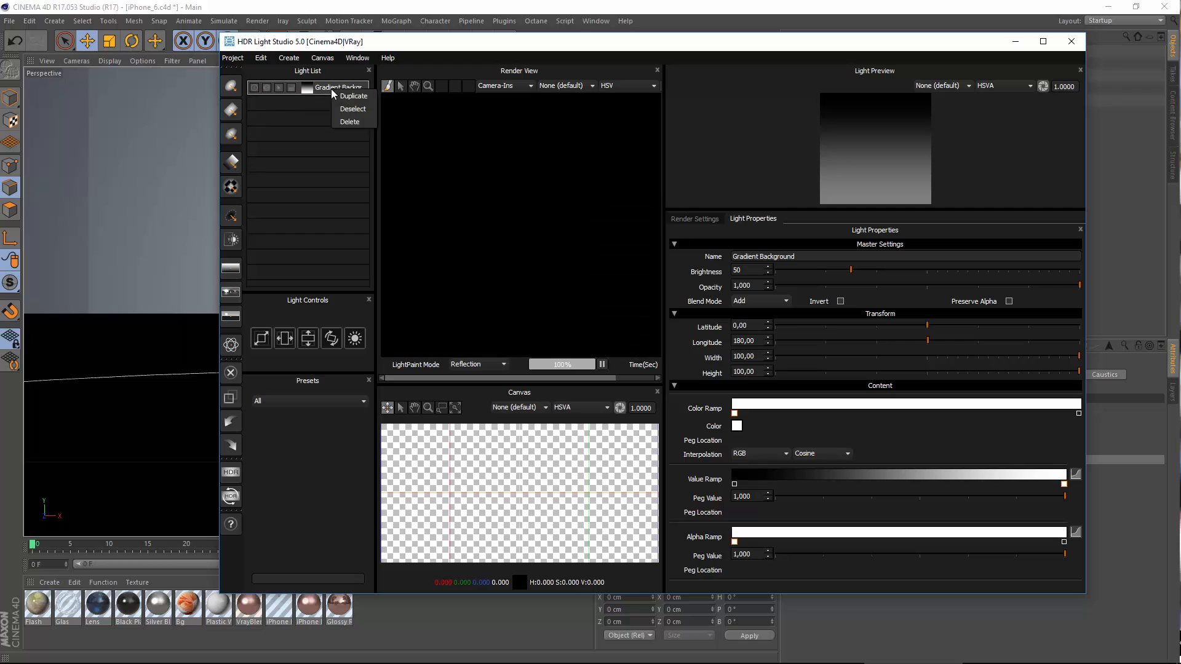
click(356, 121)
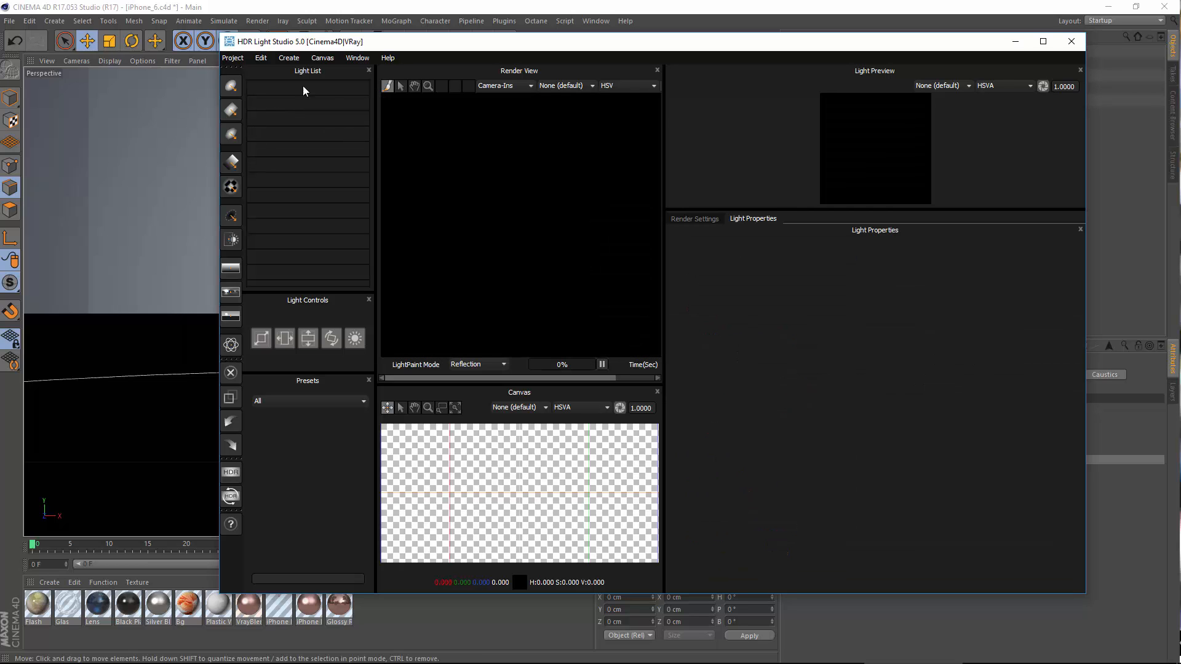
click(262, 60)
click(344, 138)
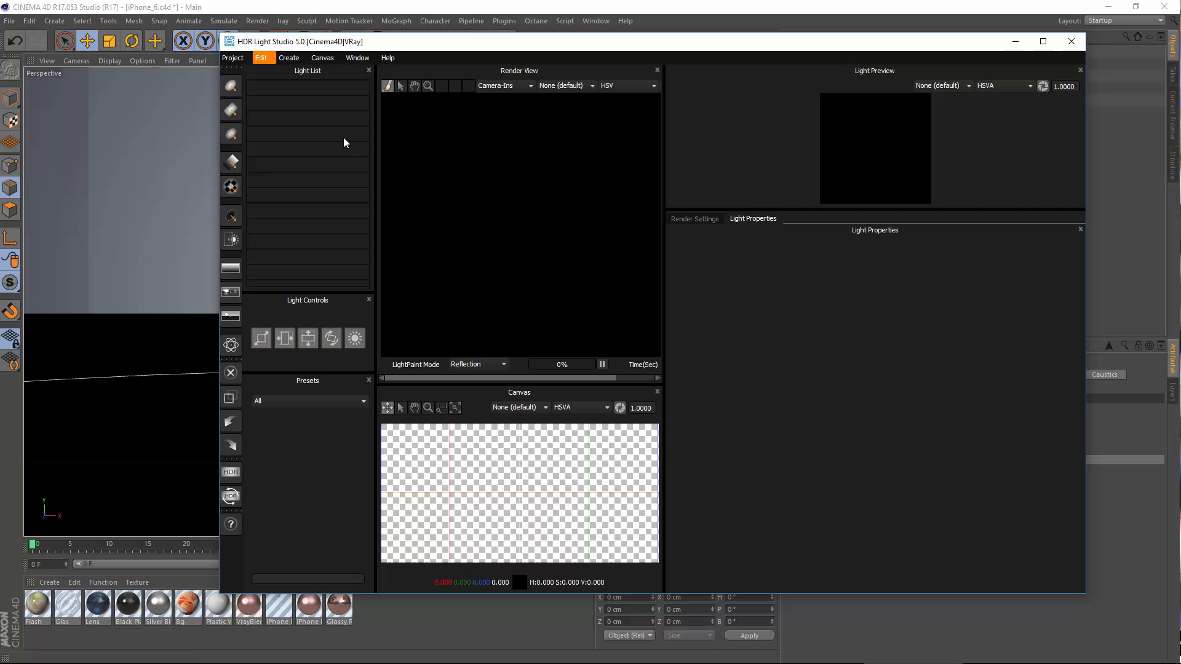
Add a rectangular light at about latitude -36.64 and longitude 242.12, and maximize the HDR Light Studio window with a wider render view.
click(233, 112)
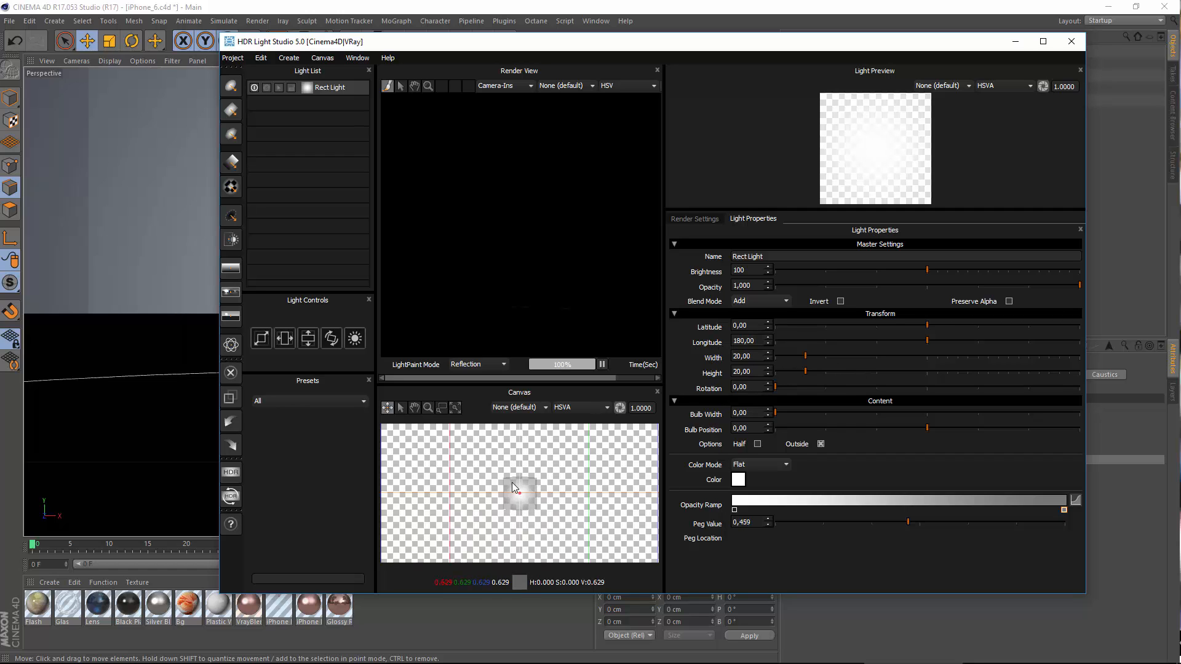
drag(512, 483, 567, 465)
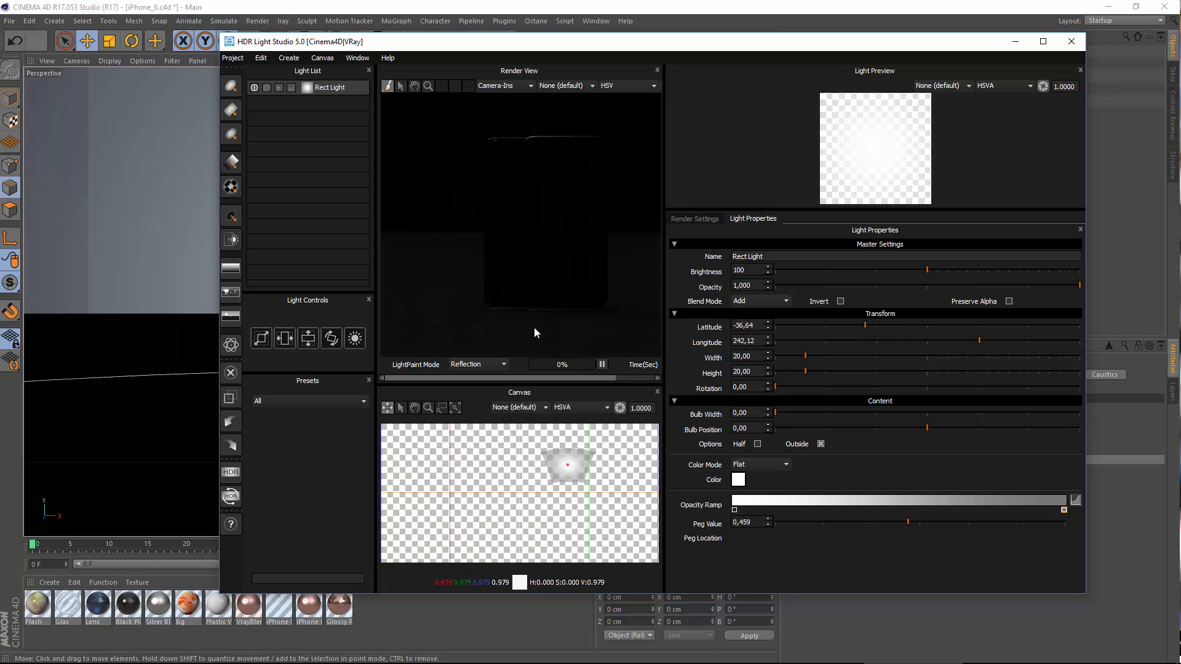
mouse_move(588, 43)
mouse_down()
mouse_move(527, 40)
mouse_move(586, 41)
mouse_up()
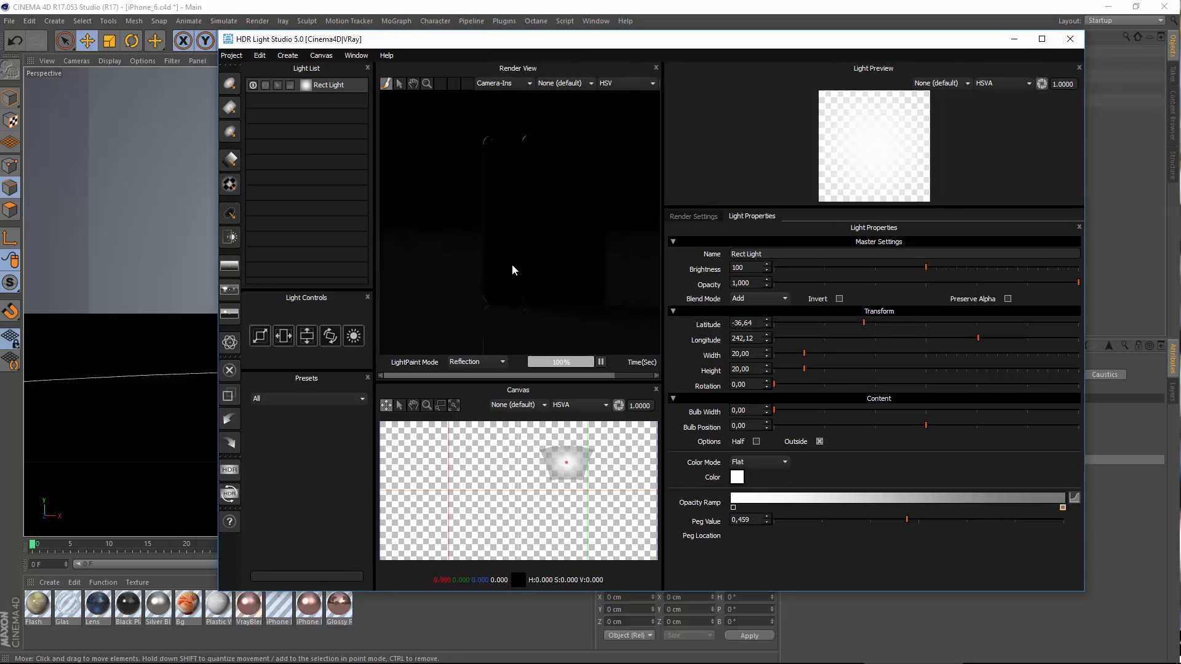
drag(665, 395, 841, 396)
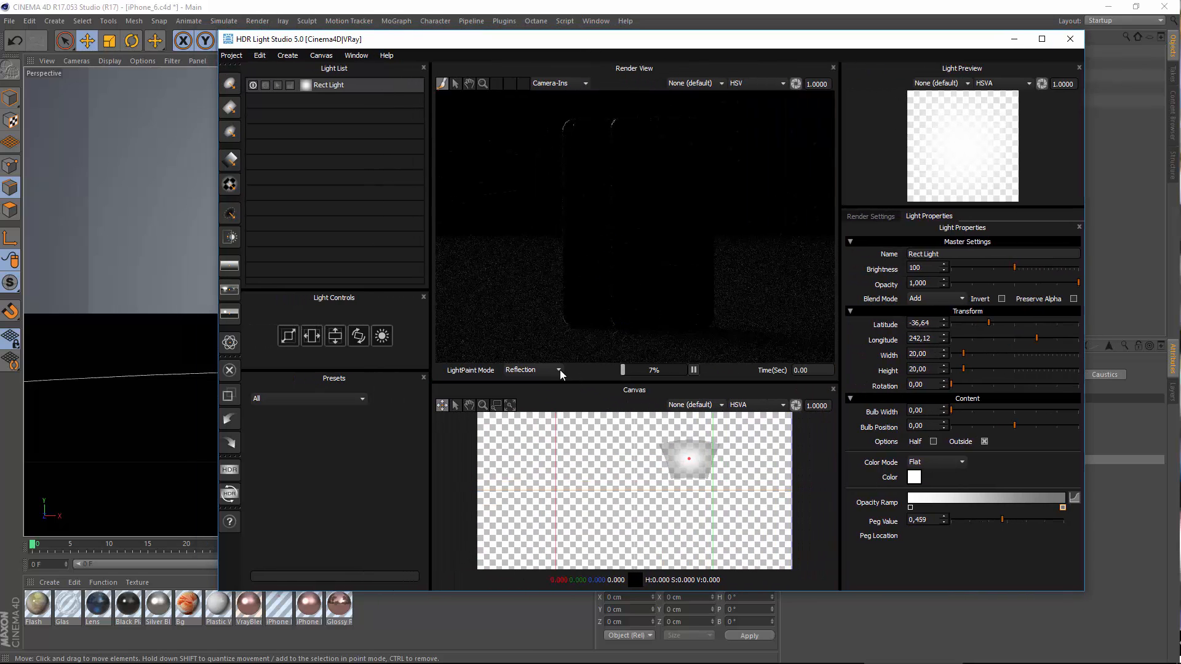
double_click(459, 40)
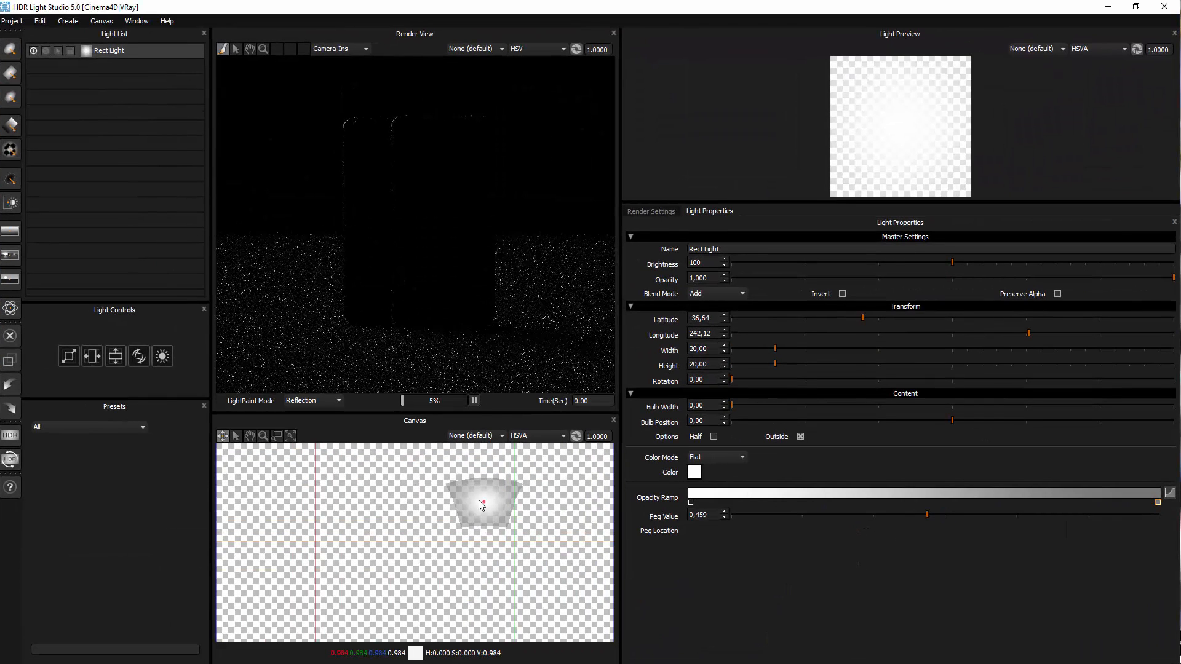
Reposition the rectangular light on the canvas to about latitude 8 and longitude 252 to light the phones' side edges.
click(363, 496)
click(300, 486)
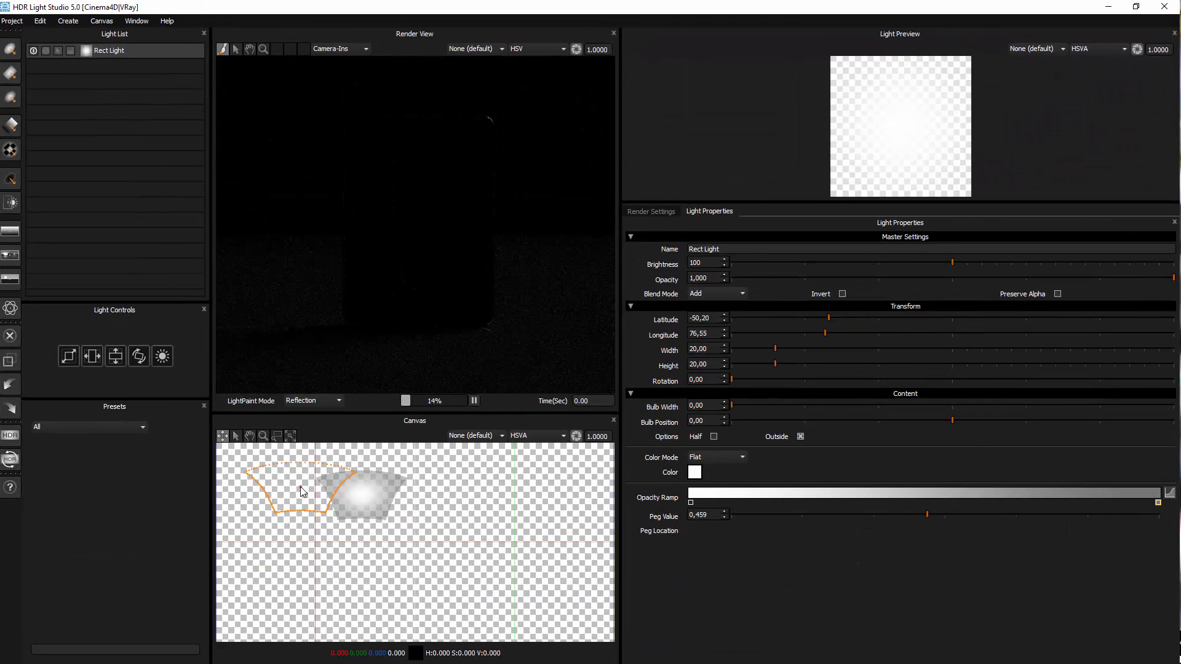
click(392, 533)
click(496, 552)
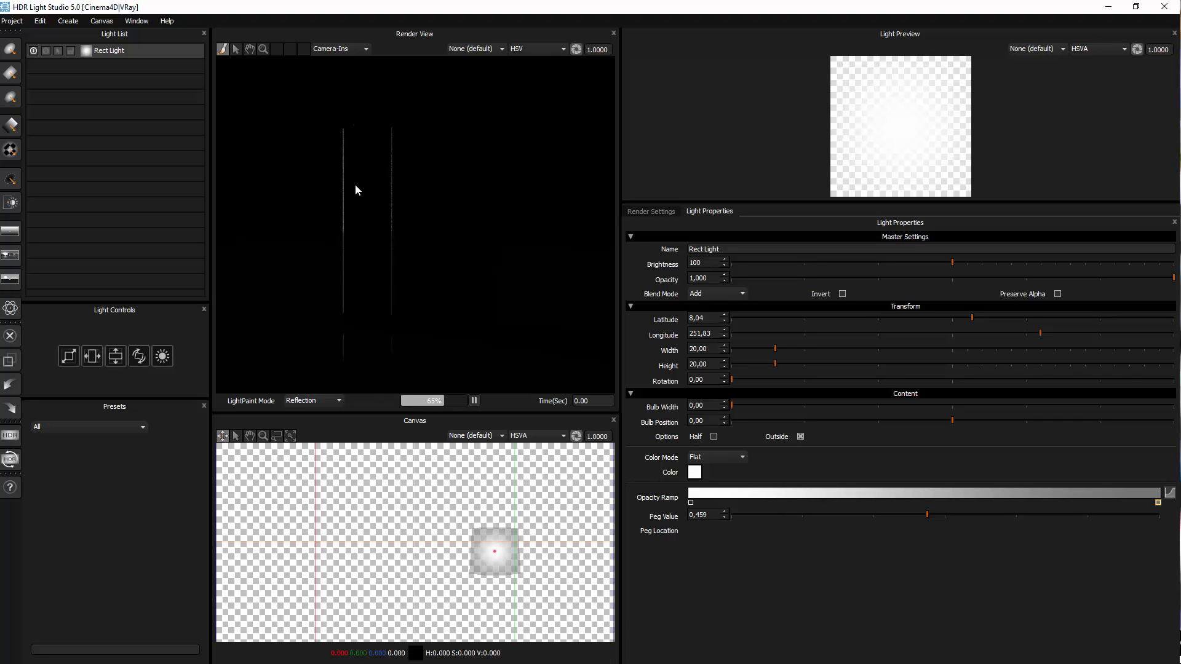
Add a second rectangular light and move it near the canvas's upper edge, at about latitude -72 and longitude 60.
click(9, 73)
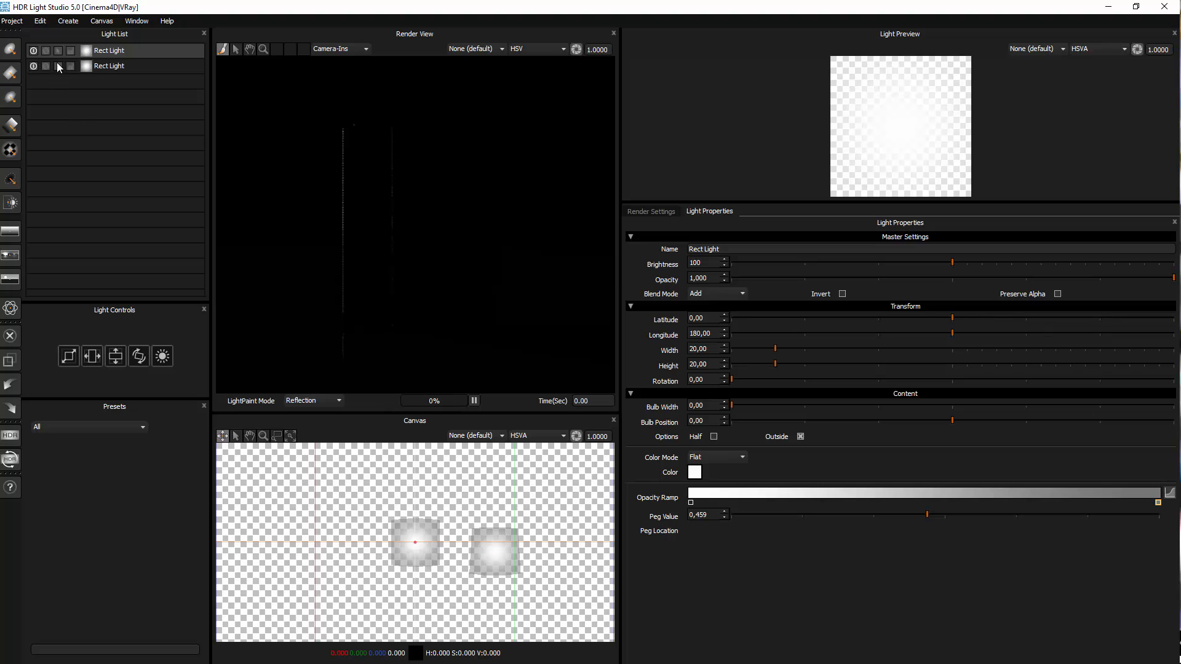
click(374, 478)
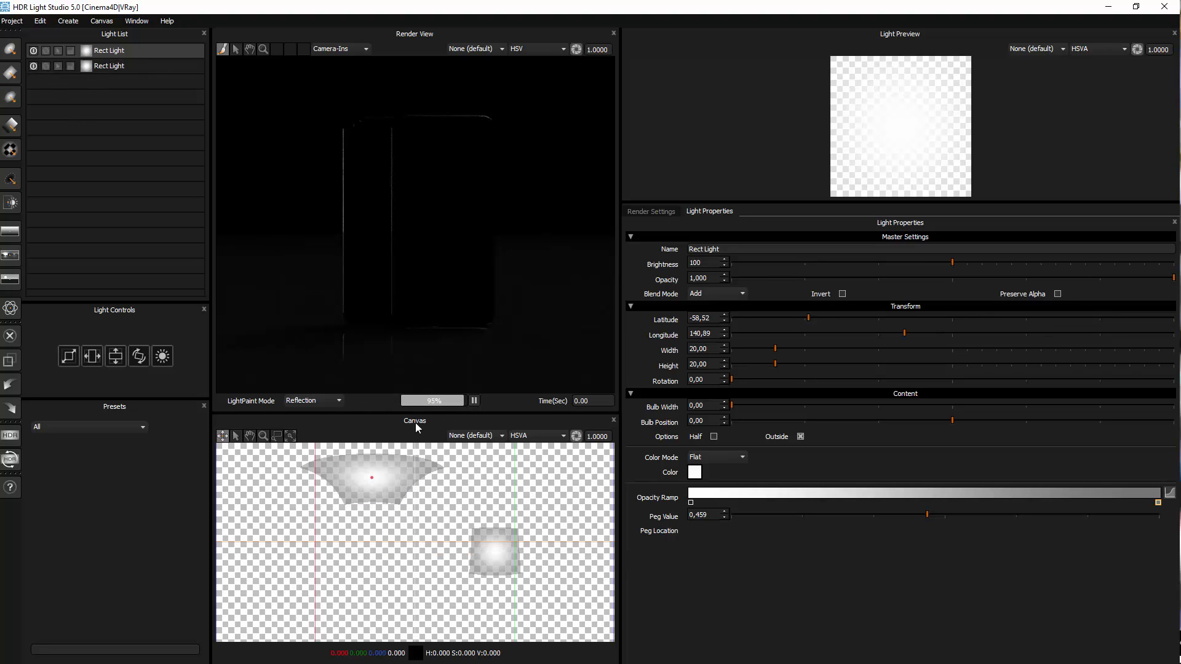
click(332, 468)
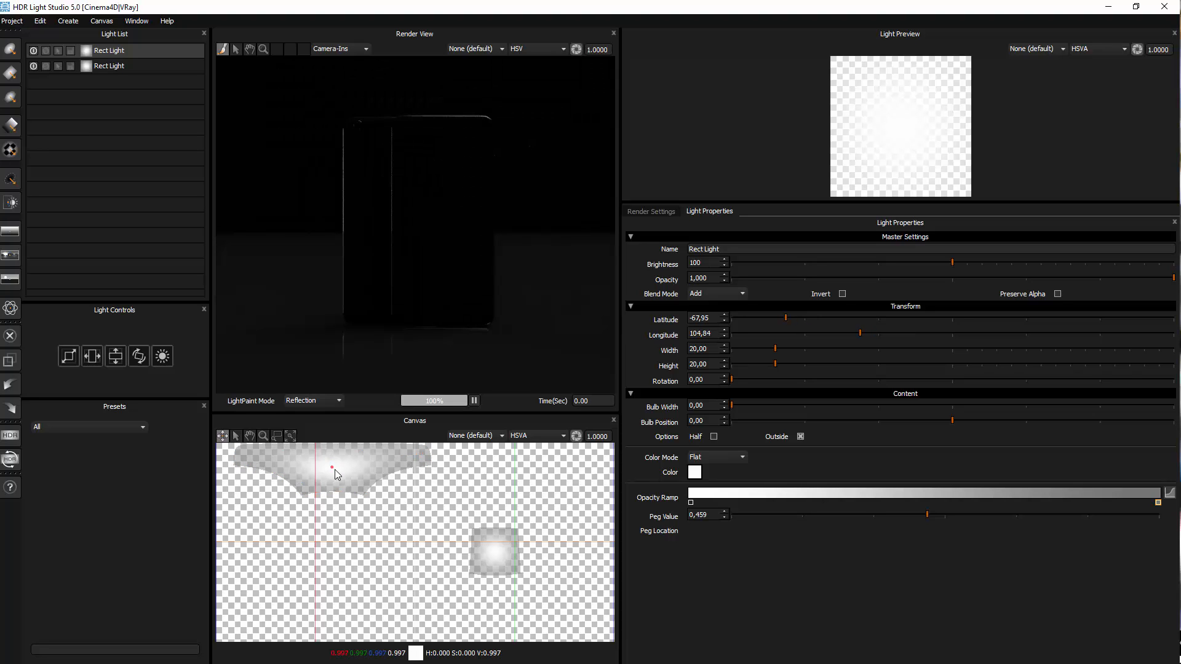
click(283, 463)
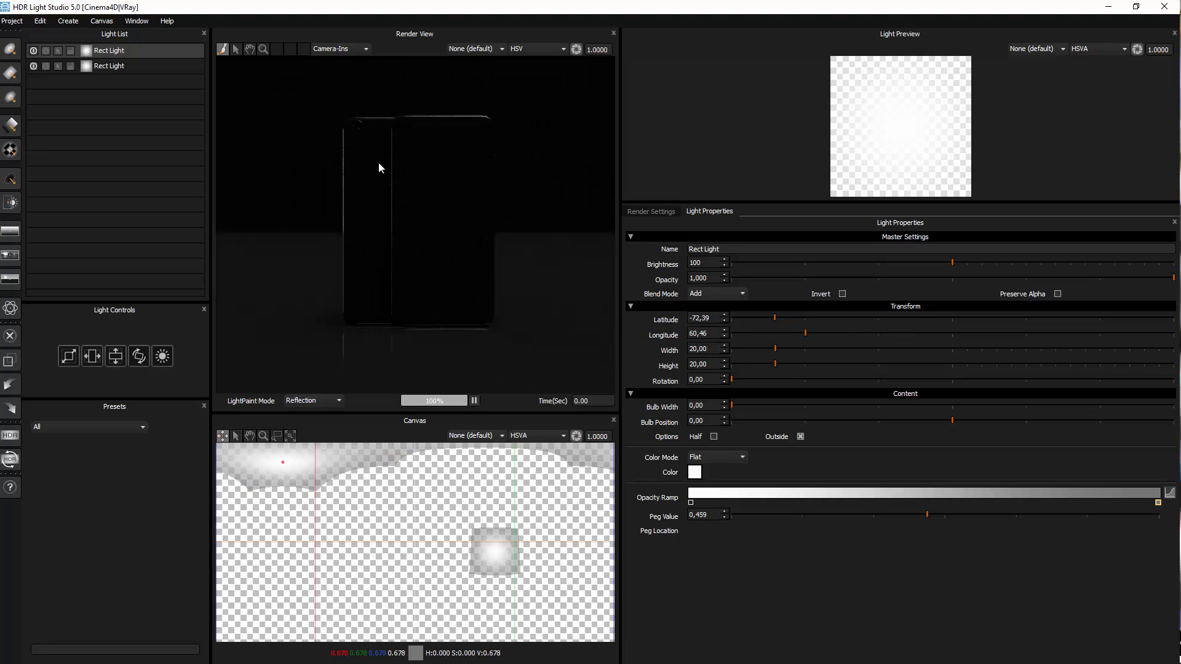
Add two more rectangular lights, one at about latitude -39 and longitude 295, the other at about latitude -9 and longitude 109.
click(10, 77)
click(545, 465)
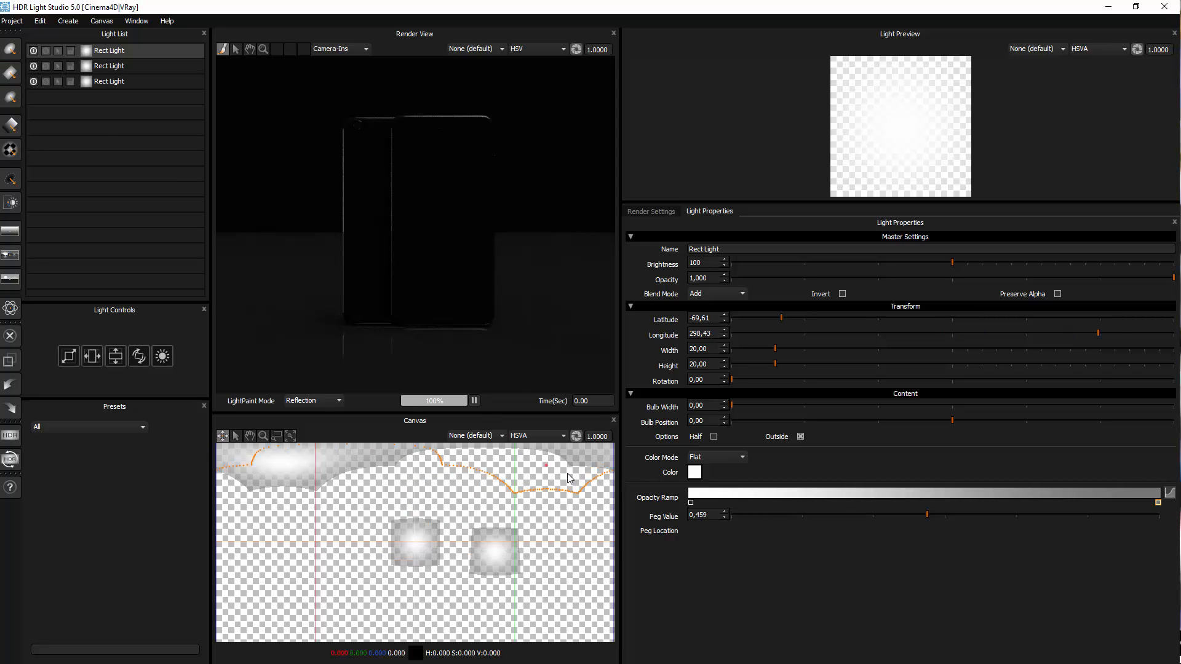
drag(569, 478, 543, 502)
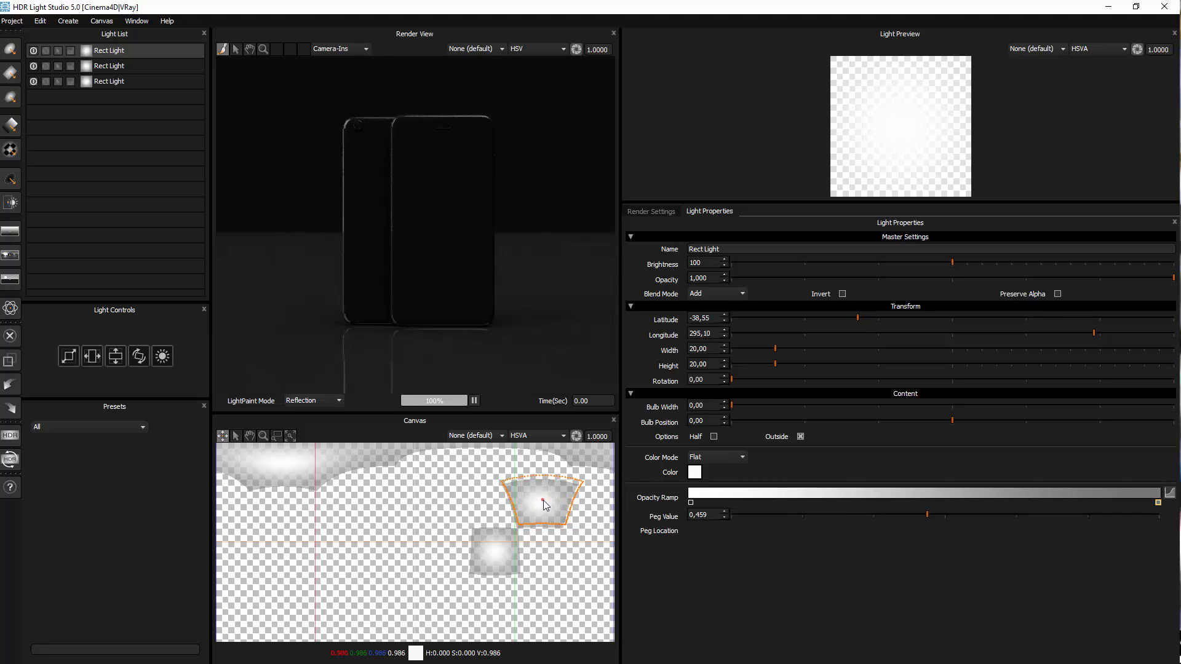
click(11, 74)
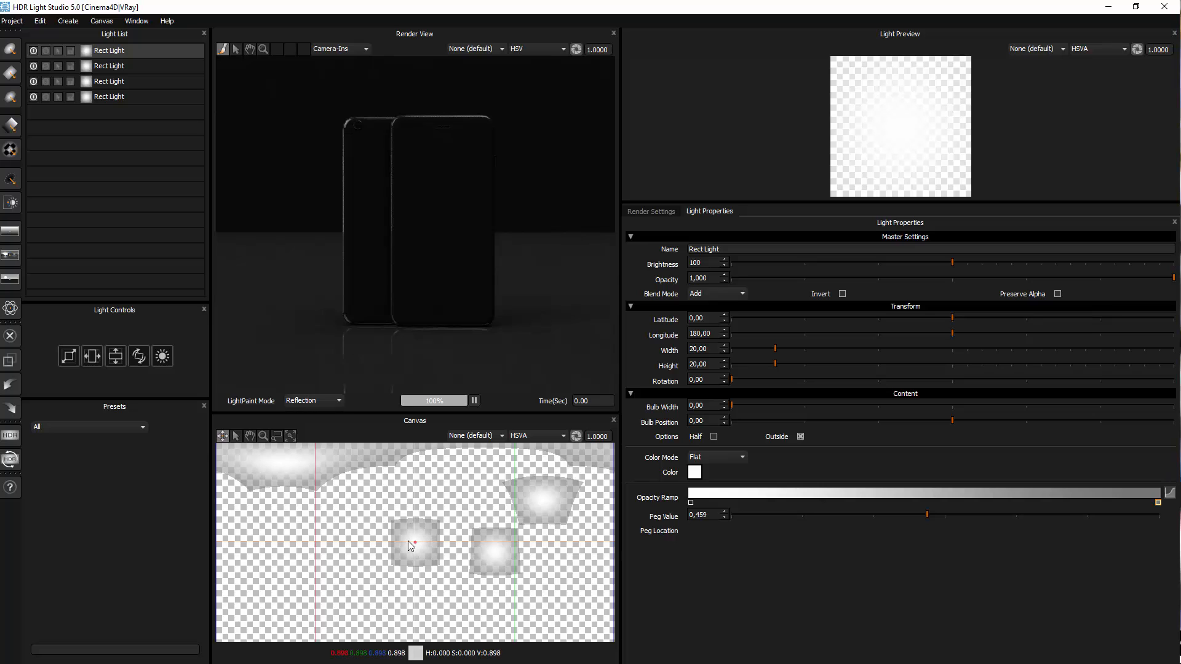
drag(409, 555, 336, 533)
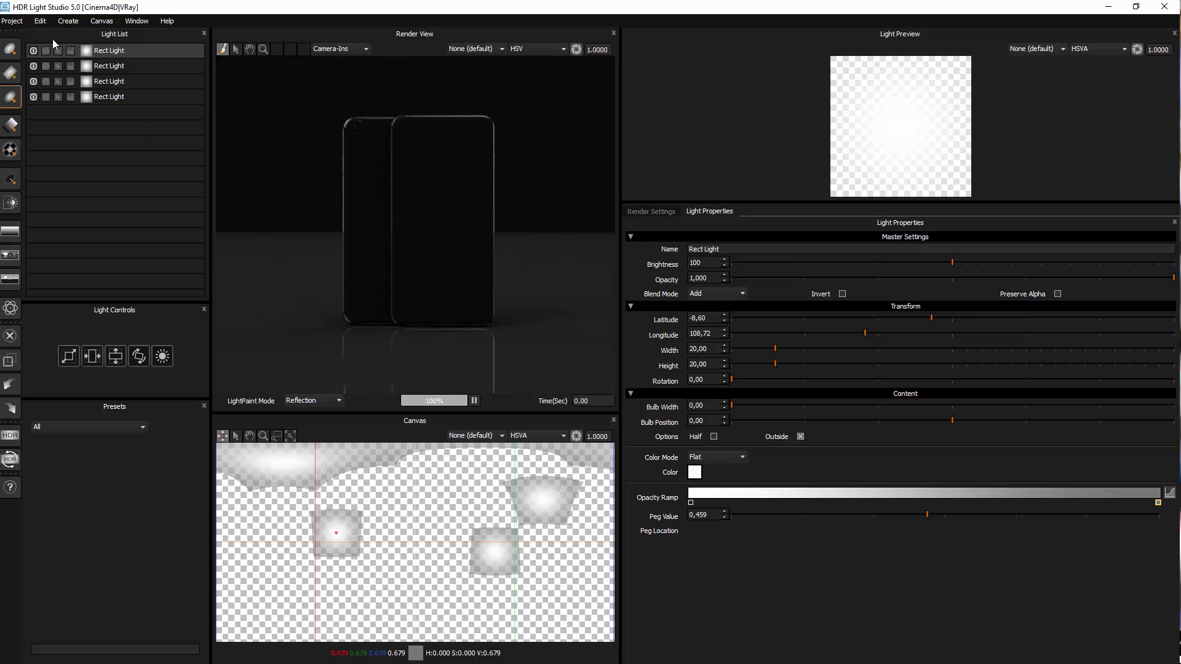
Try a fifth rectangular light at several canvas positions, ending at about latitude 36 and longitude 307.
click(10, 74)
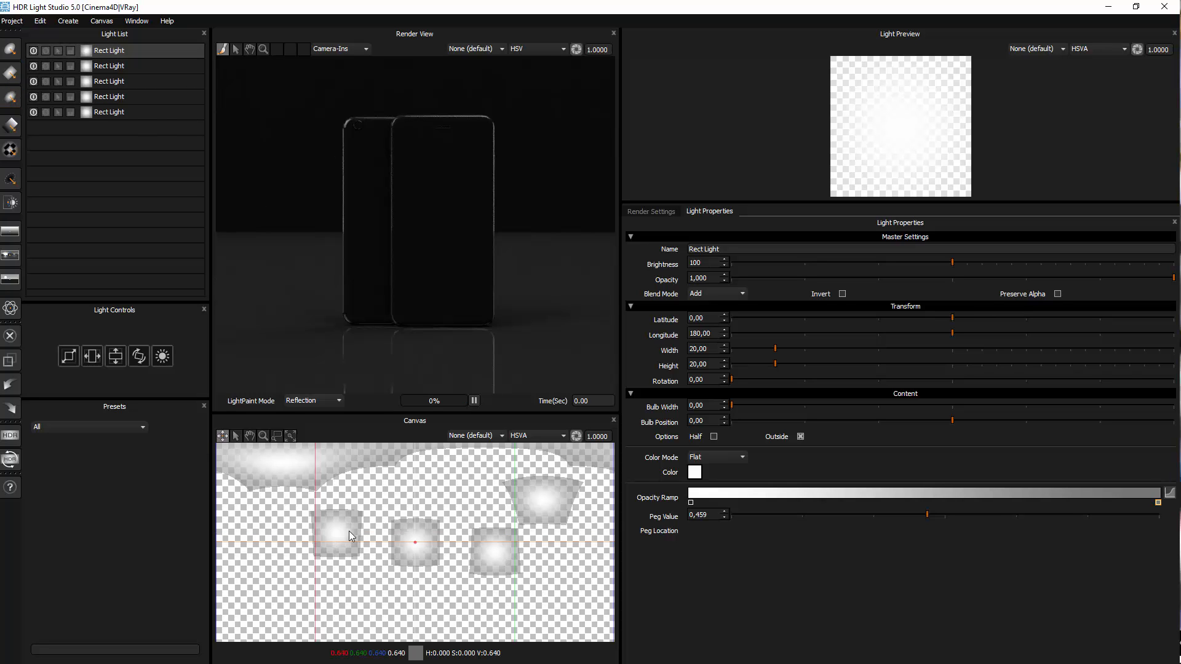
click(304, 551)
drag(314, 563, 390, 612)
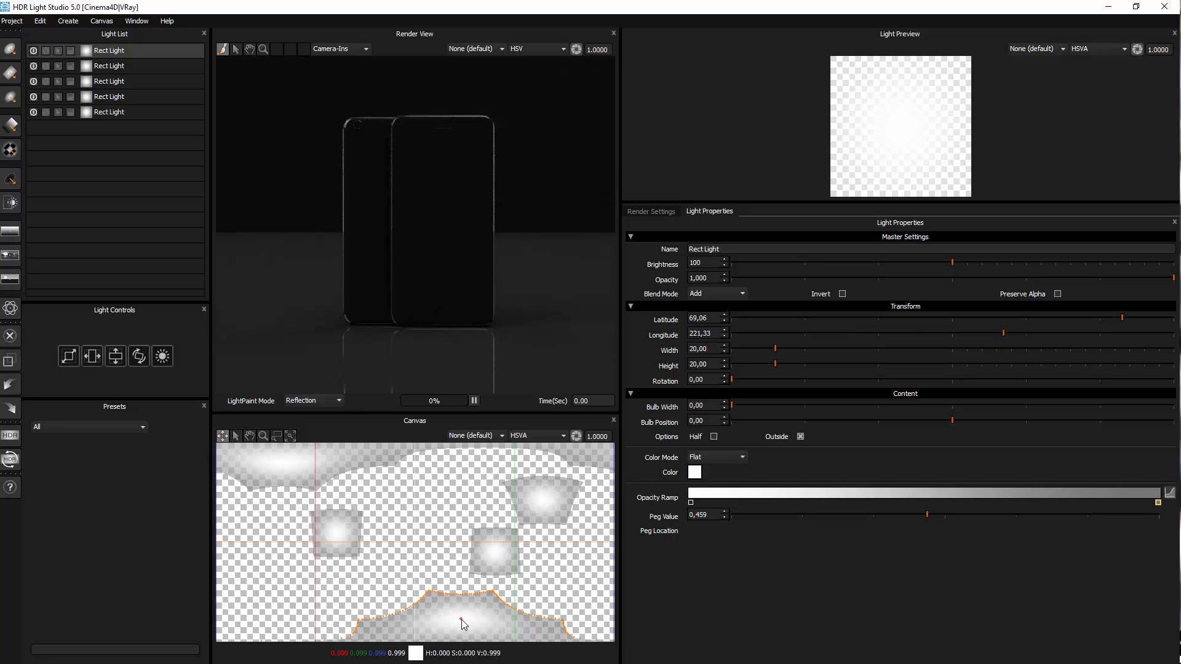
click(556, 602)
click(575, 573)
mouse_move(576, 573)
mouse_down()
mouse_move(585, 555)
mouse_move(547, 575)
mouse_move(608, 543)
mouse_move(570, 551)
mouse_up()
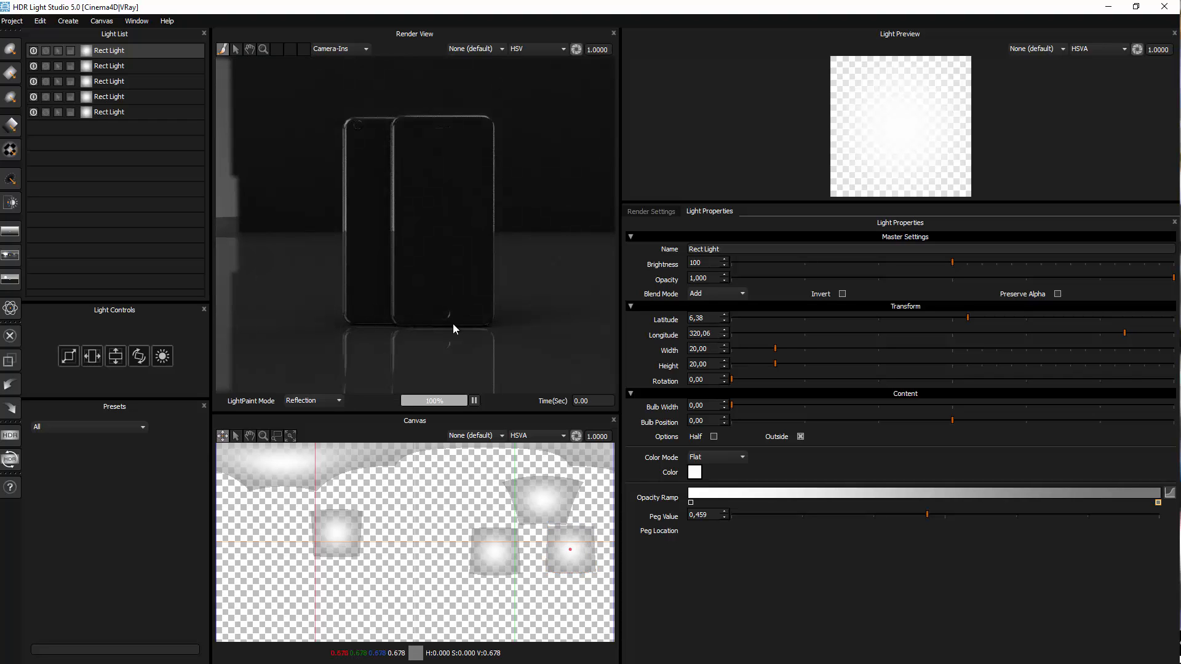
drag(394, 537, 300, 563)
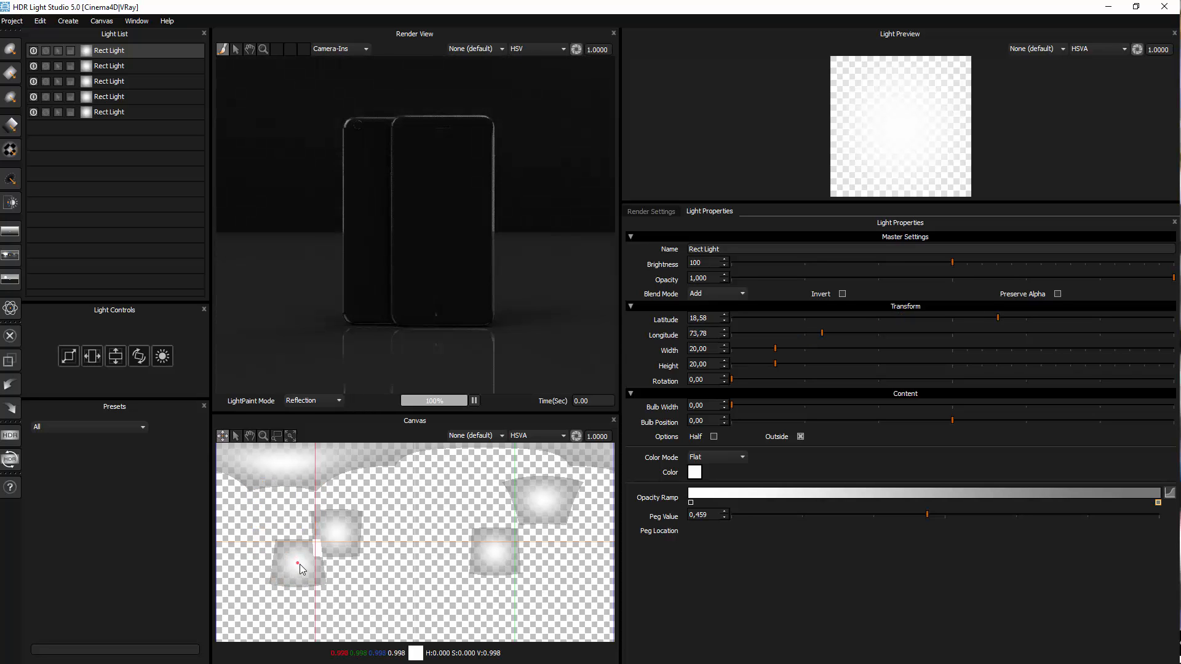
drag(280, 546, 560, 578)
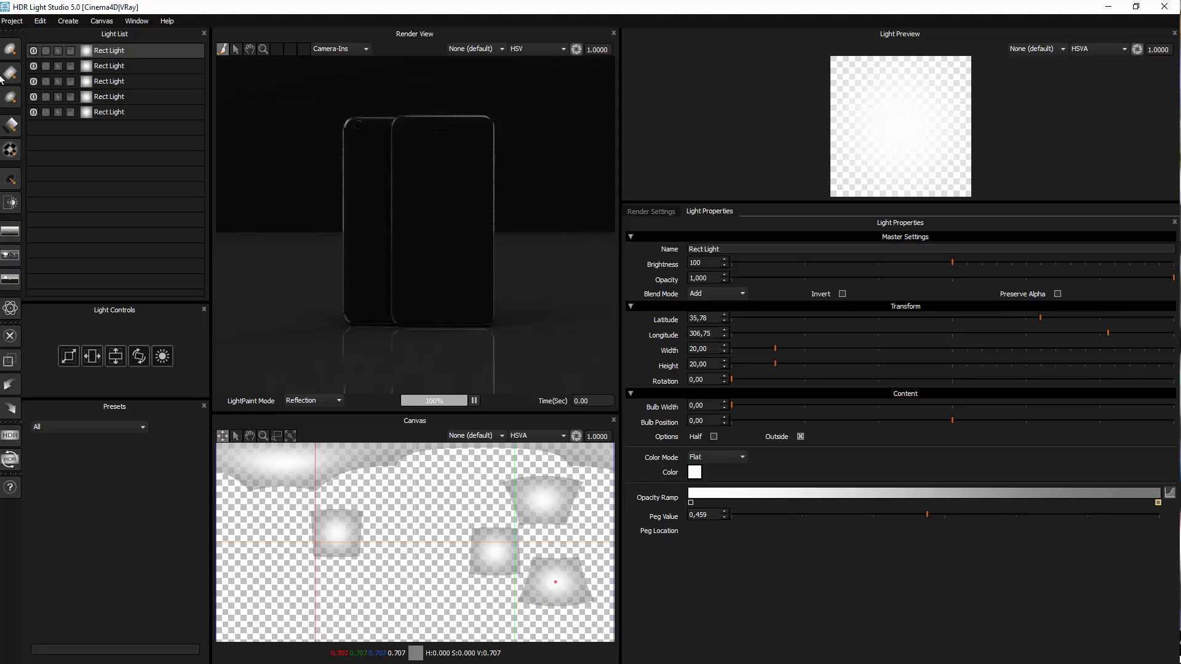
Turn off the newest rectangular light and delete it from the light list.
click(33, 51)
right_click(96, 56)
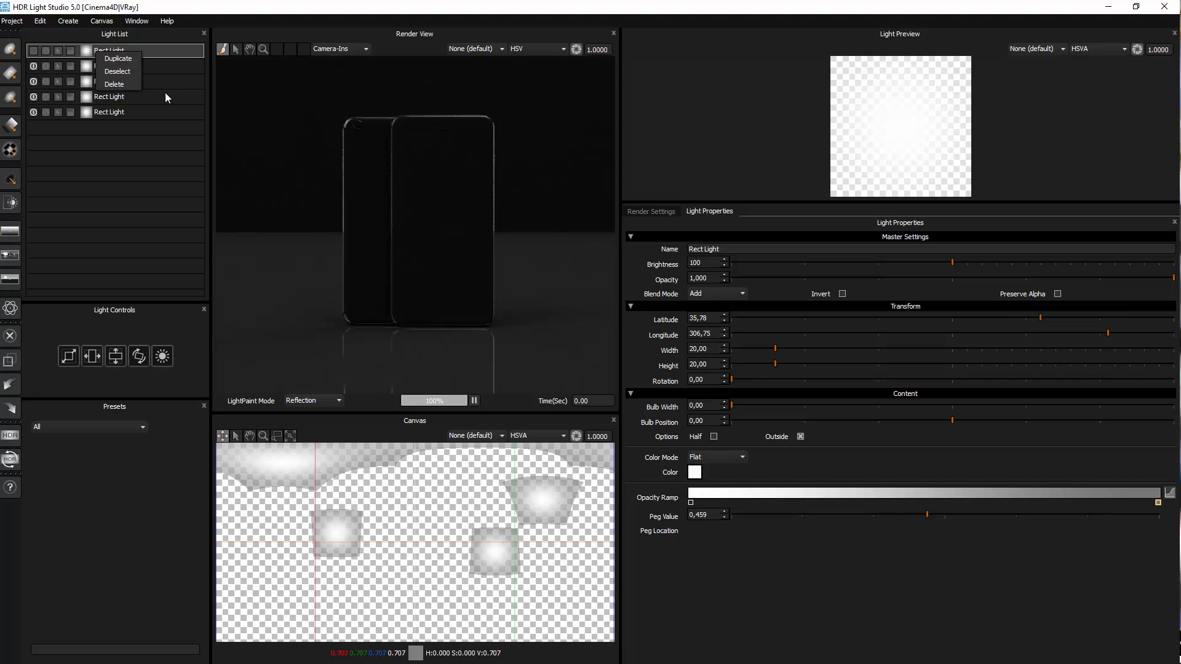
click(121, 91)
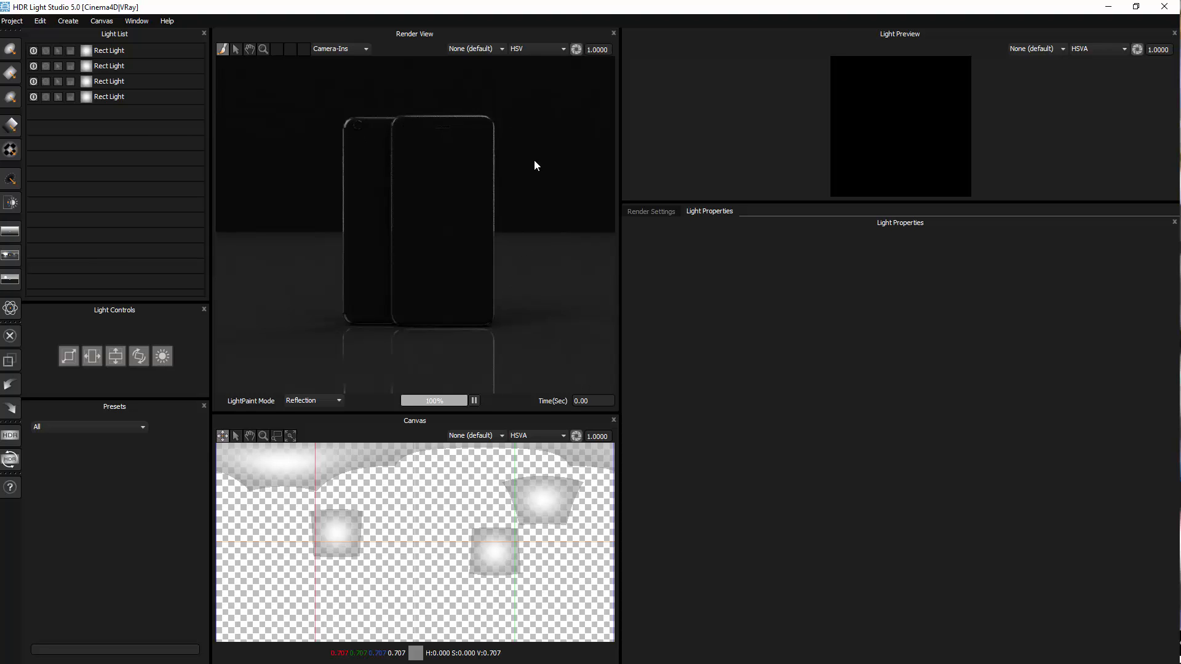
Start a production HDRI render and set its resolution to 3000x1500.
click(40, 20)
click(12, 21)
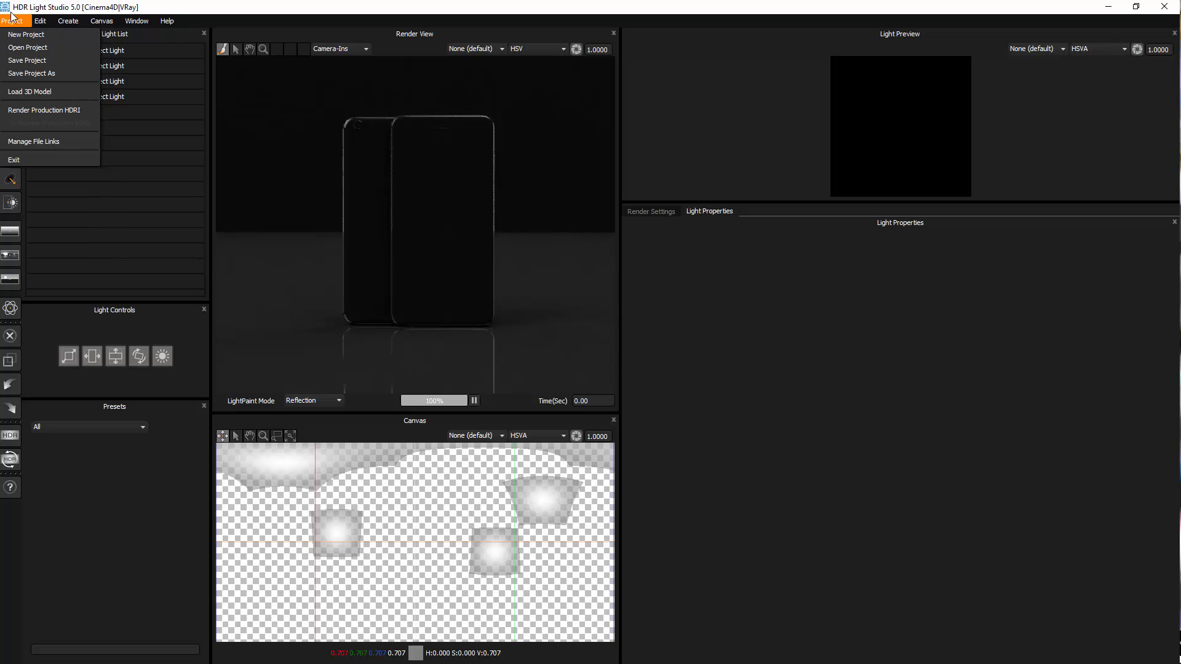
click(68, 113)
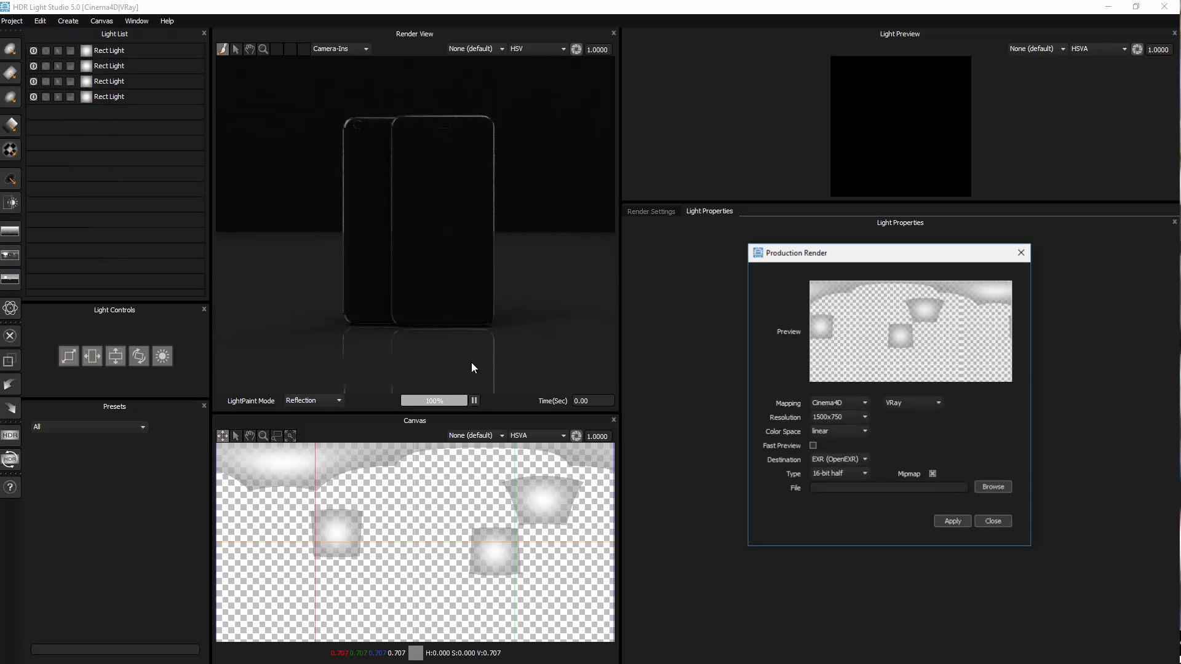
drag(877, 257, 385, 207)
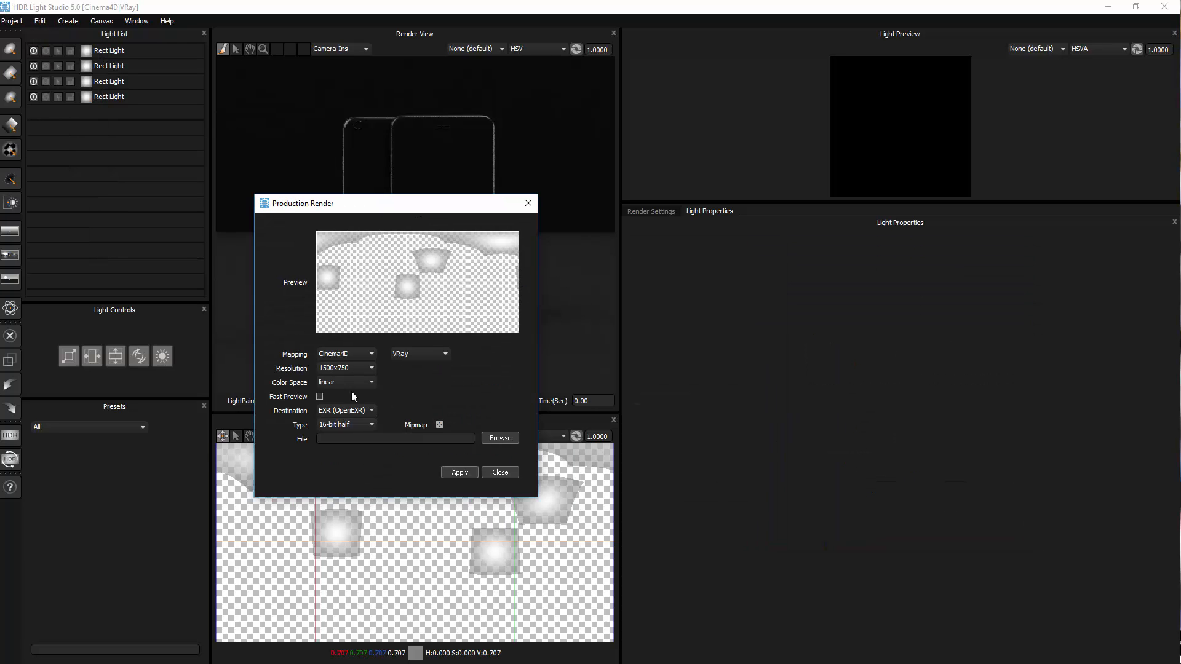
click(342, 369)
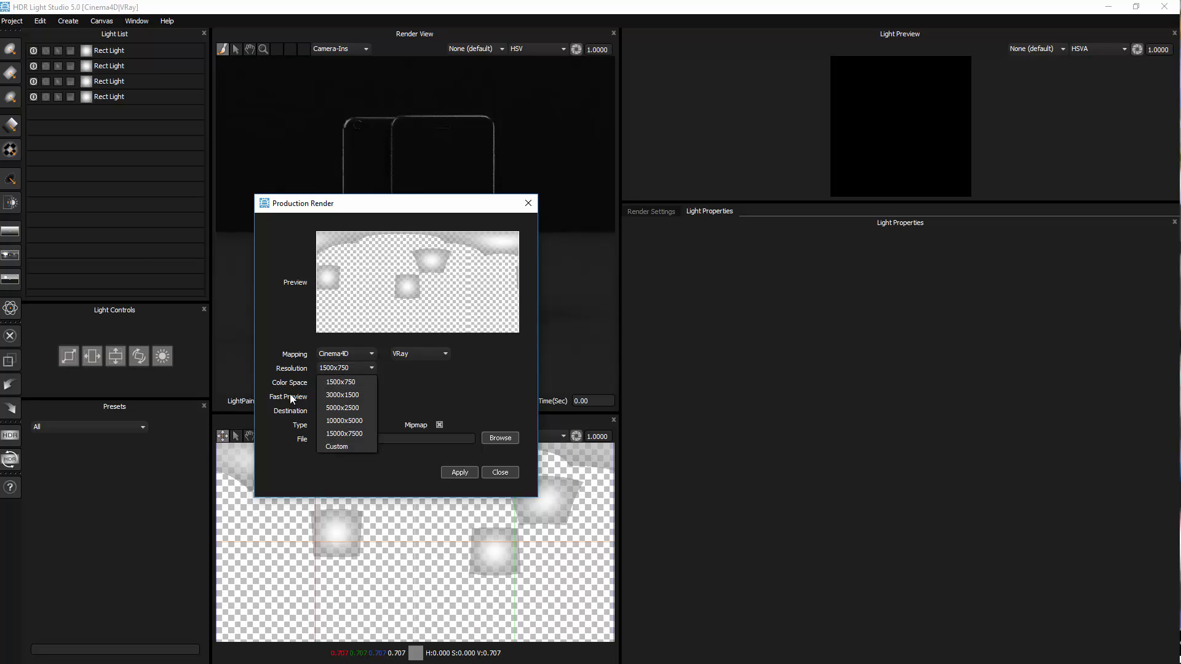
click(340, 395)
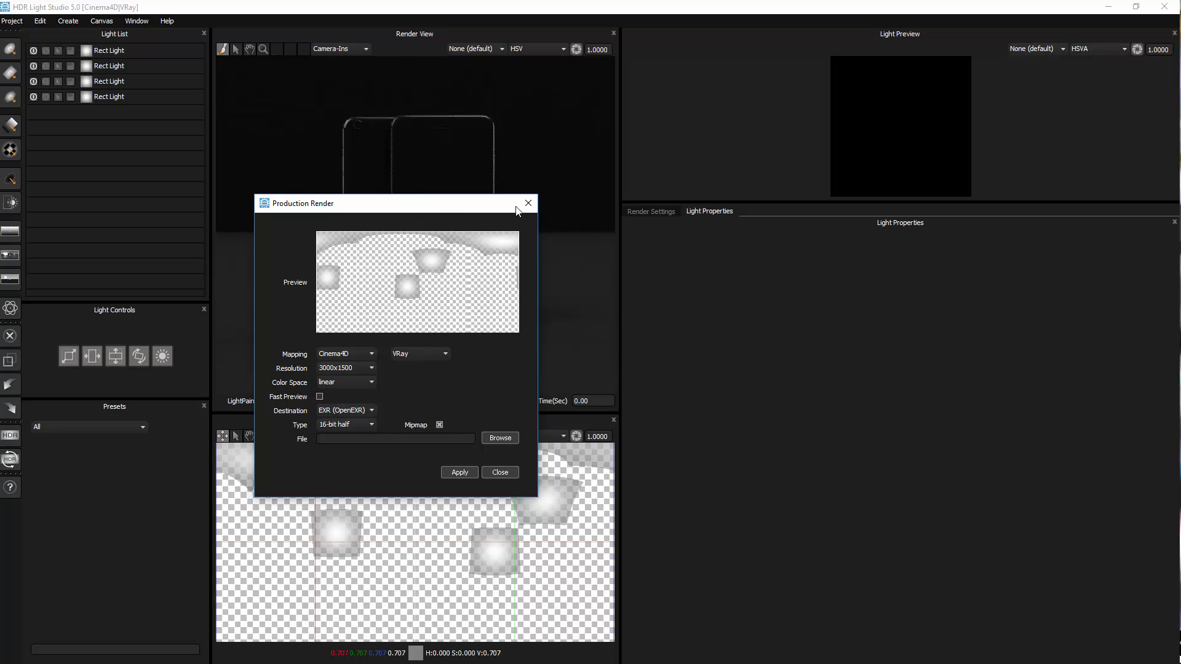
drag(519, 208, 705, 230)
drag(627, 222, 656, 268)
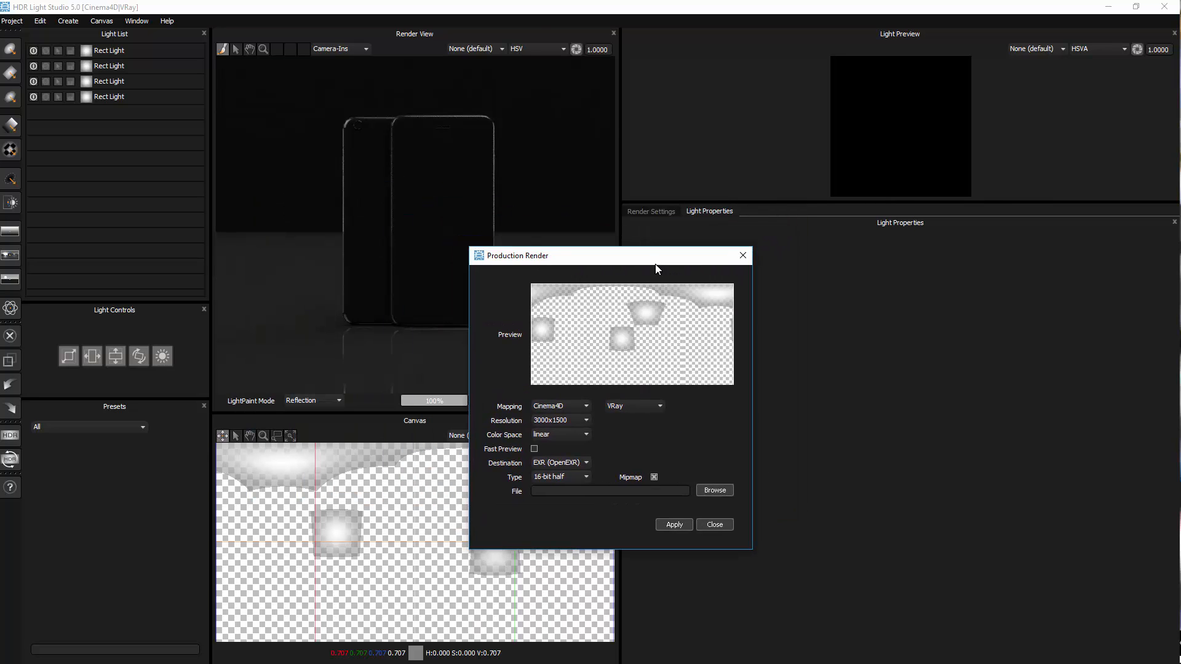
Create a folder named "Chapter 14 - iPhone Product Shot Lighting" inside Become A 3D Artist for the render output.
click(708, 491)
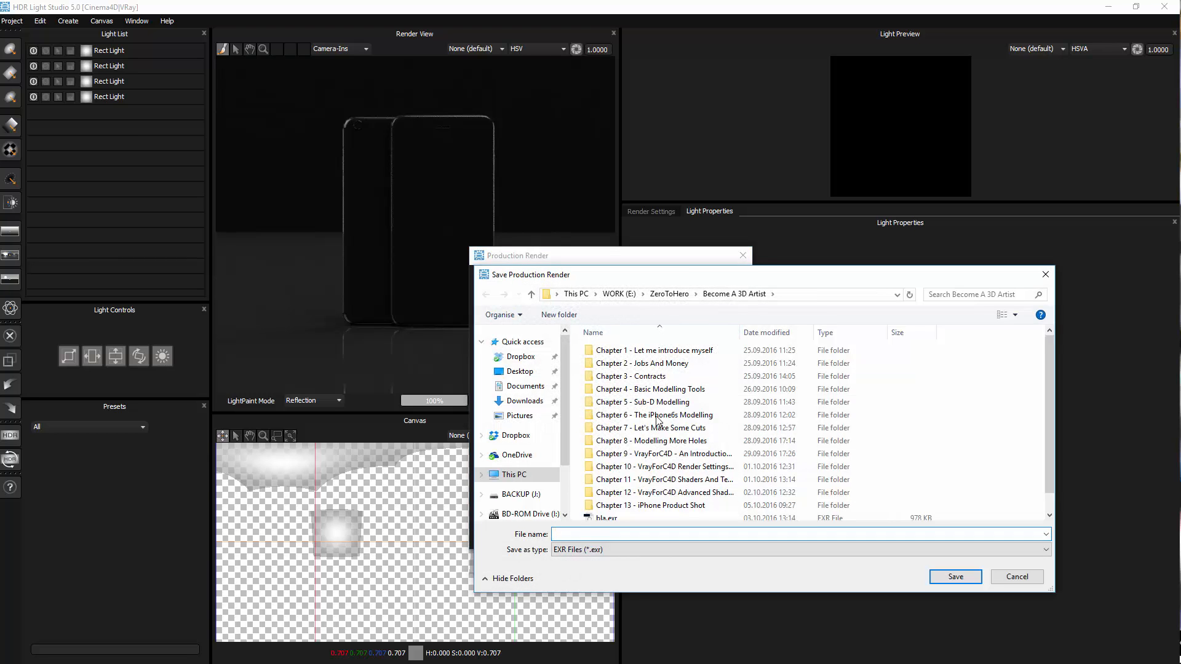
right_click(993, 447)
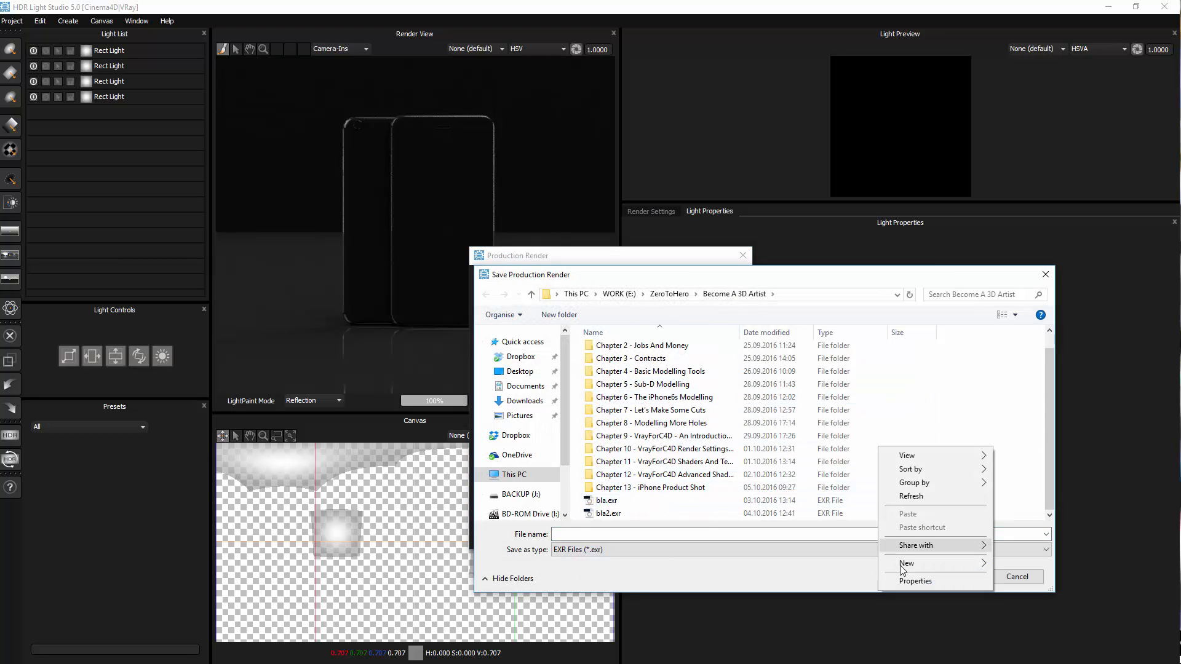
mouse_move(905, 569)
click(752, 410)
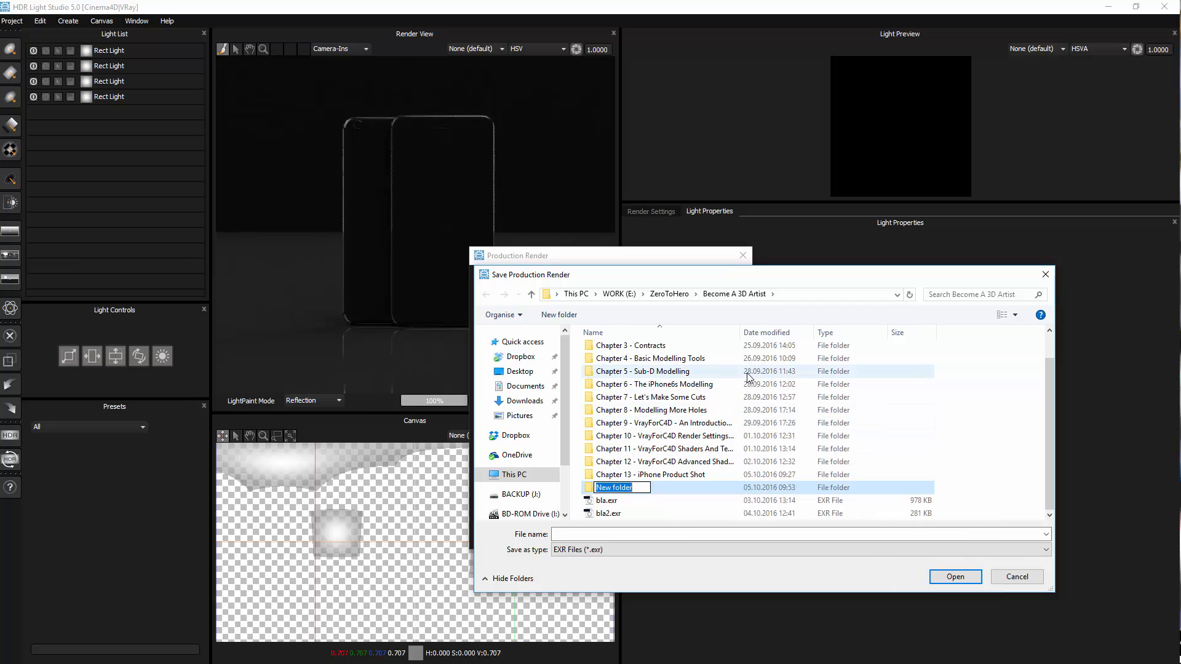
text(Chap)
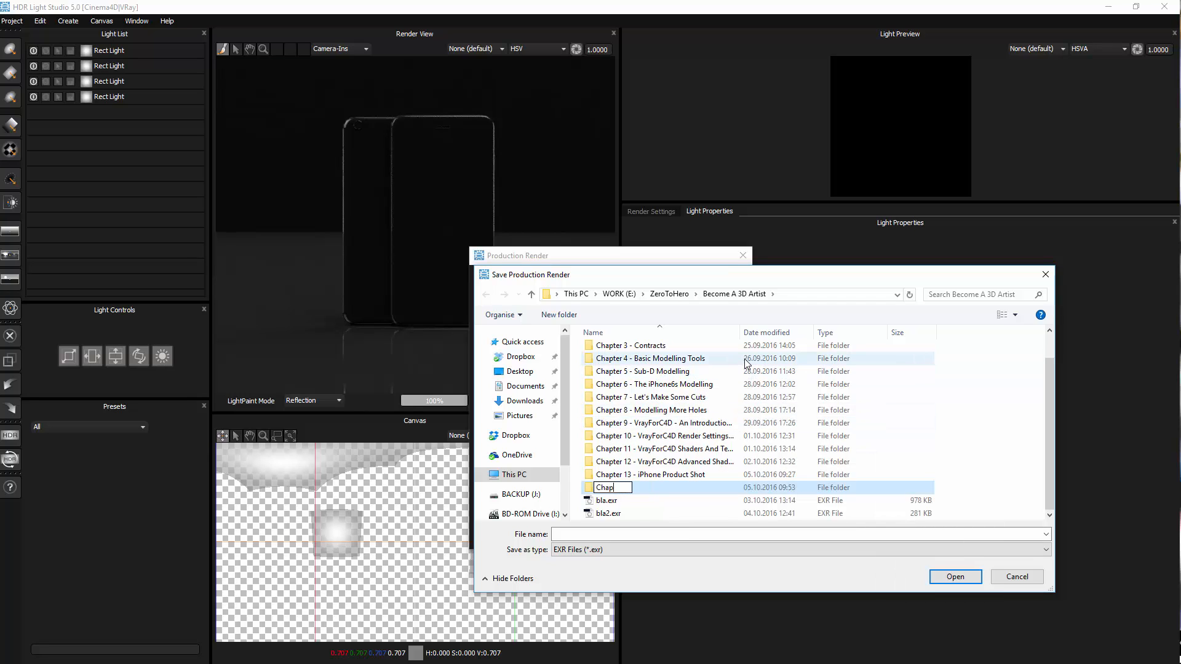
text(ter 14 - iPhon)
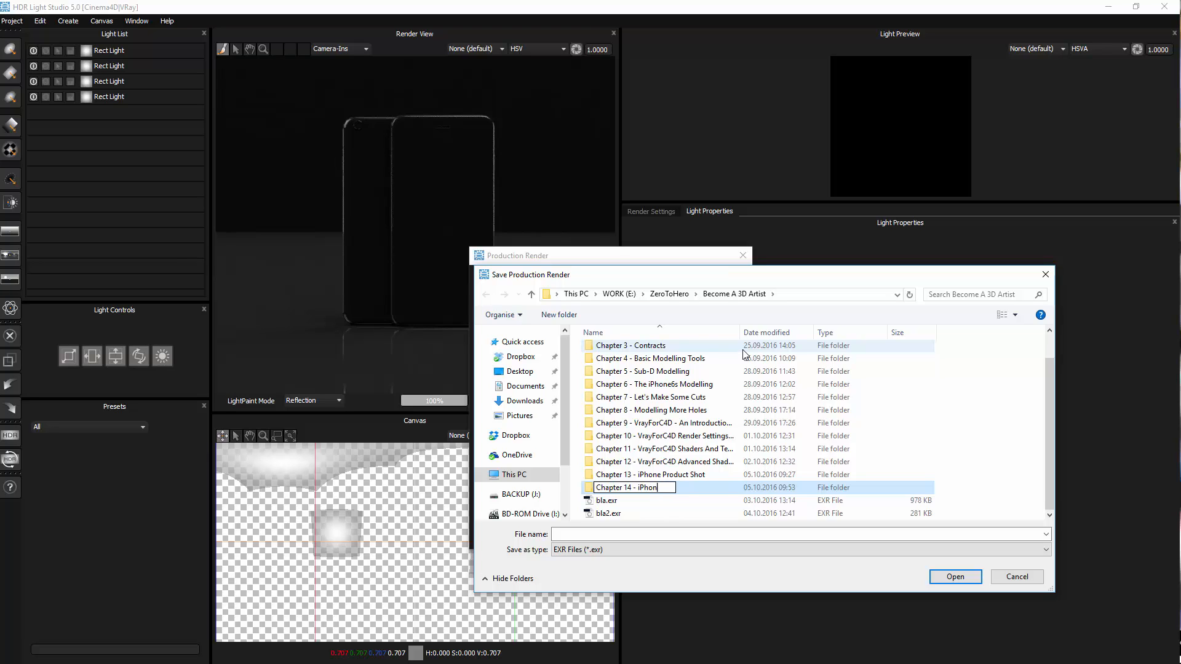
text(e Product Shot Lighting)
key(Return)
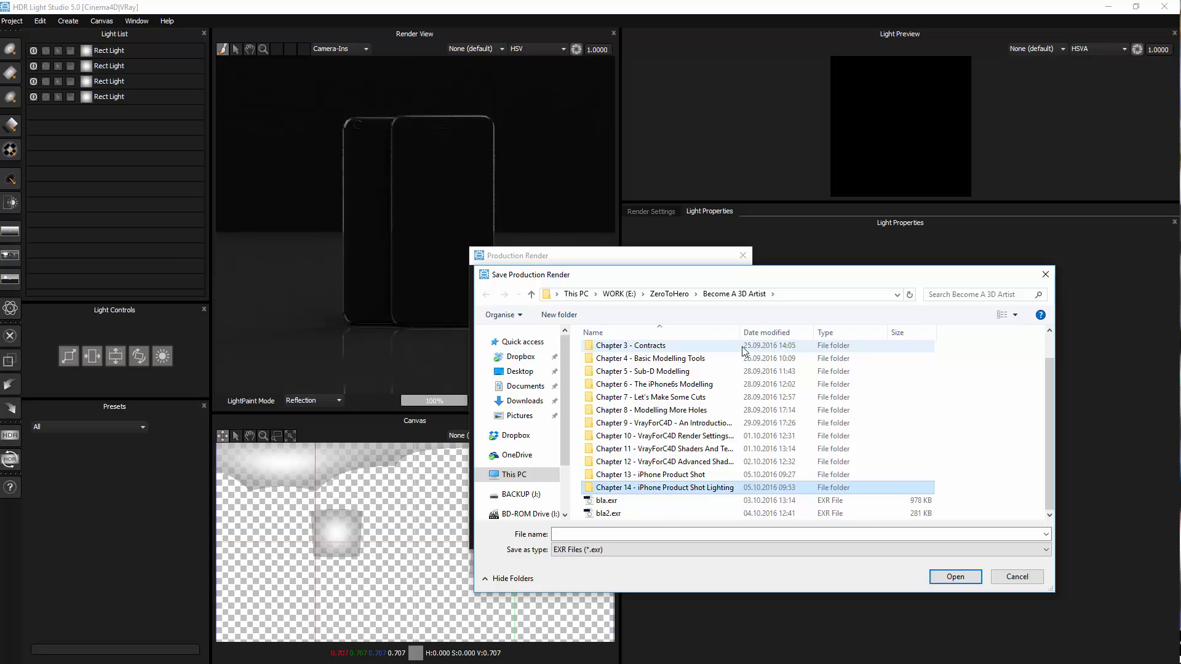
Save the production render as the EXR file HDRi in the new Chapter 14 folder and render it.
double_click(628, 491)
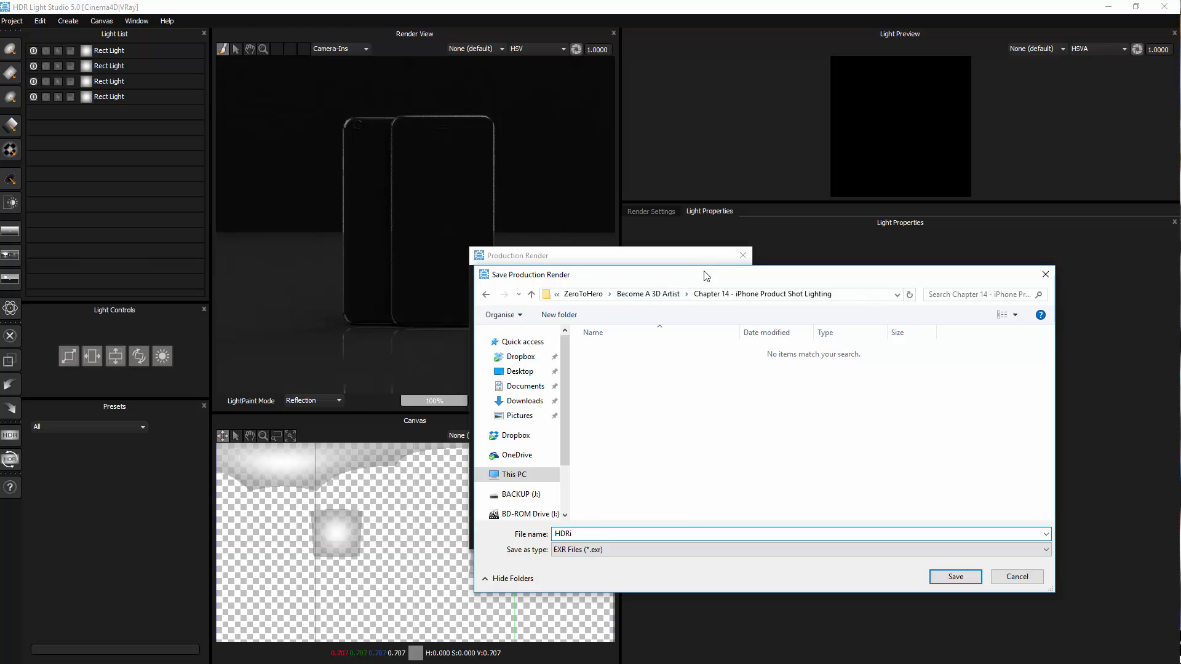
drag(708, 276, 654, 247)
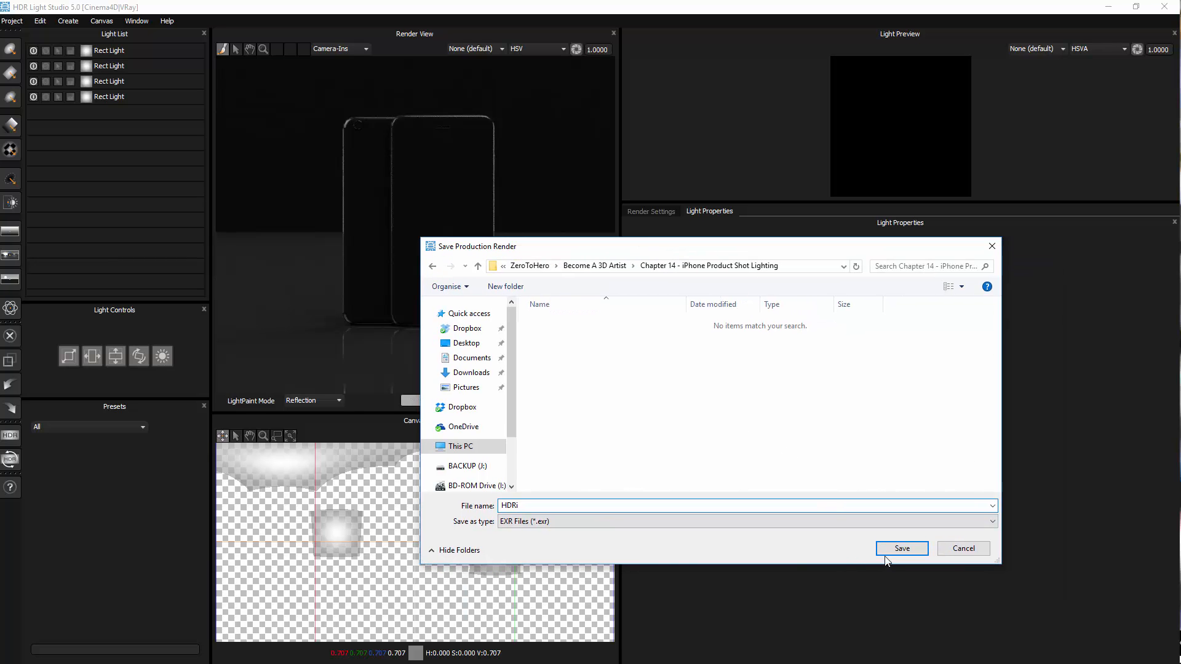
click(900, 549)
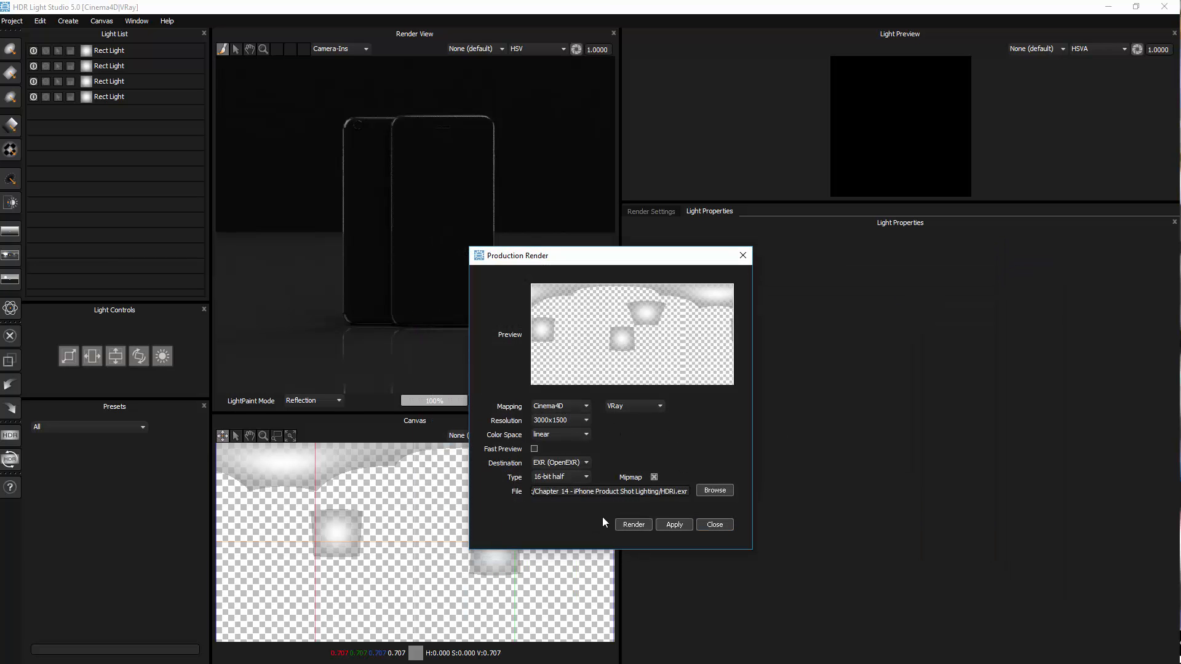
click(633, 525)
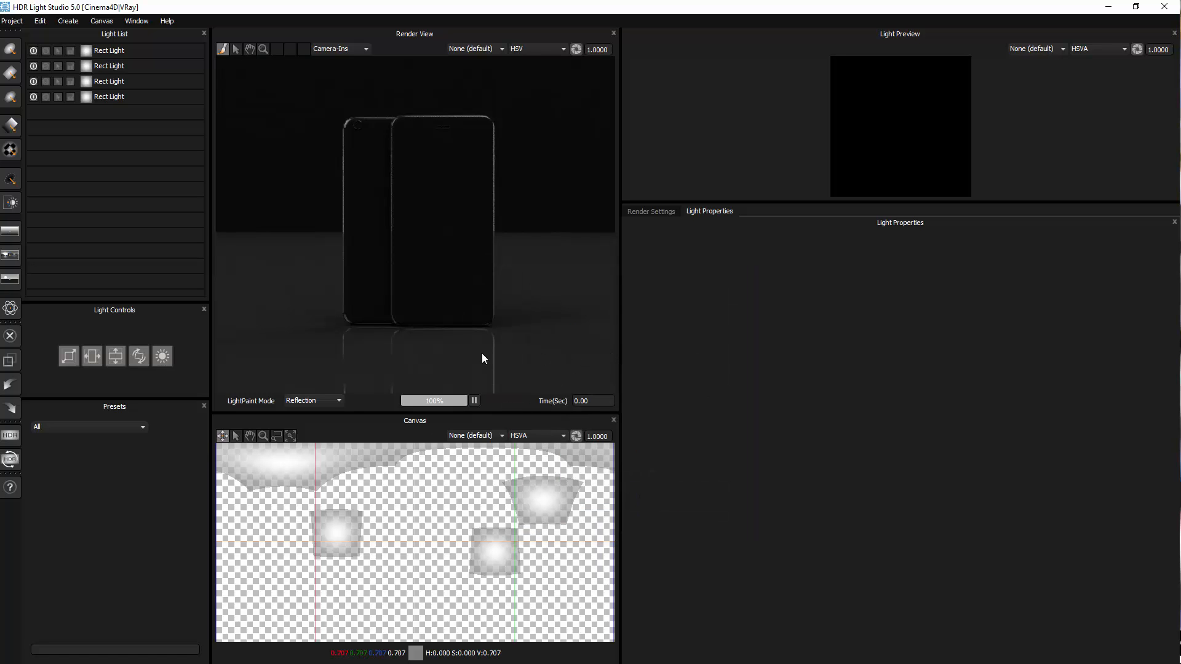
Close HDR Light Studio and its Cinema 4D connection window, and open the area light settings of HDRLS_VRayLight's V-Ray tag.
click(1164, 7)
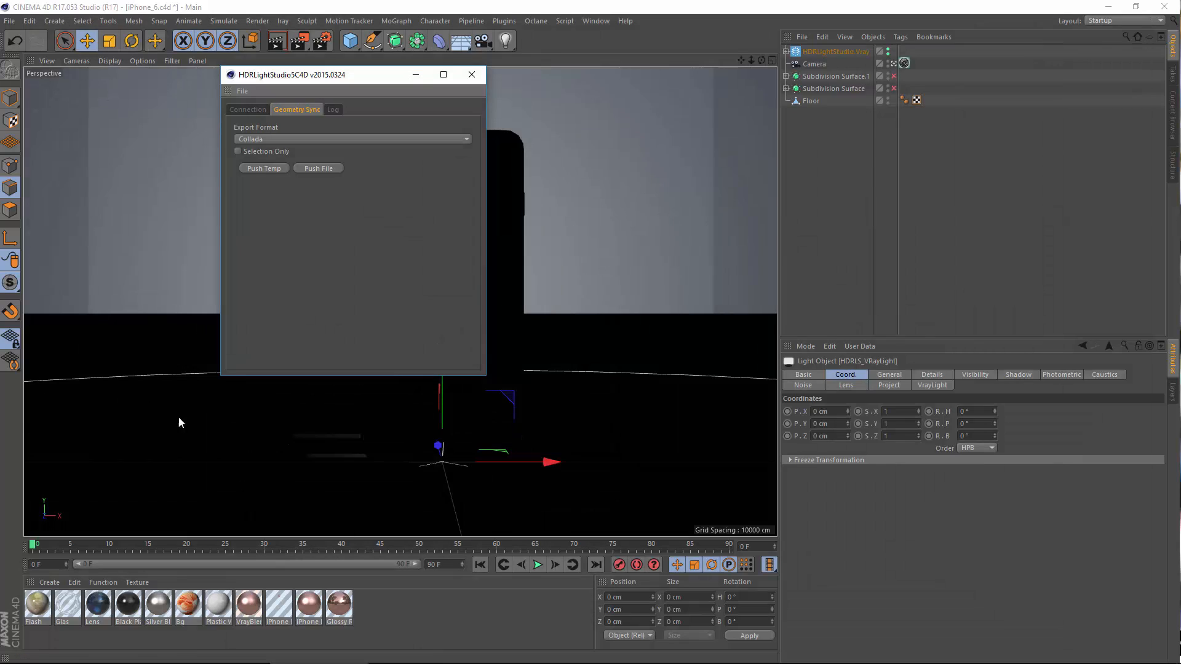
click(472, 75)
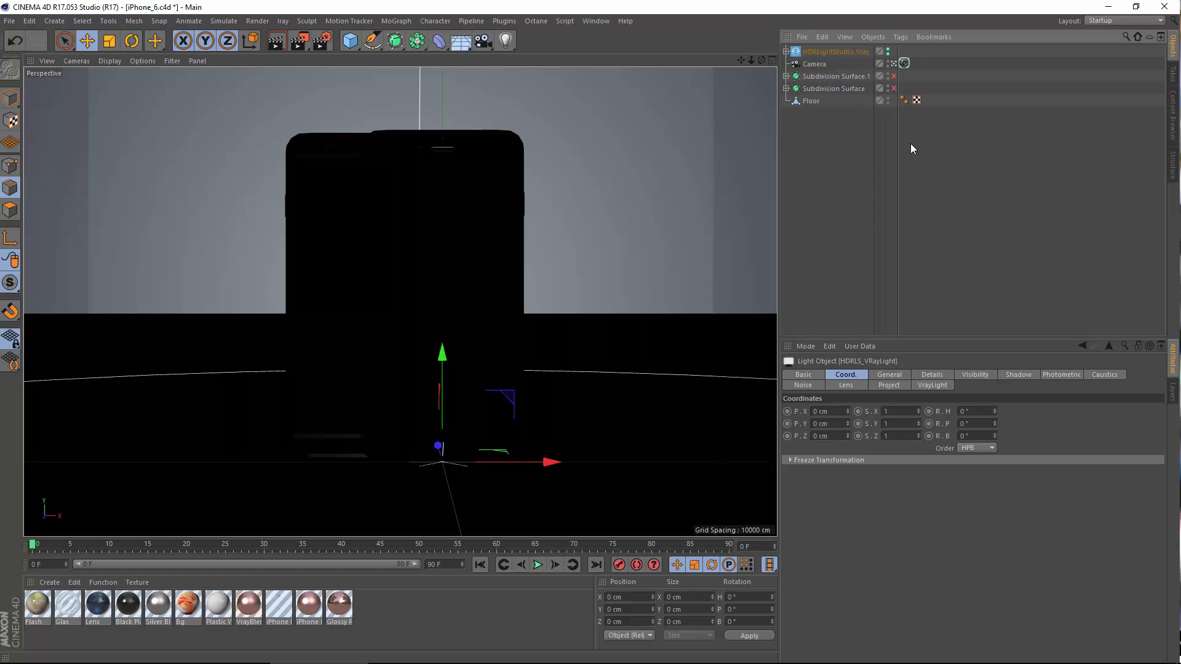
click(786, 51)
click(836, 64)
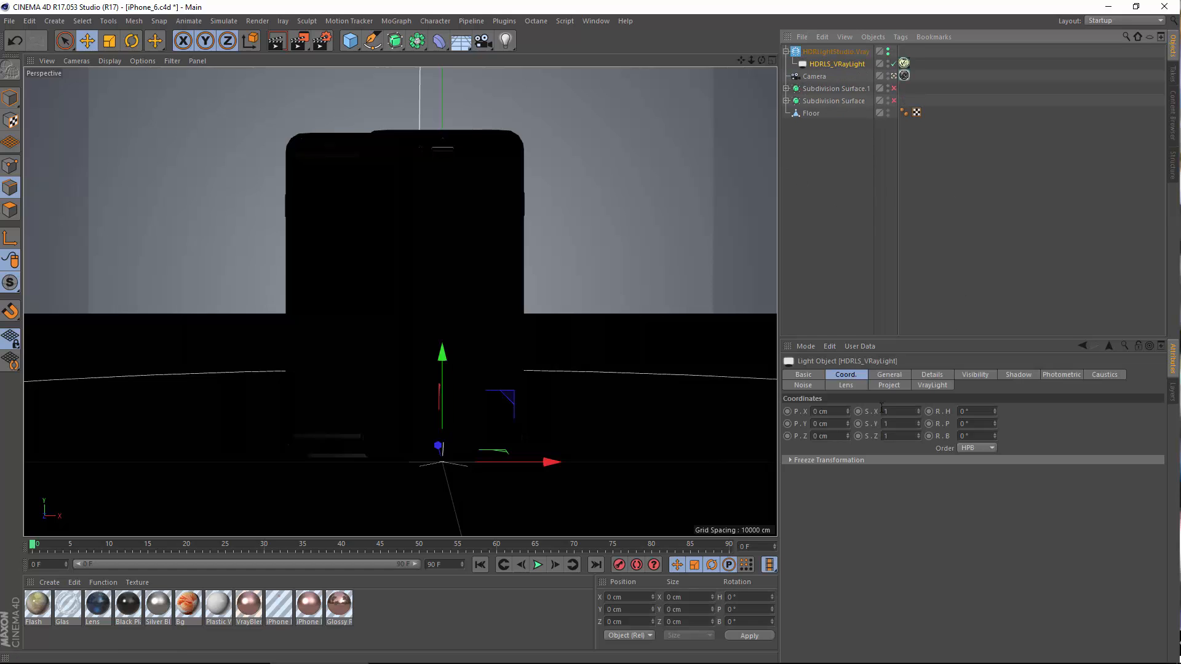
click(904, 63)
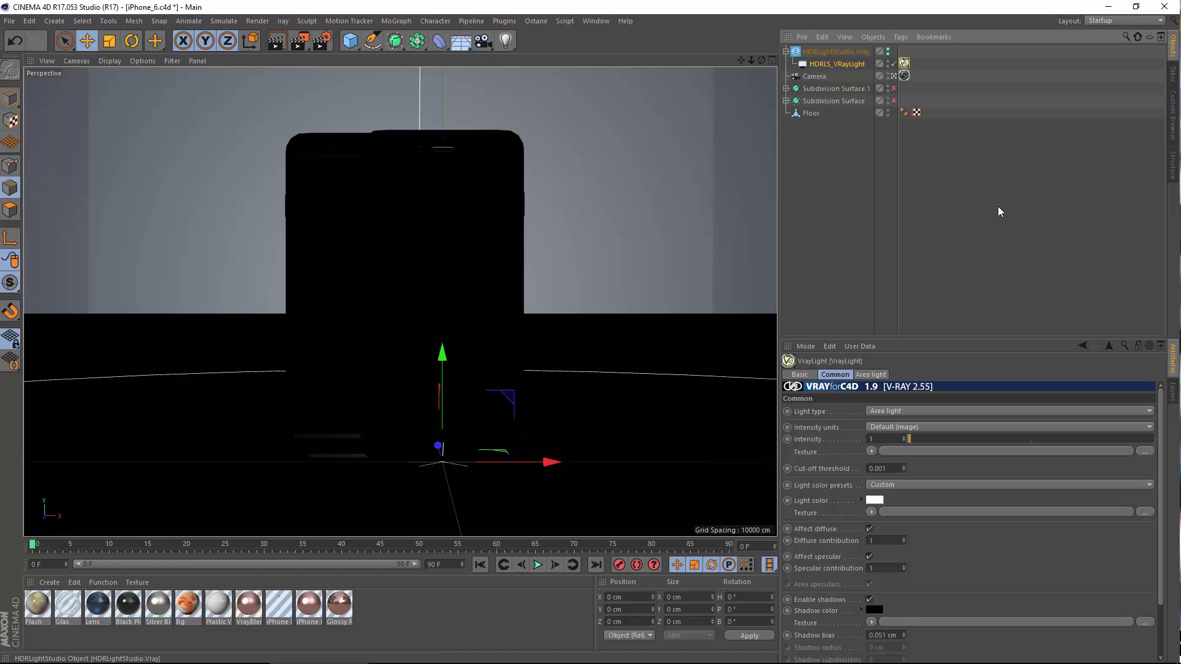
click(871, 375)
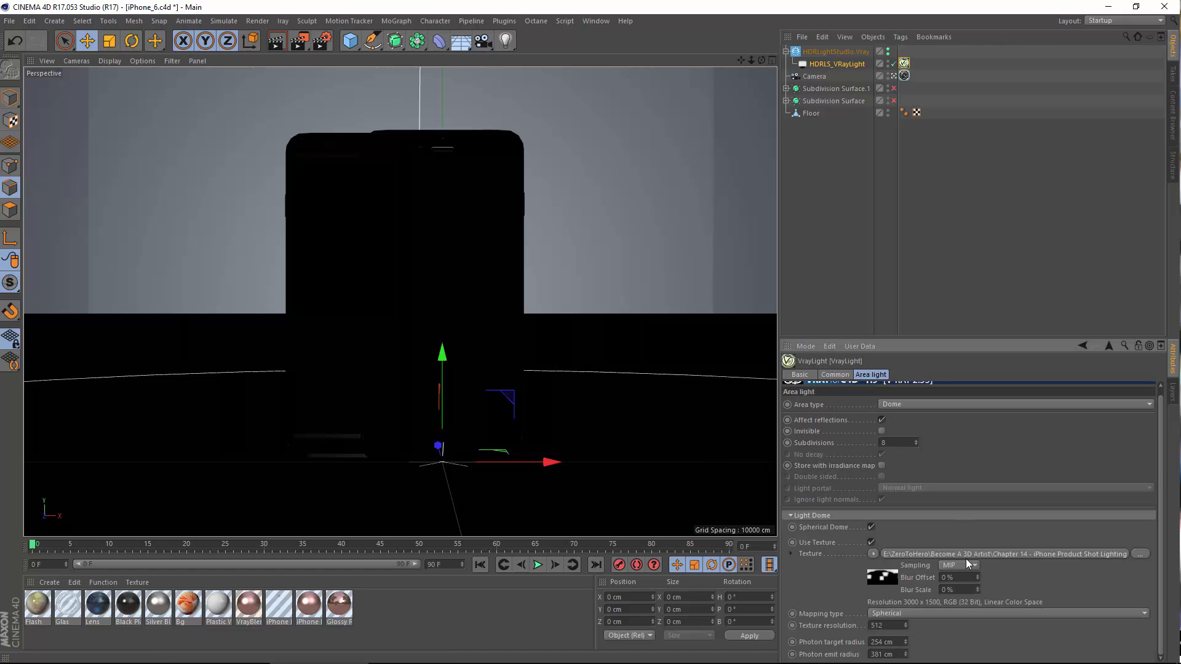
Move HDRLS_VRayLight out of the HDRLightStudio.Vray object to the top level and delete that parent object.
drag(837, 64, 785, 58)
click(822, 65)
key(Delete)
Set the V-Ray dome light's area subdivisions to 128.
click(904, 51)
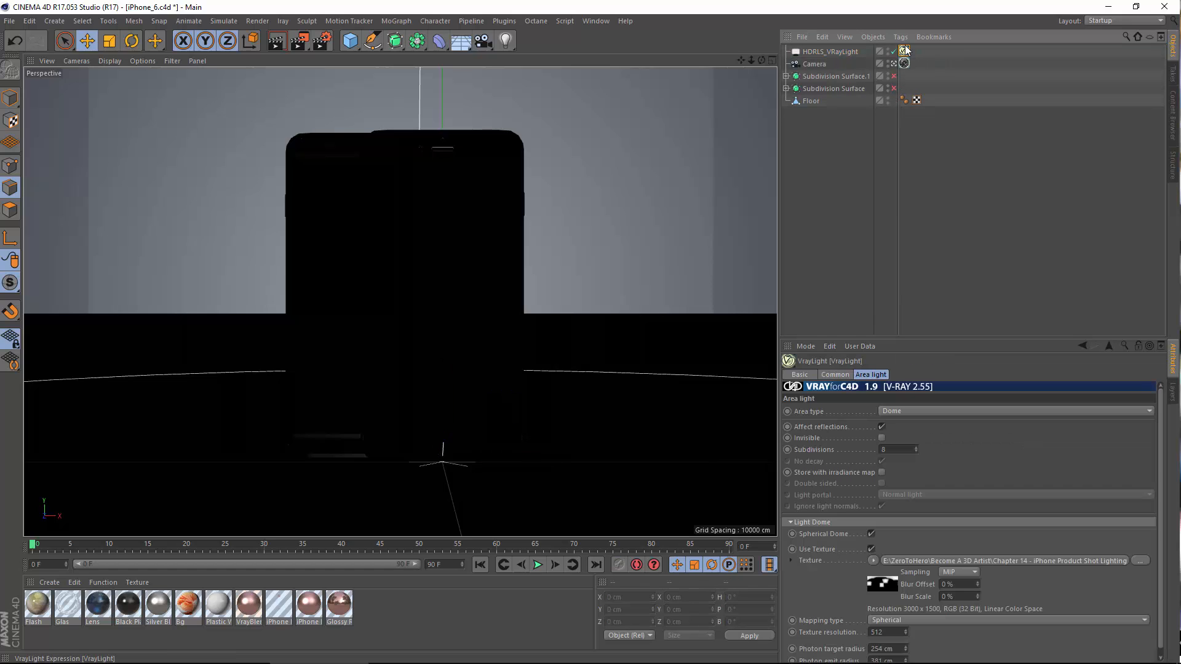
drag(892, 450, 663, 425)
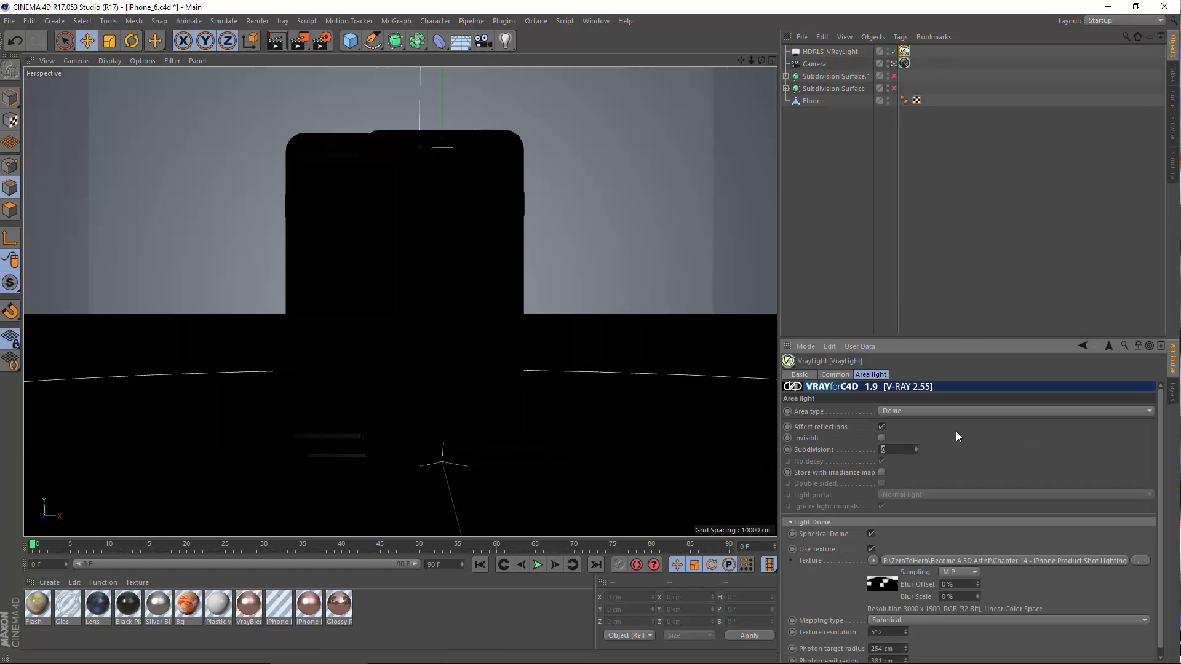
text(12)
scroll(879, 509, down, 1)
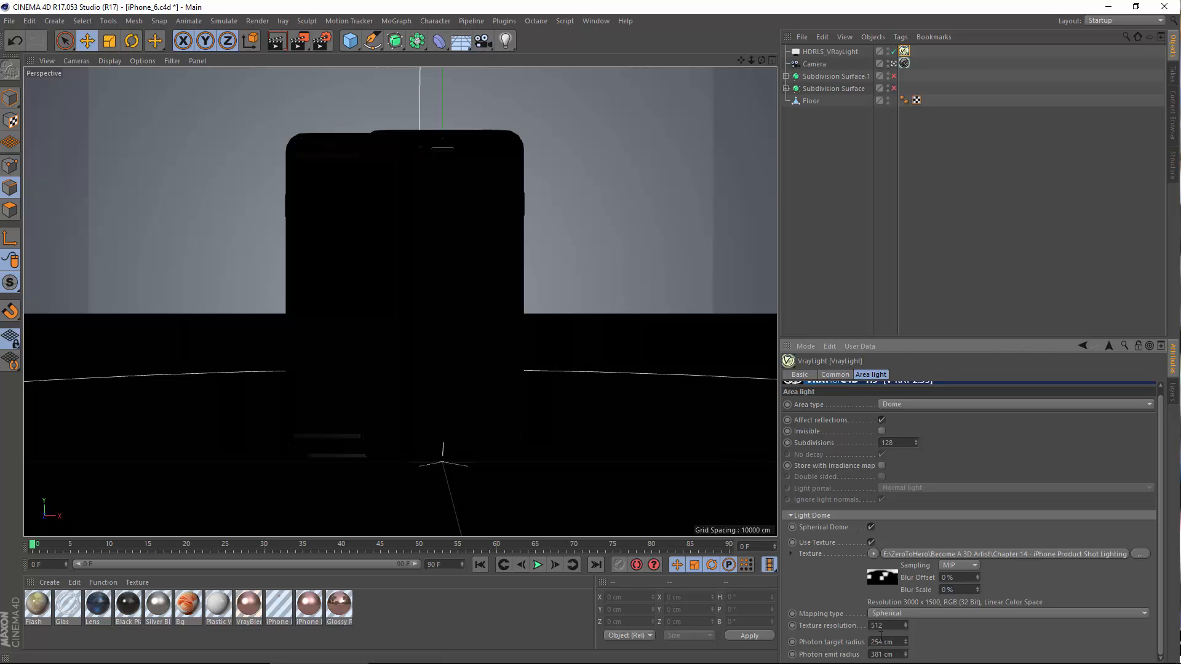
Set the dome light's texture resolution to 3000 and save the project as iPhone_6.c4d in the Chapter 14 folder.
key(Return)
click(6, 27)
click(37, 146)
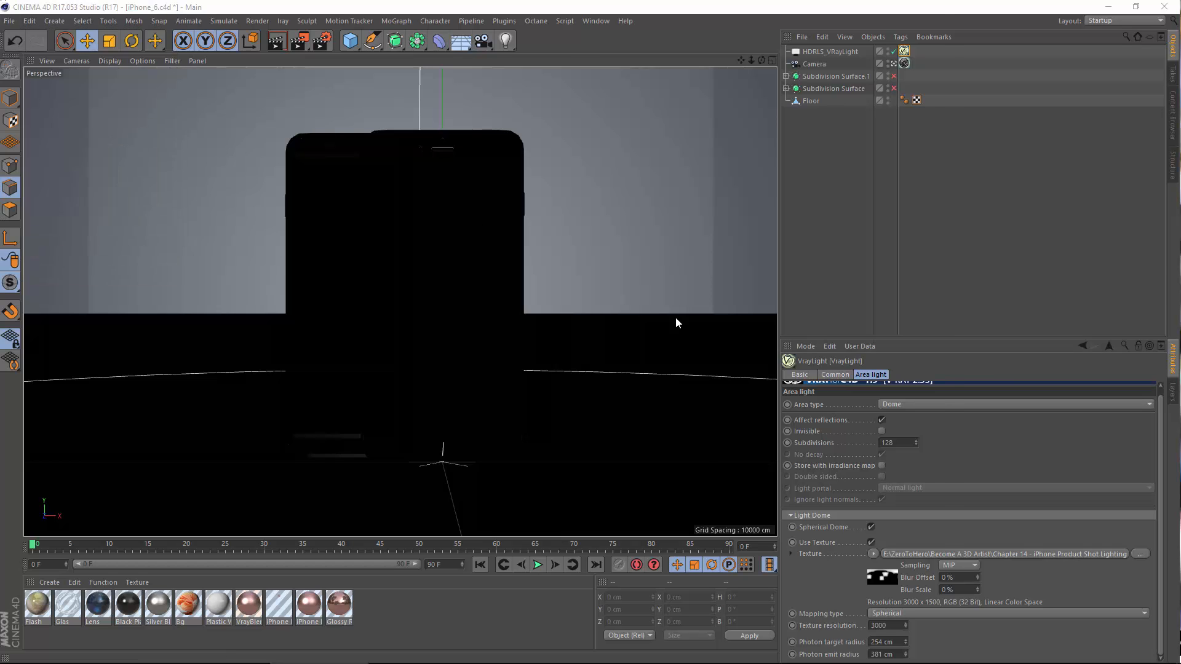
click(274, 41)
drag(297, 27, 521, 59)
double_click(424, 300)
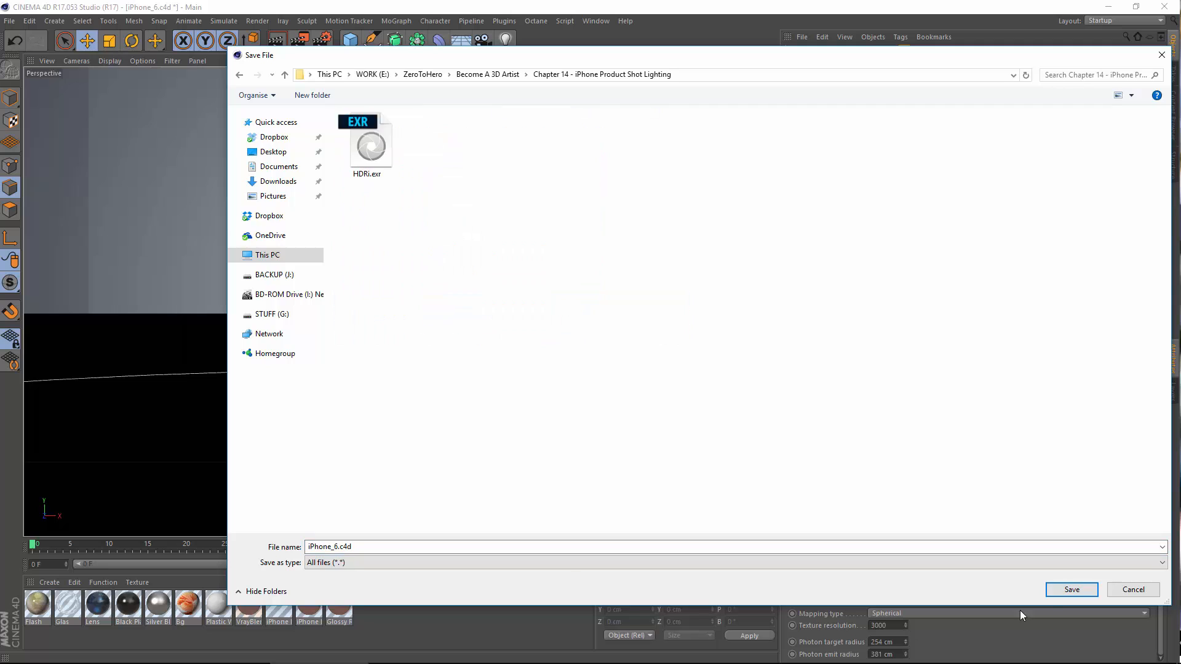
click(1064, 585)
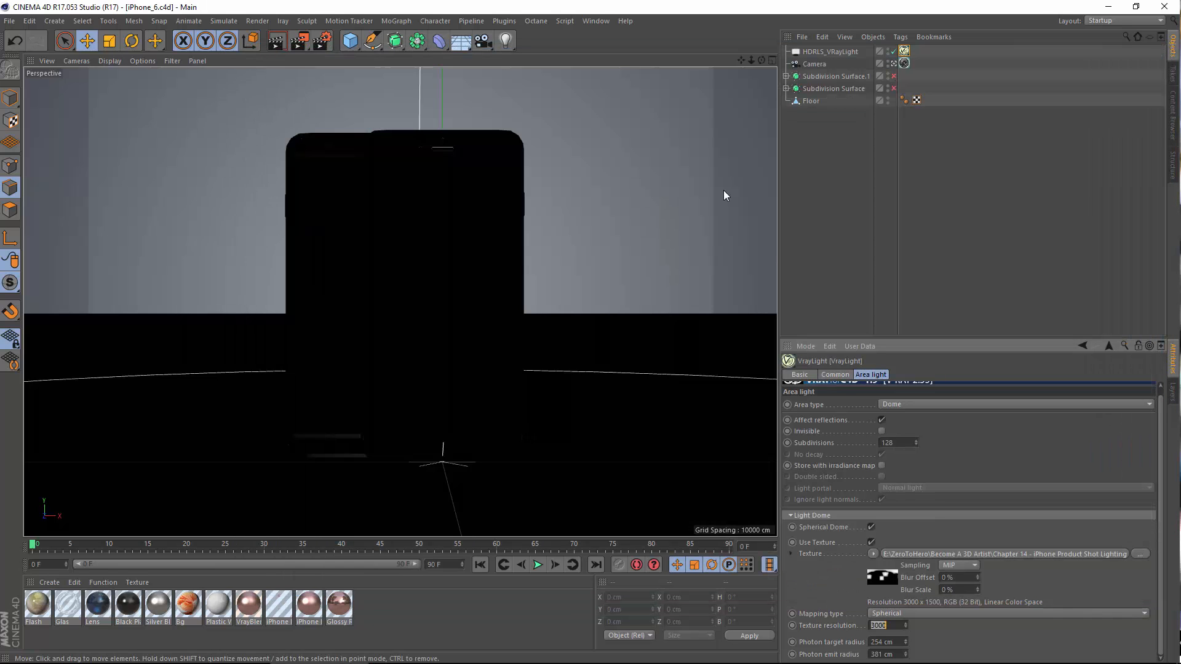
Enable both Subdivision Surface objects and run a test render in the Picture Viewer, stopping it early.
click(859, 181)
click(894, 76)
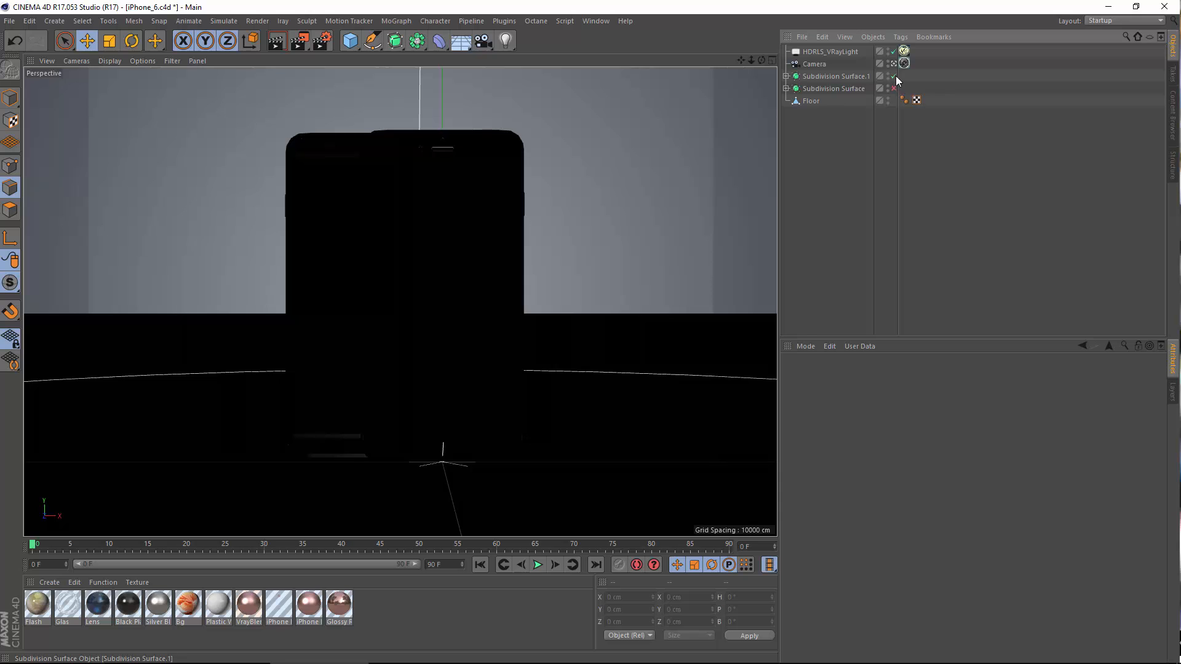
click(894, 89)
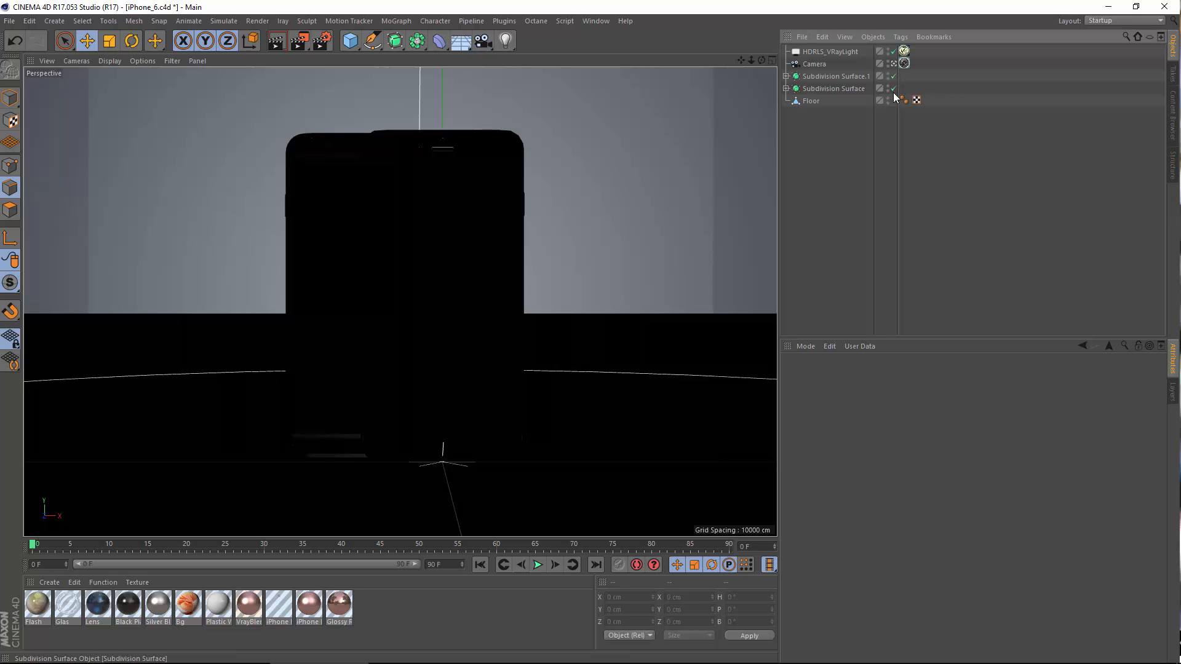
click(257, 21)
click(283, 82)
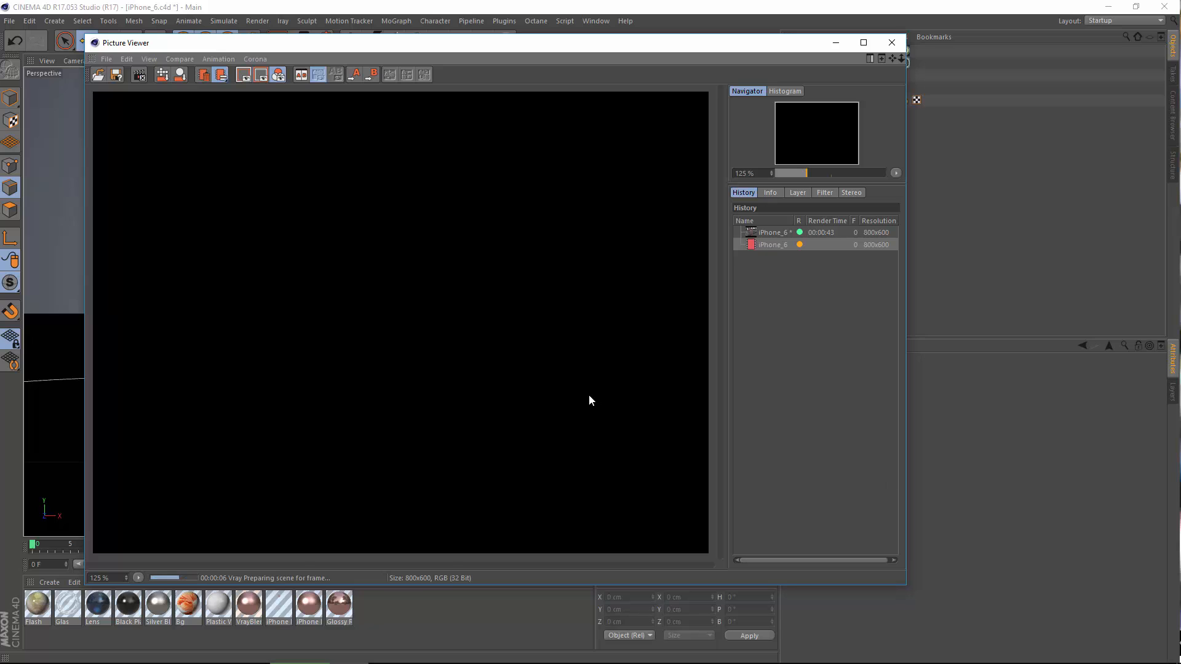
scroll(550, 375, down, 1)
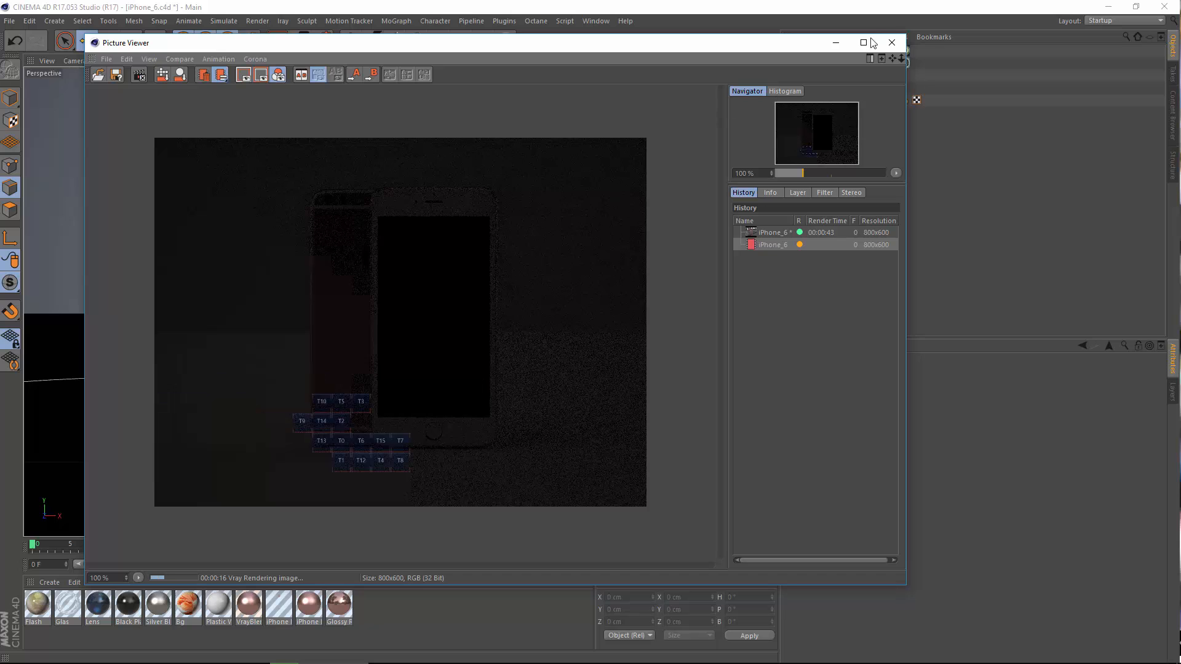
click(892, 42)
click(597, 387)
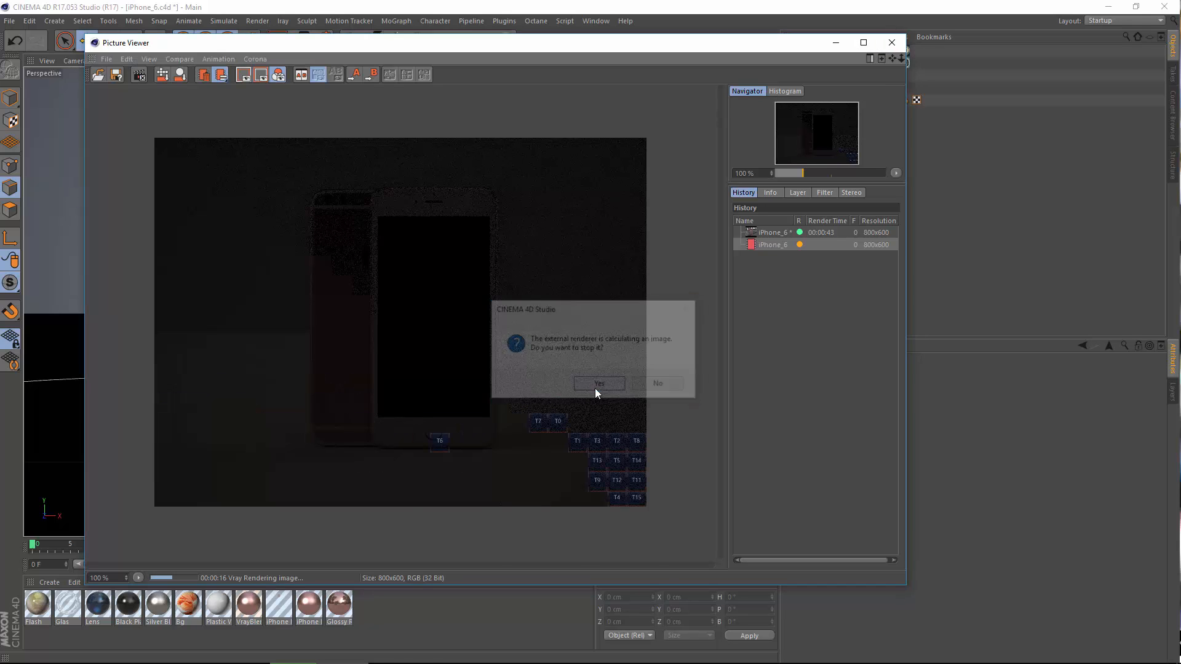
Set the intensity of HDRLS_VRayLight to 5 in its V-Ray light tag.
click(904, 51)
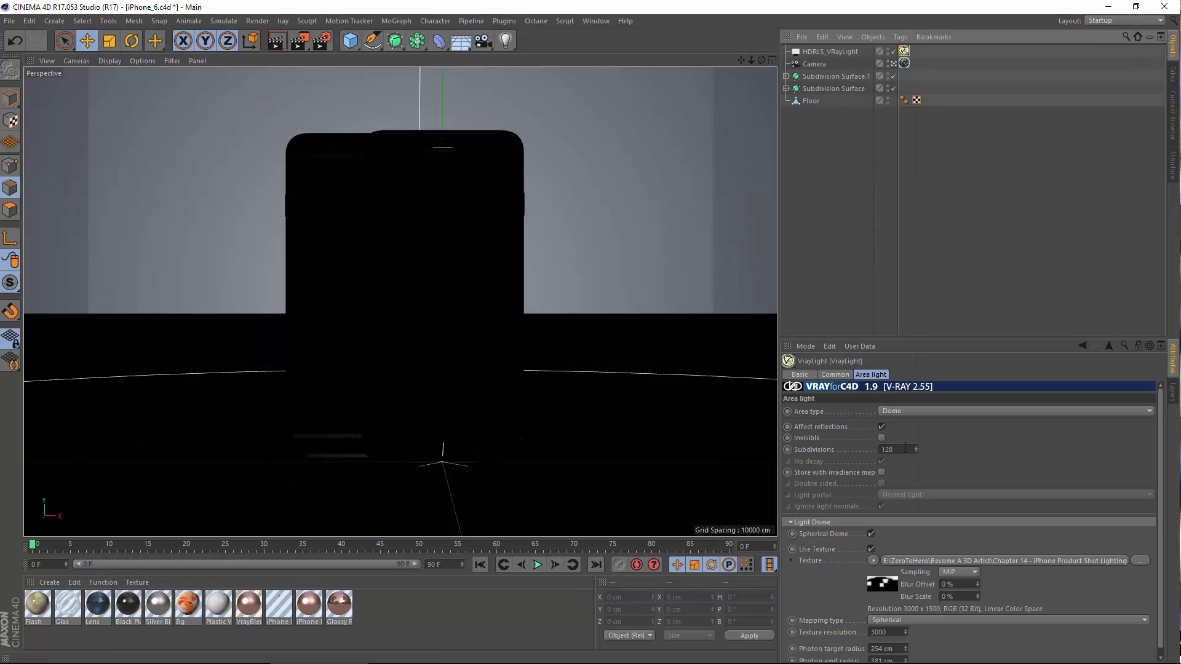
click(835, 375)
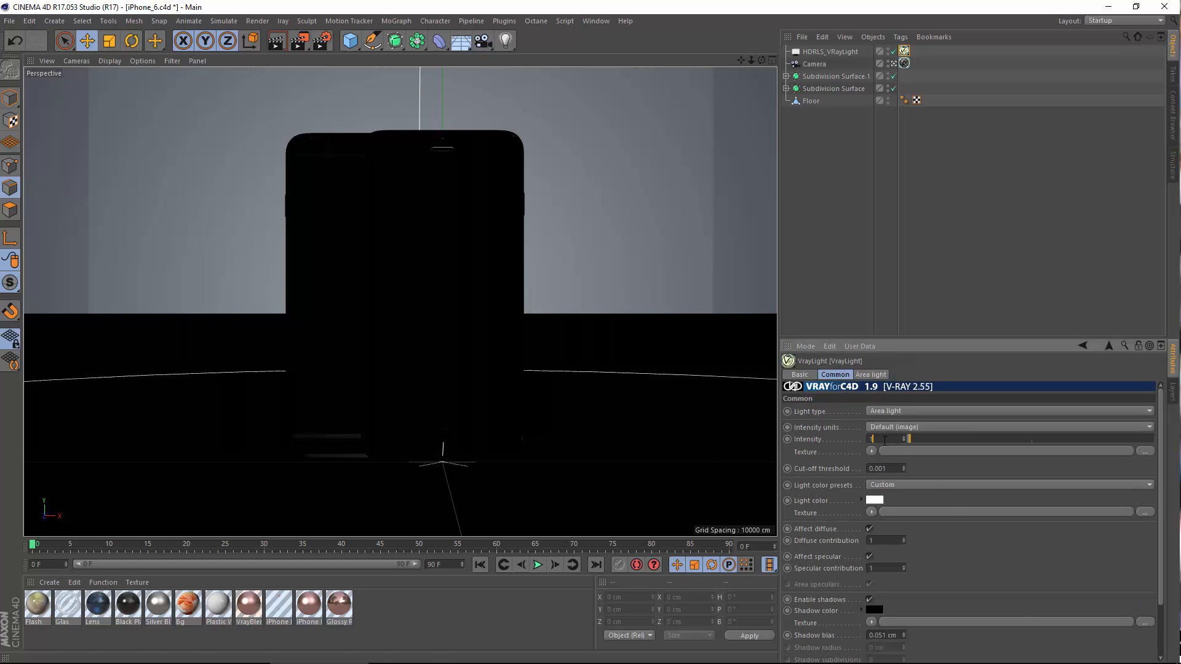
text(5)
key(Return)
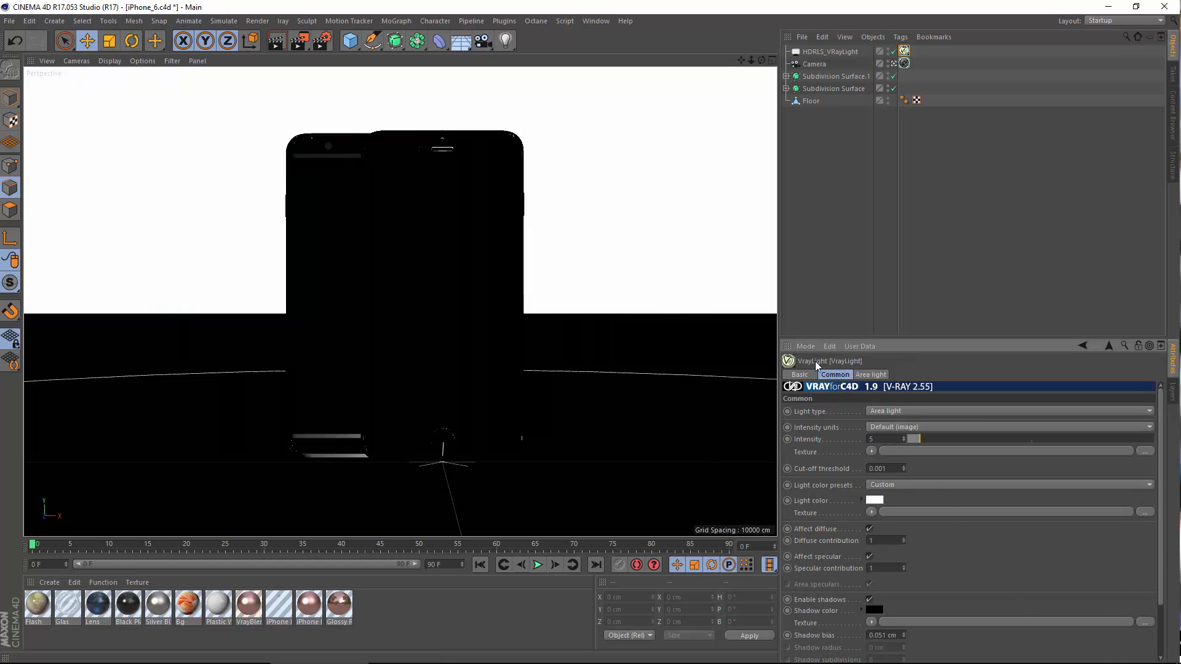
Test-render the brighter dome lighting in the Picture Viewer, stopping the render before it completes.
click(256, 21)
click(269, 82)
click(773, 258)
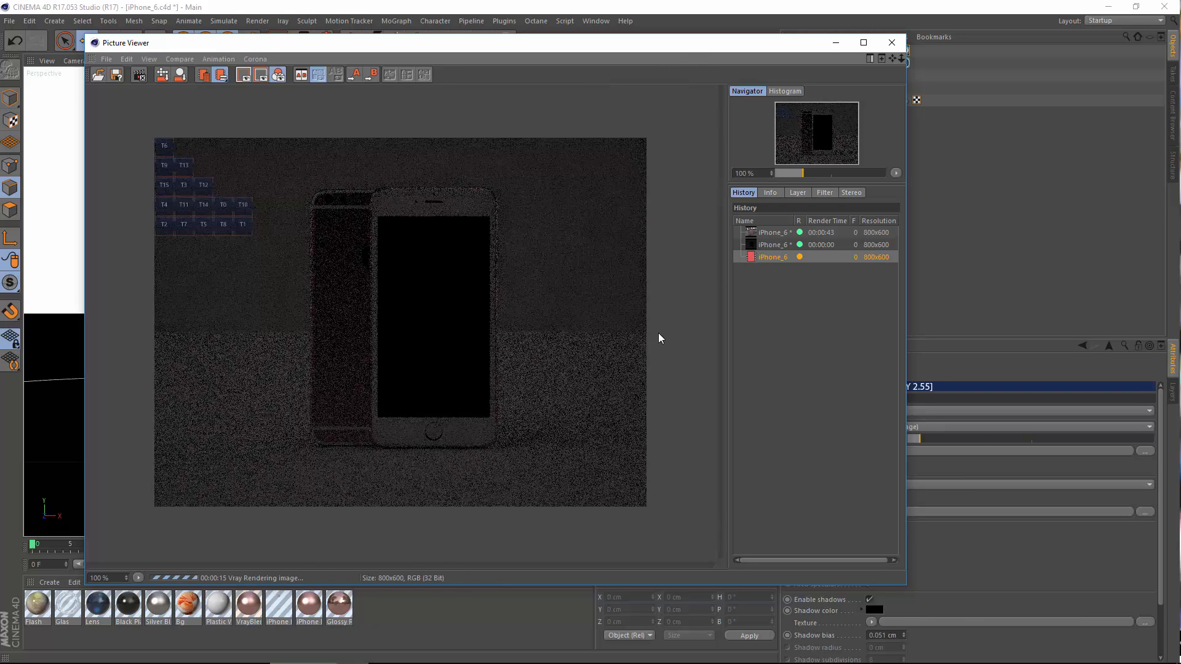
click(892, 43)
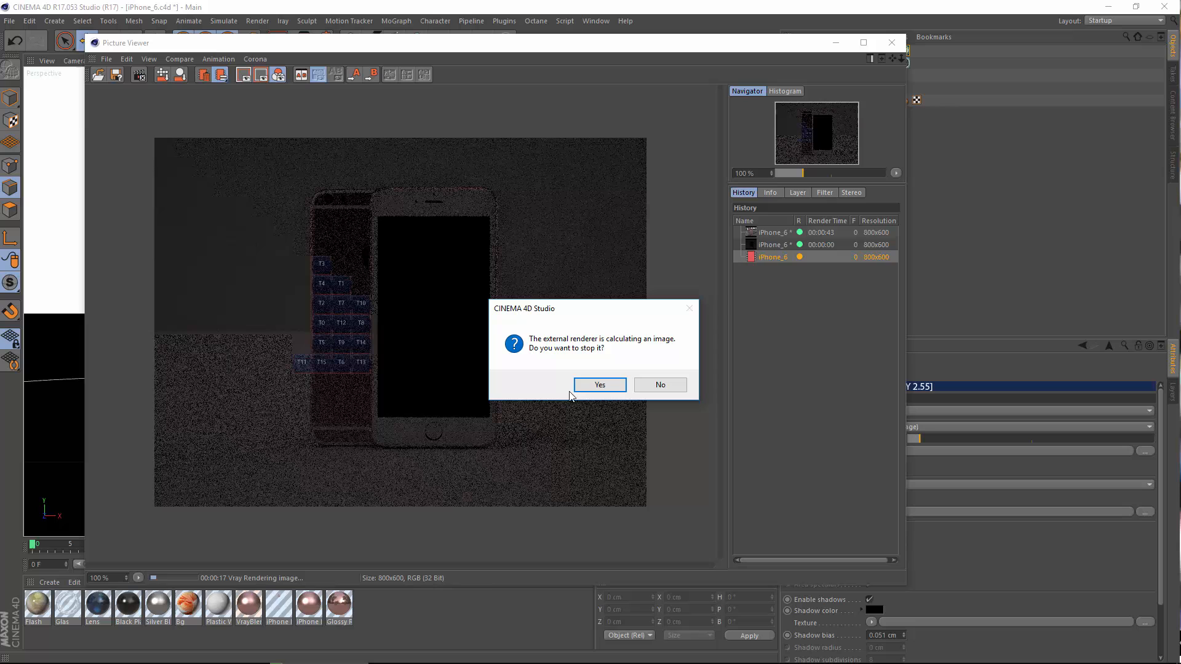
click(599, 385)
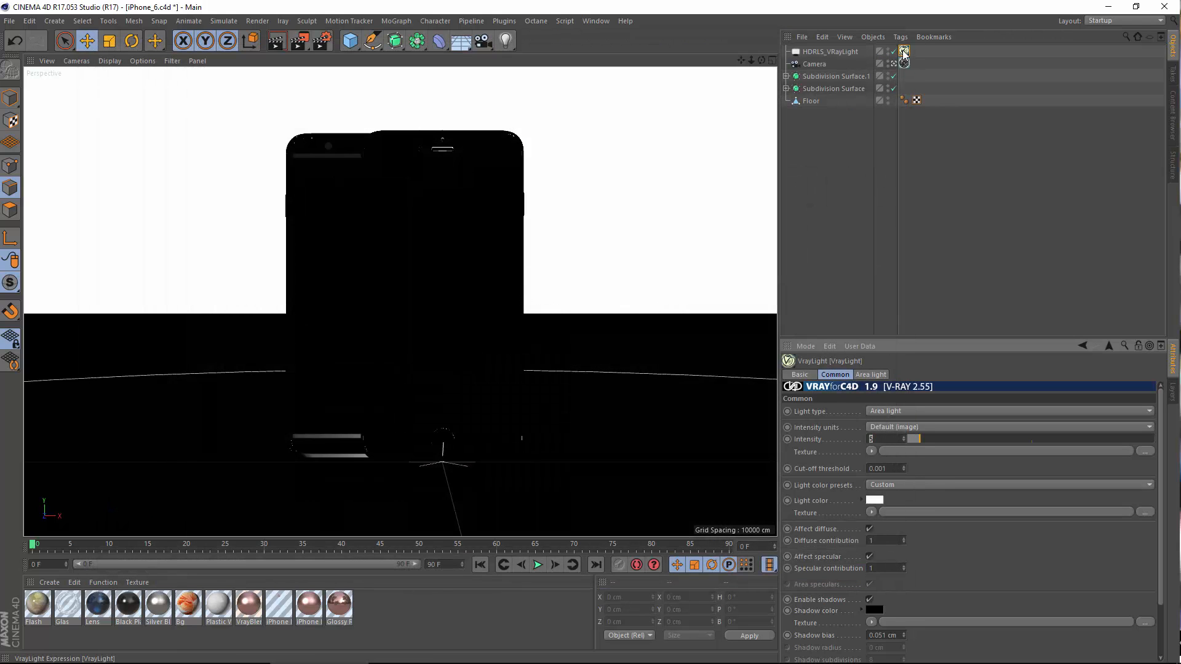
Switch the dome light's intensity units to Radiant power (W) and set the power to 10.
click(879, 428)
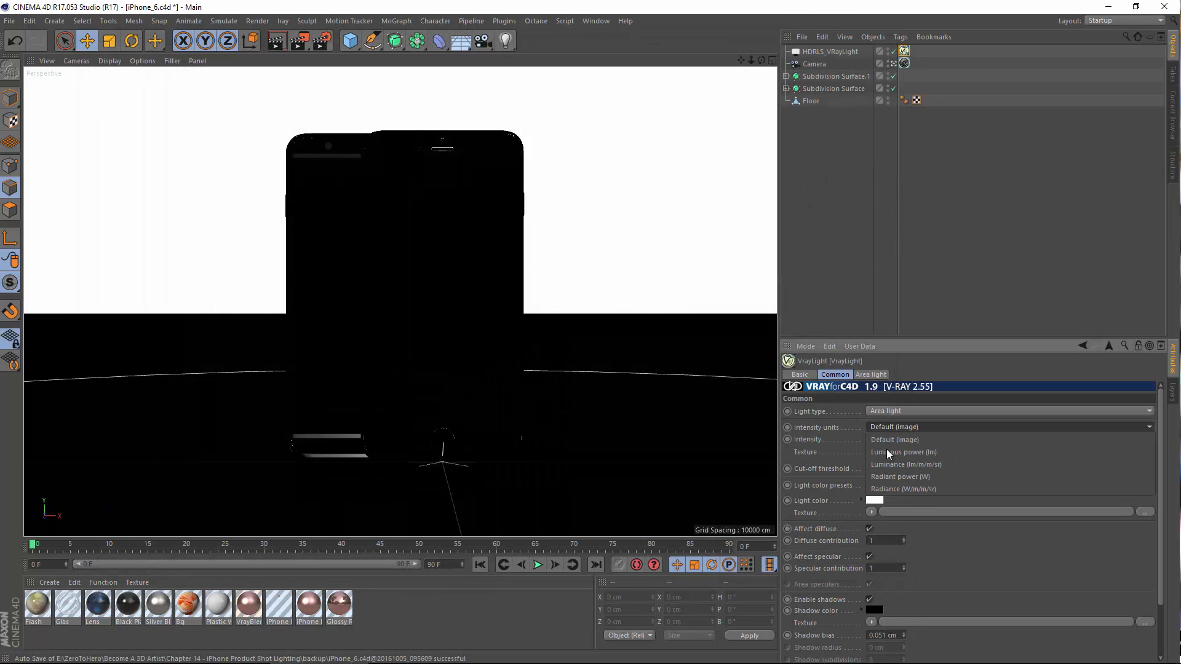
click(896, 479)
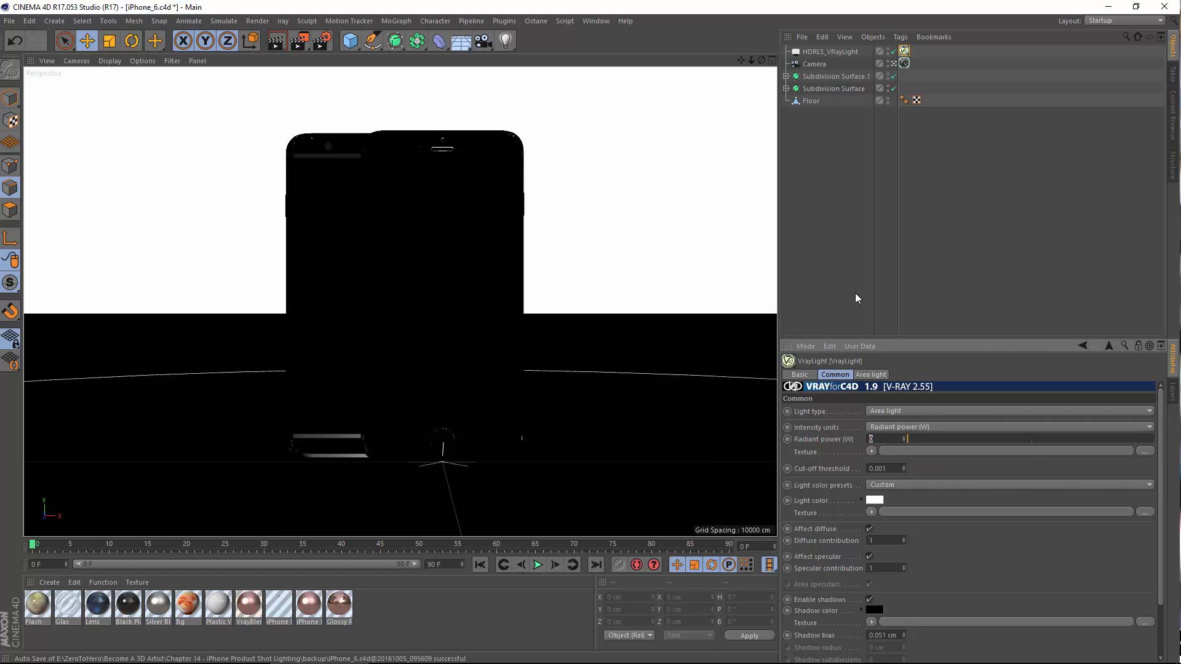
text(10)
key(Return)
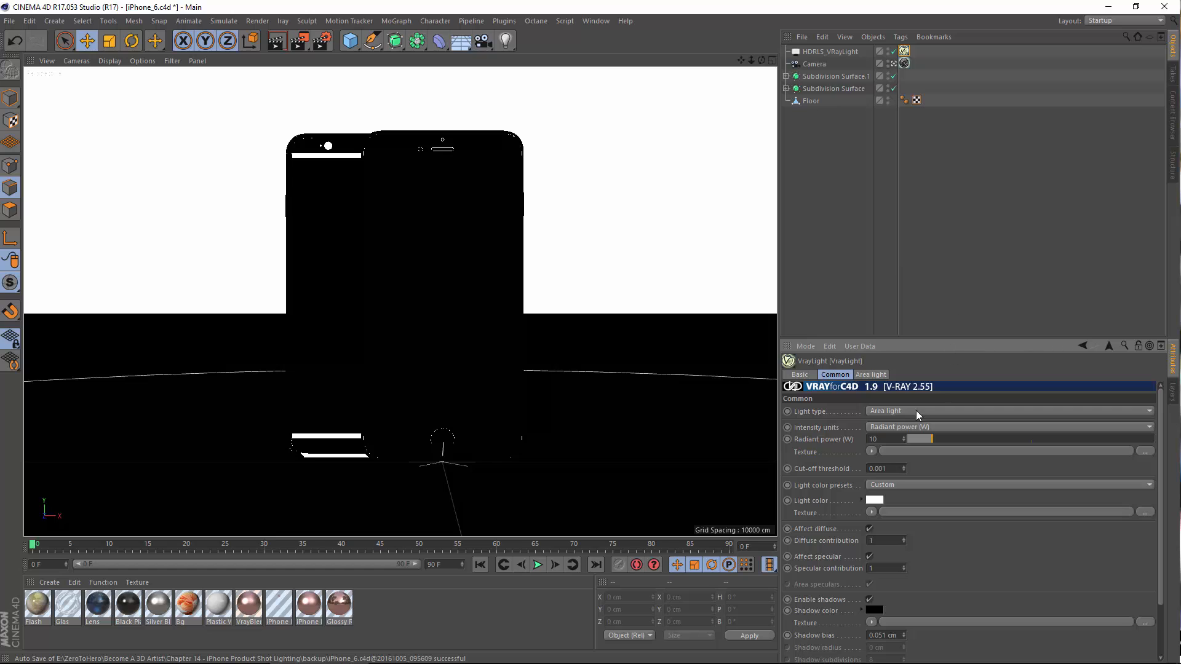
Set the dome light's intensity units to Default (image) with an intensity of 20.
click(907, 429)
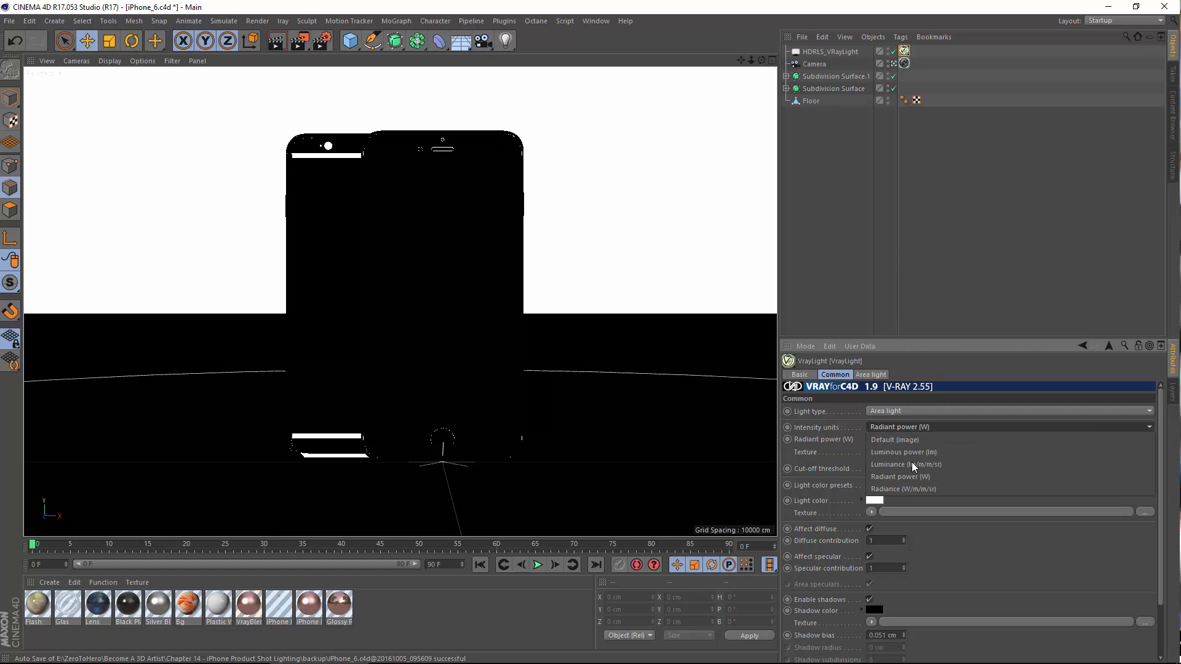
click(902, 441)
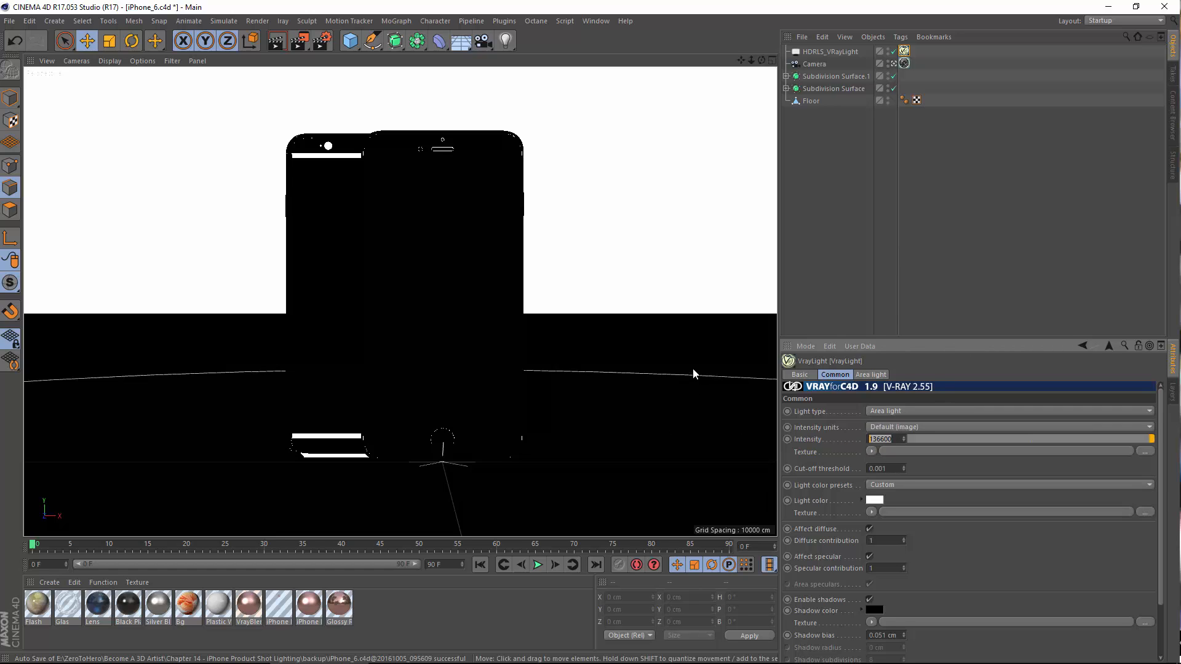
text(20)
key(Return)
Render the scene to the Picture Viewer and compare the result with the iPhone reference photo.
click(258, 20)
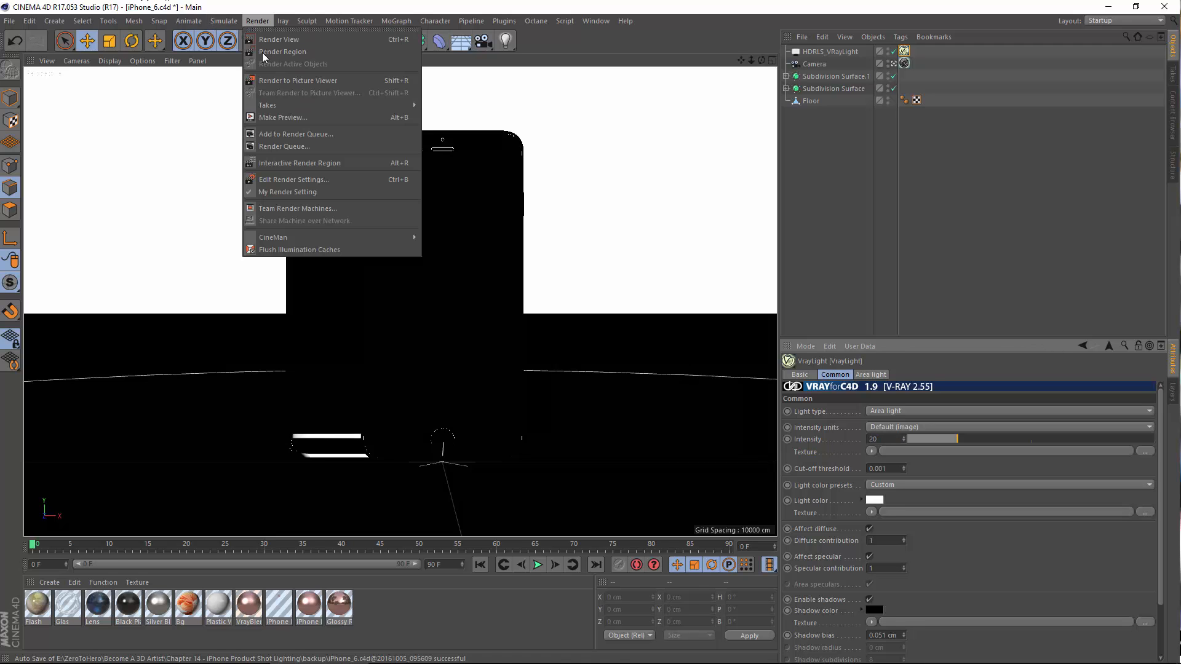
click(298, 80)
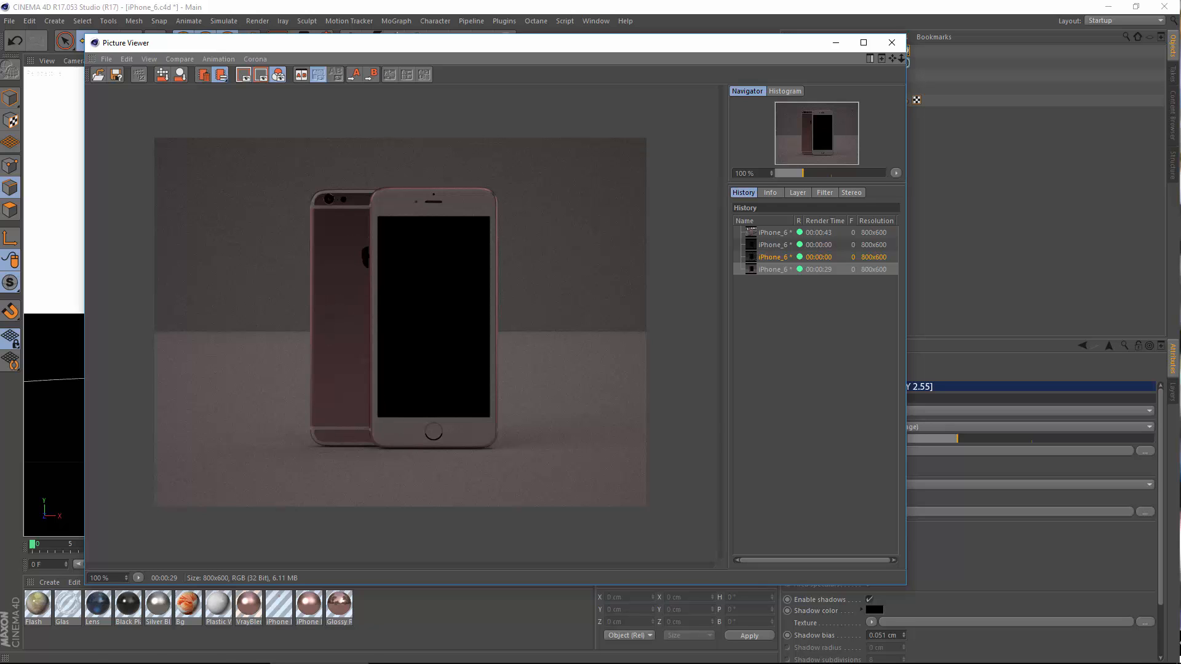
click(600, 656)
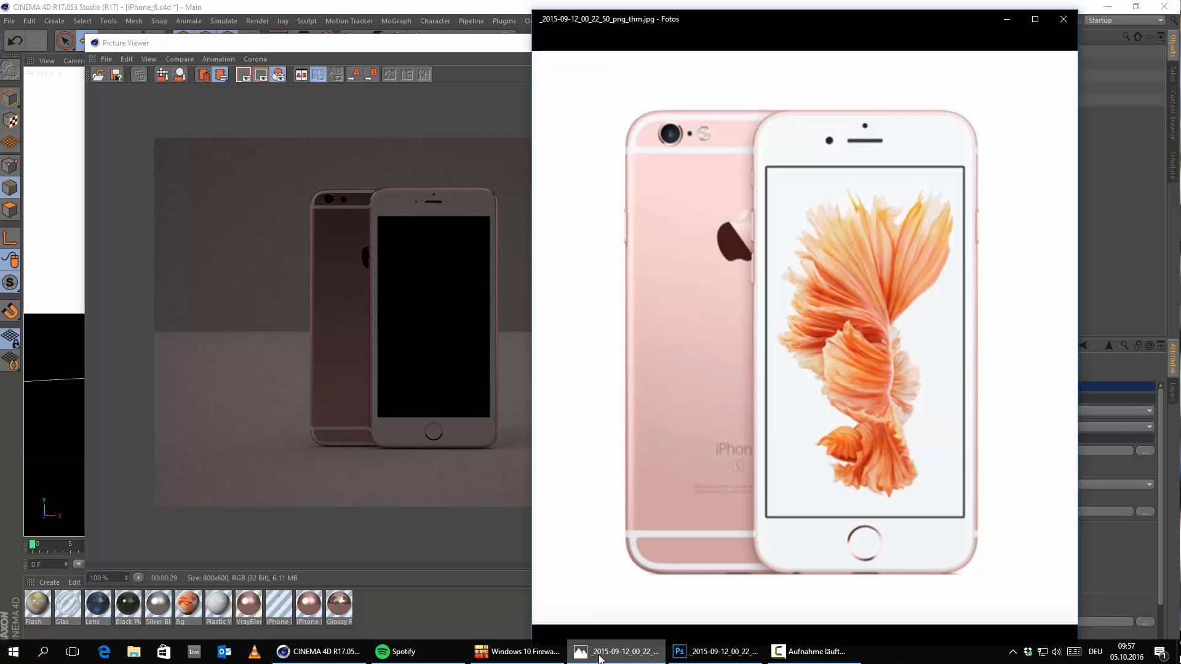
click(600, 656)
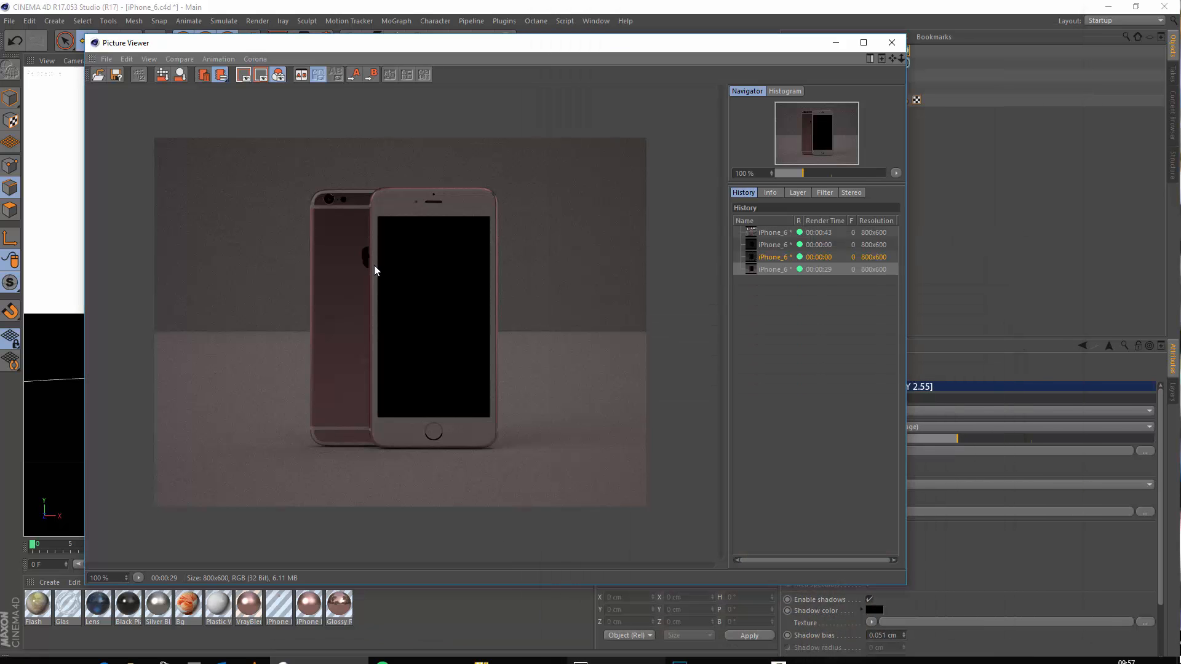
click(892, 43)
Move the rear phone's iPhone_6.obj under Subdivision Surface.1 outward from behind the front phone, to an X position of about -8.6 cm.
click(817, 77)
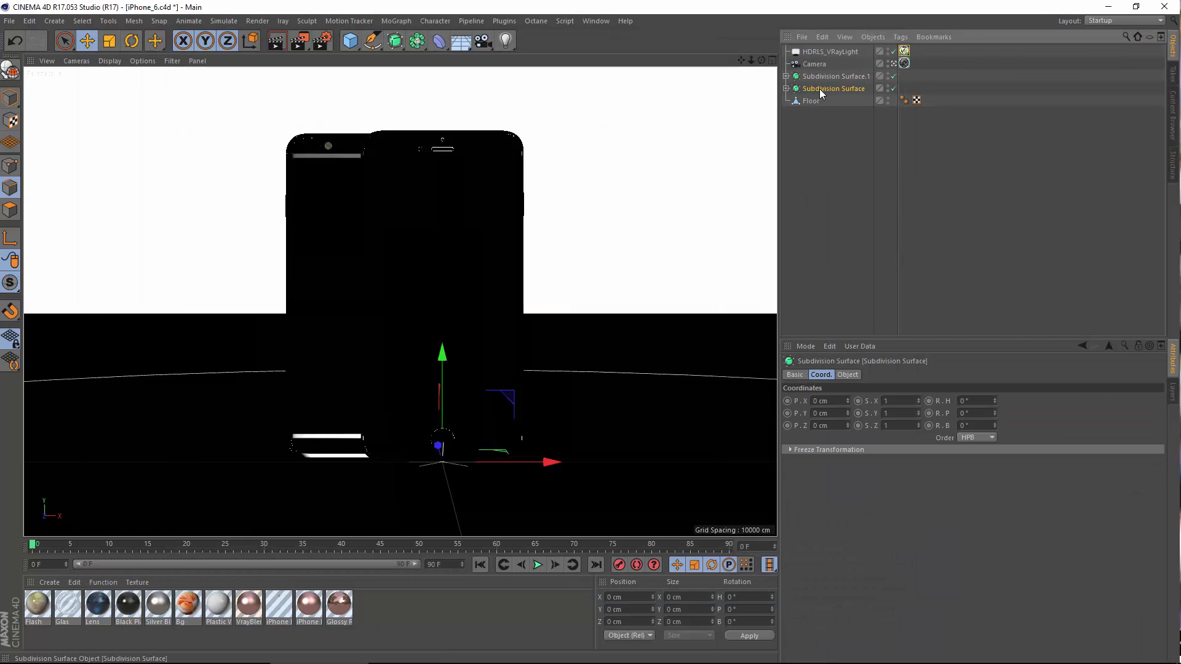
click(787, 76)
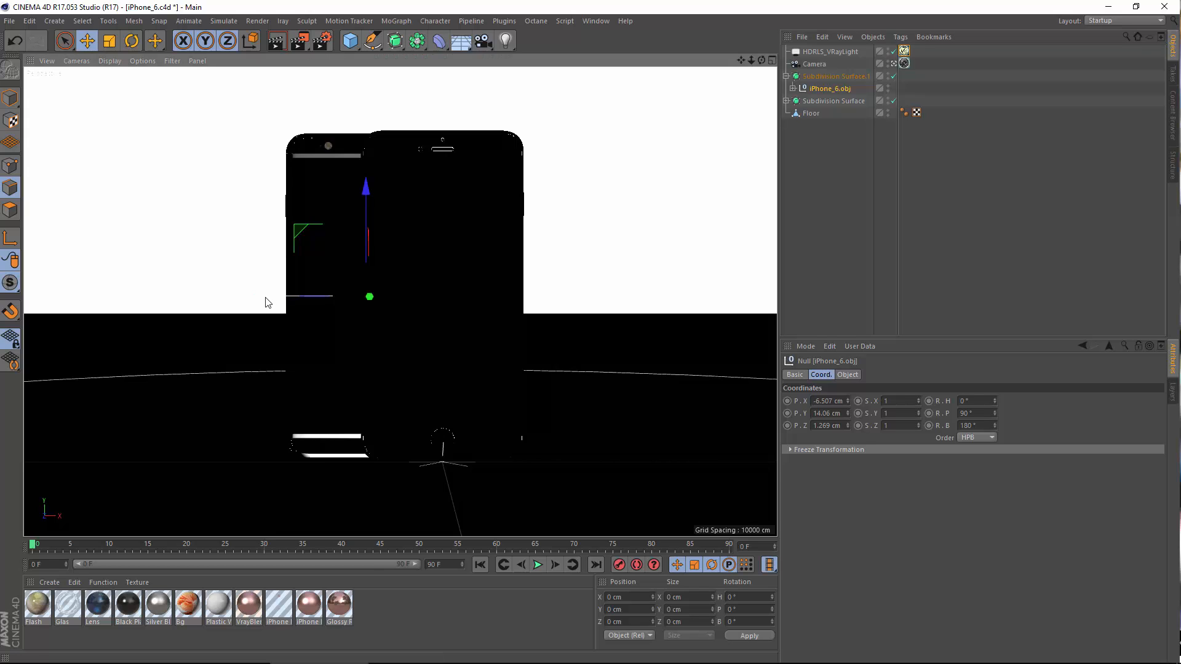
drag(257, 298, 232, 298)
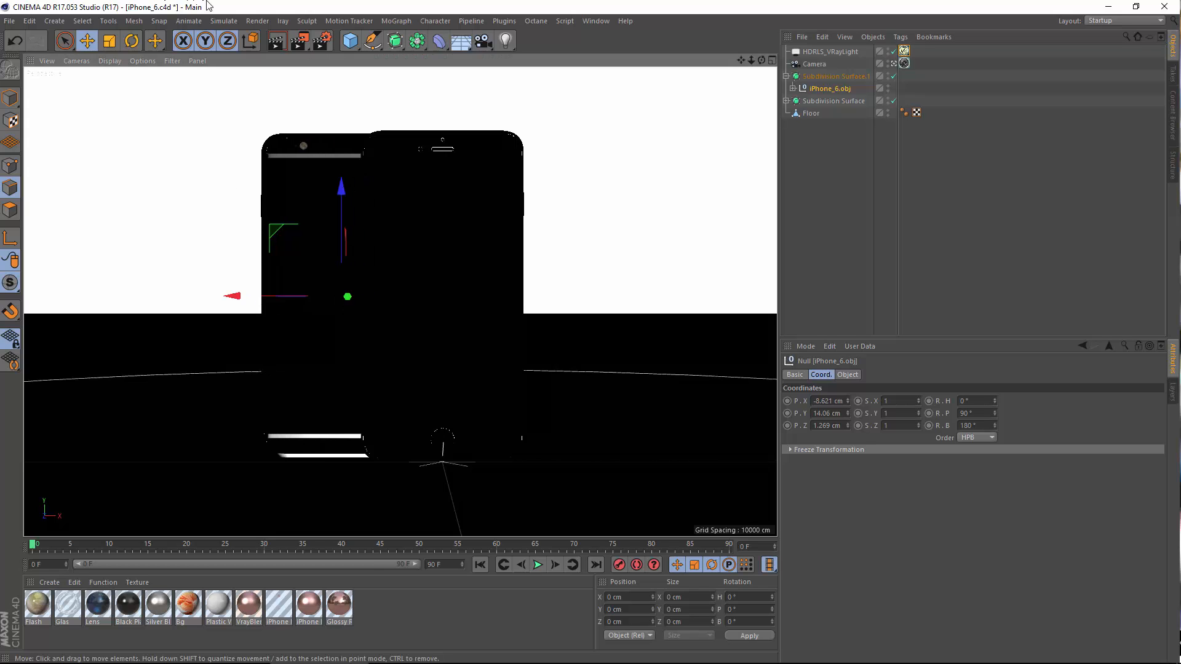
Render the new phone arrangement to the Picture Viewer and inspect the rear phone's logo and lettering up close.
click(257, 21)
click(282, 80)
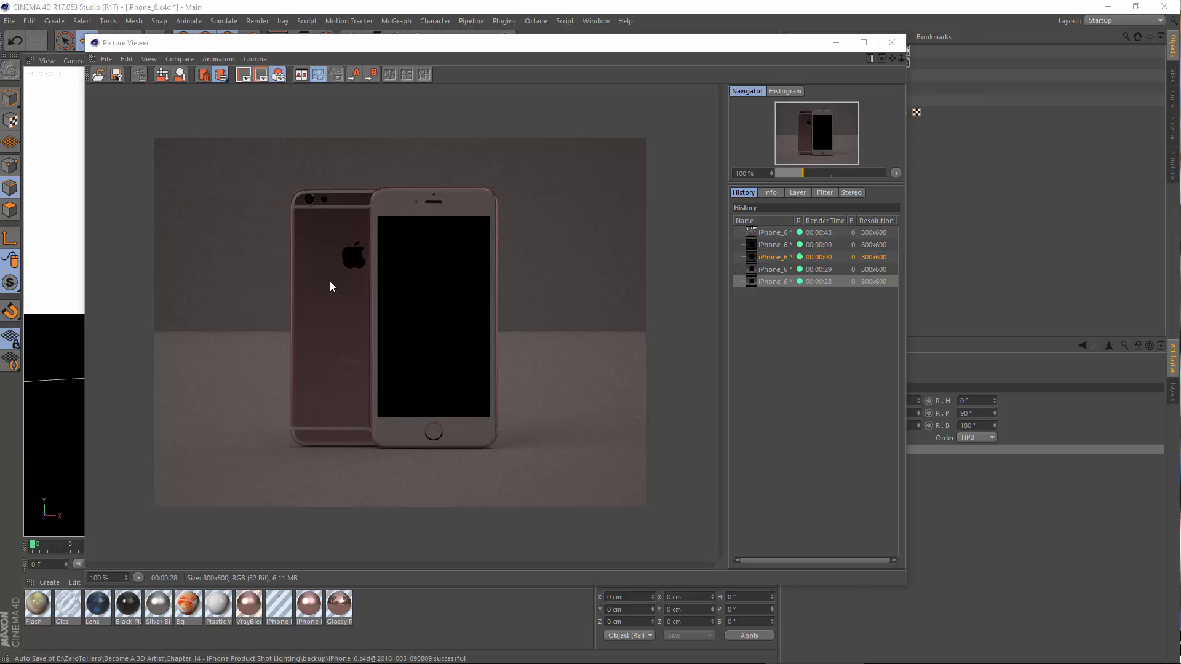
scroll(332, 283, up, 5)
scroll(295, 246, down, 1)
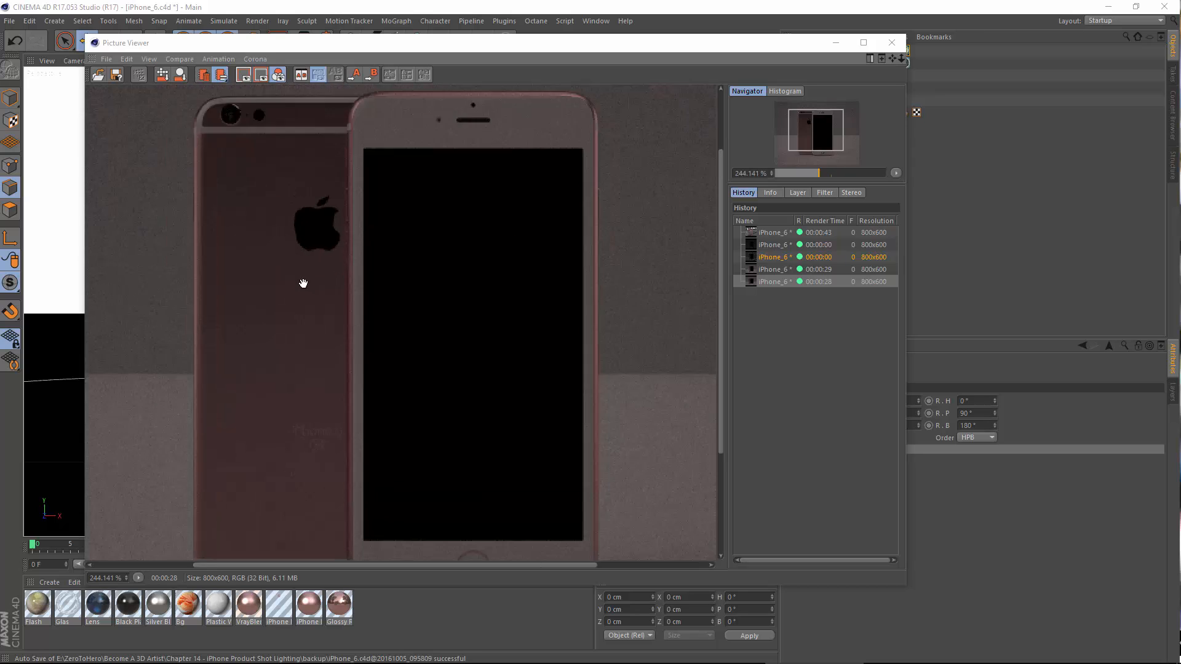
scroll(343, 485, down, 4)
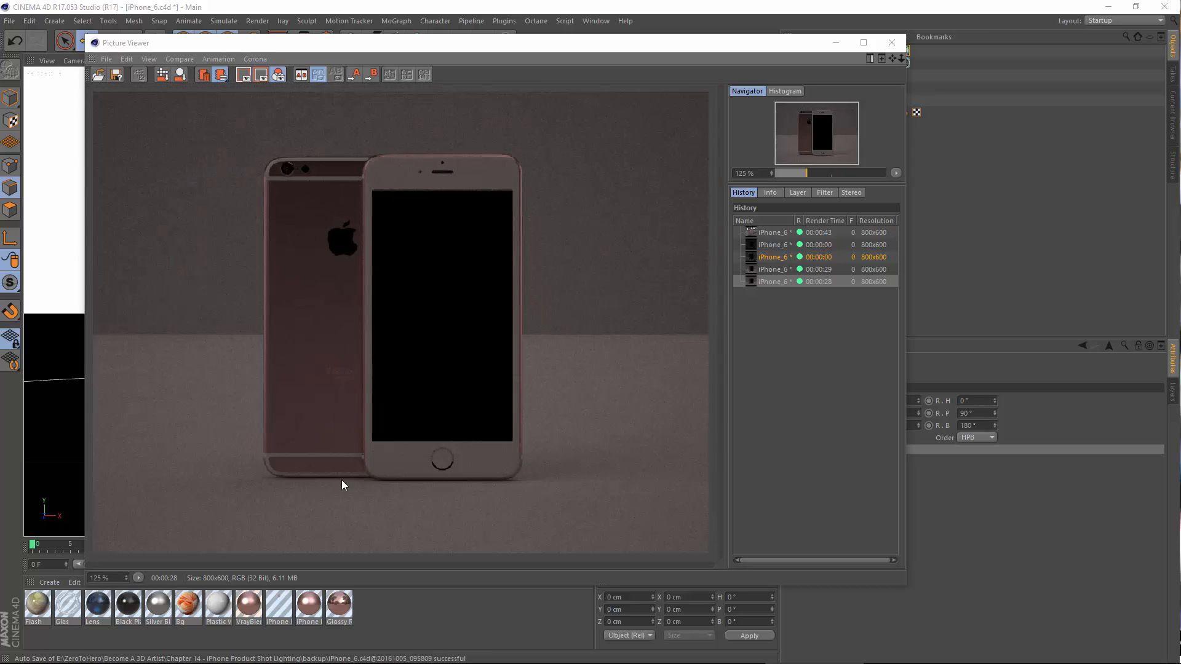
Examine the iPhone_Back_Logo.tif bitmap in Diffuse Layer 1 of the iPhone Logo material at enlarged size.
double_click(271, 602)
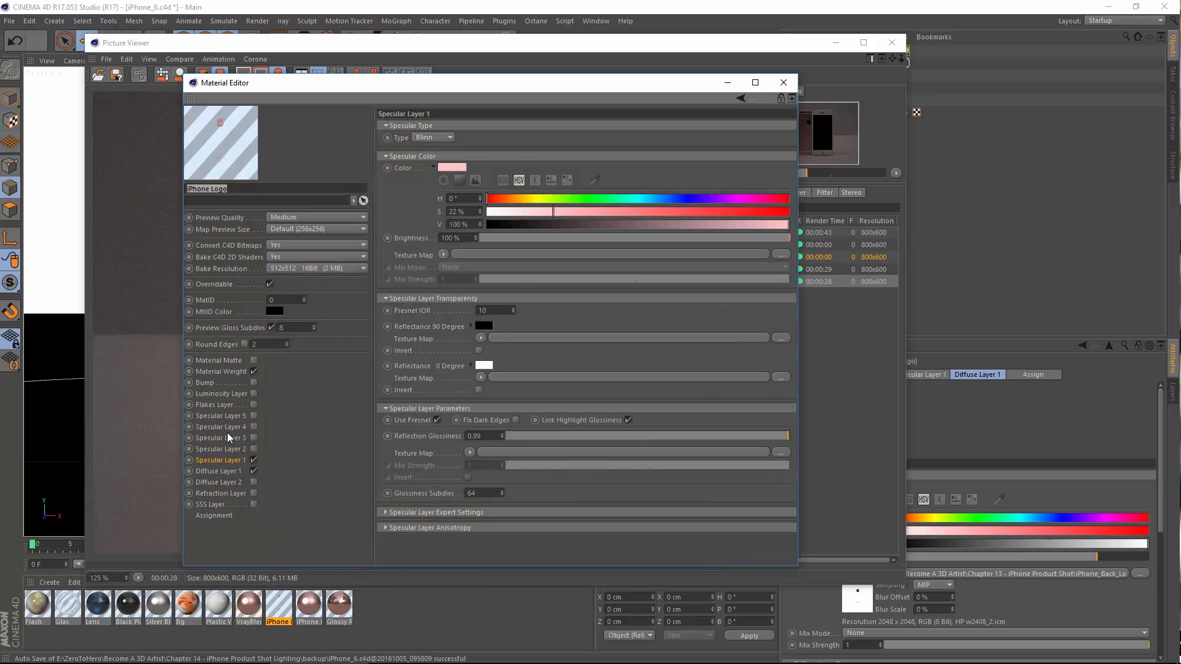
click(233, 471)
click(600, 230)
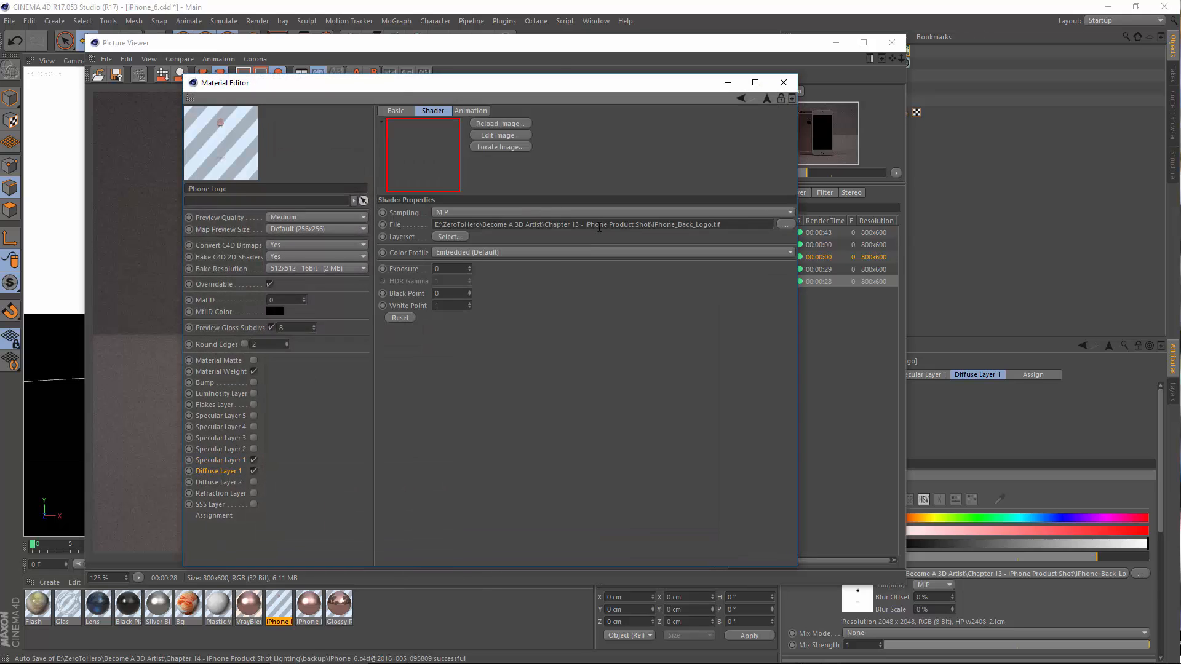
right_click(410, 143)
click(461, 27)
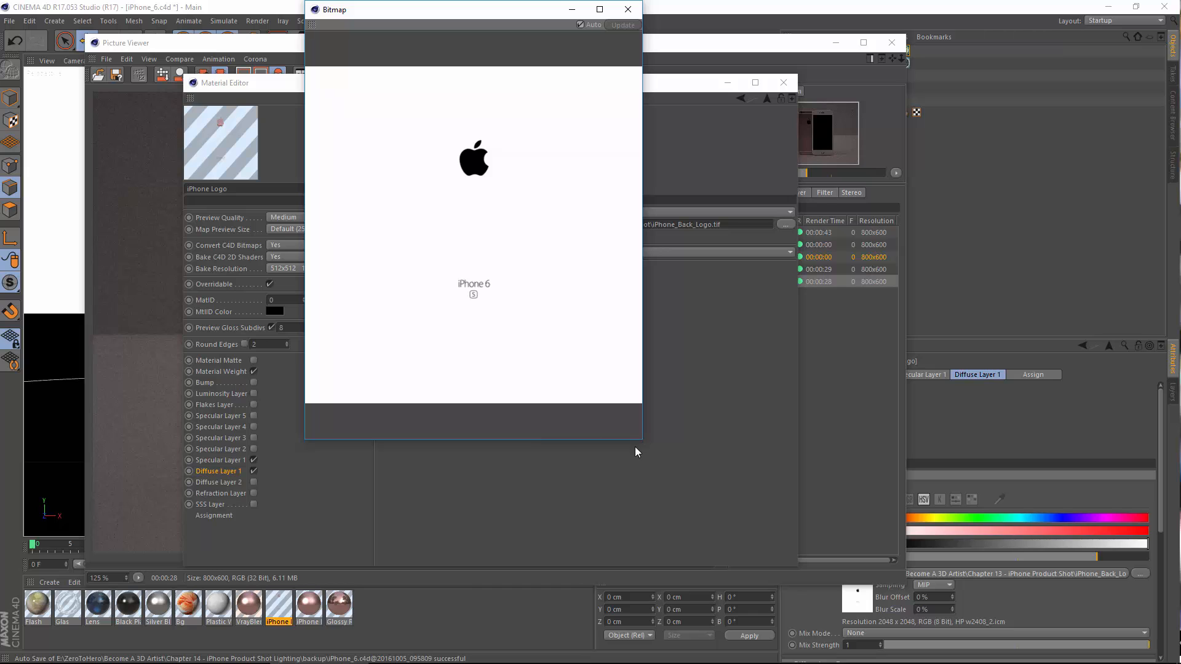
drag(643, 440, 895, 649)
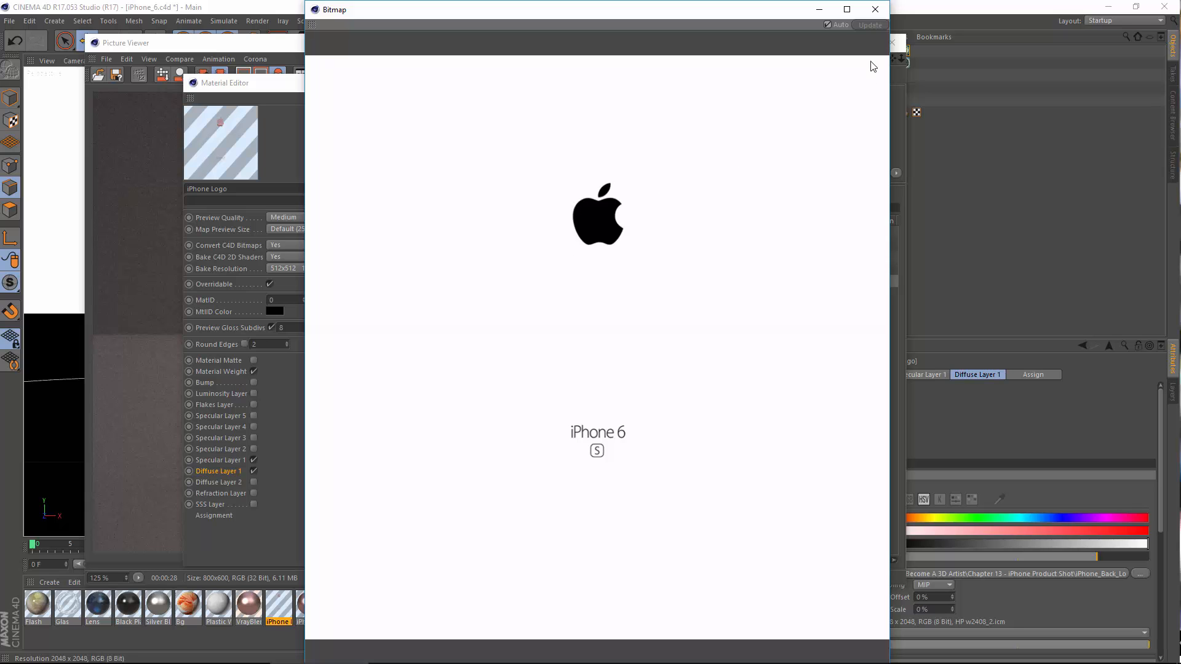
click(876, 10)
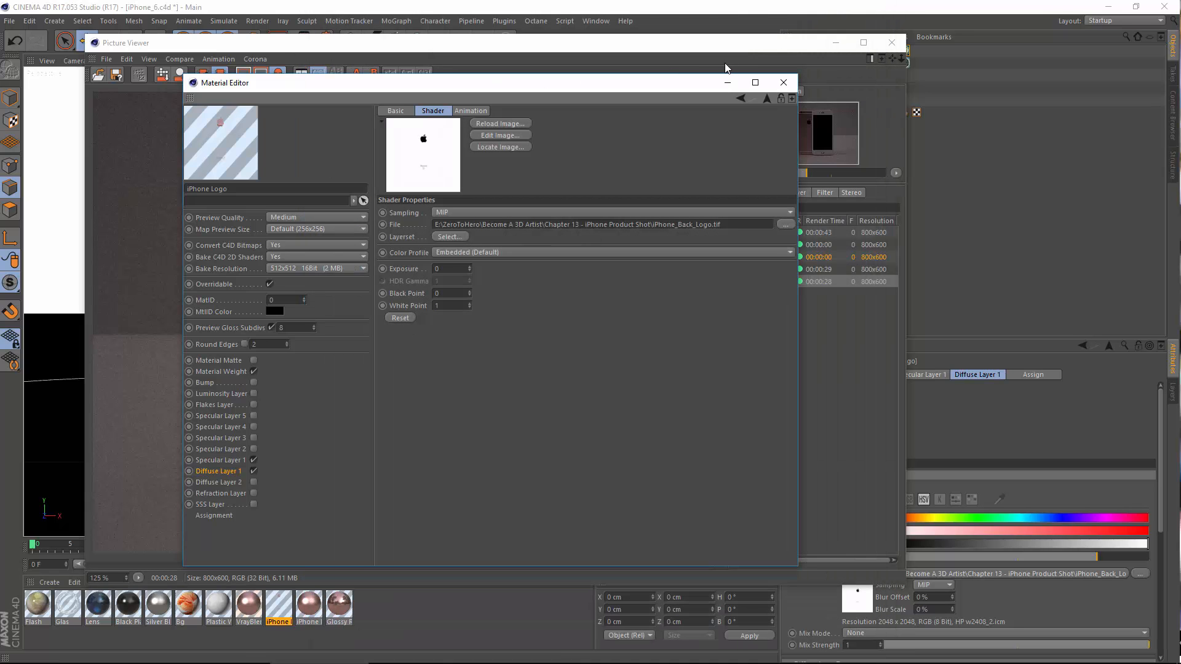
click(783, 83)
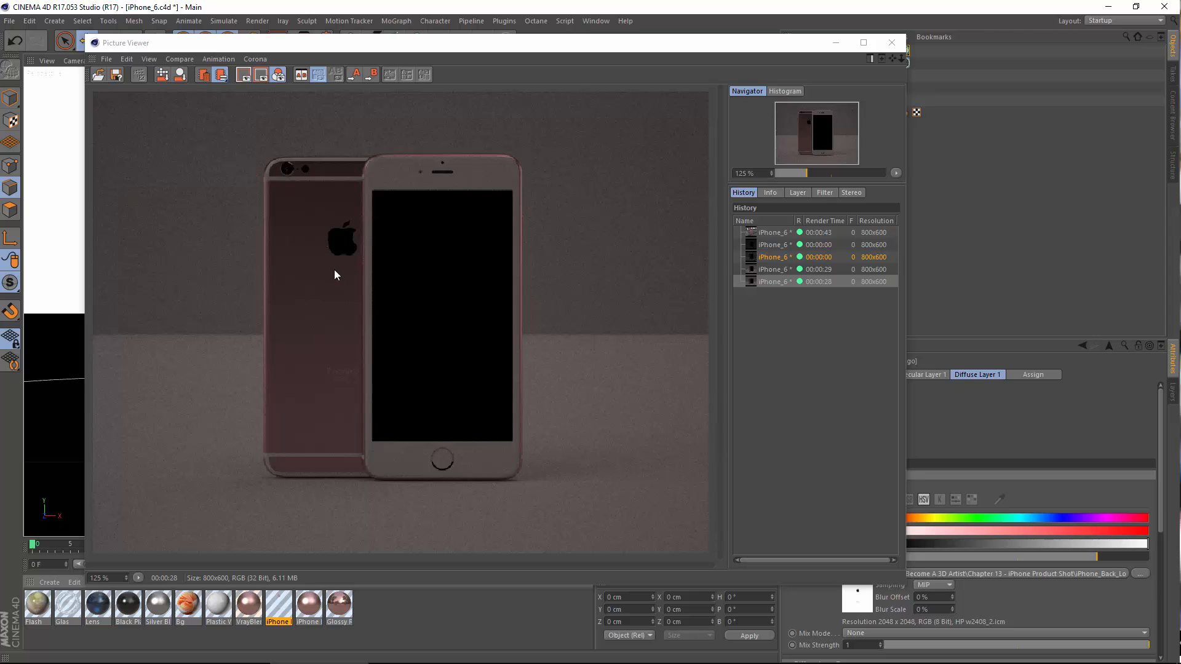
Set the white balance preset to Neutral in the scene camera's VrayPhysicalCamera tag.
scroll(339, 293, down, 1)
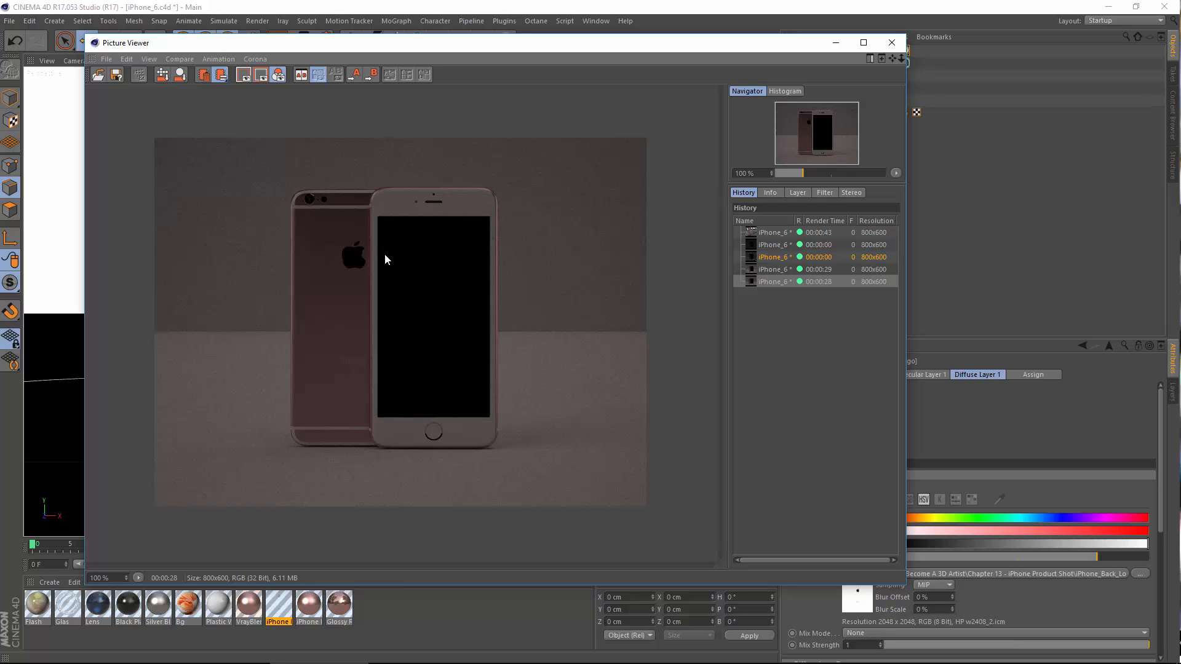
click(892, 43)
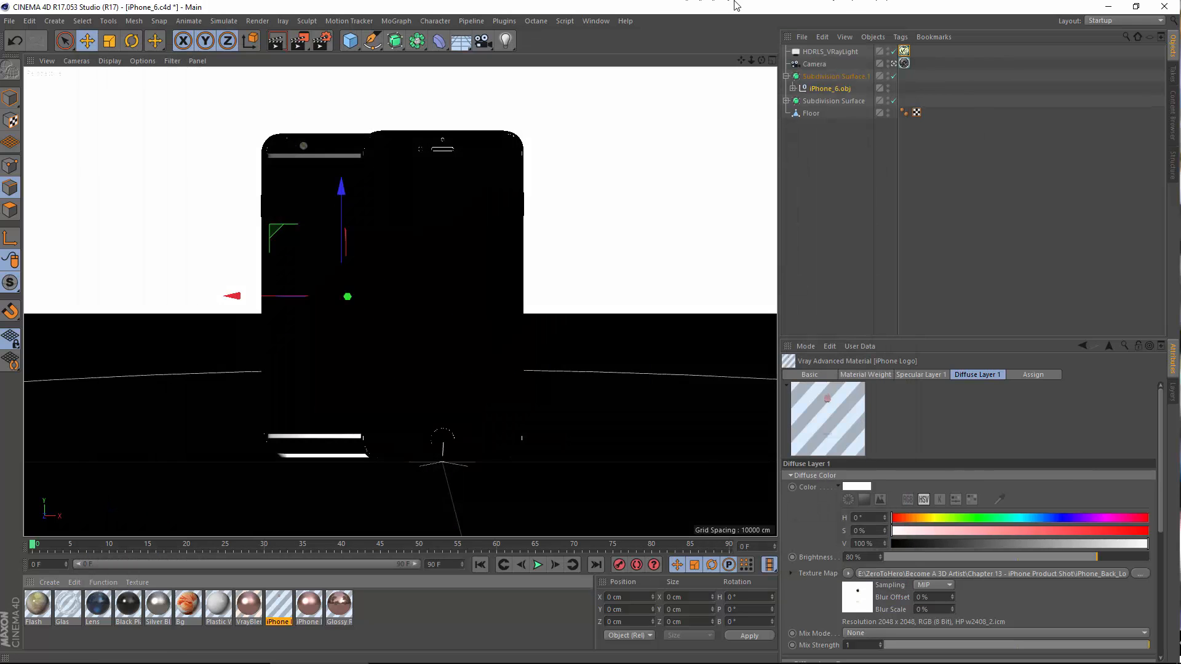
click(835, 53)
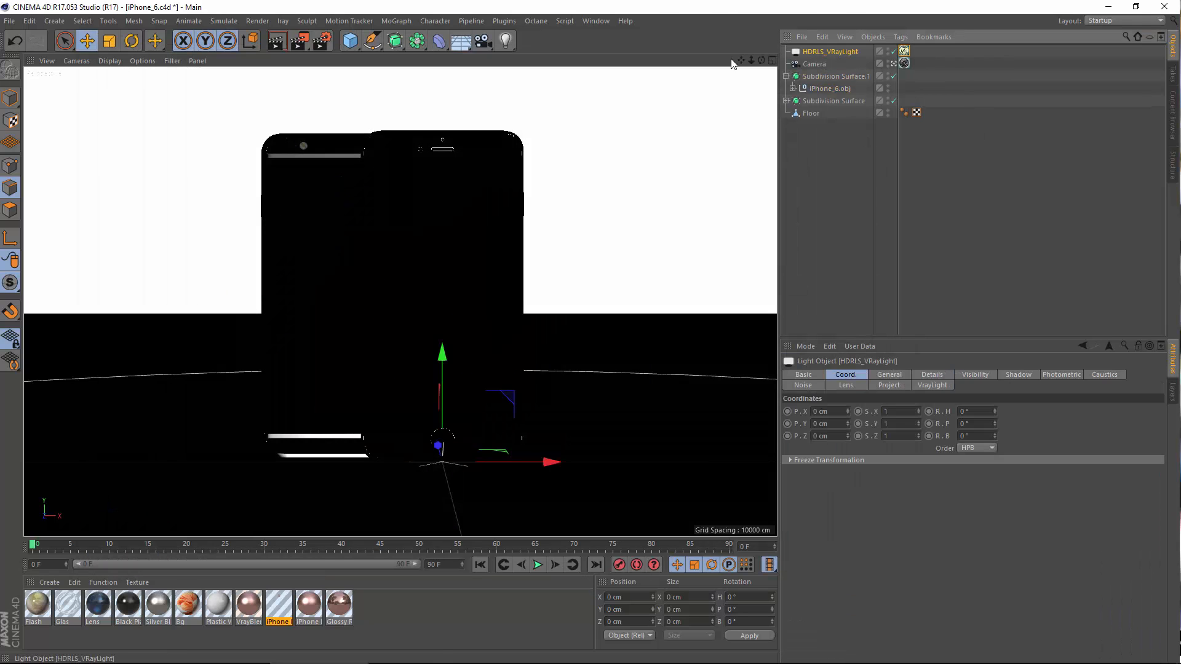
click(56, 21)
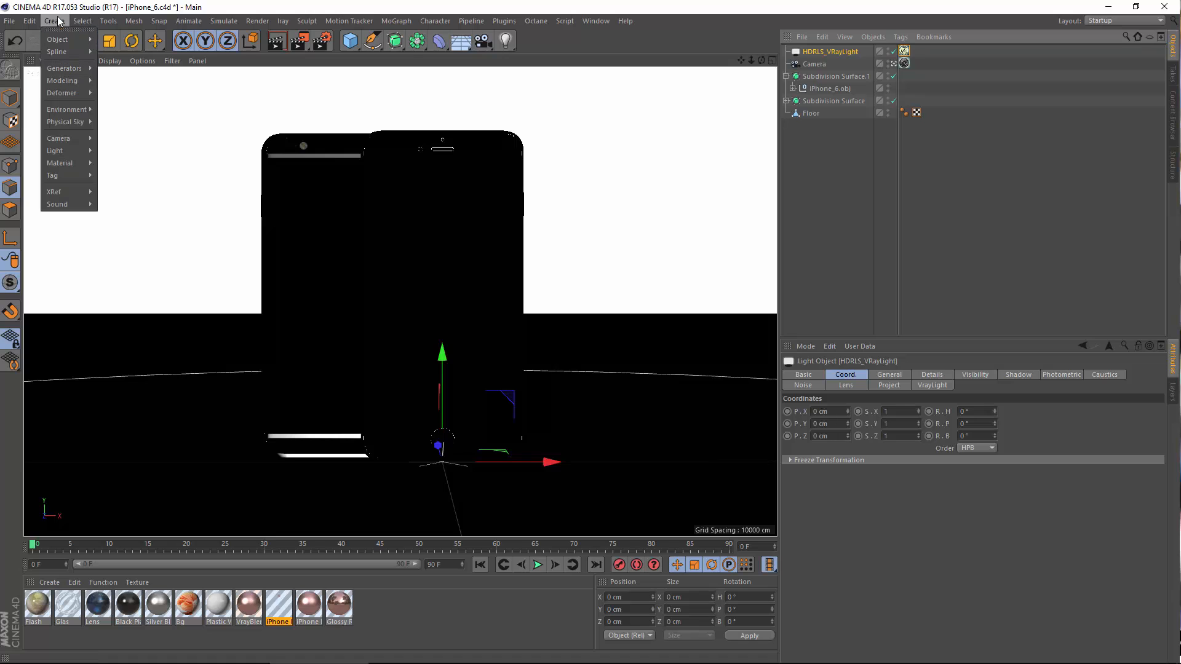
click(838, 167)
click(905, 63)
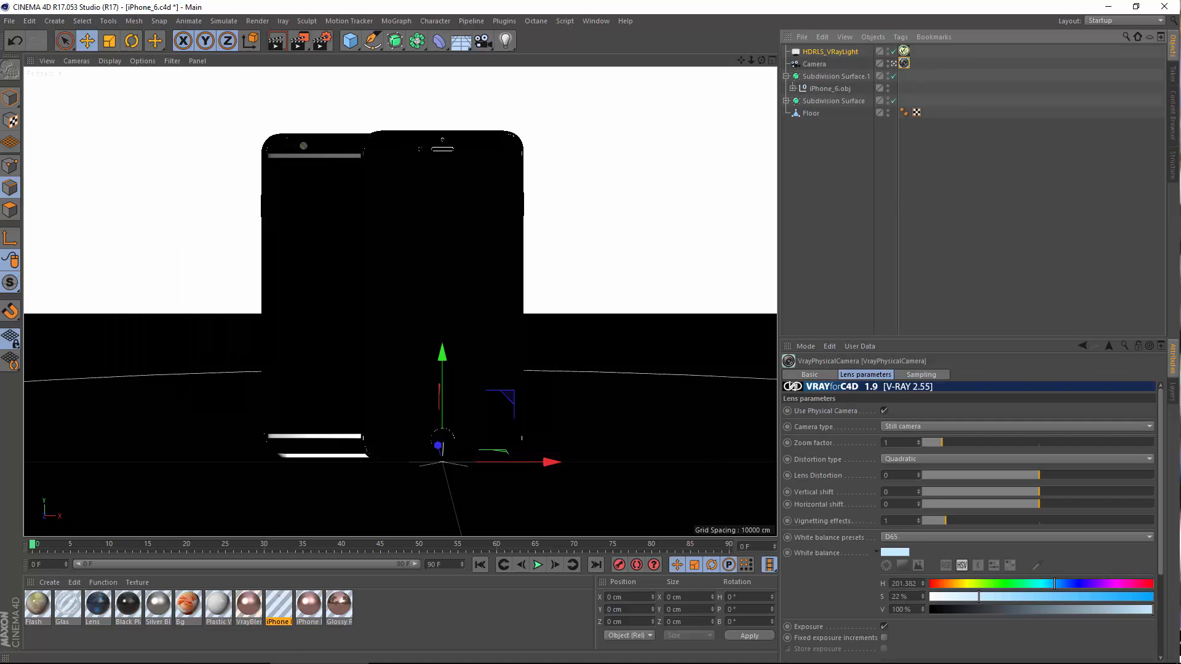
click(907, 534)
click(921, 563)
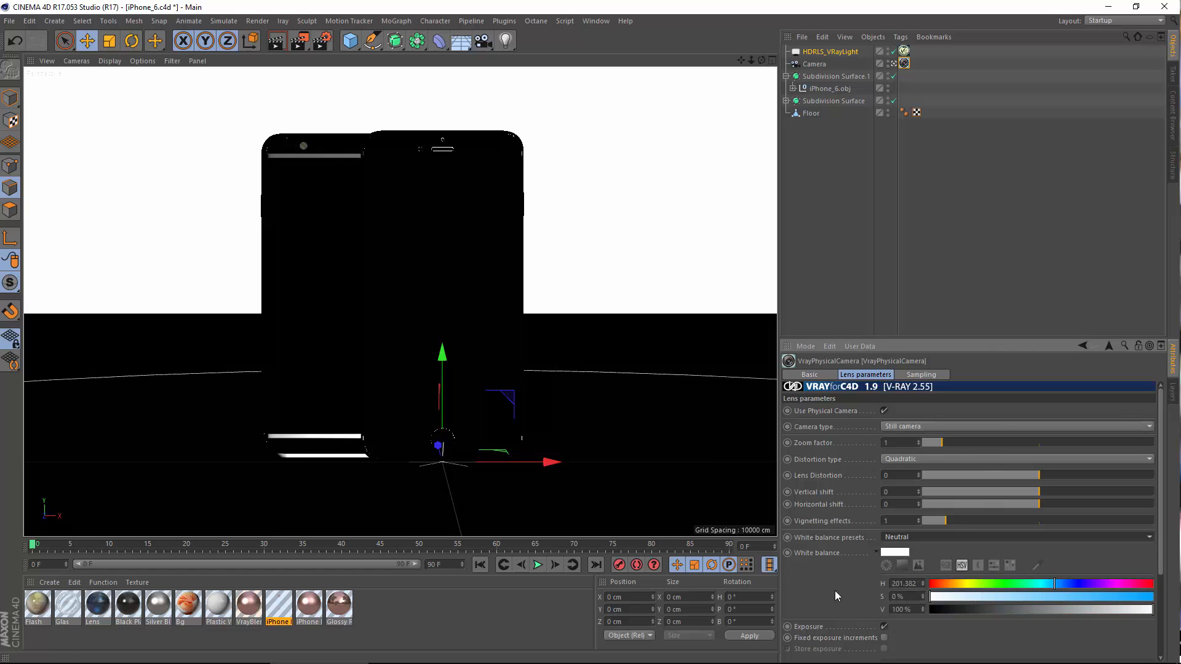
Reduce the physical camera's vignetting effects to 0, keeping the Neutral white balance preset.
scroll(836, 591, down, 3)
scroll(927, 503, up, 2)
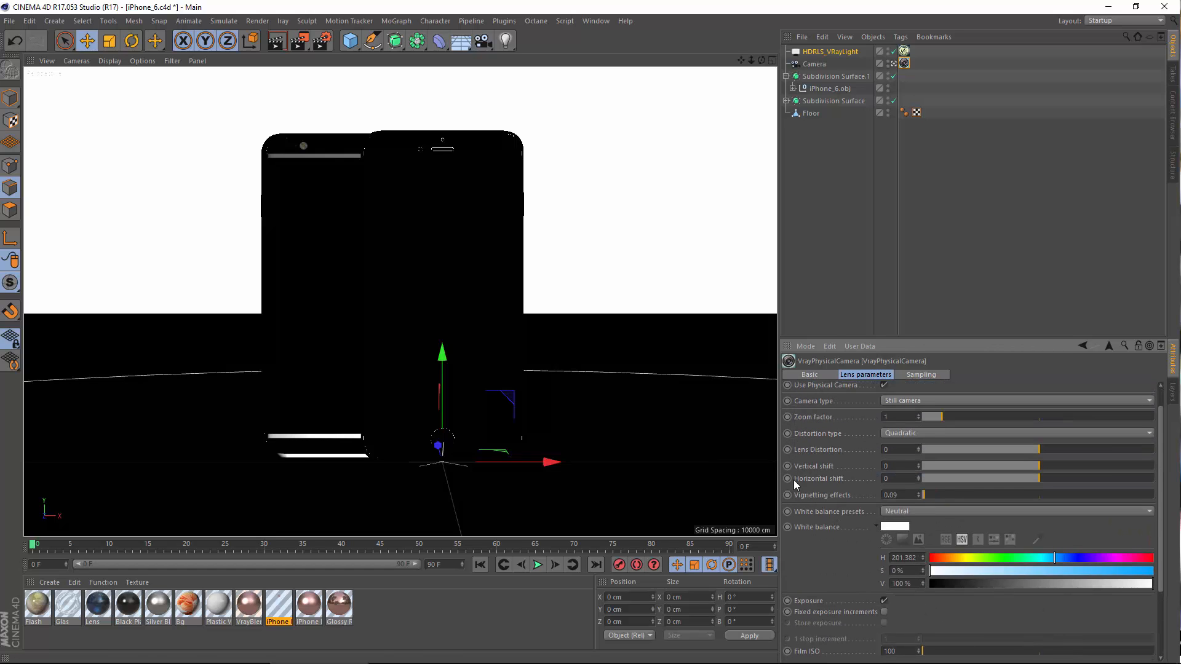
drag(794, 480, 787, 482)
click(913, 515)
click(898, 541)
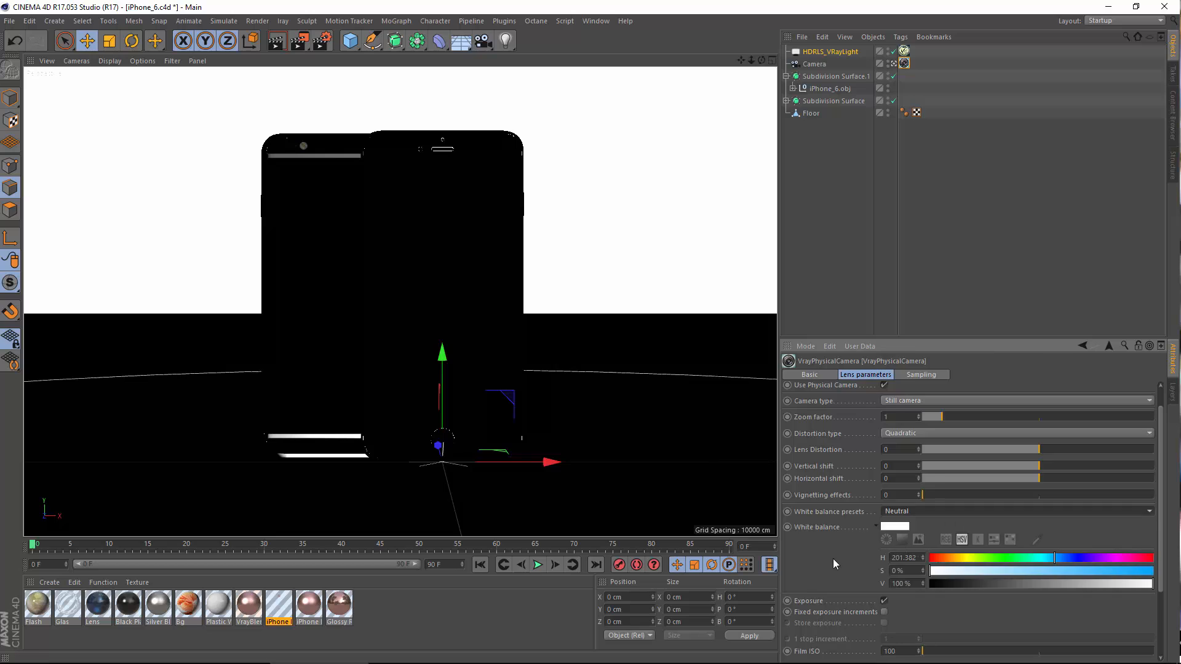
Set the physical camera's exposure to F-Stop 2.8, Film ISO 200 and shutter speed 100.
scroll(856, 443, down, 3)
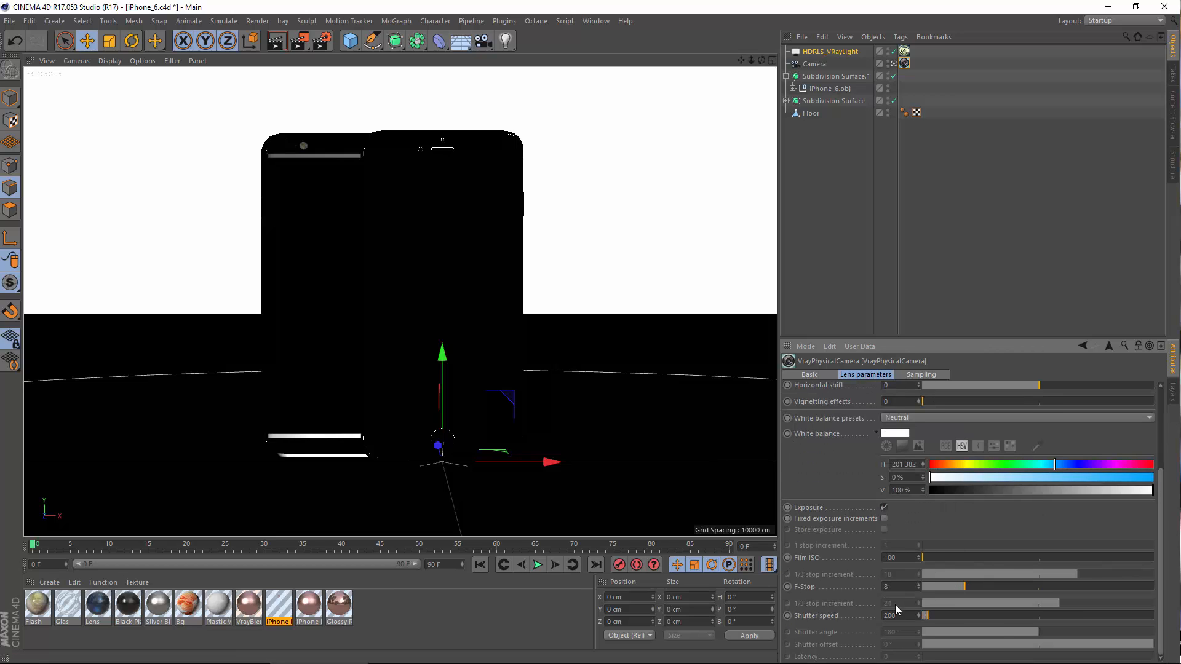
double_click(885, 587)
text(2.8)
key(Return)
double_click(903, 559)
text(200)
key(Return)
text(100)
key(Return)
Render the scene to the Picture Viewer, check the iPhone reference photo meanwhile, and stop the render early.
click(258, 20)
click(267, 83)
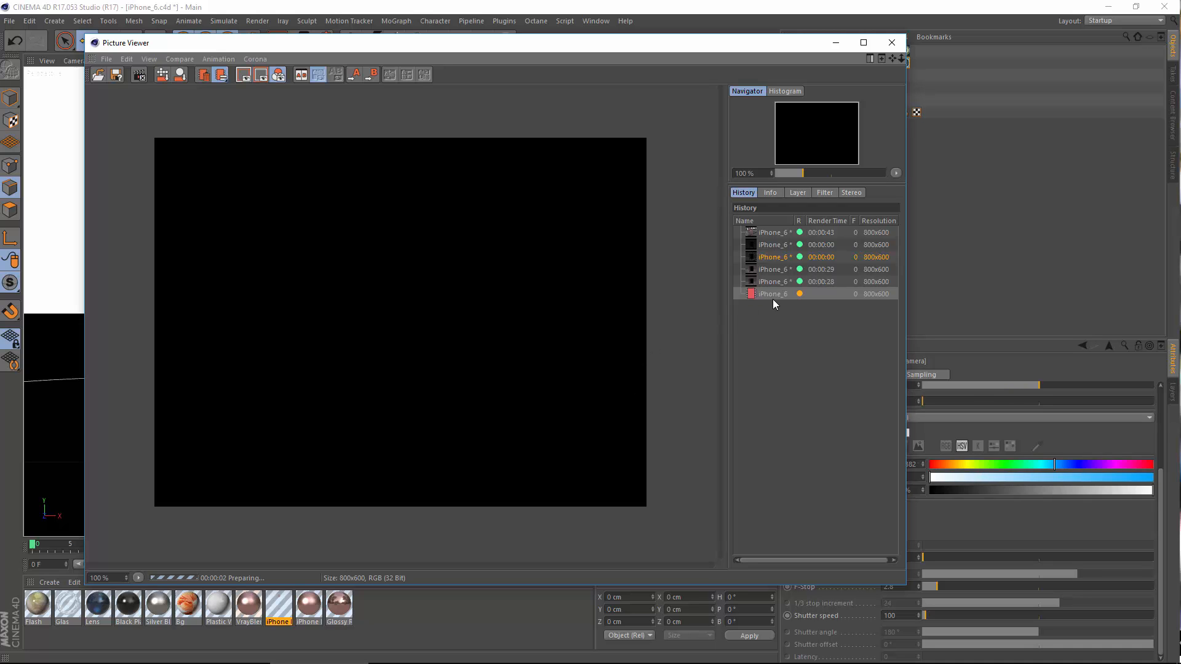
click(766, 296)
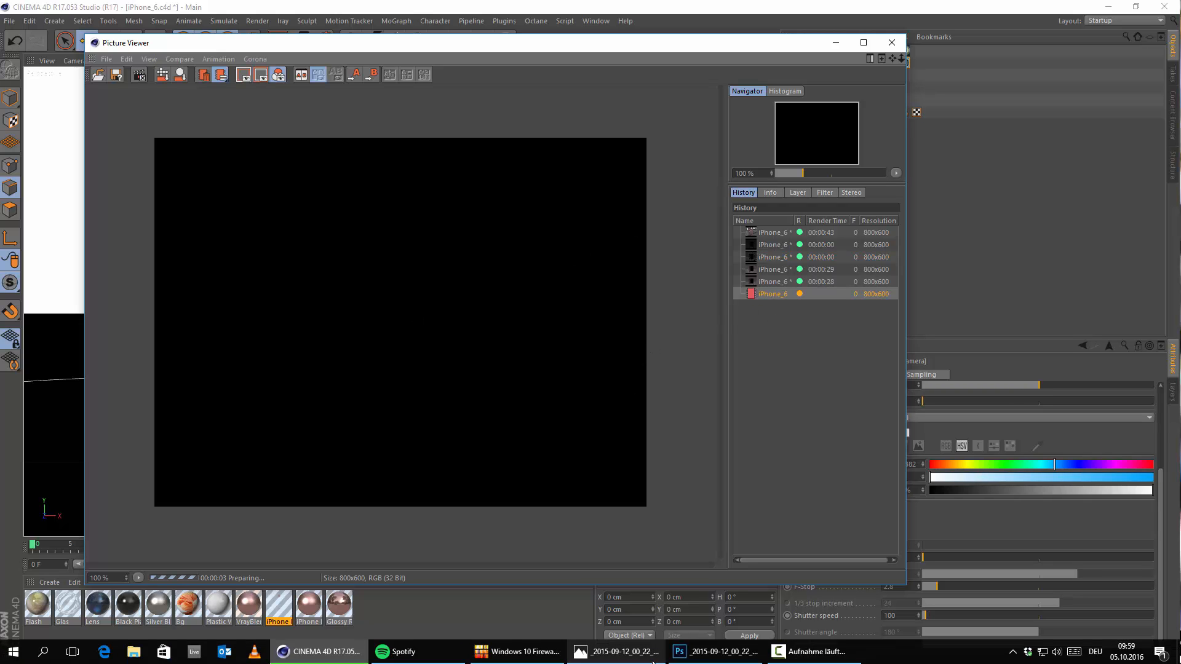
click(617, 652)
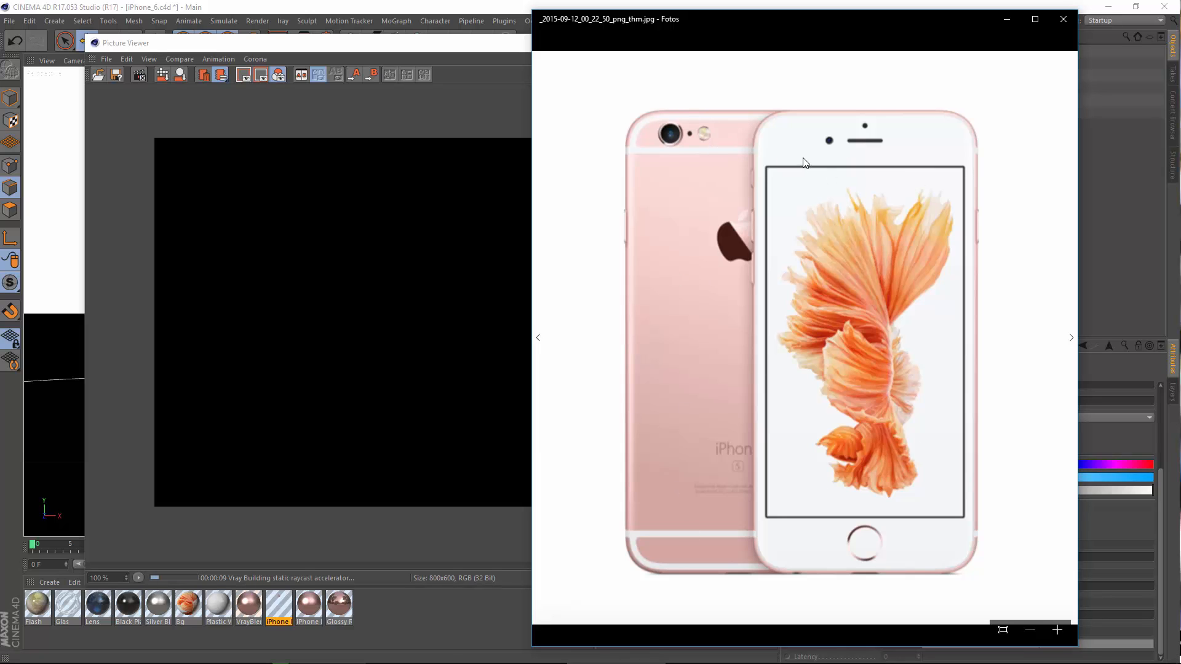
click(1007, 19)
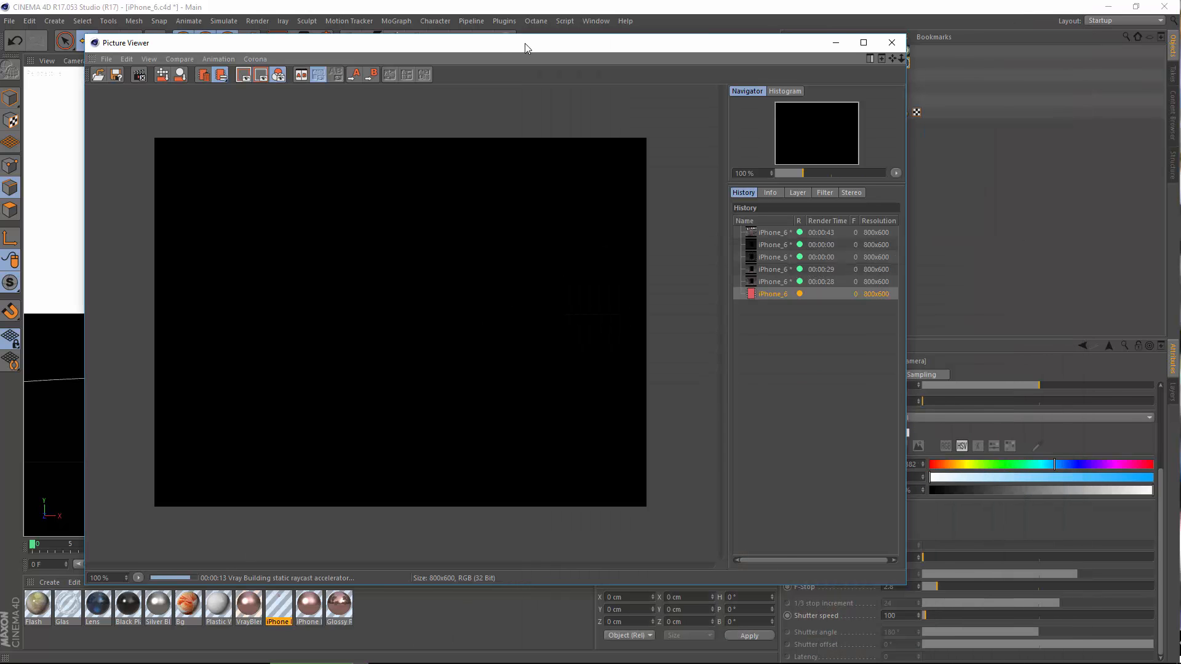
drag(493, 43, 533, 41)
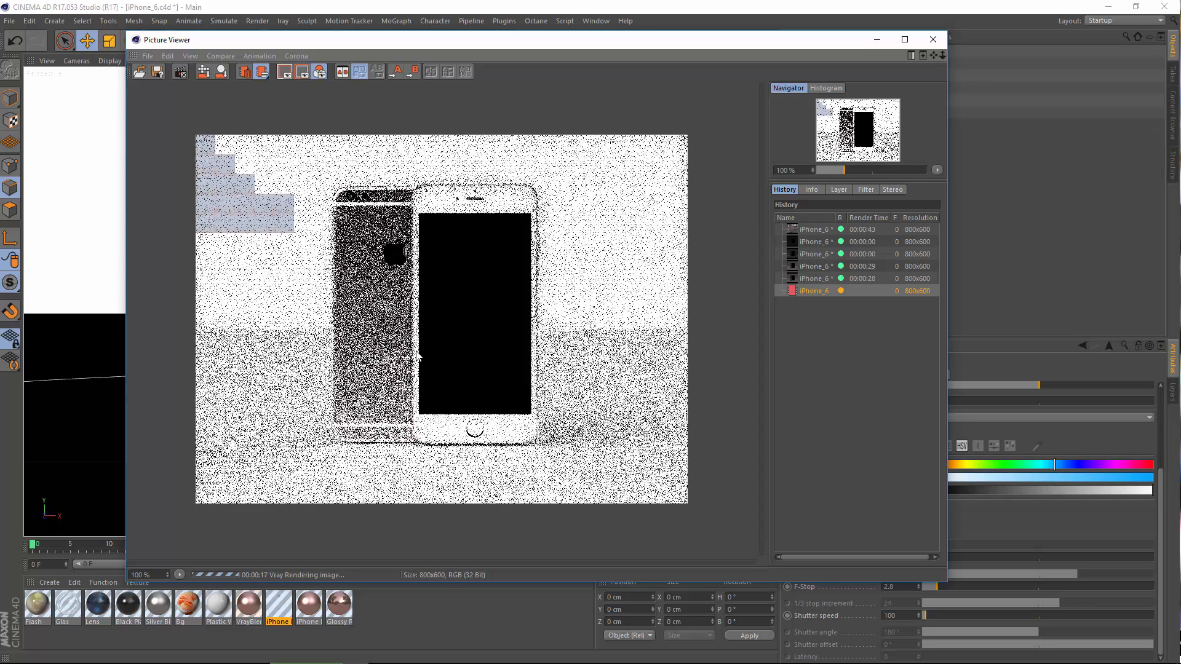
click(933, 39)
click(587, 386)
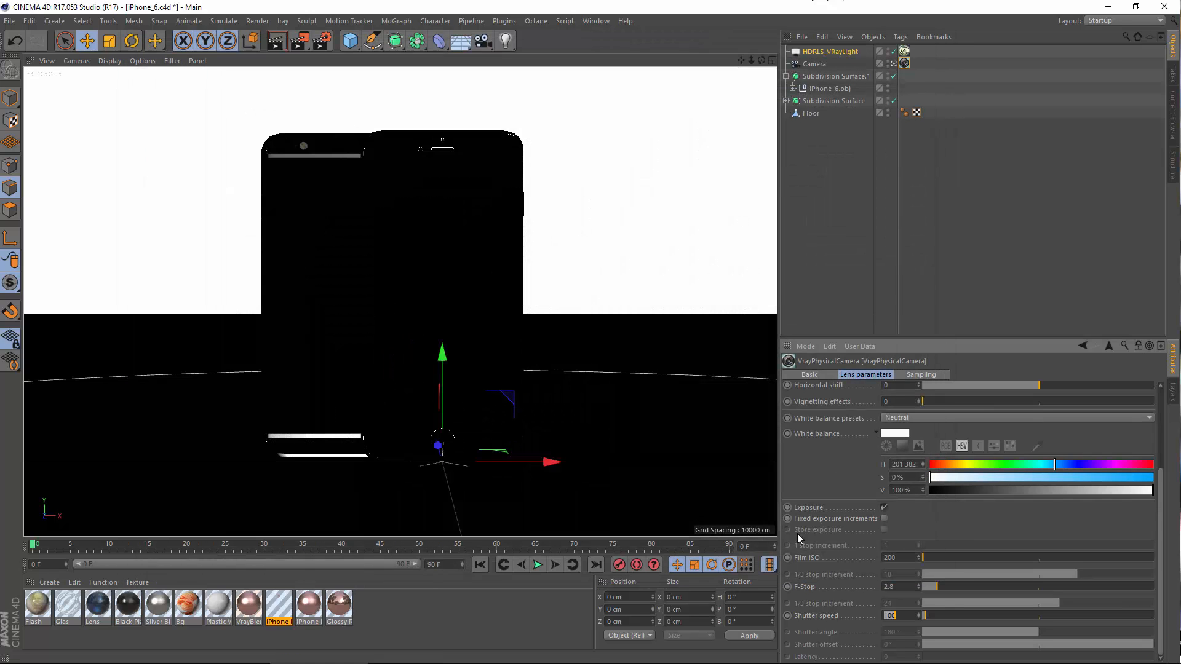
Set the physical camera's F-Stop to 6 to darken the exposure.
click(915, 588)
text(4)
key(Return)
double_click(897, 586)
text(6)
key(Return)
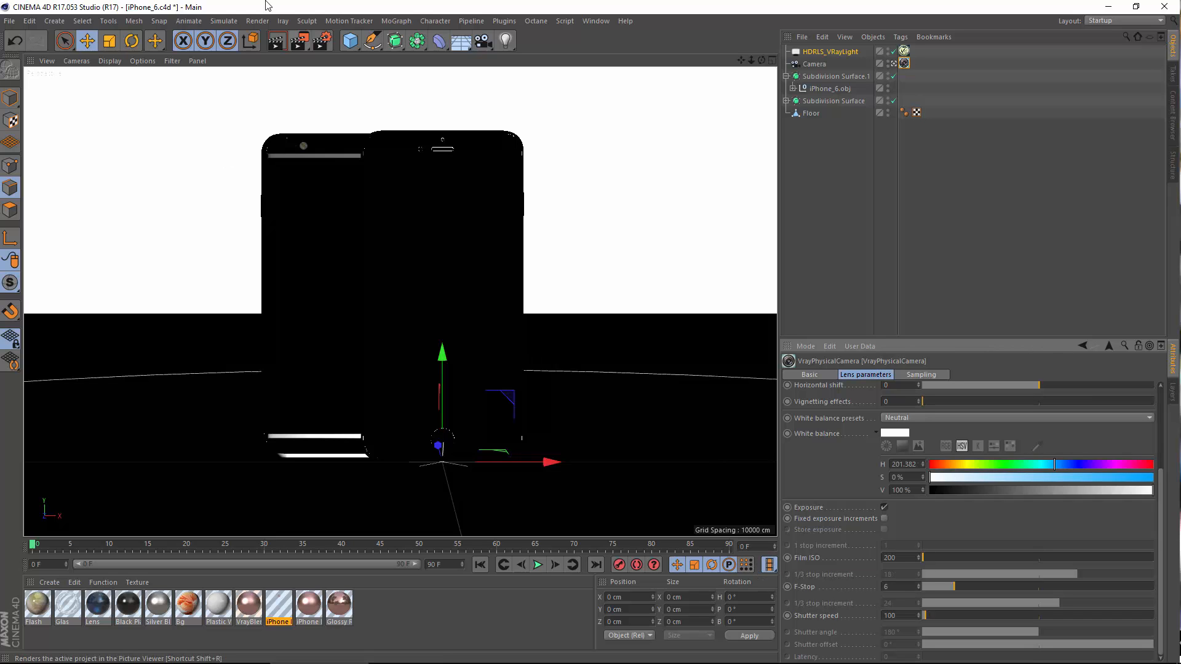
Render the scene again to the Picture Viewer and compare it with the previous render in the history.
click(257, 21)
click(280, 82)
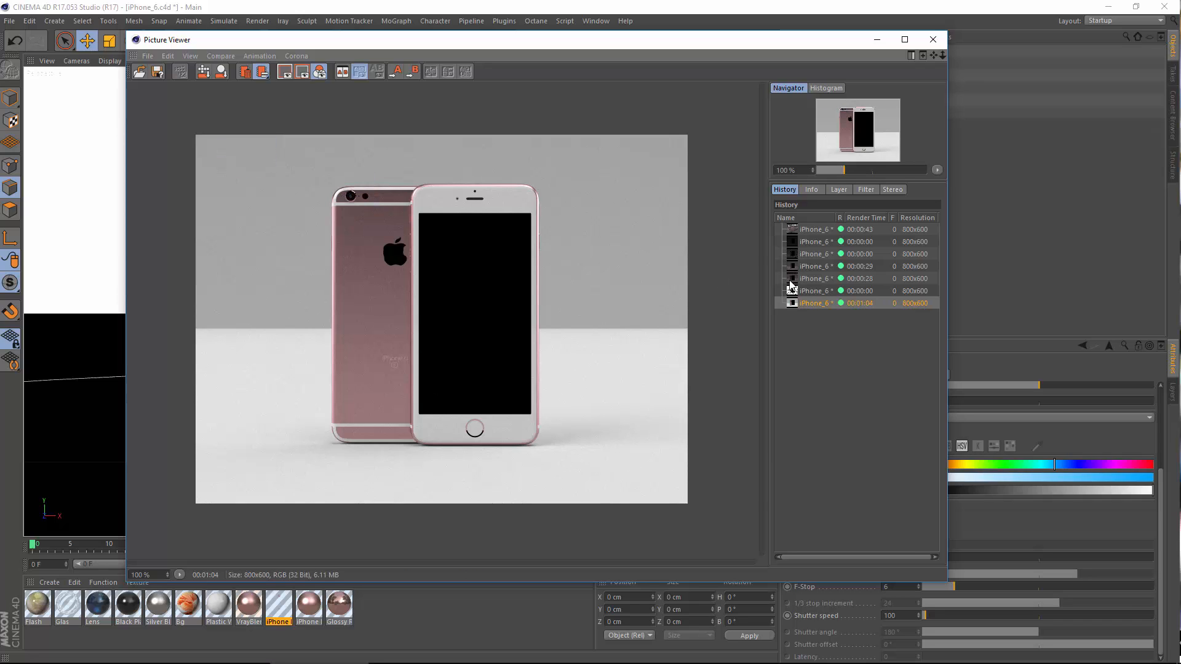
click(810, 289)
click(813, 301)
click(825, 291)
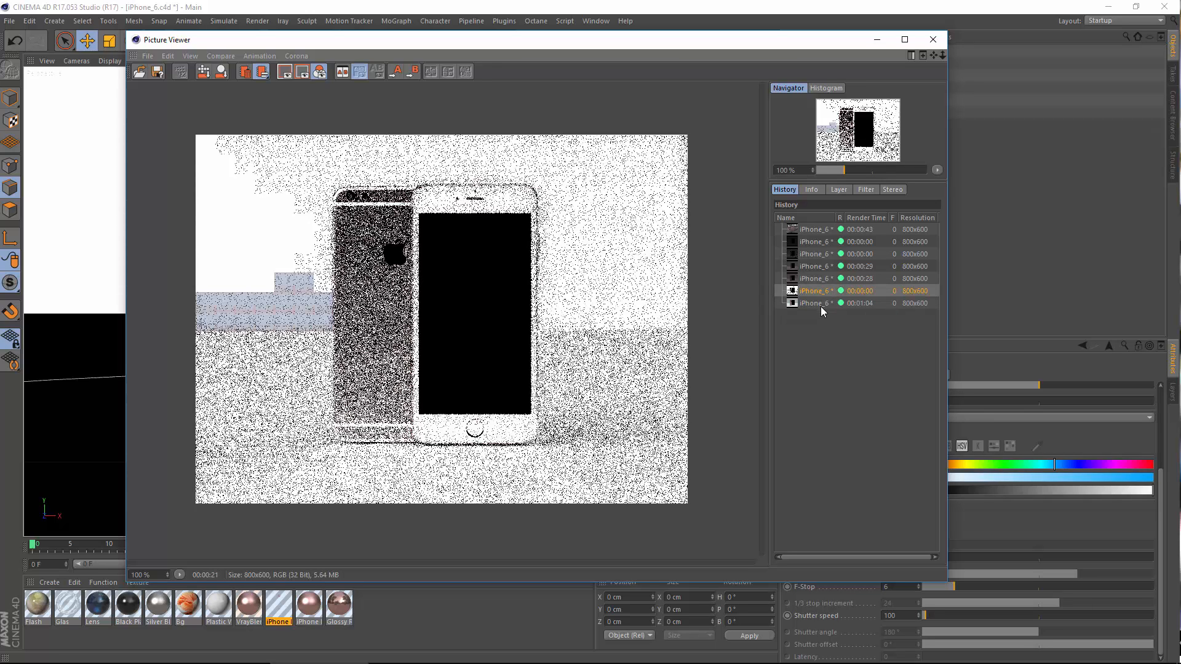
click(811, 303)
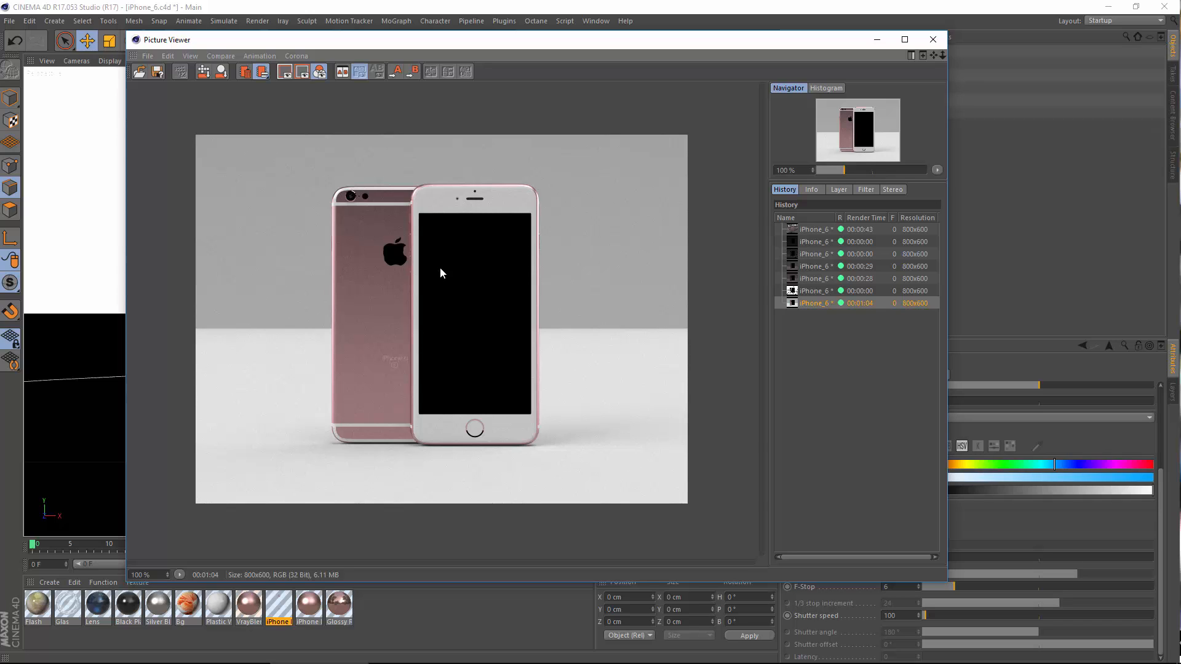
Close the render window and save the iPhone_6.c4d project.
click(933, 40)
click(9, 21)
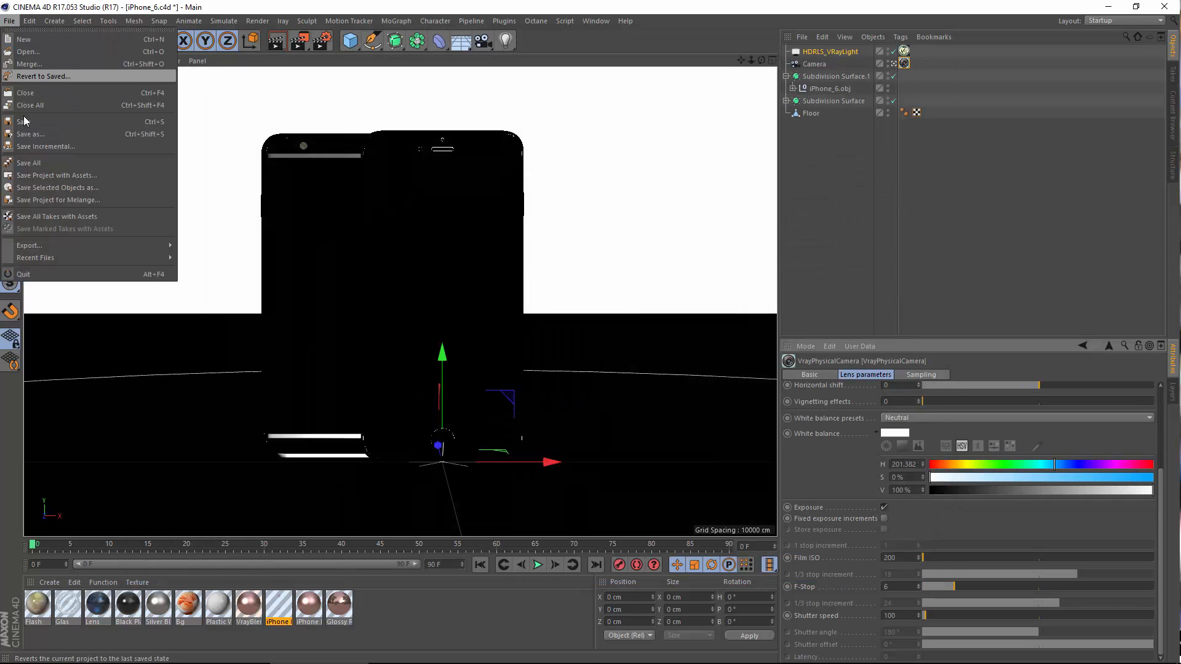
click(24, 123)
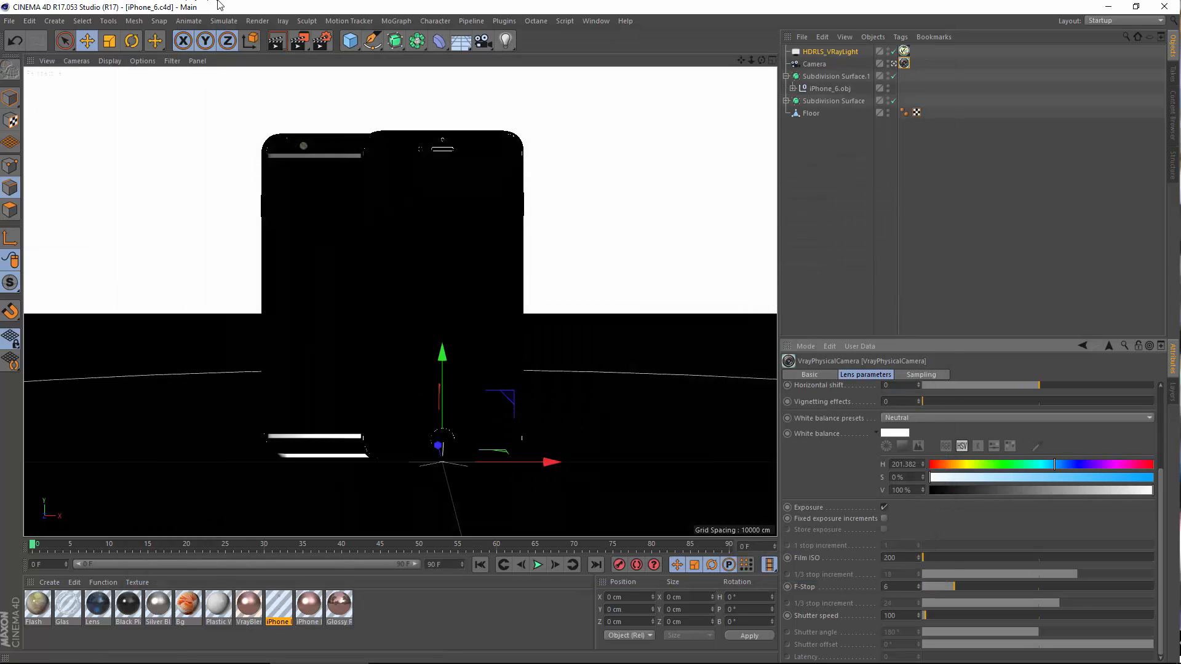
Relink the Lens material's missing Diffuse Layer 1 texture to Lens_tex.tif from the Chapter 13 - iPhone Product Shot folder, without making a project copy.
double_click(188, 606)
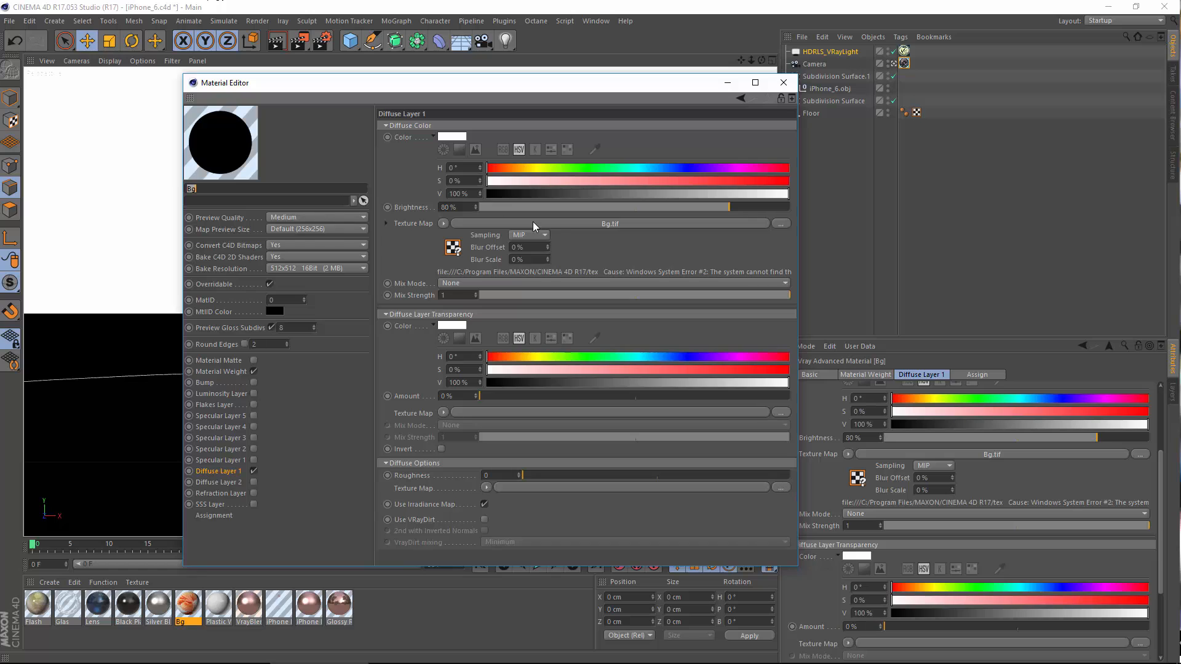
click(98, 609)
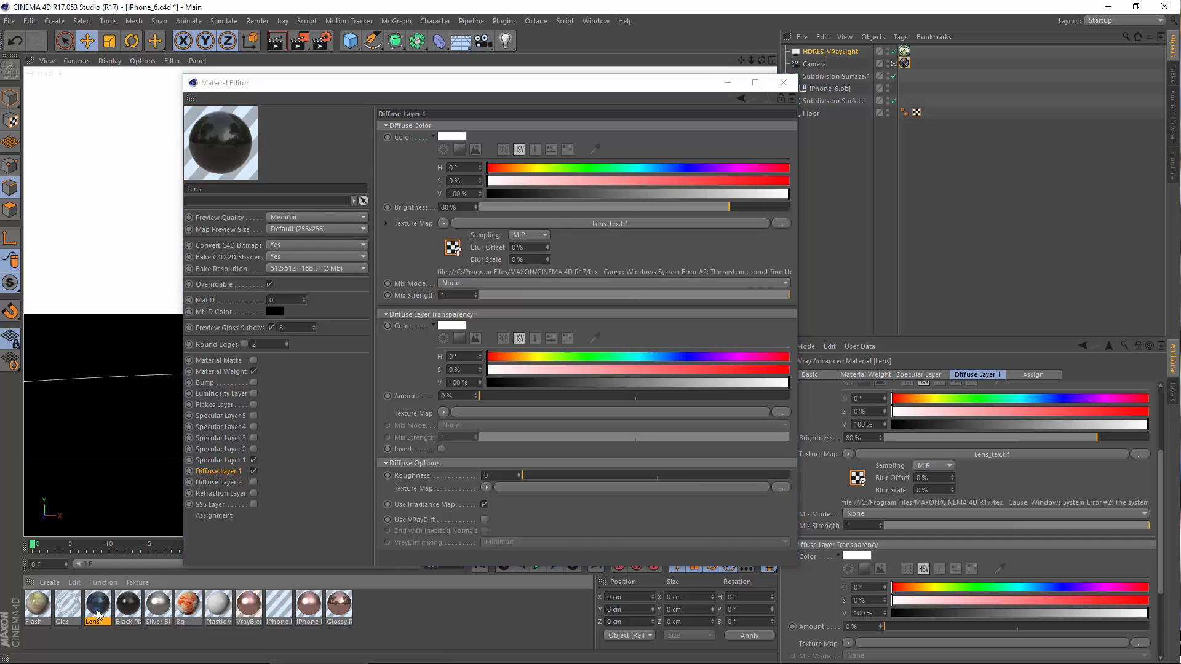
click(678, 225)
click(779, 229)
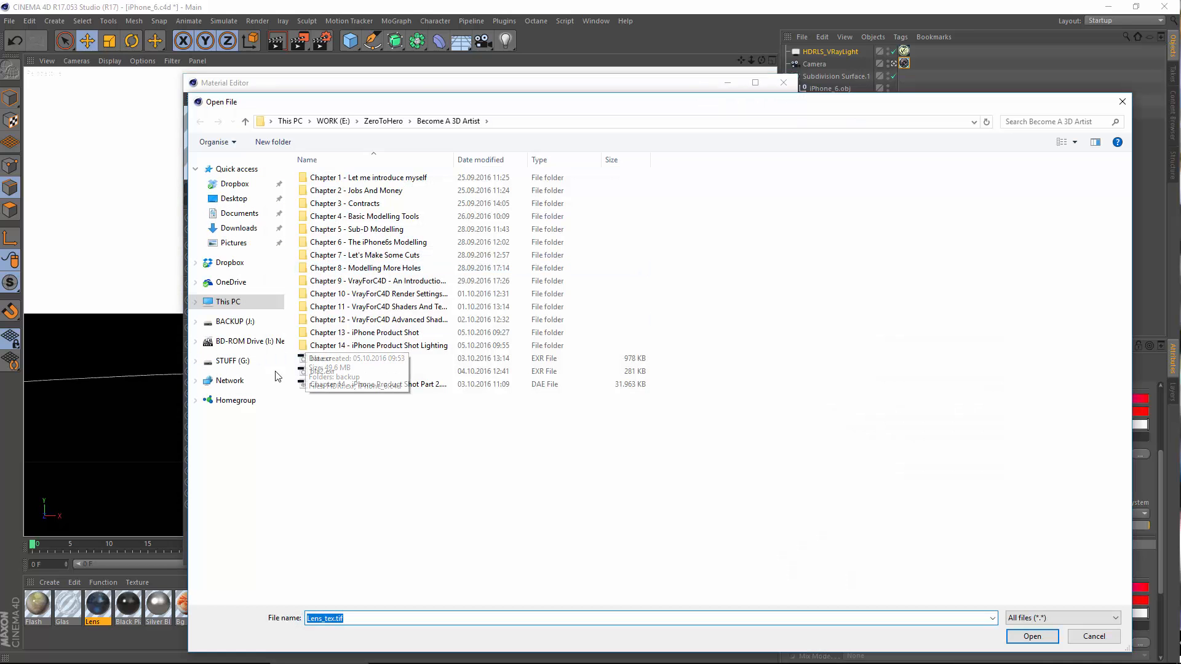
double_click(373, 345)
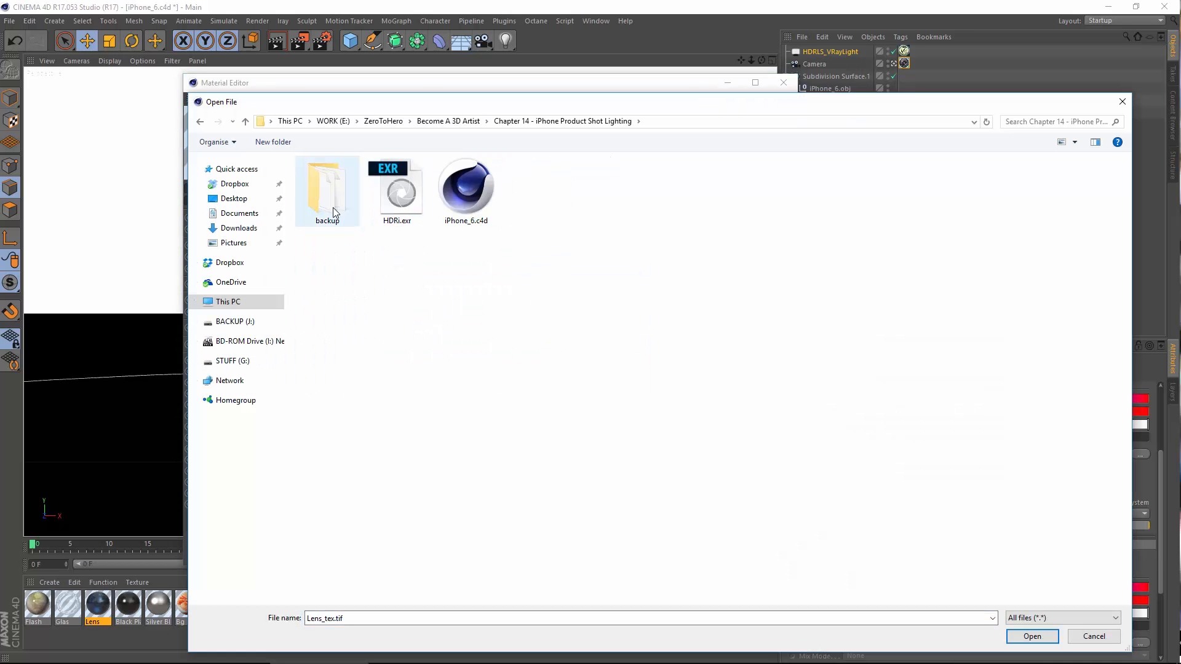
click(199, 121)
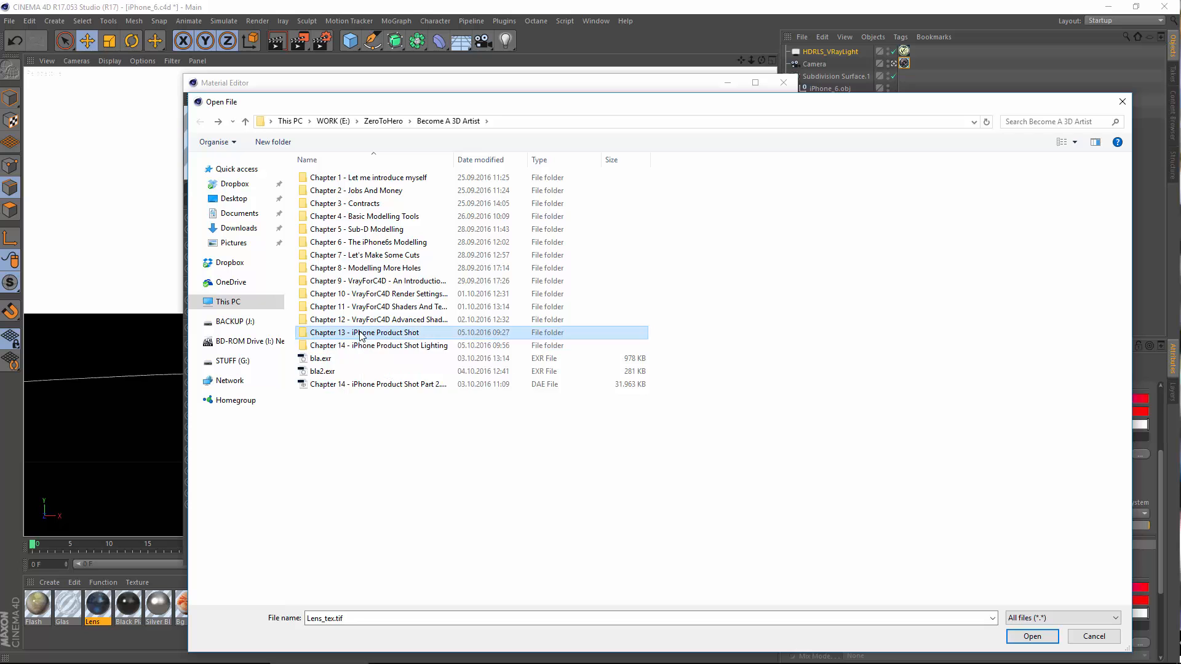
double_click(369, 332)
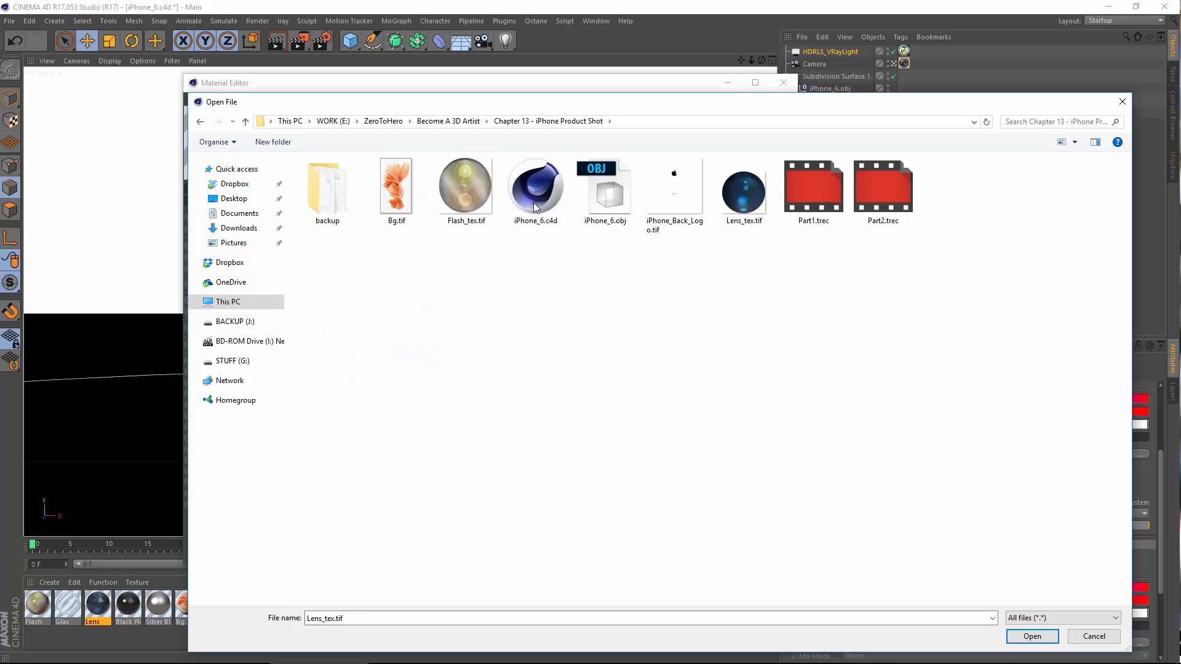
double_click(765, 205)
click(656, 382)
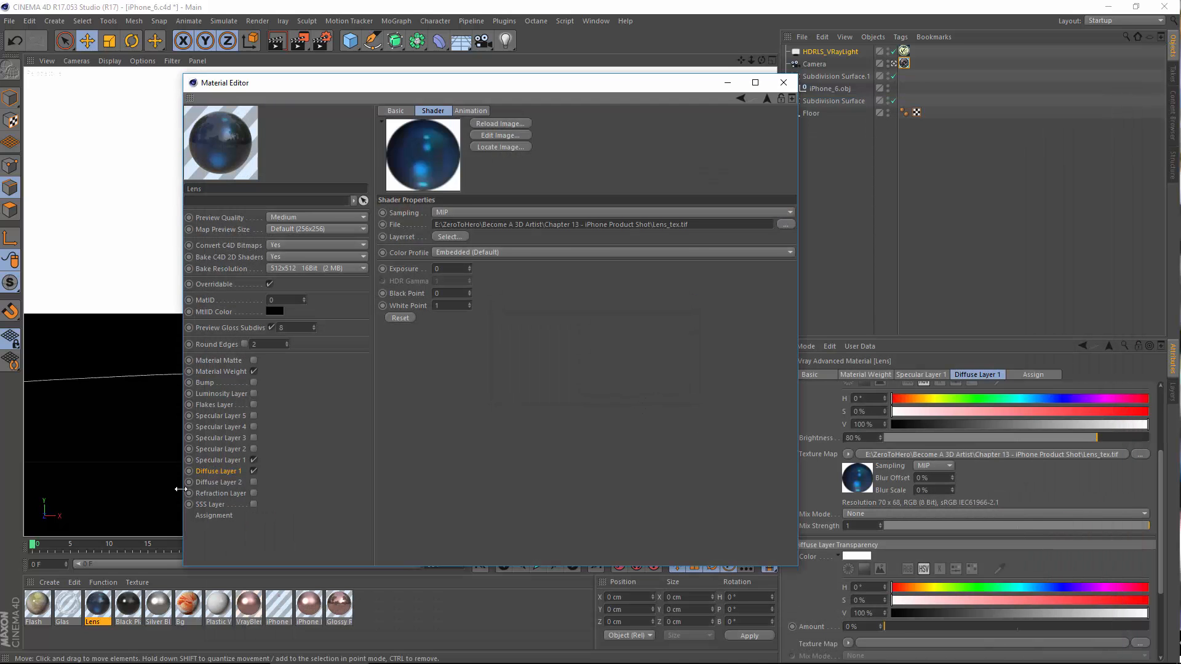
Relink the Flash material's missing diffuse texture to Flash_tex.tif from the Chapter 13 folder, without making a project copy.
click(38, 612)
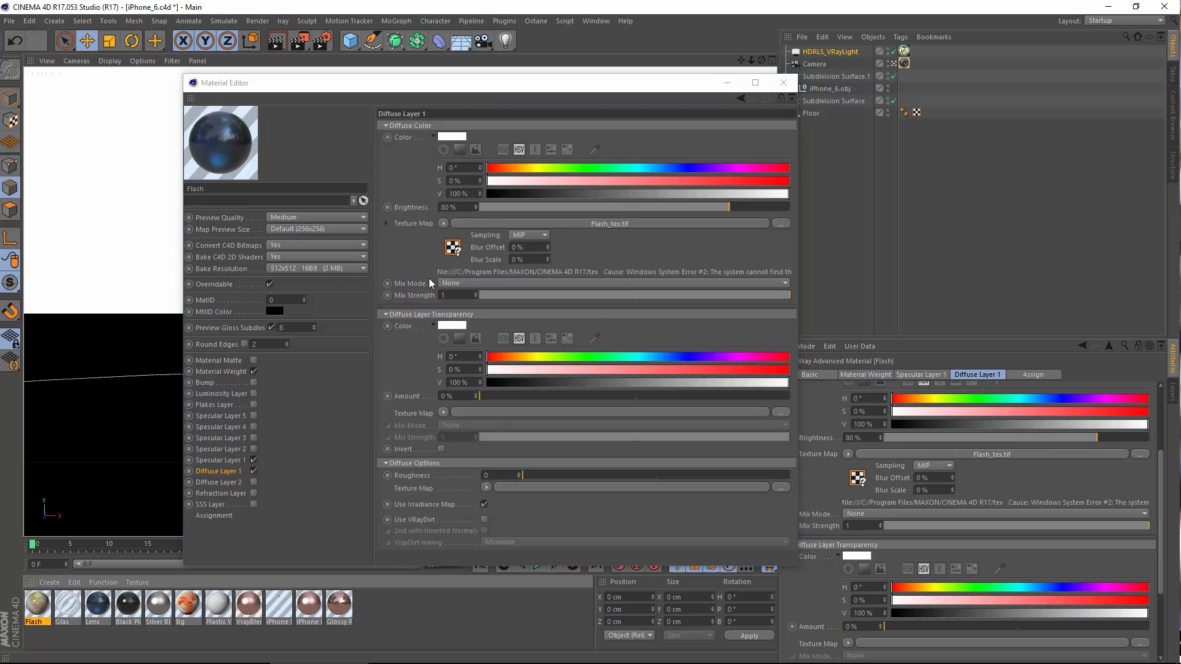
click(682, 235)
click(787, 226)
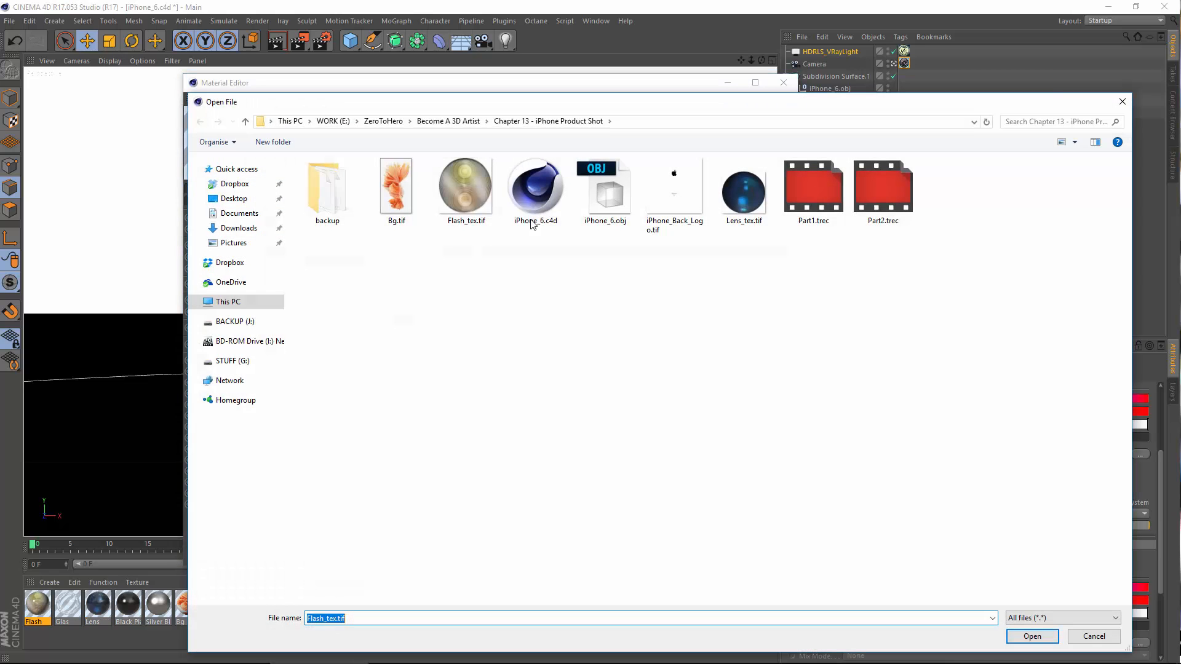
double_click(481, 188)
click(654, 391)
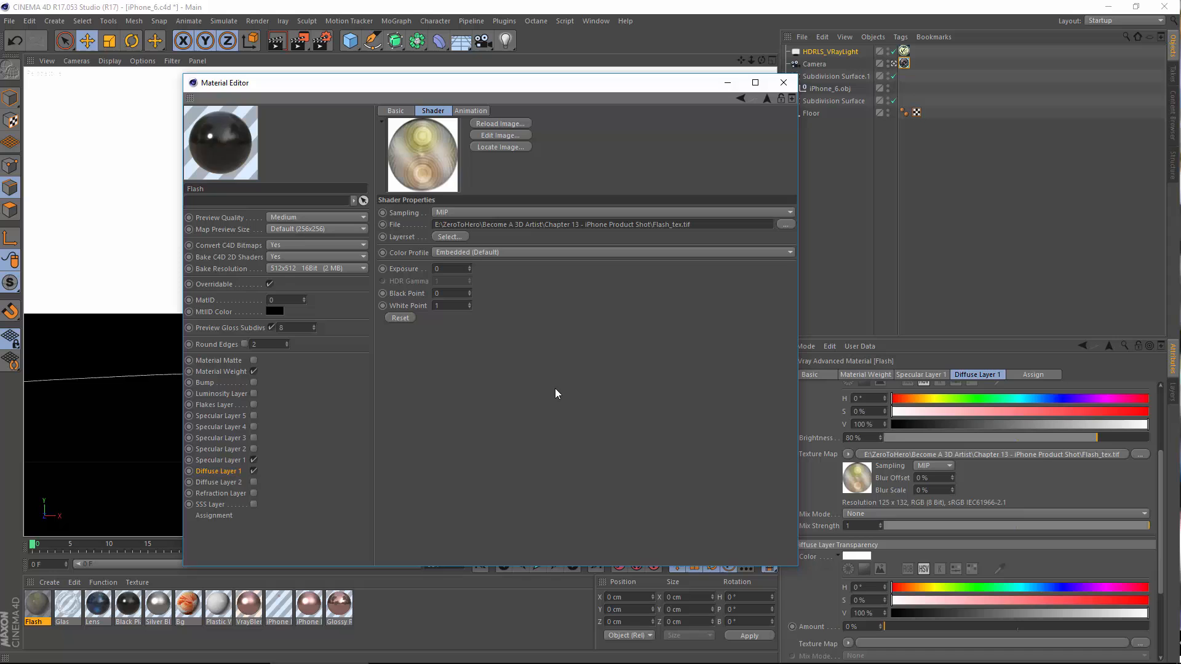
Relink the Bg material's missing diffuse texture to Bg.tif from the Chapter 13 folder, without making a project copy.
click(190, 603)
click(651, 225)
click(786, 225)
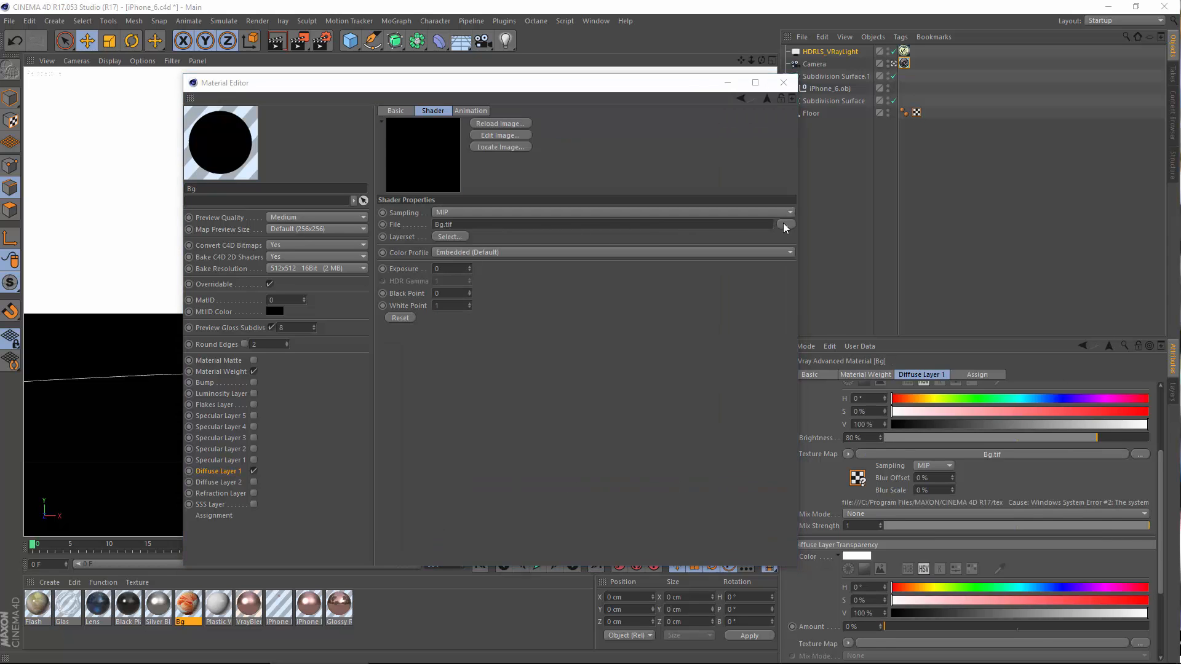
double_click(389, 187)
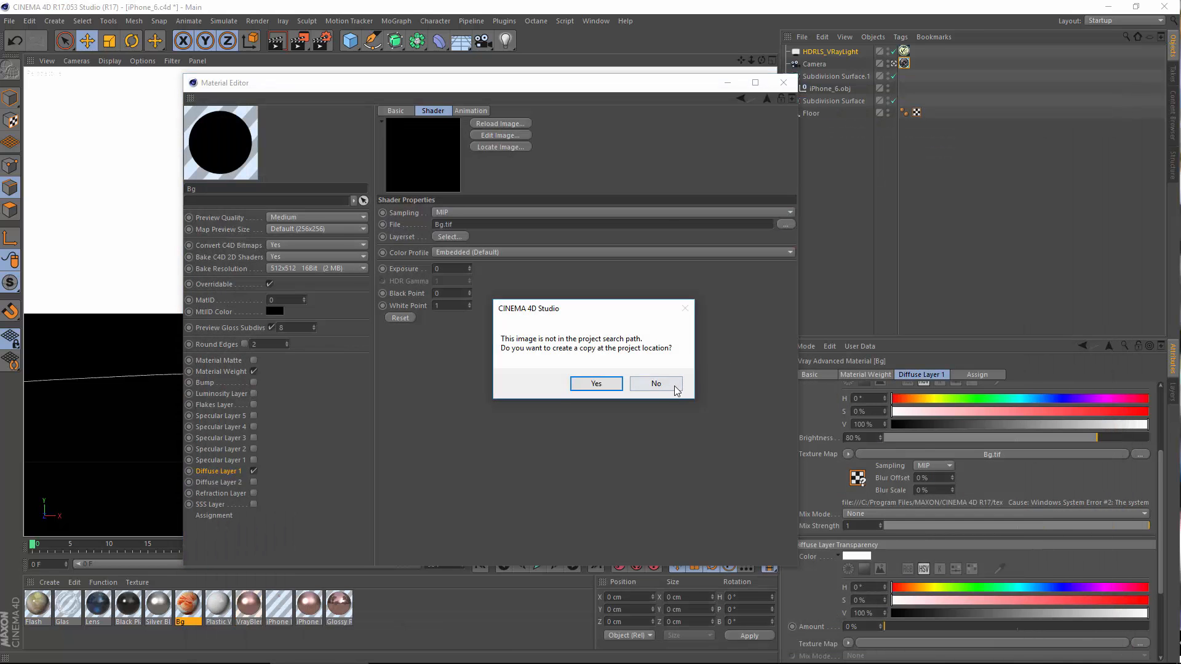
click(657, 384)
Check the file path of the bitmap in the iPhone Logo material's Diffuse Layer 1.
click(279, 612)
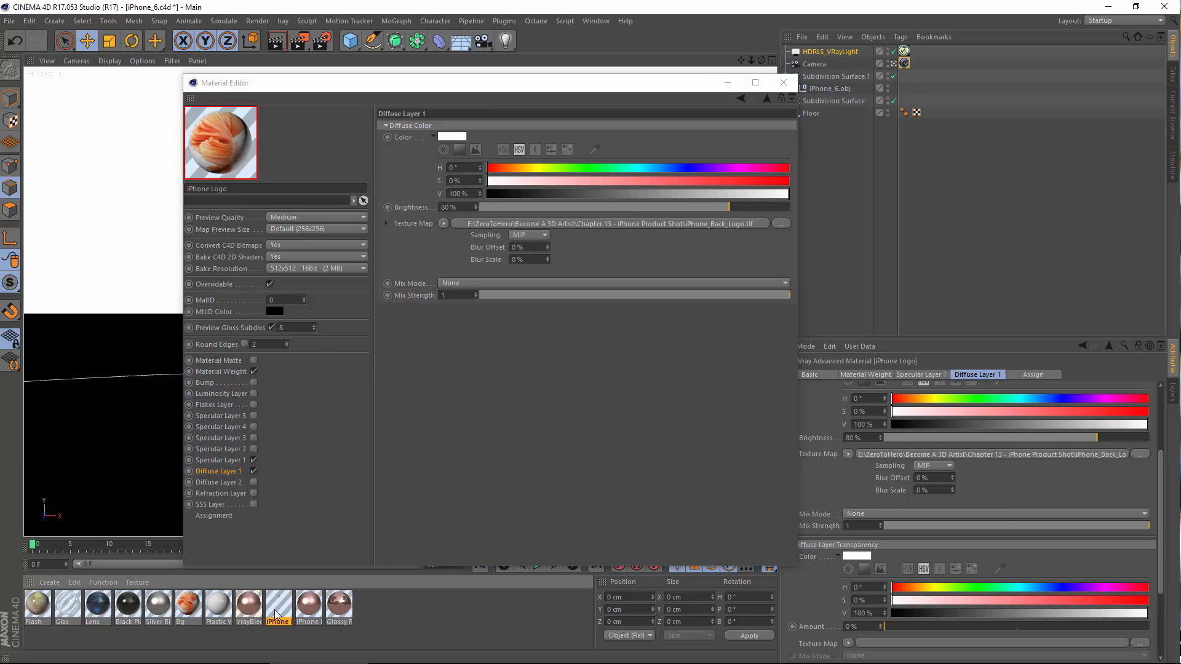
click(631, 225)
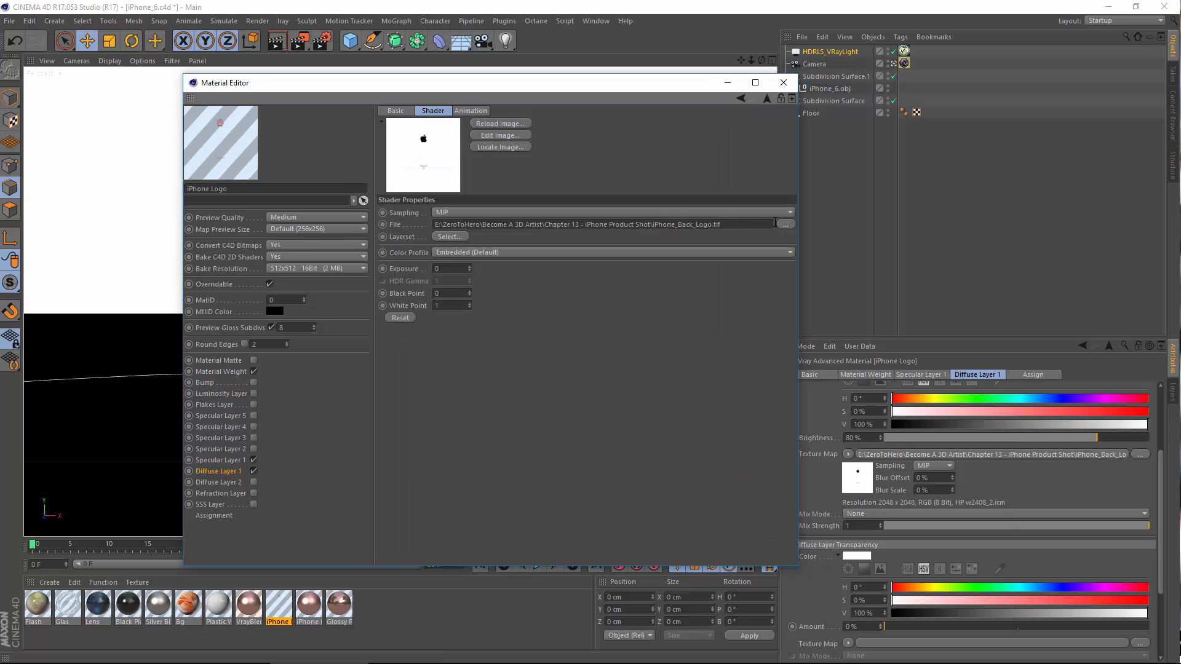
Relink the iPhone Logo material's Diffuse Layer 1 bitmap to iPhone_Back_Logo.tif from the Chapter 13 folder, without making a project copy.
click(785, 224)
double_click(676, 192)
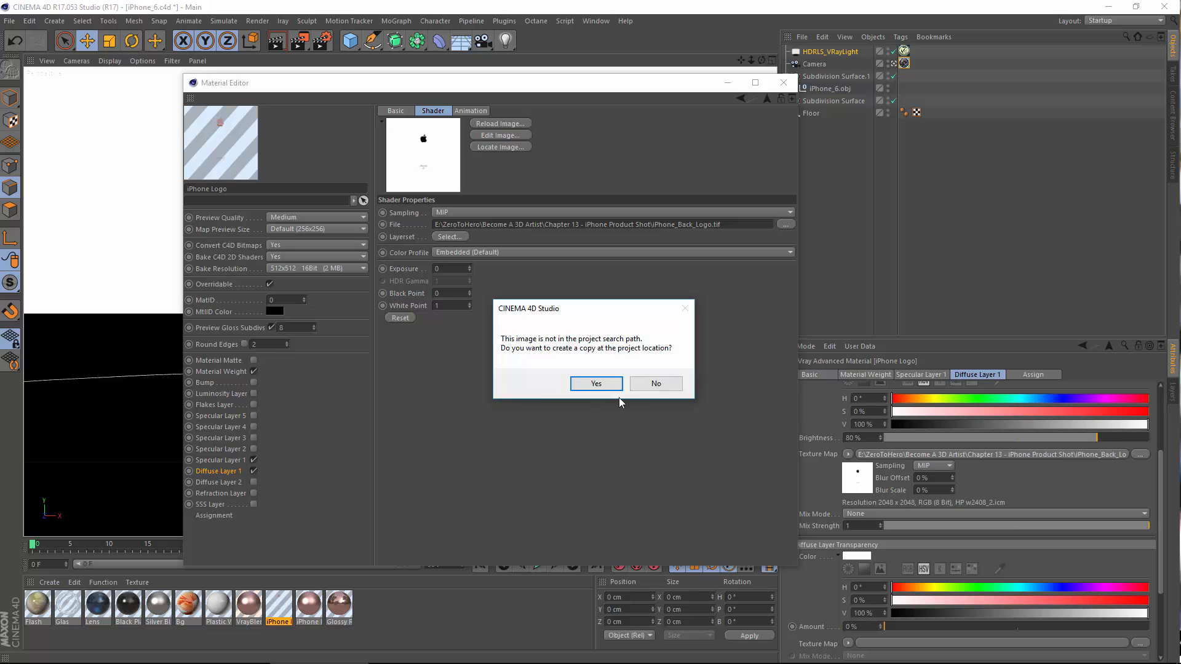
click(674, 384)
Relink the iPhone Logo material's Material Weight color map to iPhone_Back_Logo.tif, without making a project copy, and close the material editor.
click(222, 372)
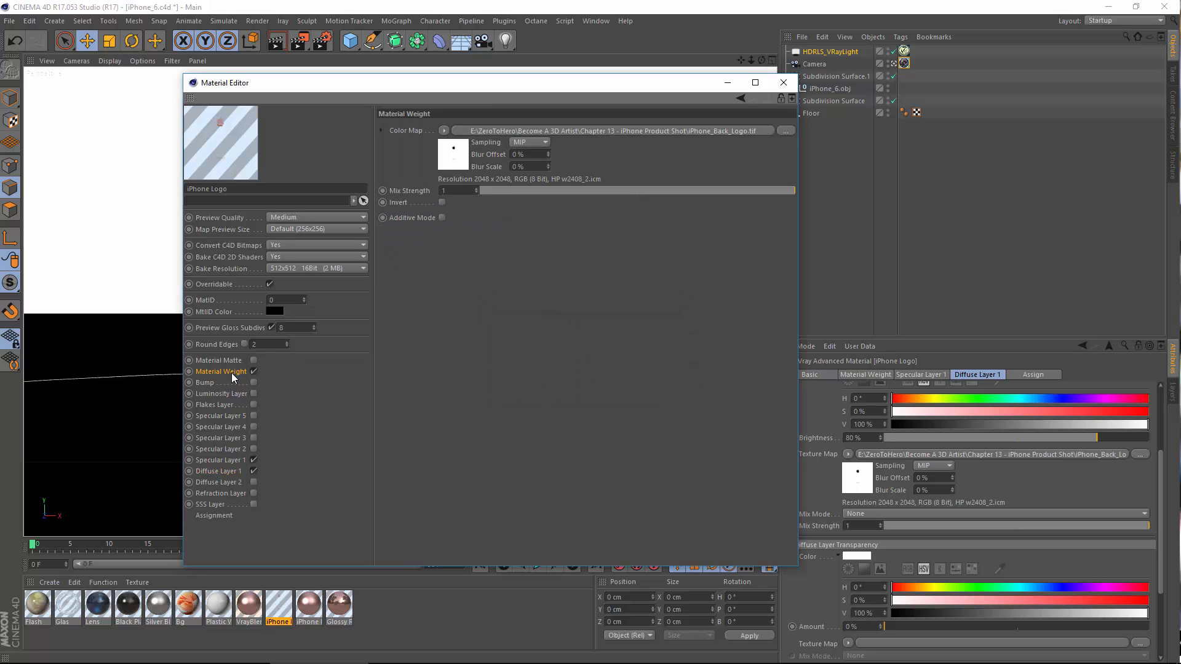
click(658, 131)
click(786, 224)
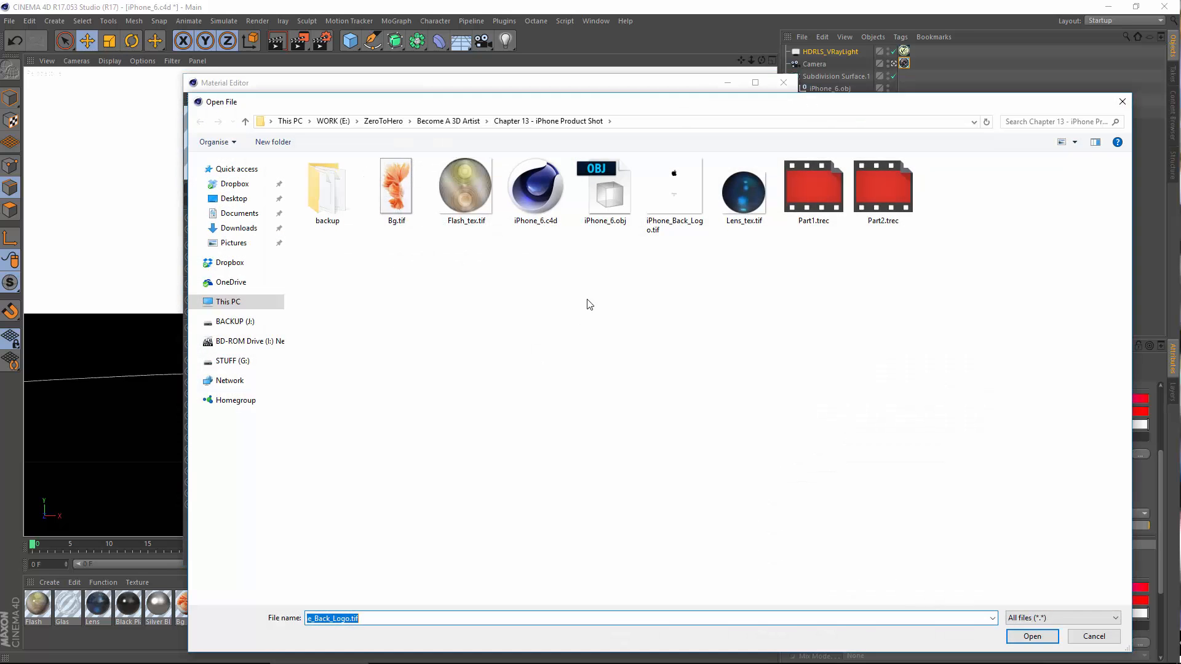
double_click(673, 192)
click(655, 386)
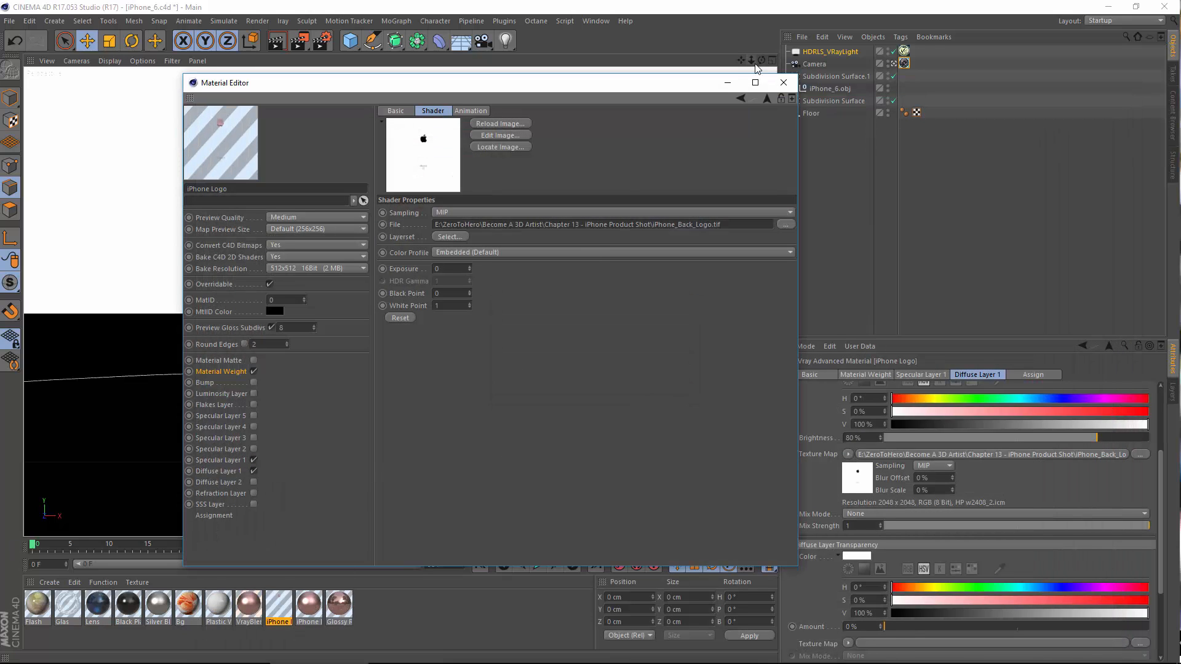
click(783, 82)
Render the scene to the Picture Viewer and compare the new render with the previous one in the history.
click(257, 21)
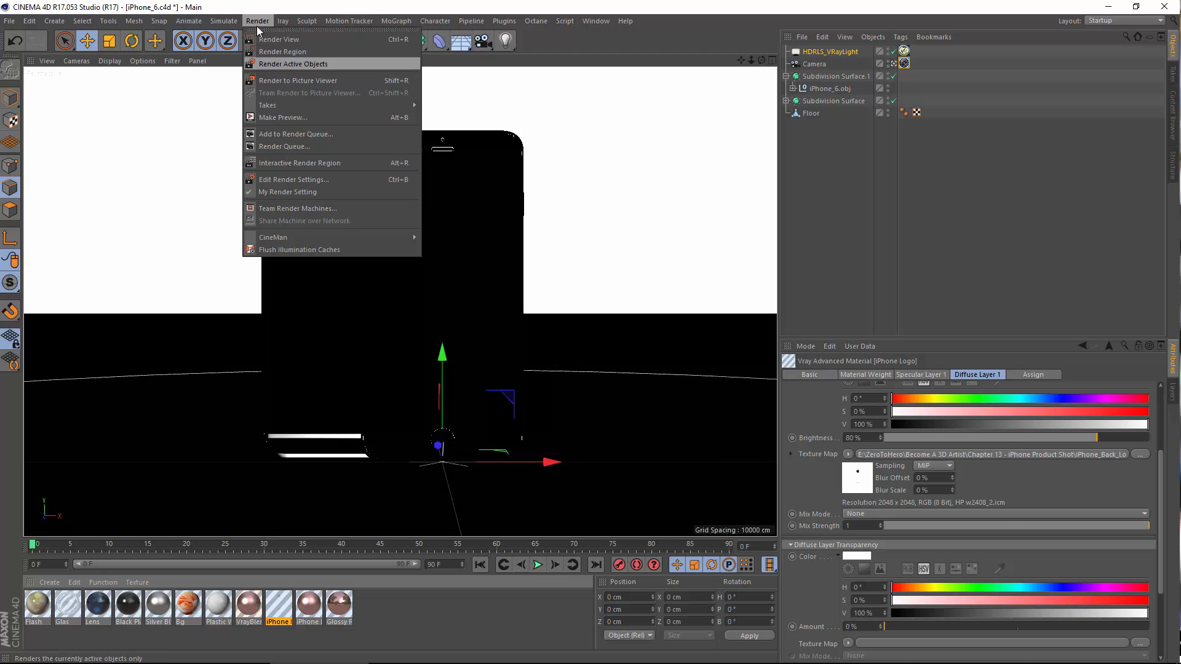
click(285, 81)
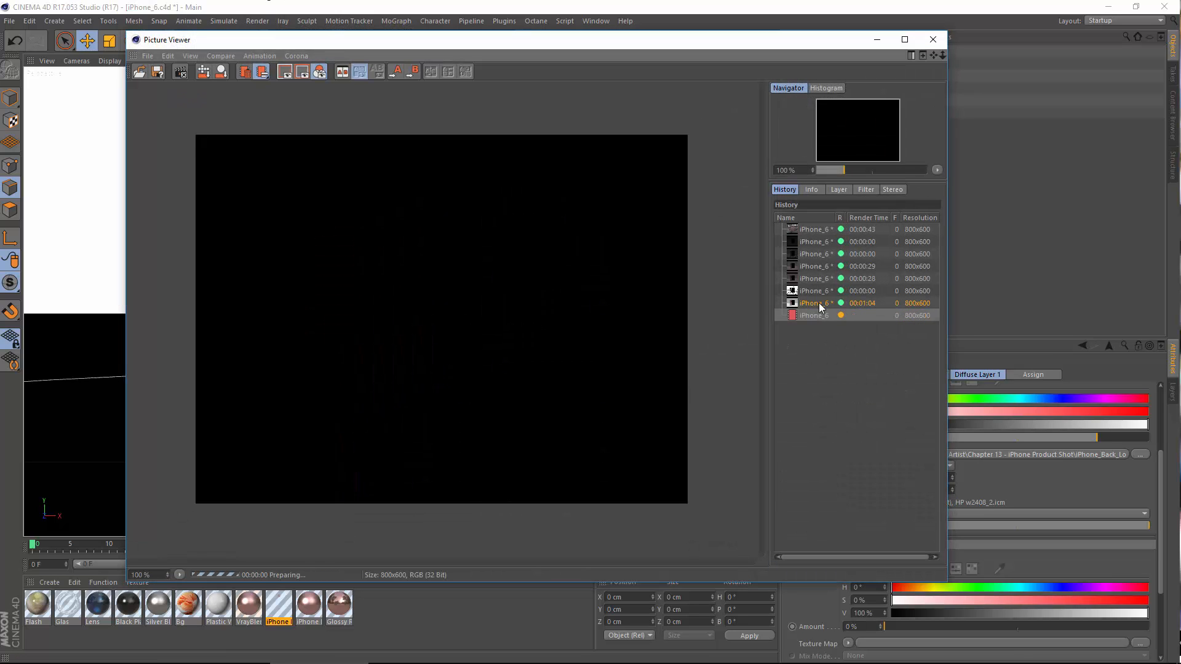
click(818, 302)
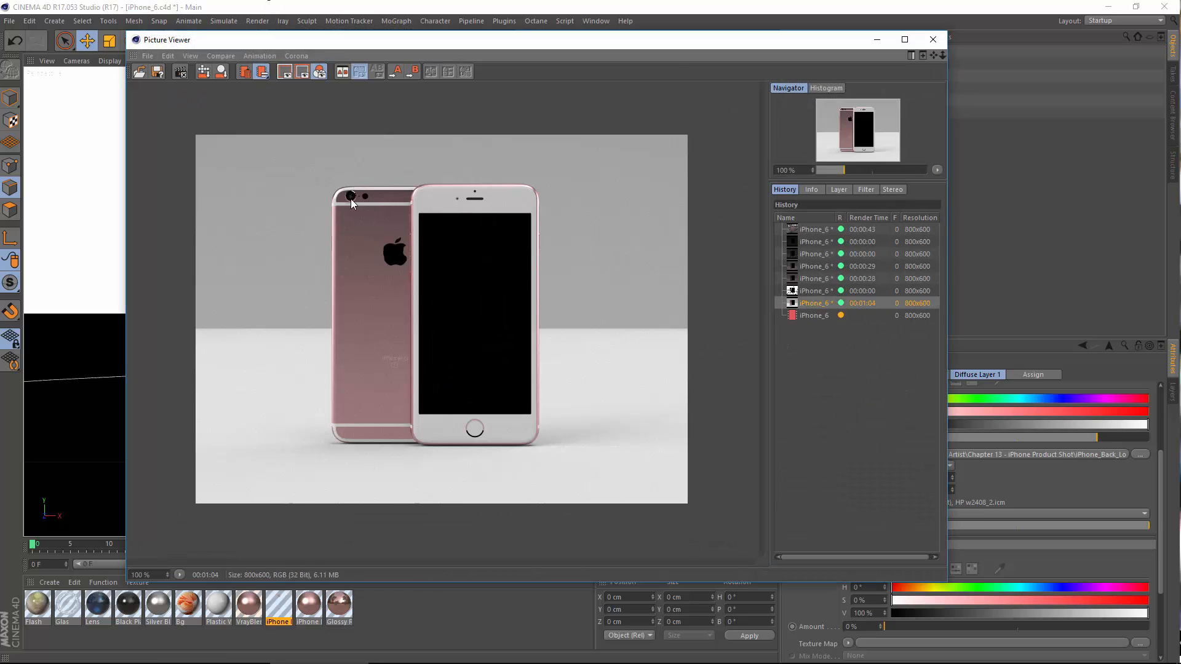
scroll(293, 273, up, 1)
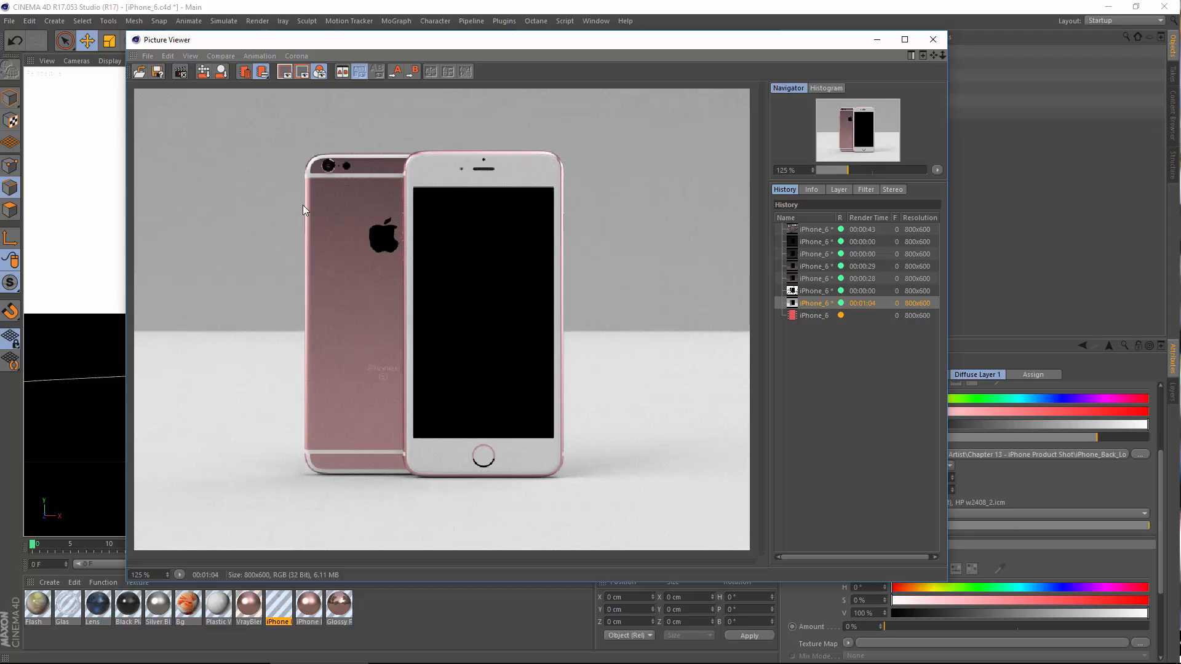
scroll(484, 337, down, 1)
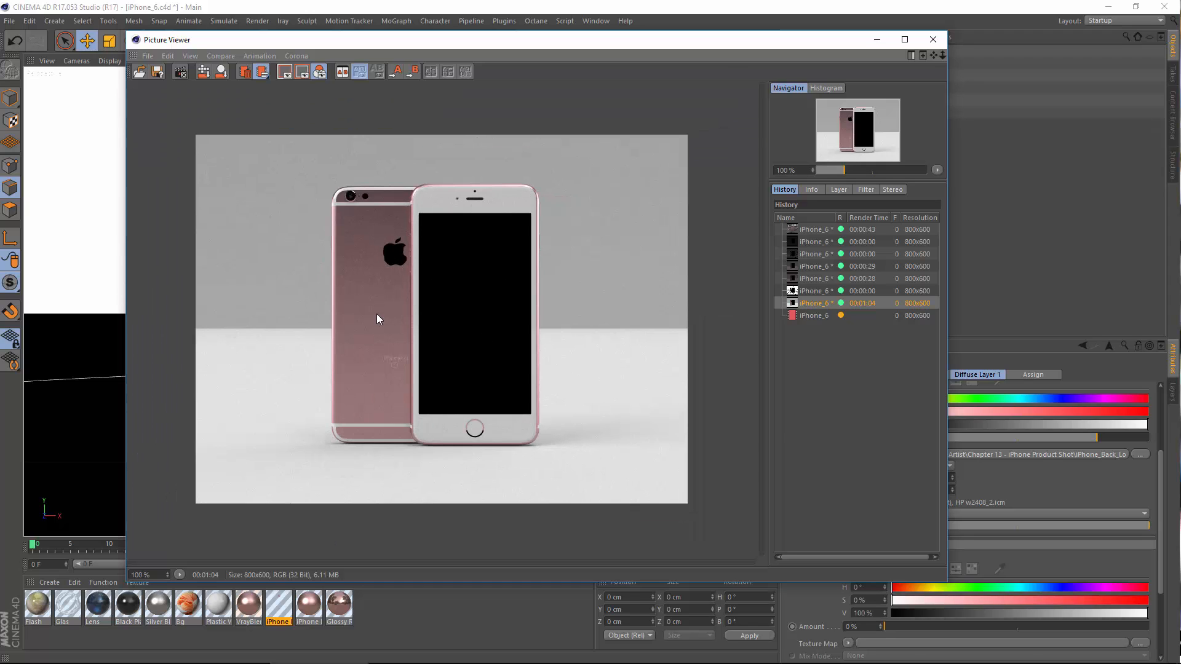
click(803, 314)
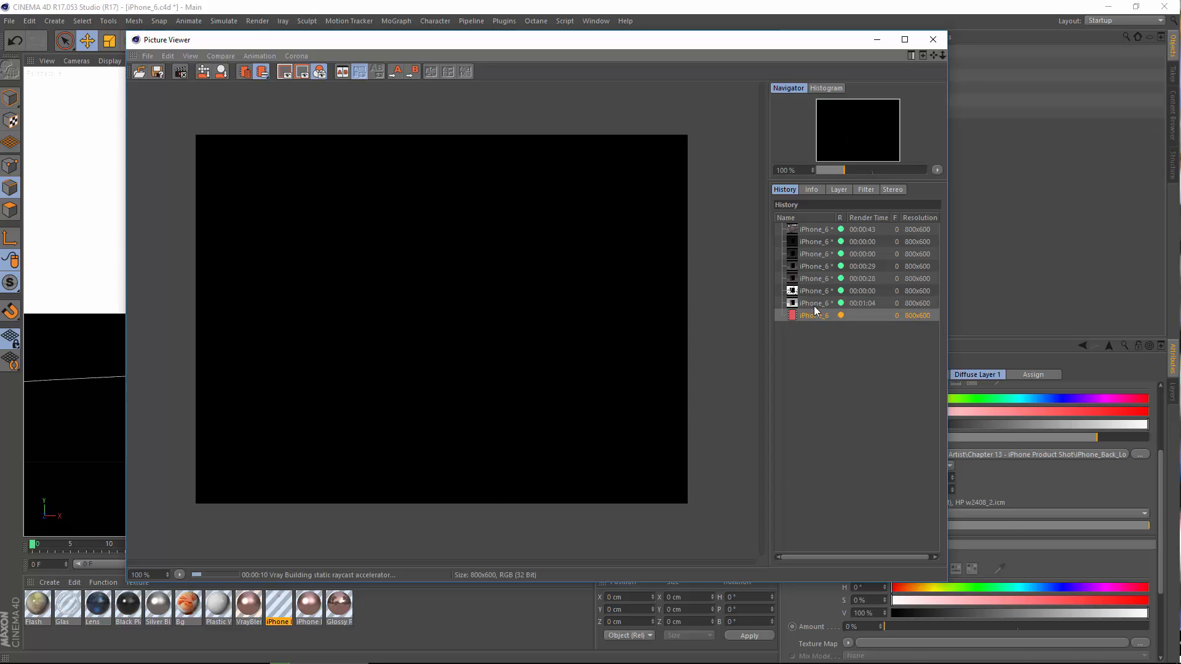
click(814, 305)
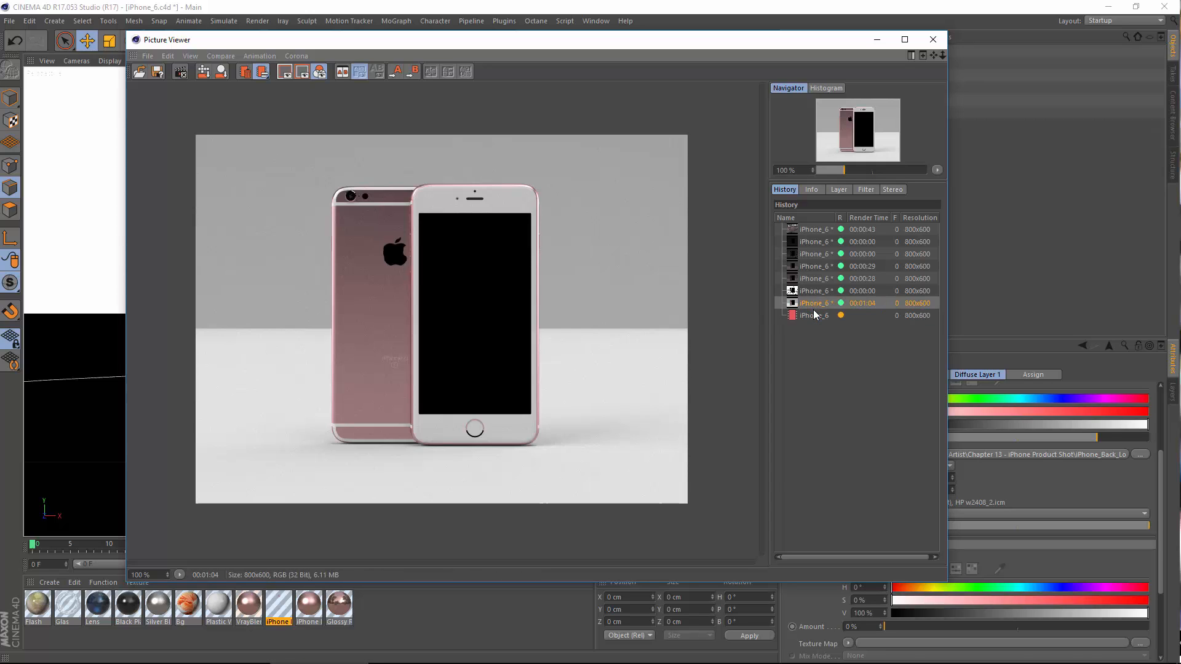
click(814, 312)
click(819, 303)
click(816, 311)
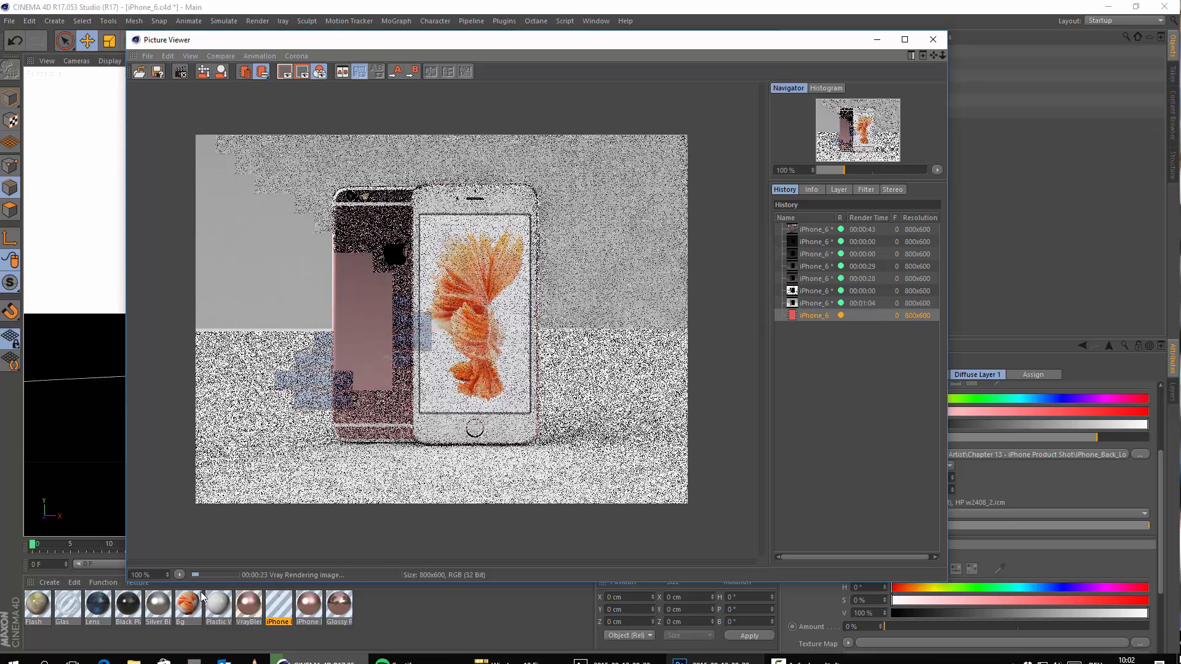
Stop the running render and enable Specular Layer 1 on the Bg material.
click(189, 607)
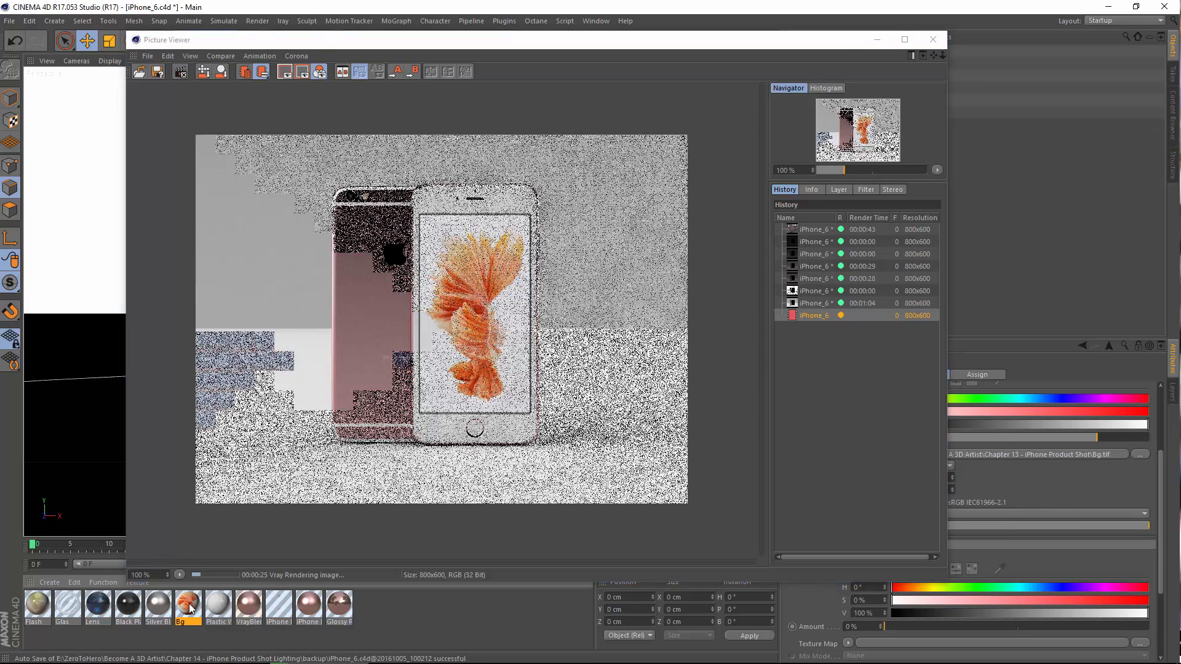
double_click(189, 607)
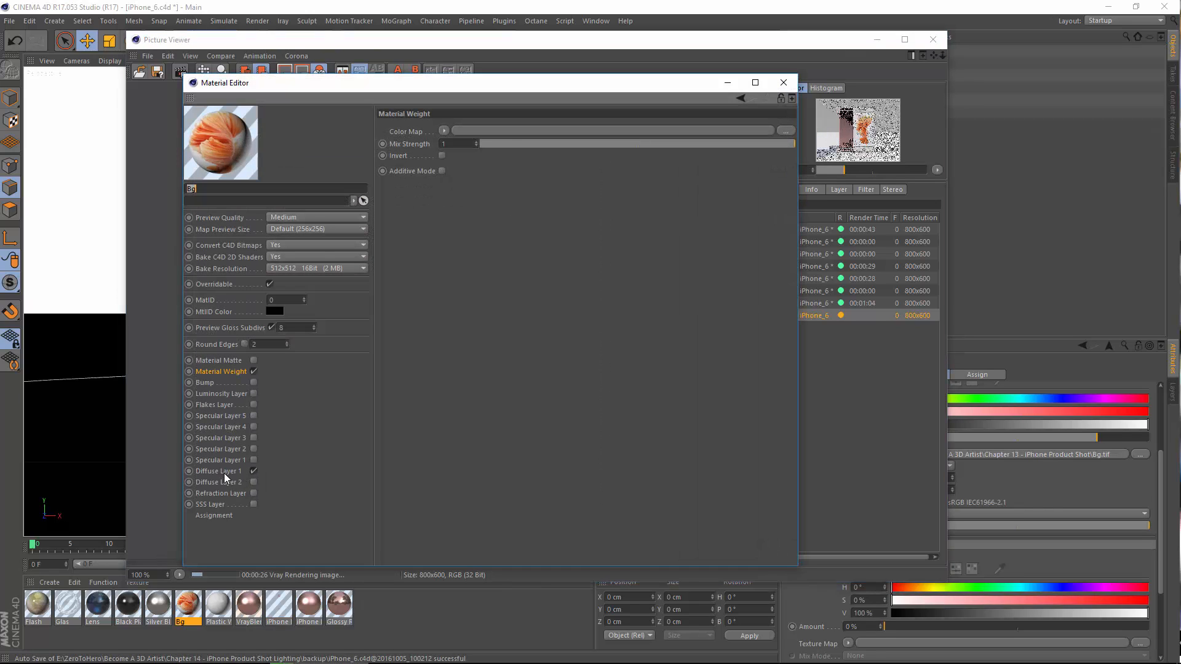
click(224, 474)
click(728, 82)
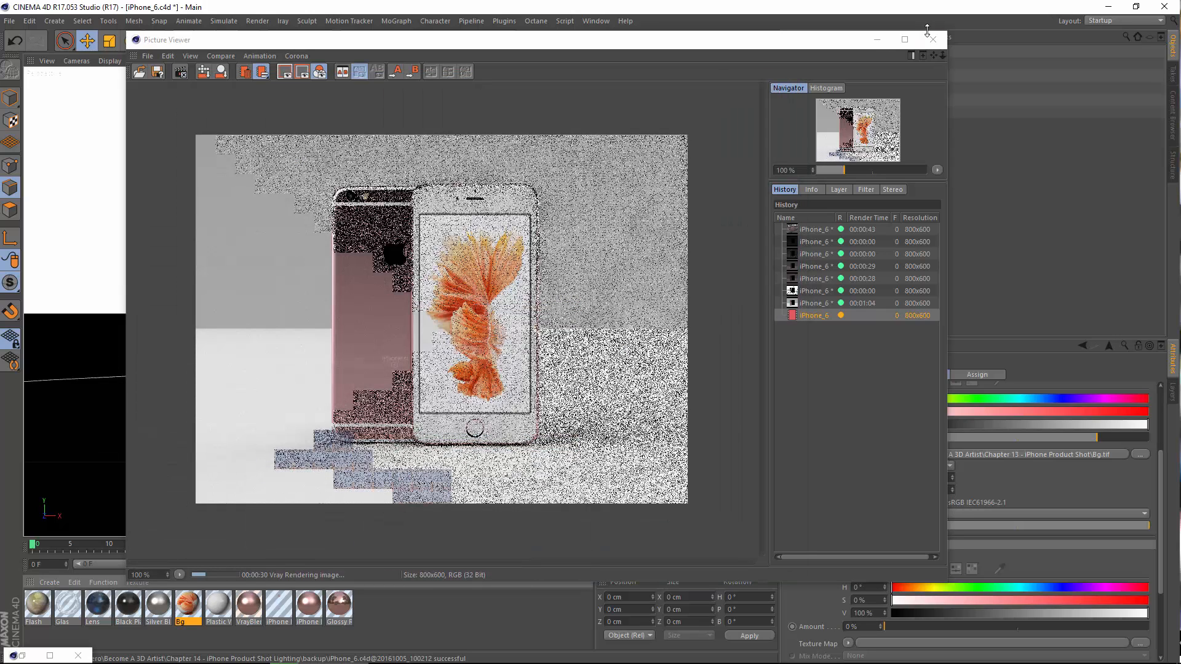
click(933, 39)
click(598, 386)
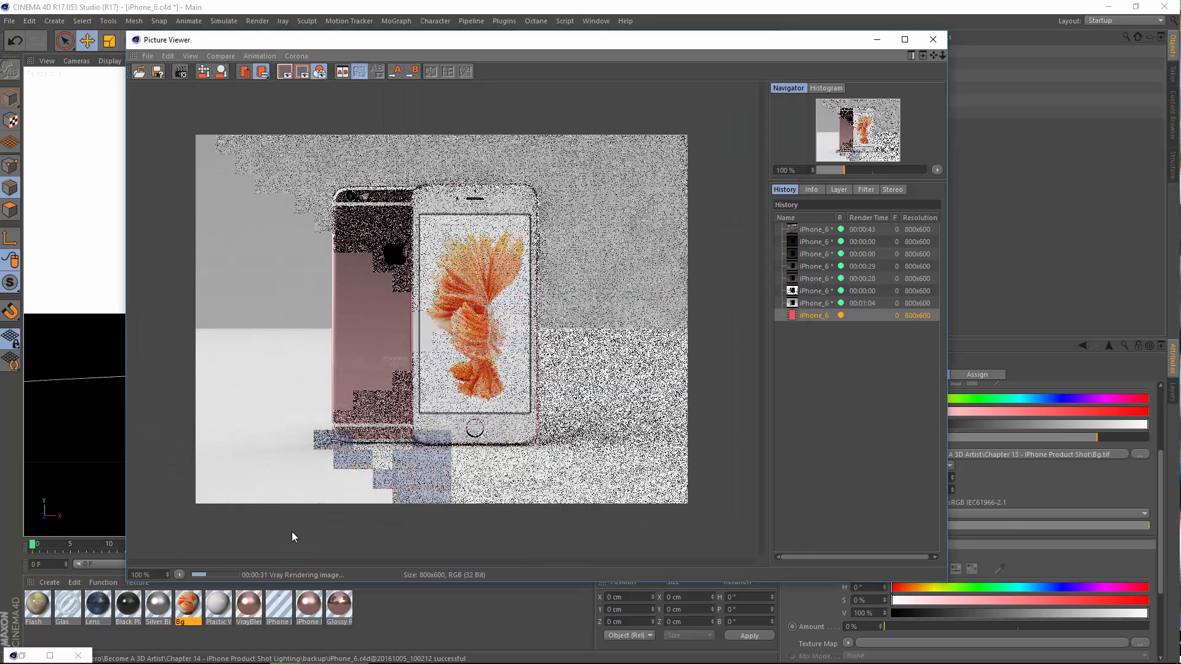
click(49, 656)
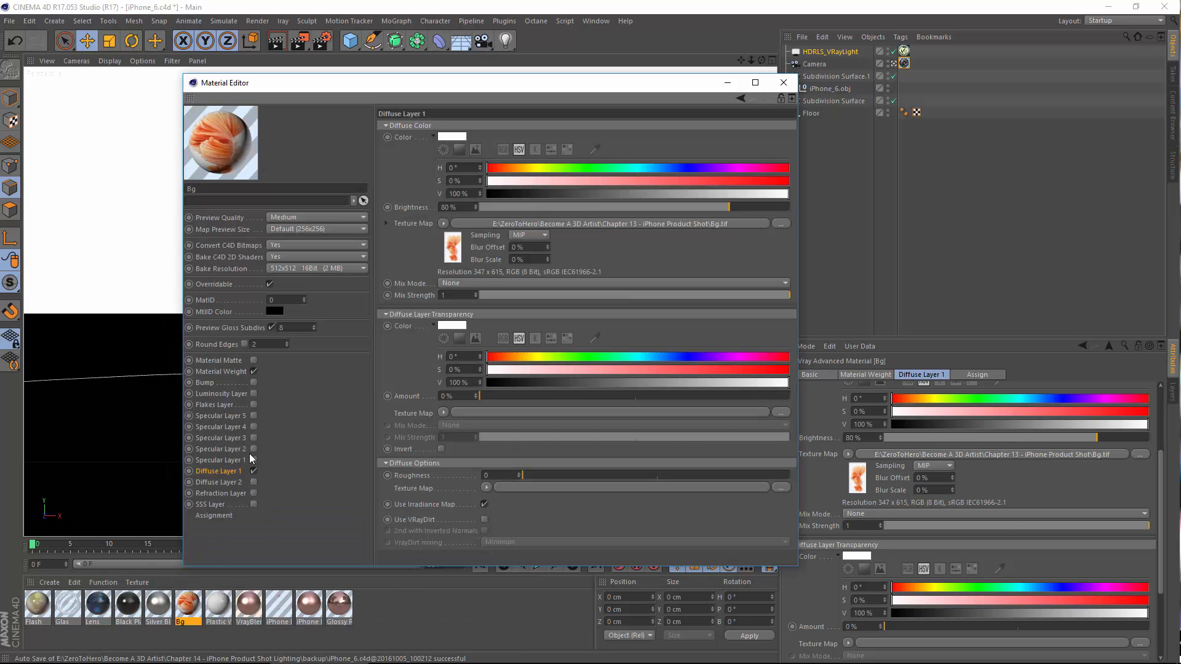
click(253, 461)
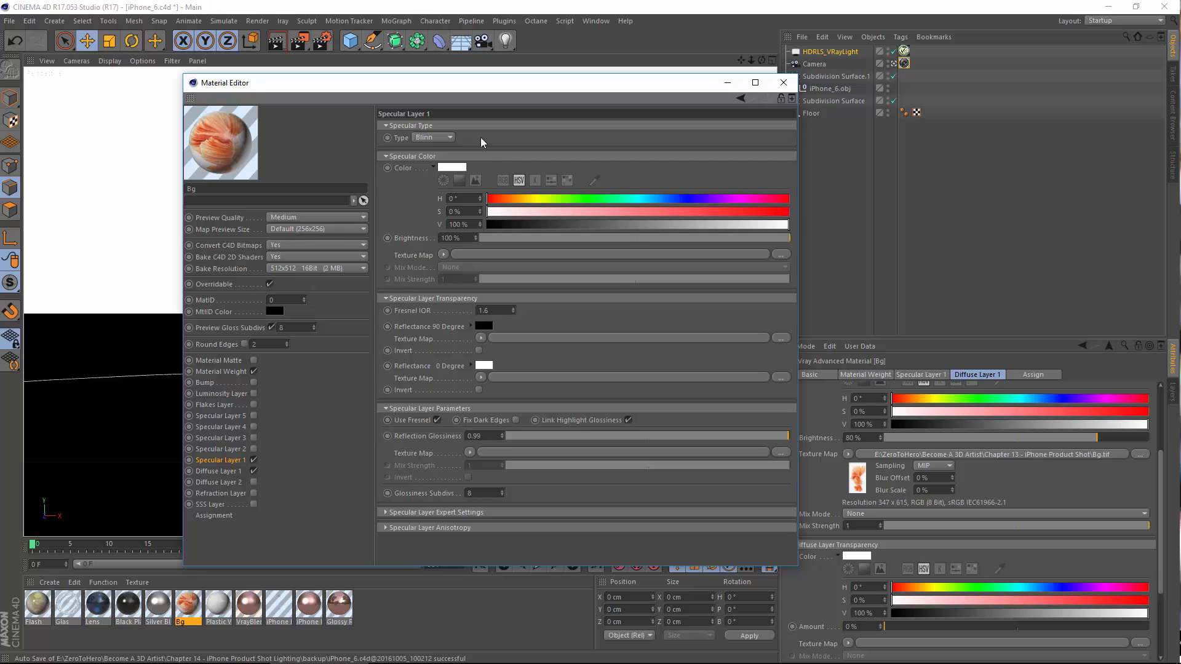
click(784, 82)
Render the scene to the Picture Viewer again with the glossy Bg material and compare it with the earlier renders in the history.
click(257, 20)
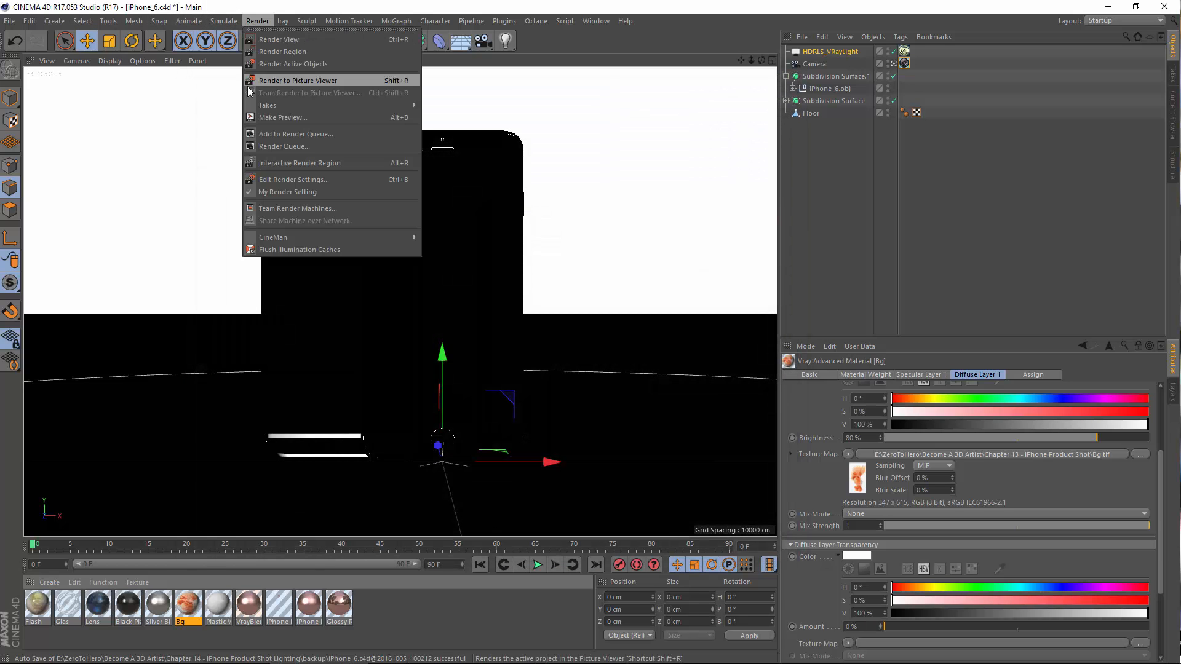
click(267, 85)
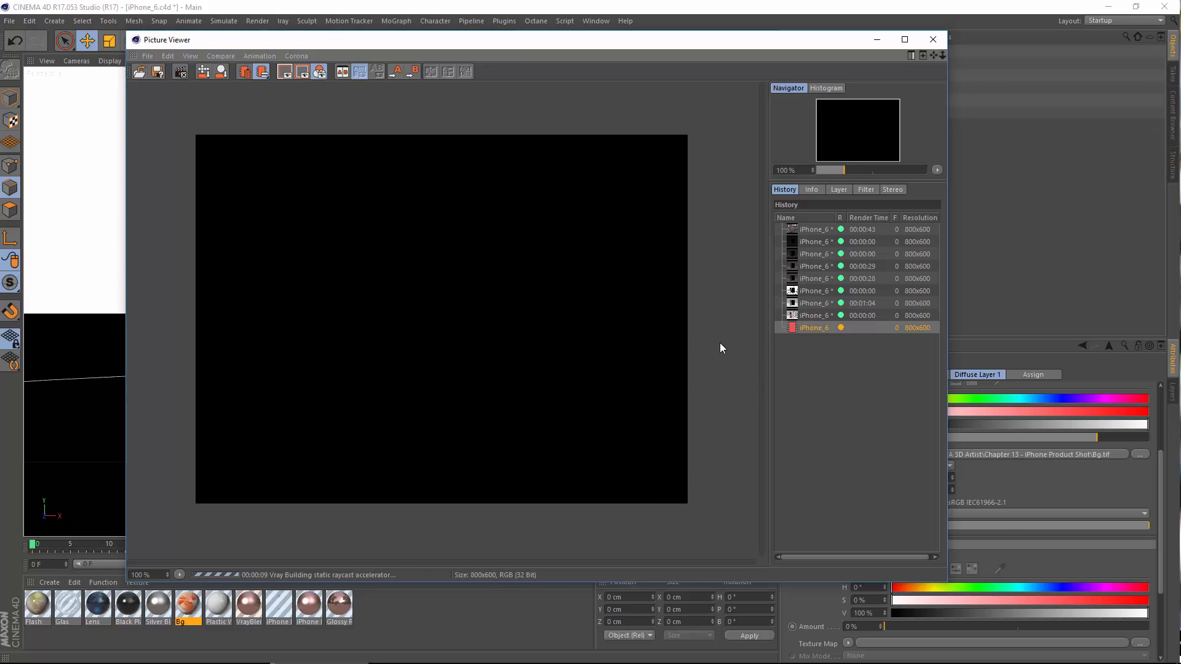
click(813, 316)
click(821, 302)
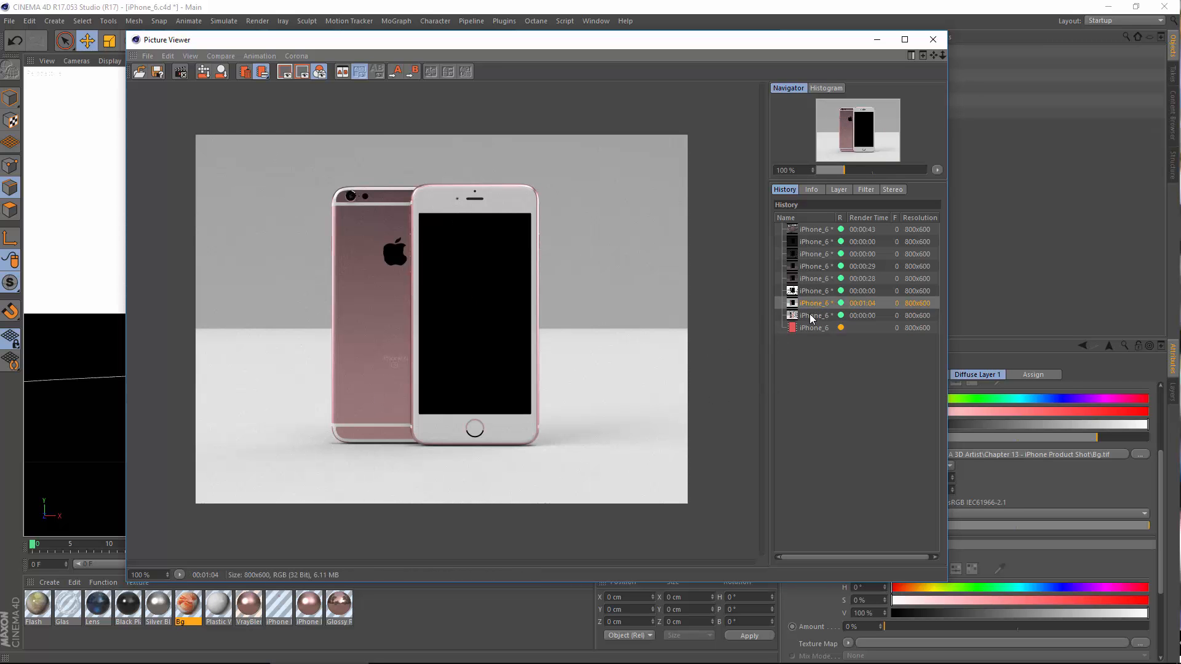
click(809, 314)
click(814, 304)
click(817, 324)
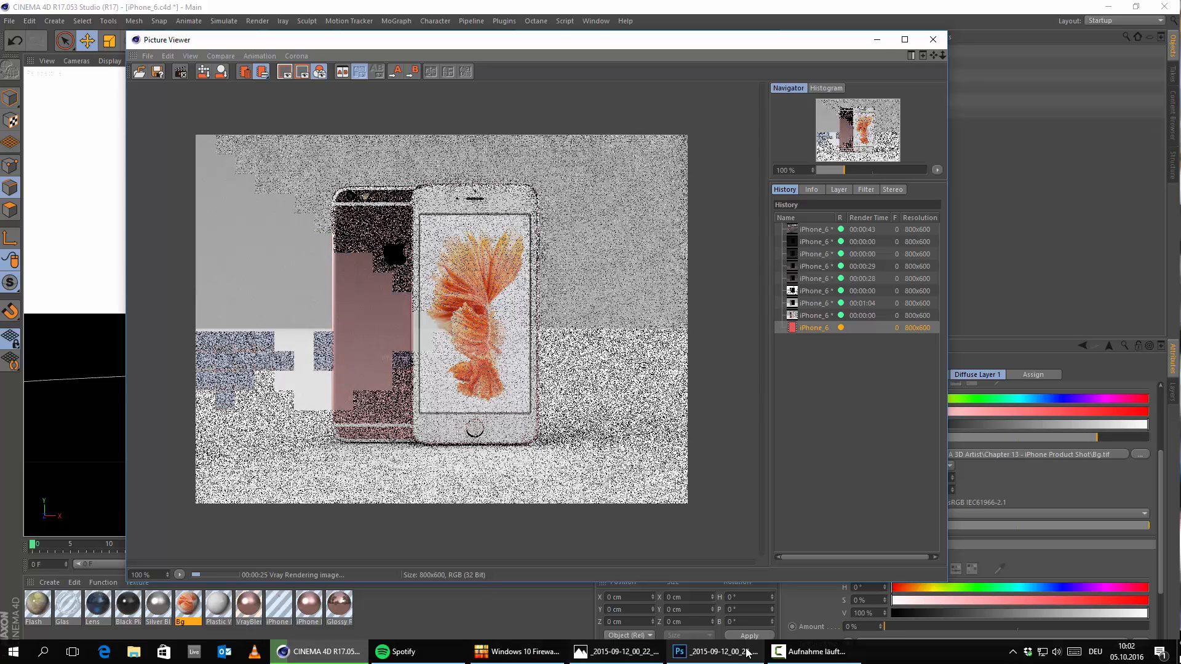
Compare the reference photo with the finished render, examining the phone's lens, flash and back lettering up close.
click(623, 655)
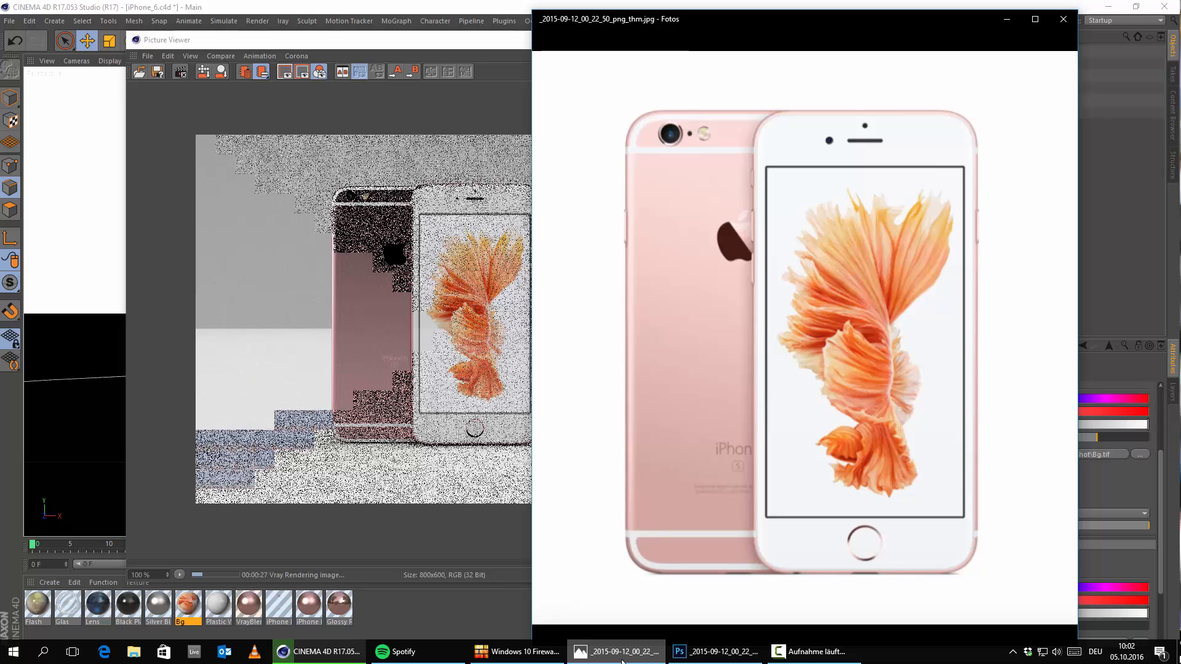
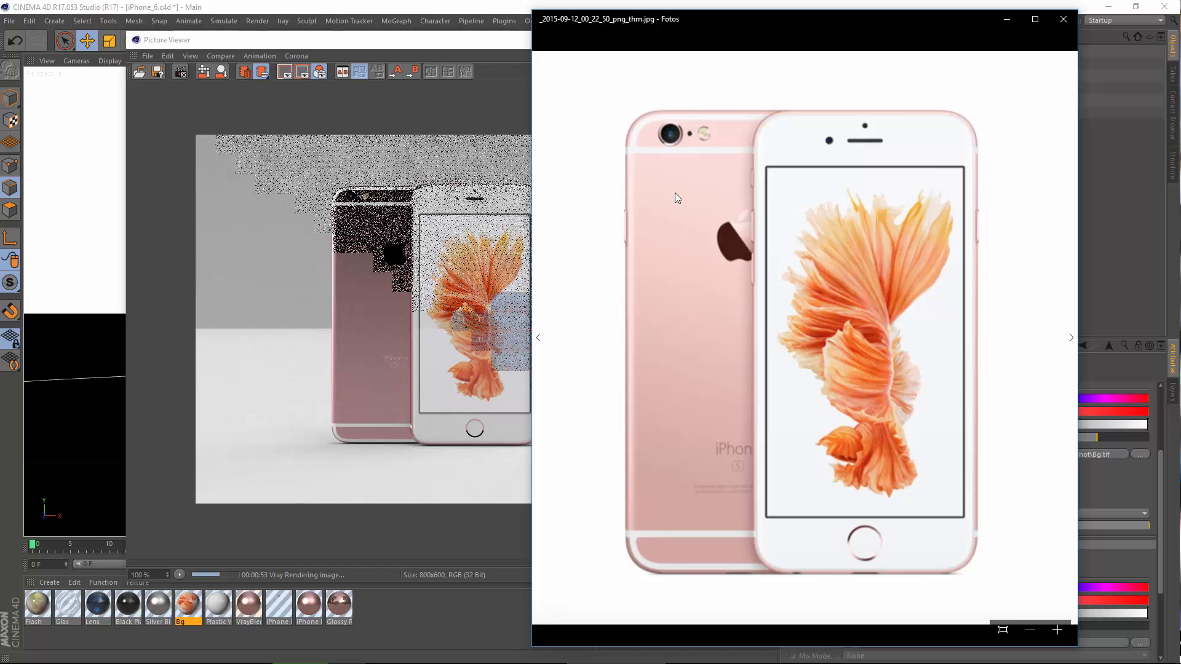
click(1063, 19)
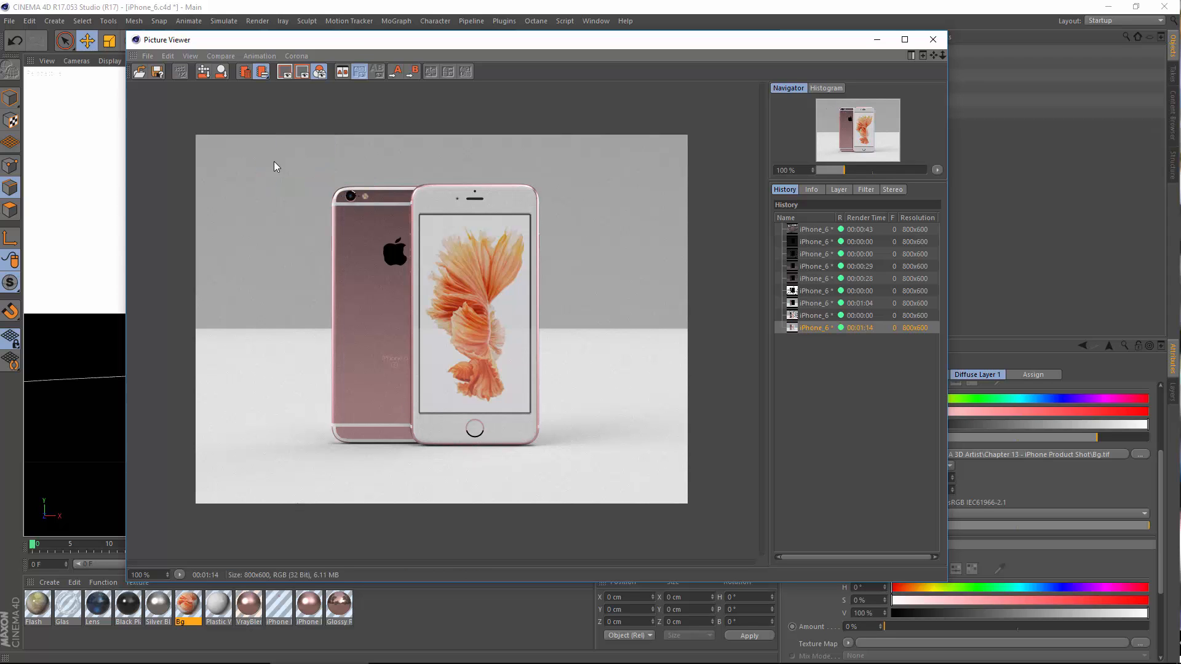
scroll(318, 178, up, 3)
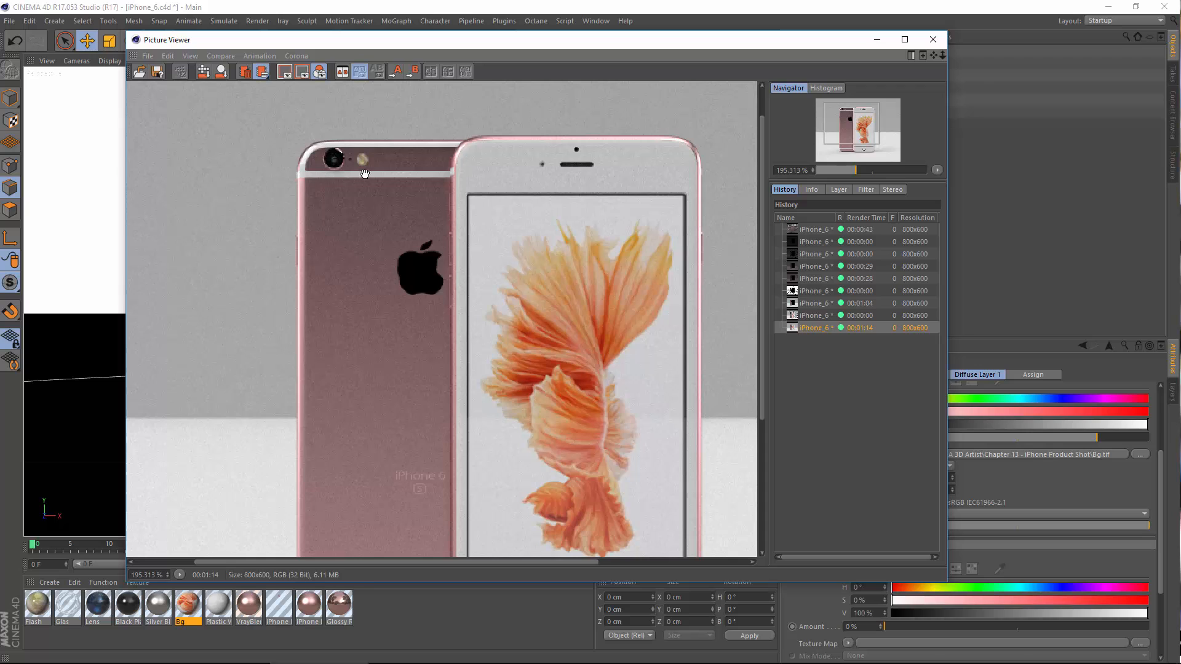
scroll(339, 169, down, 3)
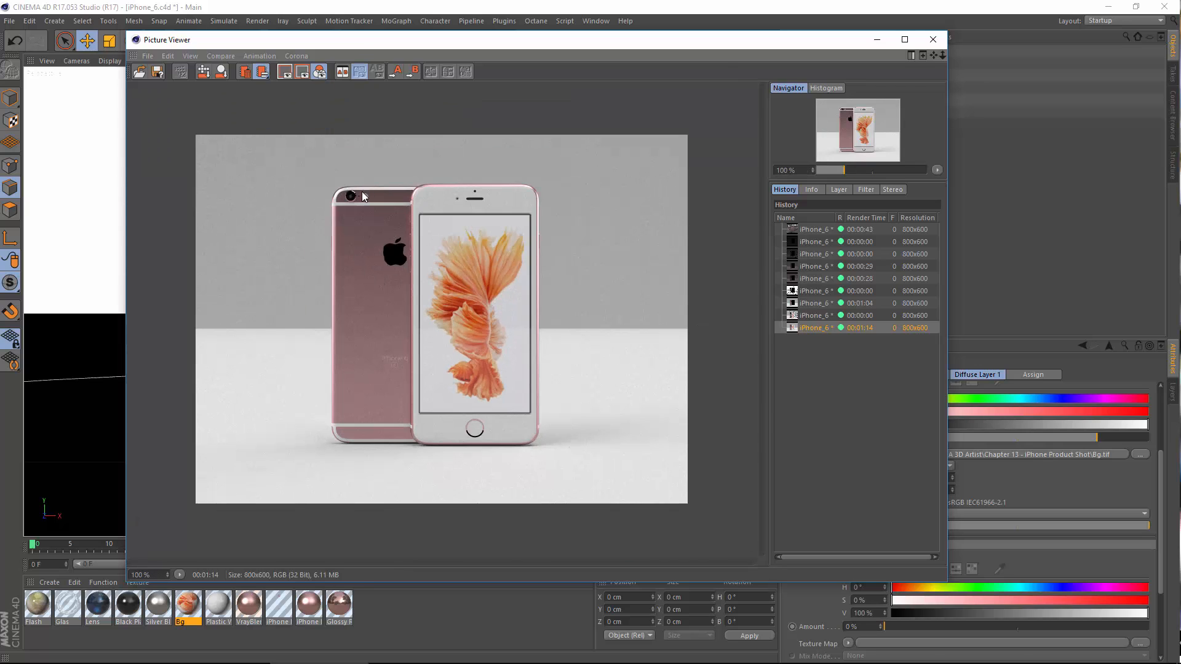
scroll(376, 248, up, 1)
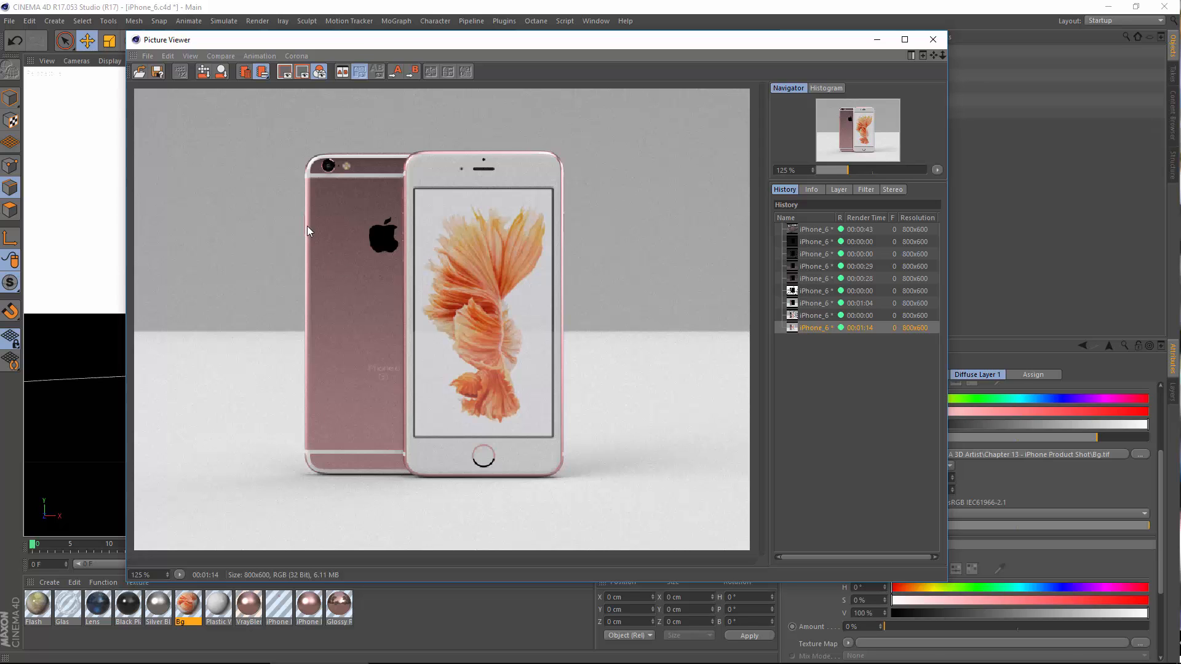
scroll(308, 231, up, 1)
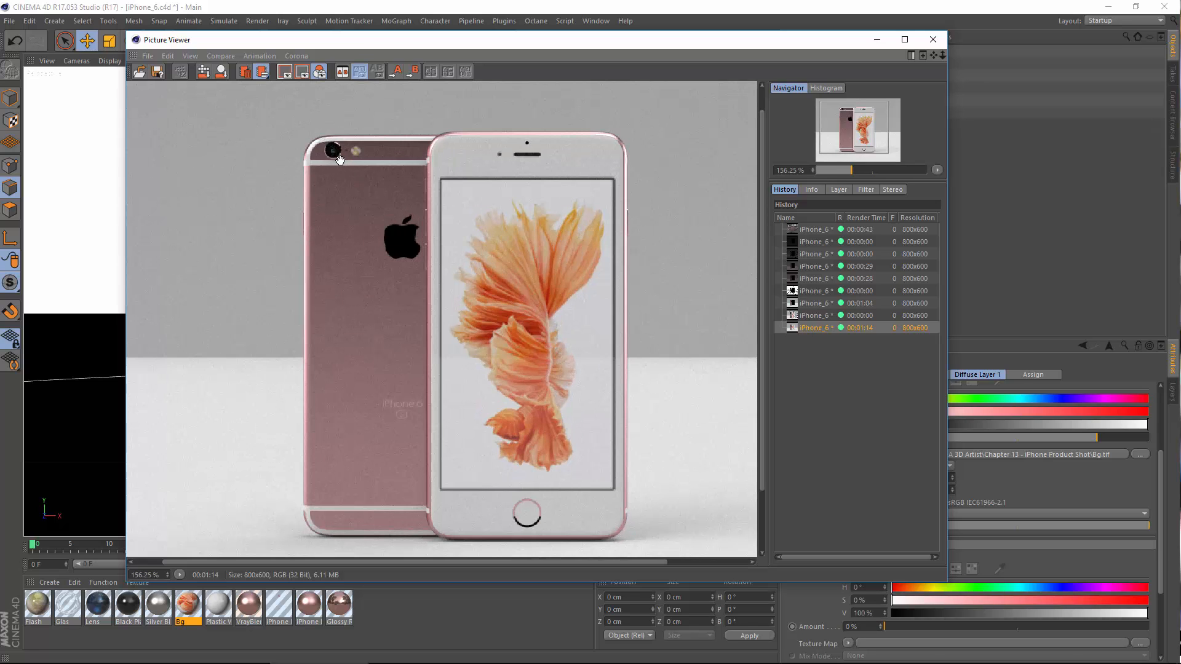
scroll(395, 239, down, 1)
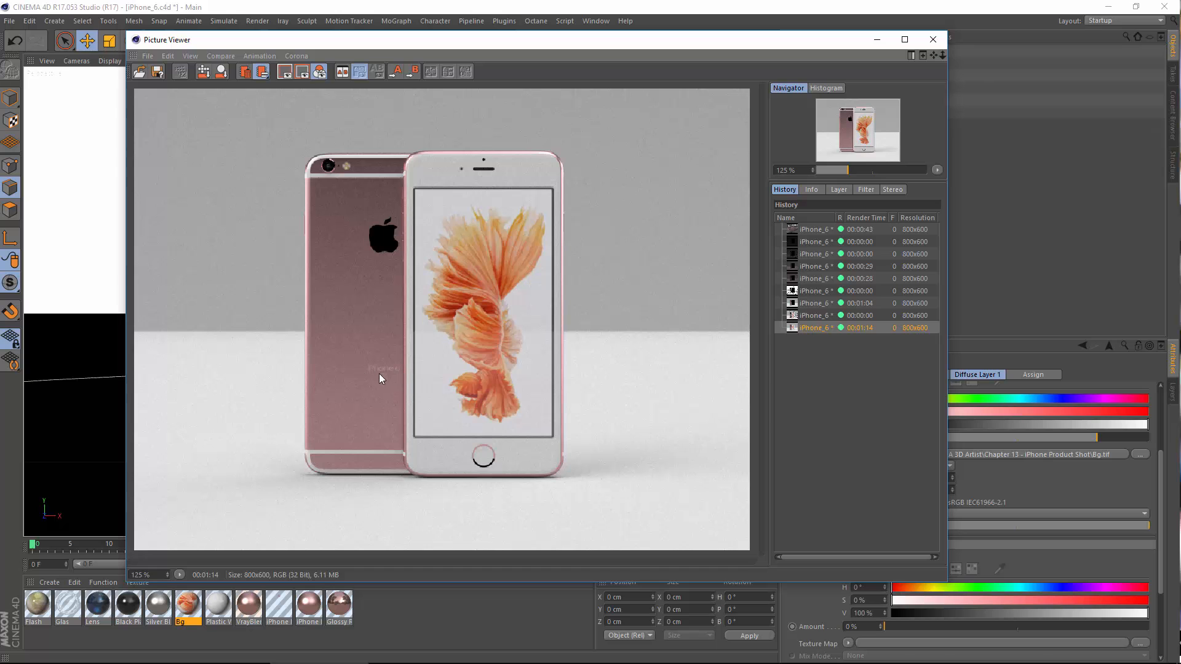
Reopen the iPhone reference photo from the desktop and switch to its document in Photoshop.
mouse_move(584, 663)
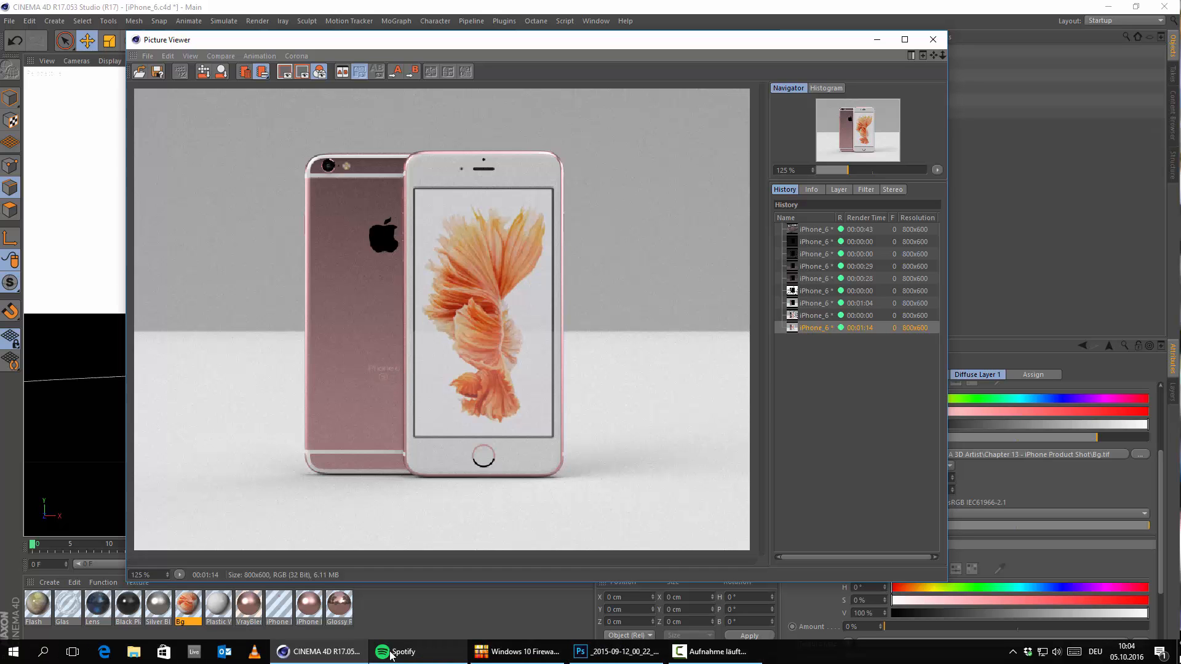
click(1108, 6)
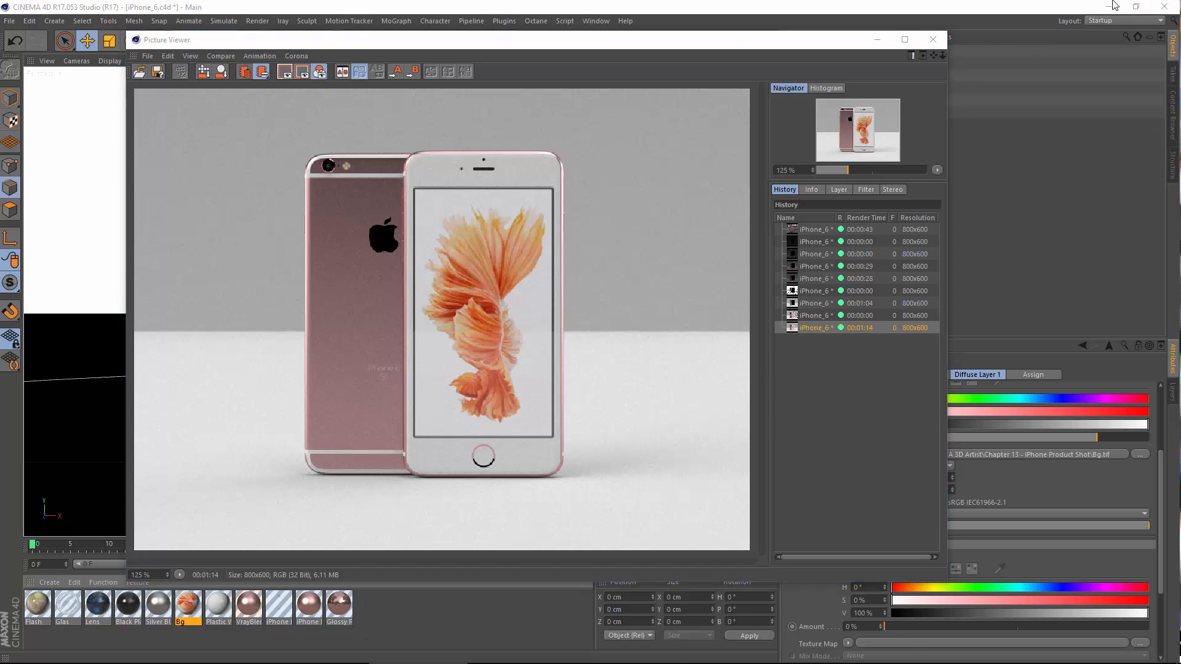
double_click(35, 40)
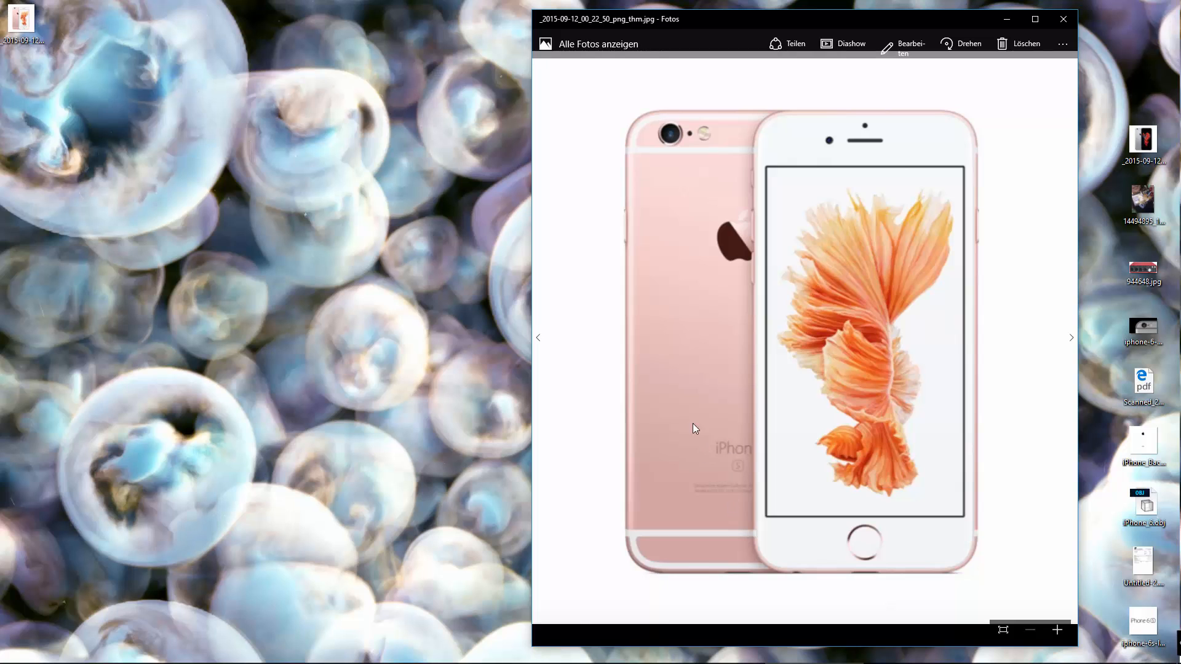
mouse_move(763, 663)
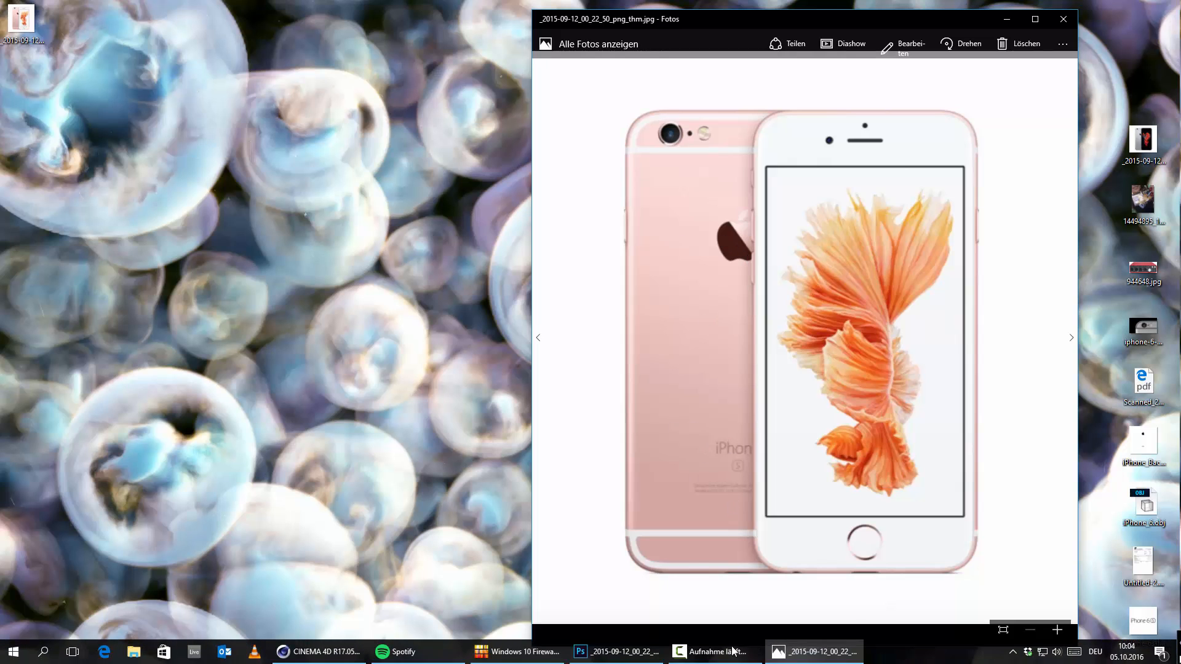
click(621, 663)
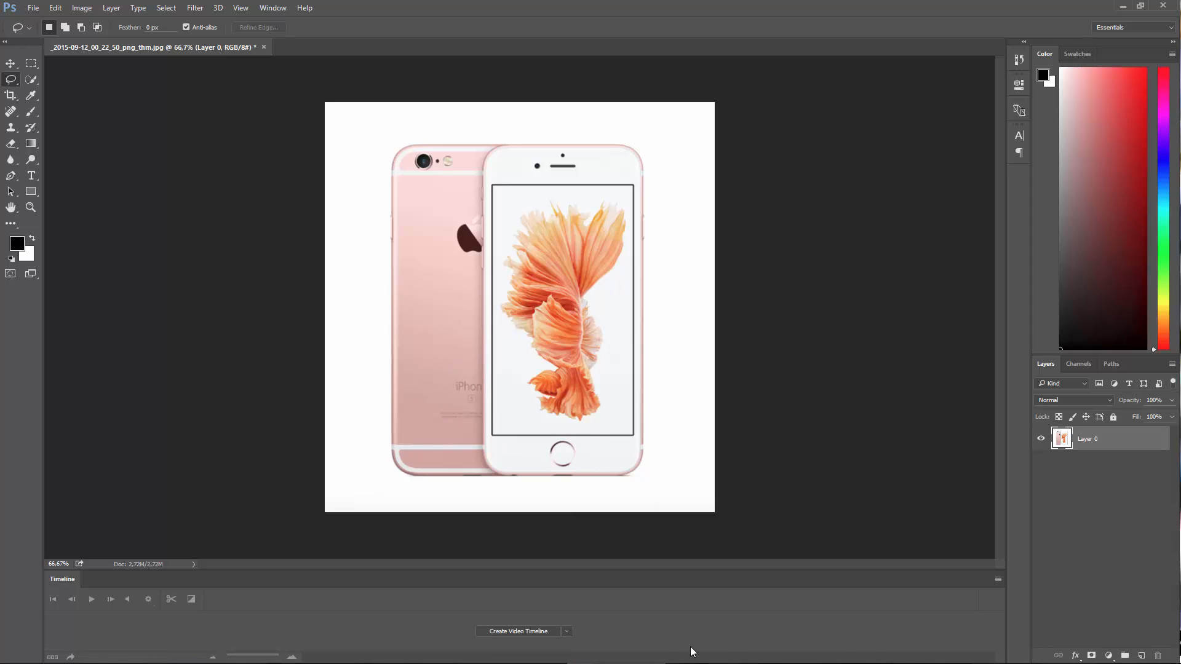
Review the reference photo, switch back to Cinema 4D, close the render window and save the iPhone_6.c4d project.
mouse_move(691, 663)
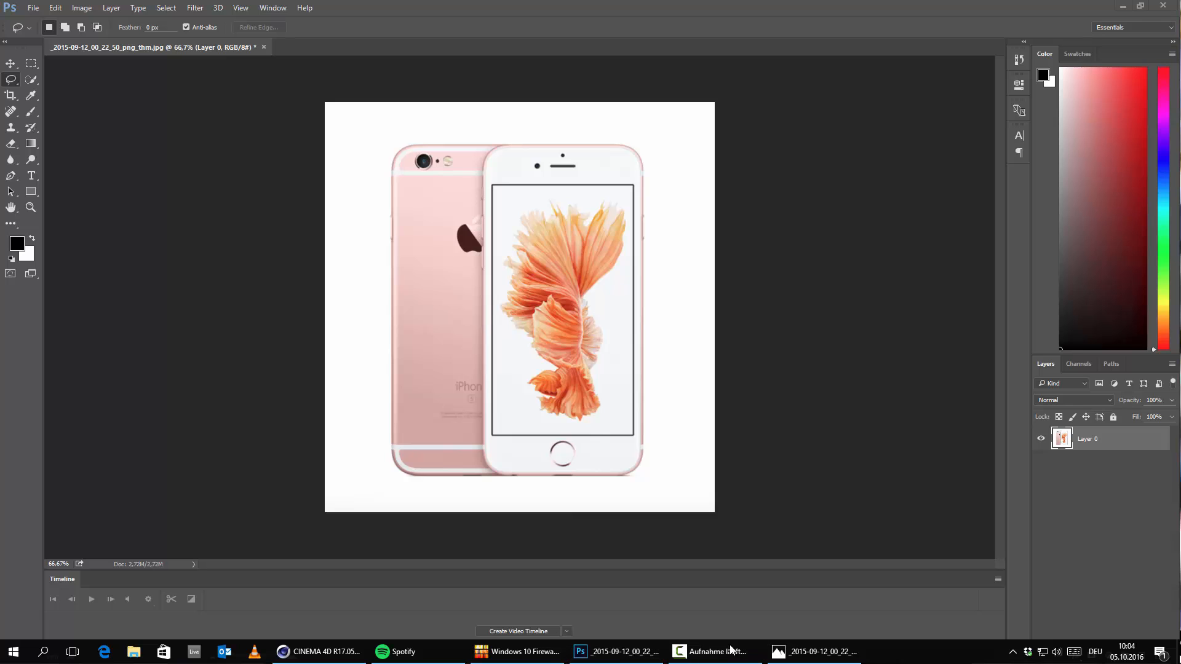
click(808, 652)
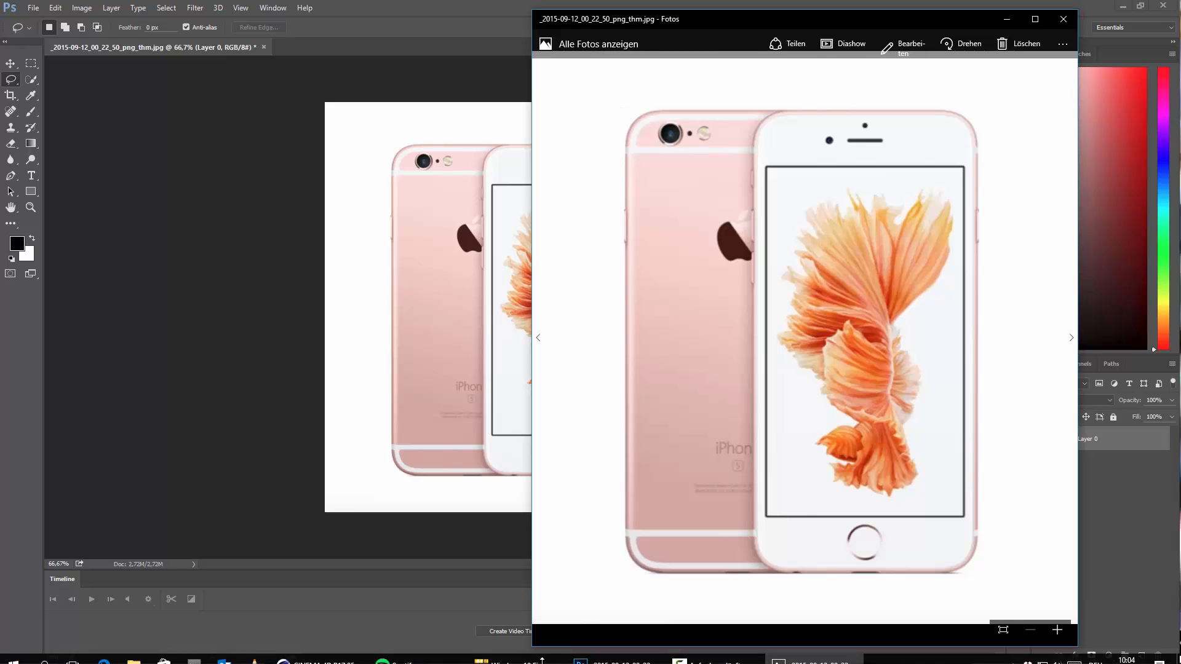
click(317, 654)
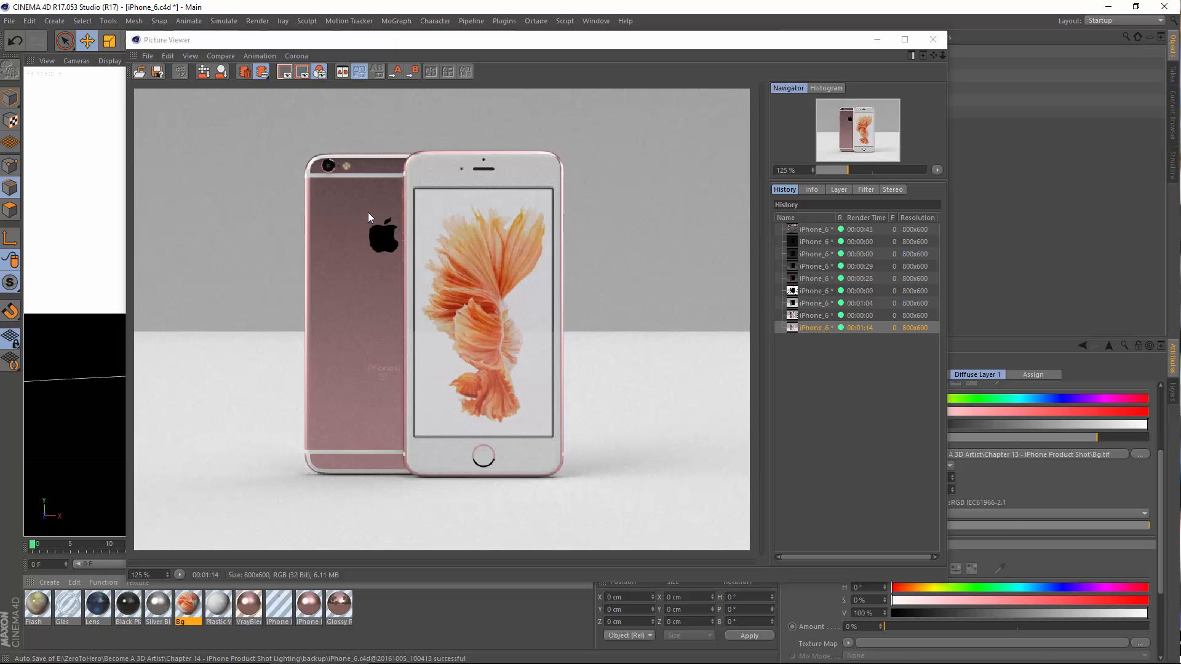
click(933, 39)
click(502, 21)
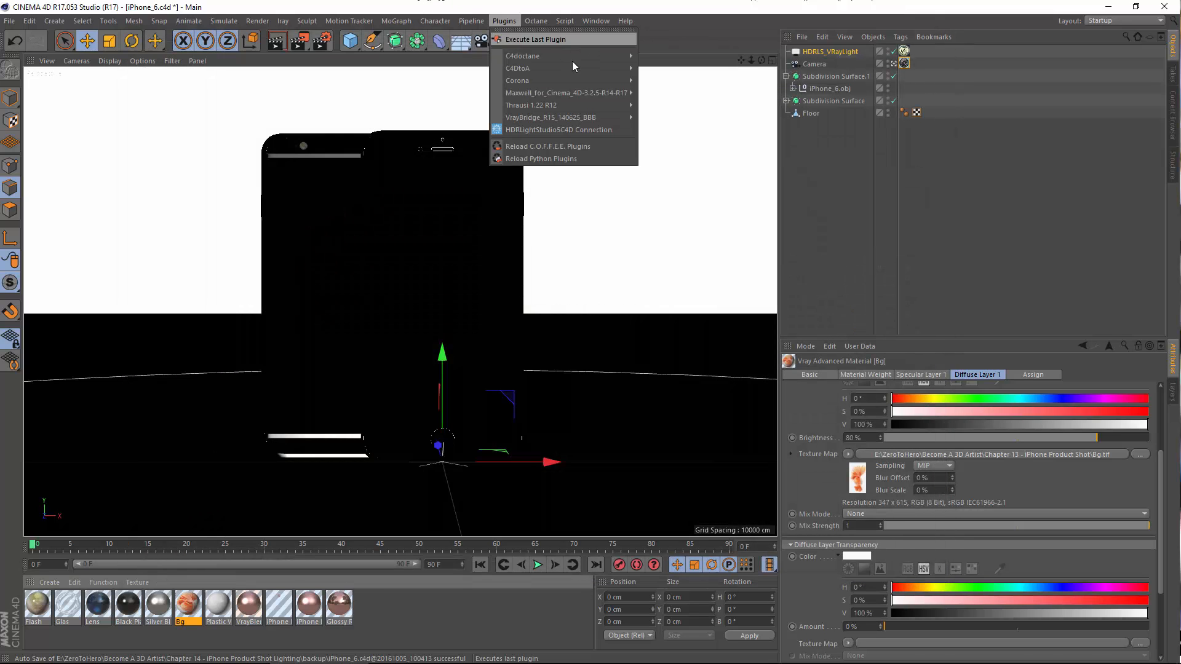
mouse_move(349, 20)
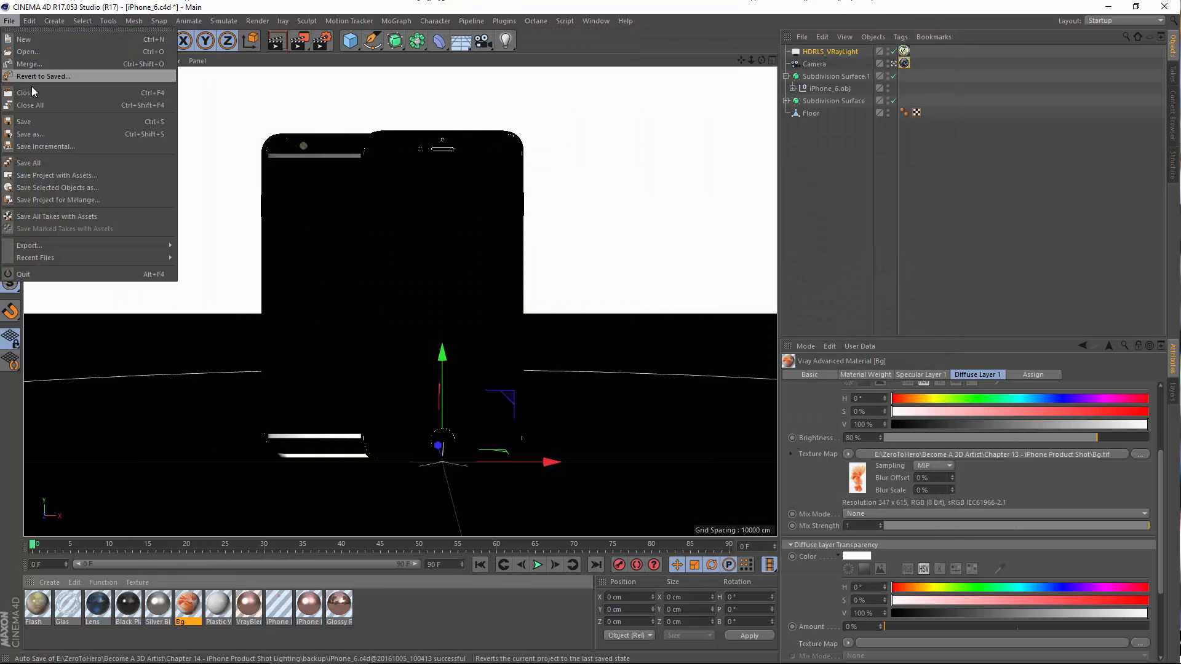
click(37, 121)
Open the Octane Live Viewer and render the iPhone scene in it.
click(502, 21)
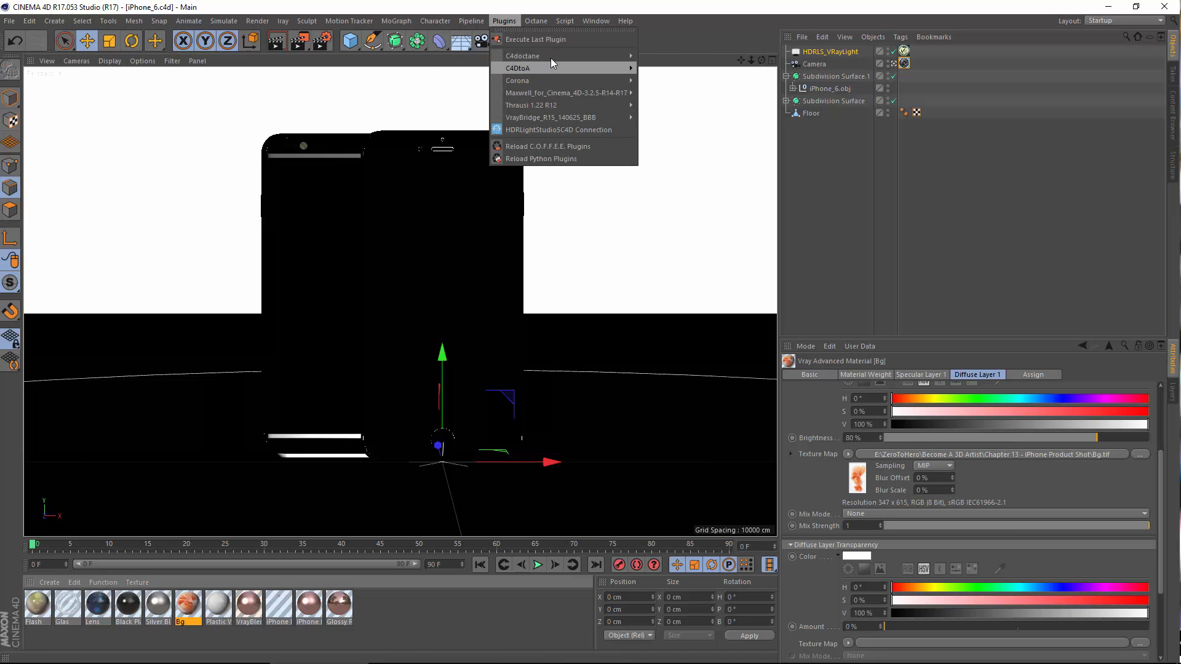
mouse_move(569, 57)
click(680, 78)
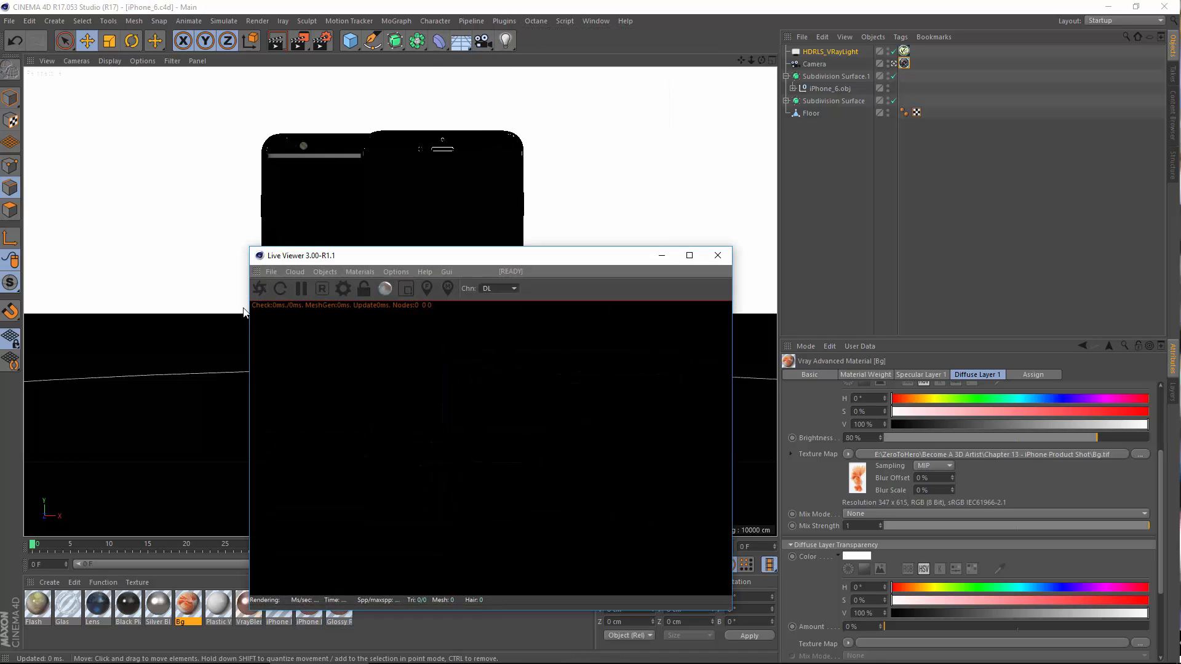
drag(331, 257, 310, 90)
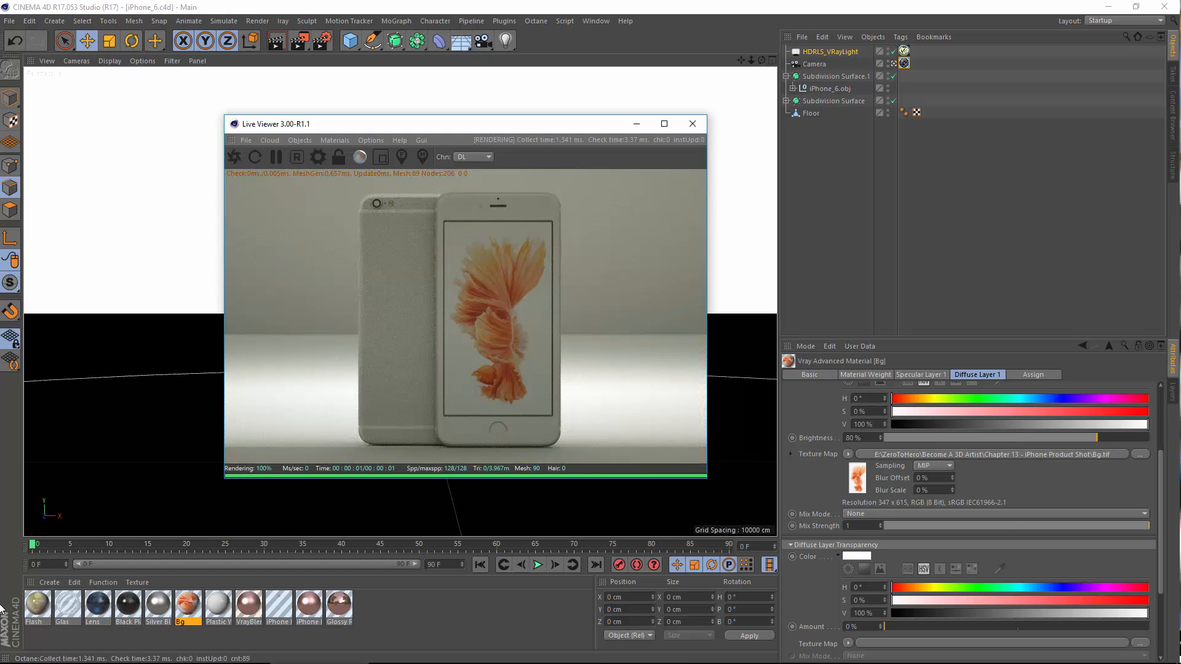
Create a new Octane material with the Glossy material type in the Material Editor.
click(62, 582)
mouse_move(134, 481)
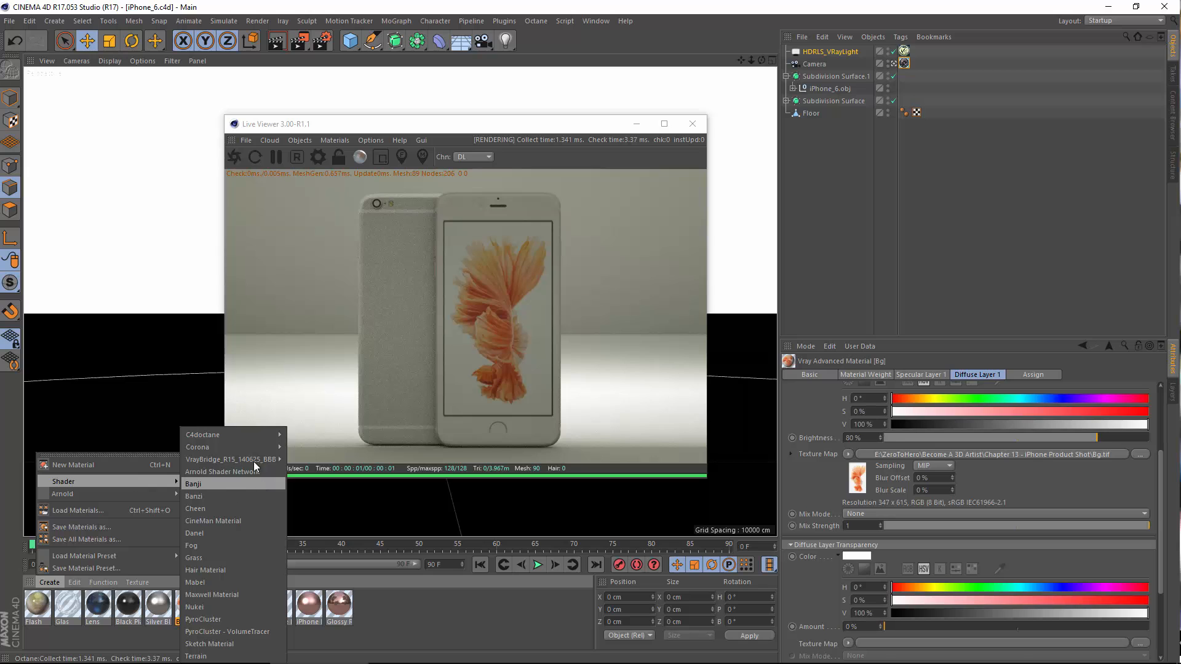
mouse_move(262, 436)
click(326, 434)
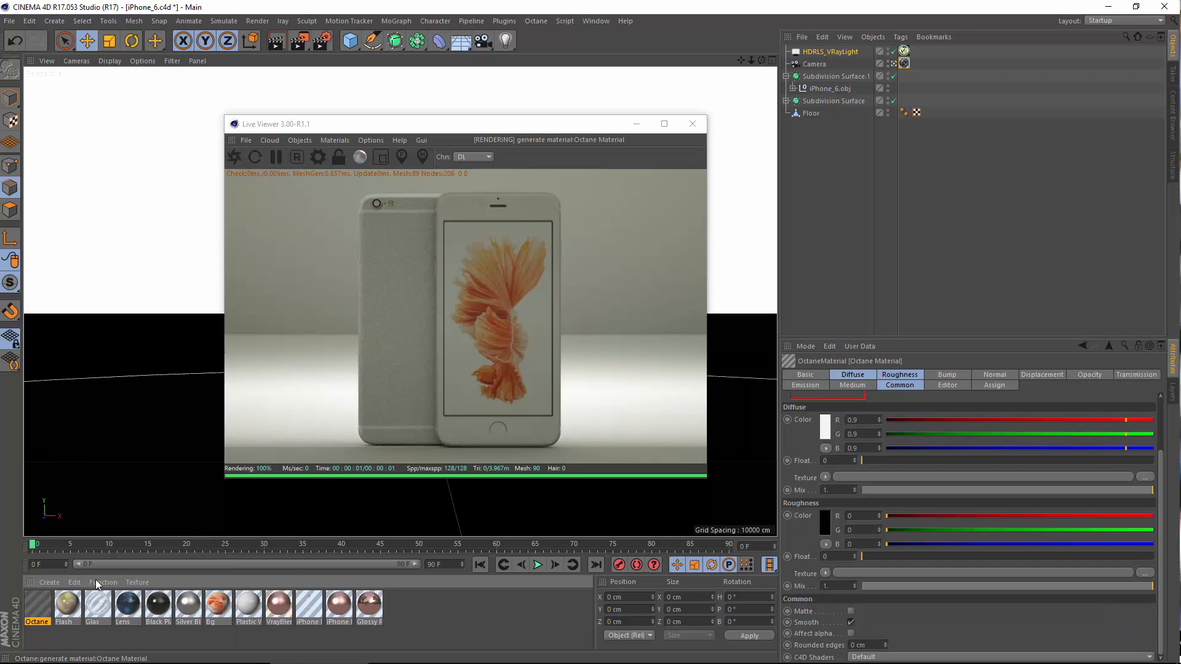
double_click(37, 605)
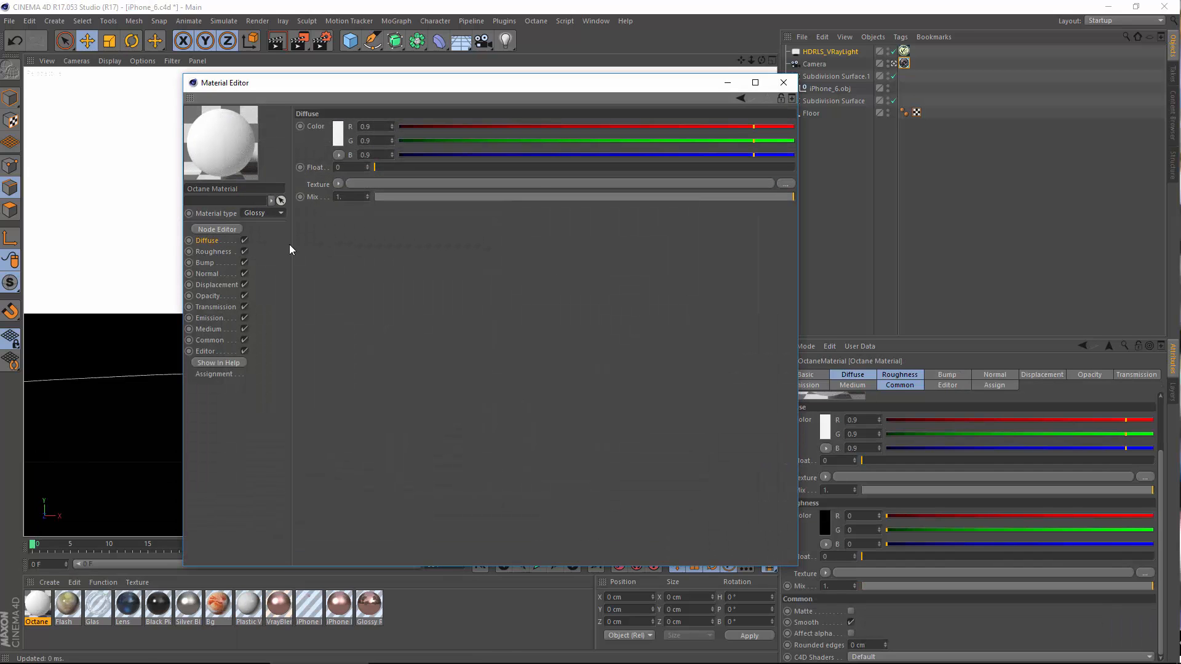
Set the glossy Octane material's diffuse color to black with a brightness of 0%.
click(217, 339)
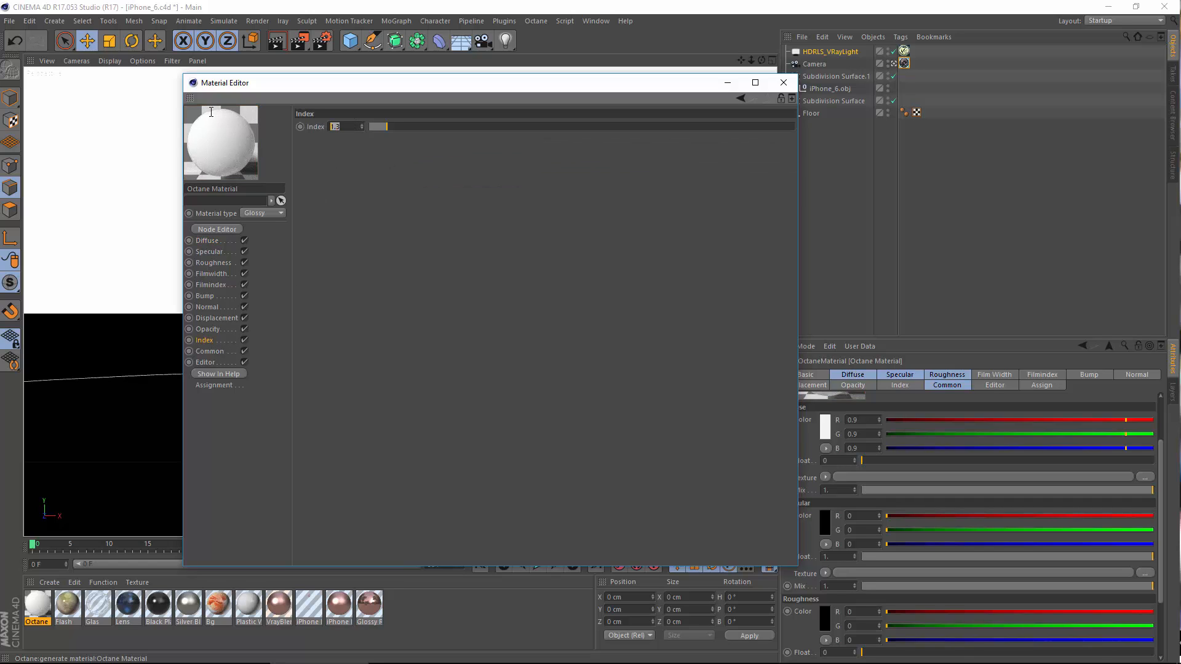
click(205, 241)
click(338, 133)
click(311, 153)
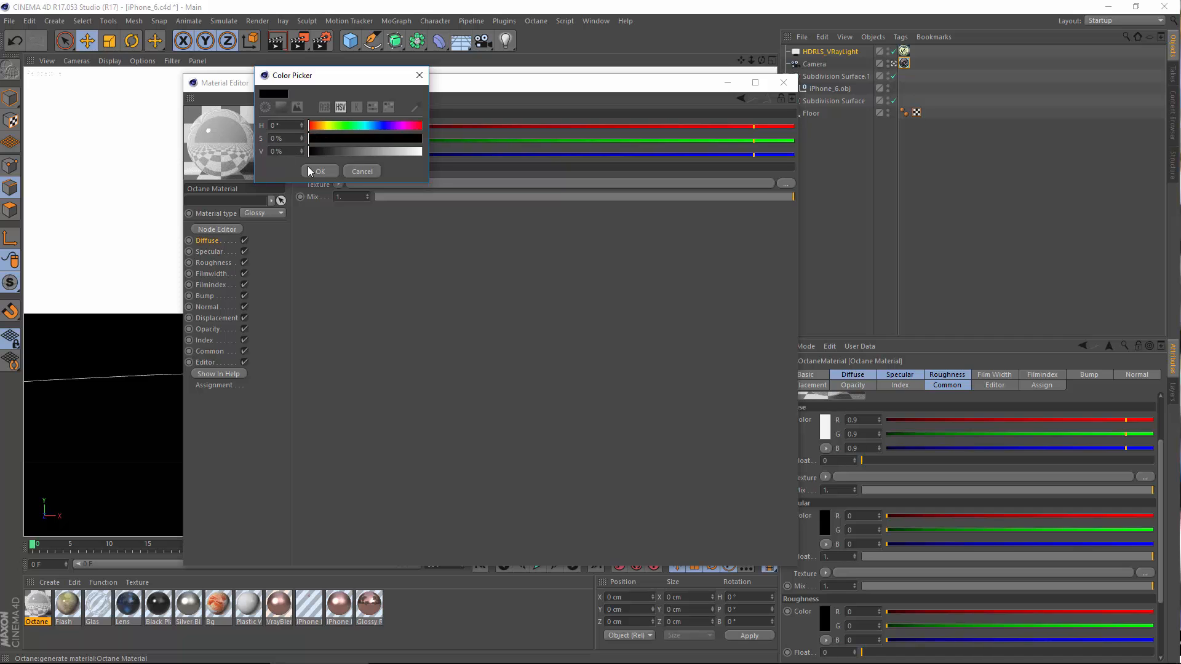
click(783, 83)
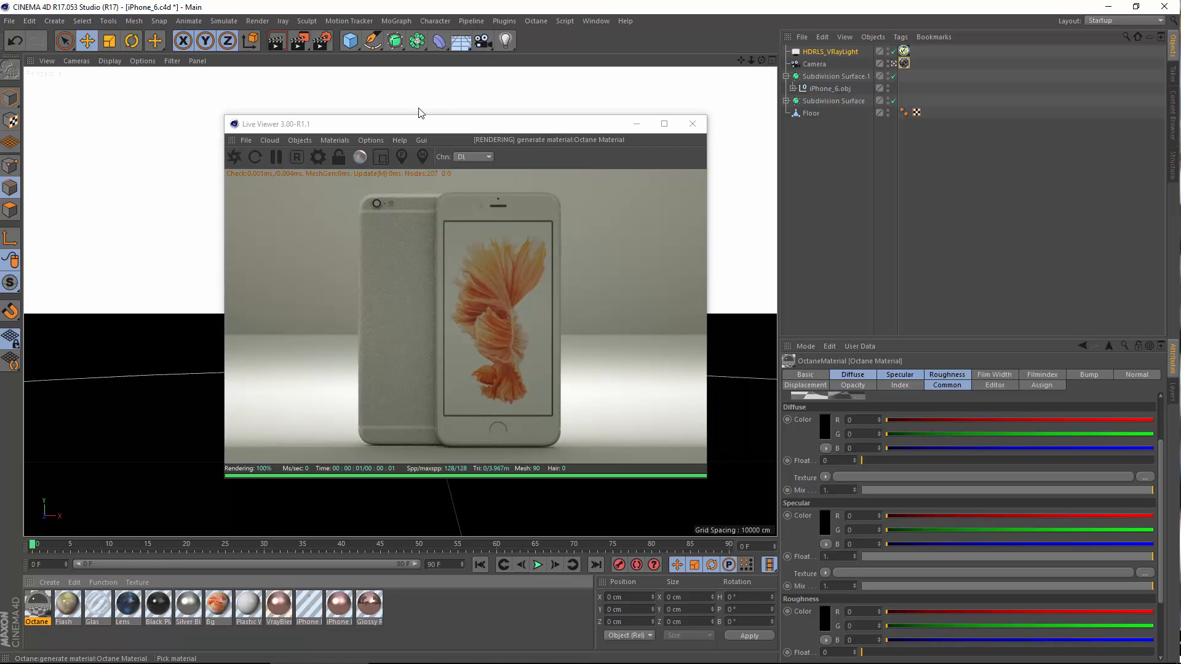
Apply the black glossy Octane material to the rear phone's back and disable both Subdivision Surface objects.
drag(449, 127, 764, 124)
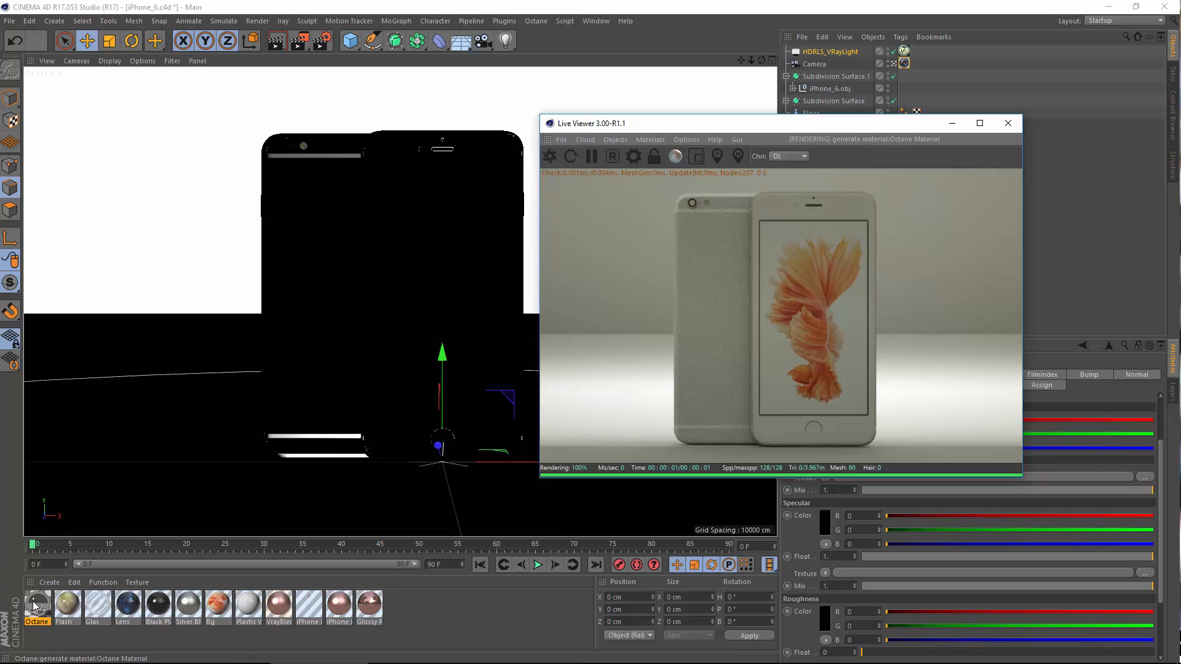
drag(34, 608, 328, 285)
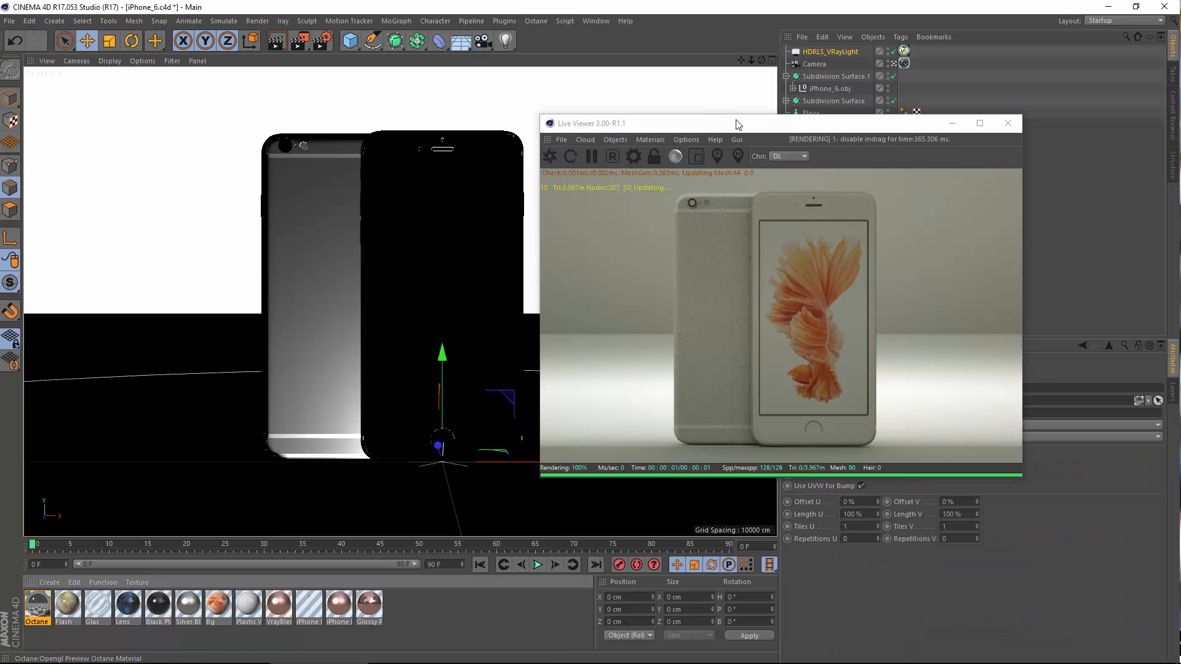
drag(742, 122, 367, 128)
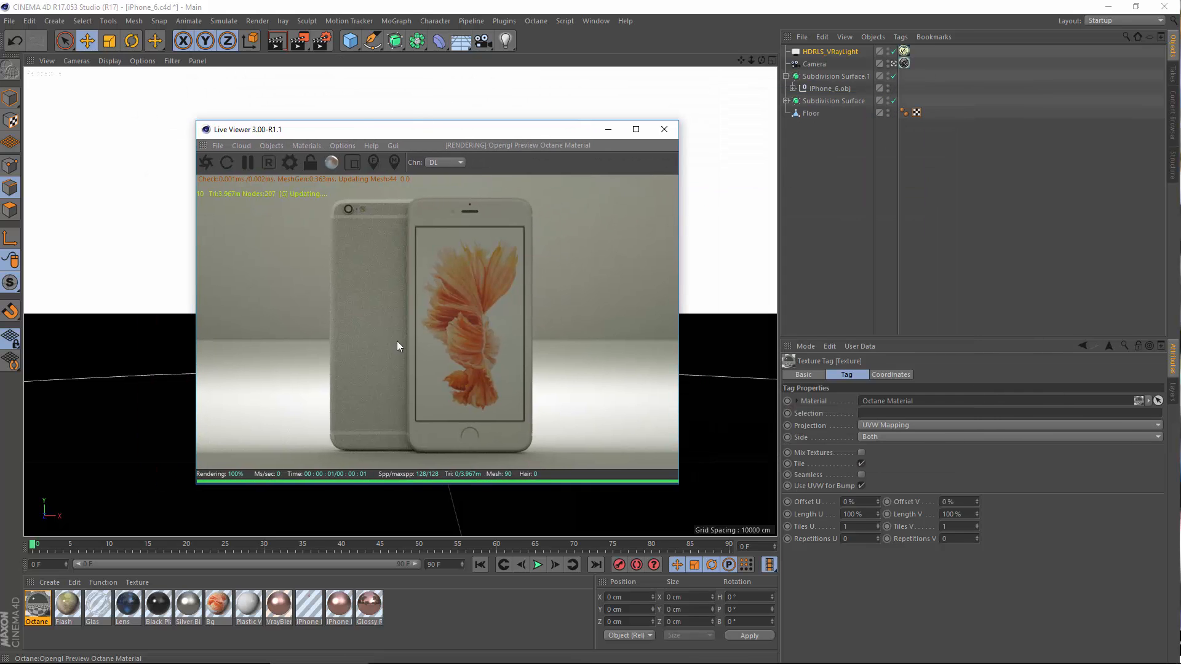
click(894, 76)
click(894, 100)
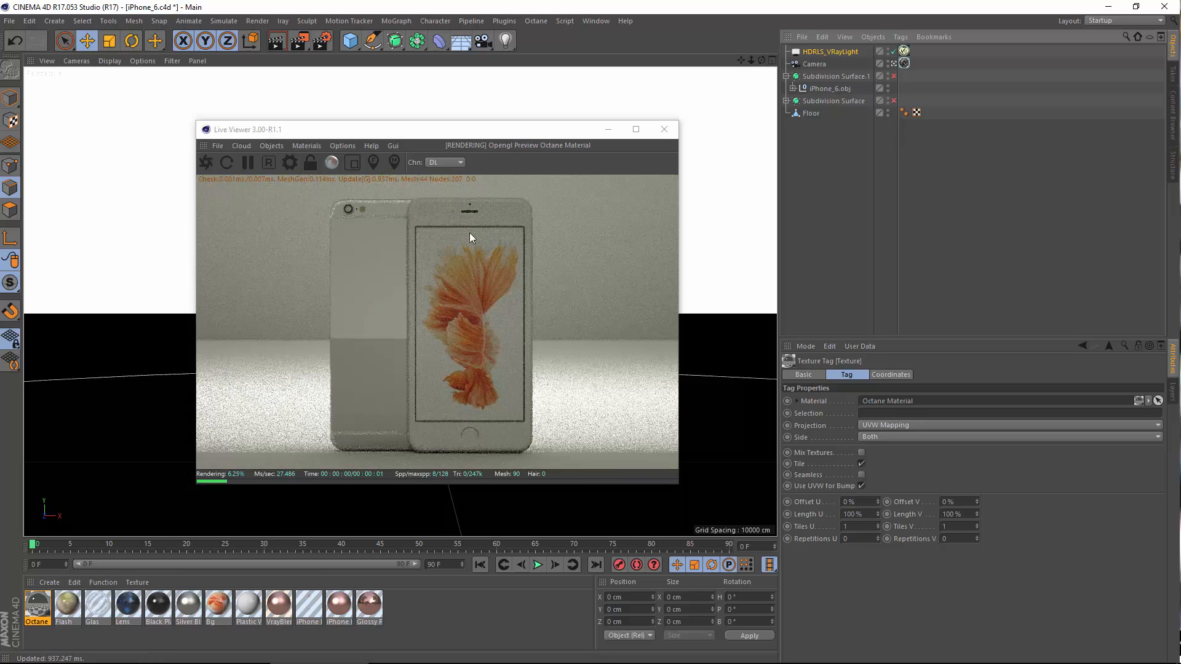
Add an area light to the scene and attach an Octane LightTag to it.
click(54, 21)
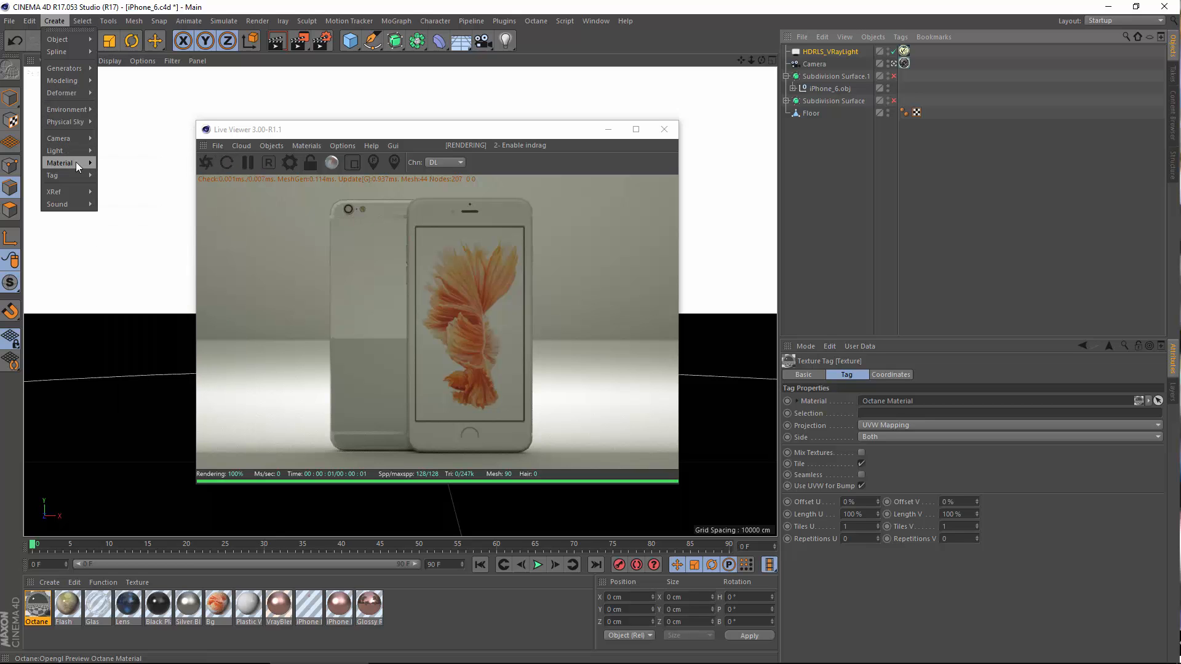
mouse_move(61, 151)
click(125, 195)
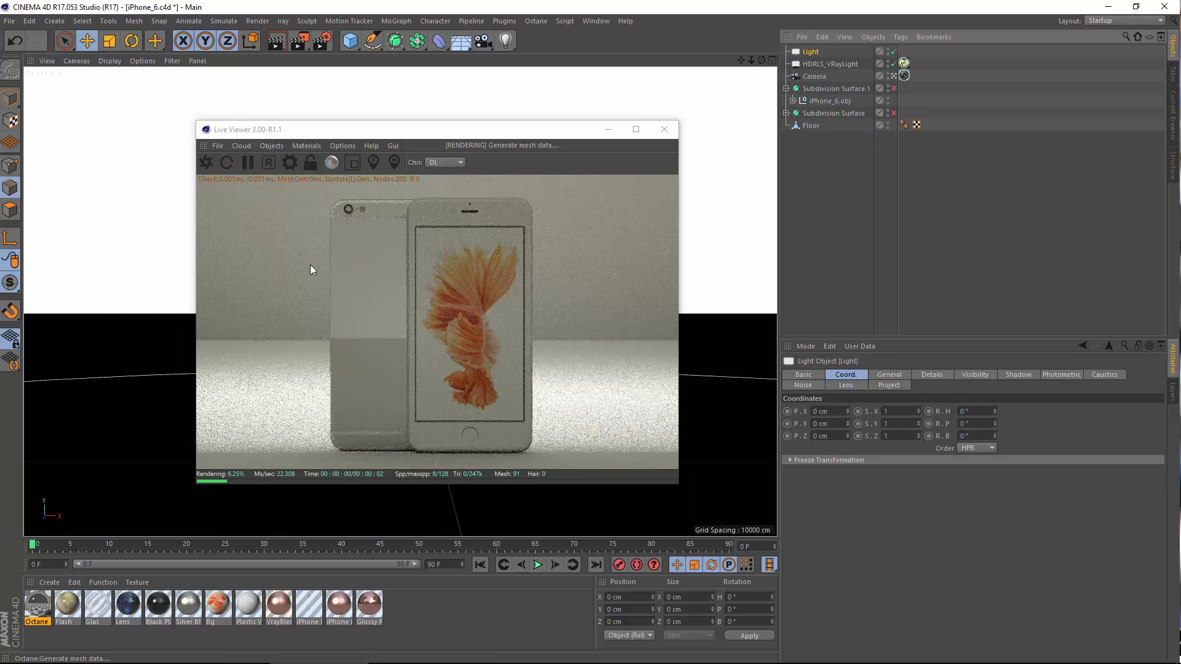
drag(412, 136, 353, 139)
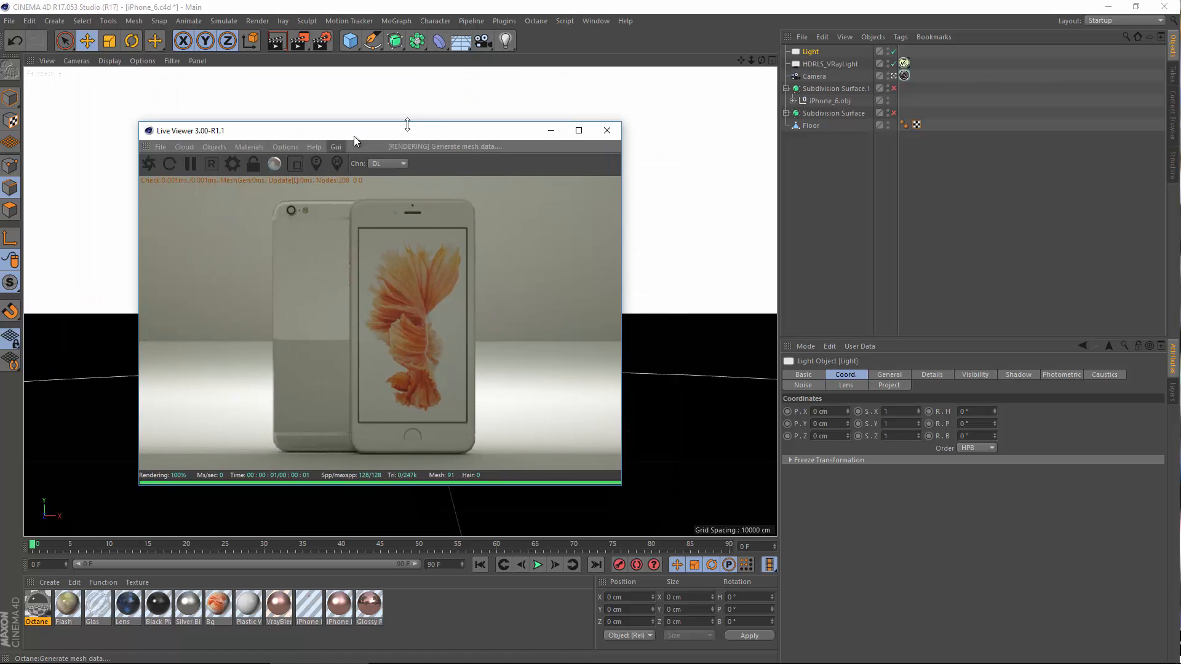
right_click(810, 52)
mouse_move(899, 86)
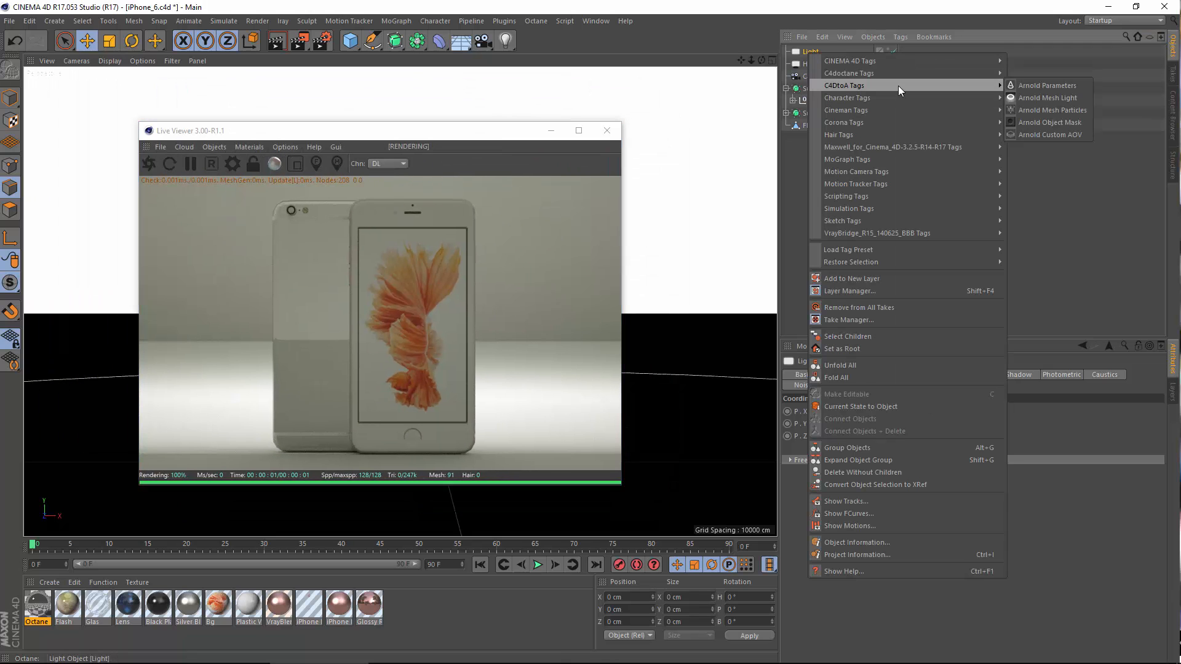
mouse_move(956, 73)
click(1046, 99)
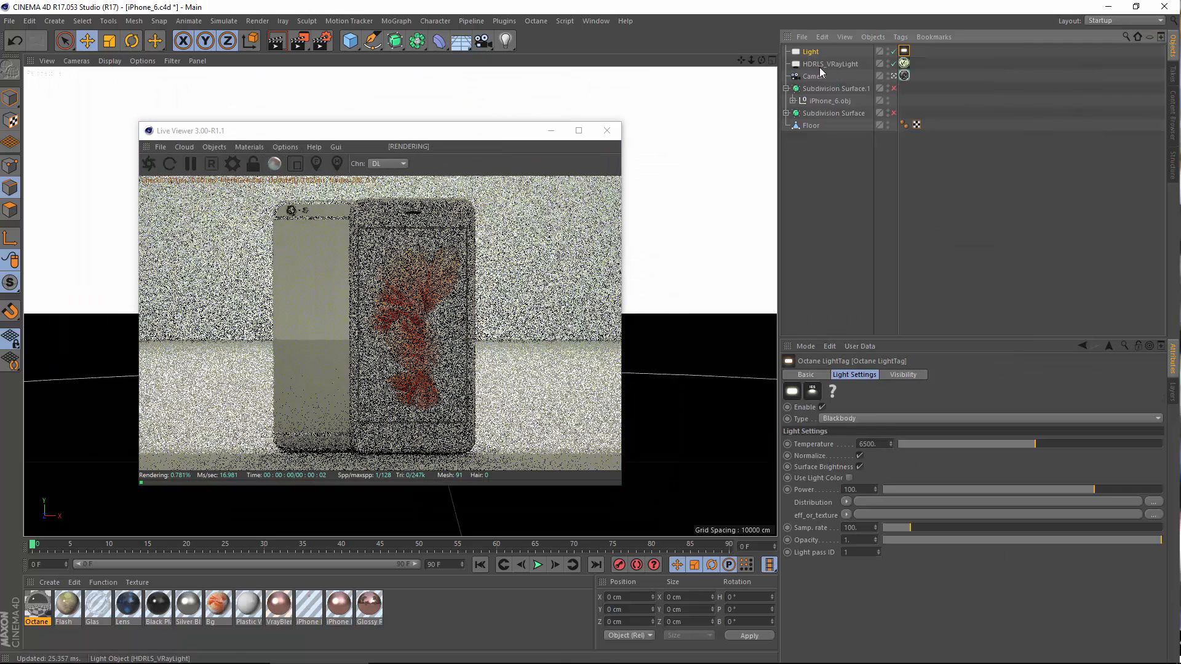
Add a Protection tag to the Camera and leave the camera view.
drag(281, 138, 409, 134)
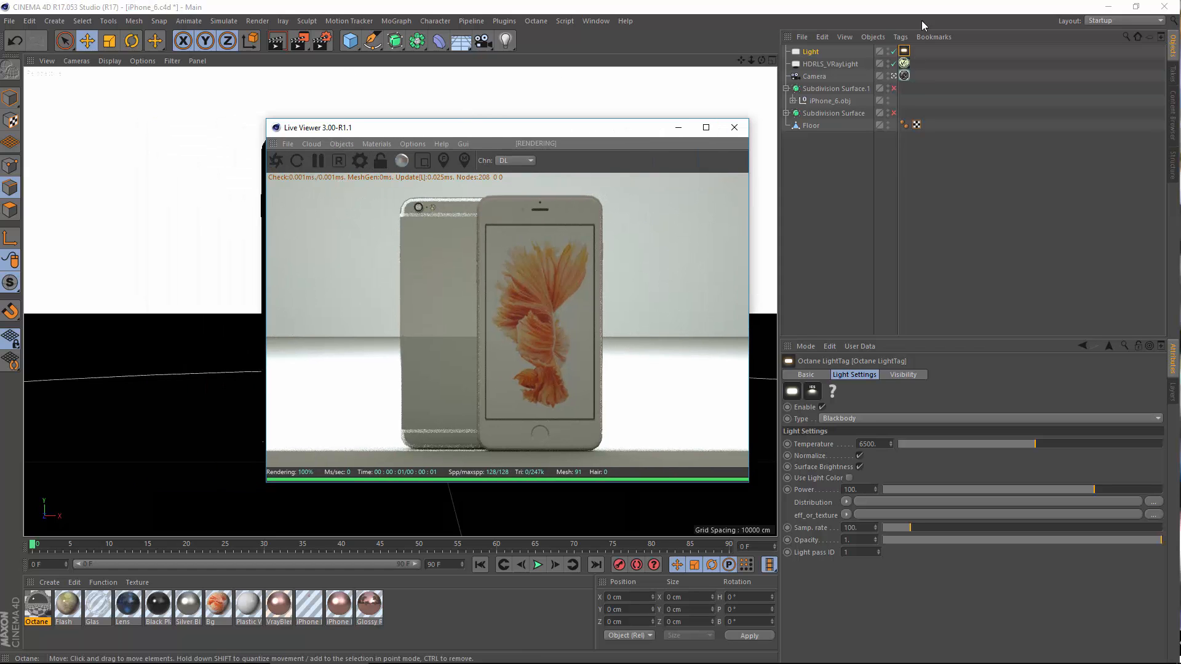
right_click(818, 76)
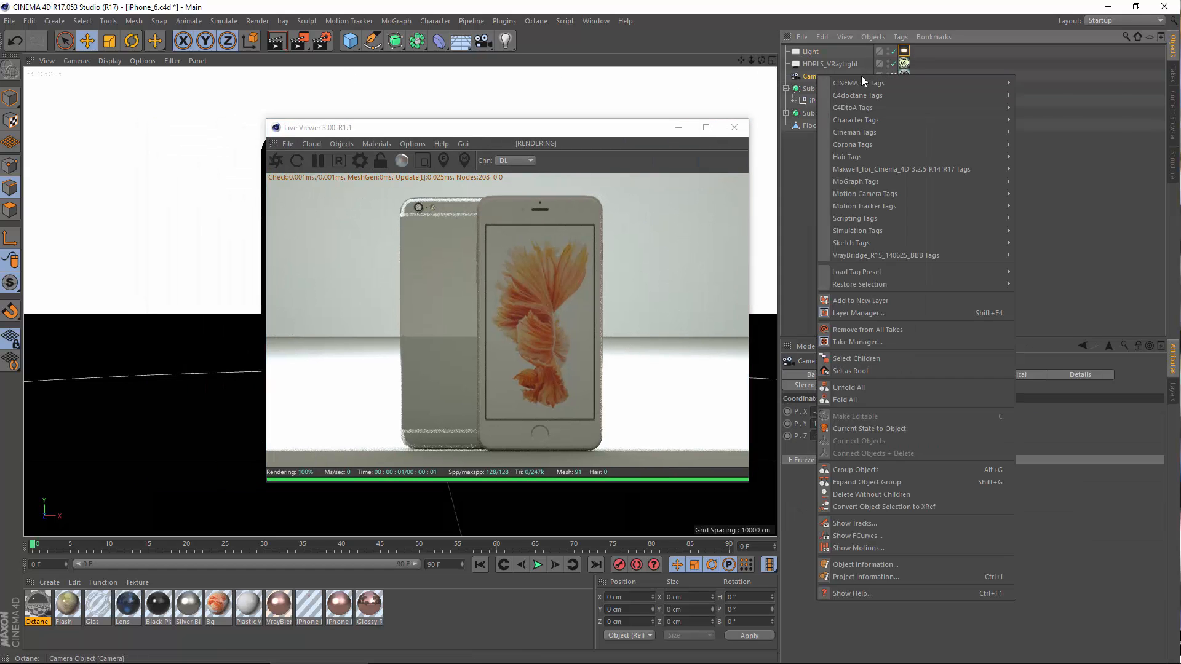
mouse_move(864, 79)
click(1047, 278)
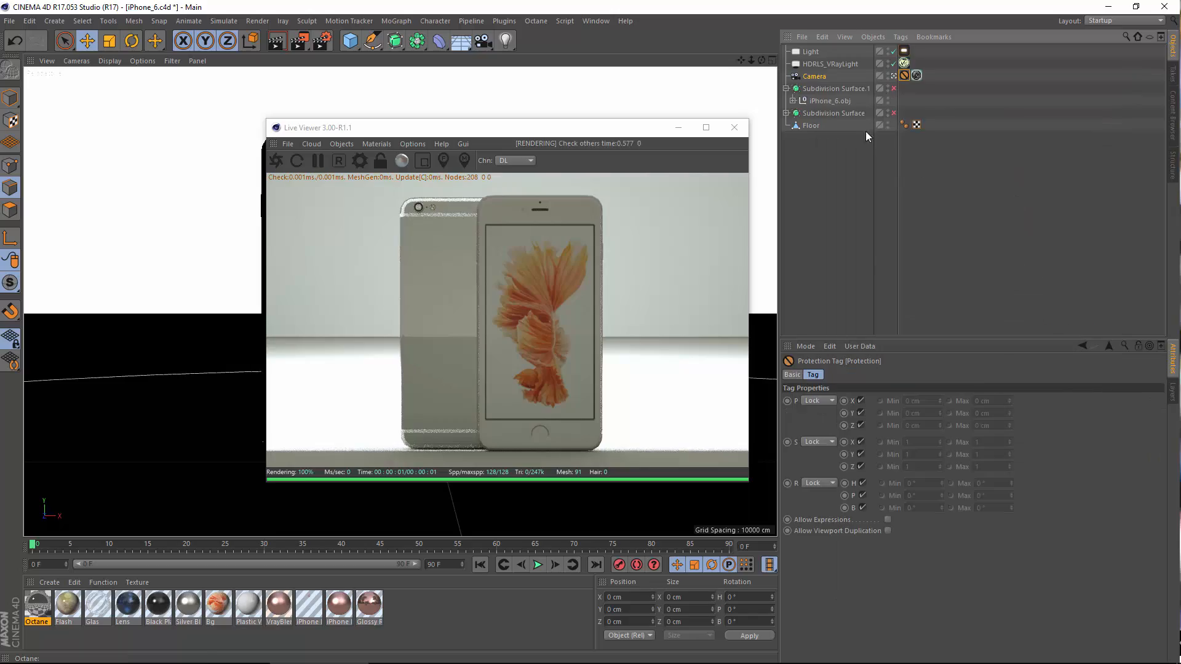
click(894, 75)
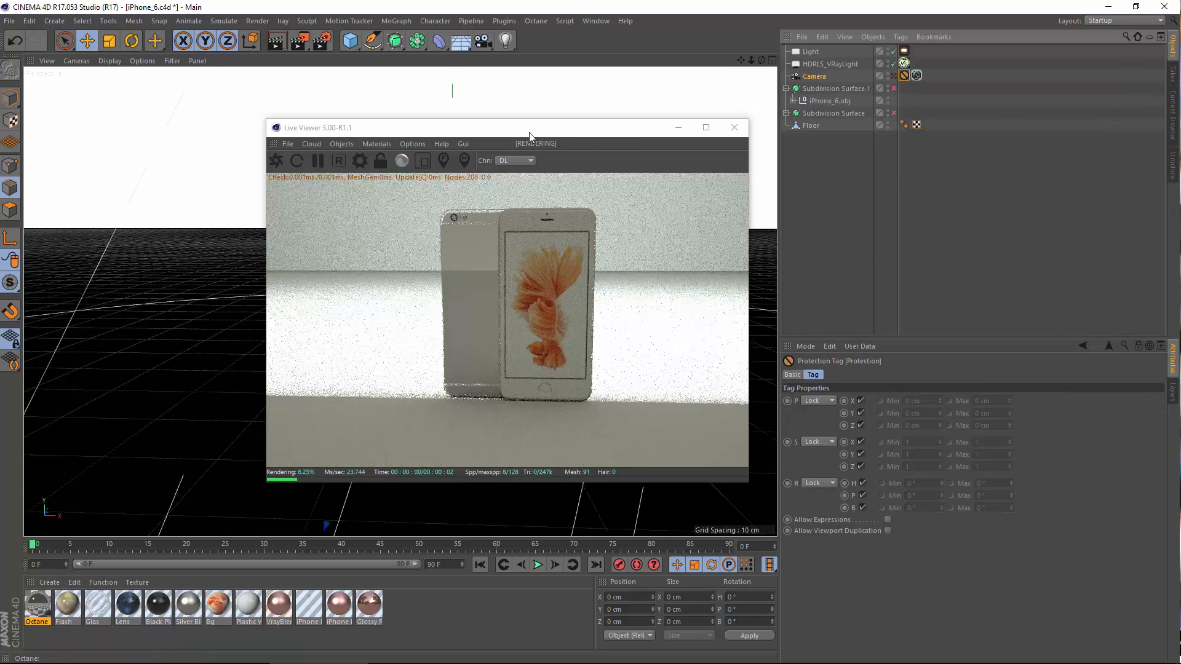
Scale the new area light down uniformly until it is only slightly larger than the phones.
drag(530, 127, 800, 108)
alt+drag(369, 267, 448, 285)
alt+middle_drag(449, 285, 372, 350)
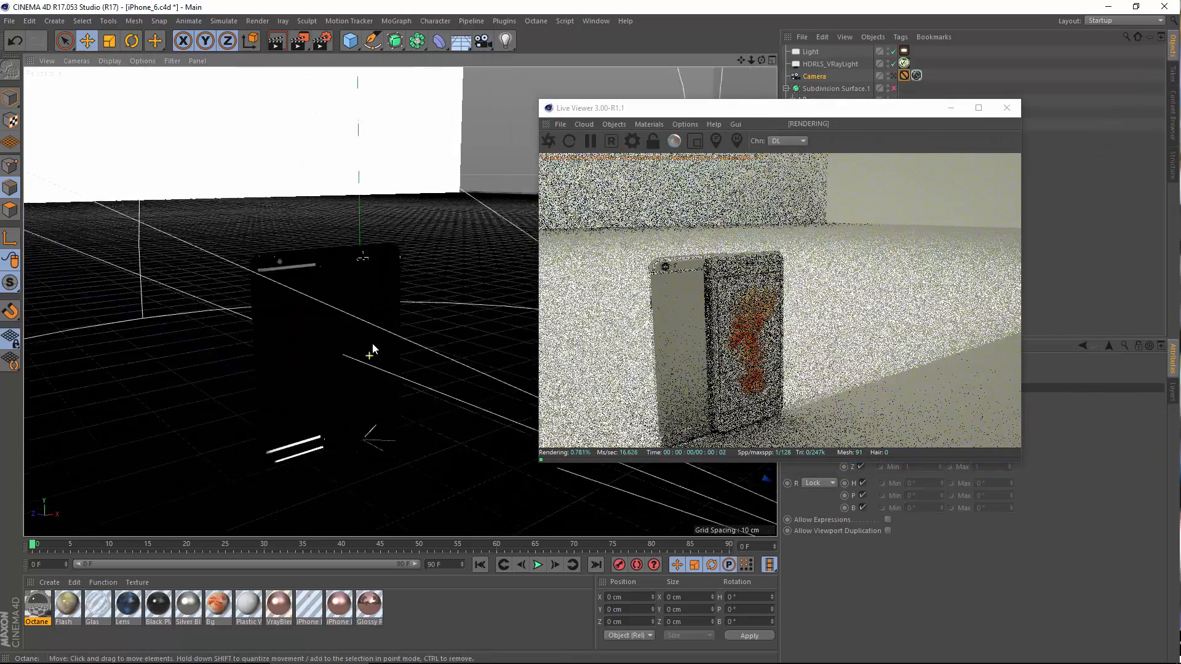
scroll(371, 351, down, 6)
scroll(315, 308, up, 3)
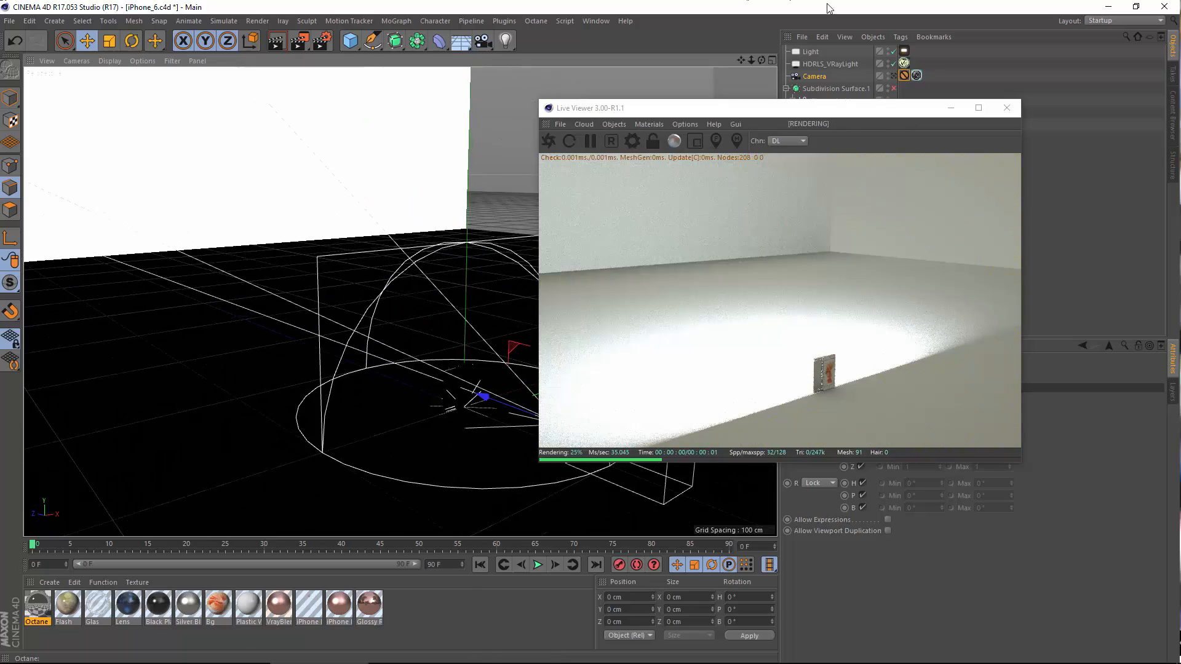
click(812, 52)
click(109, 41)
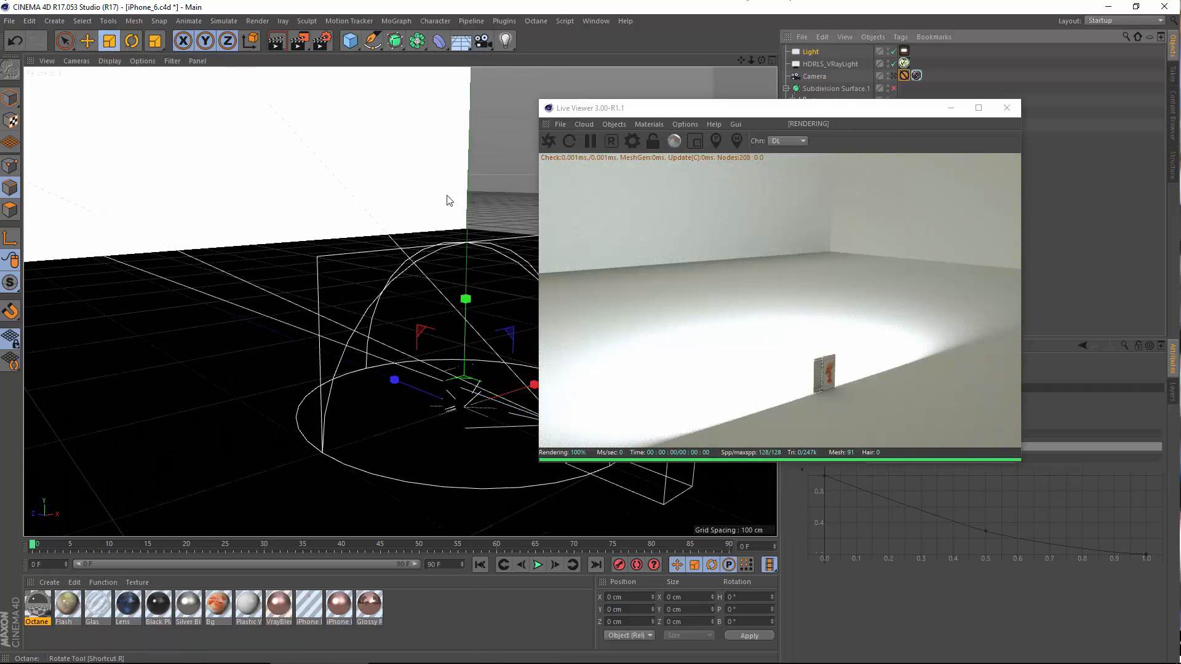
drag(449, 197, 90, 353)
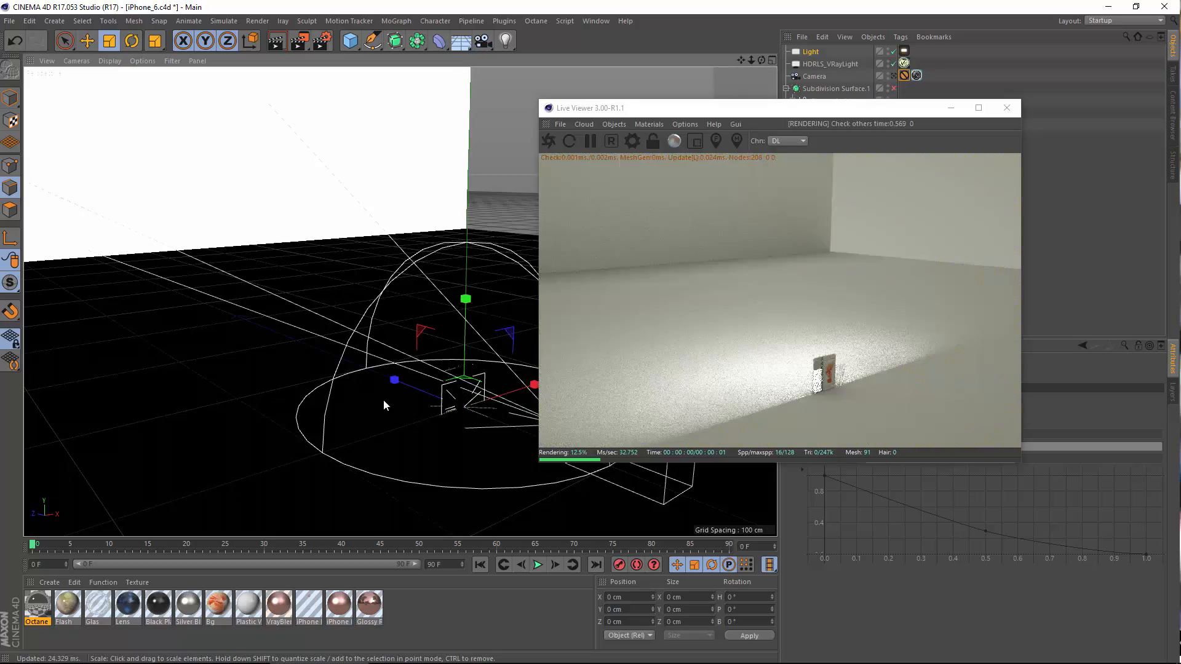
Move the area light out in front of the phones and raise it above the floor.
alt+middle_drag(424, 397, 303, 306)
scroll(435, 287, up, 6)
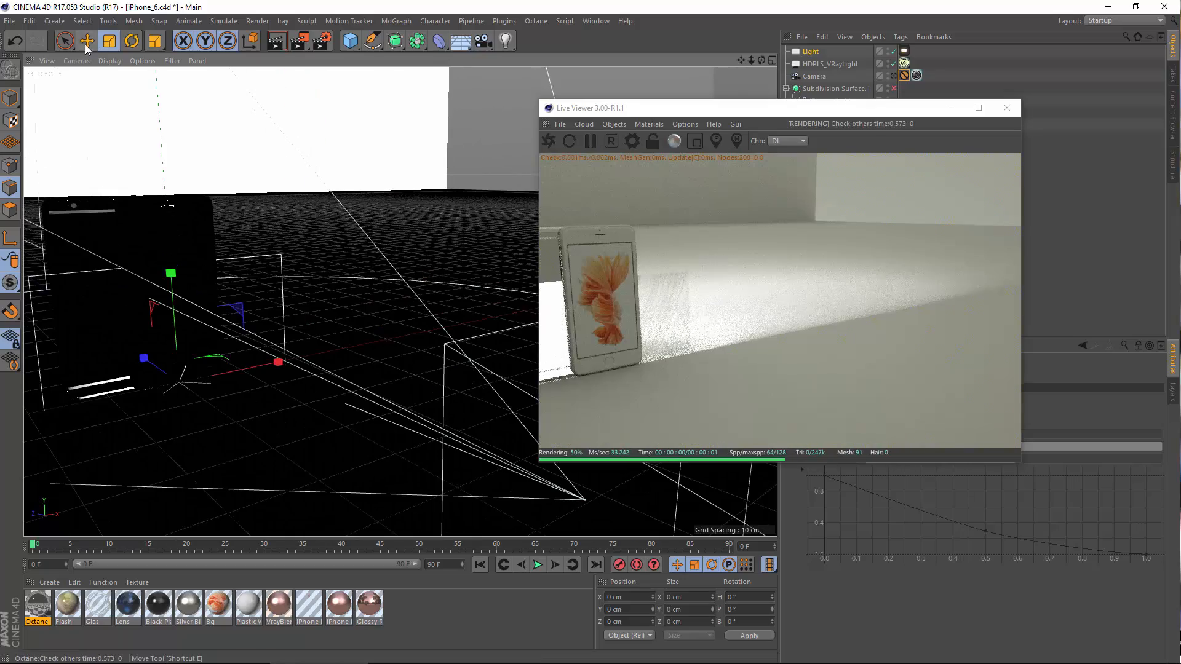
click(86, 42)
alt+middle_drag(353, 272, 215, 296)
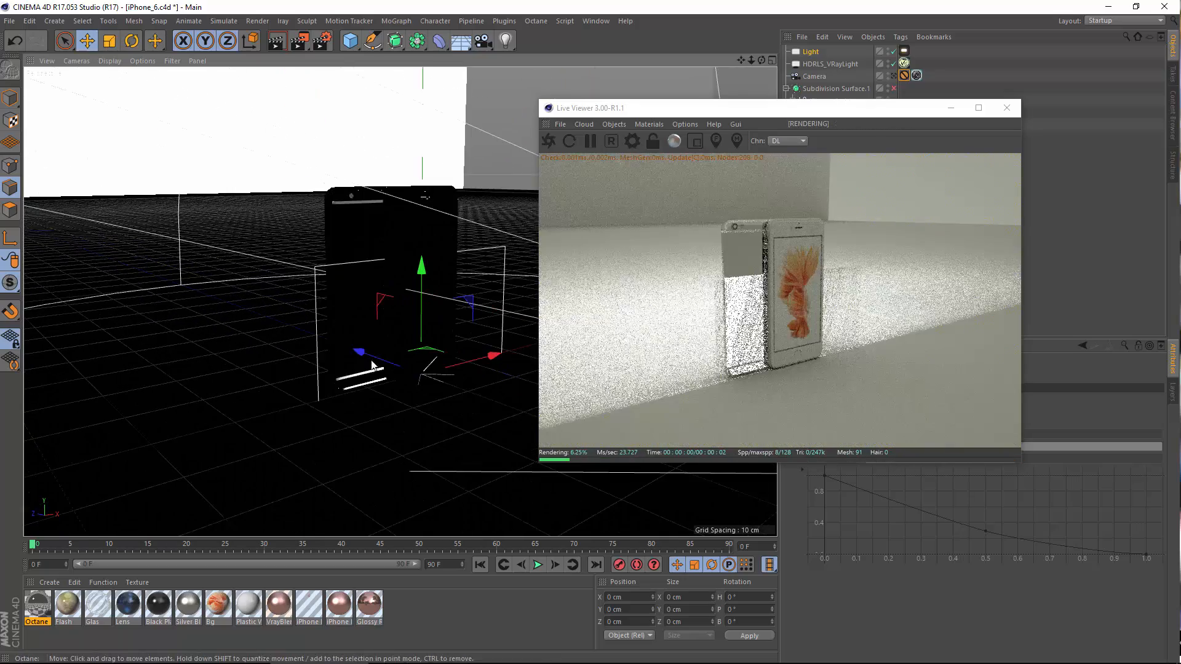
drag(376, 358, 513, 405)
alt+middle_drag(454, 329, 336, 314)
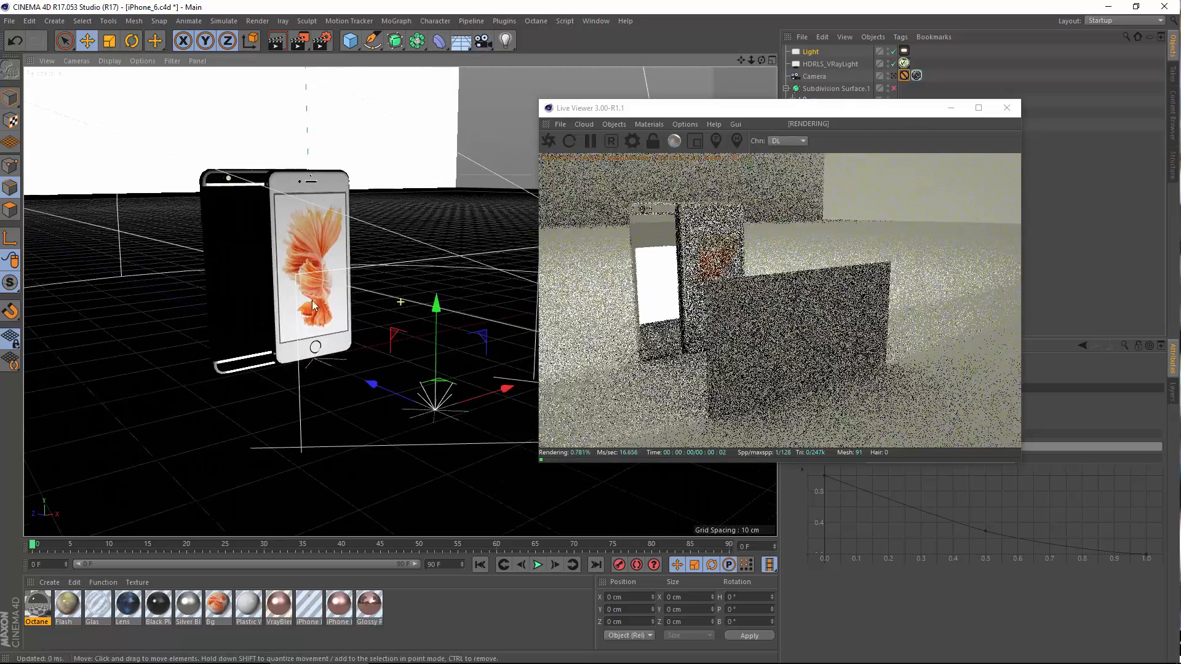
drag(438, 304, 438, 33)
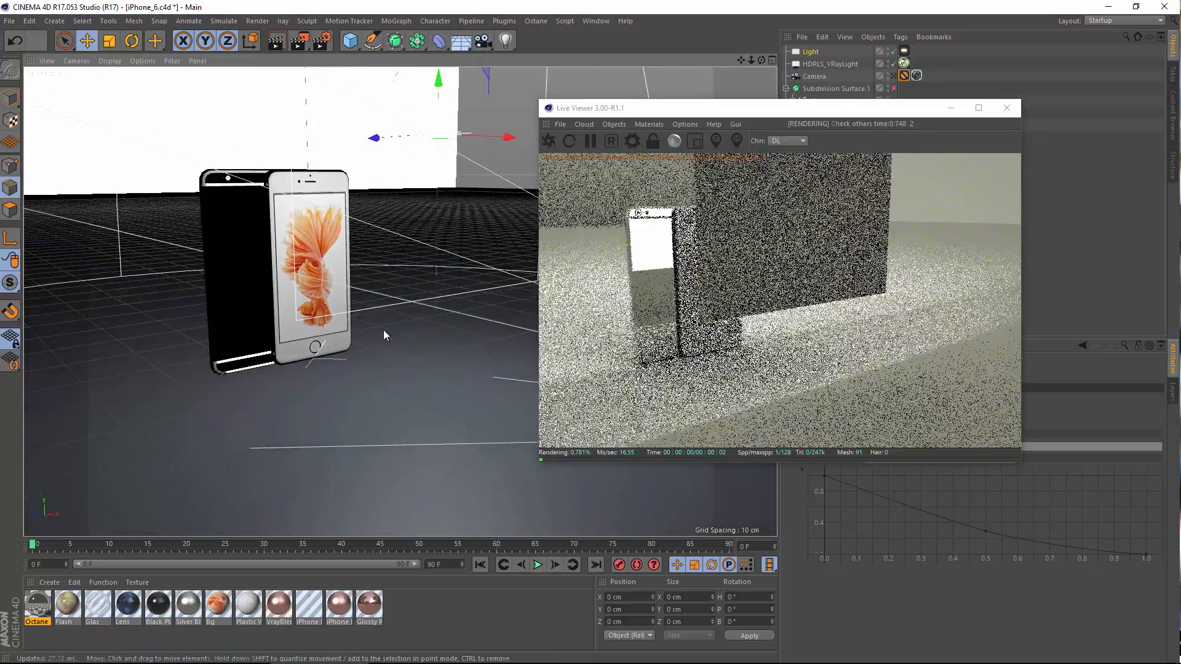
Scale the area light down to about 60% and move it about 26 cm farther out in front of the phones.
alt+middle_drag(384, 335, 255, 445)
click(110, 41)
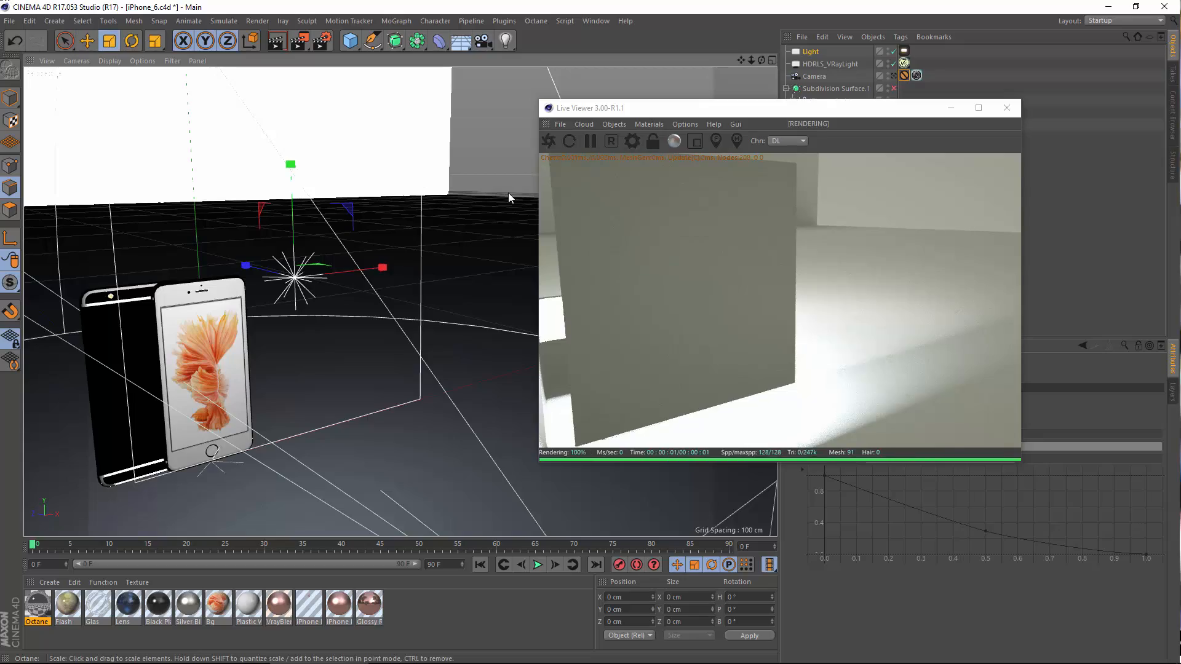
drag(370, 280, 323, 279)
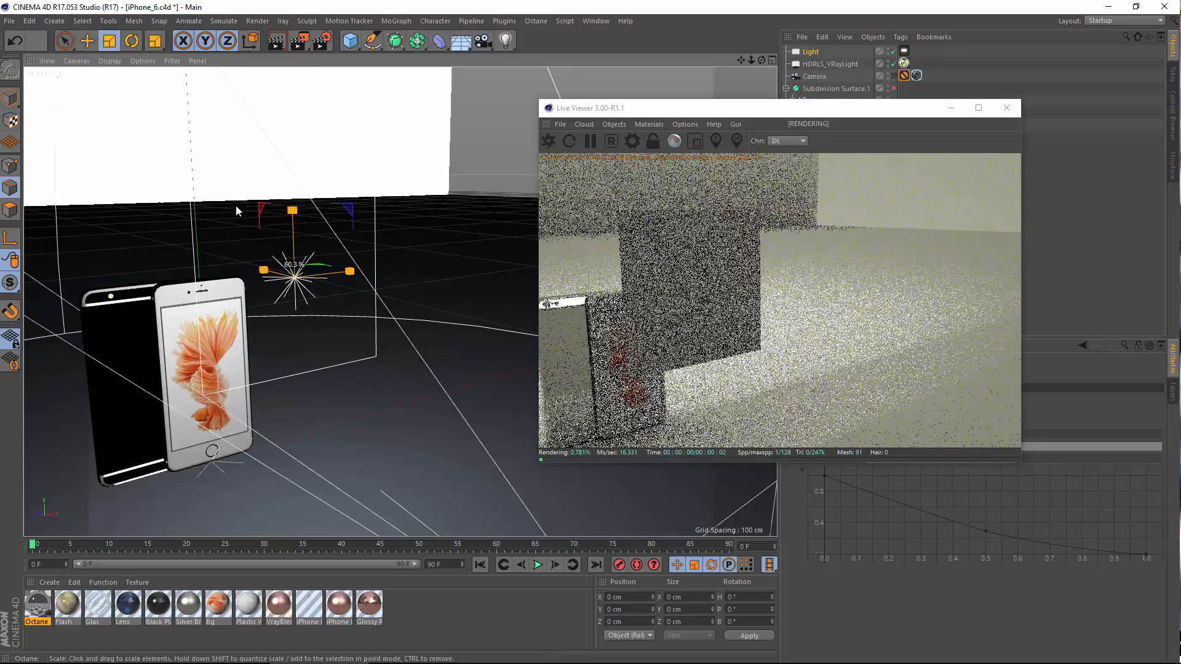
click(110, 41)
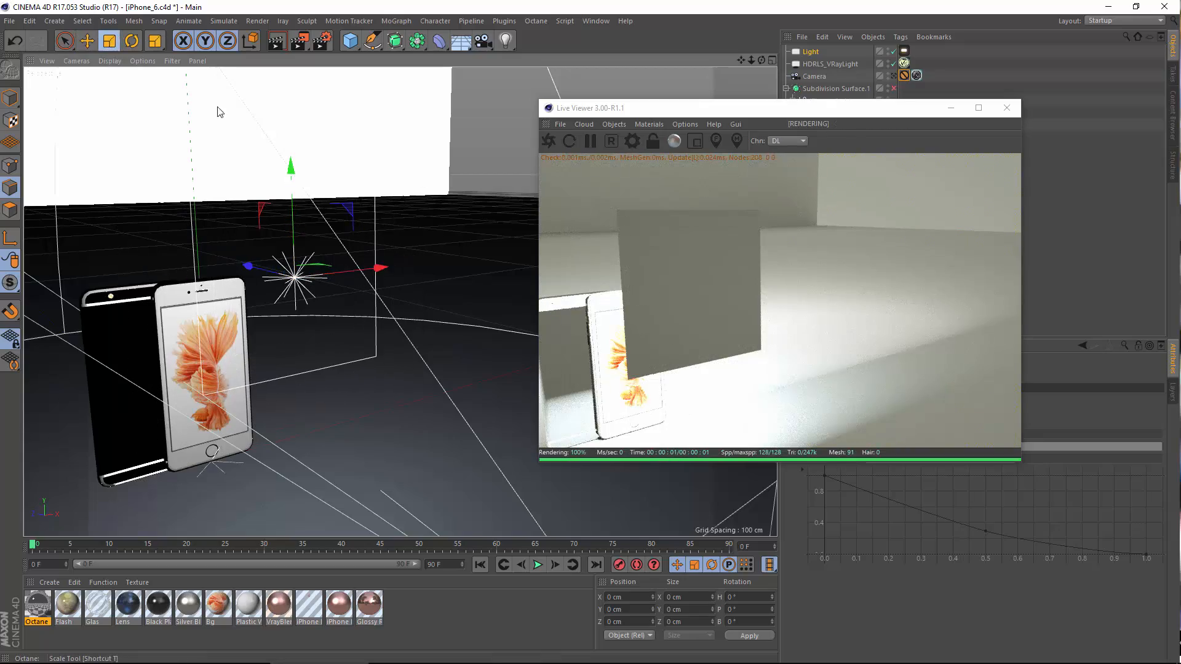
click(87, 41)
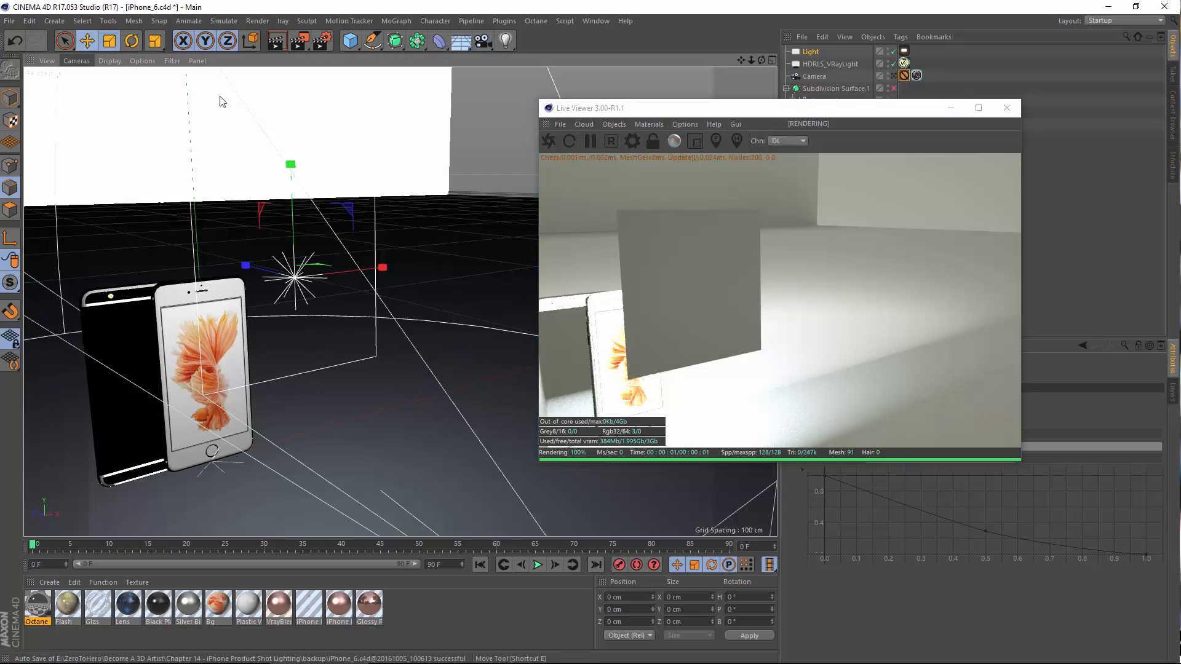
drag(253, 271, 356, 333)
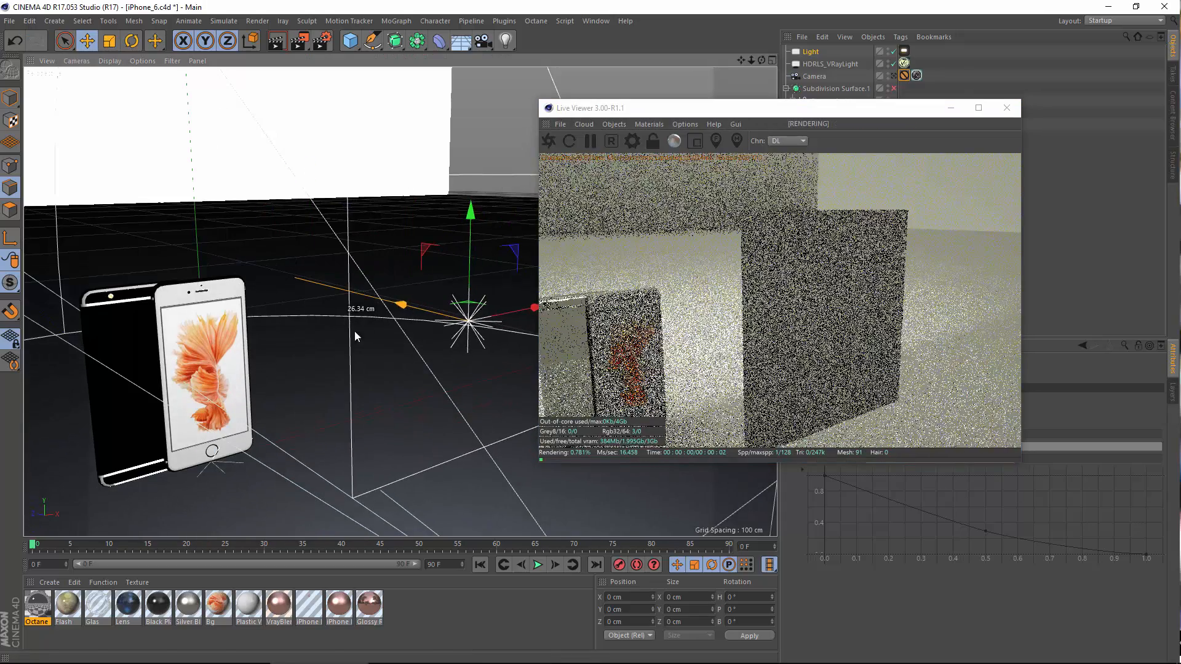
alt+middle_drag(356, 333, 275, 318)
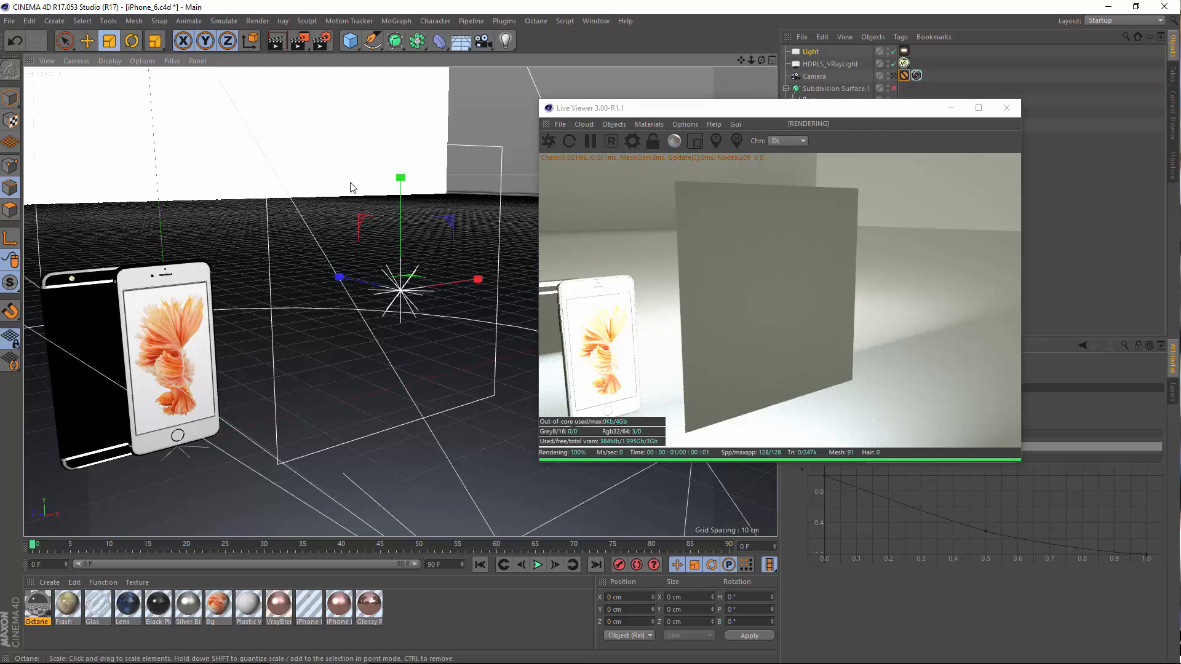
Rotate the area light's bank to about -38° and return to looking through the Camera.
key(r)
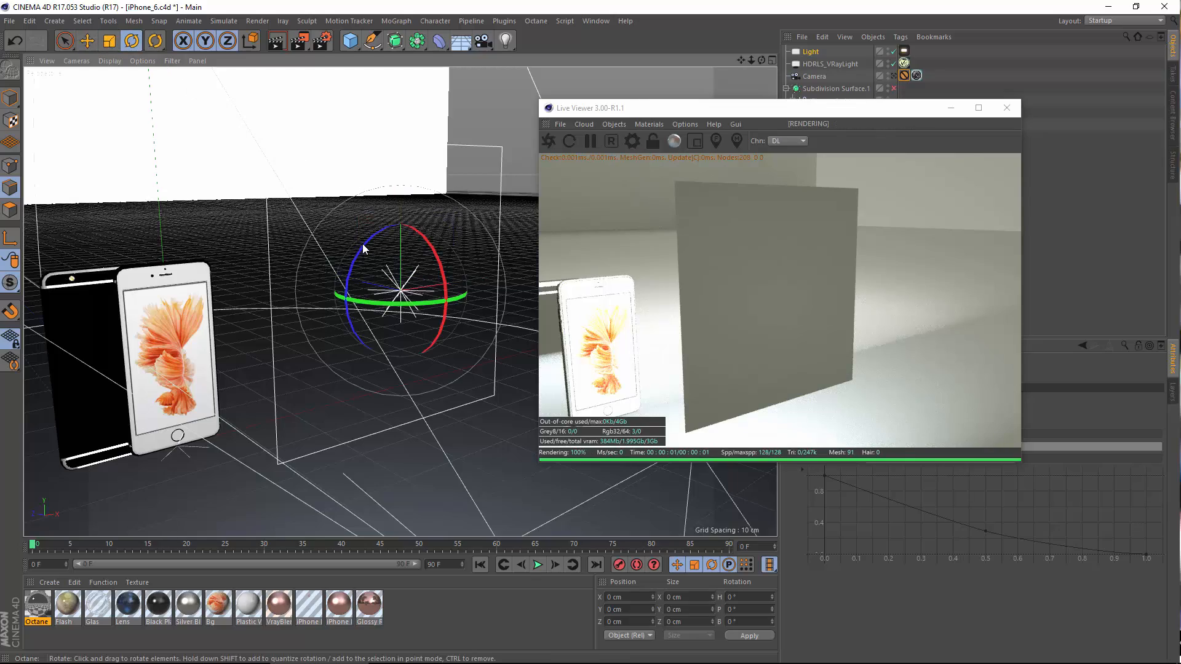
drag(364, 244, 307, 282)
alt+drag(252, 364, 300, 339)
drag(932, 115, 764, 122)
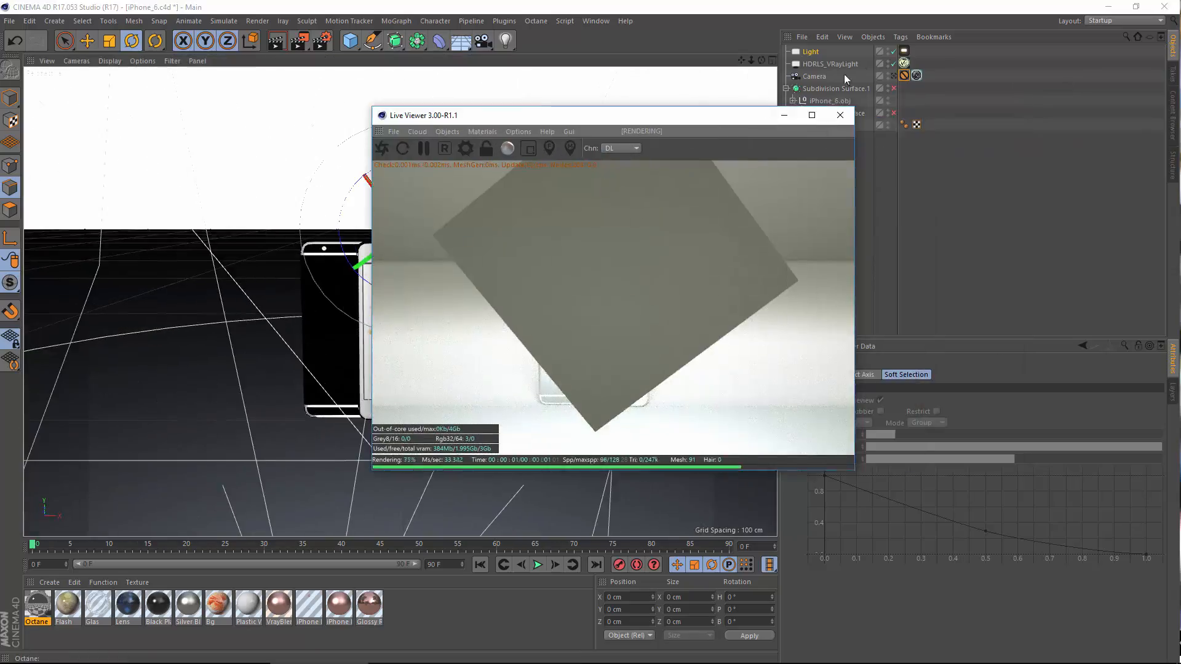
click(894, 75)
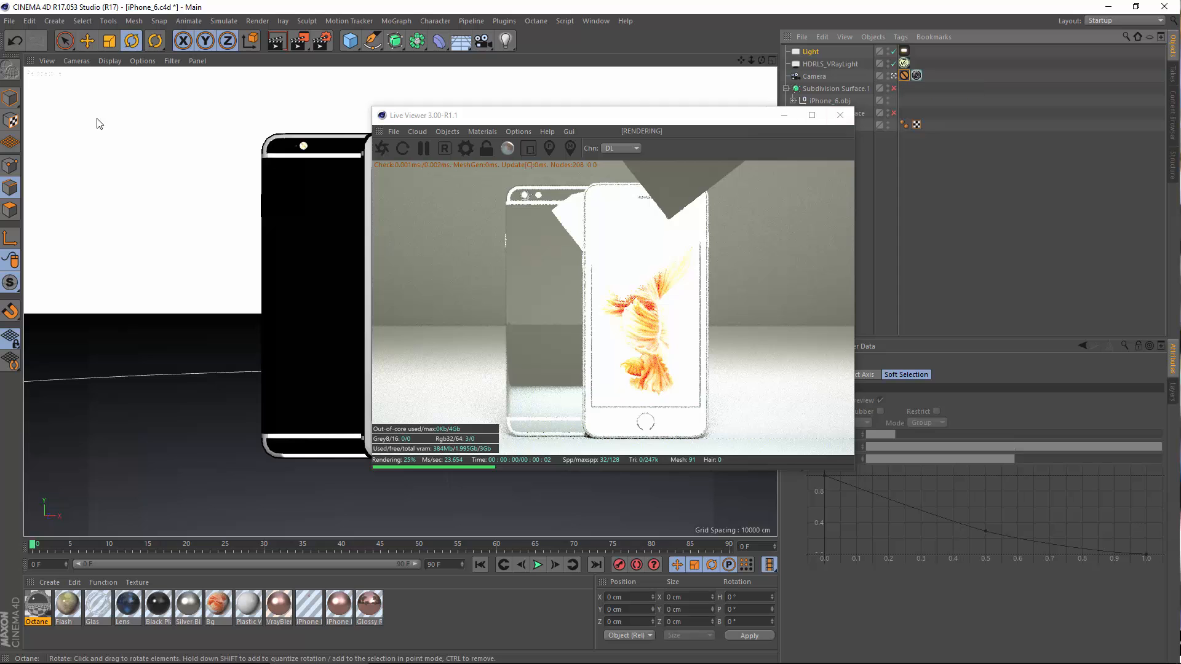
Try repositioning the area light at X -10 cm, Y 38.697 cm and Z -113.669 cm.
click(88, 41)
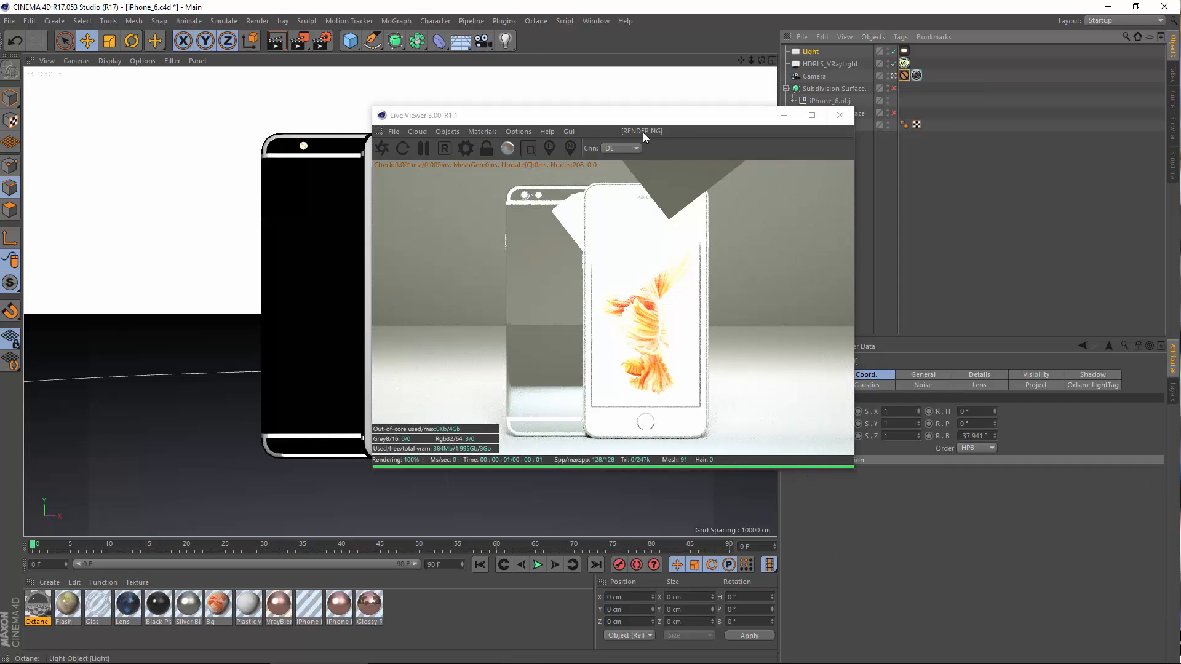
drag(650, 124, 524, 159)
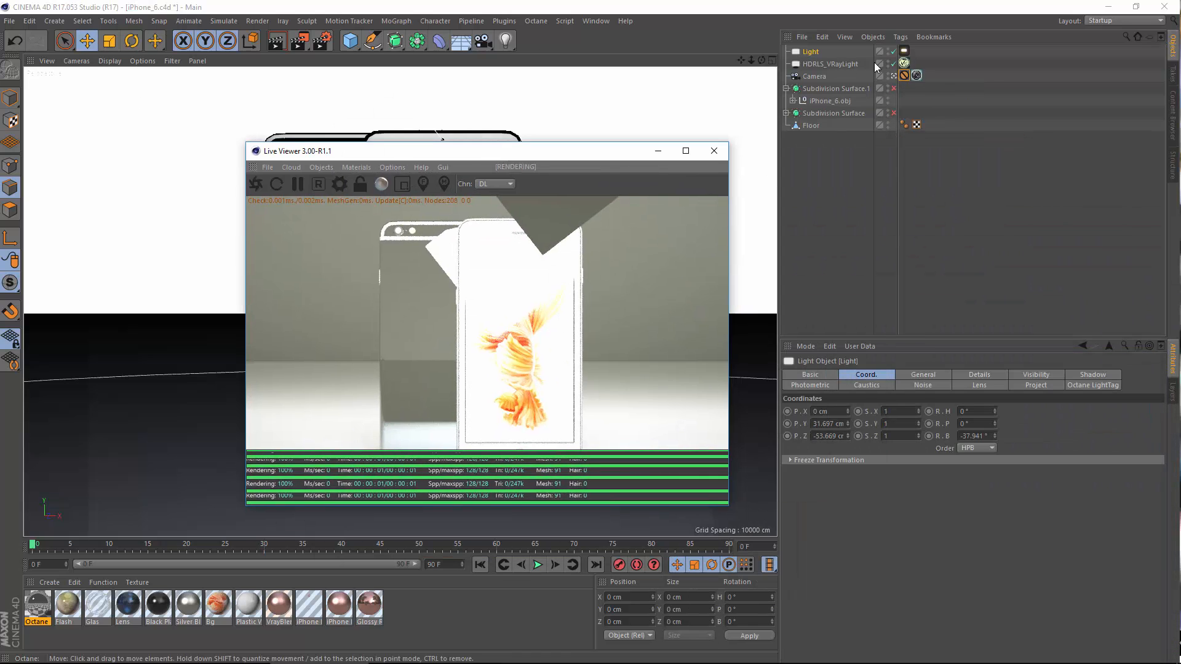
click(847, 407)
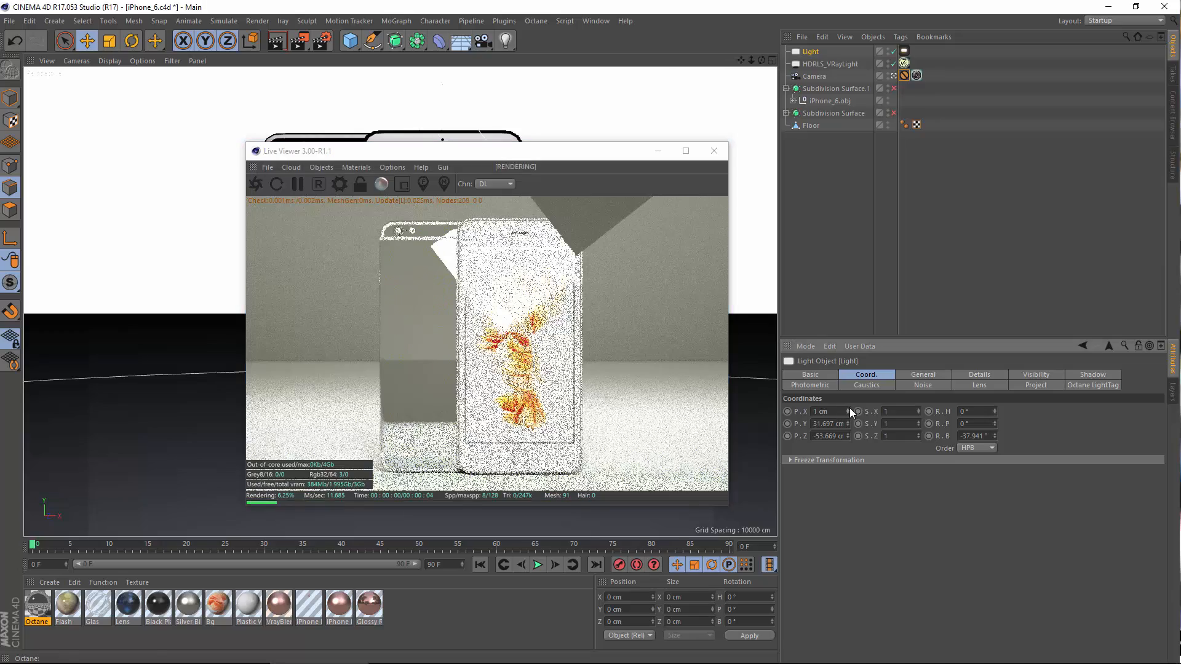
click(848, 413)
click(848, 413)
click(848, 413)
click(849, 413)
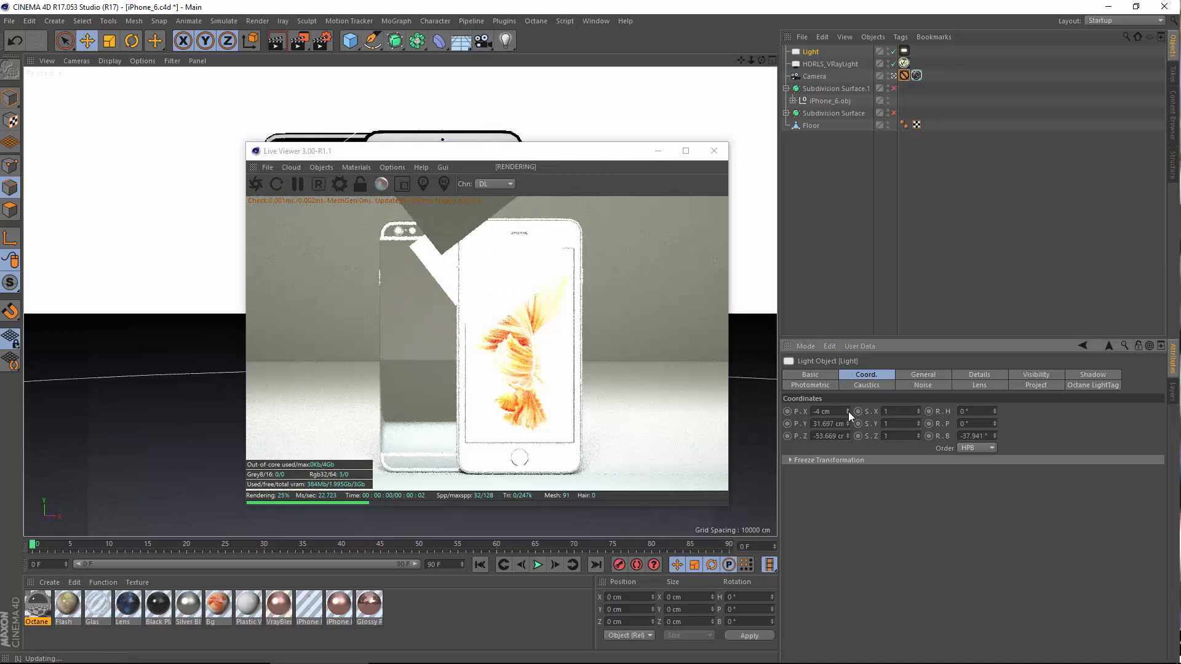
click(848, 413)
click(849, 413)
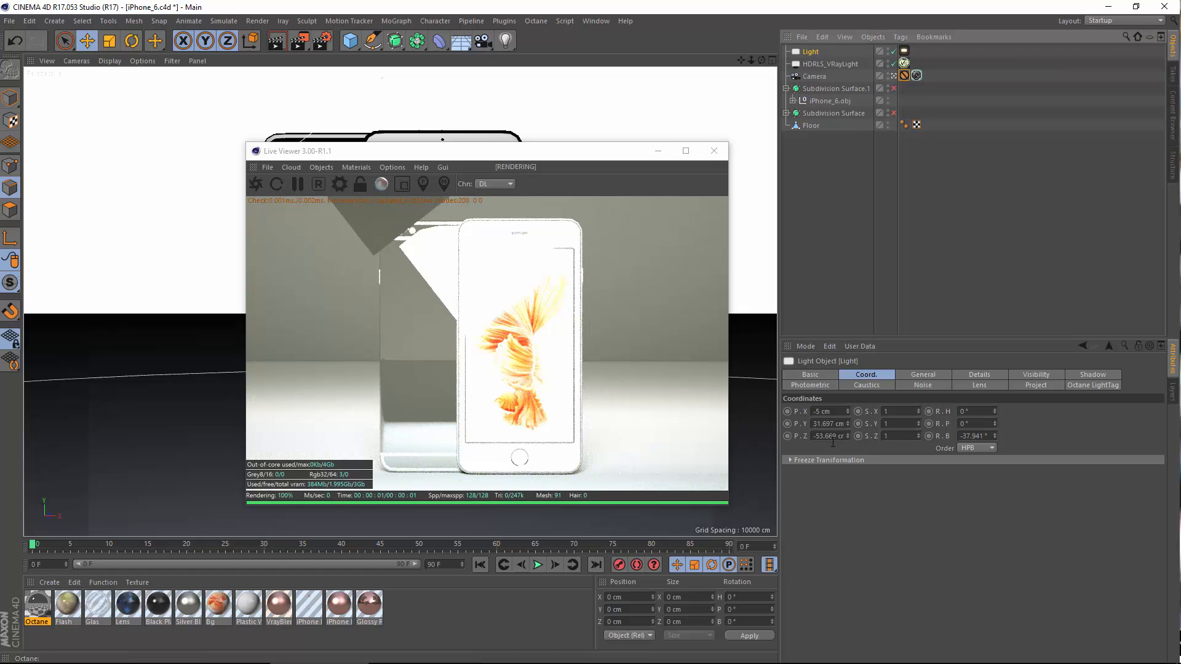
mouse_move(846, 434)
mouse_down()
mouse_move(846, 459)
mouse_move(850, 420)
mouse_up()
click(849, 421)
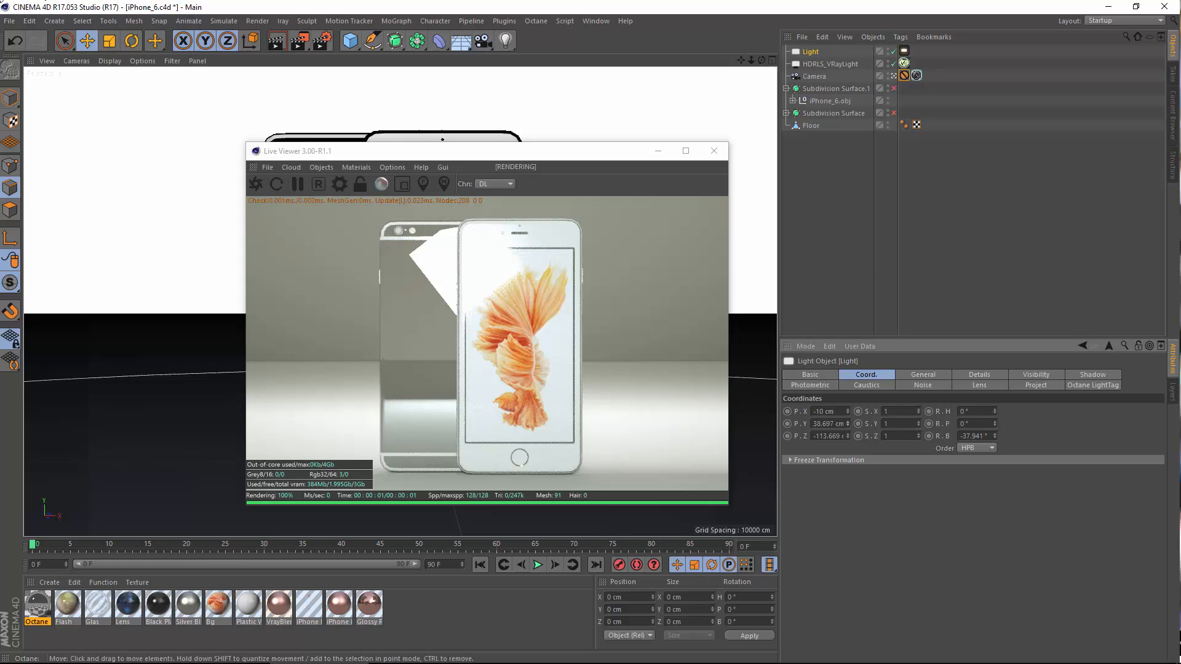
Try to scale the area light while looking through the Camera.
click(114, 41)
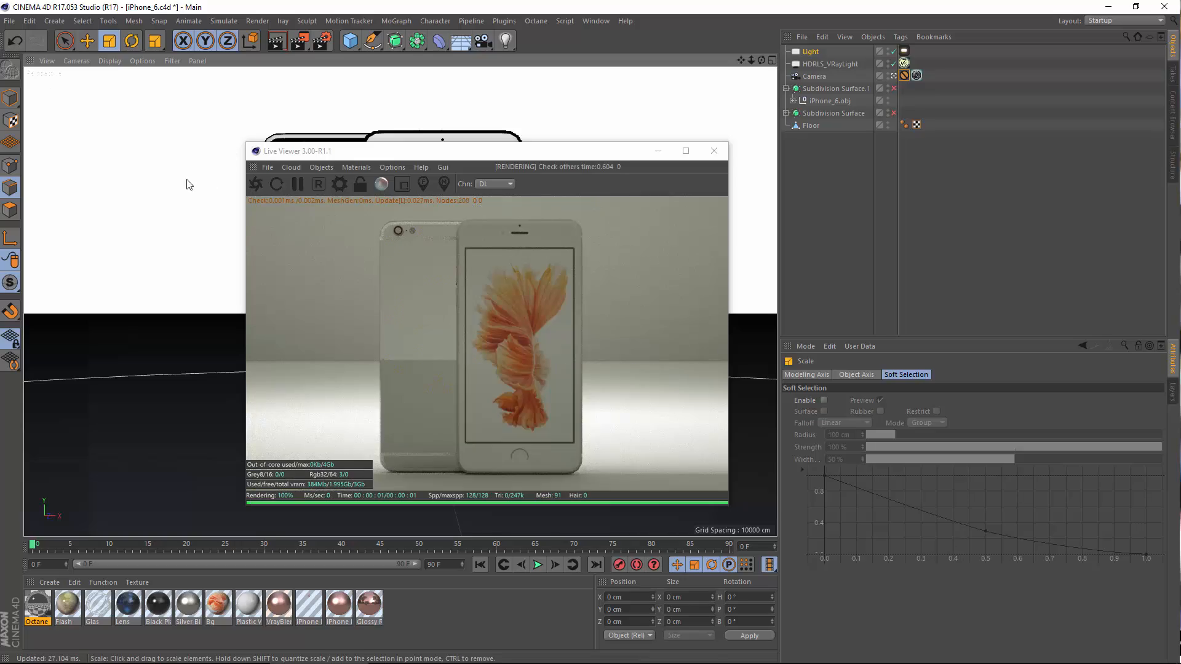
drag(187, 185, 421, 108)
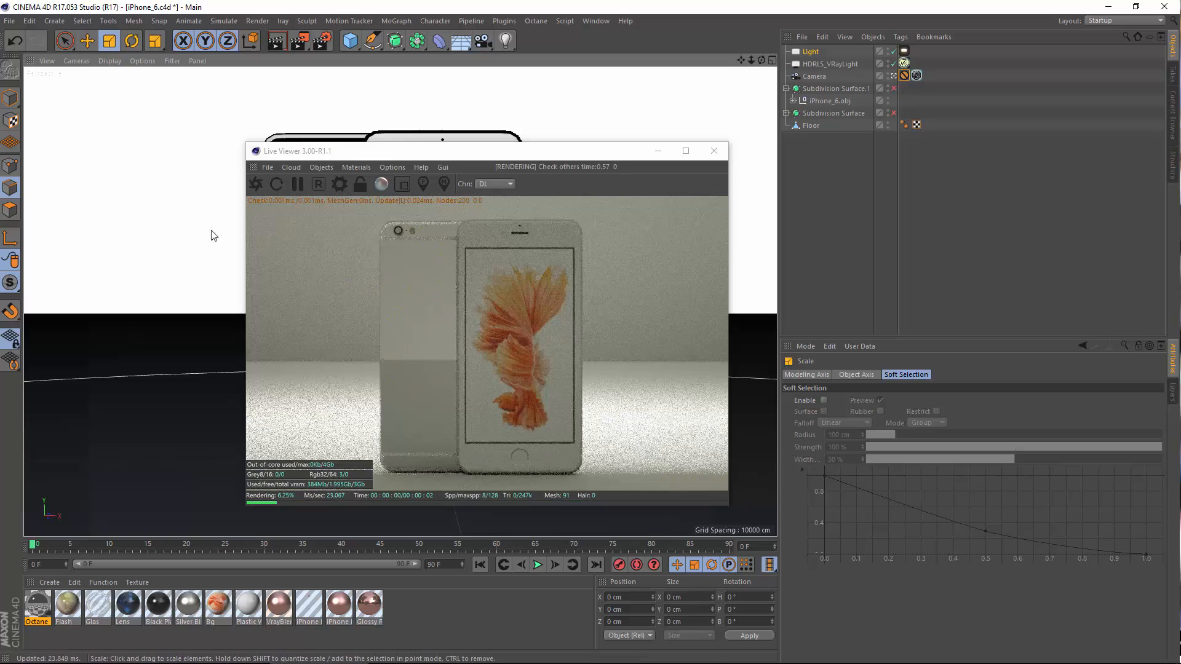
drag(214, 232, 580, 72)
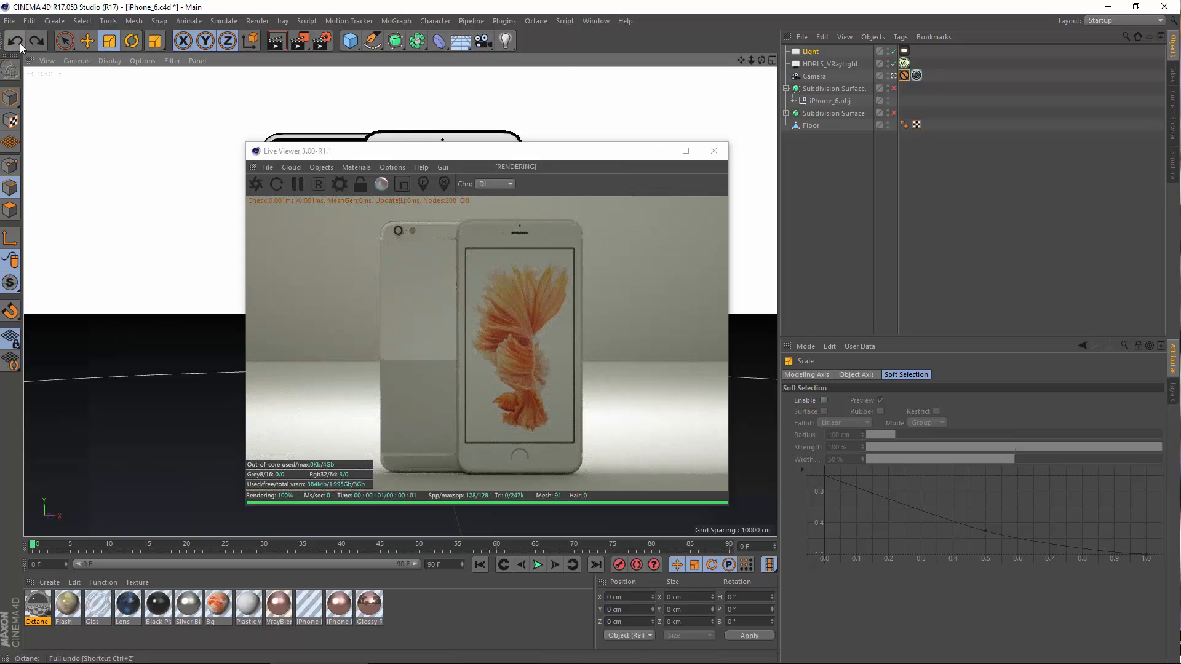
Undo the area light's recent scaling and position changes, then refresh the live render.
click(19, 43)
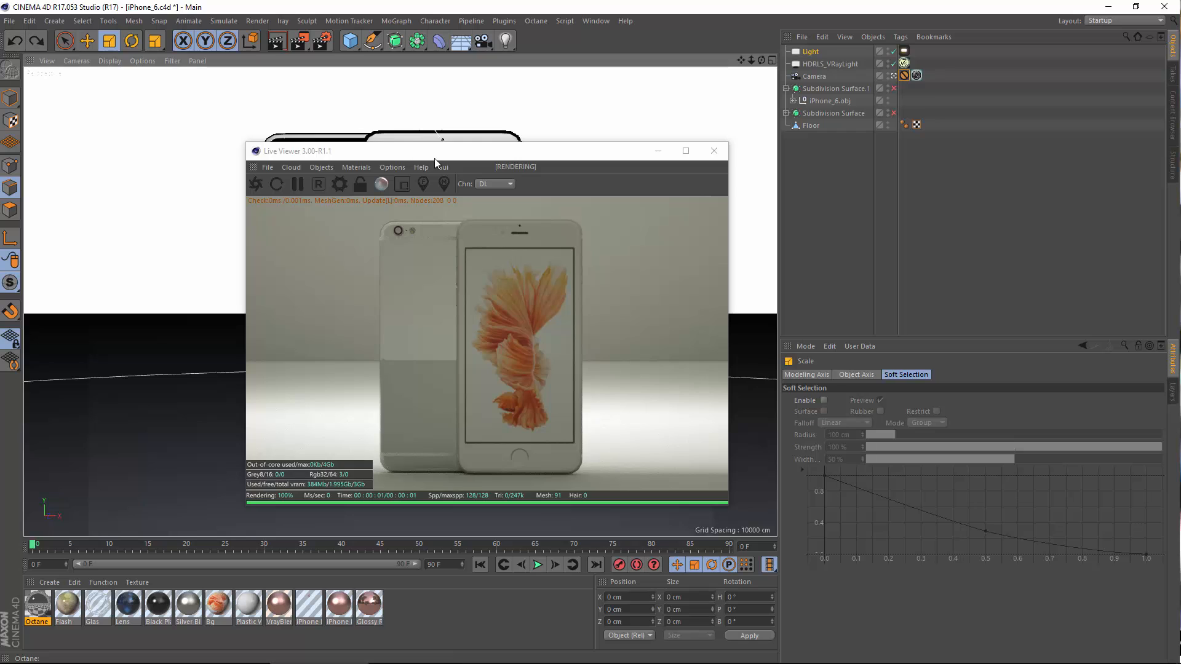
drag(435, 158, 457, 137)
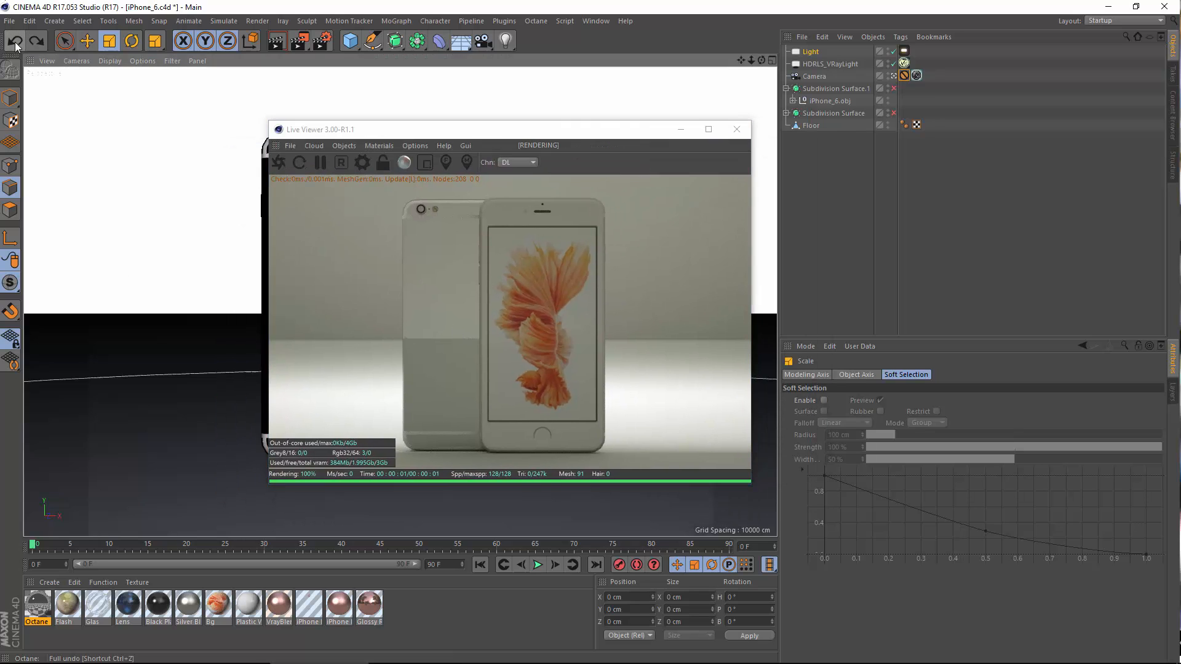
click(279, 162)
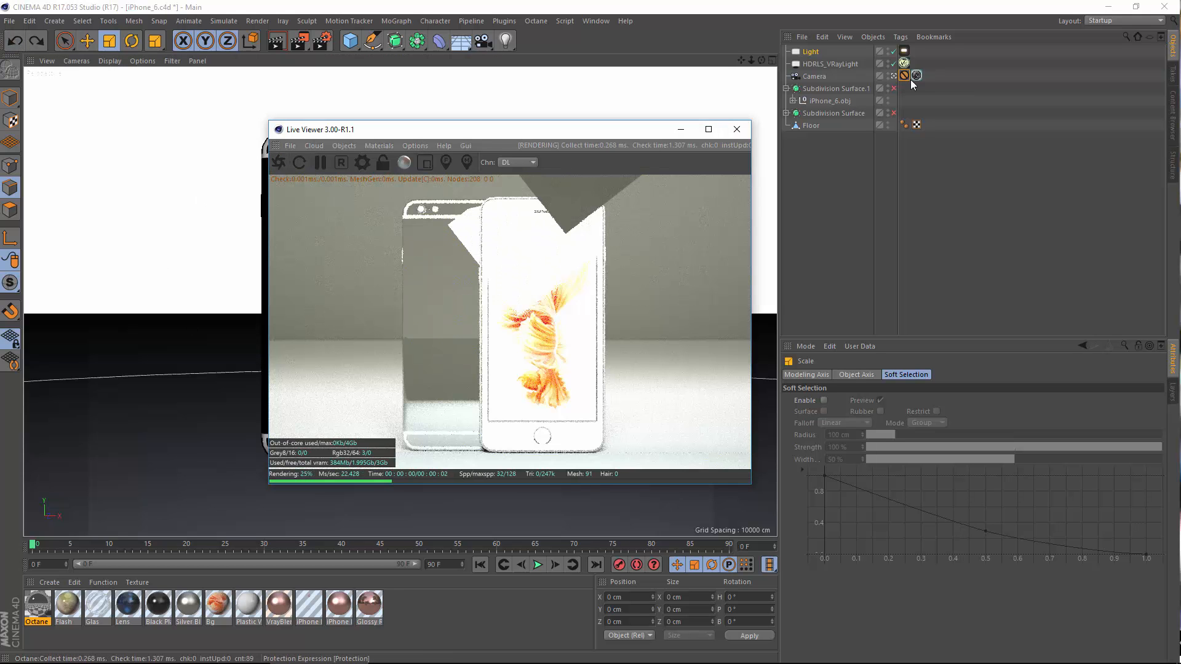
Set the area light's Z position to -119.669 cm and scale it down to shrink its reflection on the front phone.
click(87, 40)
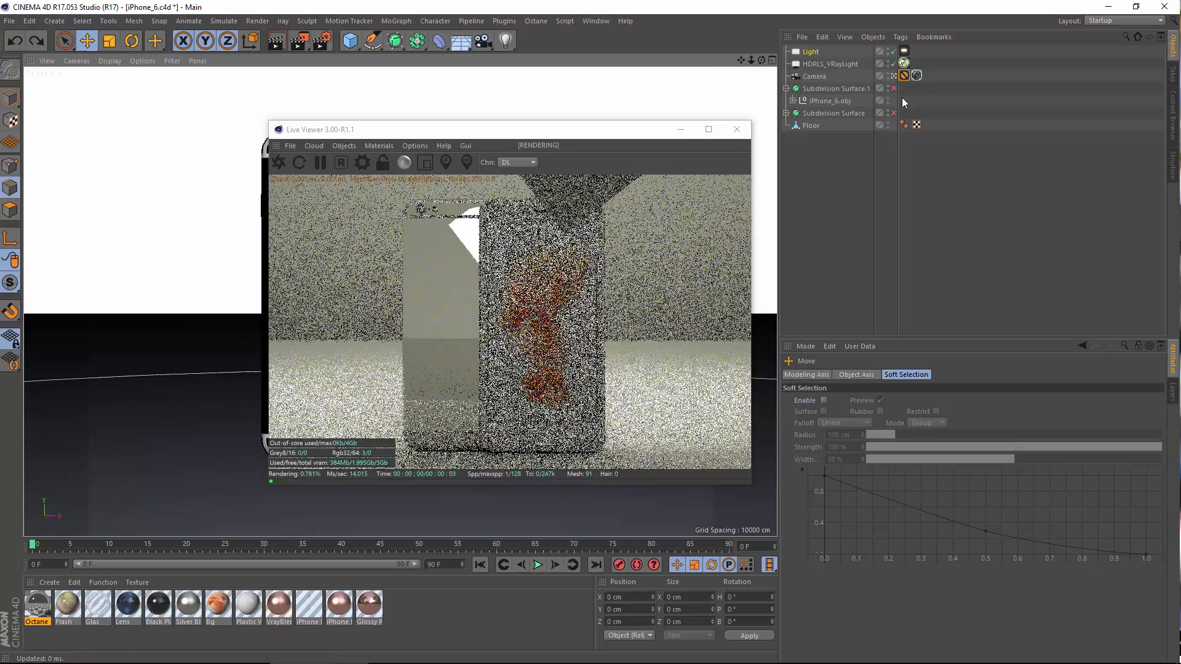
click(811, 53)
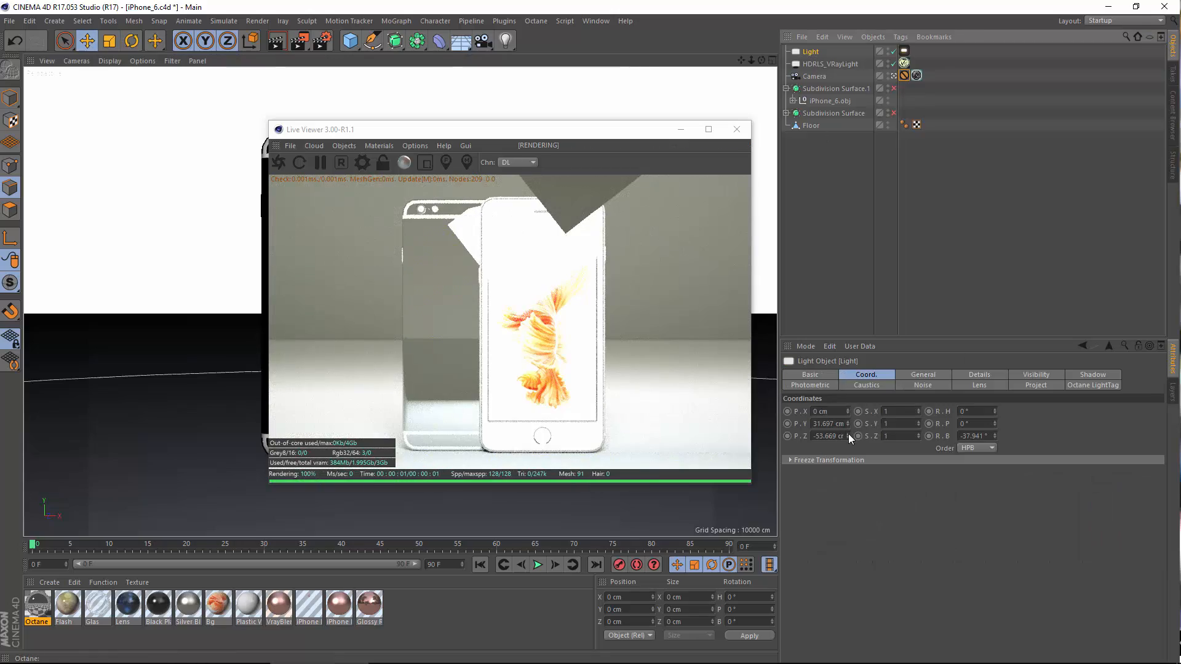
drag(848, 434, 848, 474)
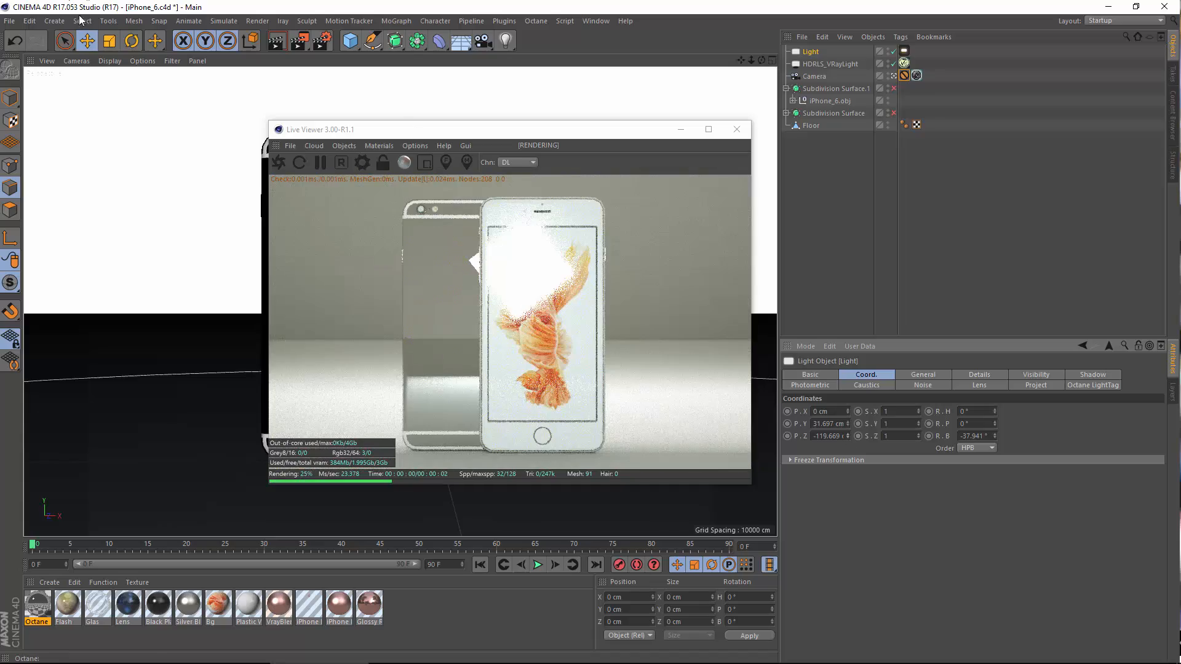
click(109, 45)
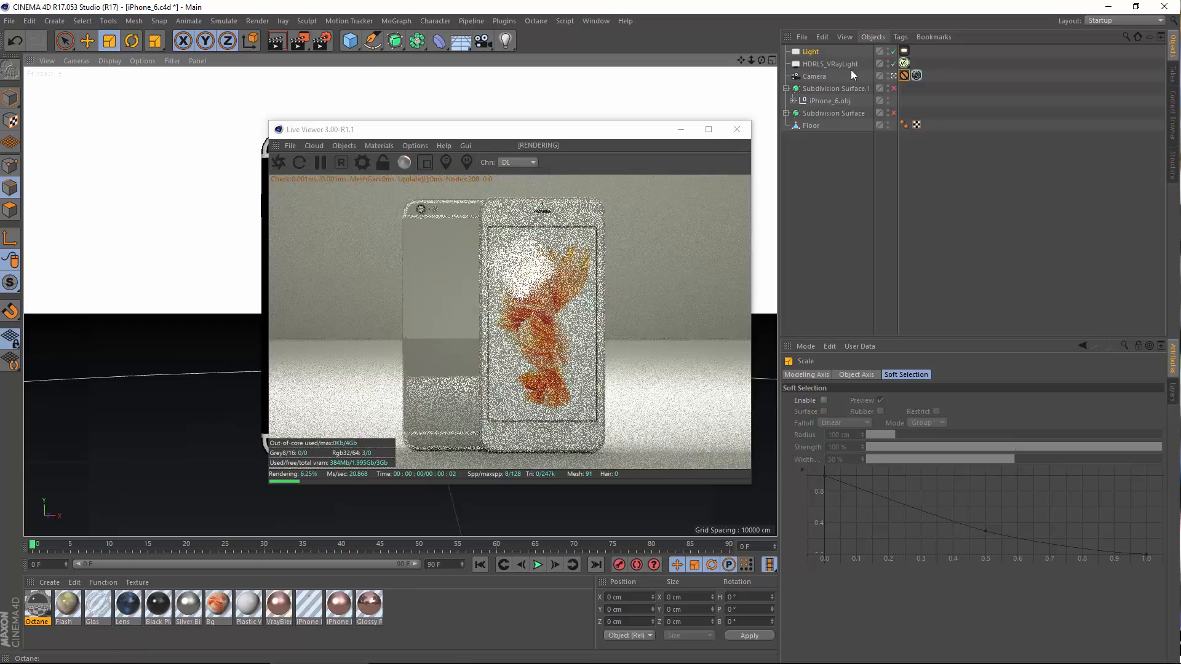
click(821, 54)
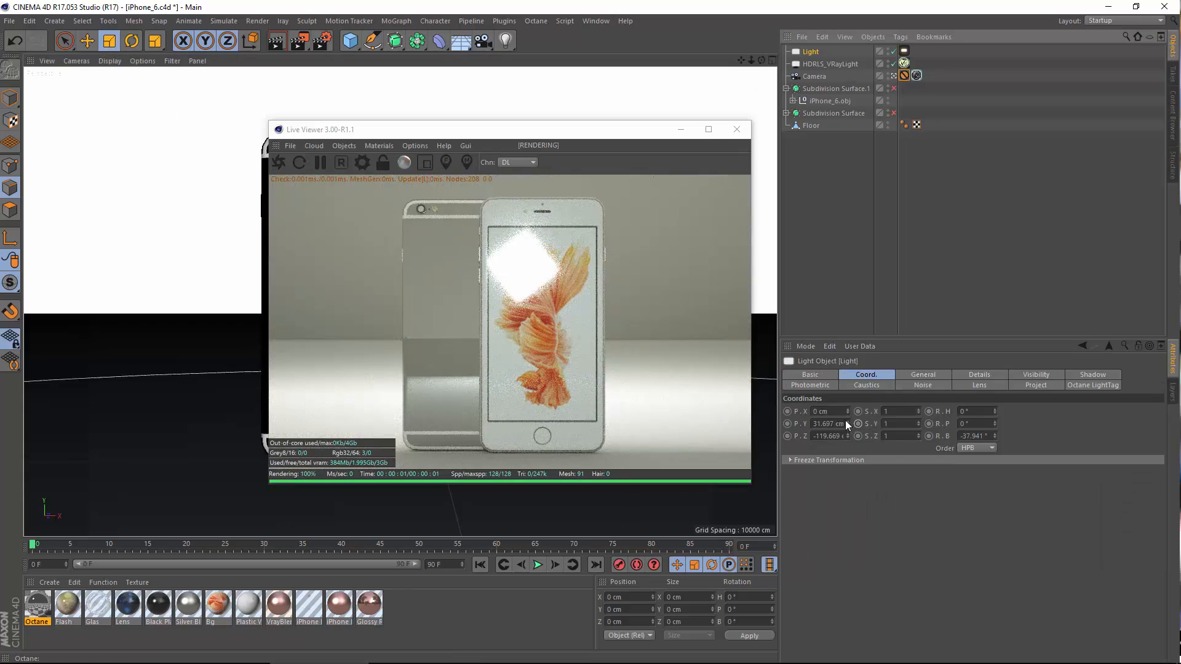
Scale the area light down slightly more and set its position to X -16 cm and Y 38.697 cm.
mouse_move(847, 412)
mouse_down()
mouse_move(847, 395)
mouse_move(848, 424)
mouse_up()
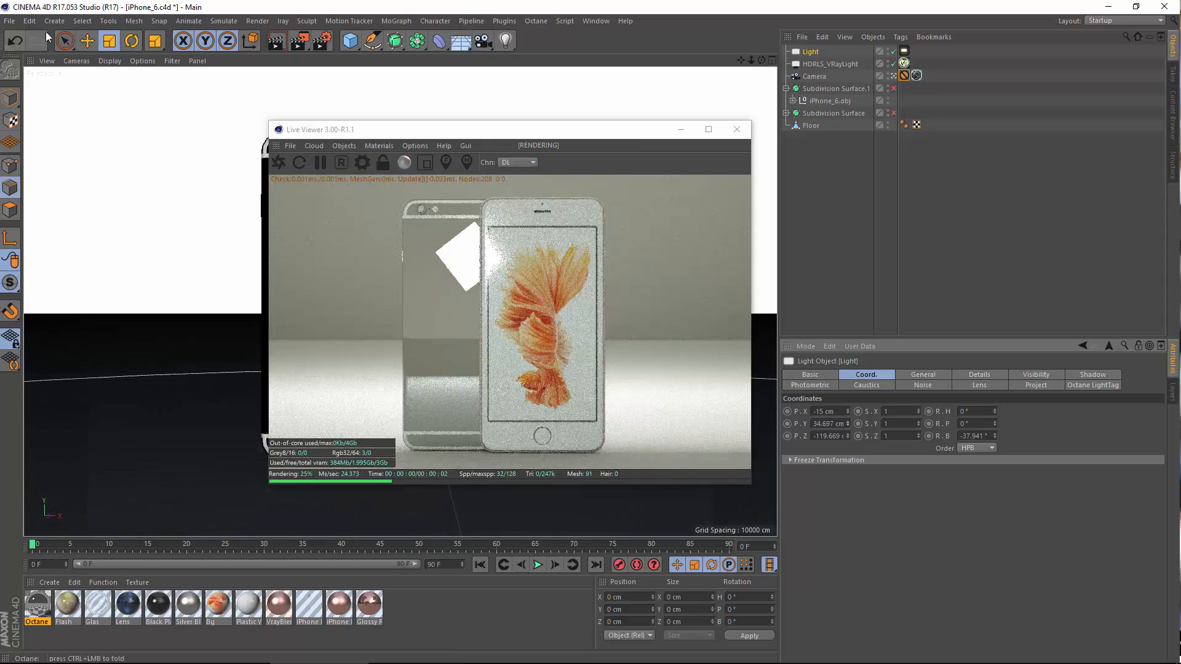
key(t)
drag(147, 123, 74, 164)
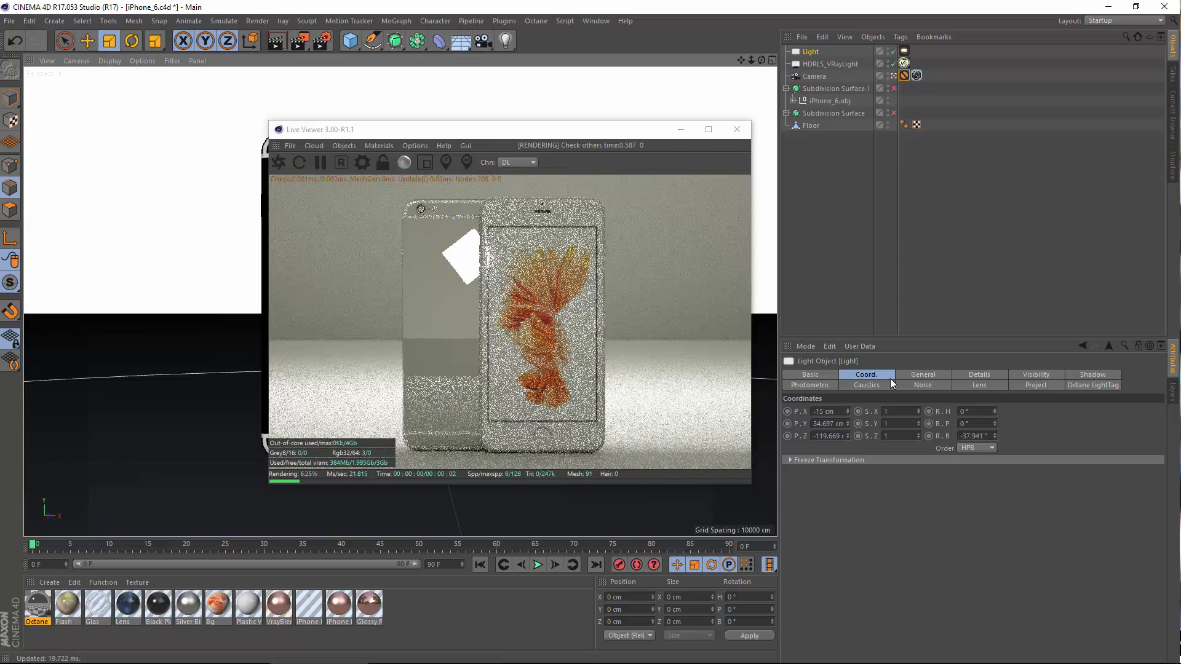
mouse_move(848, 422)
mouse_down()
mouse_move(847, 410)
mouse_move(850, 422)
mouse_up()
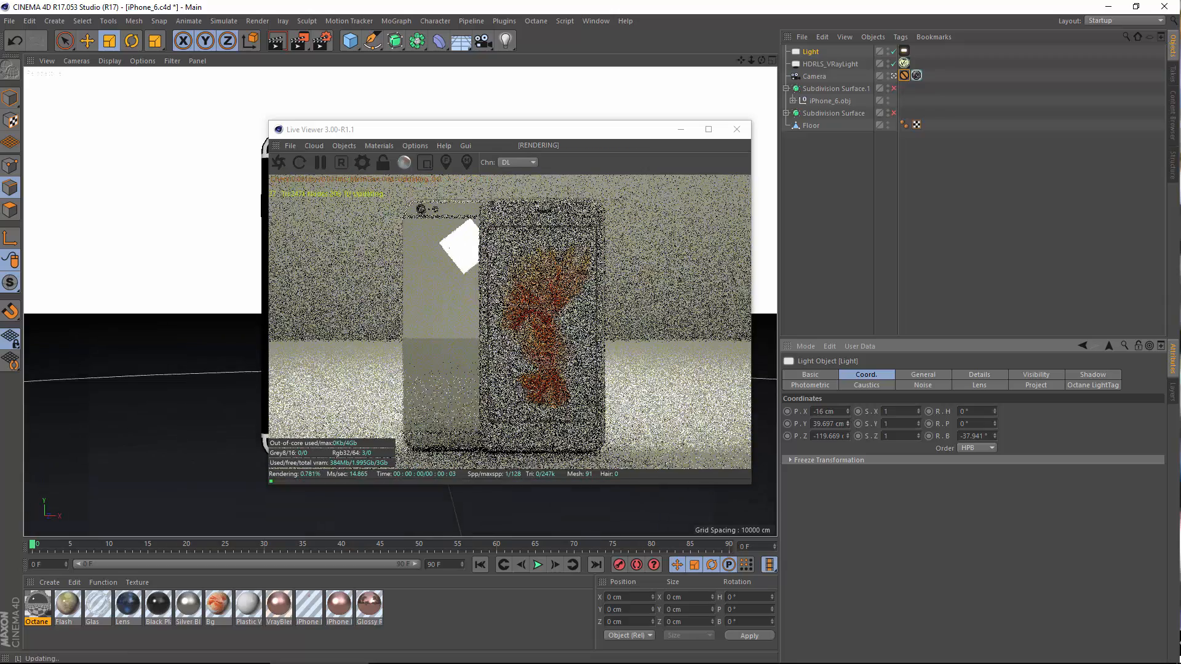
click(848, 425)
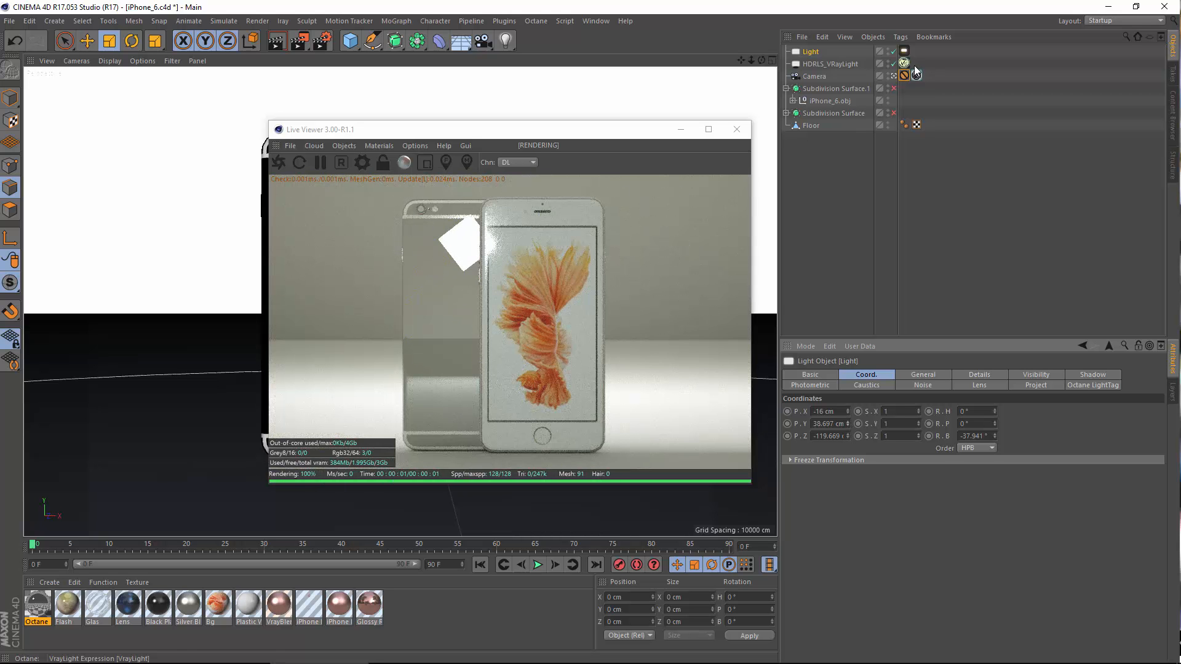
Delete the Octane LightTag from the area light and close the Live Viewer.
click(904, 52)
key(Delete)
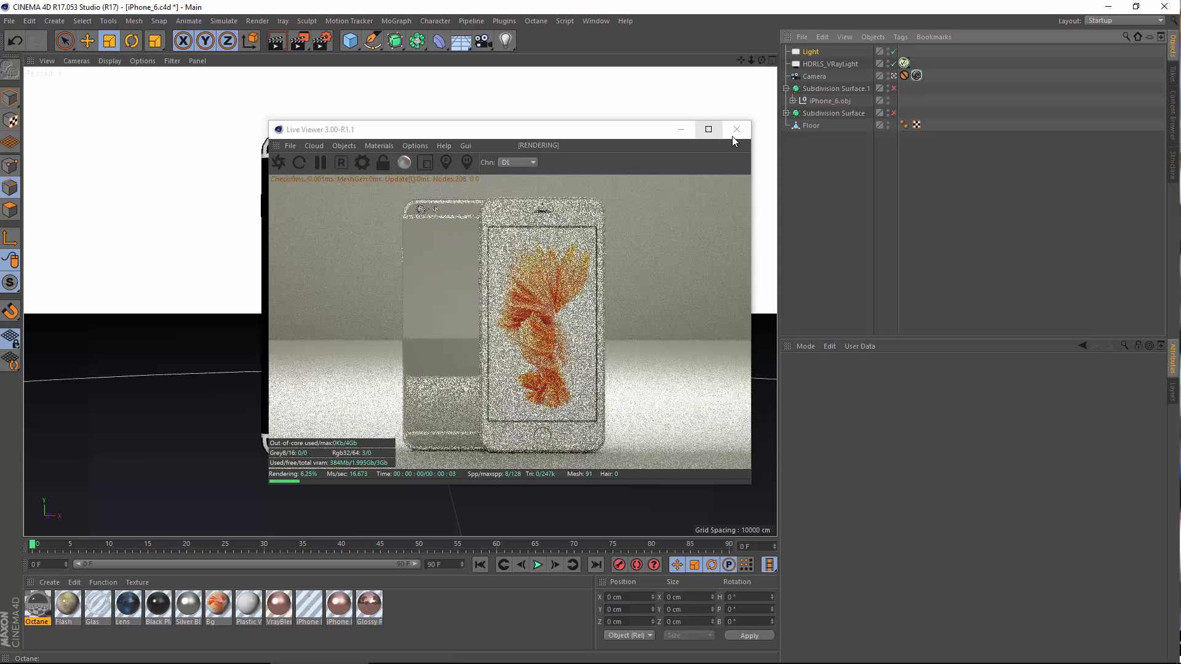
click(733, 136)
Add a VrayLight tag to the area light, with shadows enabled, and open its area light settings.
right_click(829, 48)
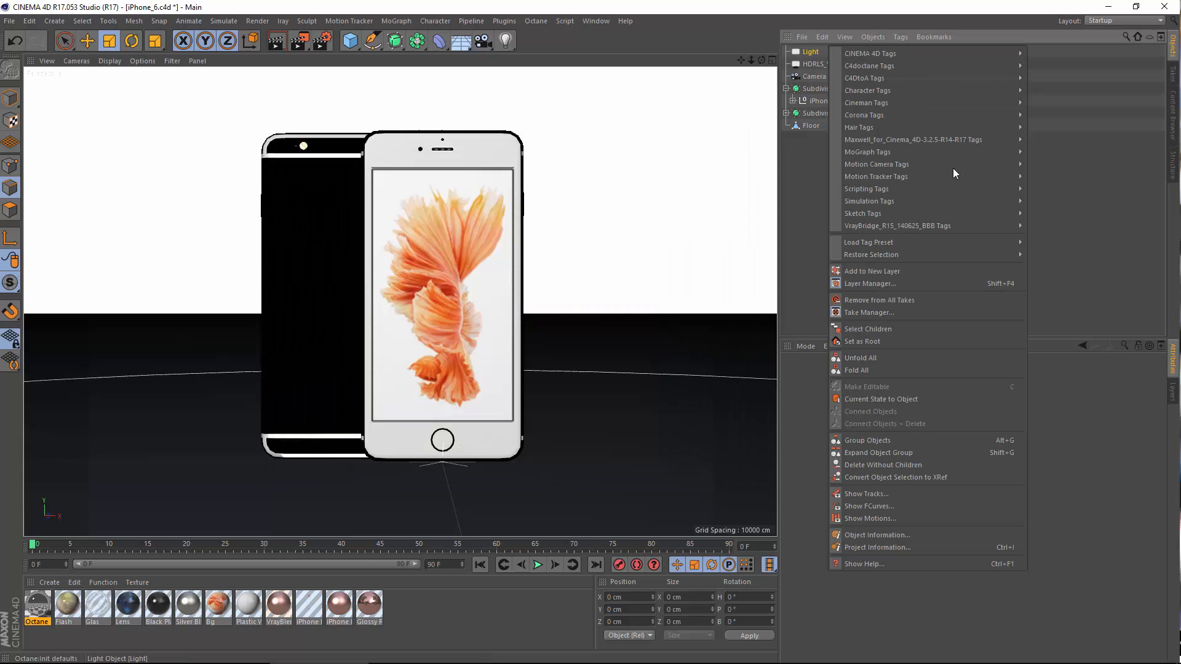
mouse_move(915, 241)
click(1049, 276)
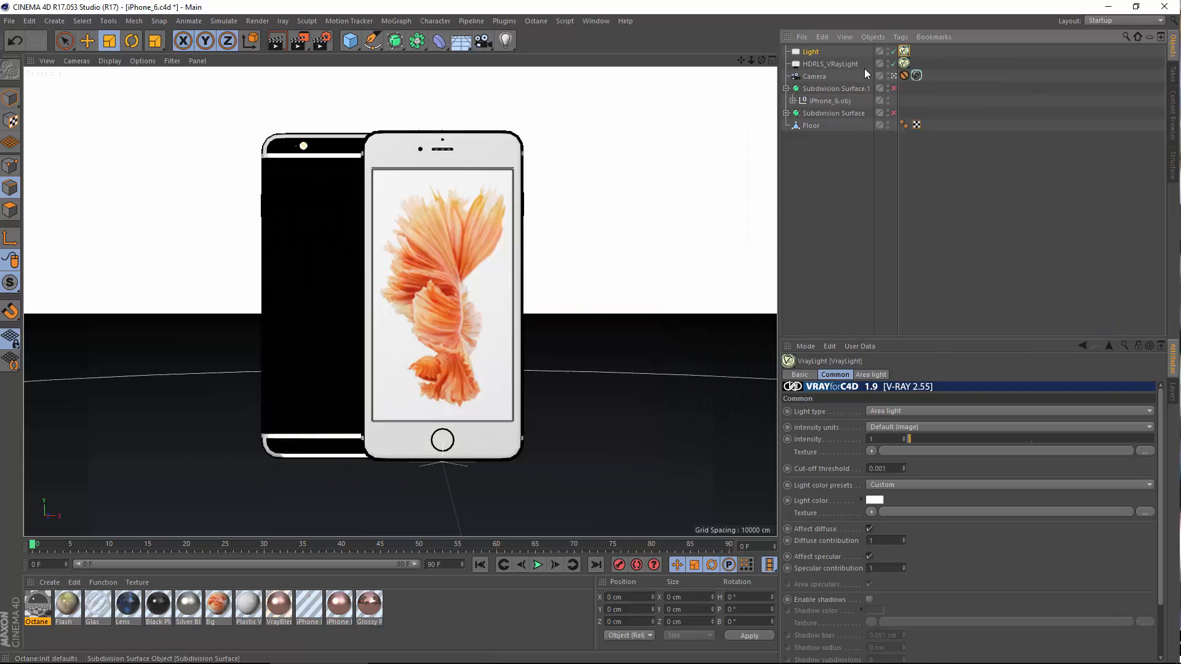
click(870, 600)
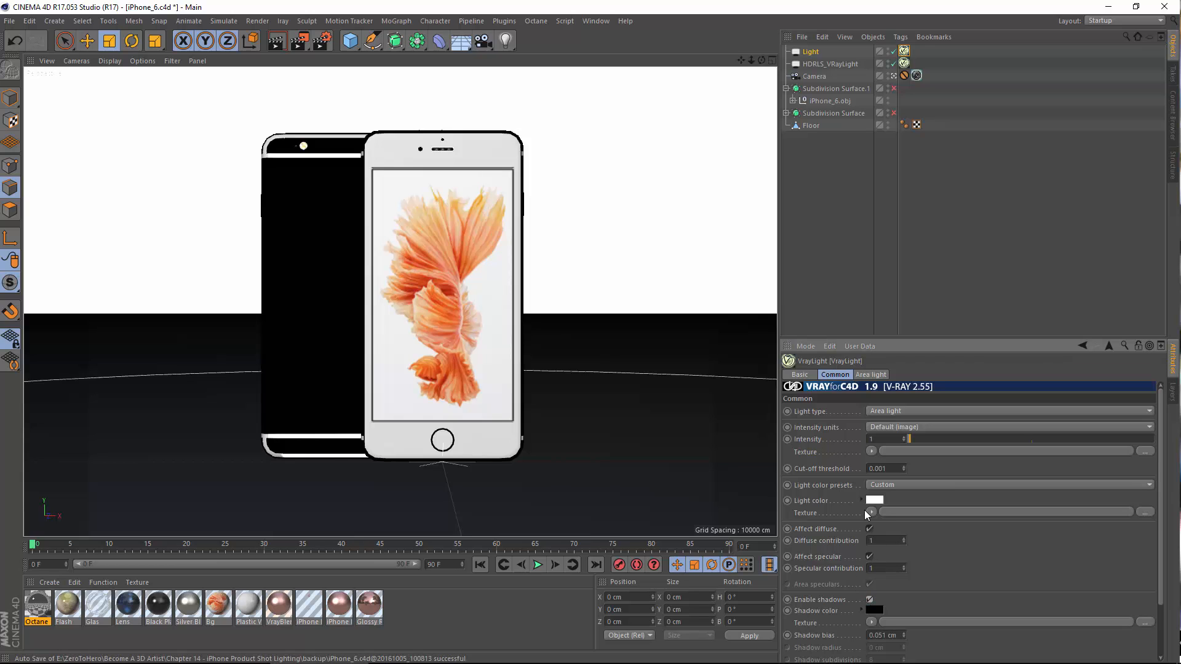
click(872, 374)
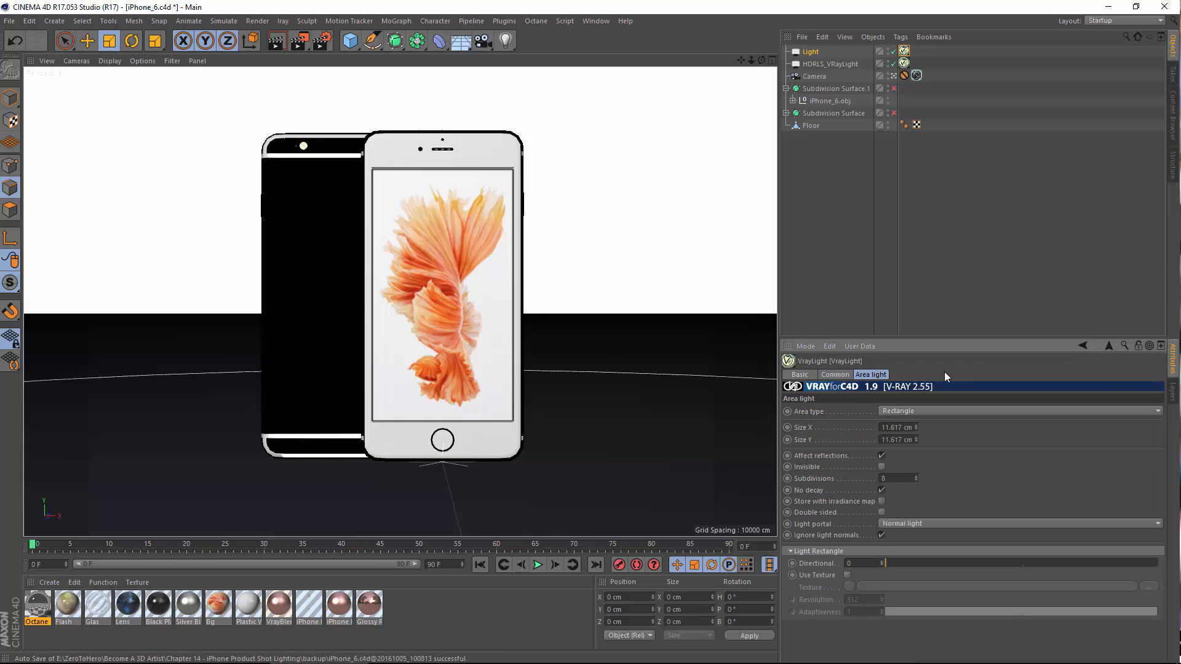
Turn off No decay for the area light's VrayLight tag, with subdivisions set to 128 and intensity set to 40.
click(882, 491)
double_click(893, 478)
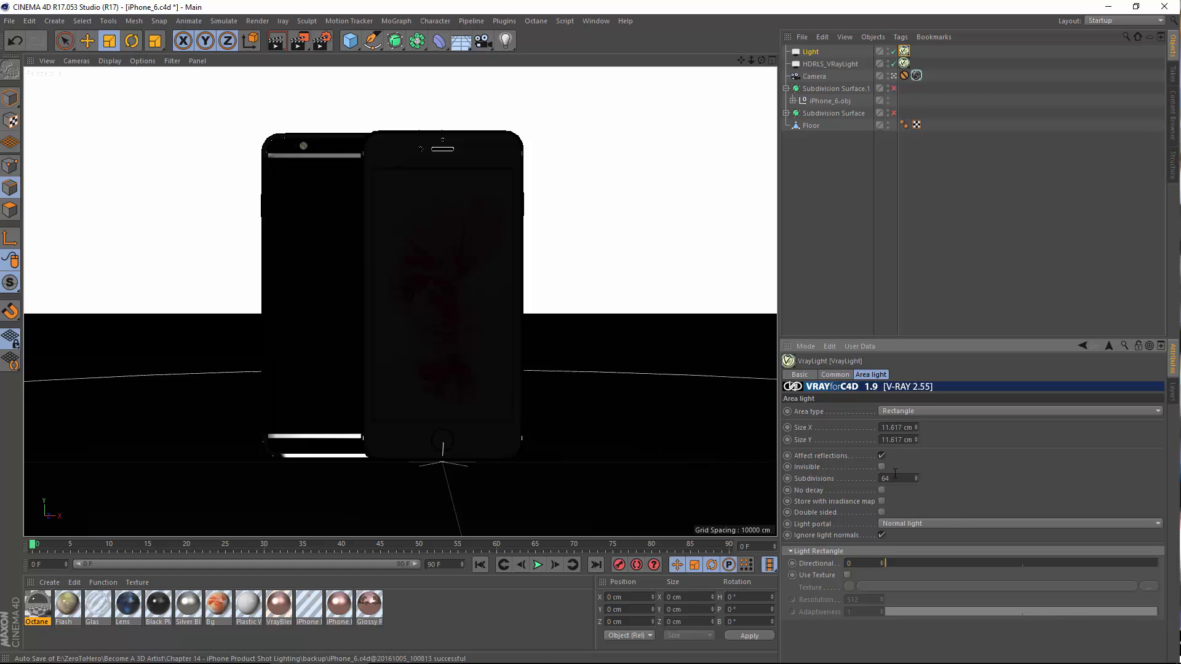
drag(892, 479, 633, 445)
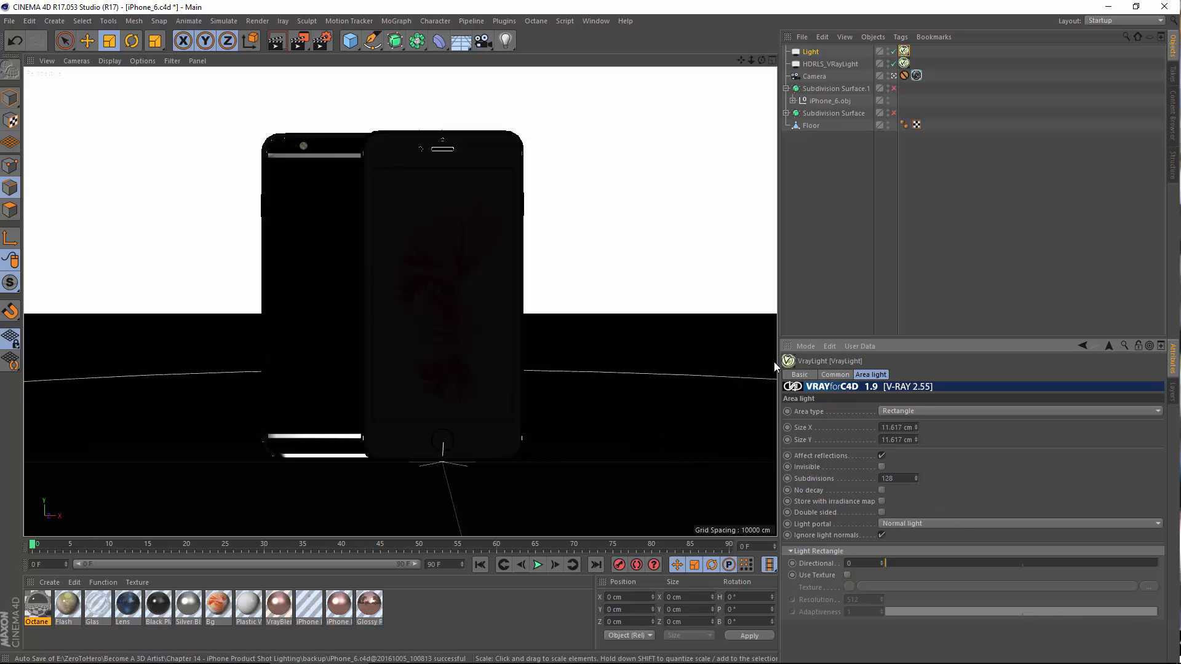
click(825, 374)
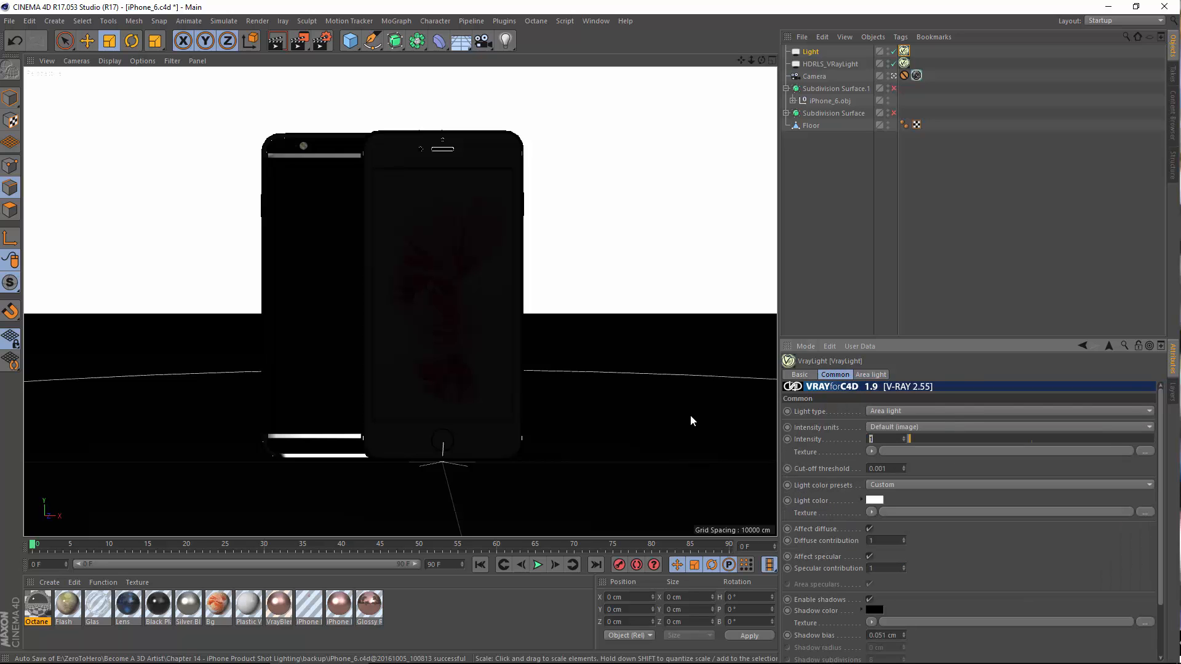
text(40)
key(Return)
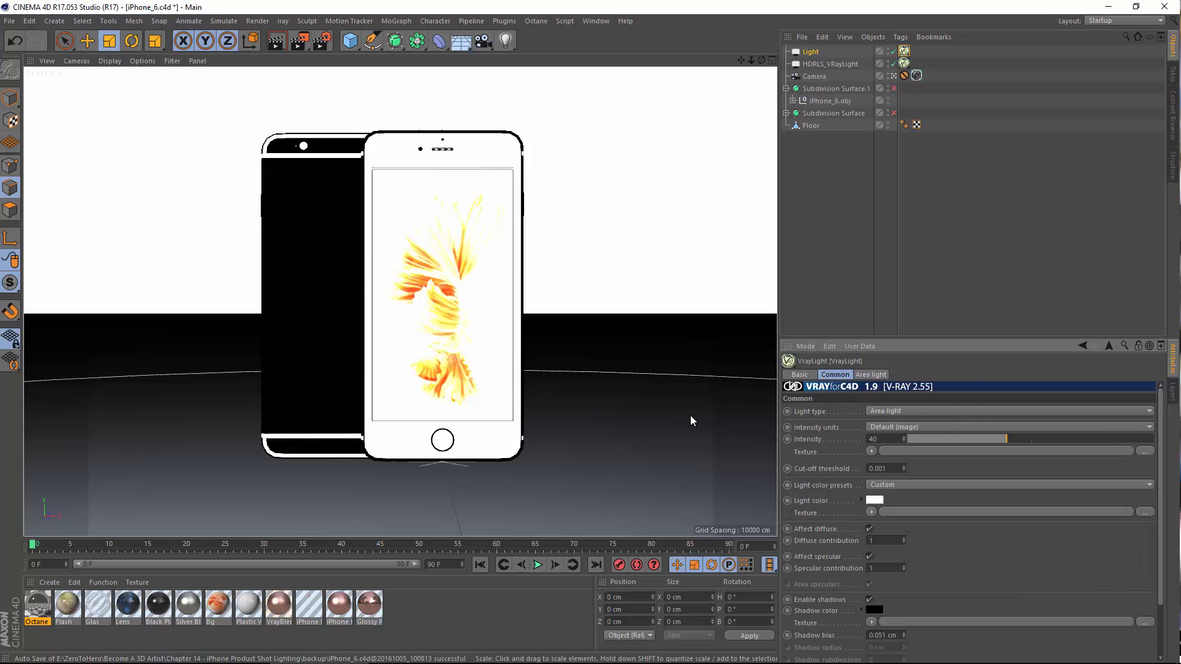
Disable the HDRLS_VRayLight object and render a viewport region covering both phones.
click(893, 63)
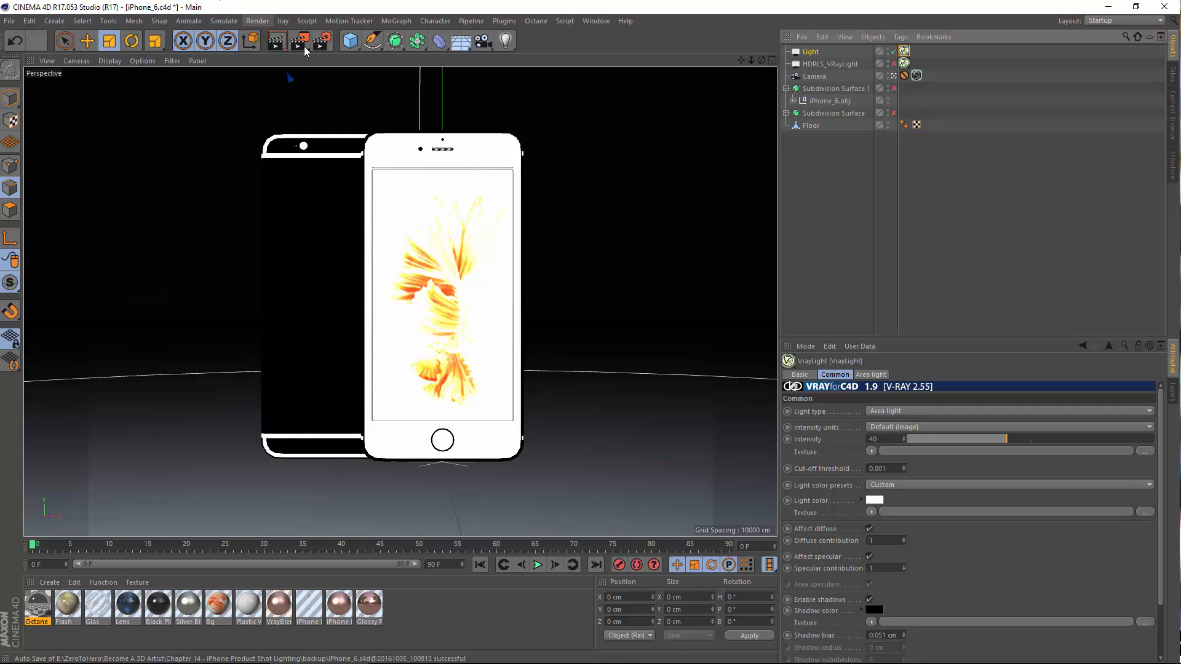
click(302, 43)
click(362, 59)
drag(237, 86, 565, 511)
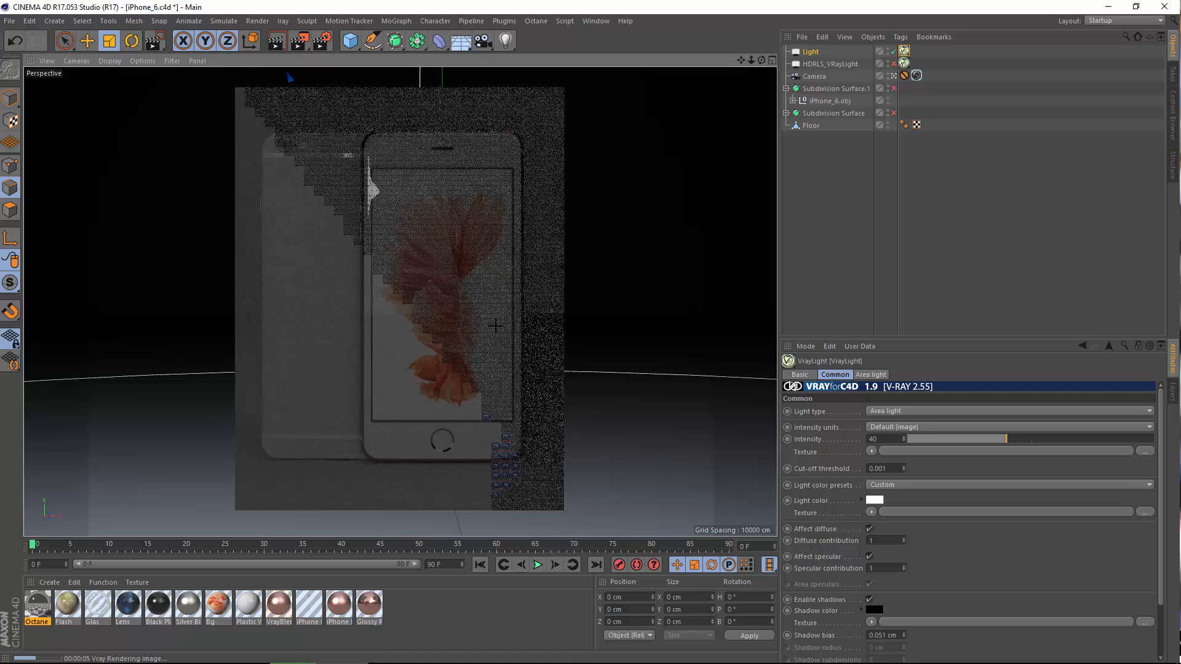
Delete the Octane Material texture tag from the Back_Back_Mix_Material_(Apple_Logo) mesh under Subdivision Surface.1.
click(792, 99)
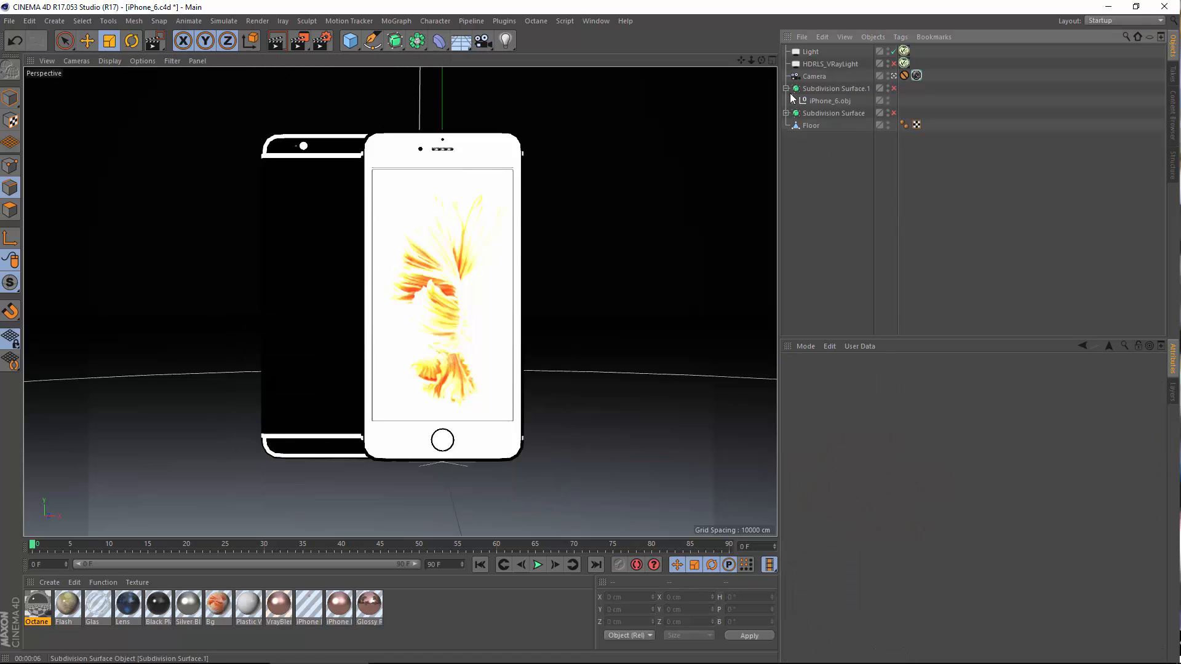
click(787, 113)
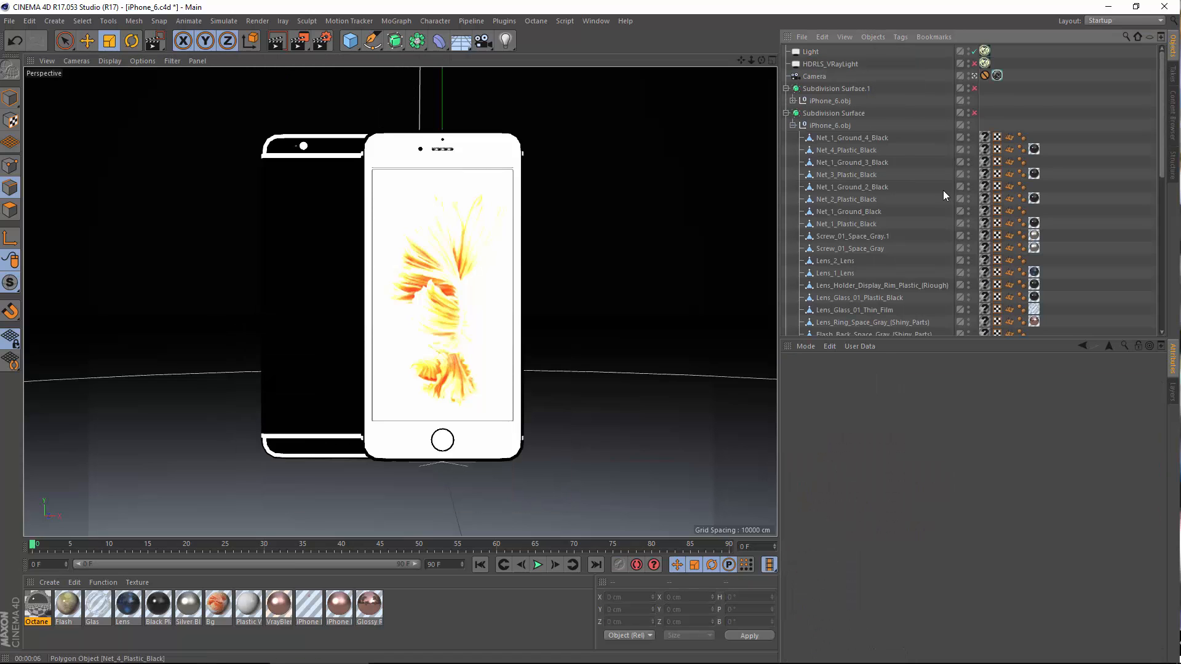
scroll(929, 228, down, 5)
scroll(917, 267, up, 5)
click(793, 101)
scroll(981, 207, down, 14)
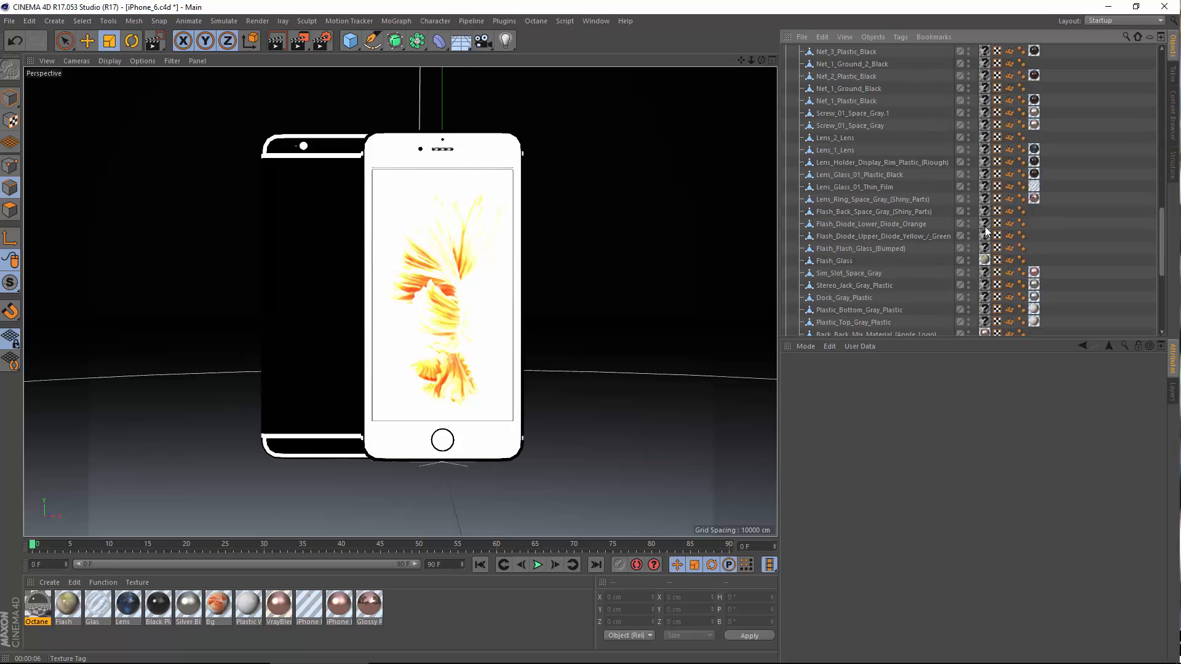
scroll(986, 232, up, 6)
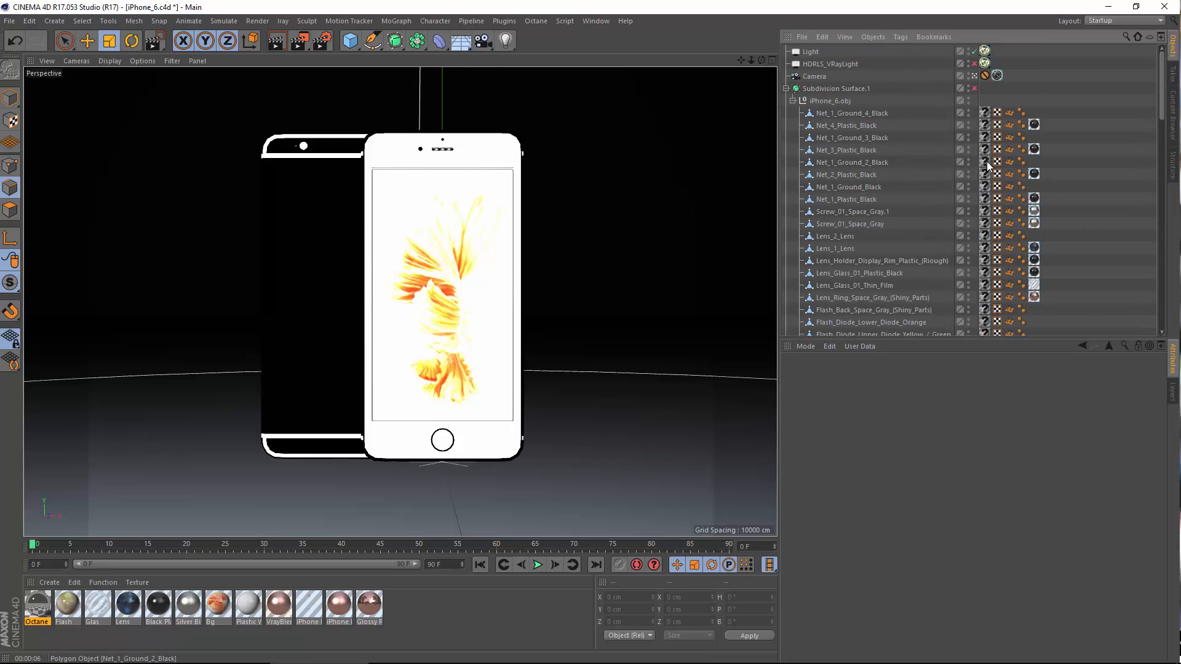
scroll(1087, 148, down, 8)
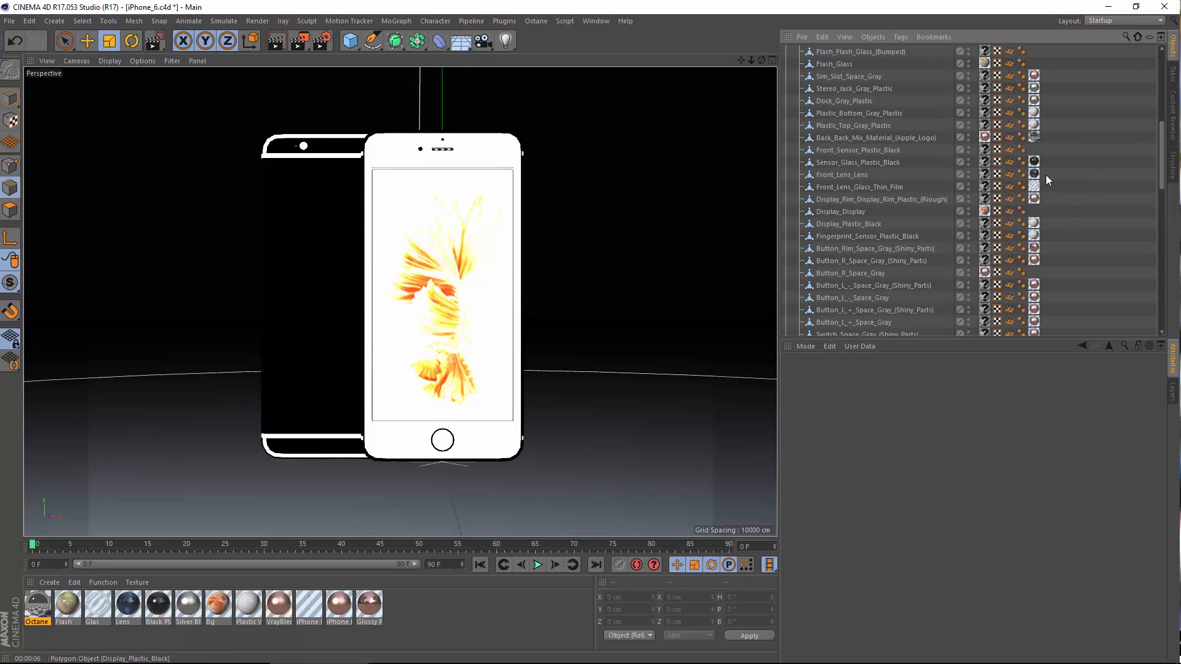
click(1036, 142)
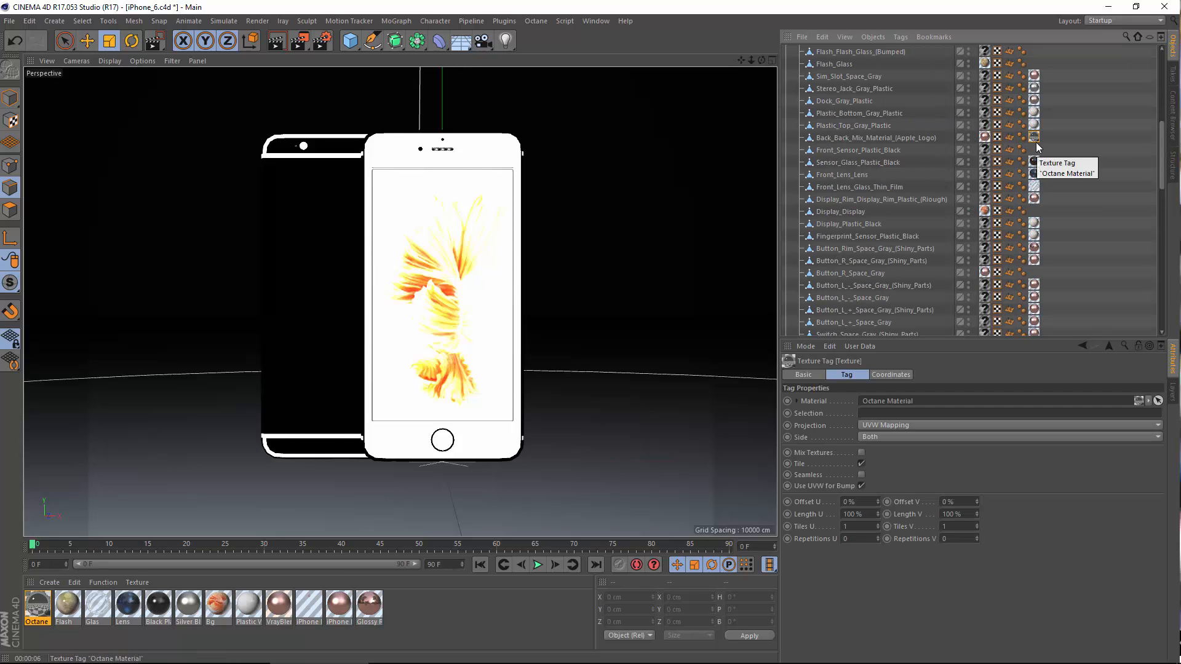
key(Delete)
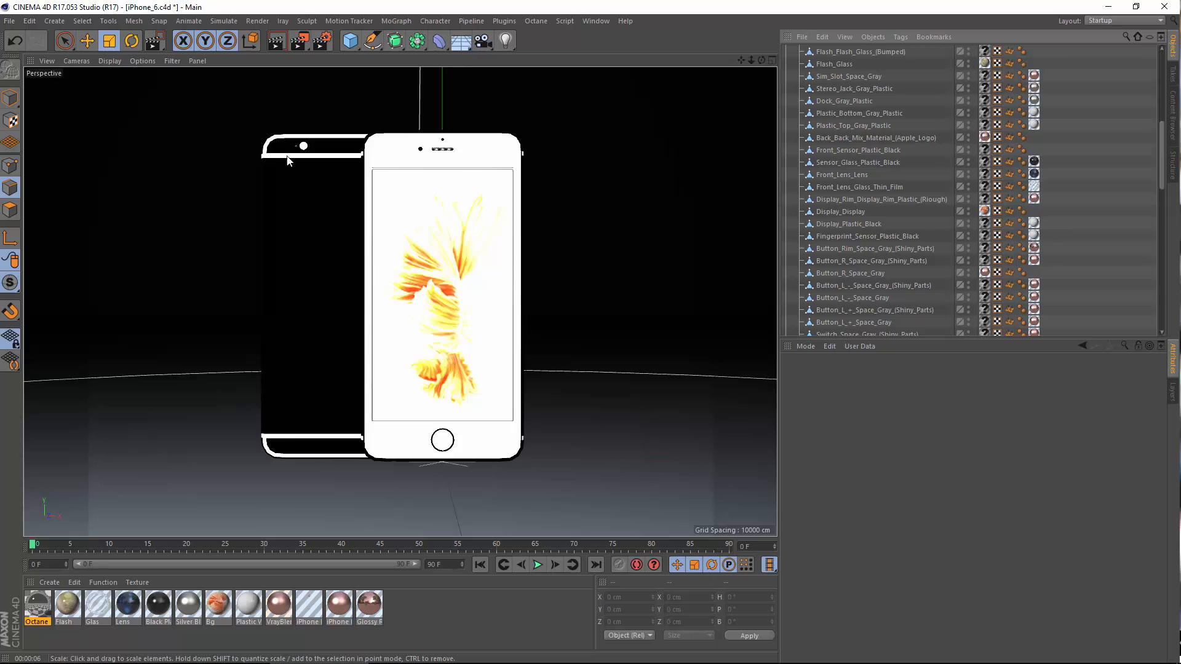
Delete the Octane material from the scene and render a region covering both phones.
click(38, 606)
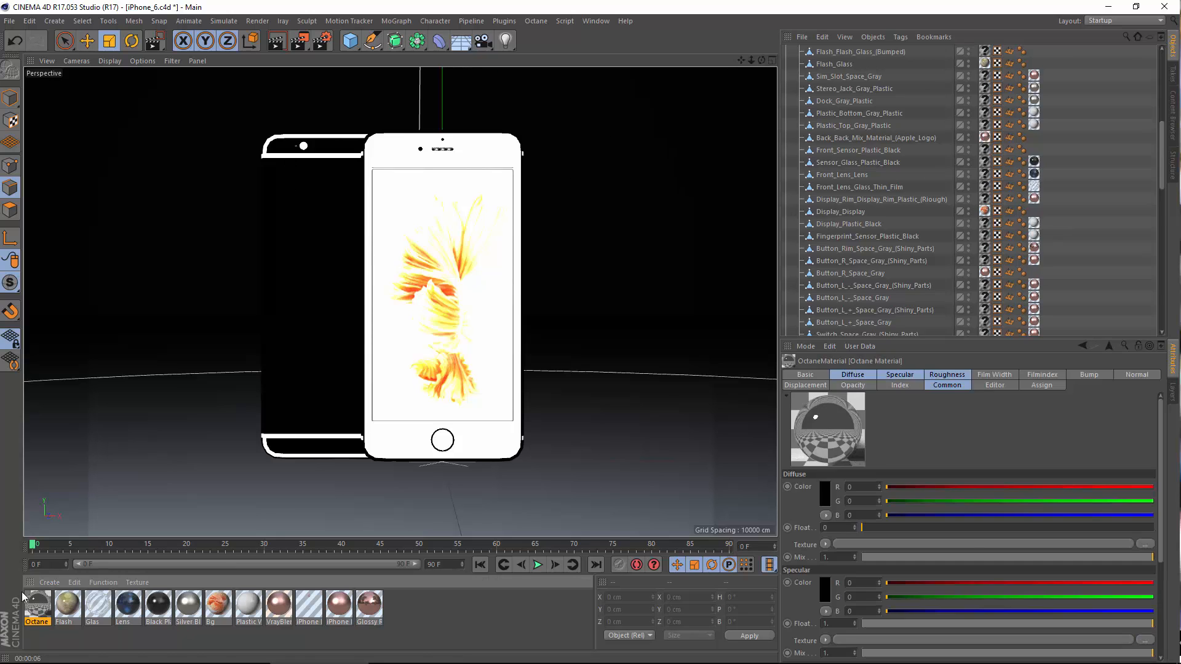
key(Delete)
click(301, 41)
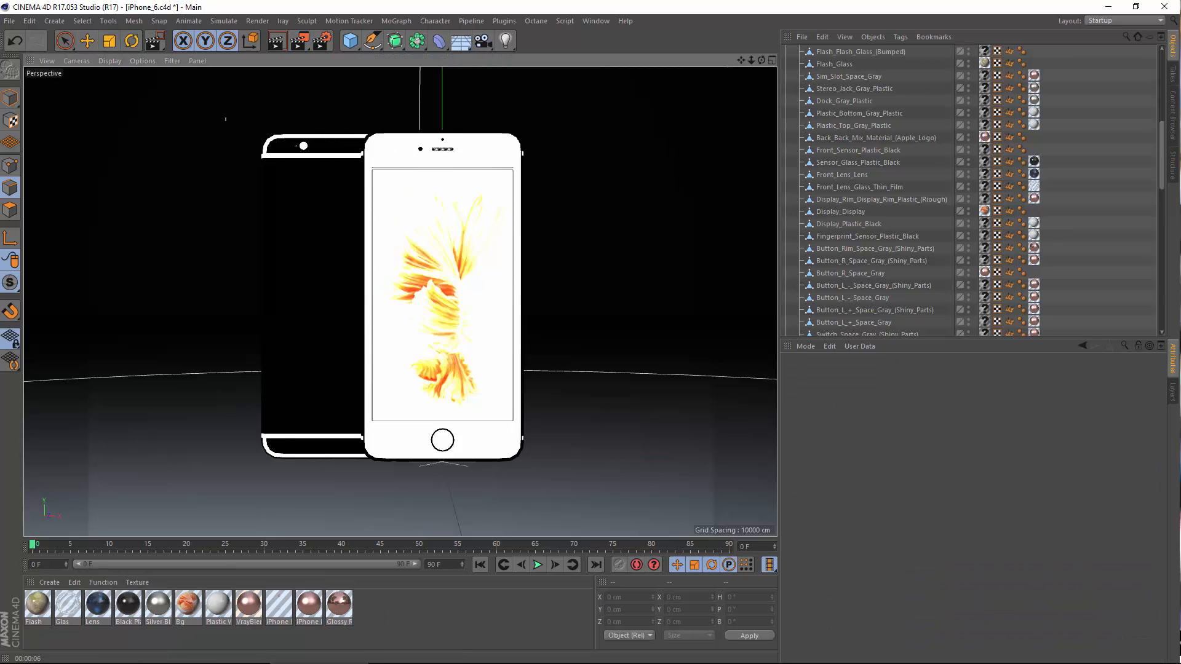
drag(226, 118, 557, 474)
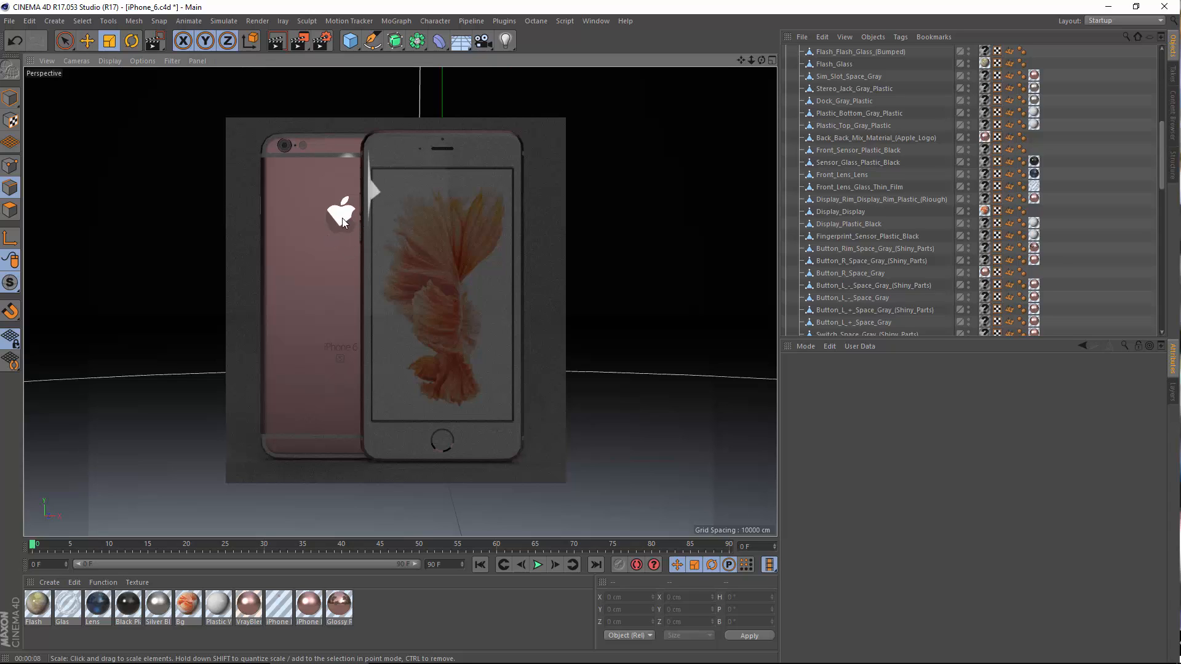
Set the area light's X position to -15 cm and render a region over the upper part of the phones.
scroll(871, 106, up, 8)
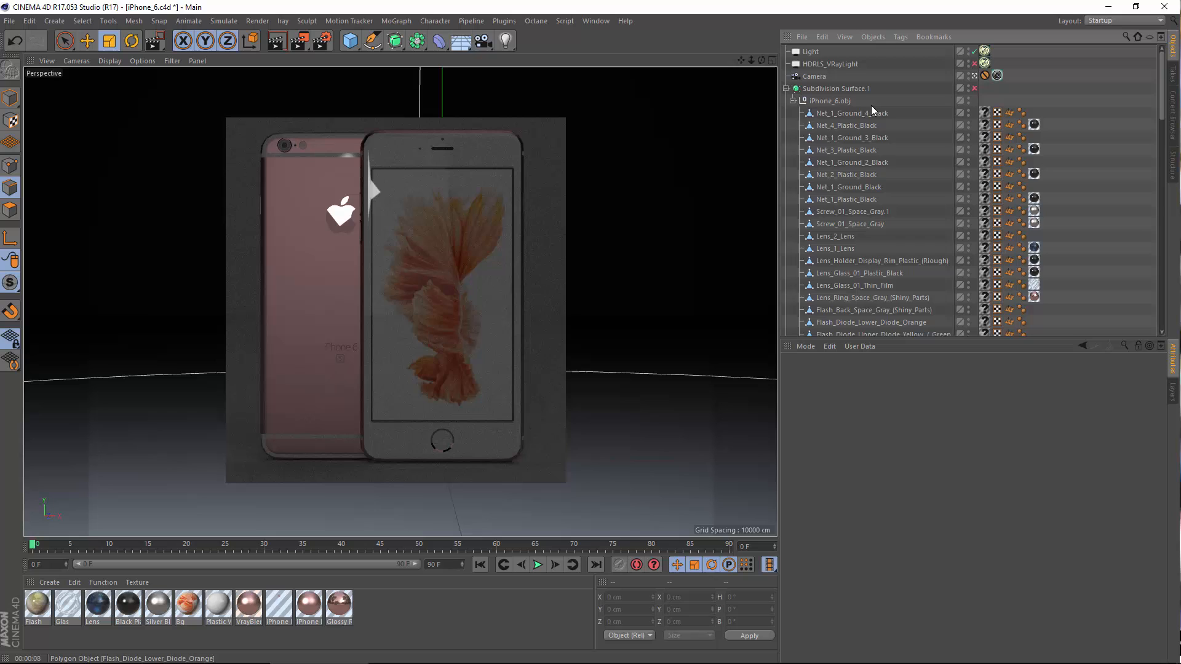
click(806, 56)
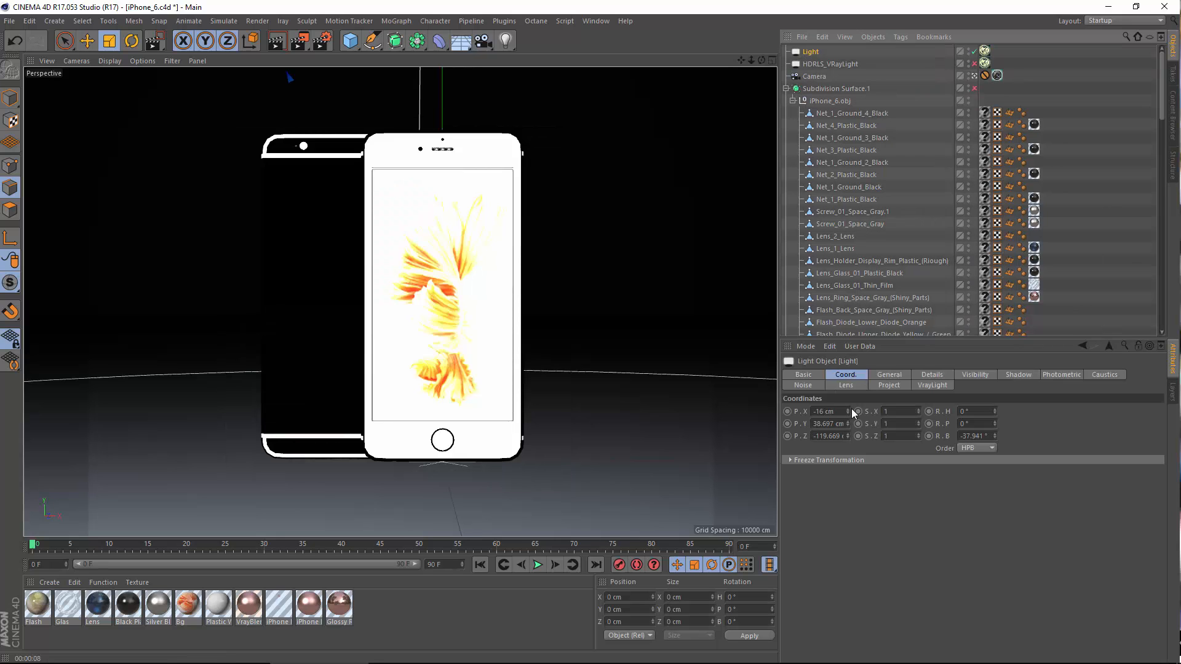
click(848, 409)
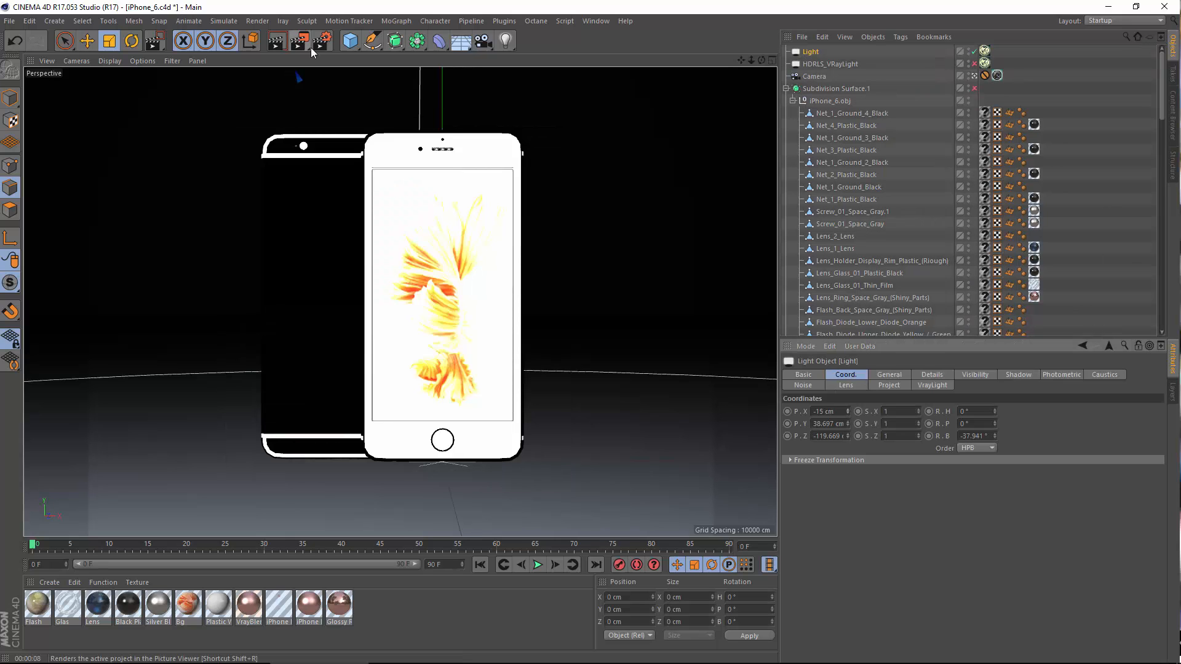
drag(311, 47, 335, 53)
drag(238, 116, 431, 292)
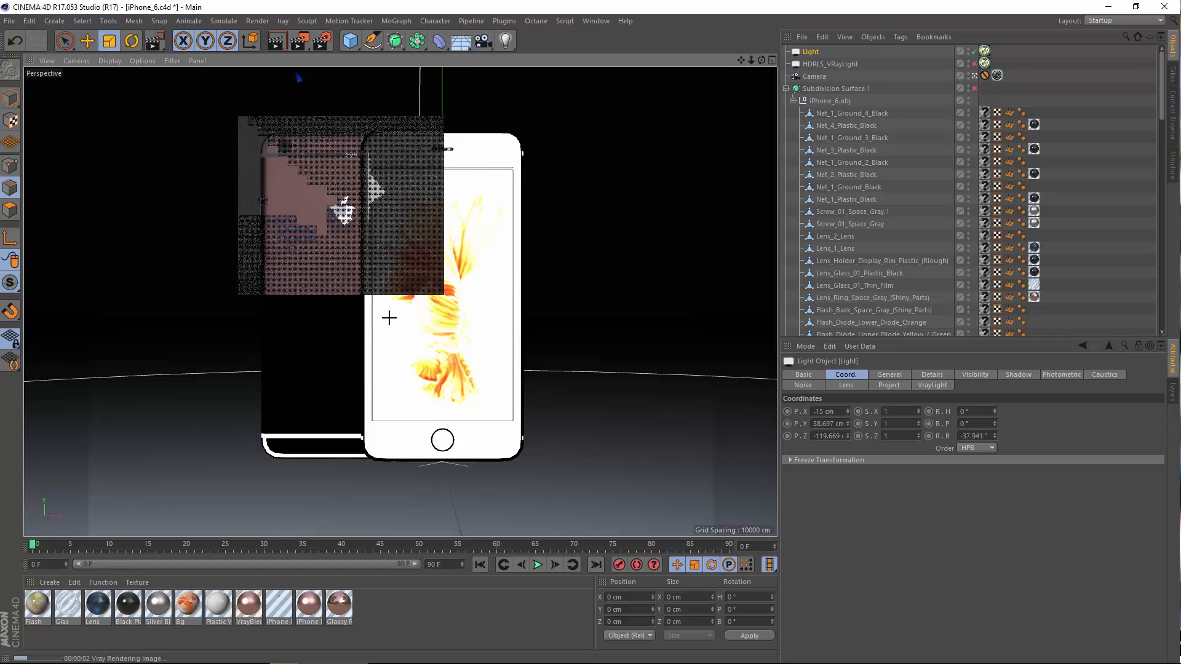
Set the area light's X position to -14 cm and render the upper part of both phones again.
click(847, 409)
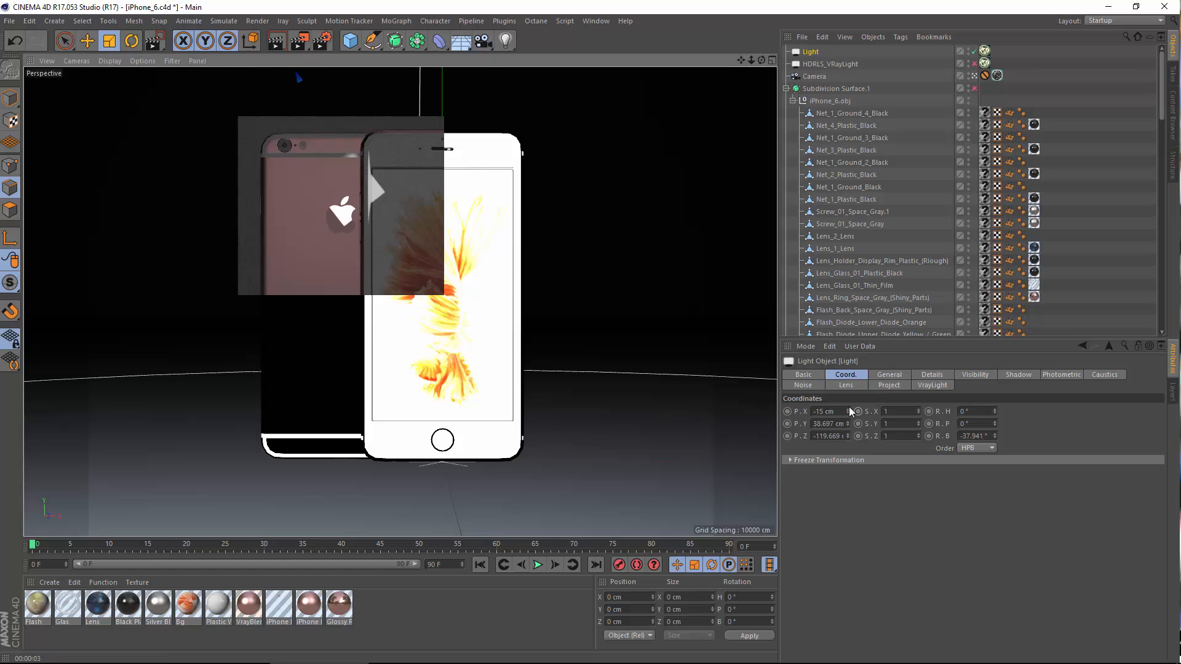
click(285, 42)
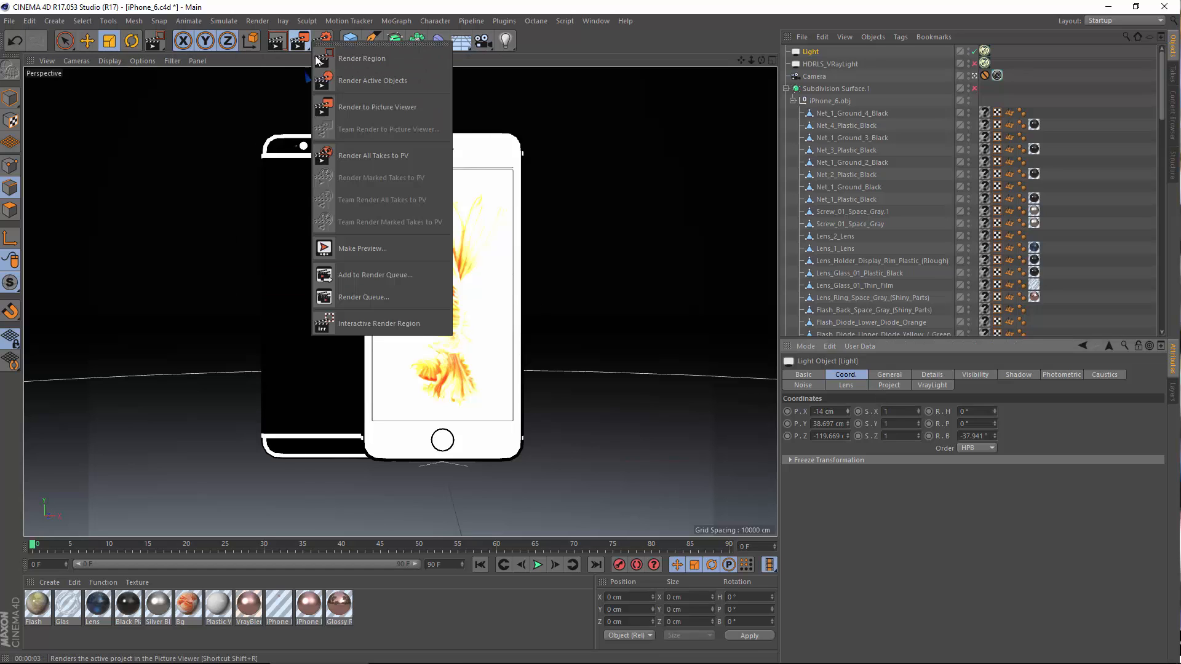
click(345, 106)
drag(225, 118, 490, 266)
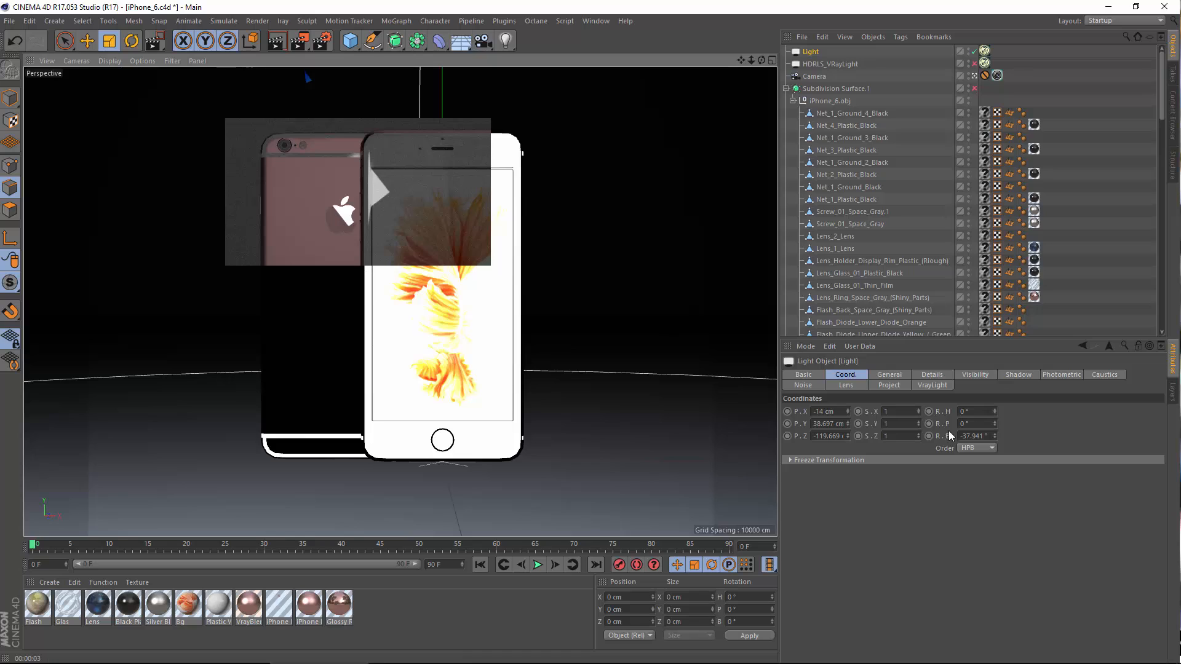
Set the area light's X position to -13.5 cm and render regions around the rear phone's logo and the front phone's reflection.
click(825, 411)
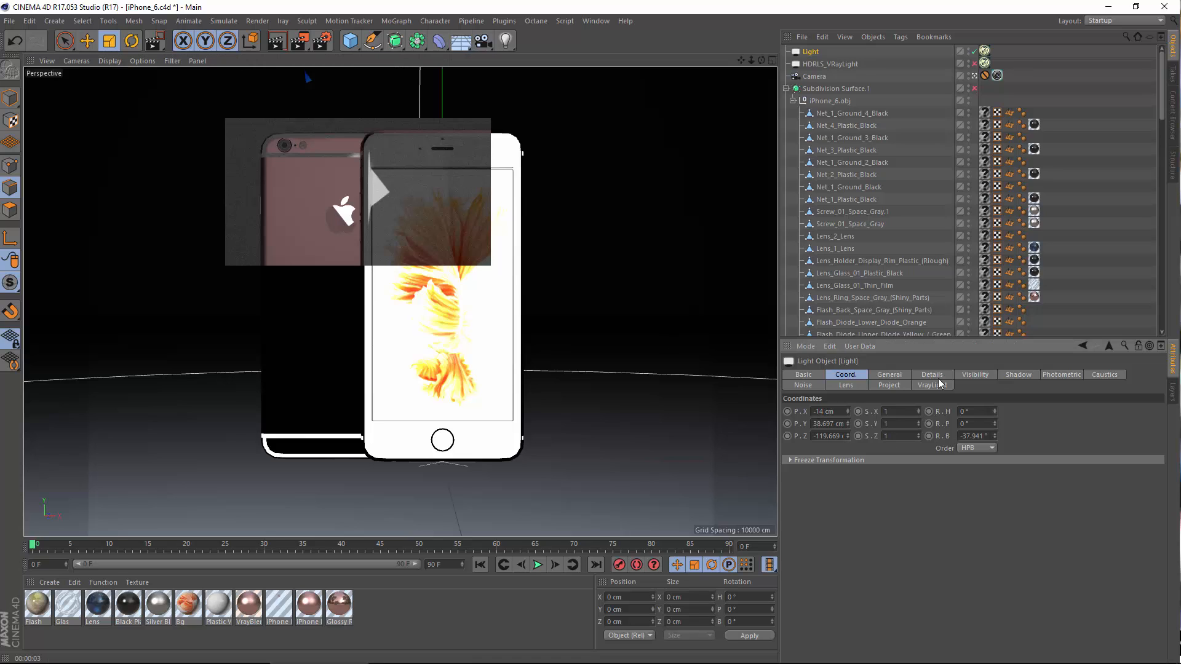
text(.5)
key(Return)
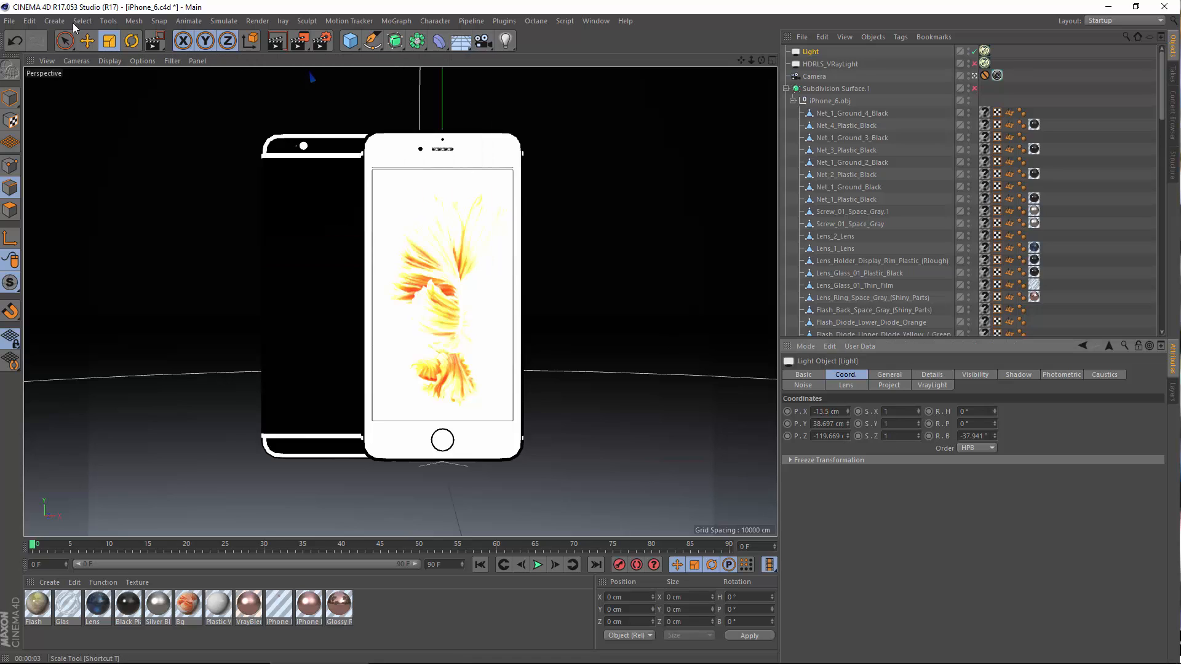
drag(300, 41, 338, 58)
drag(240, 122, 406, 203)
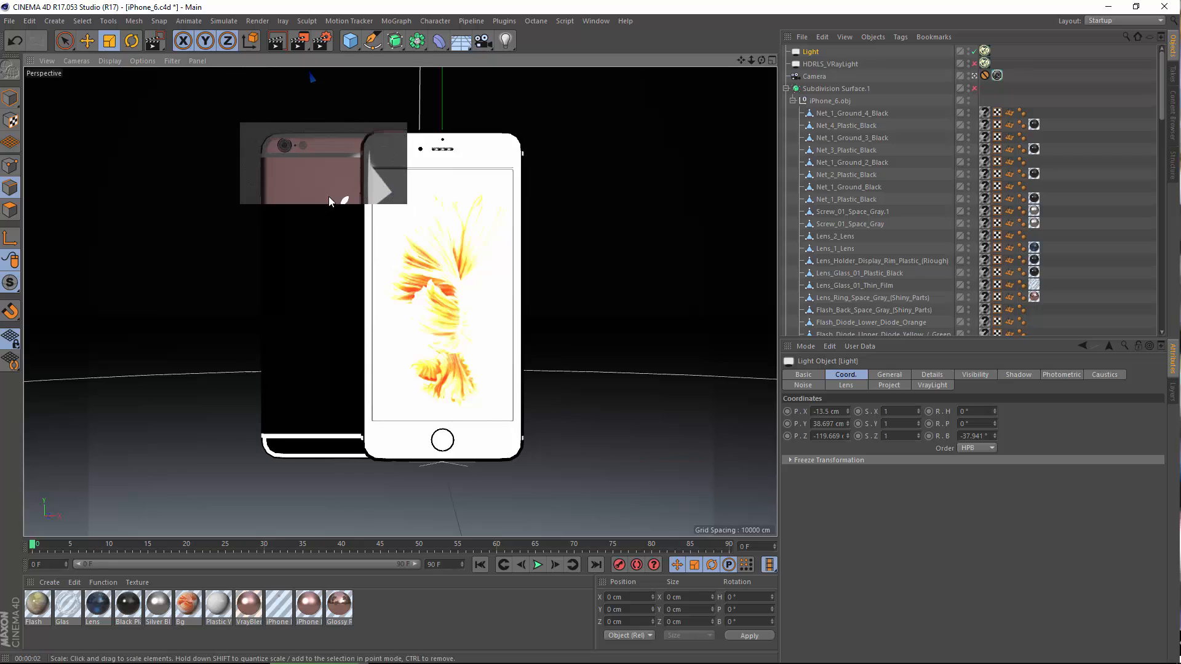
drag(299, 40, 326, 62)
drag(249, 137, 431, 266)
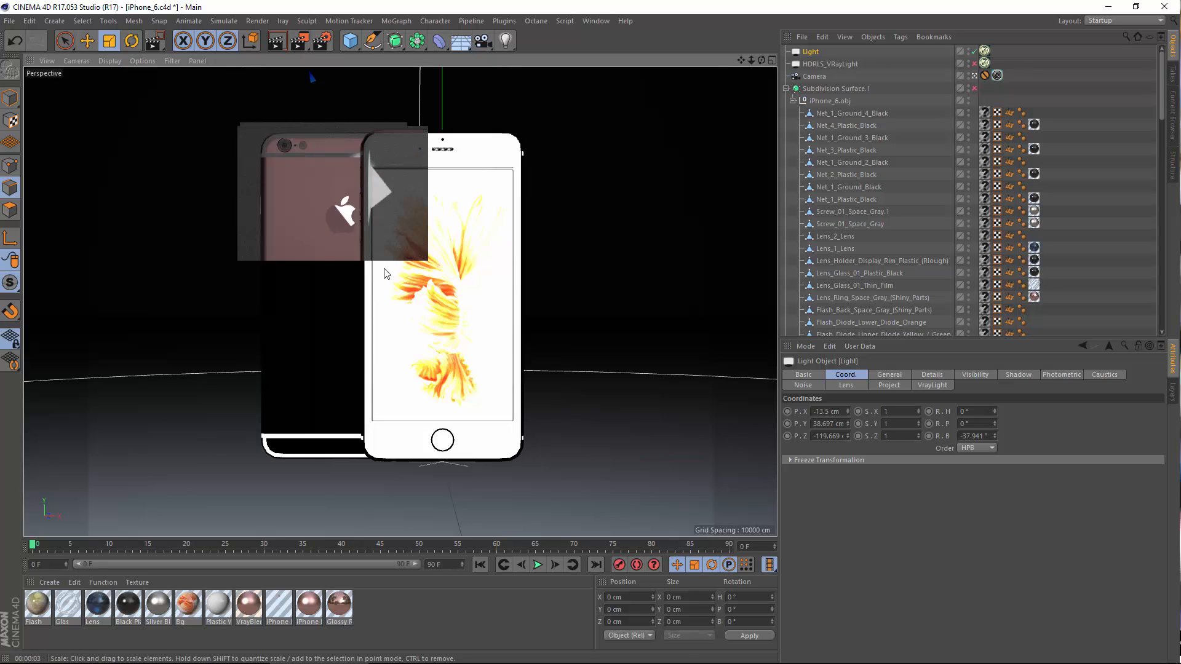
Lower the area light to Y 36.697 cm and render a region over the upper part of the phones.
double_click(848, 426)
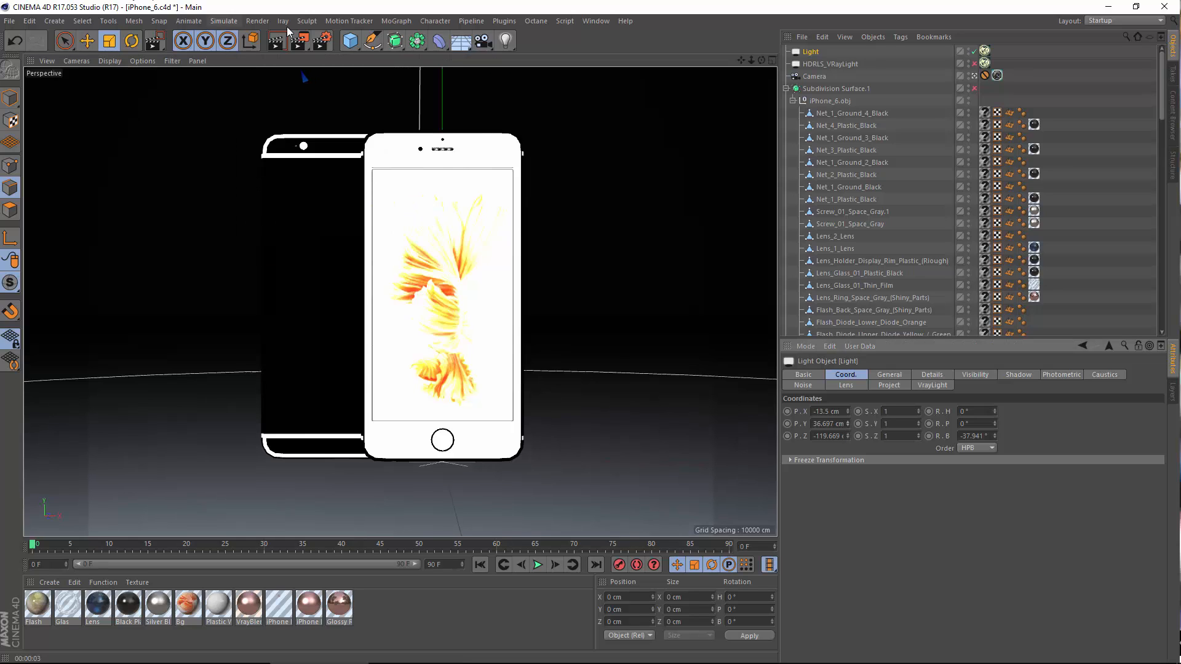
click(323, 40)
click(322, 58)
drag(233, 105, 455, 282)
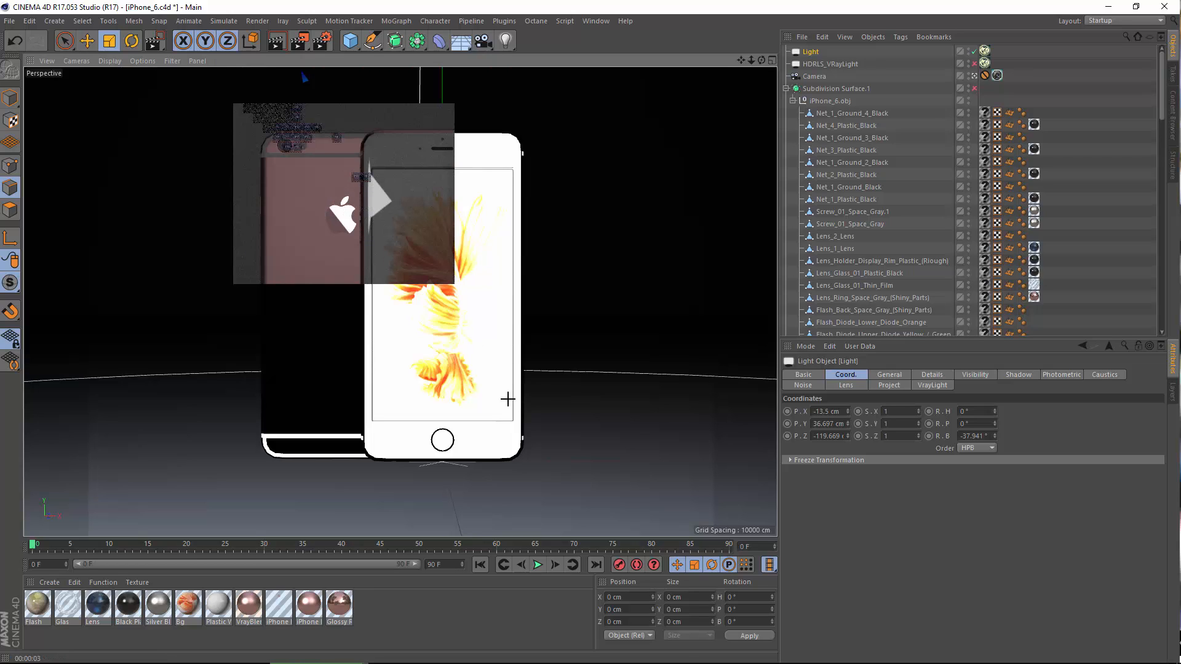
Set the area light's X position to -12.5 cm and test the reflection with a region render of the upper phones.
click(847, 415)
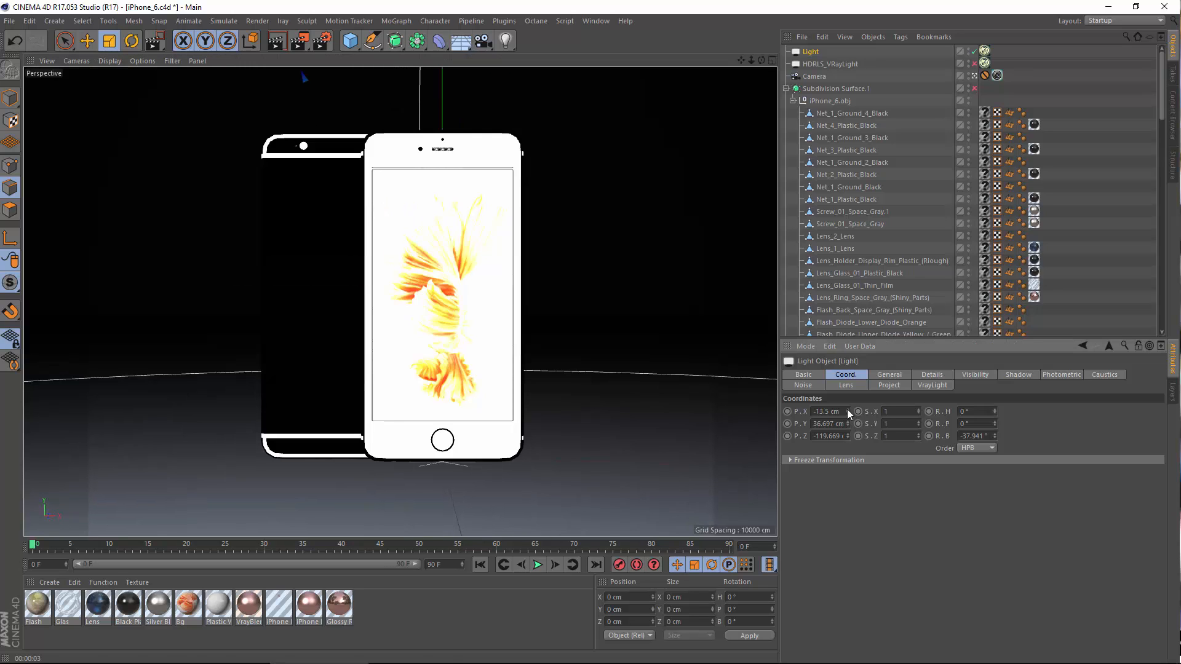
click(847, 410)
drag(300, 40, 342, 59)
drag(229, 114, 481, 290)
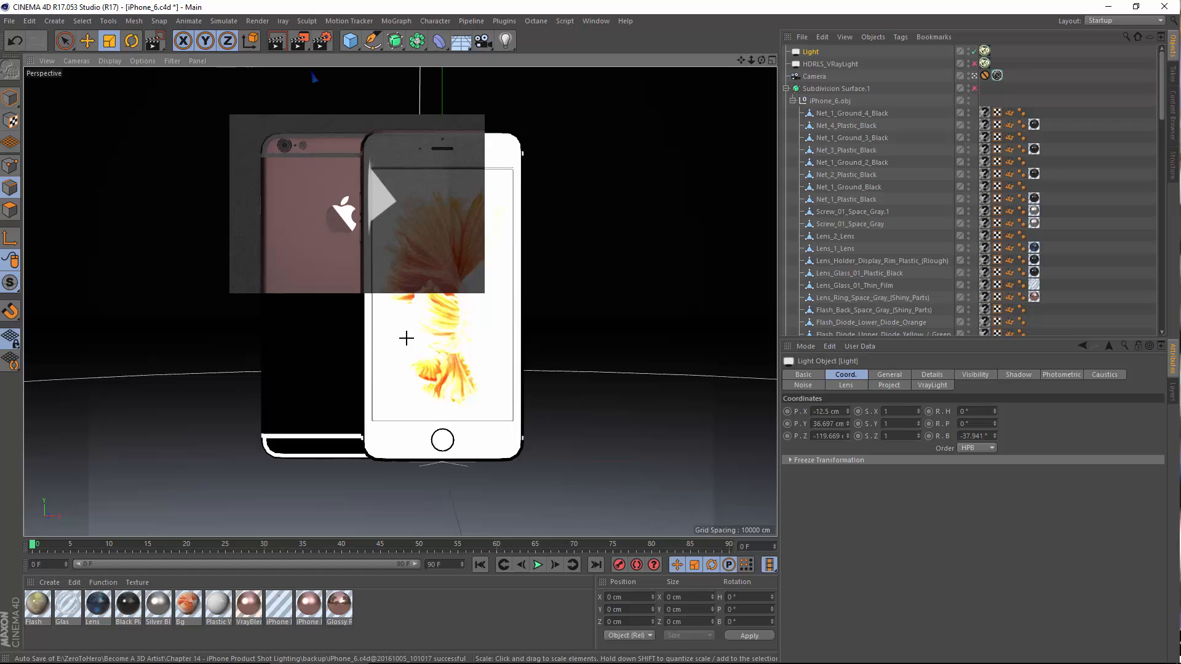
Set the area light's X position to -11.5 cm and render a region over the upper part of both phones.
click(847, 413)
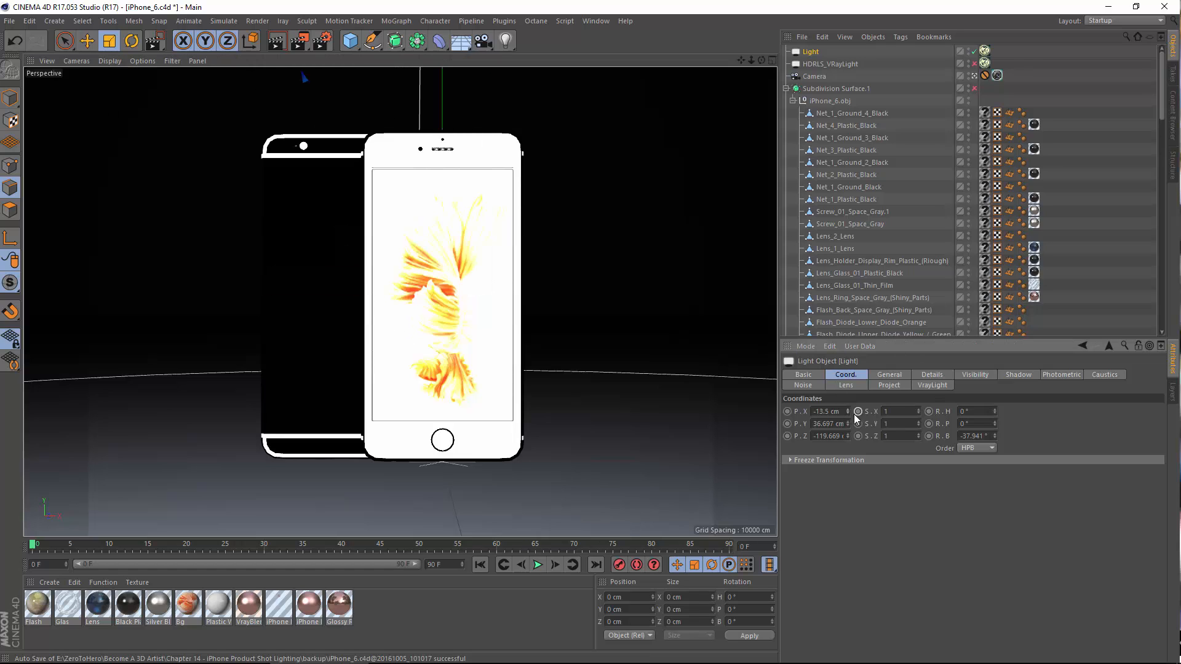
click(849, 409)
click(849, 409)
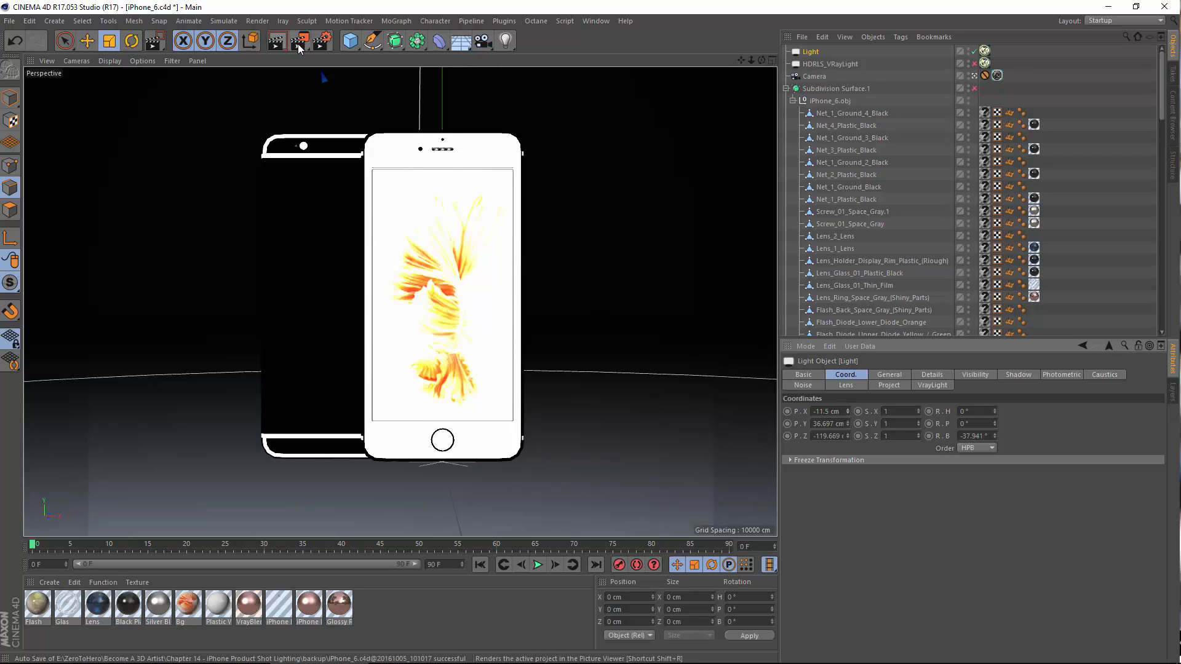
drag(298, 44, 324, 58)
drag(220, 108, 489, 272)
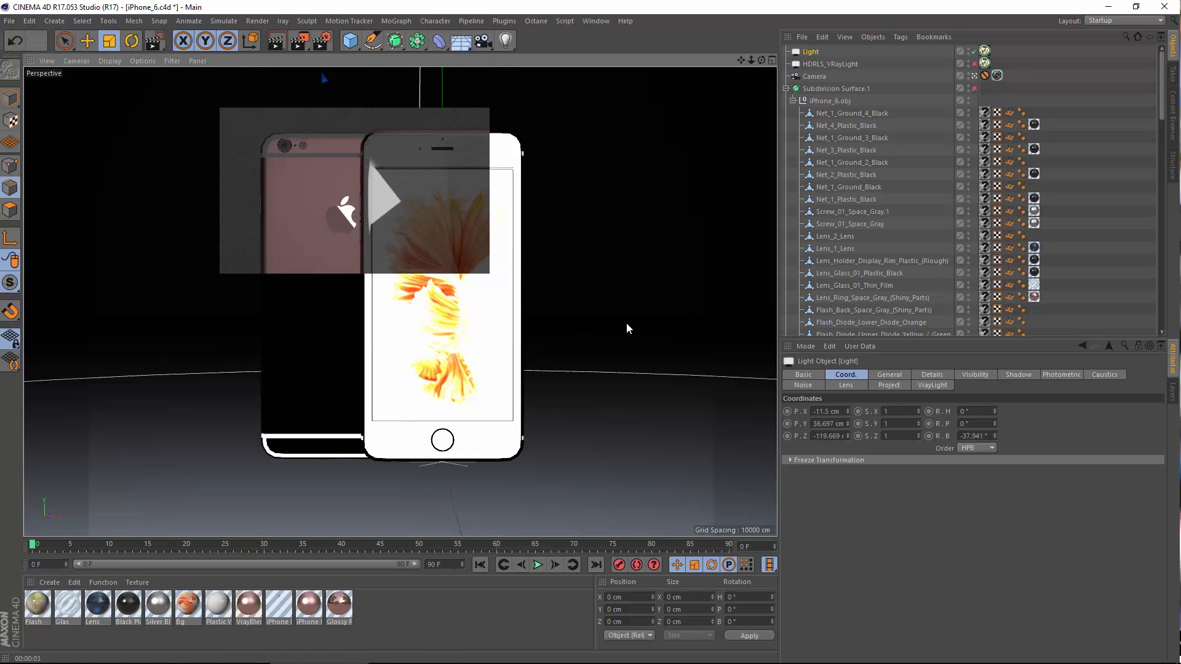
click(848, 409)
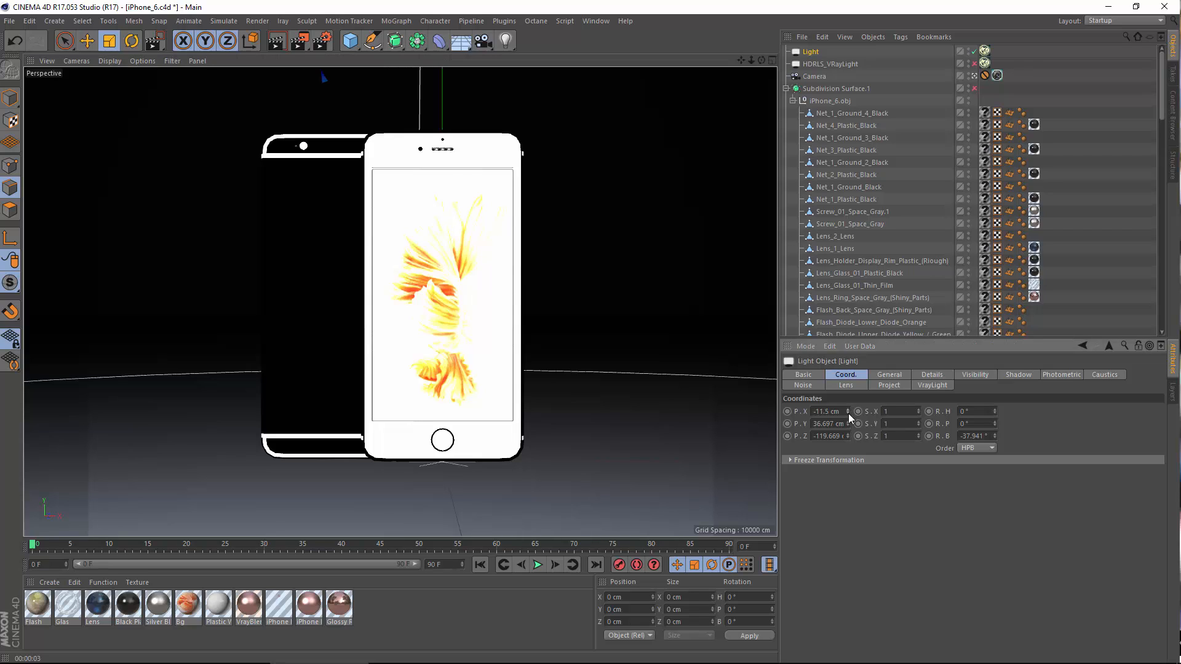
Move the area light to X -12.5 cm and Y 35.697 cm and render a region over the upper phones.
click(850, 425)
drag(300, 40, 339, 62)
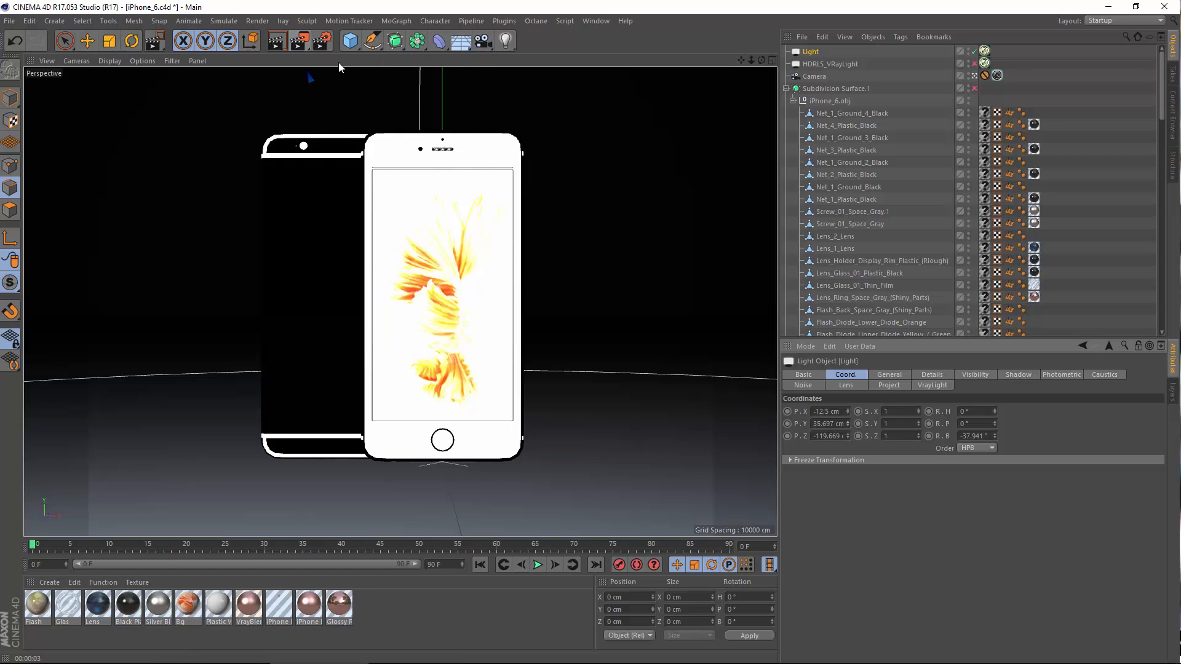
drag(237, 113, 484, 309)
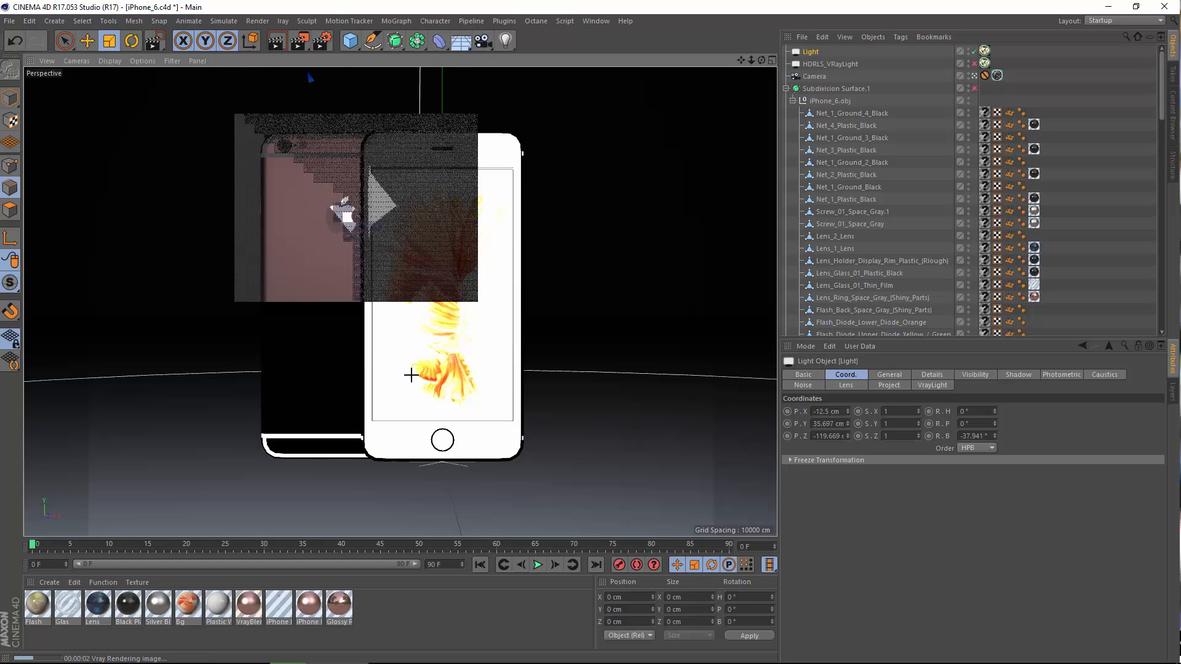
Set the area light's X position to -12 cm and render a region around the rear phone's logo and front phone's reflection.
click(832, 412)
key(BackSpace)
key(BackSpace)
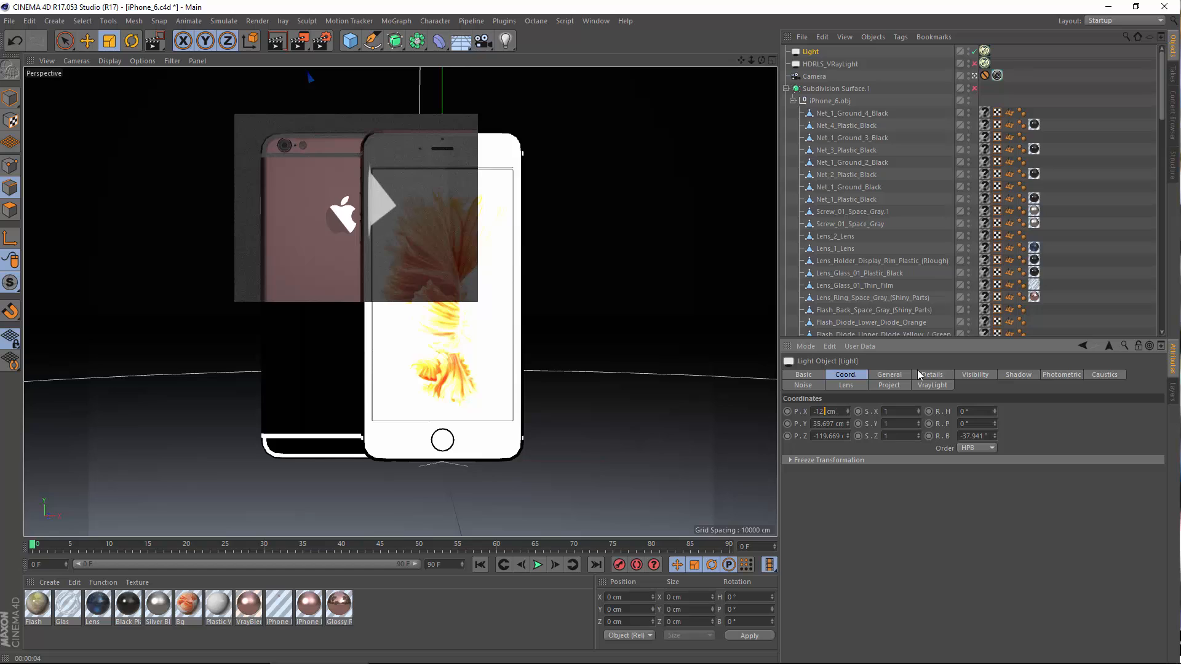
key(Return)
drag(298, 43, 344, 53)
drag(232, 105, 420, 249)
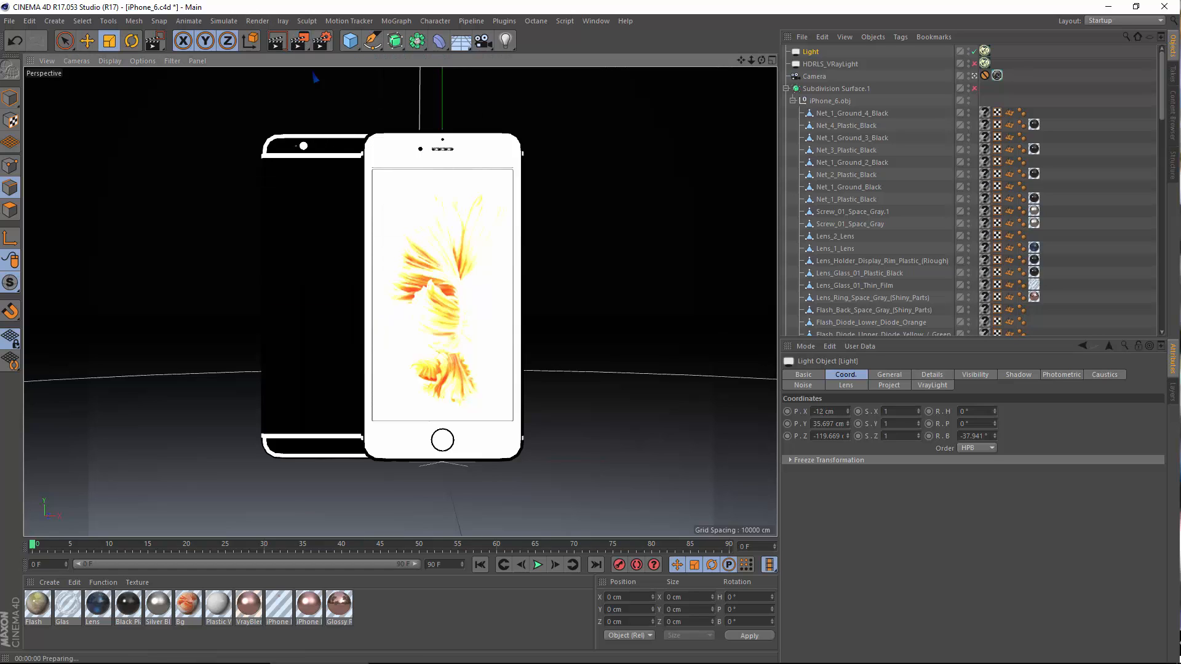
Compare the region render's logo and screen reflection with the iPhone reference photo.
click(809, 659)
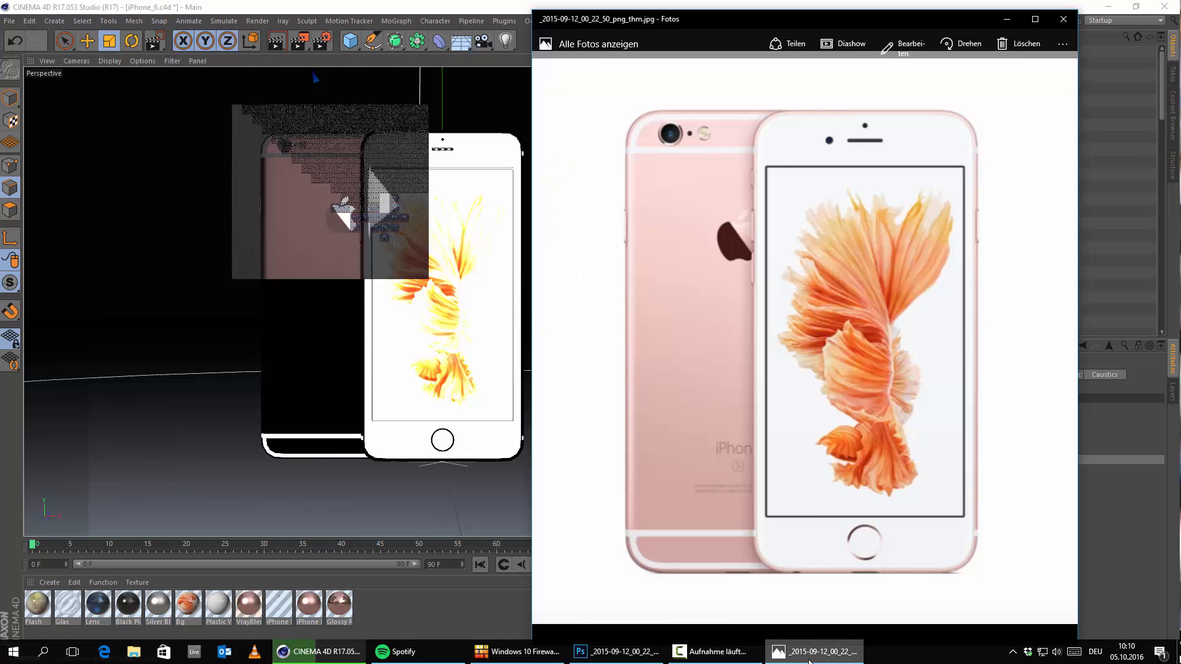
click(810, 658)
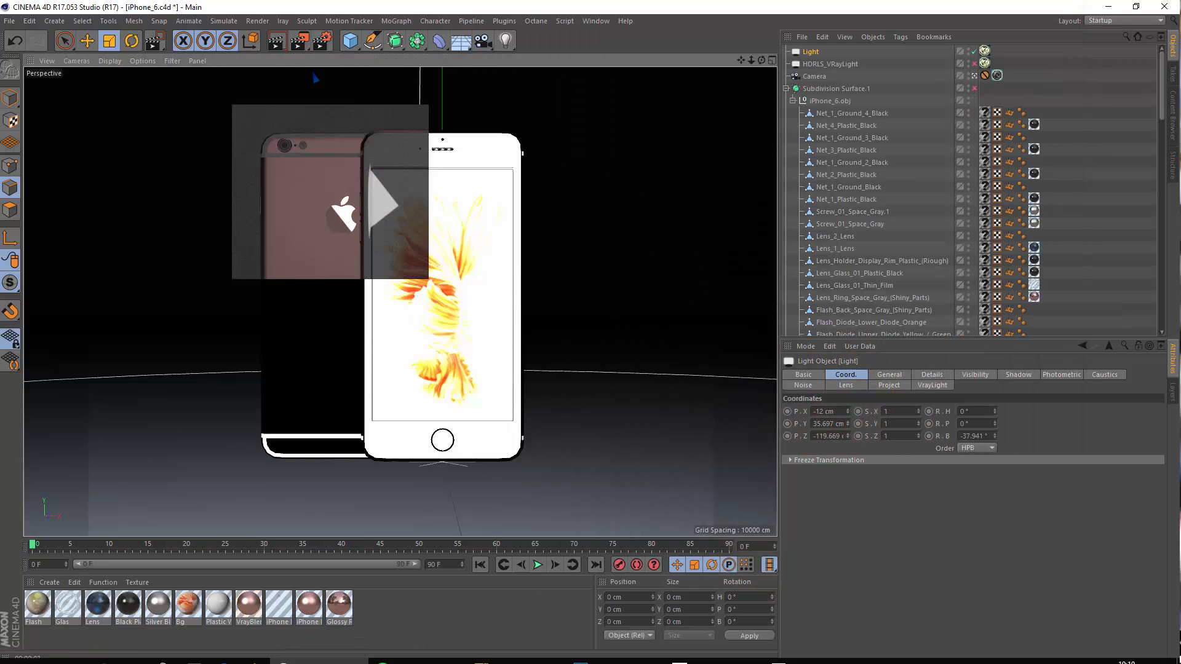
click(834, 661)
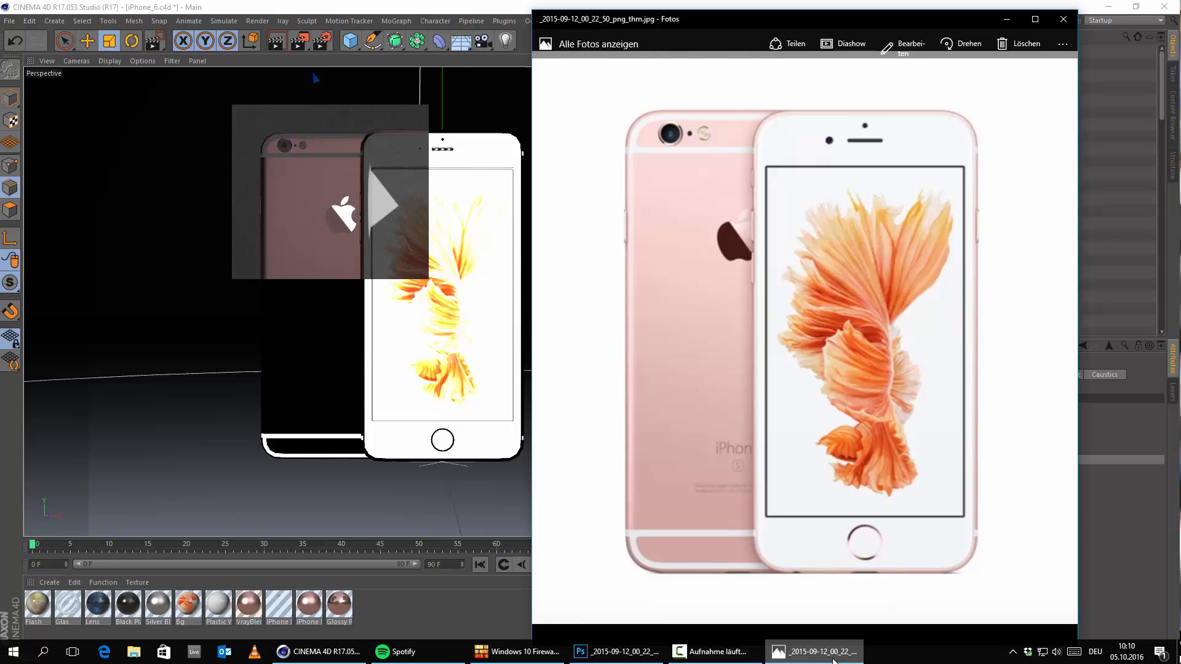
click(834, 662)
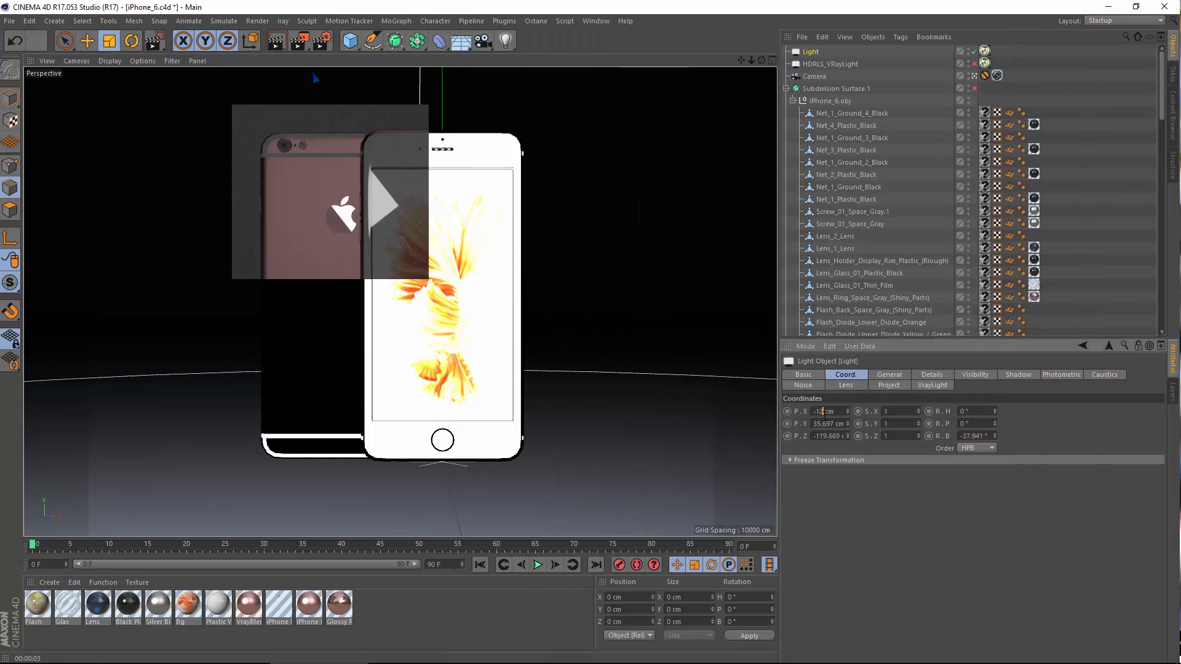
Set the area light's X position to -11.5 cm and test it with a region render of the upper phones.
key(Escape)
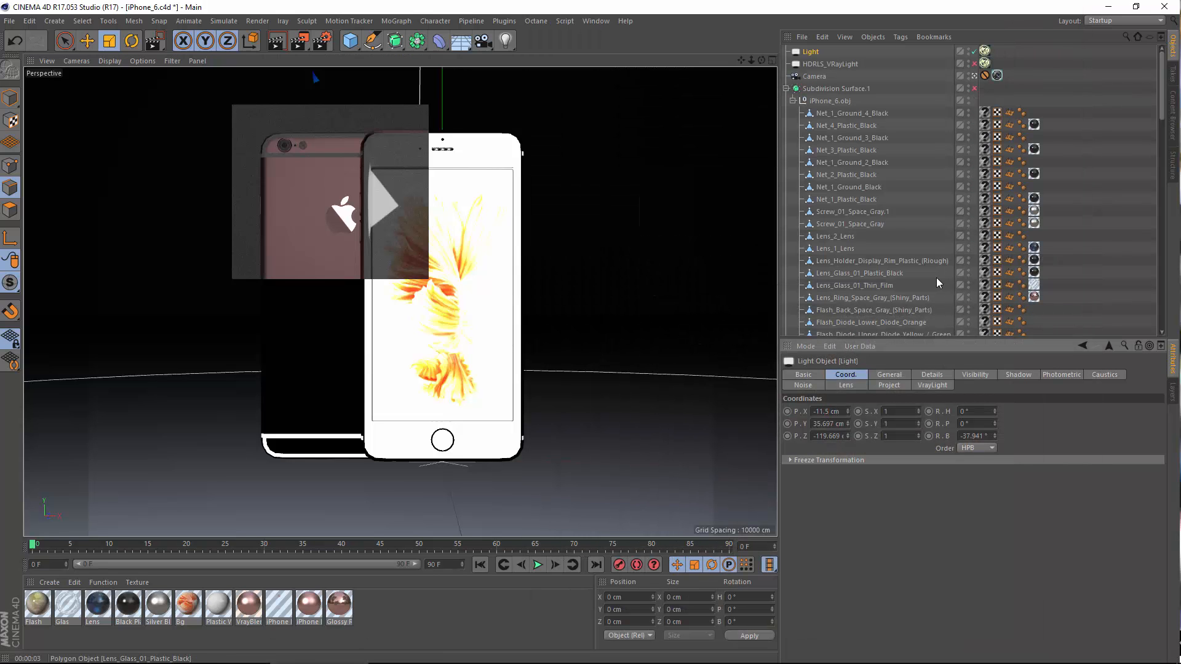
drag(307, 42, 345, 57)
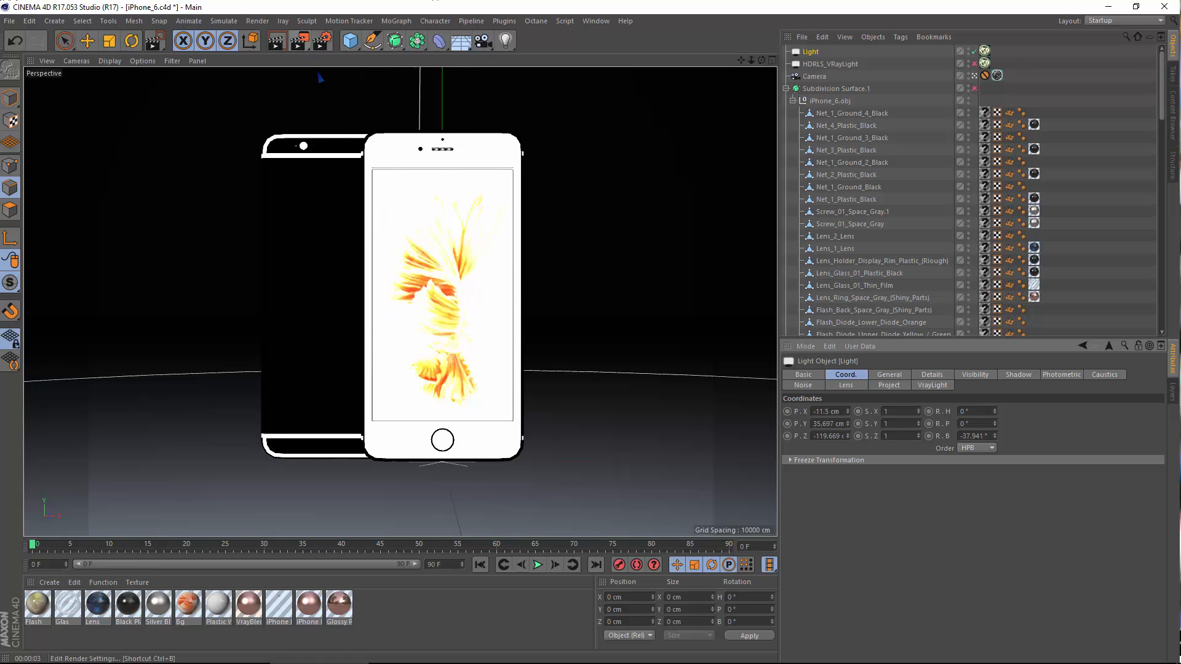
drag(228, 112, 457, 295)
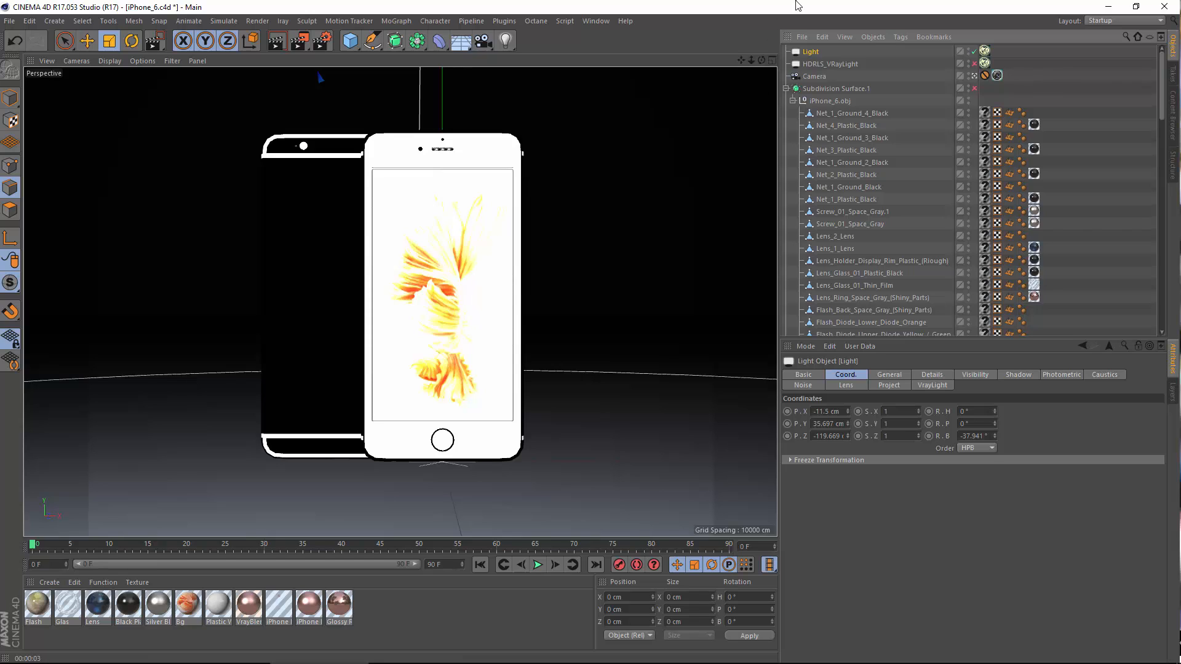
Exclude the front phone's Subdivision Surface from the area light and render a region covering most of both phones.
click(888, 386)
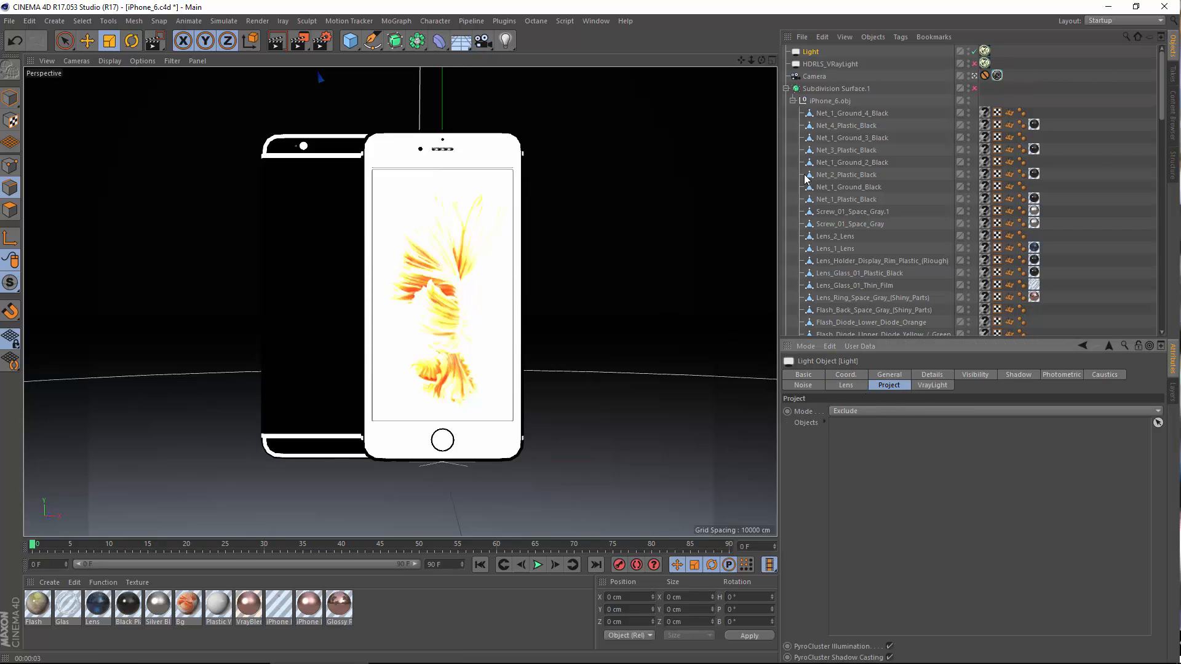
click(787, 89)
drag(846, 101, 944, 467)
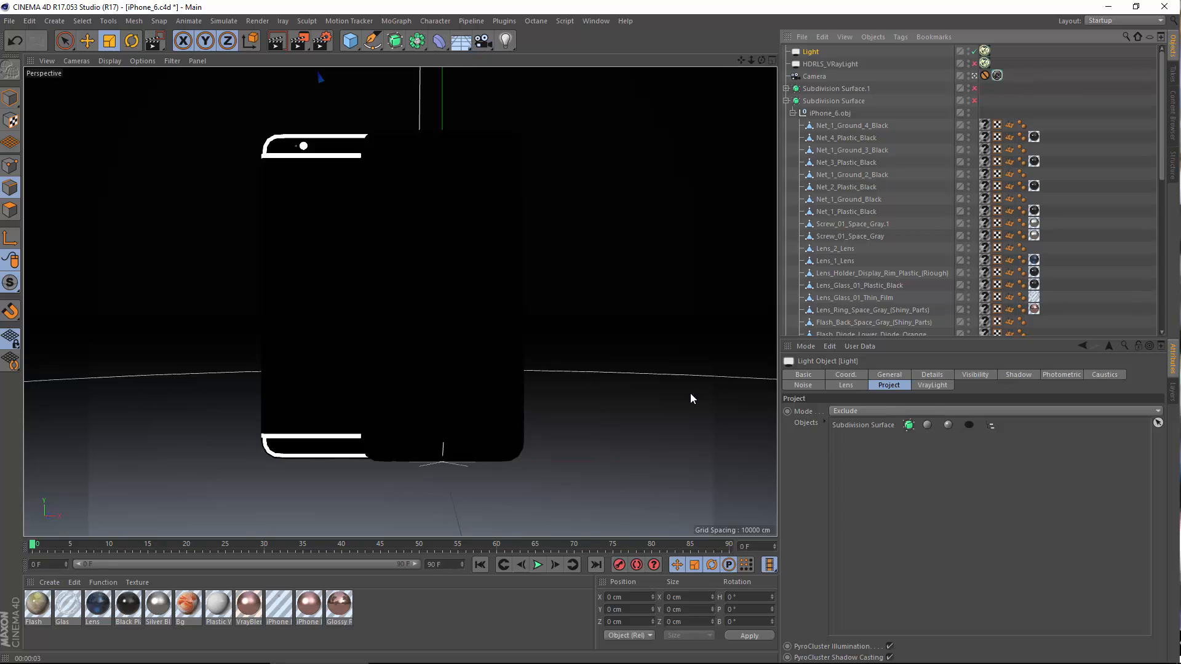
drag(299, 41, 353, 60)
drag(238, 110, 467, 482)
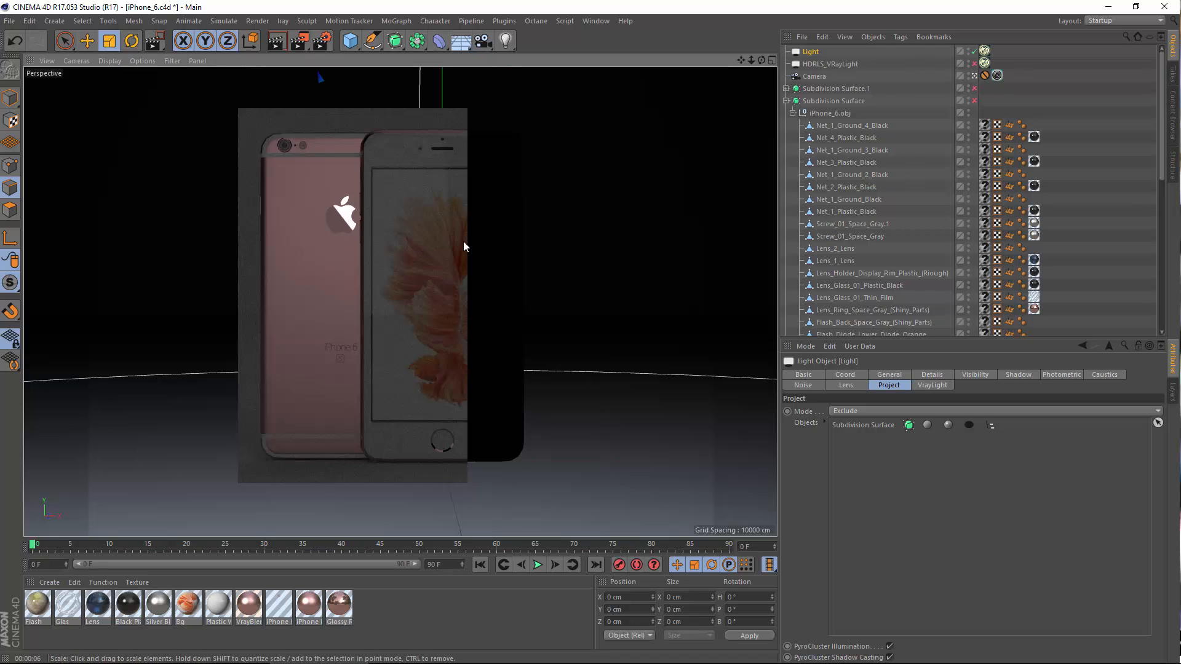
Enable the HDRLS light, set the area light's intensity to 10 and render a region over both phones.
click(1097, 134)
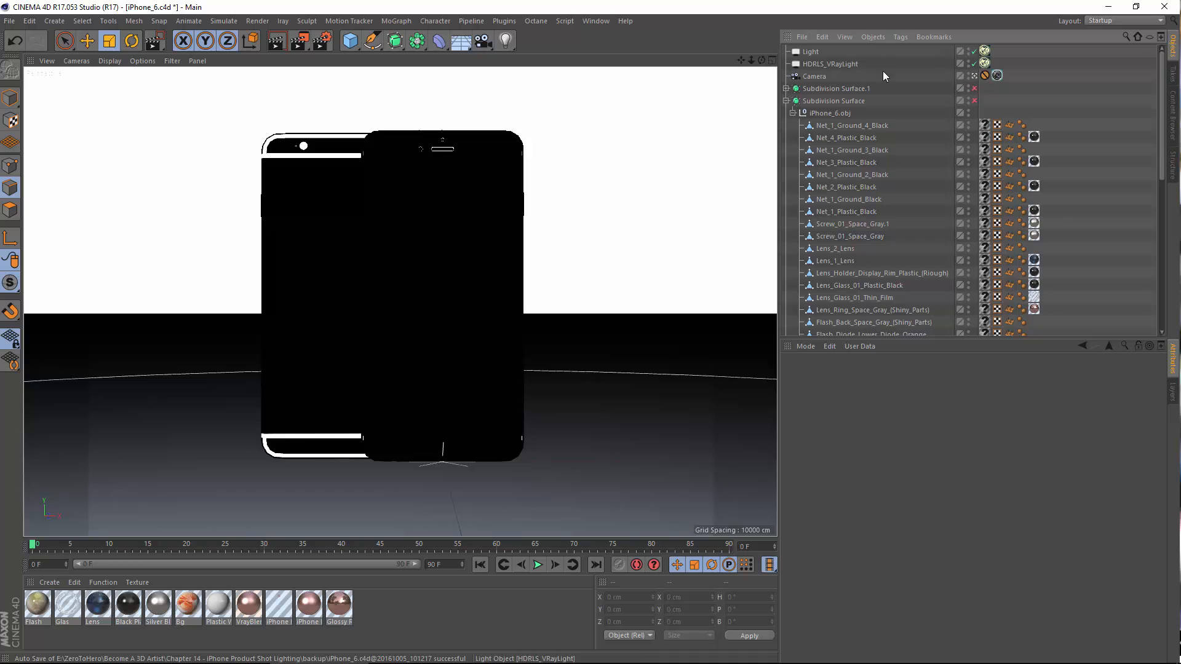
click(984, 52)
click(893, 439)
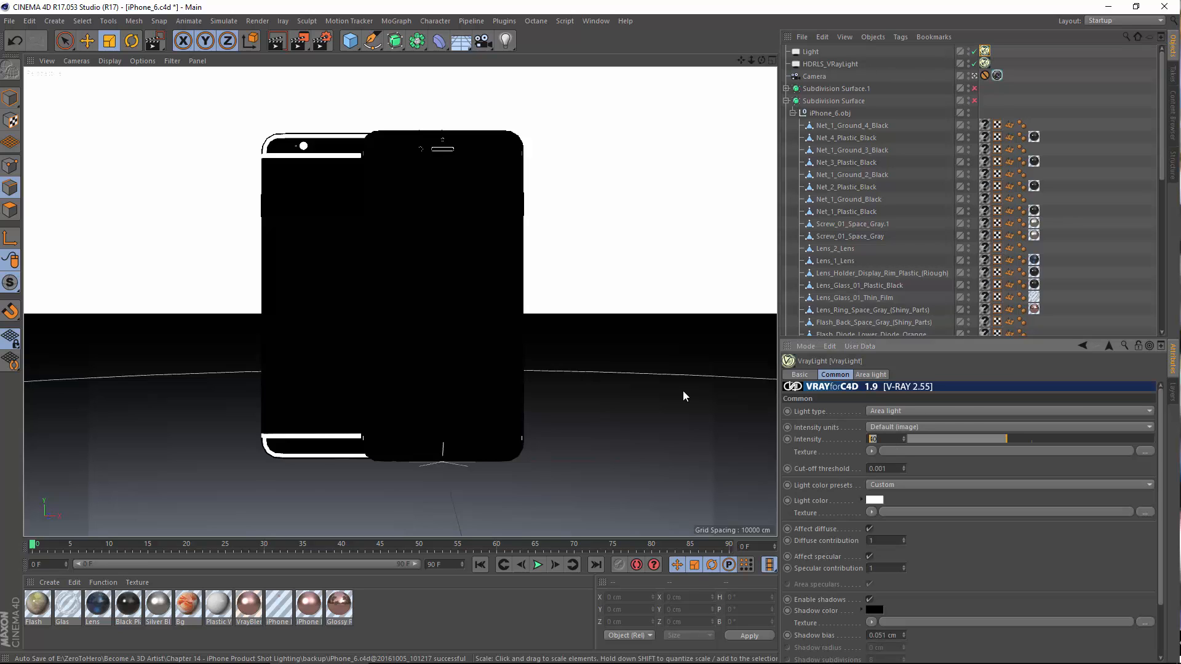
text(10)
key(Return)
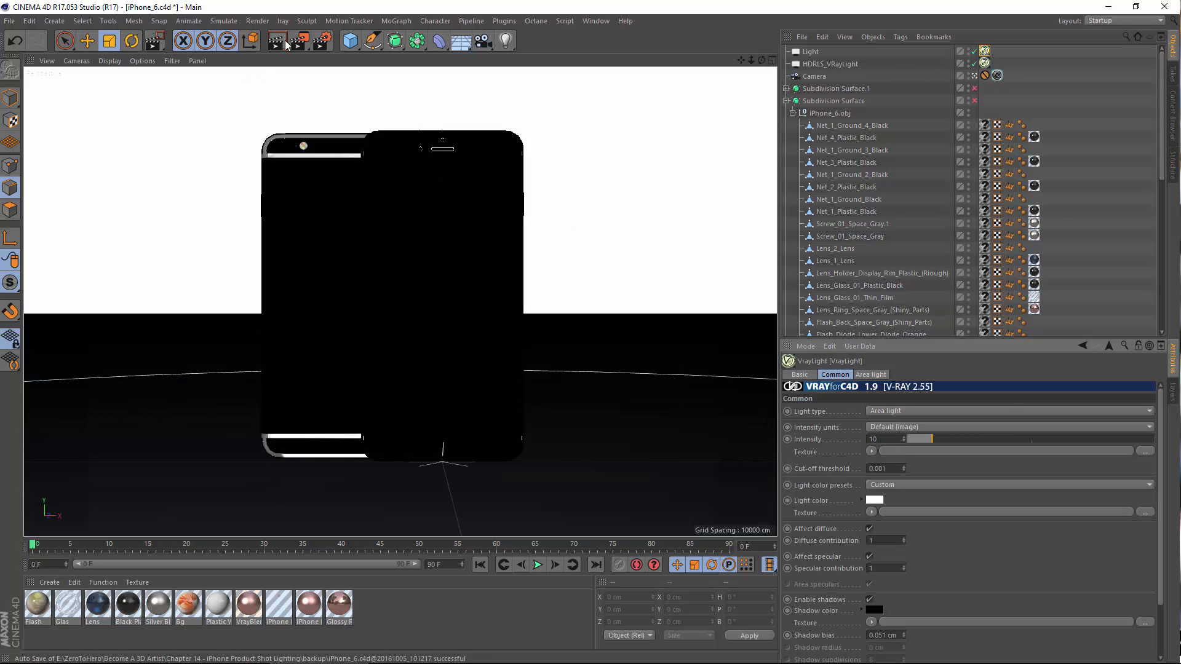
drag(323, 64, 333, 51)
drag(238, 91, 572, 478)
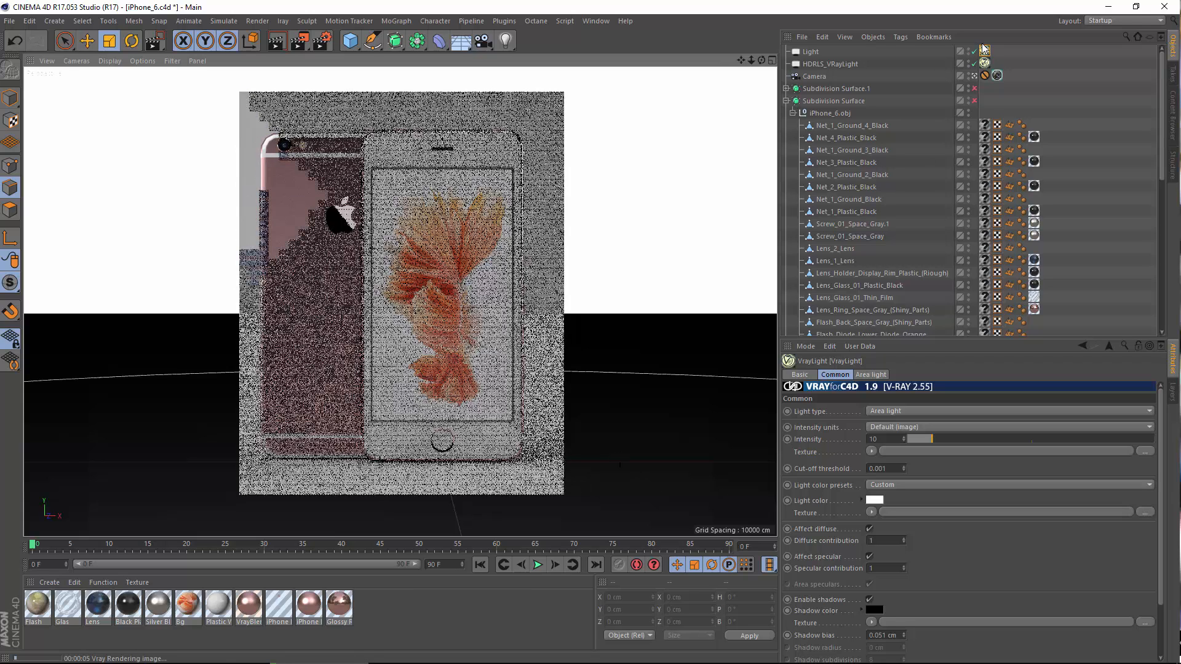
Set the area light's intensity to 1 and compare a region render of both phones with the reference photo.
click(894, 434)
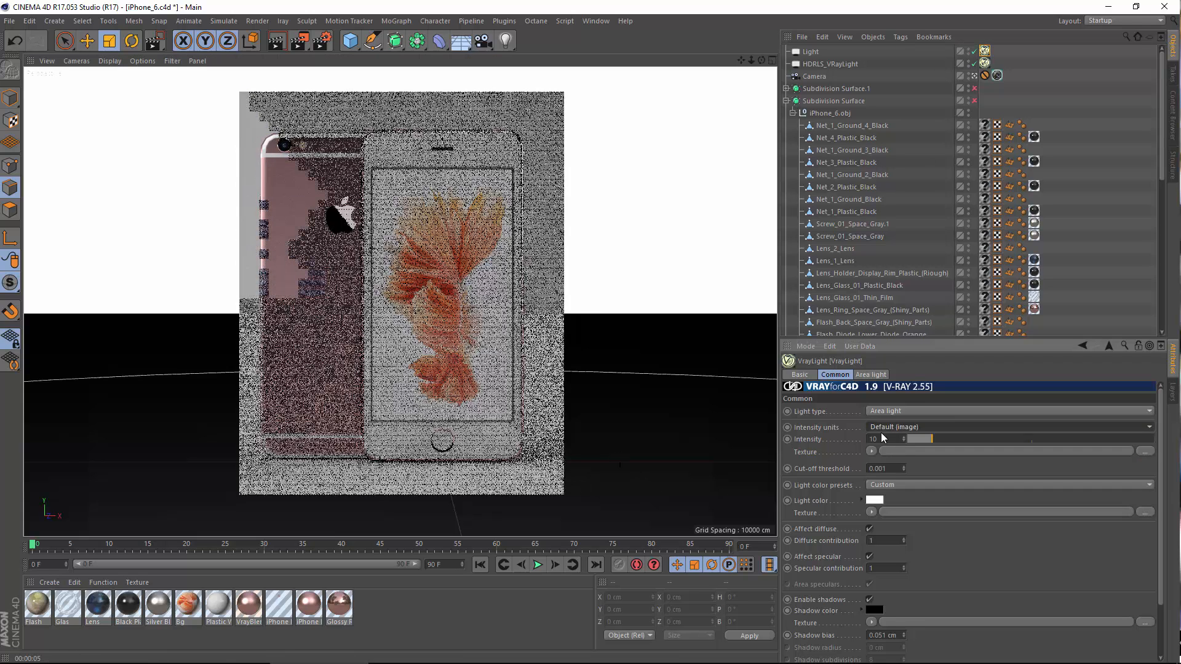
text(1)
key(Return)
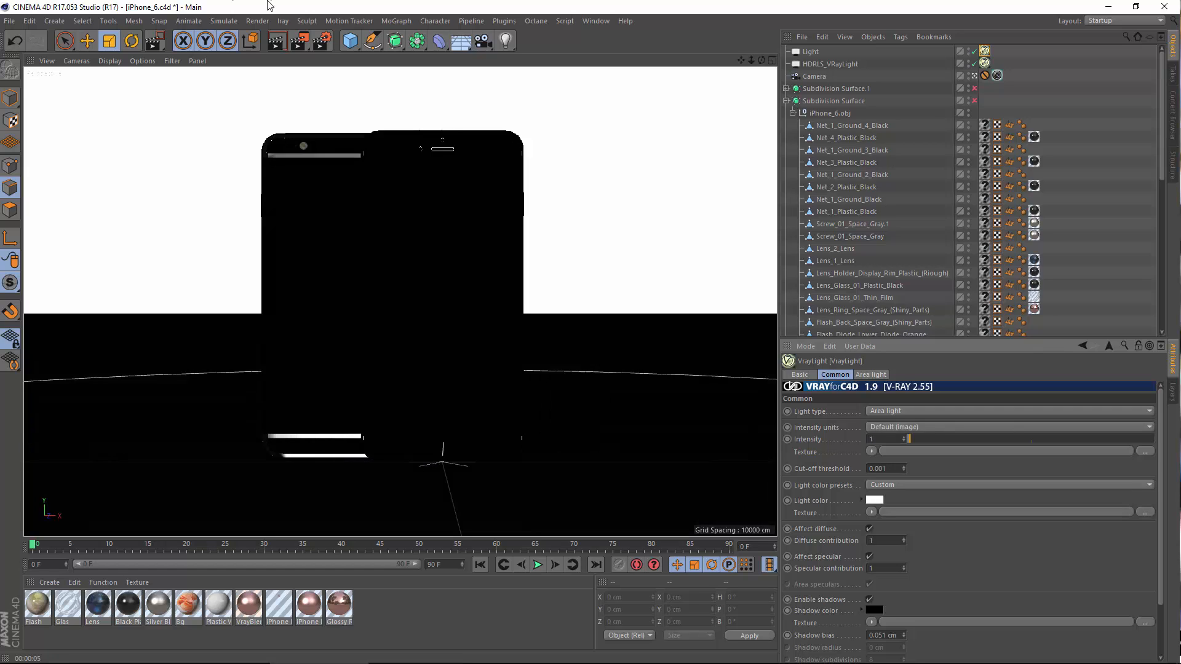
click(299, 41)
click(325, 59)
drag(231, 113, 594, 508)
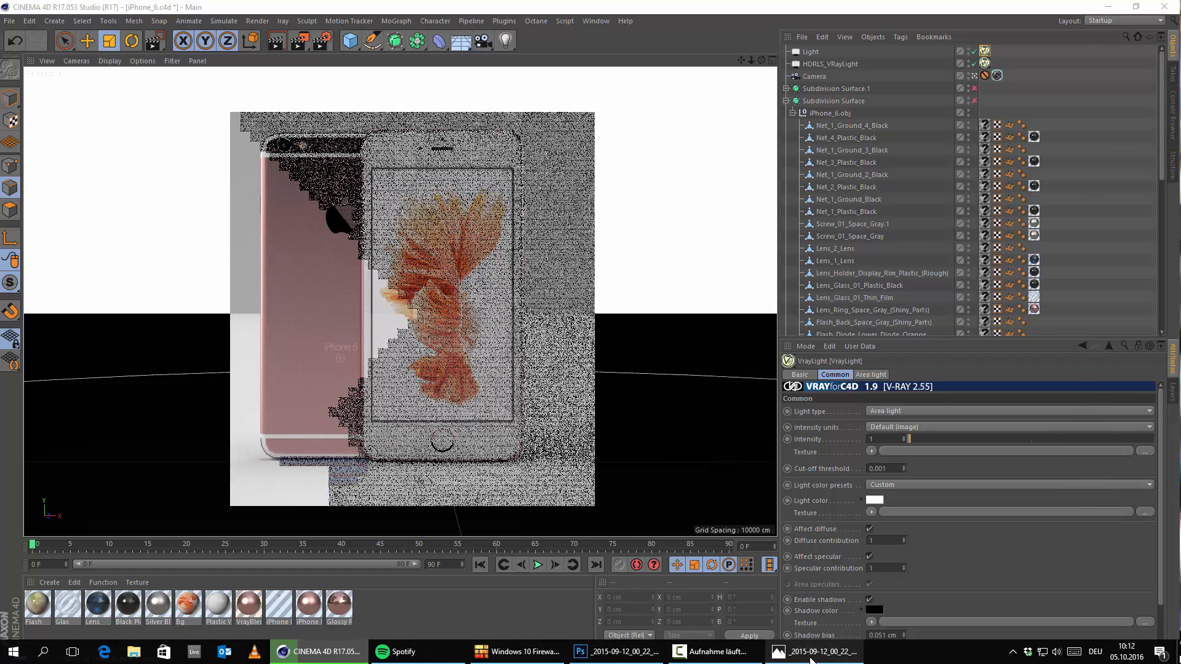
click(811, 658)
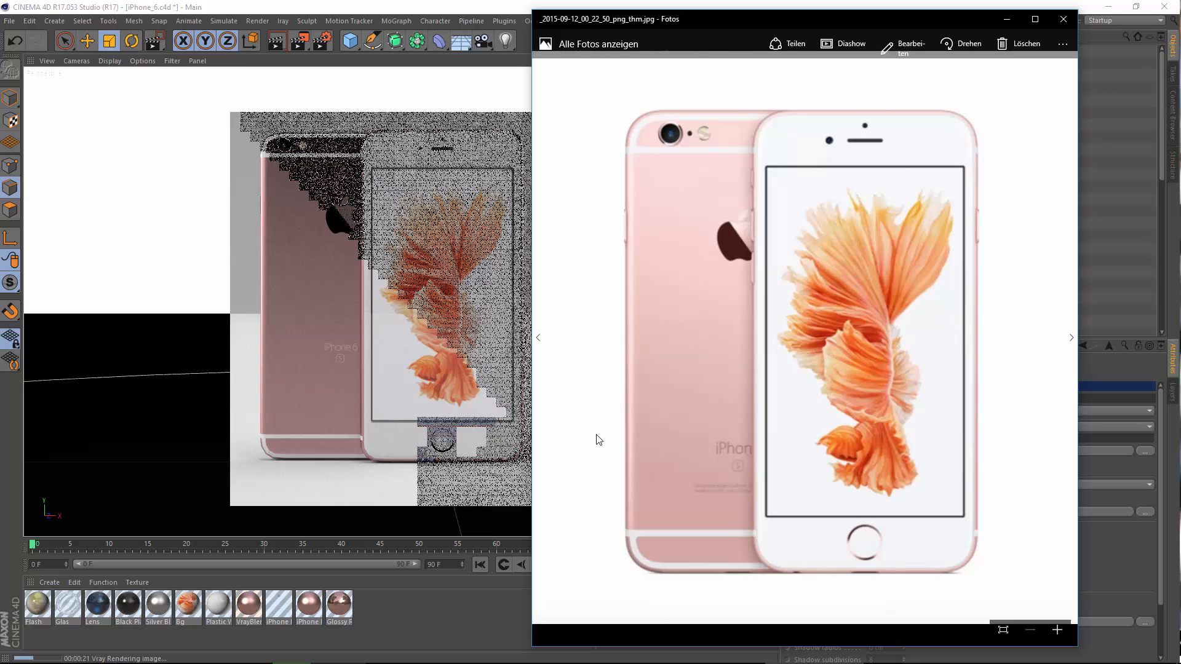
Compare the render with the reference photo and set the VRay area light's intensity to 3.
click(1009, 20)
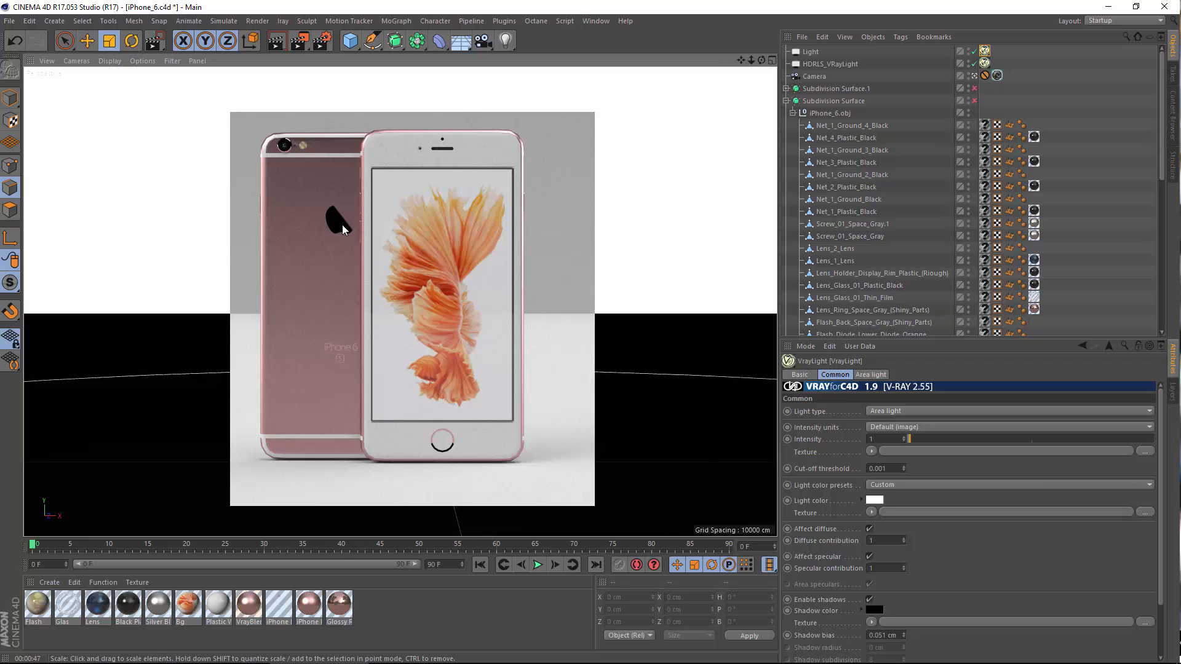
mouse_move(701, 641)
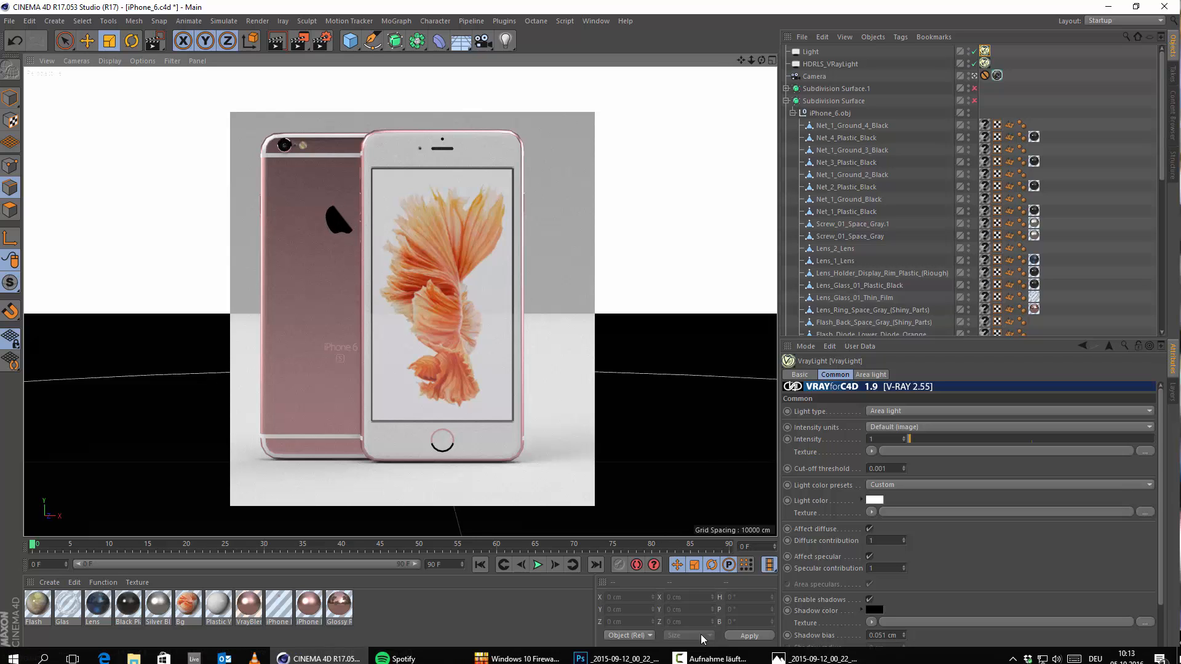
click(800, 652)
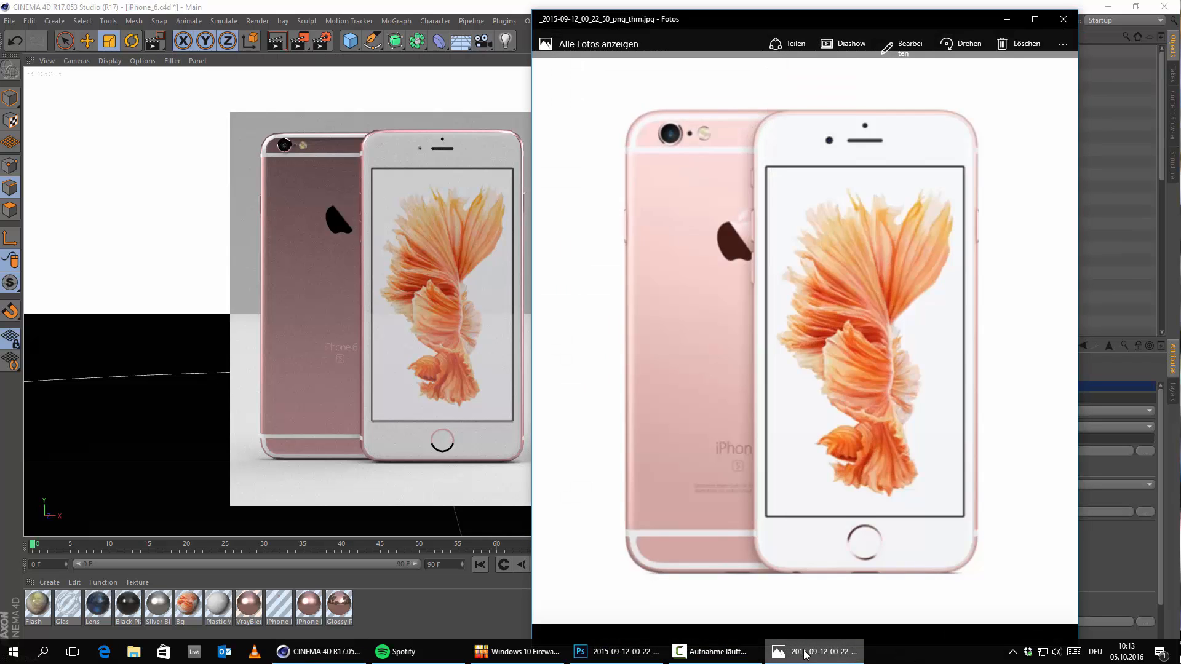
click(805, 654)
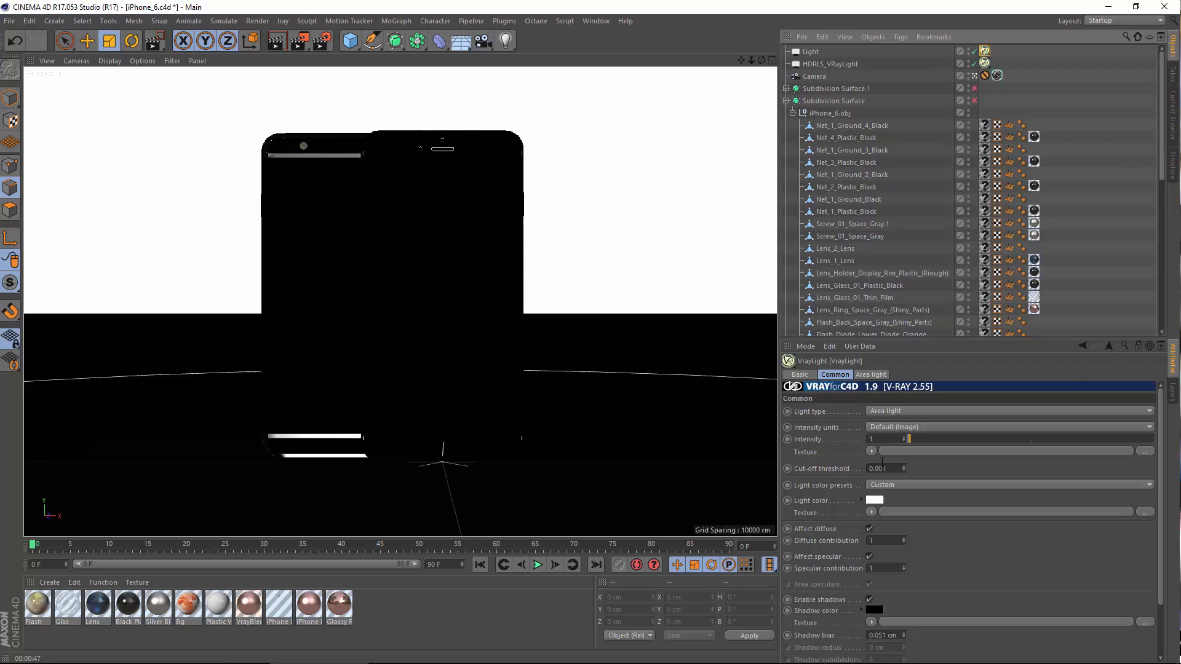
key(Return)
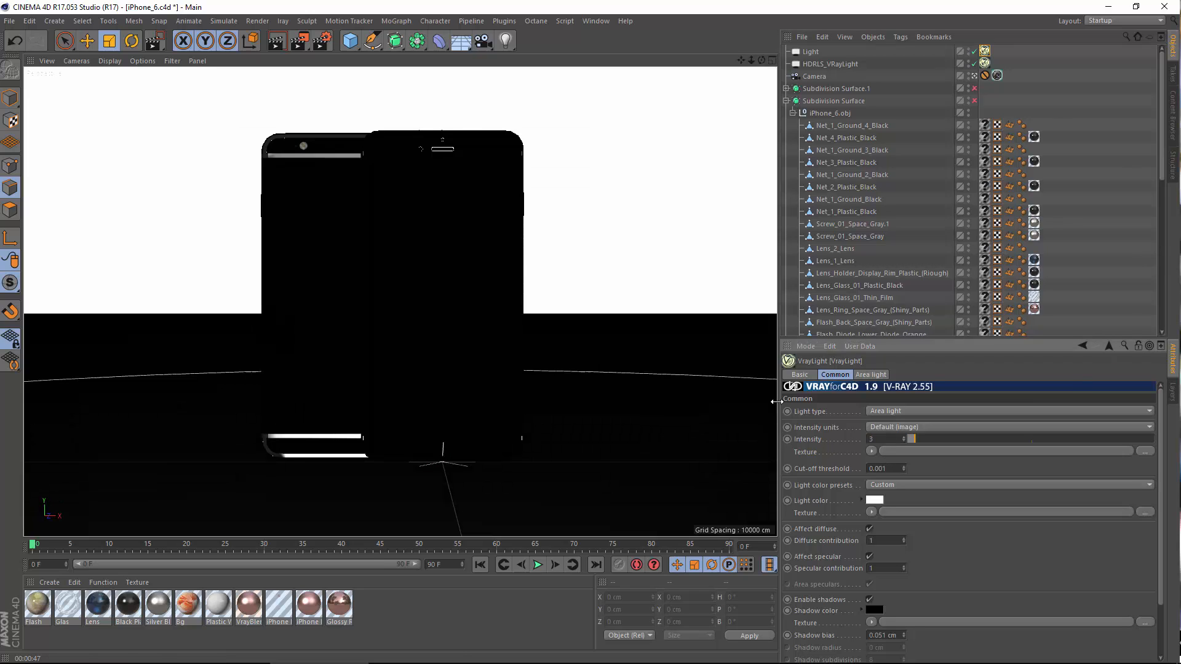
Enable both Subdivision Surface objects, collapse the hierarchy and render an interactive region around the two phones.
click(974, 88)
click(973, 101)
click(787, 101)
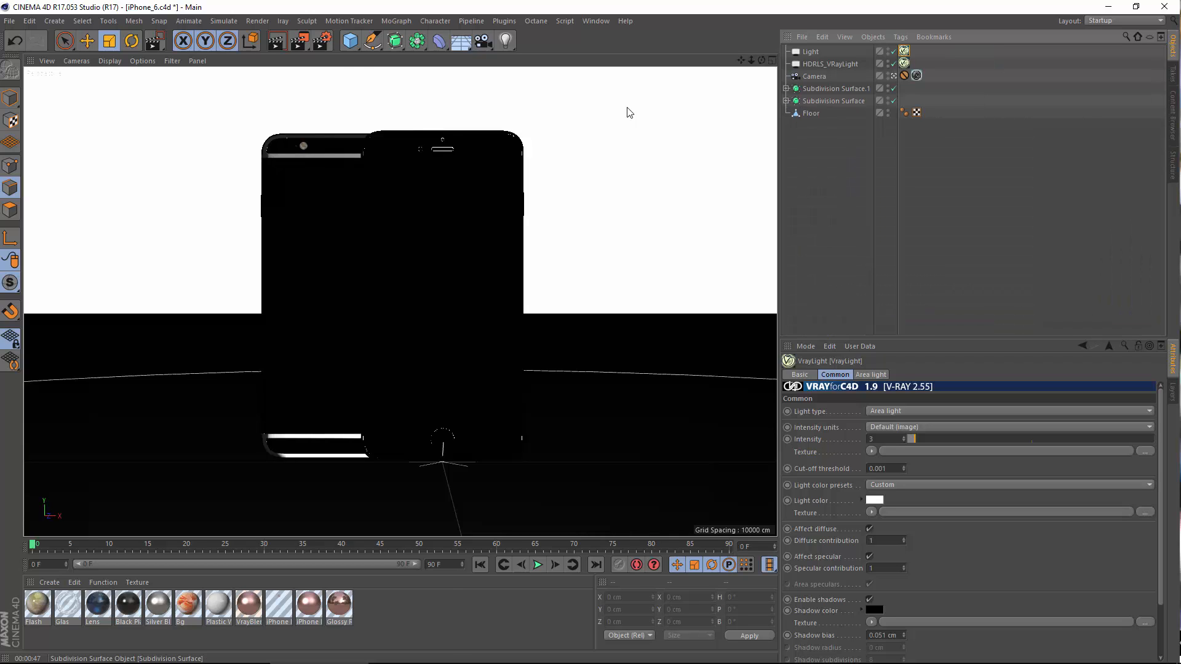
drag(300, 41, 356, 48)
drag(227, 111, 590, 496)
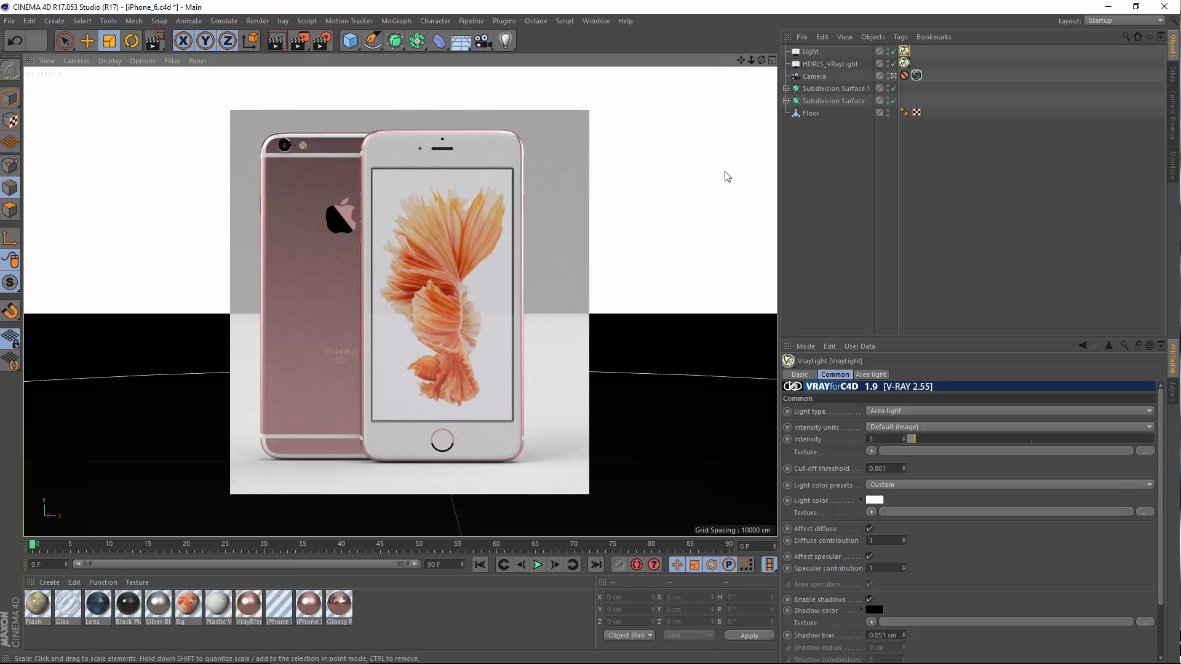
Create a new standard material with the iPhone back logo image as its Color texture, without copying the image to the project location.
double_click(385, 611)
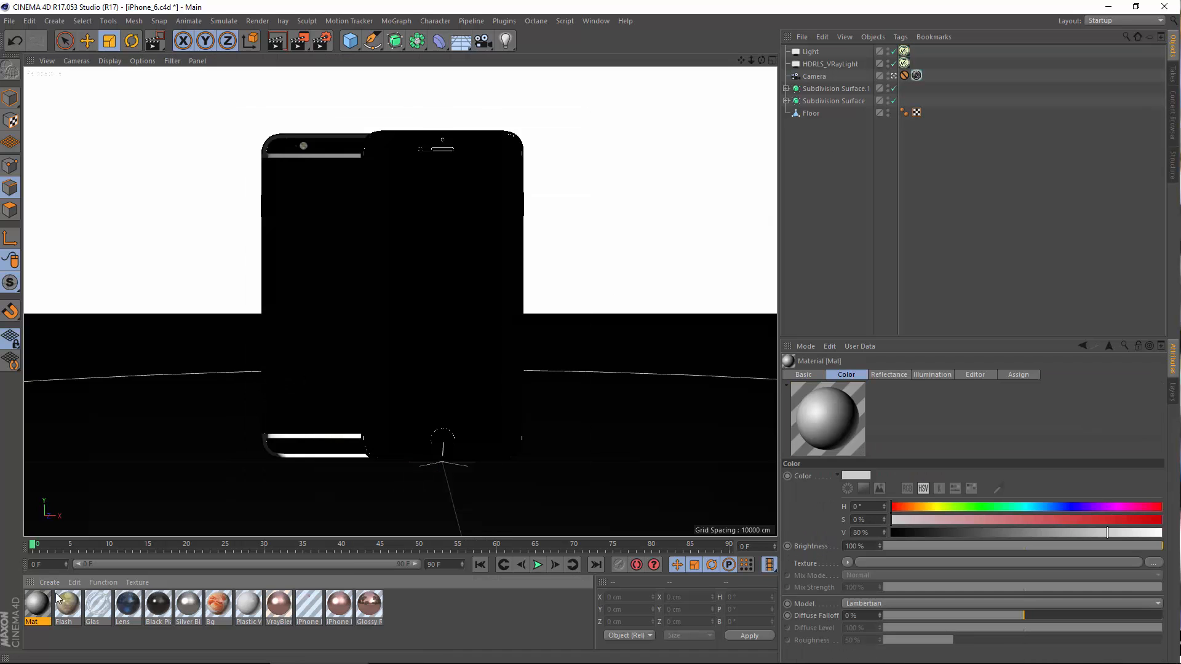
double_click(37, 606)
click(331, 212)
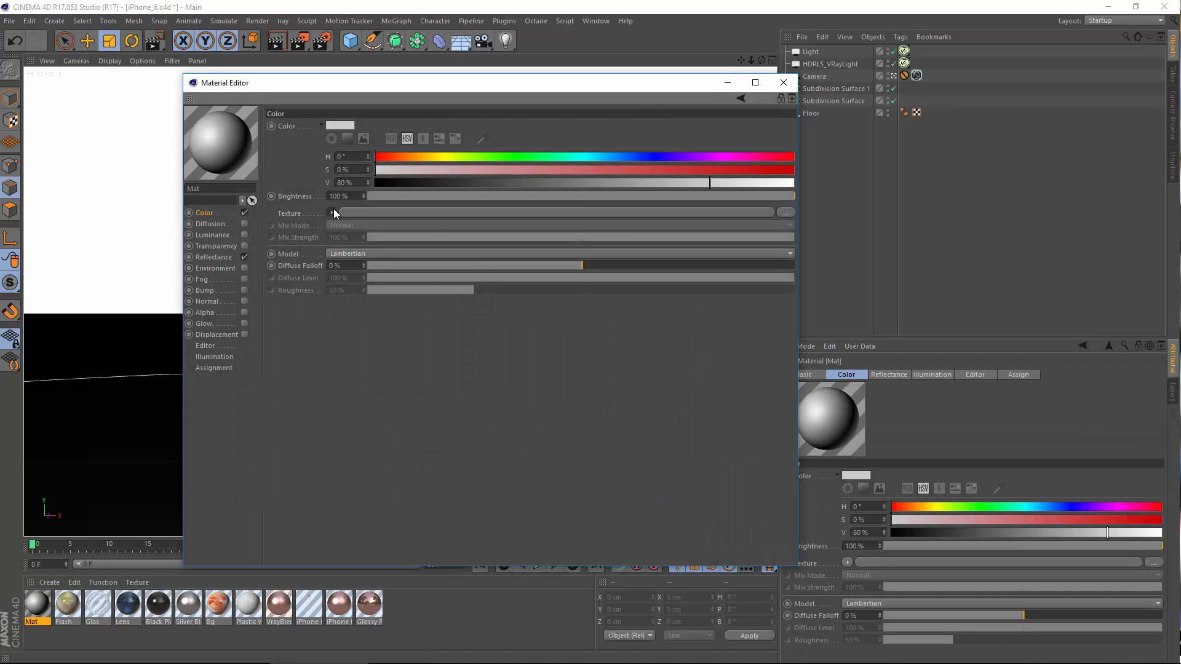
click(351, 236)
double_click(680, 179)
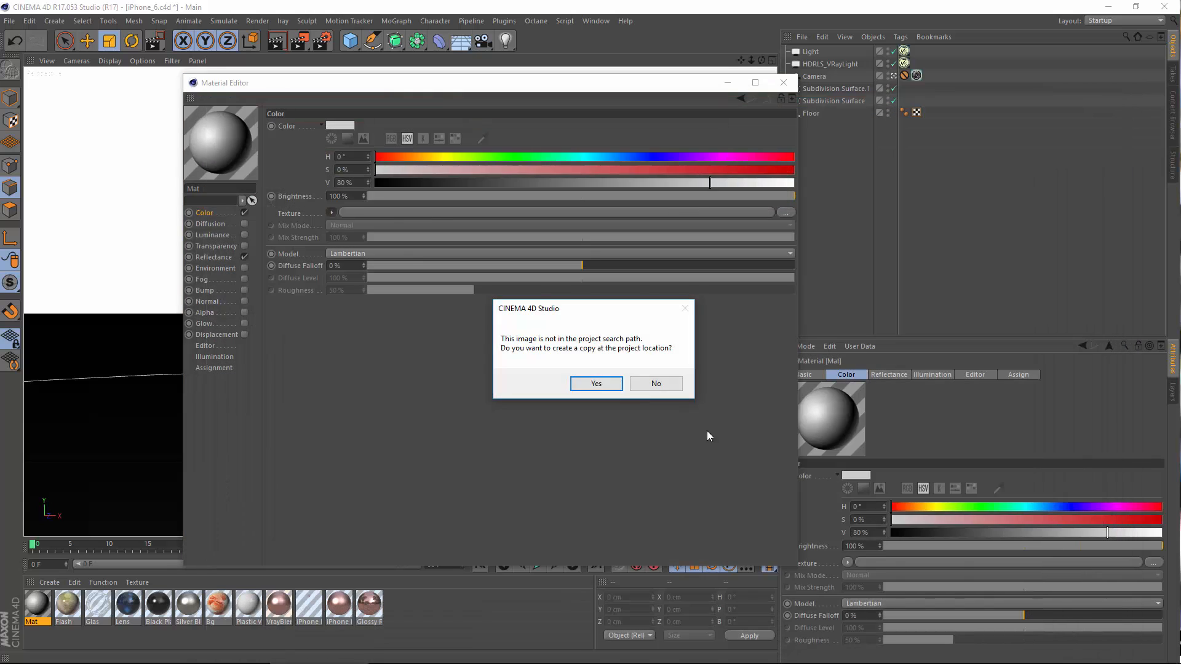
click(656, 383)
click(783, 83)
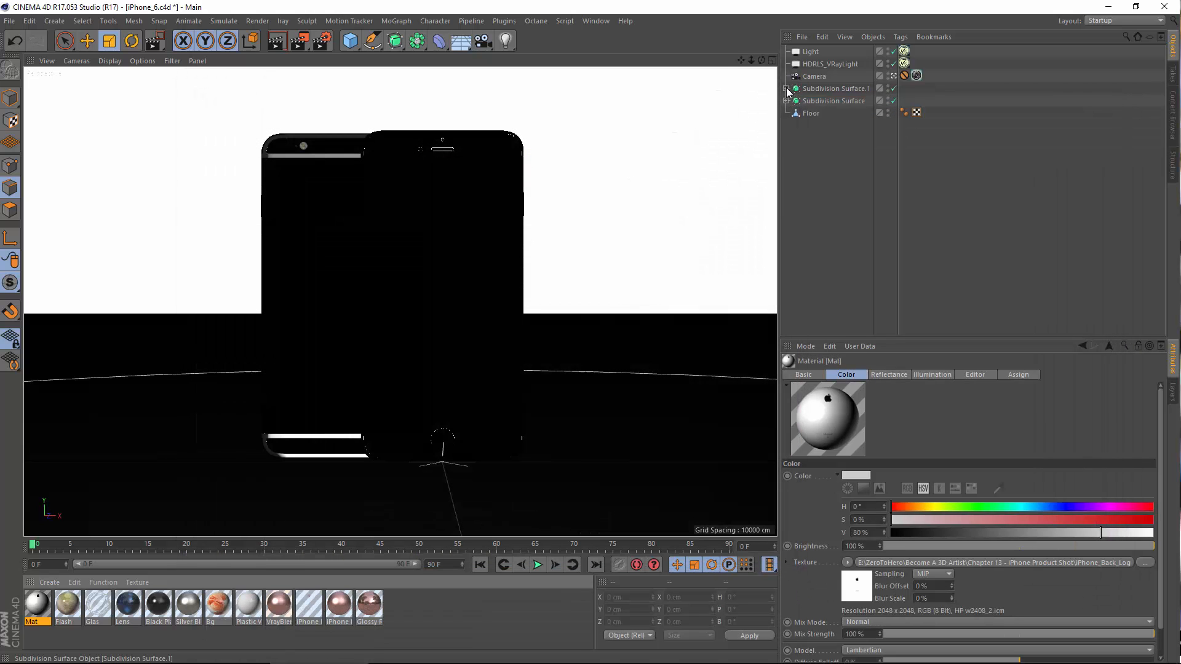
Find the texture tags using VrayBlendMaterial under Subdivision Surface.1 and replace the material on Back_Back_Mix_Material_(Apple_Logo) with the new Mat material.
click(322, 178)
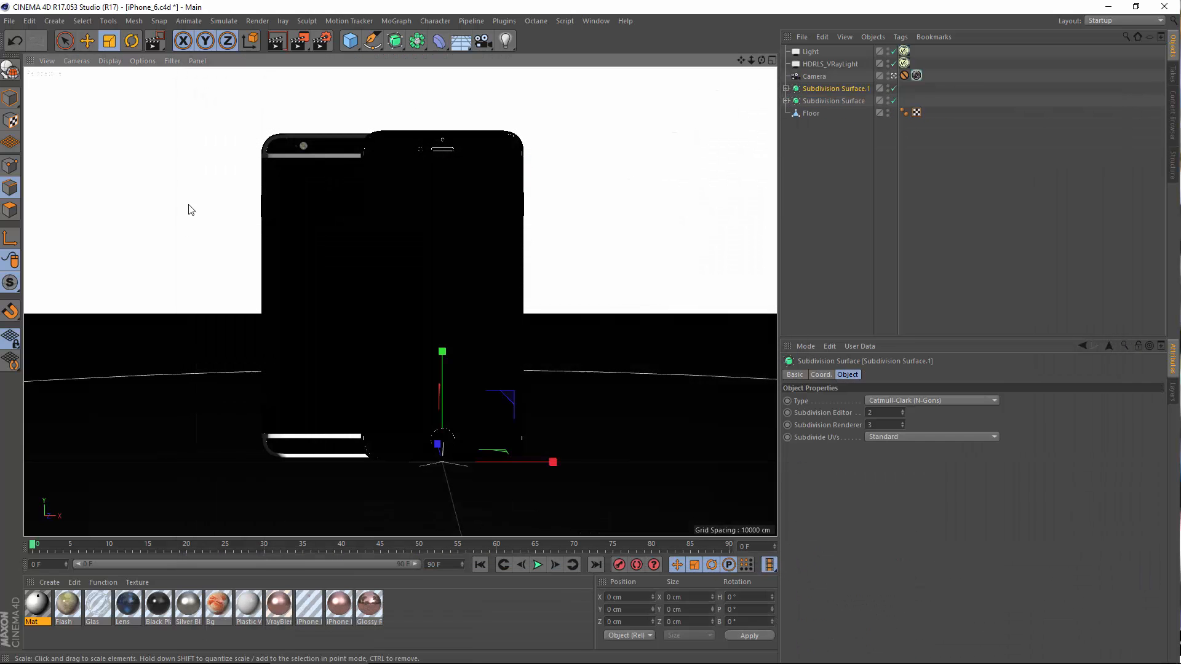
click(786, 89)
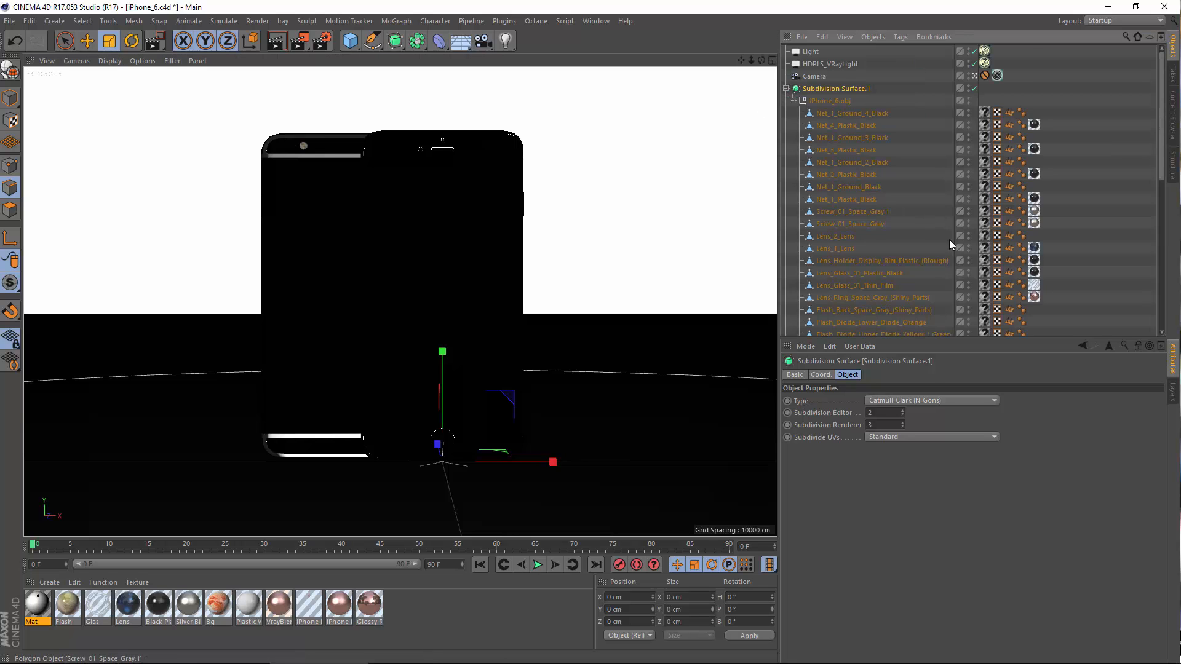
scroll(948, 243, down, 5)
scroll(961, 206, up, 6)
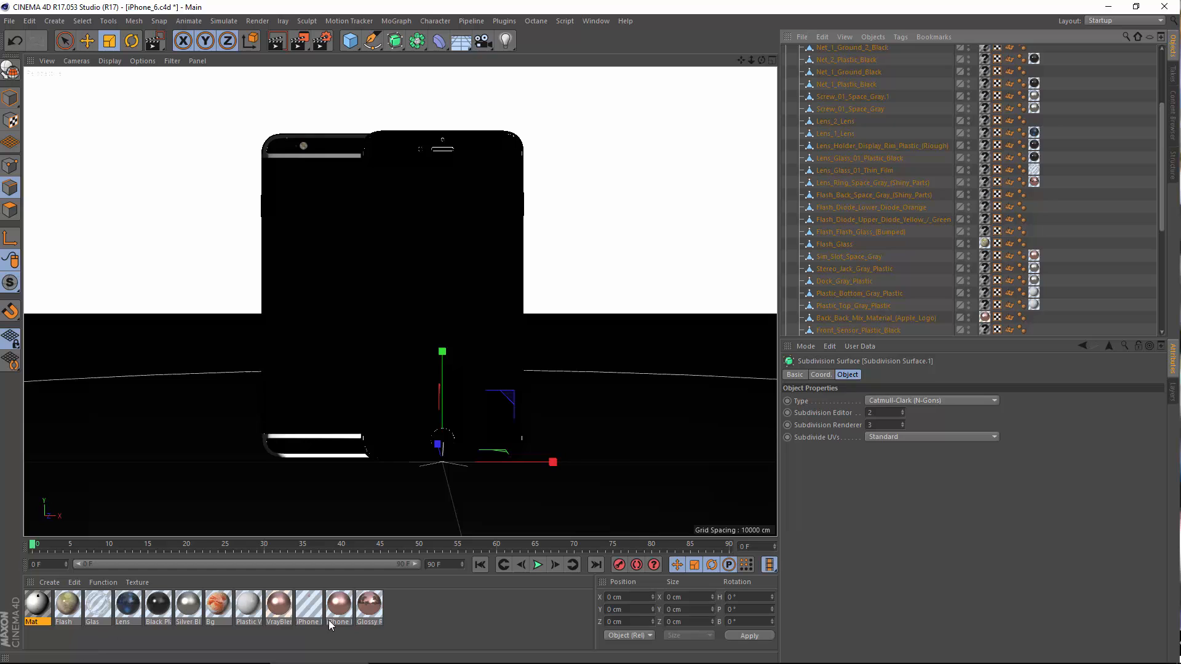
right_click(278, 618)
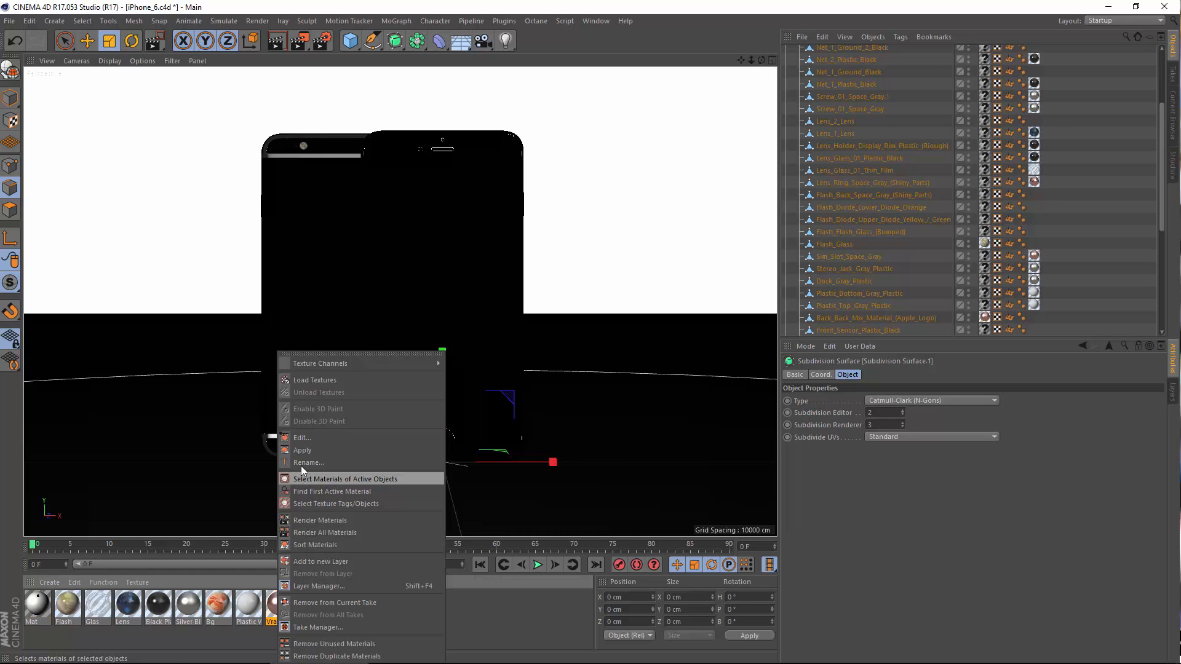
click(338, 503)
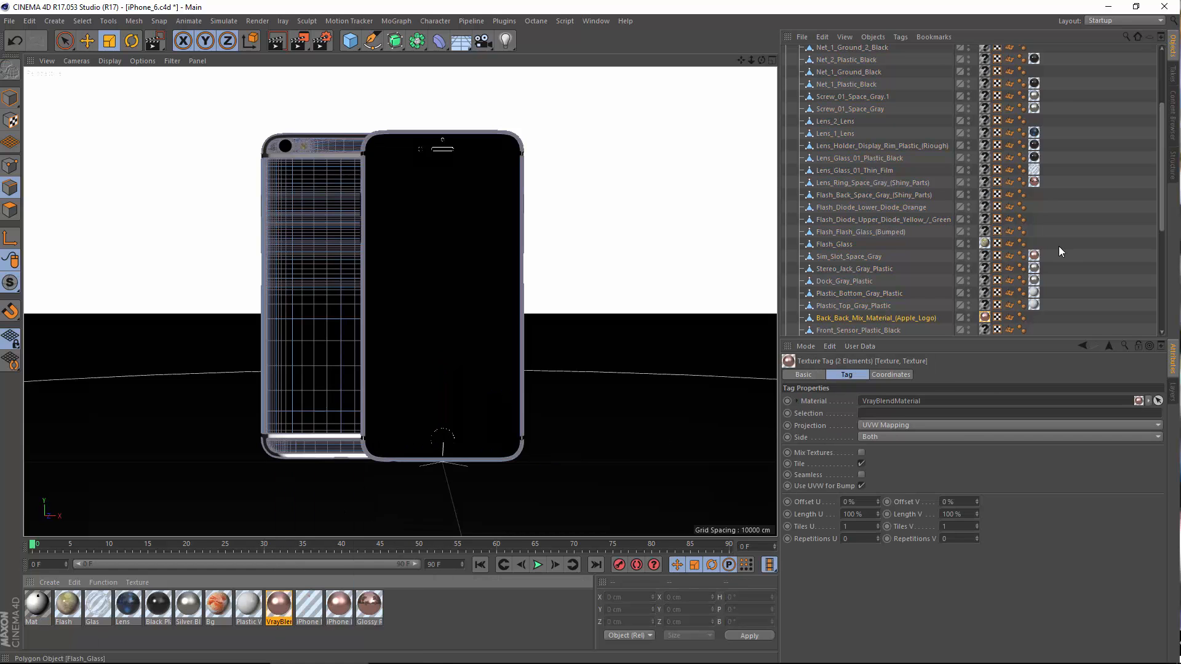
scroll(907, 262, down, 4)
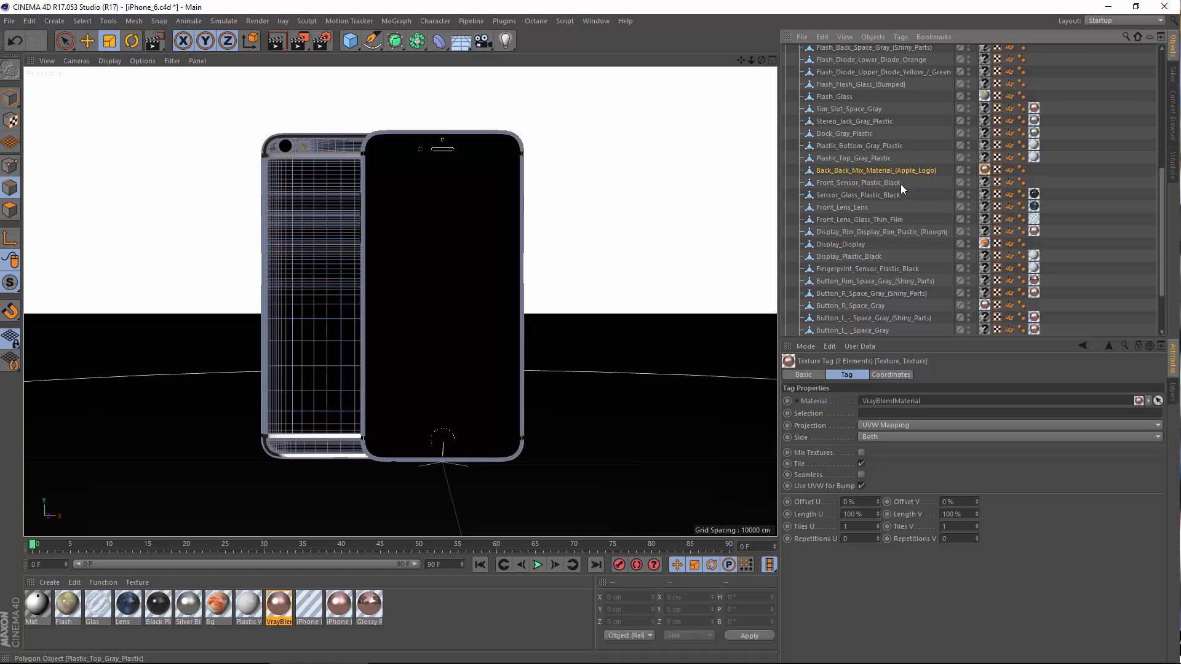
click(985, 170)
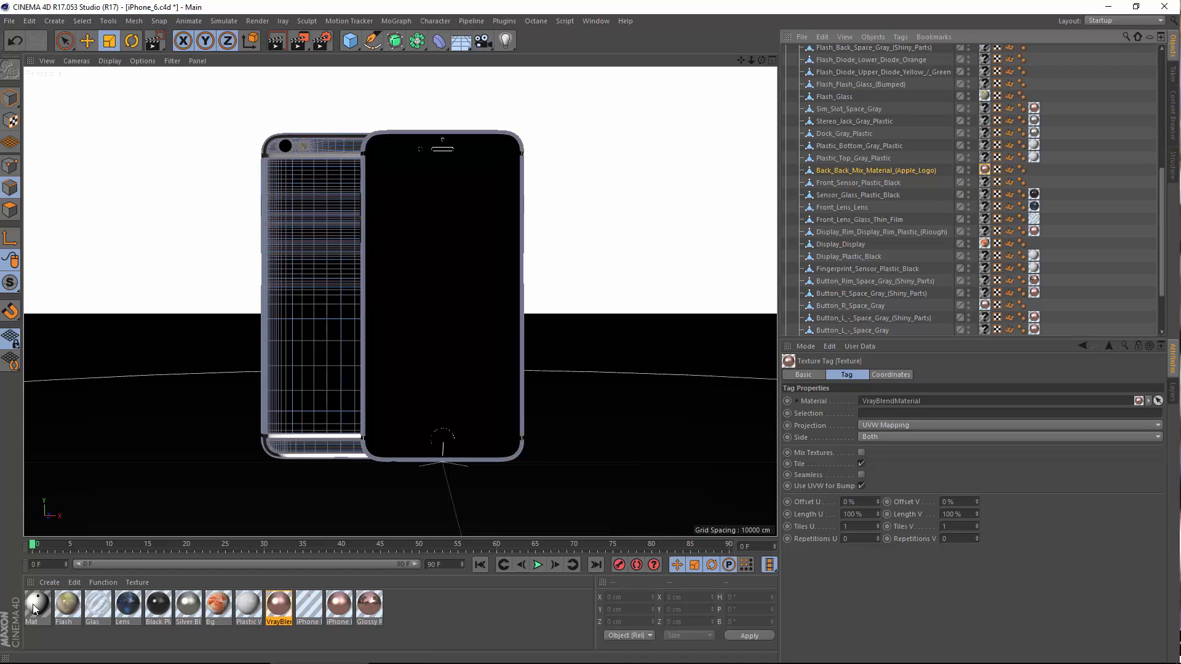
drag(34, 609, 985, 174)
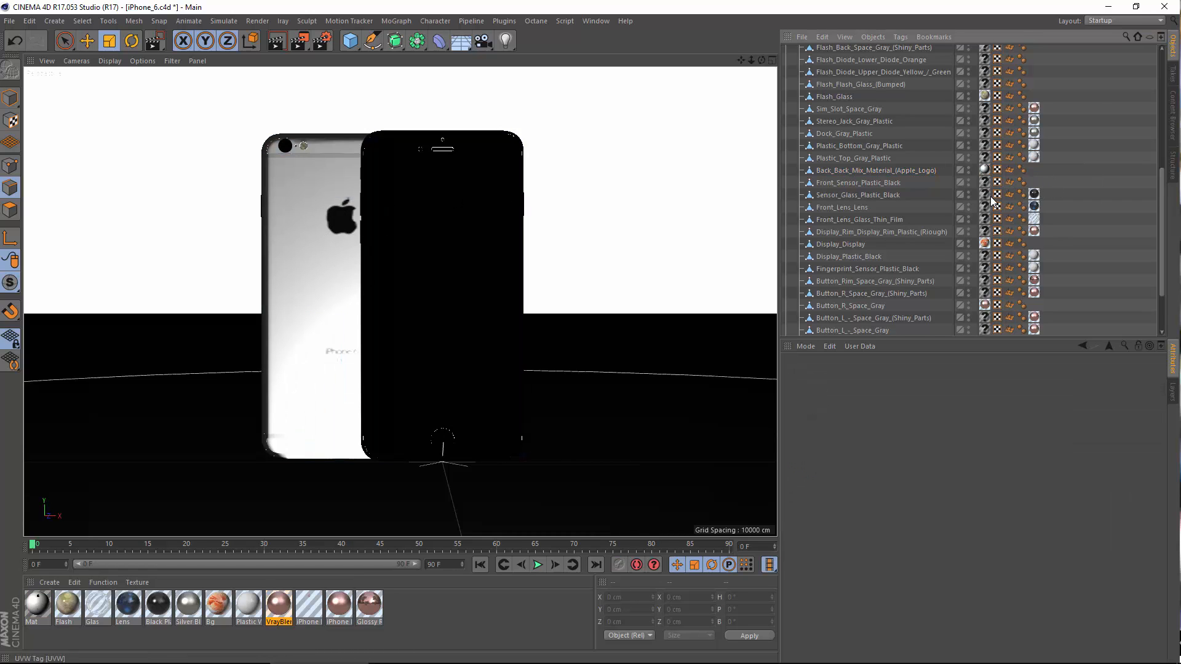
Toggle Subdivision Surface.1 off and on to compare the back logo with and without subdivision.
scroll(907, 181, up, 7)
click(842, 90)
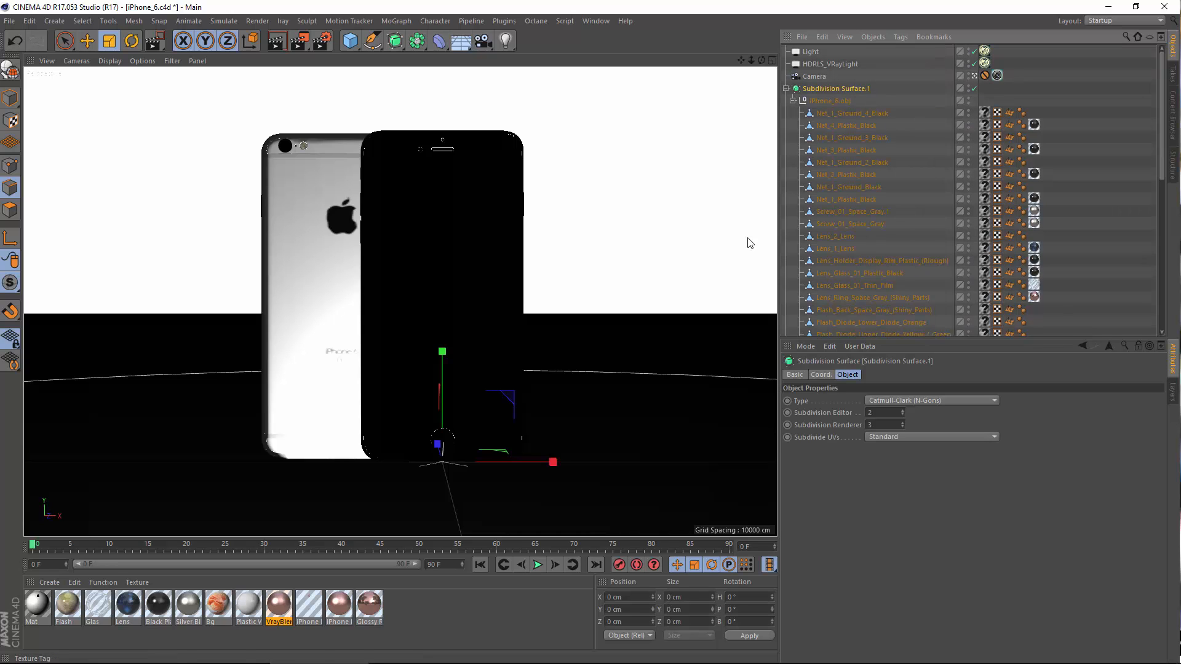
click(976, 90)
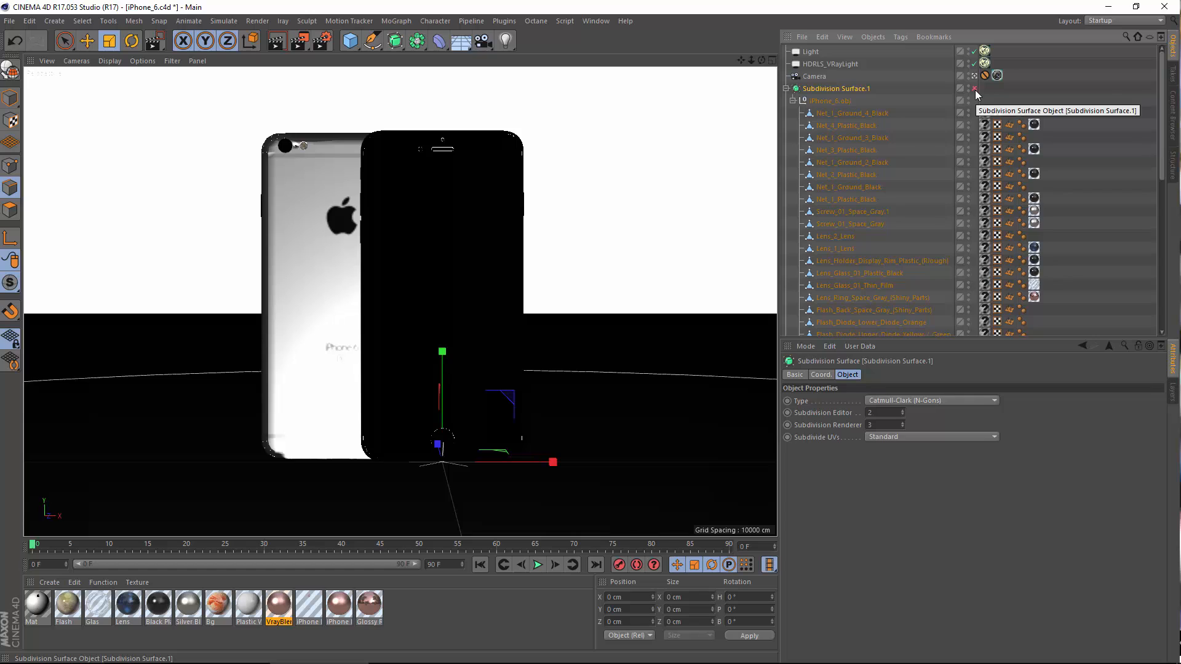
click(976, 90)
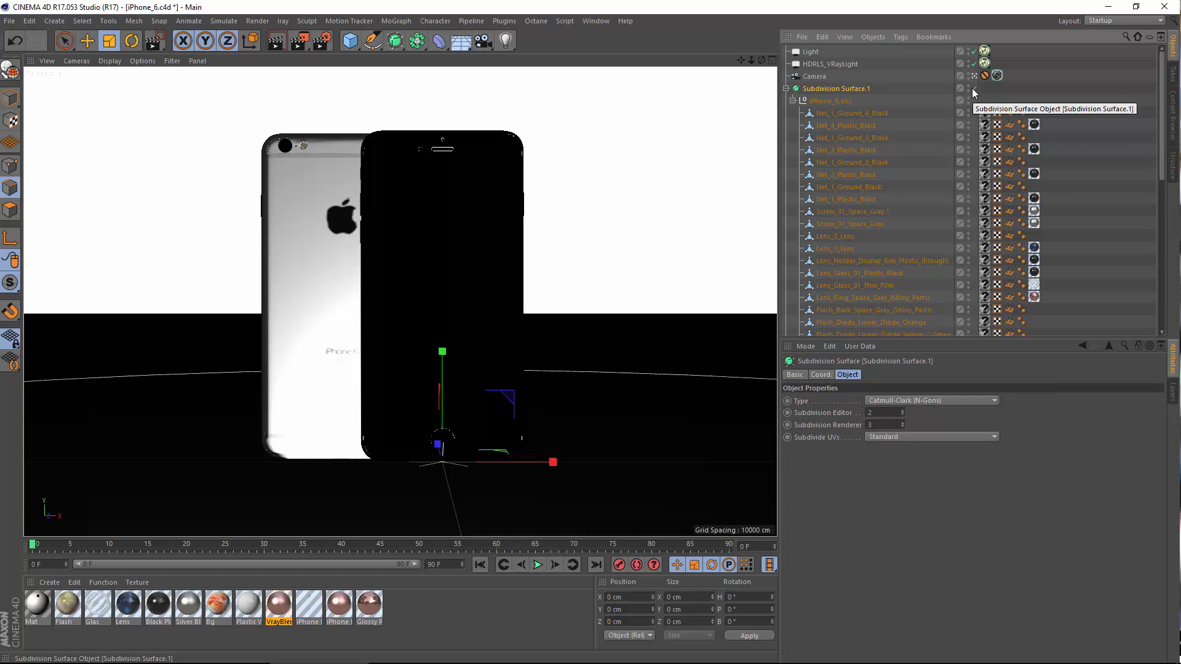
click(975, 89)
click(974, 89)
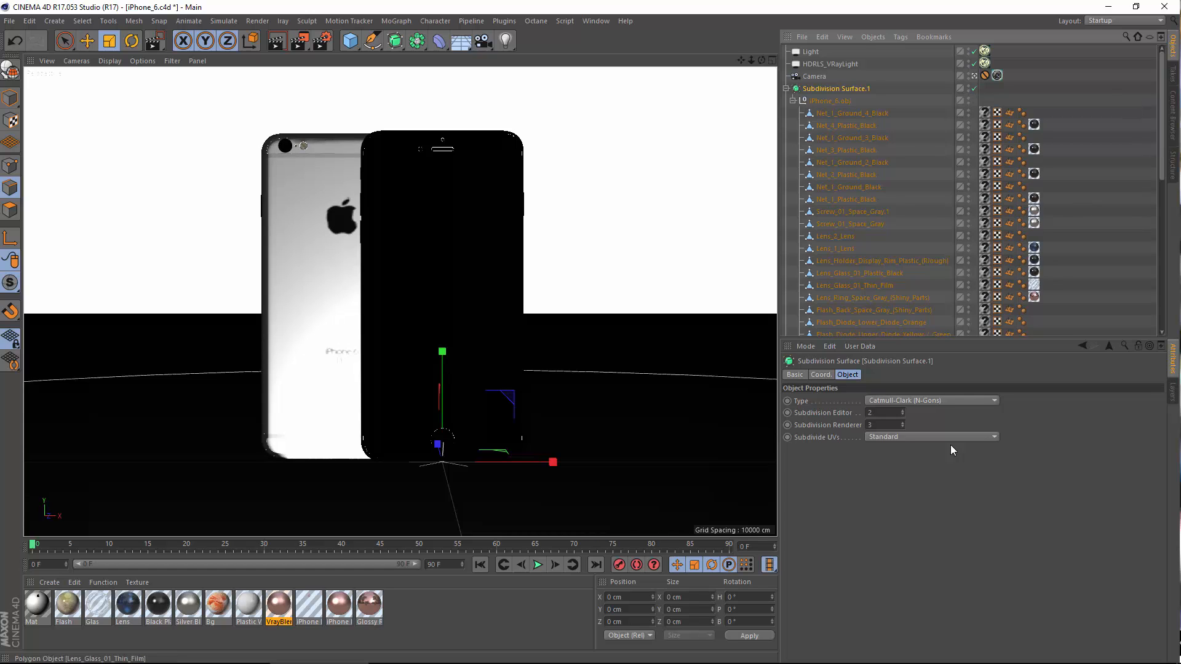
Try the Boundary and Edge options for Subdivide UVs on Subdivision Surface.1, returning to Boundary.
click(909, 400)
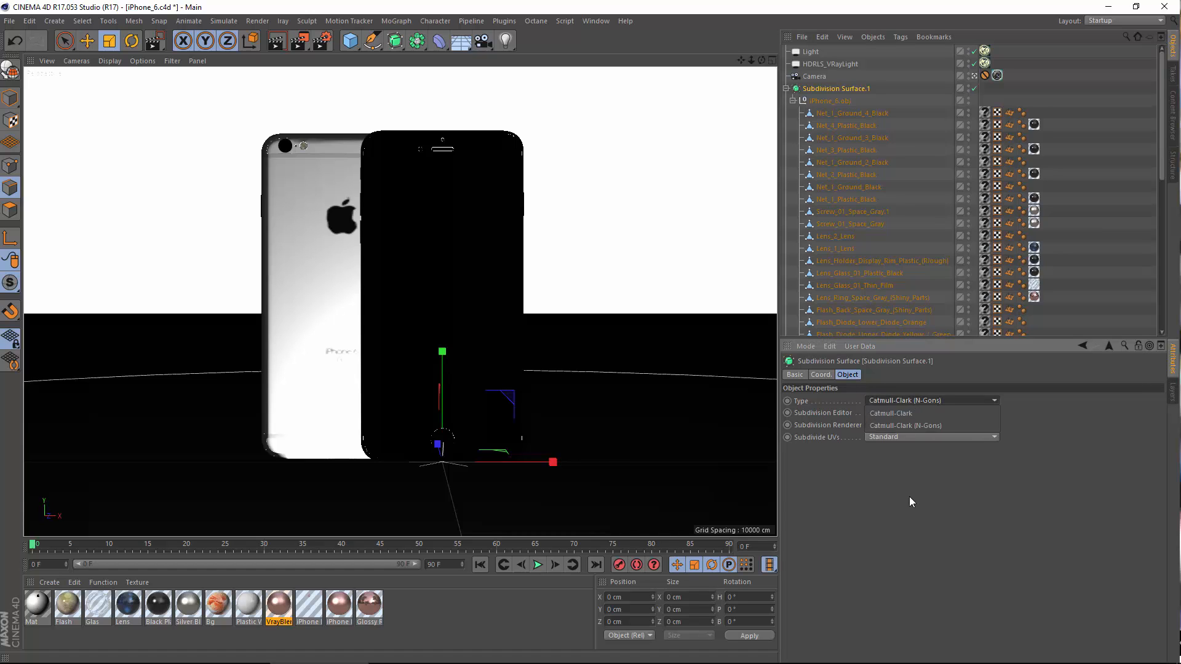
click(910, 497)
click(890, 441)
click(822, 442)
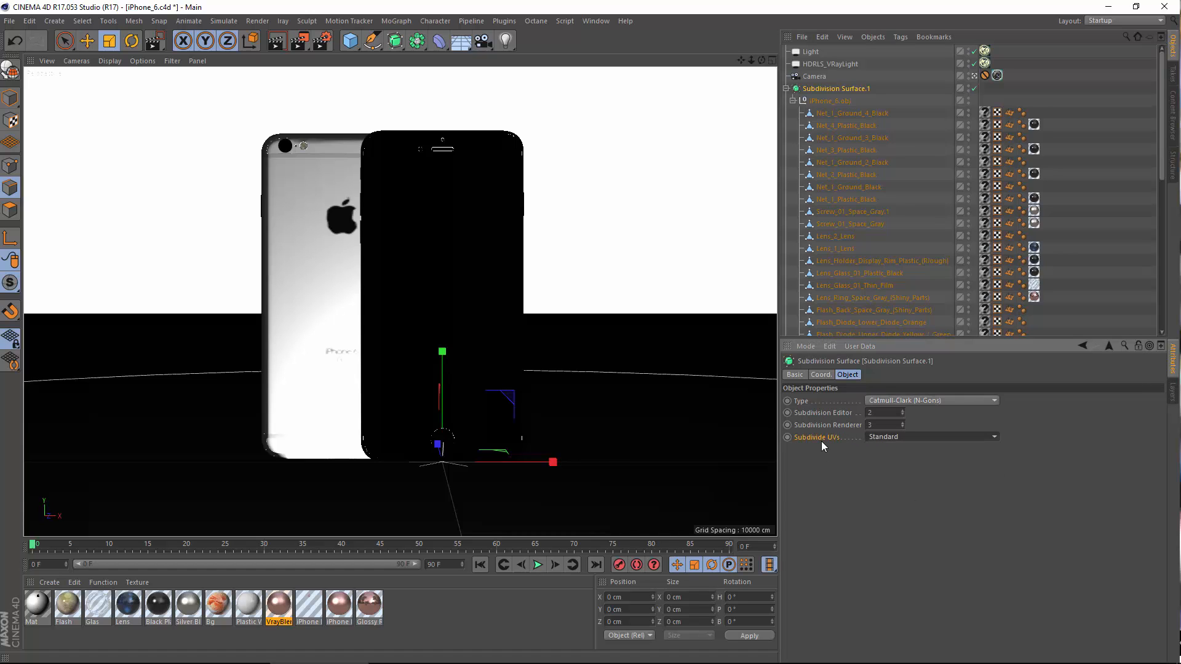
click(899, 440)
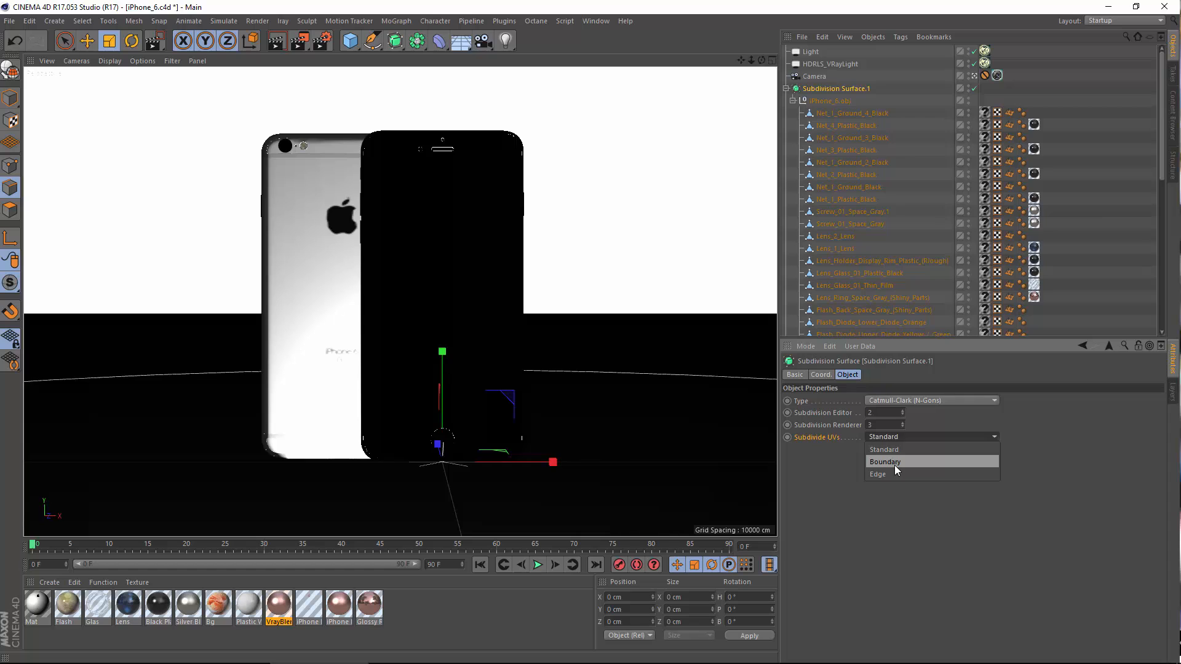
click(894, 465)
click(906, 437)
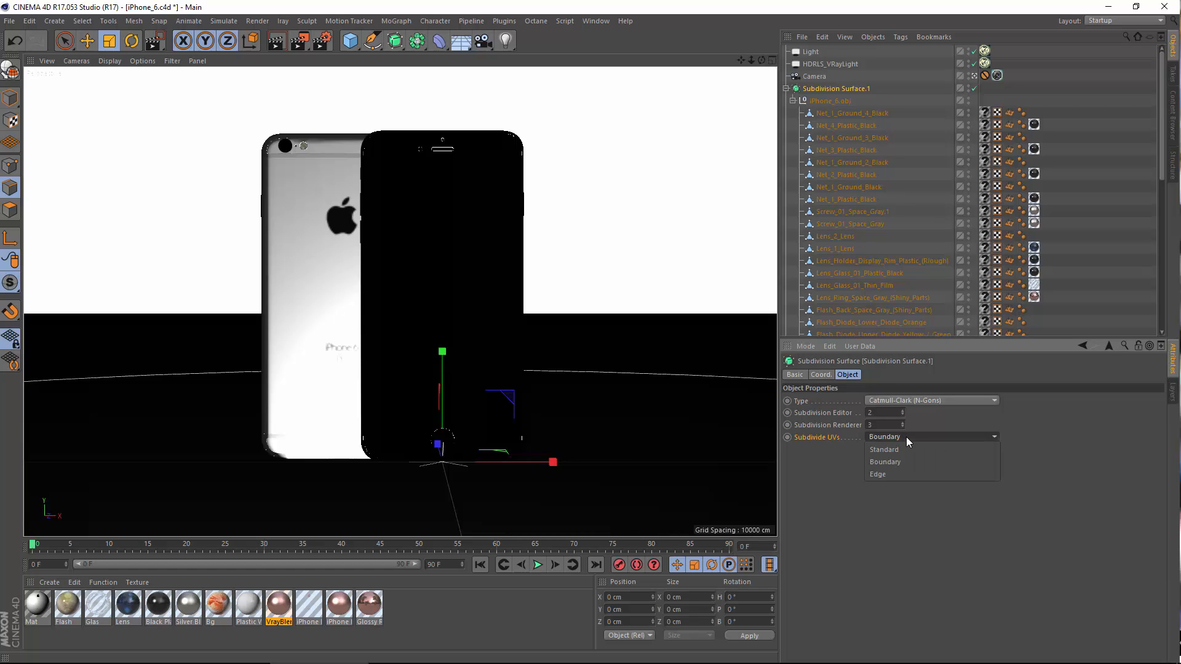
click(891, 476)
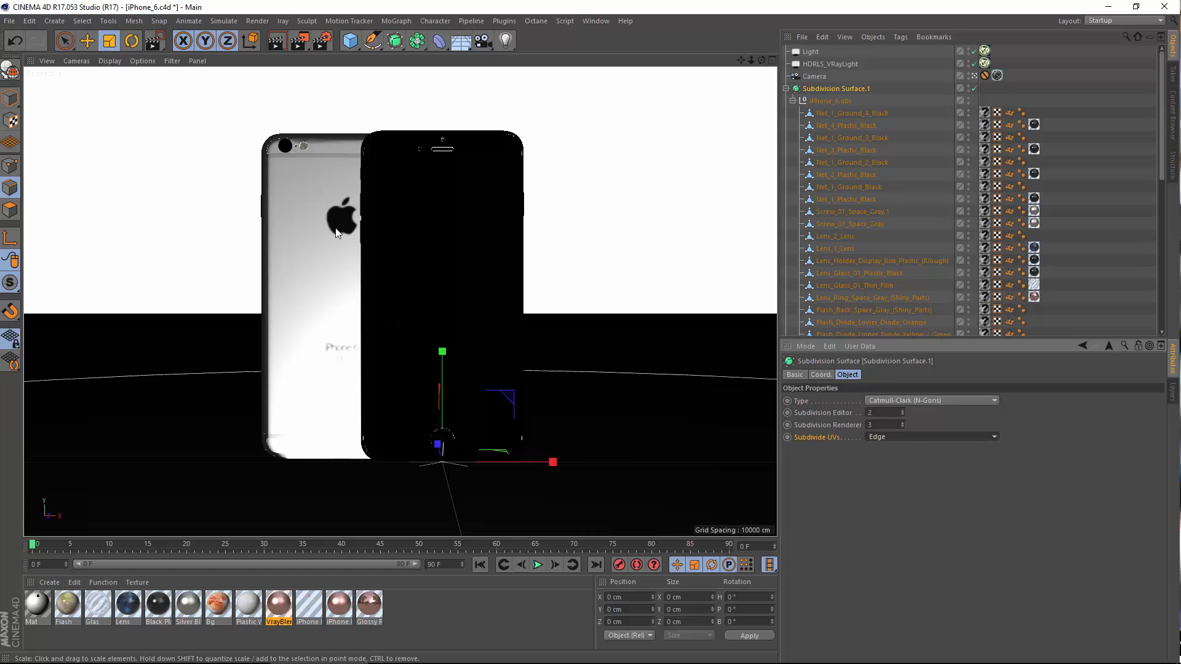
click(904, 438)
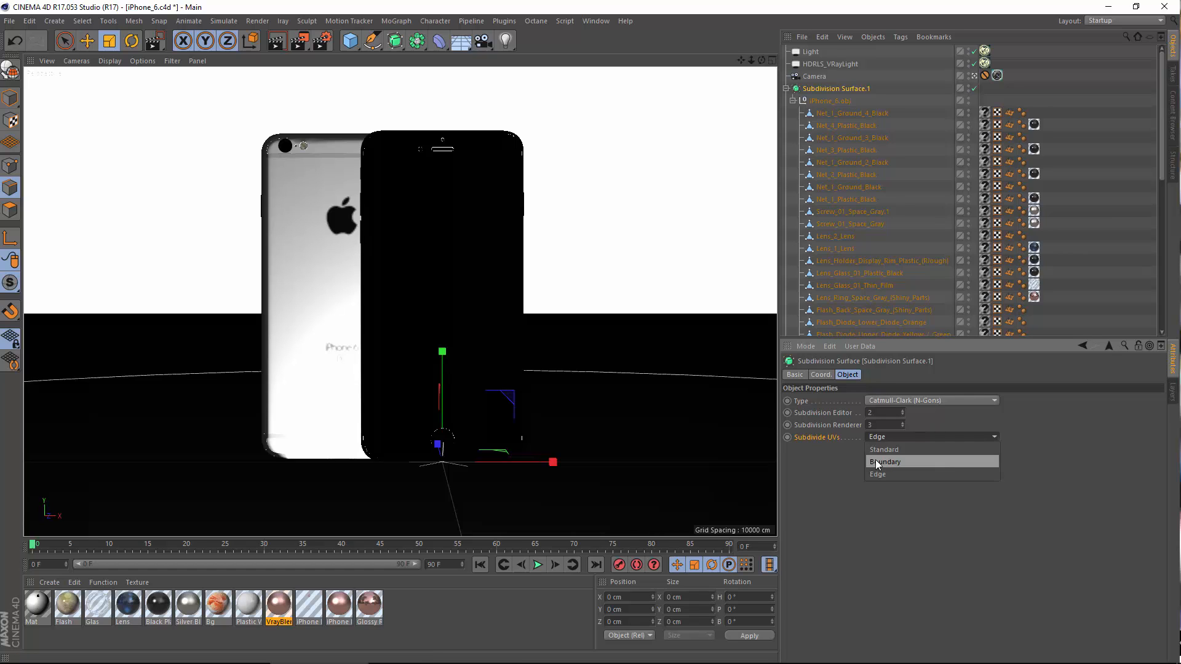
click(877, 460)
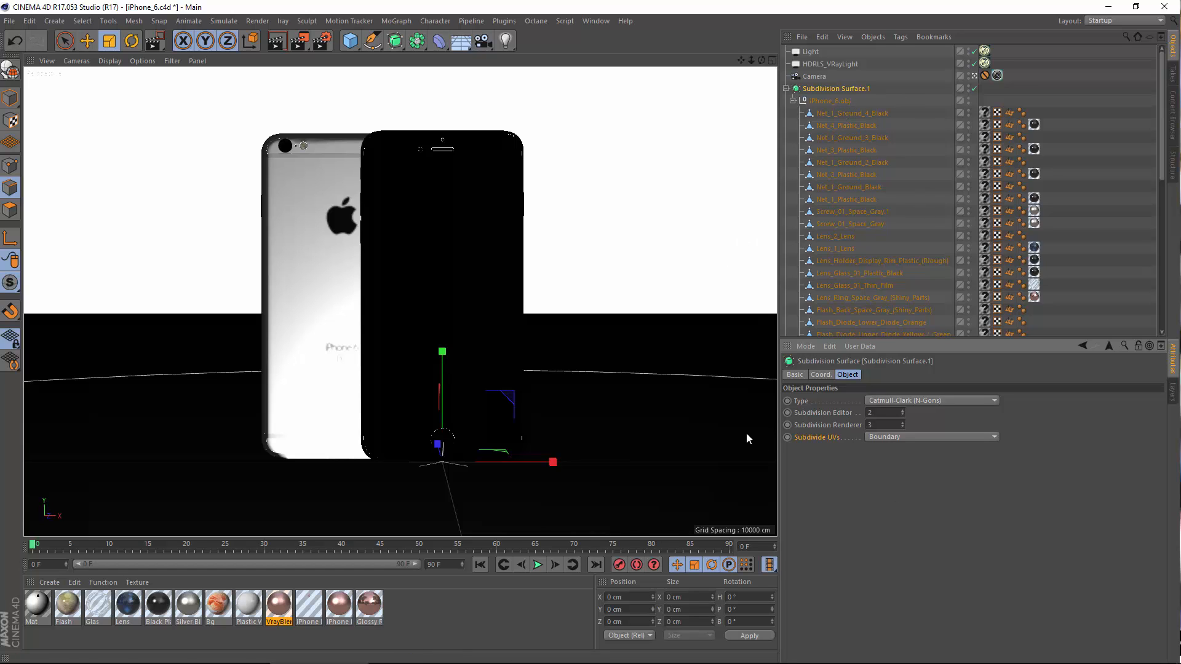
Compare the Standard and Boundary options for Subdivide UVs on Subdivision Surface.1, and set it to Edge.
click(912, 435)
click(905, 436)
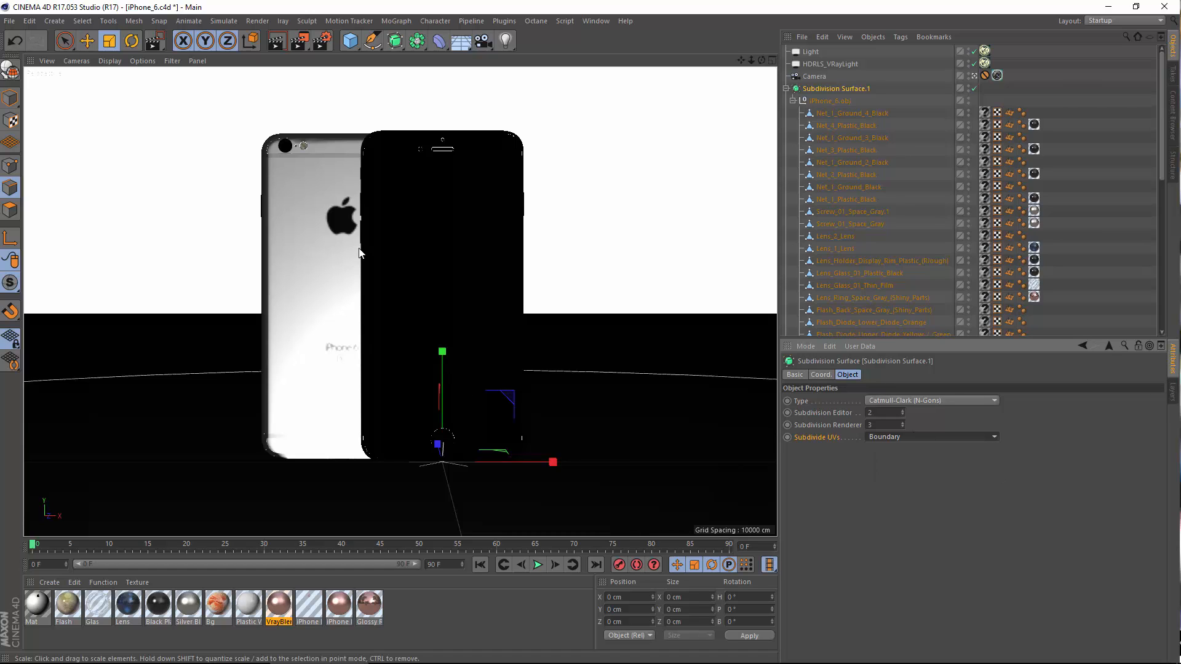
click(899, 438)
click(891, 443)
click(901, 436)
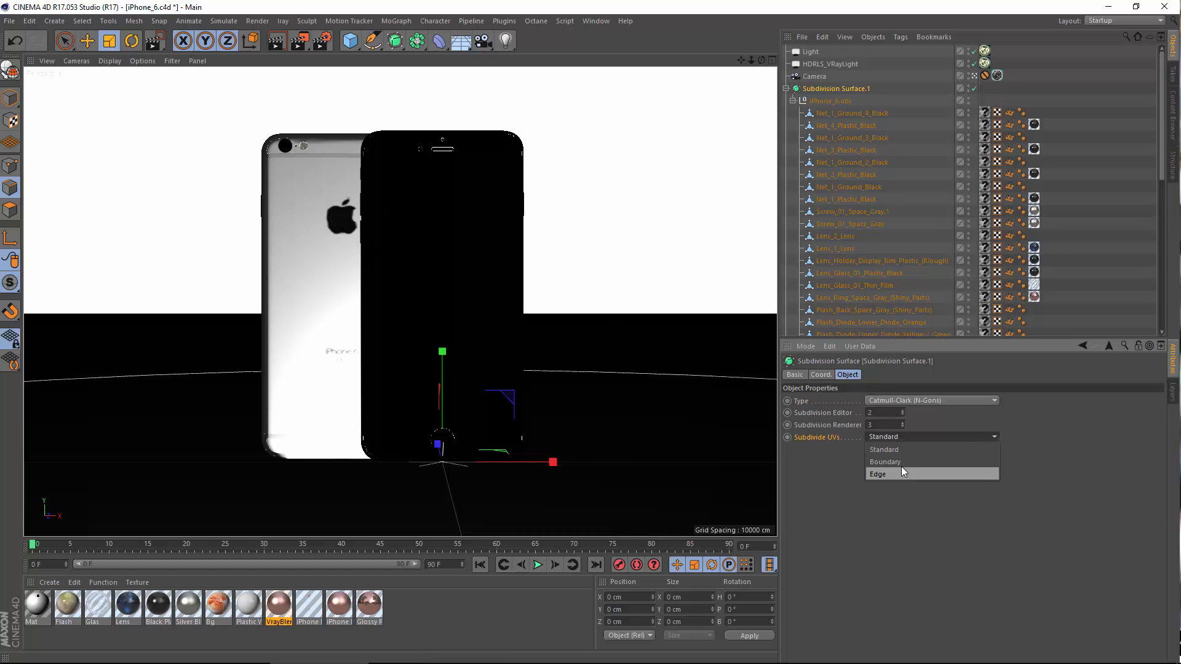
click(902, 465)
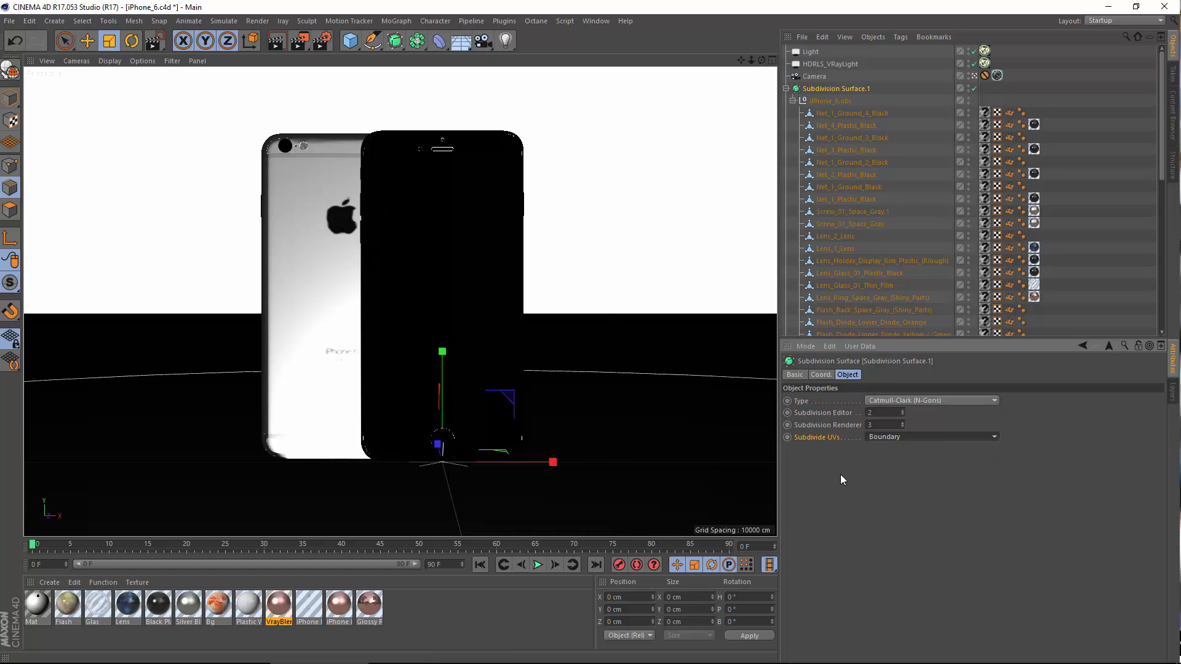
click(916, 441)
click(901, 471)
Reassign VrayBlendMaterial to the texture tag of Back_Back_Mix_Material_(Apple_Logo) in place of the test logo material.
drag(279, 605, 1027, 198)
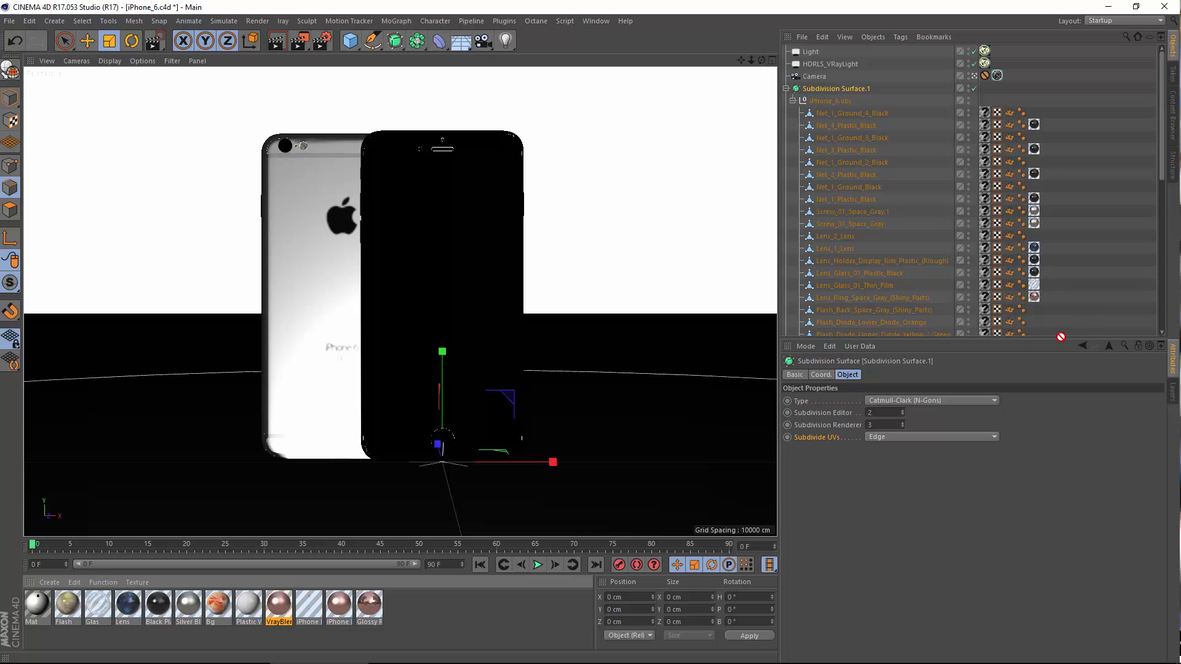
drag(1000, 329, 985, 231)
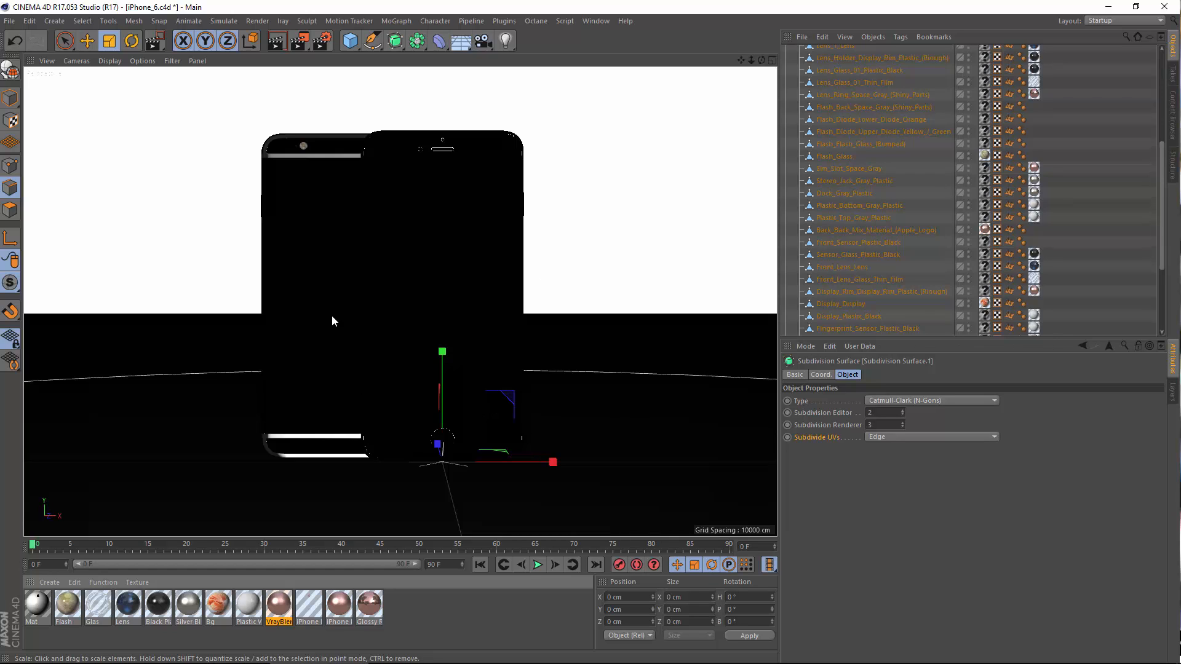
Delete the test logo material Mat and render a preview region around both phones.
click(37, 608)
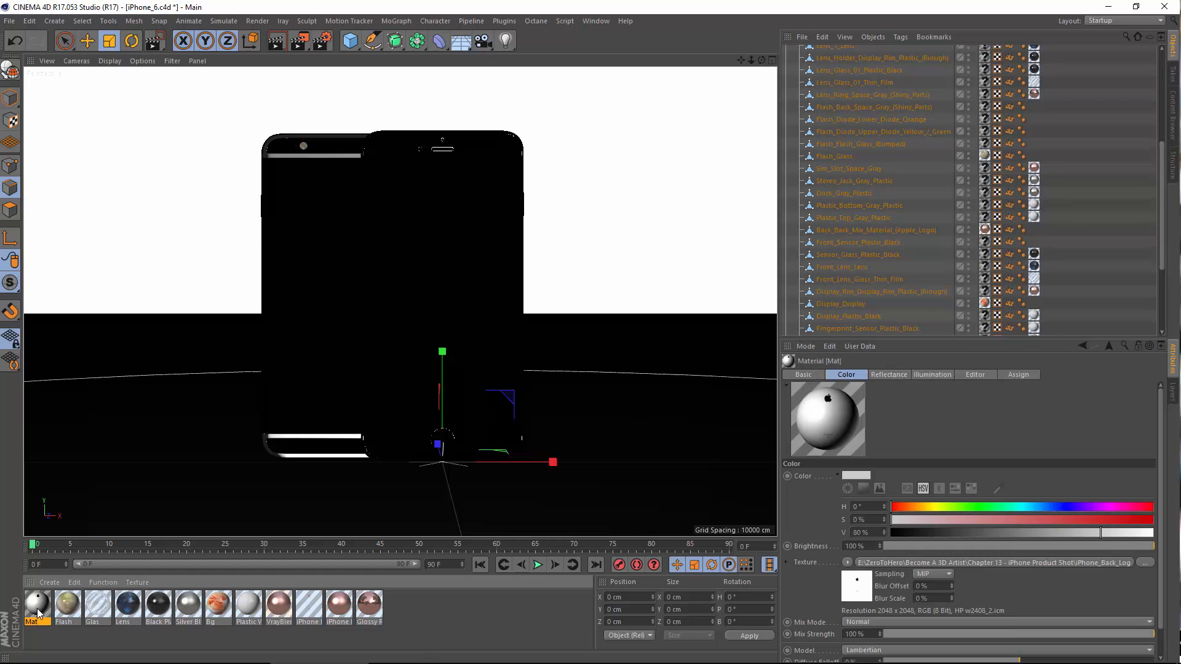
key(Delete)
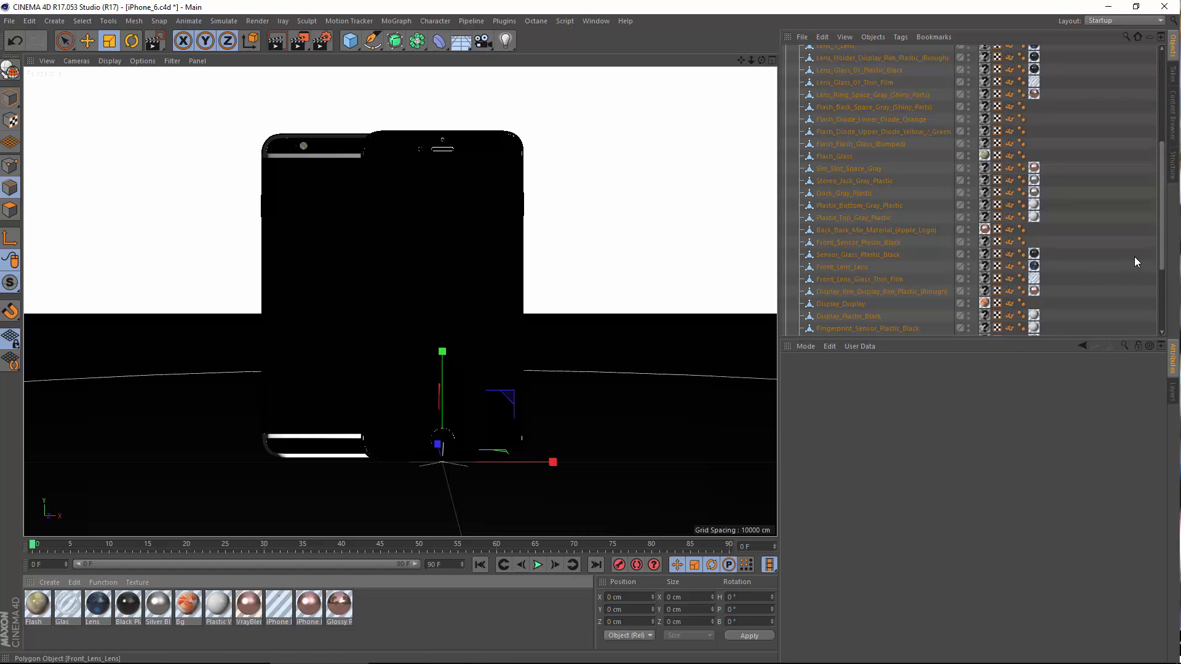
scroll(1126, 242, up, 5)
scroll(1117, 233, down, 10)
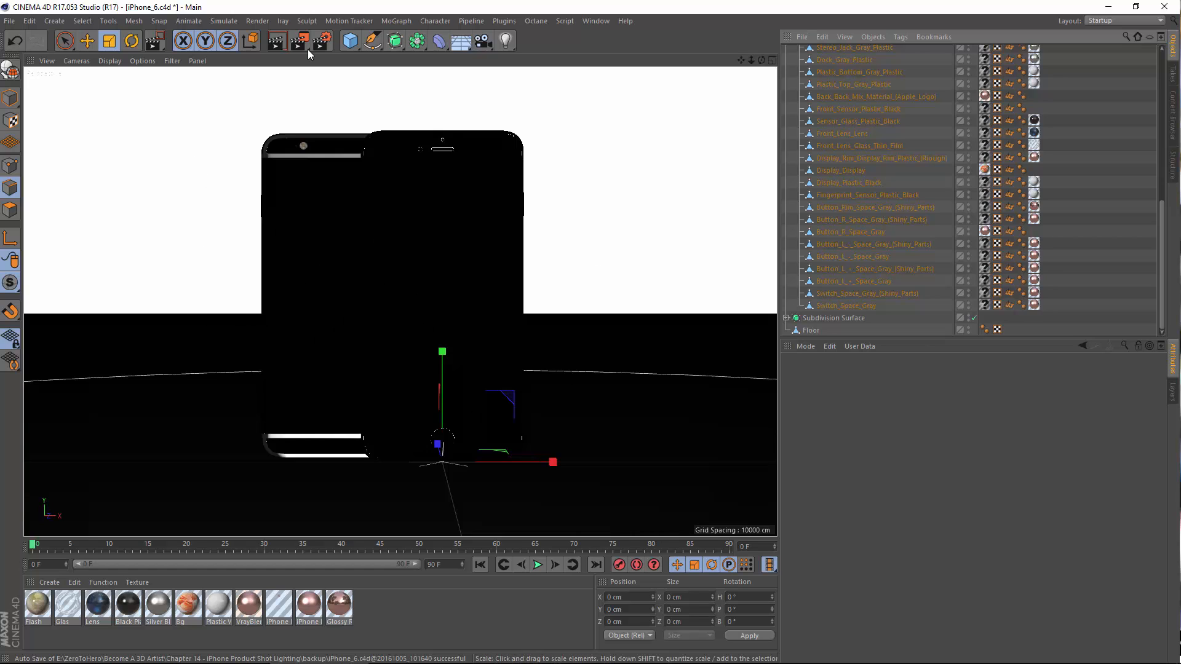
drag(307, 49, 333, 61)
drag(221, 99, 616, 498)
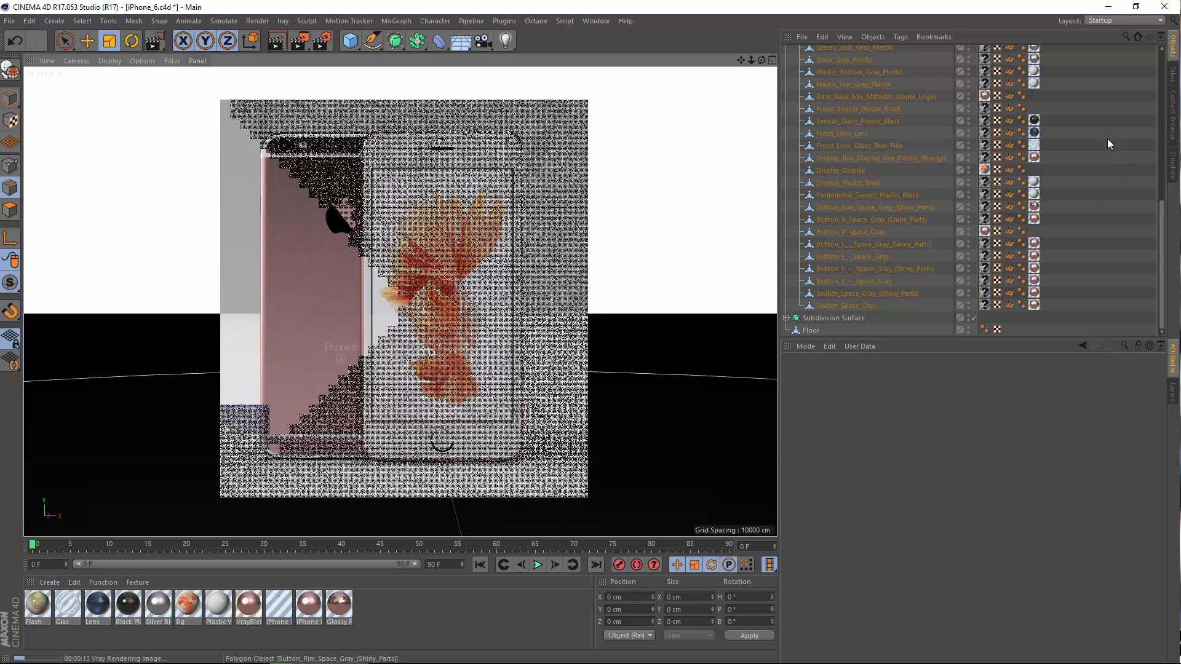
Set the VrayLight intensity of HDRLS_VRayLight to 15 and render a preview strip along the front phone's outer edge.
scroll(1094, 184, up, 10)
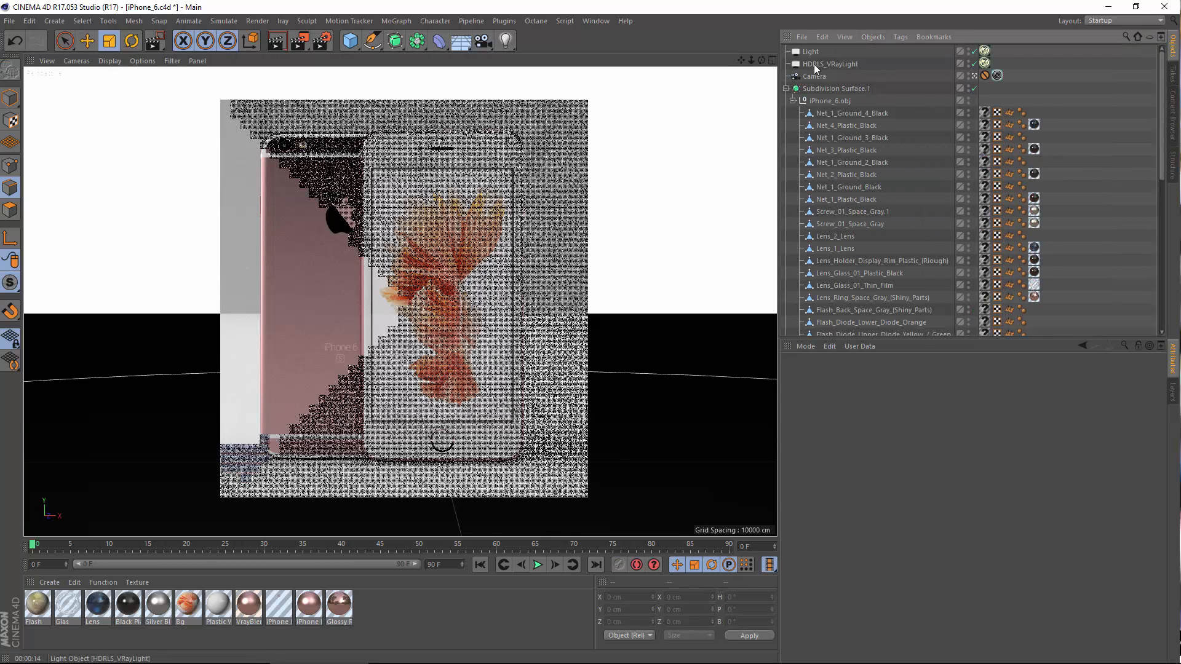
click(985, 62)
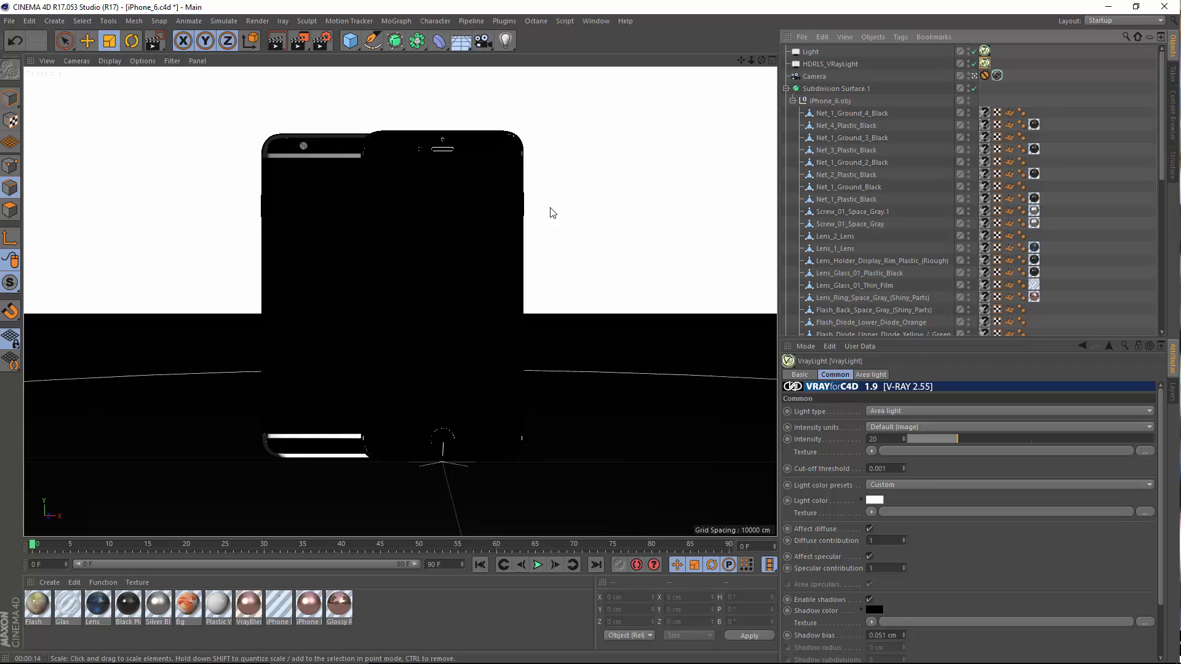
click(887, 438)
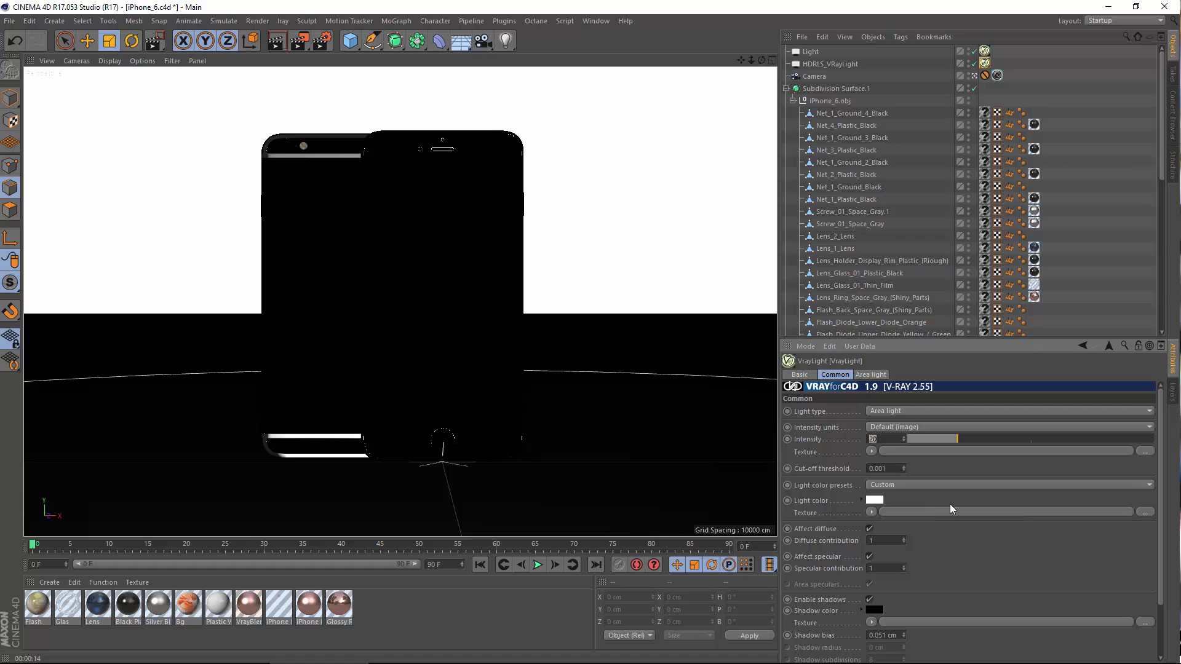
text(15)
key(Return)
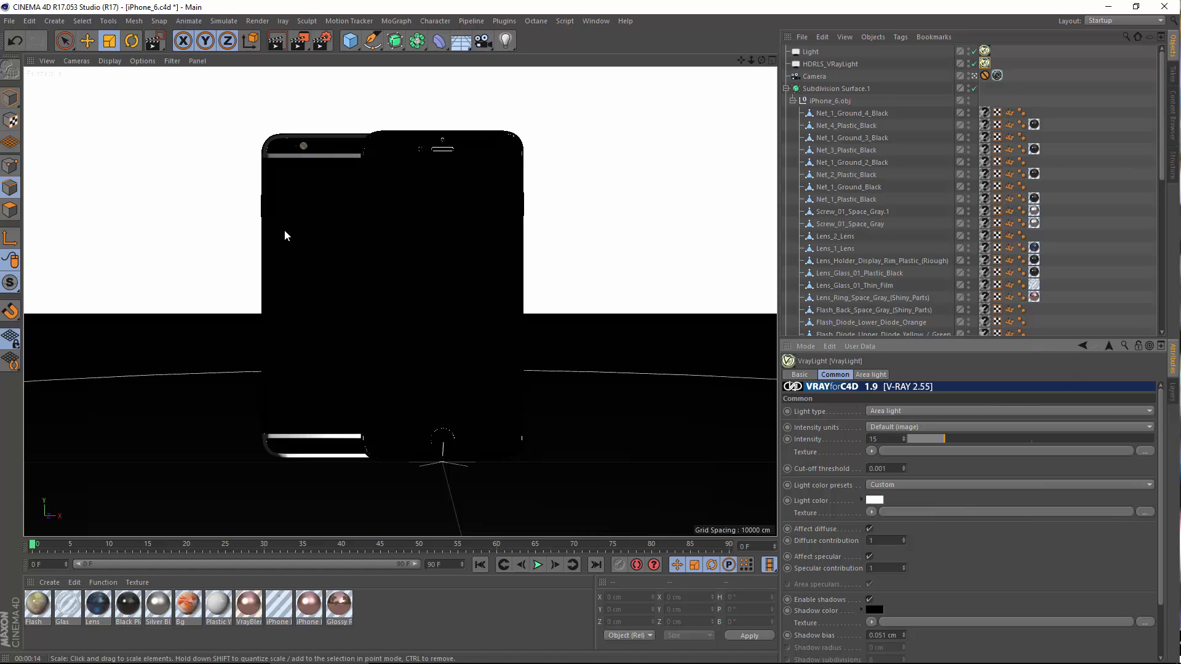
drag(307, 47, 337, 59)
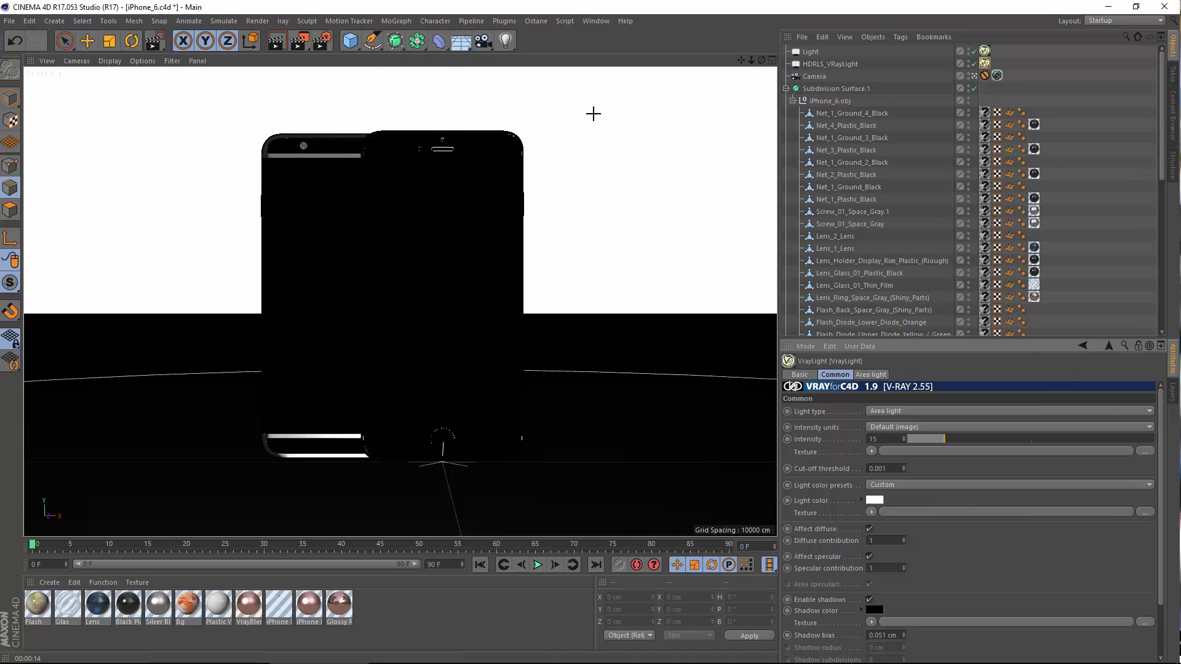
drag(575, 107, 483, 497)
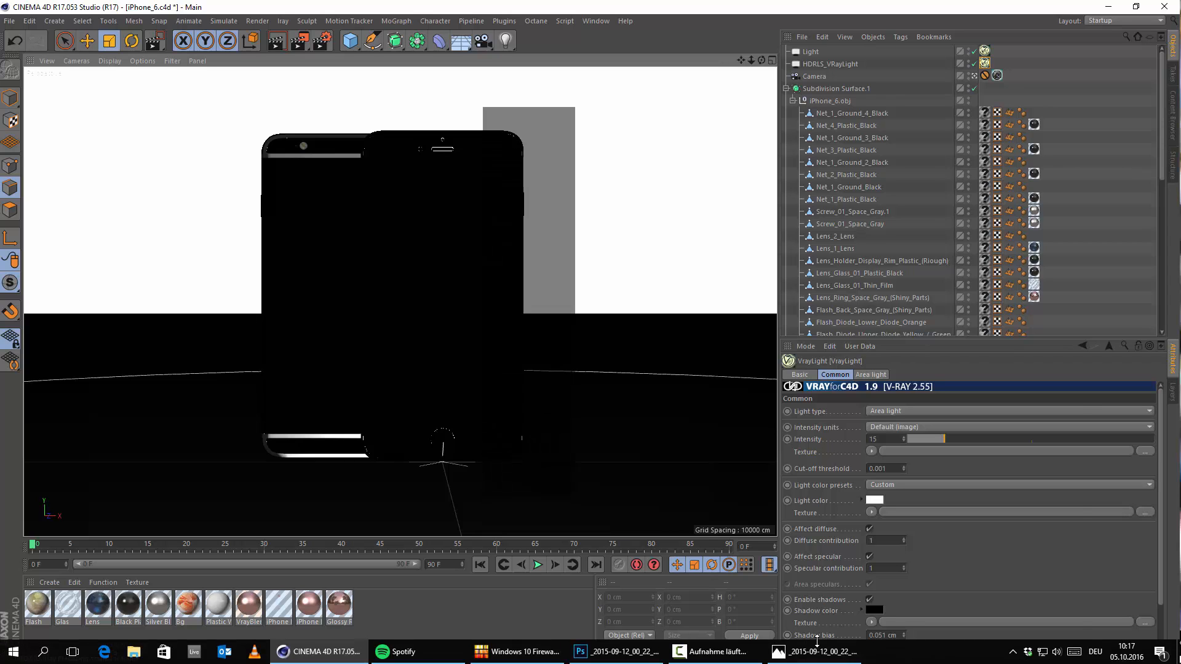
Compare the preview render with the iPhone reference photo, and close the photo.
click(814, 652)
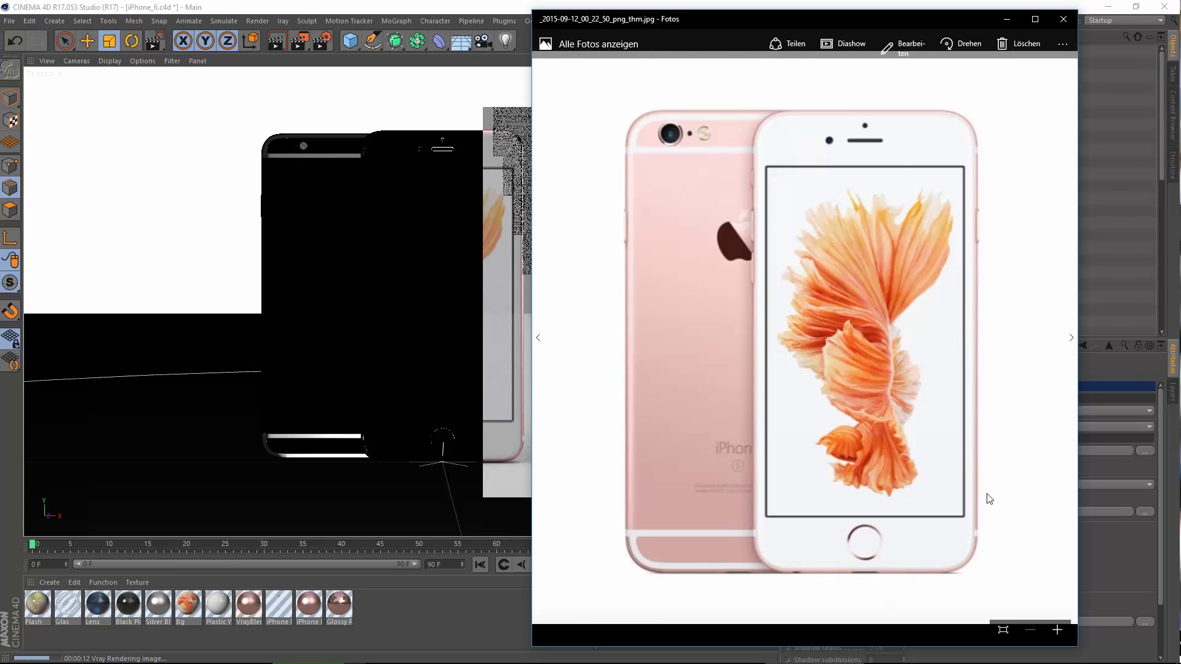
drag(656, 20, 739, 15)
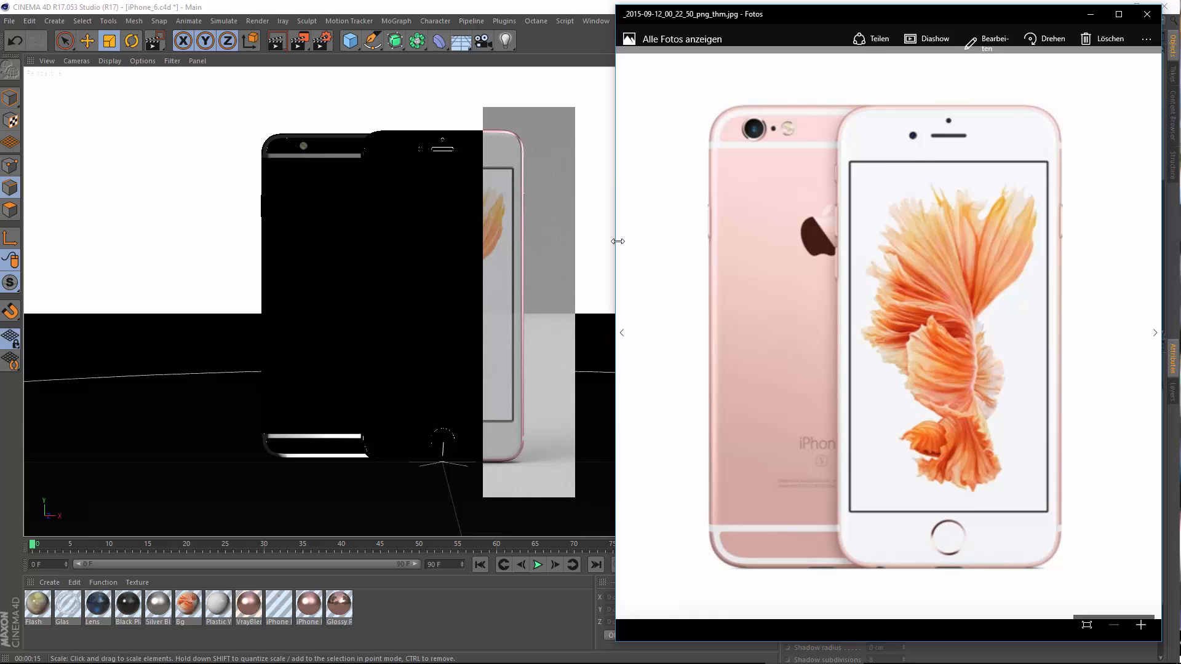
drag(891, 28, 485, 39)
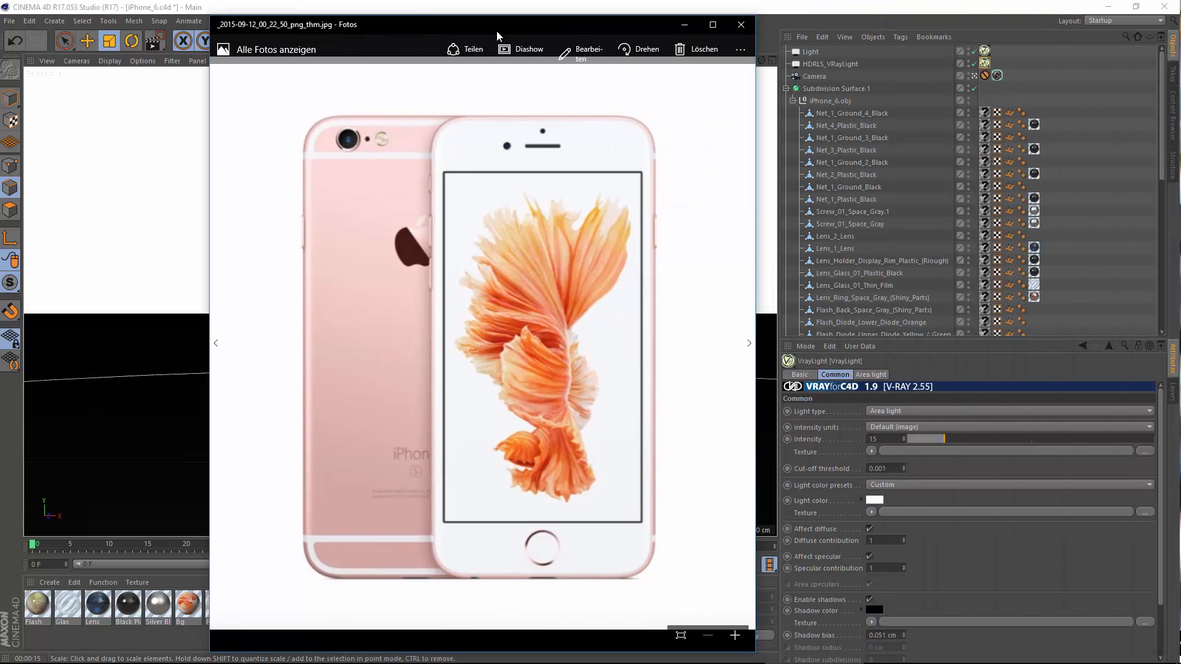
click(741, 24)
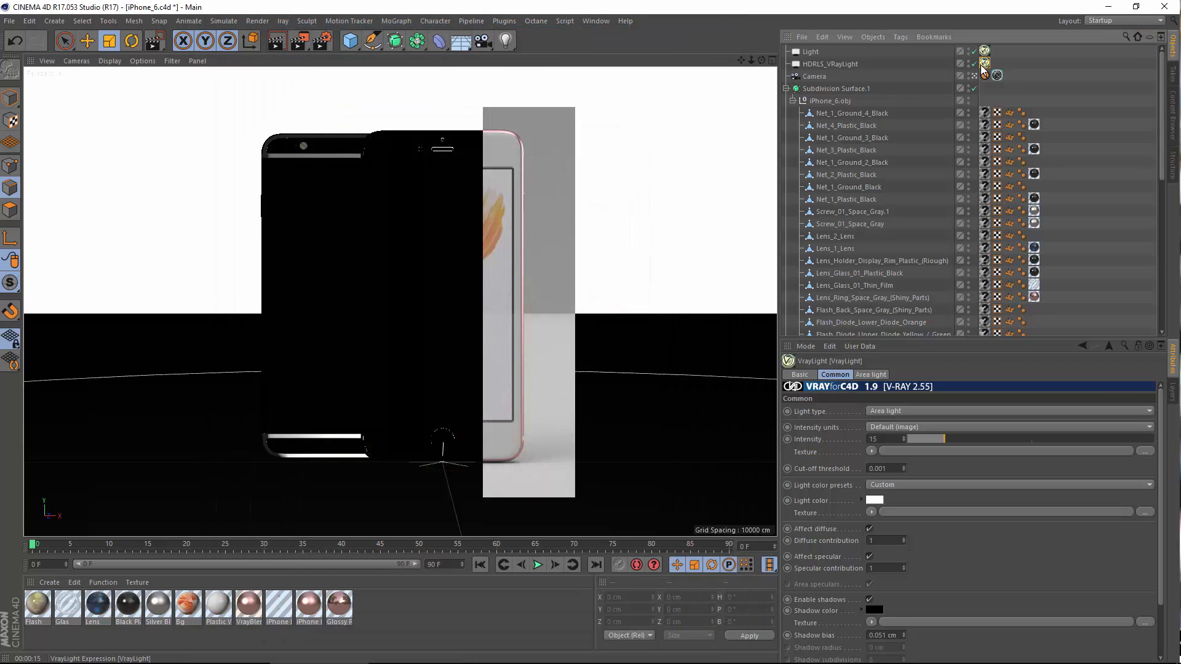
Set the intensity of HDRLS_VRayLight to 10 and render preview regions of the front phone's edge and both phones.
double_click(885, 441)
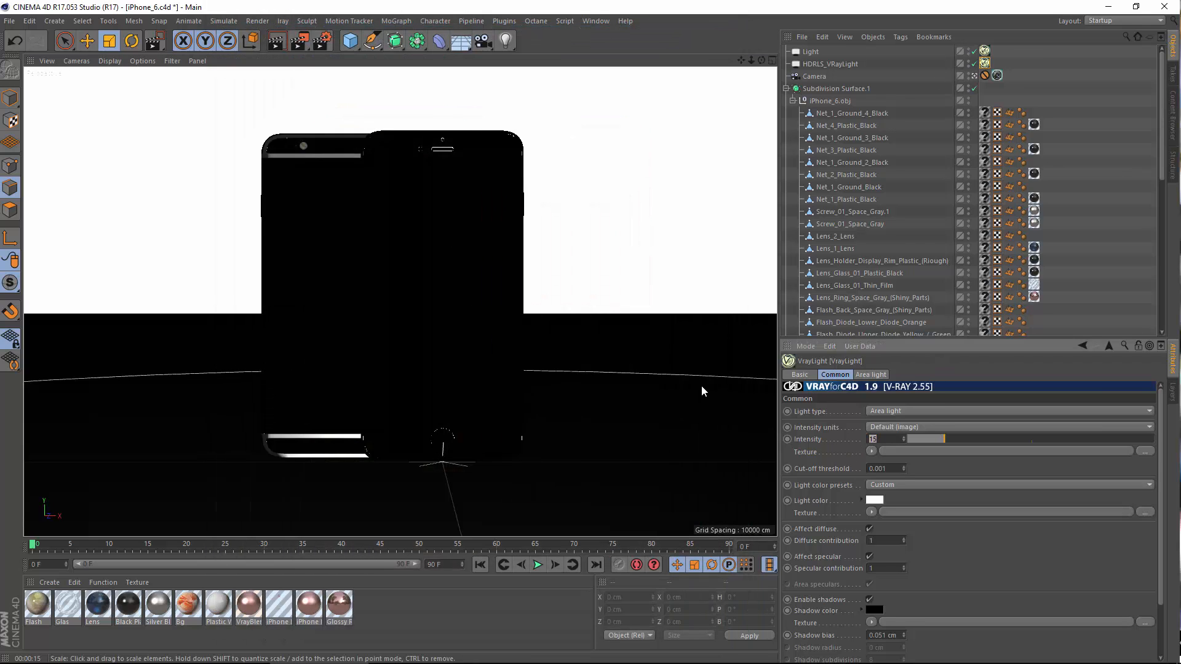
text(10)
key(Return)
drag(299, 42, 329, 58)
drag(556, 113, 486, 494)
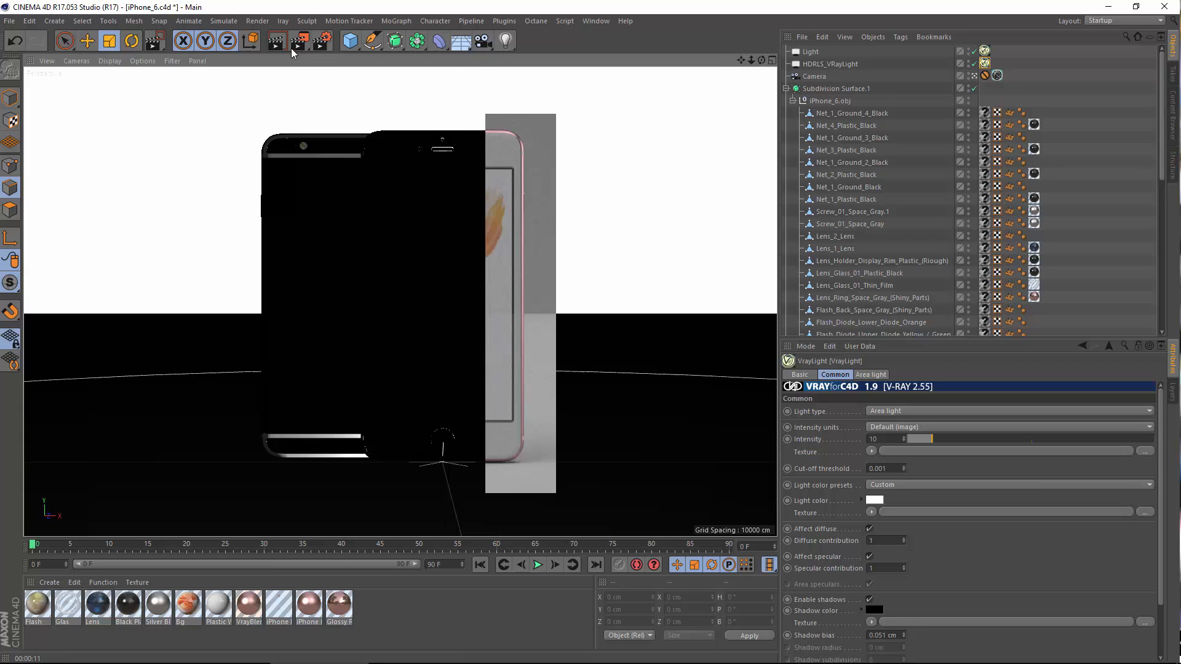
drag(297, 46, 339, 60)
drag(226, 88, 556, 491)
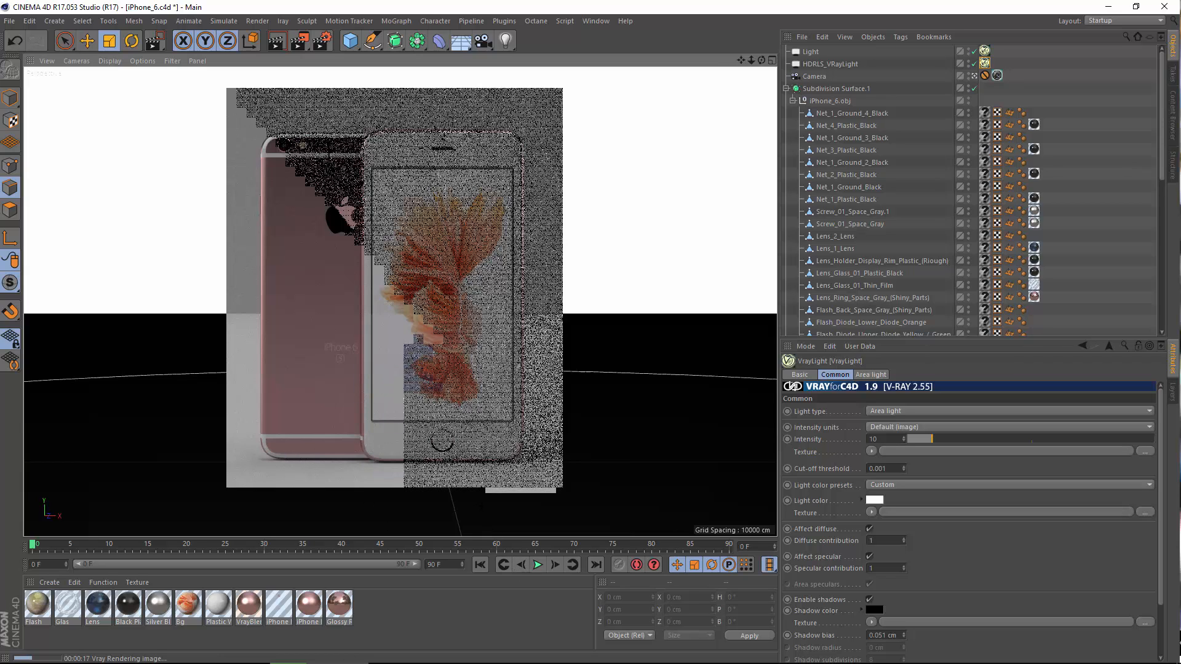
Leave the camera view and add an area light to the scene.
click(1036, 71)
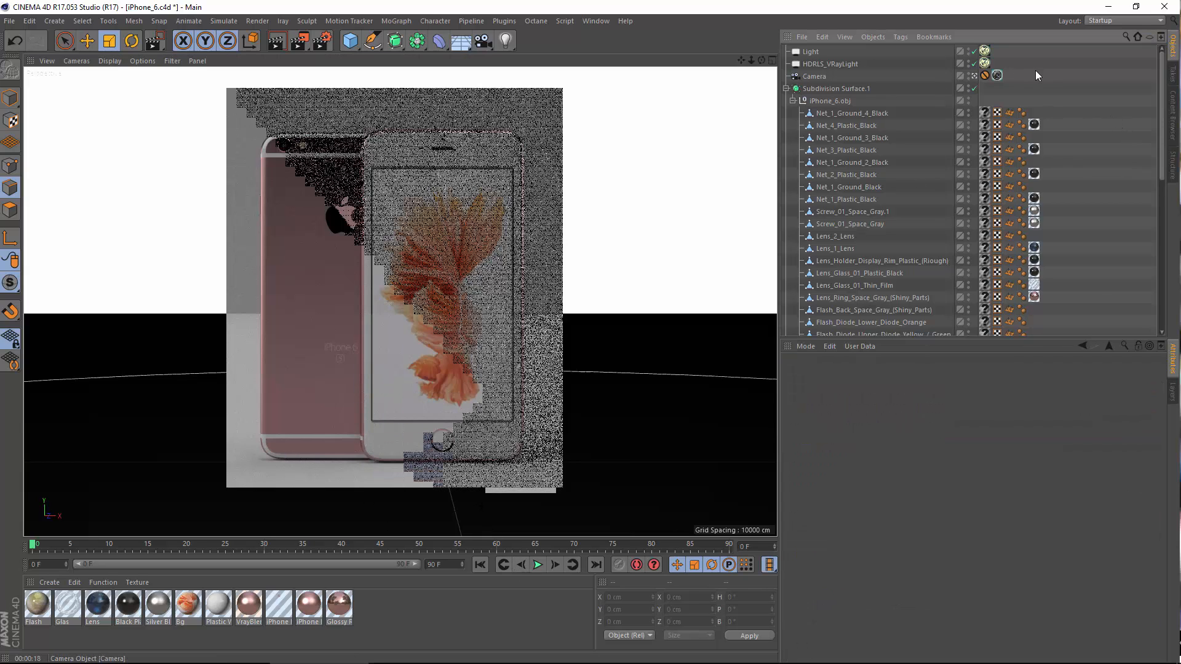
click(975, 76)
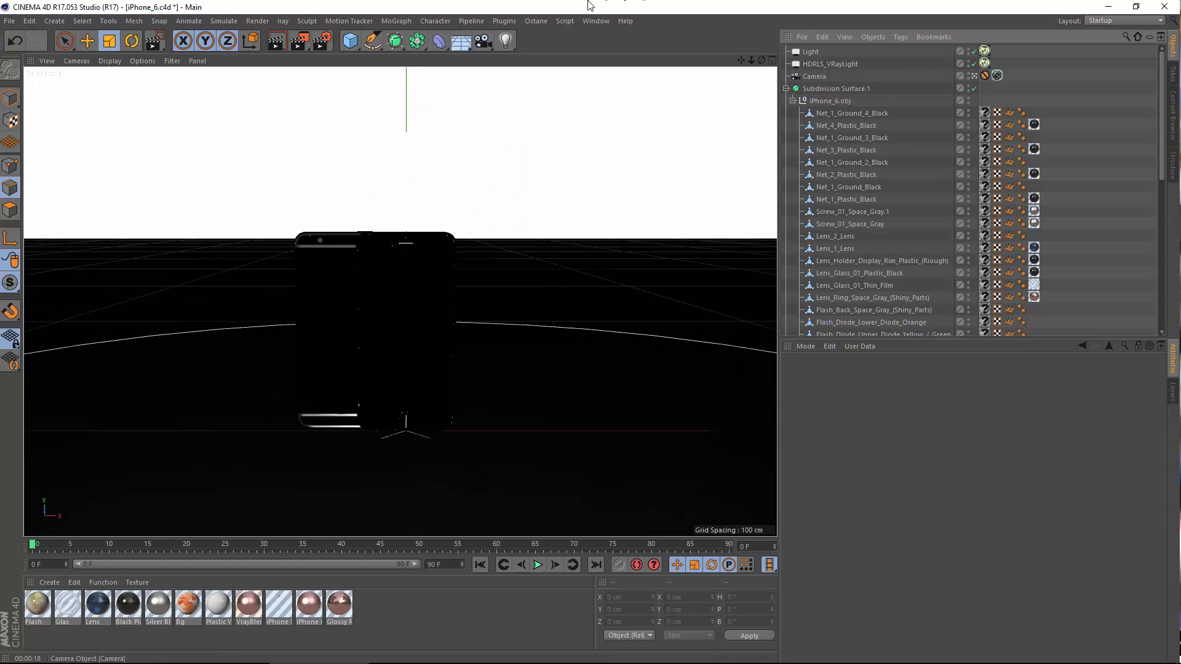
click(53, 20)
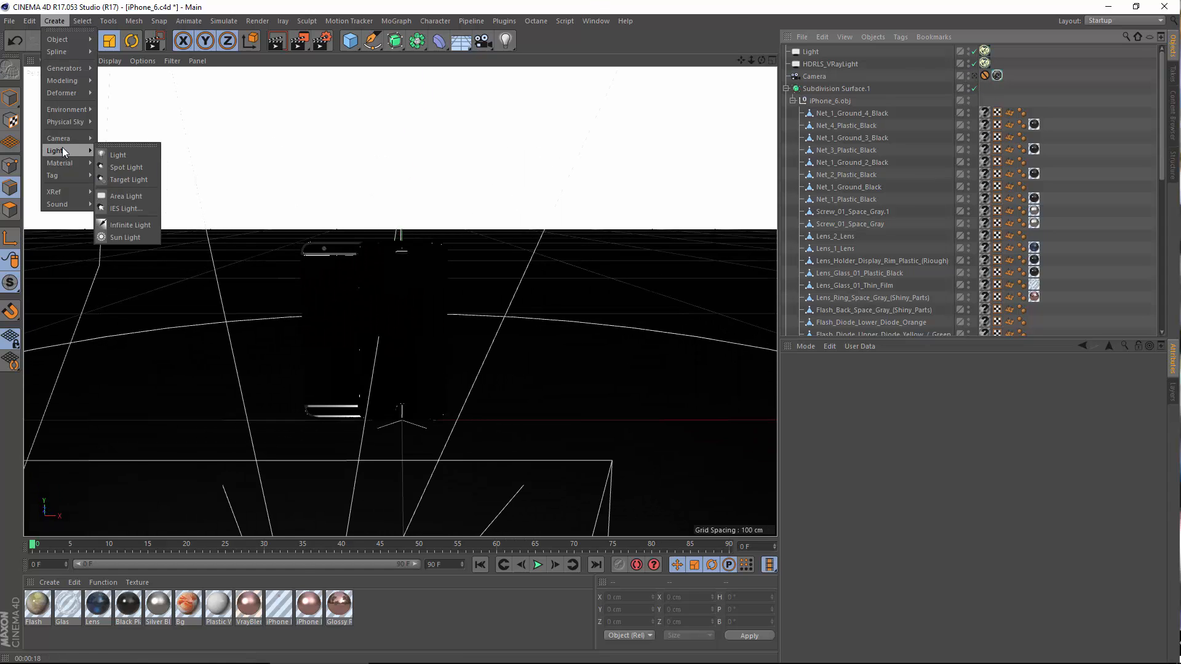
mouse_move(75, 145)
click(117, 197)
alt+drag(406, 367, 419, 388)
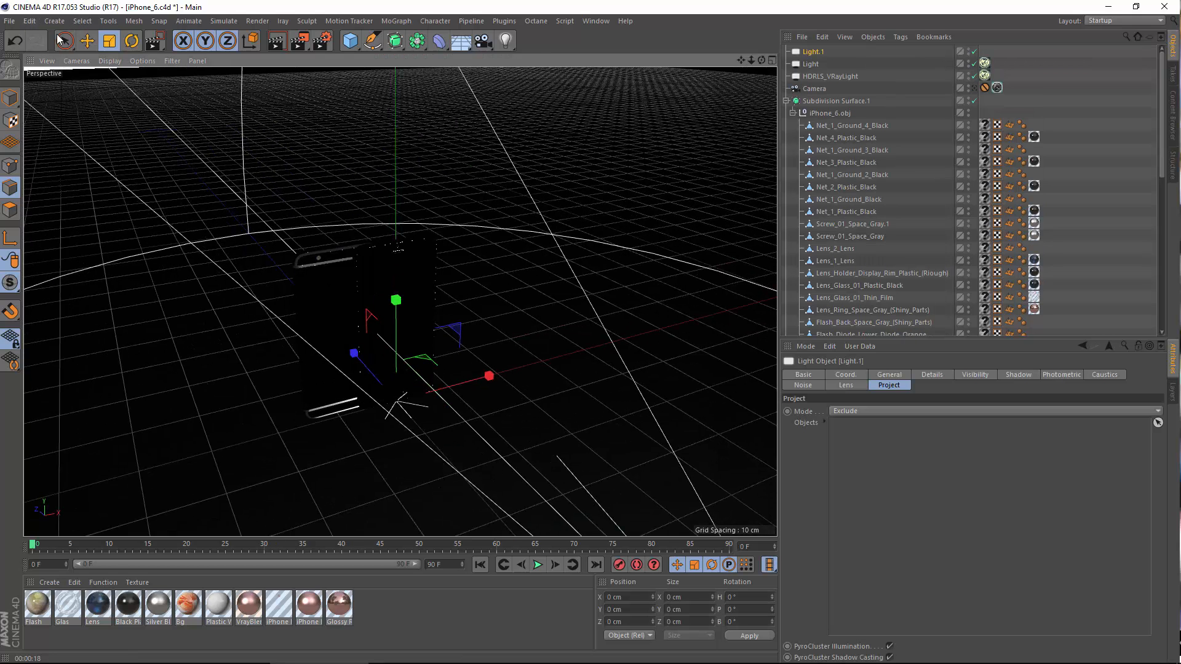
Scale the new area light to about 39.2 cm square and raise it above the phones.
click(109, 40)
drag(436, 249, 136, 297)
click(87, 41)
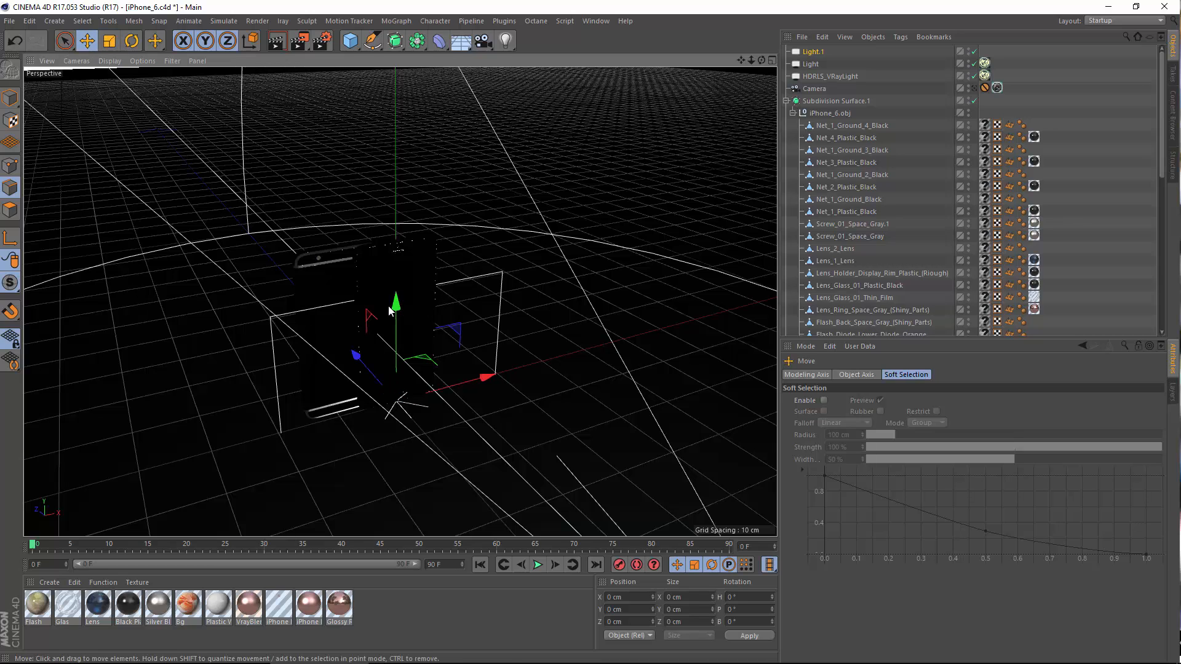
drag(396, 311, 396, 18)
Rotate the new area light to lie horizontally, facing down at the phones.
alt+middle_drag(445, 174, 571, 257)
alt+middle_drag(458, 223, 197, 167)
alt+right_drag(401, 302, 361, 294)
alt+drag(361, 294, 424, 301)
alt+middle_drag(424, 301, 347, 314)
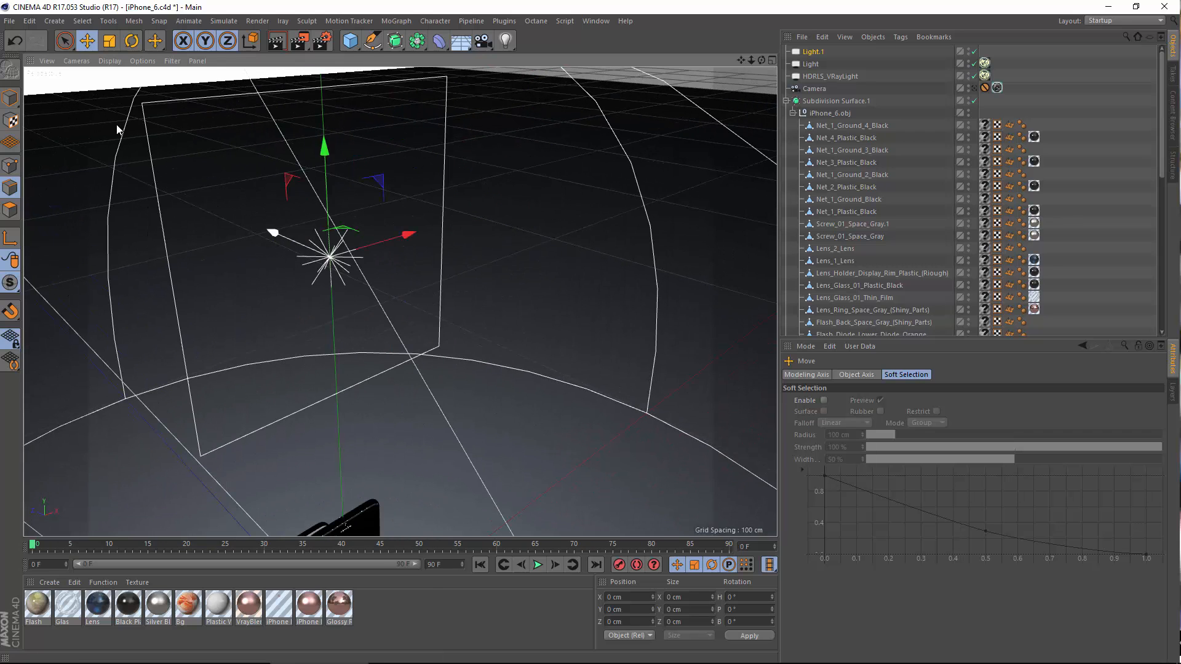
click(131, 41)
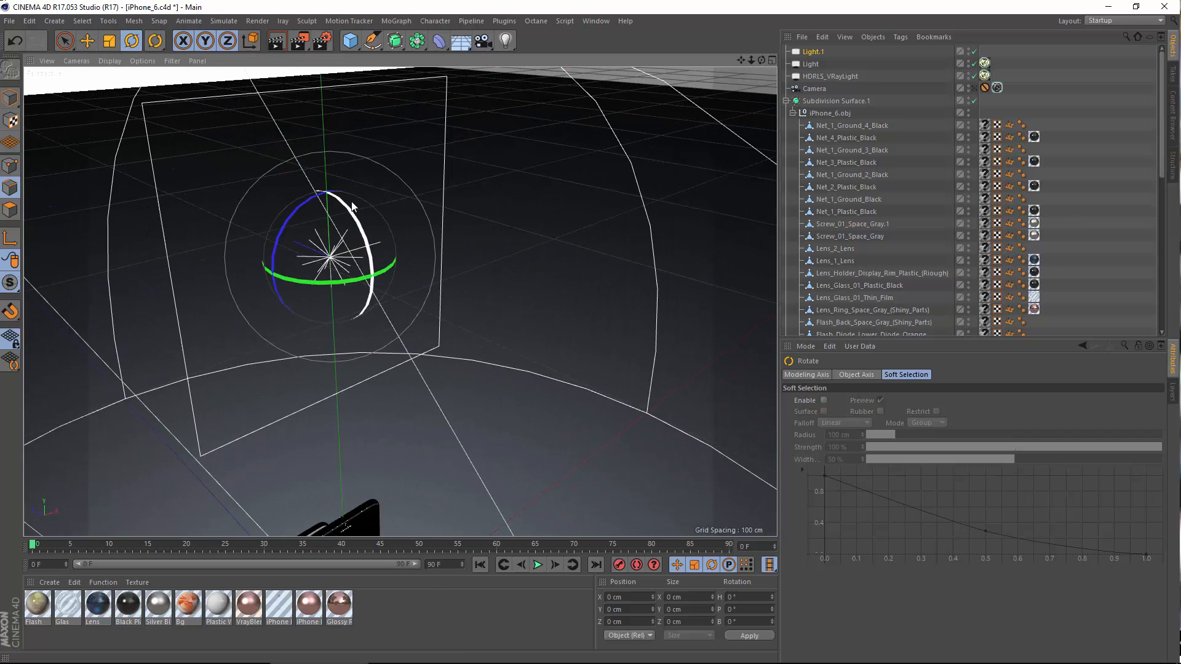
drag(352, 201, 357, 247)
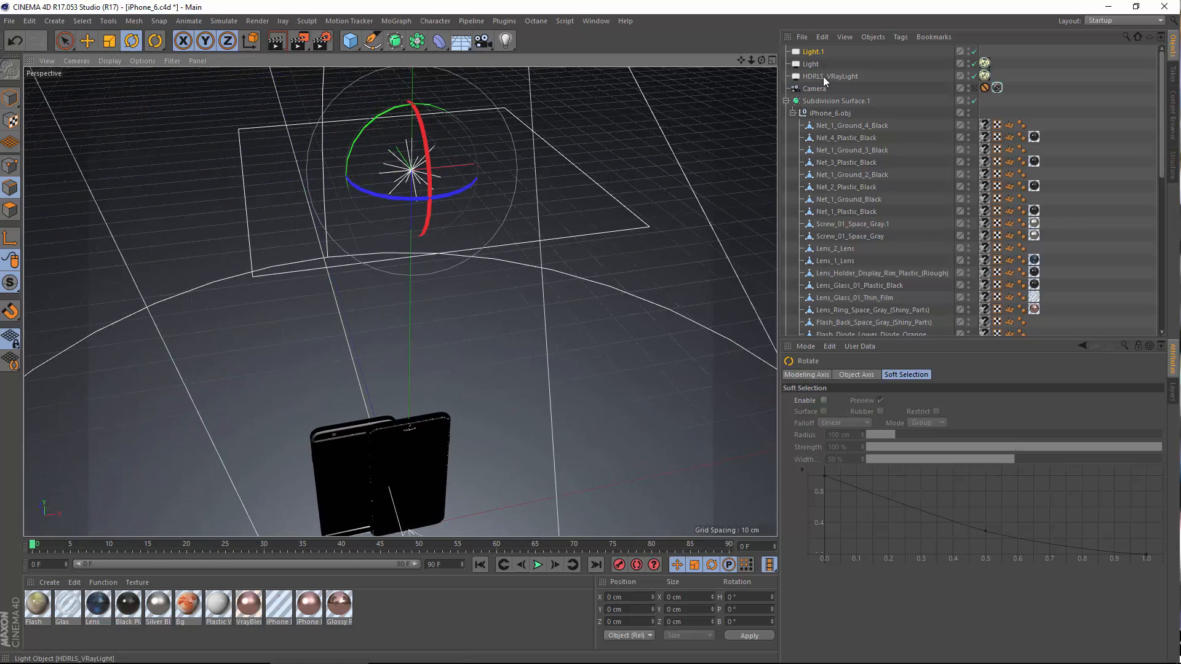
Add a VrayLight tag to Light.1, enable its shadows and turn off No decay.
right_click(816, 52)
mouse_move(863, 224)
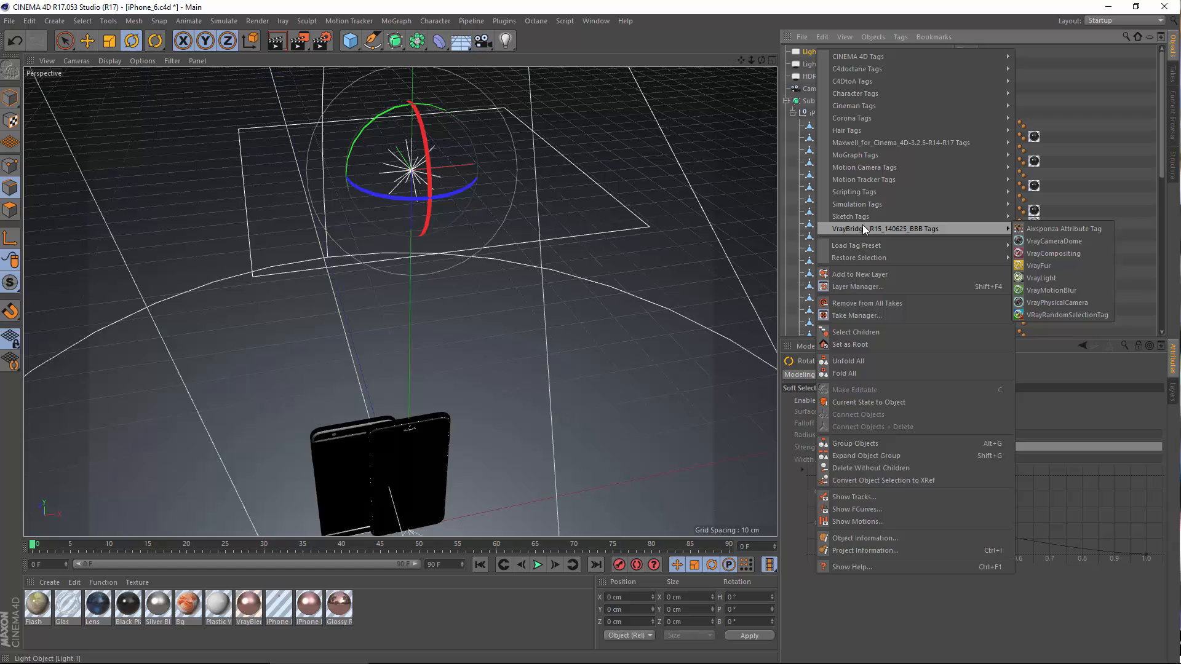
click(1040, 278)
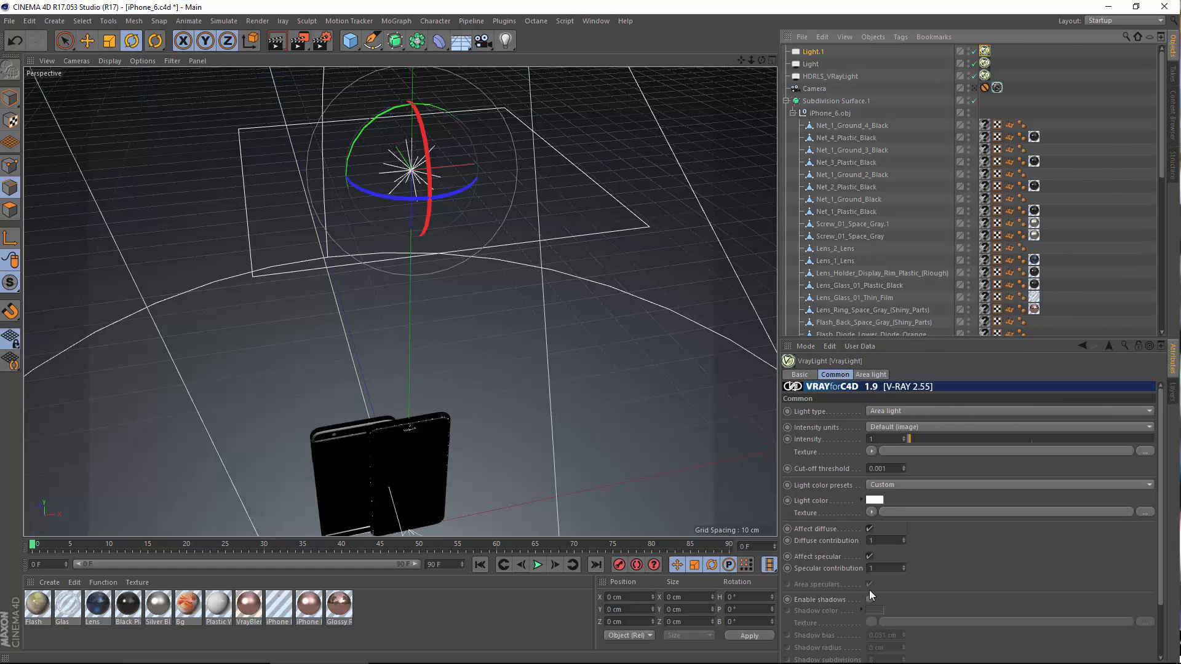
scroll(917, 592, down, 2)
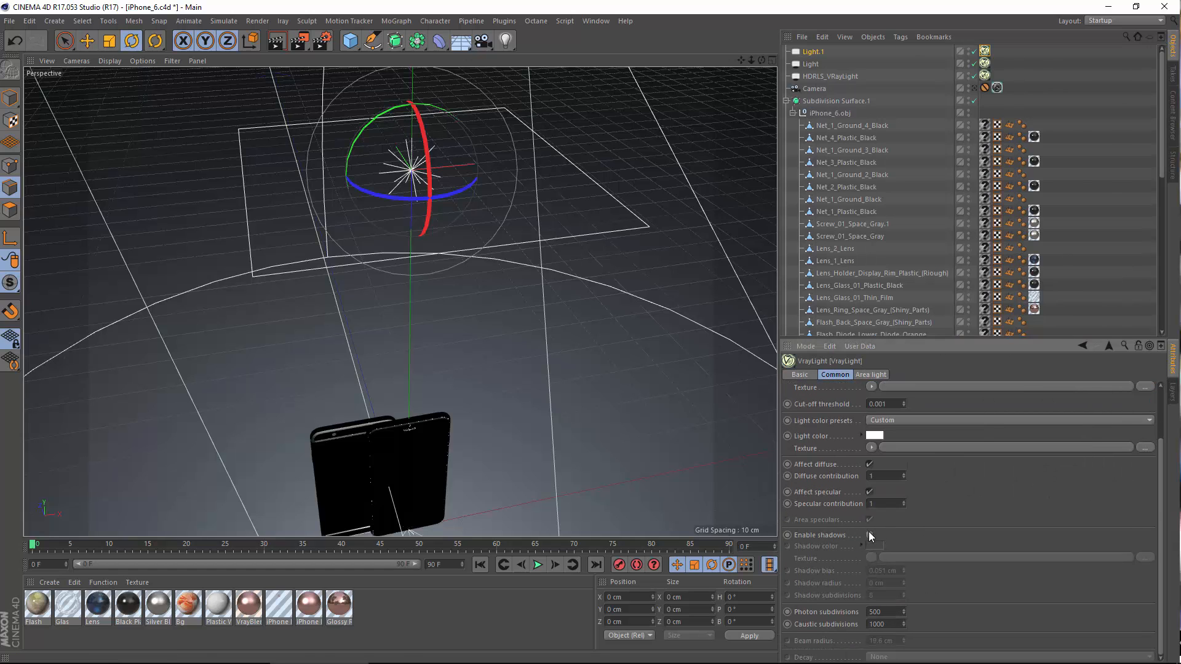
click(869, 533)
click(868, 375)
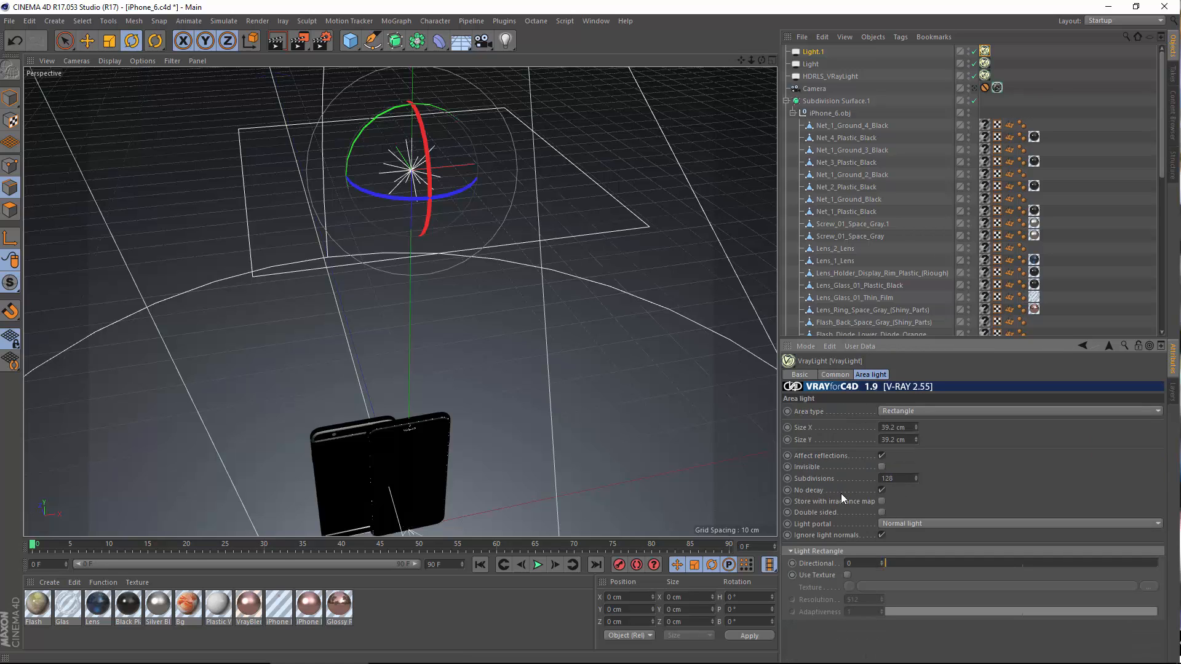
click(881, 490)
Raise Light.1 by about another 10 cm and shift it slightly sideways above the two phones.
alt+drag(459, 327, 437, 307)
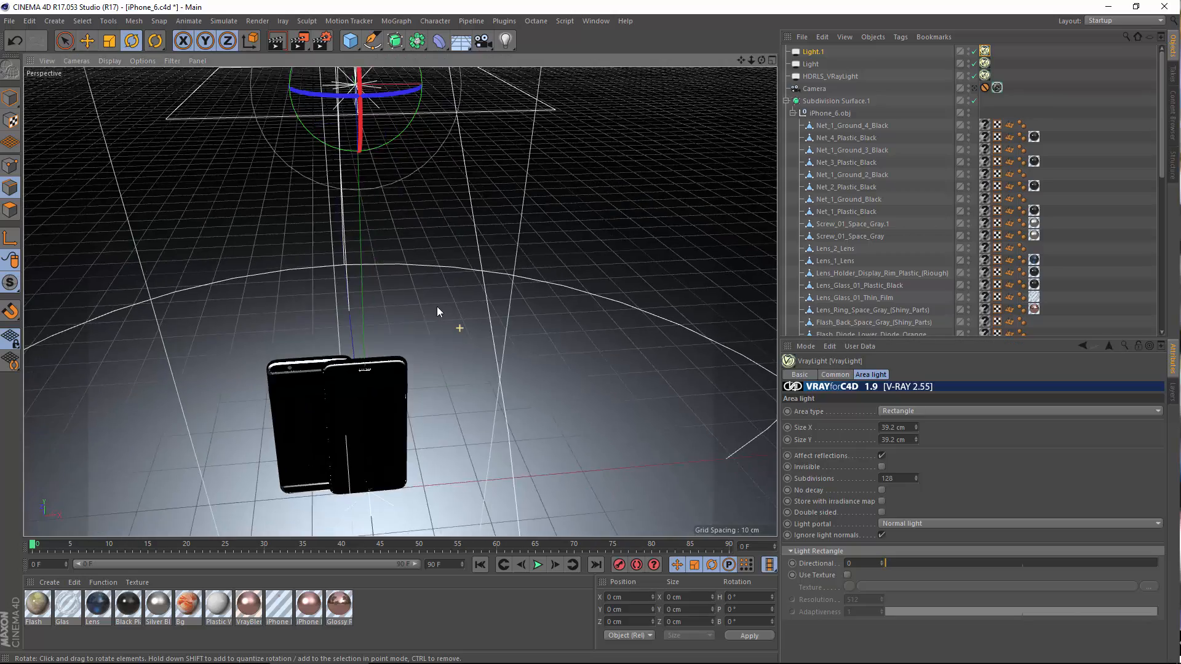
alt+middle_drag(401, 302, 473, 332)
click(87, 40)
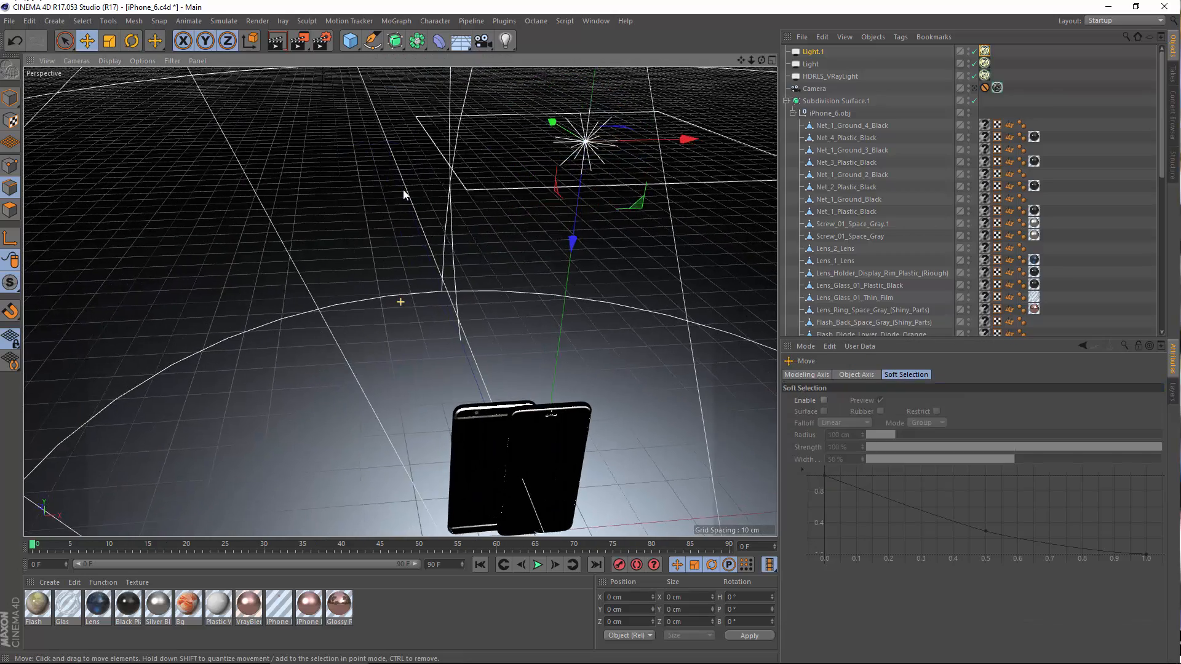
alt+drag(416, 233, 397, 205)
alt+middle_drag(408, 363, 413, 443)
drag(419, 170, 417, 77)
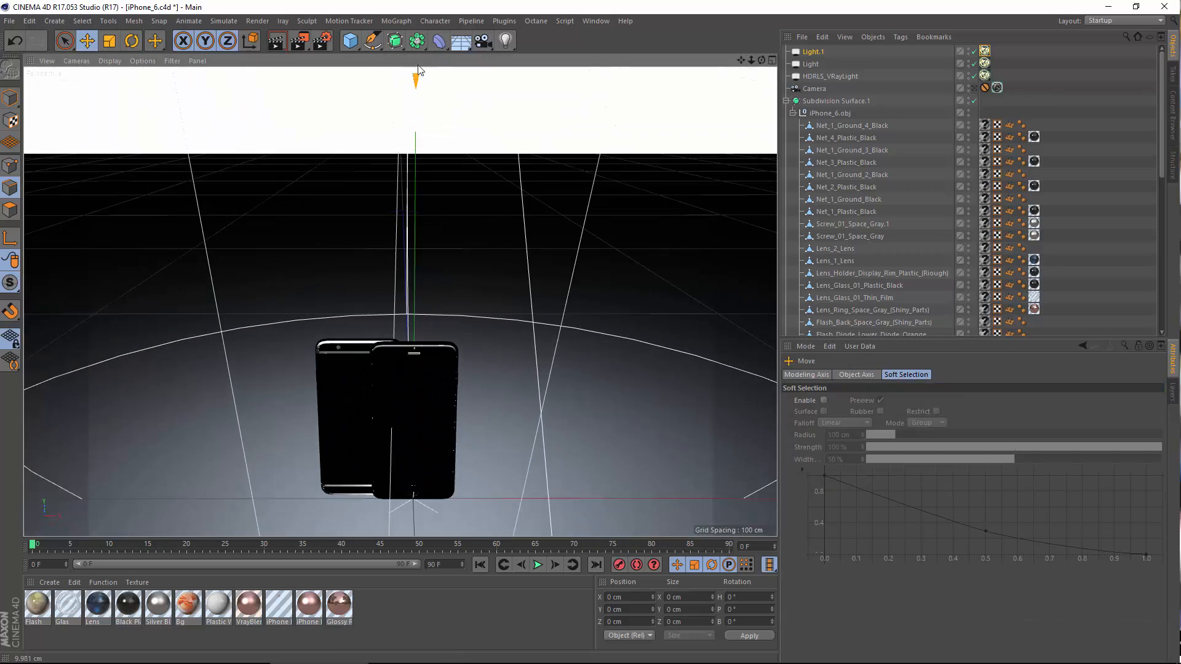
alt+middle_drag(419, 367, 400, 332)
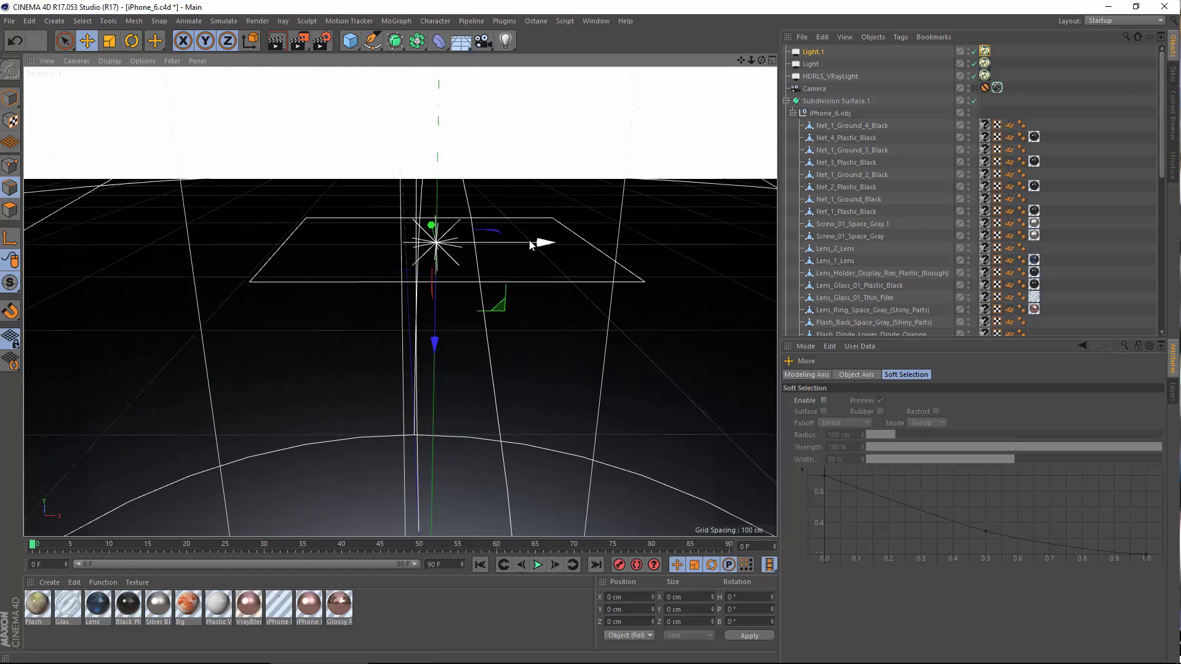
drag(528, 242, 512, 392)
alt+middle_drag(513, 399, 480, 308)
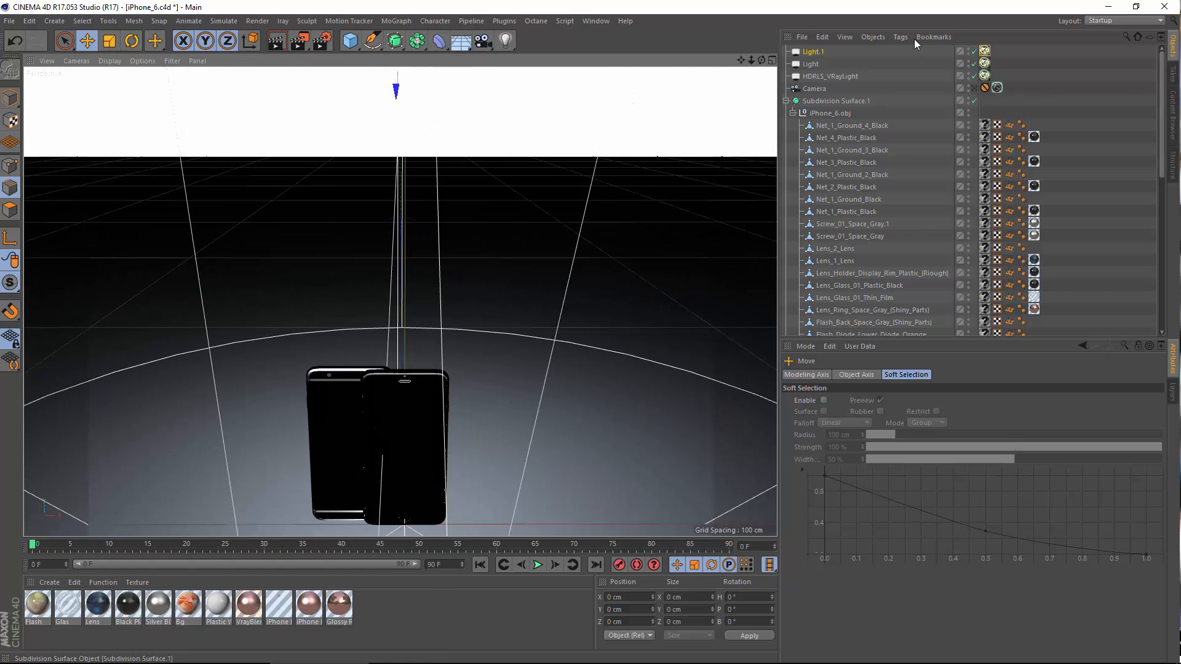
Disable Light and HDRLS_VRayLight, leaving only Light.1 to light the scene.
click(974, 64)
click(974, 75)
scroll(411, 327, up, 5)
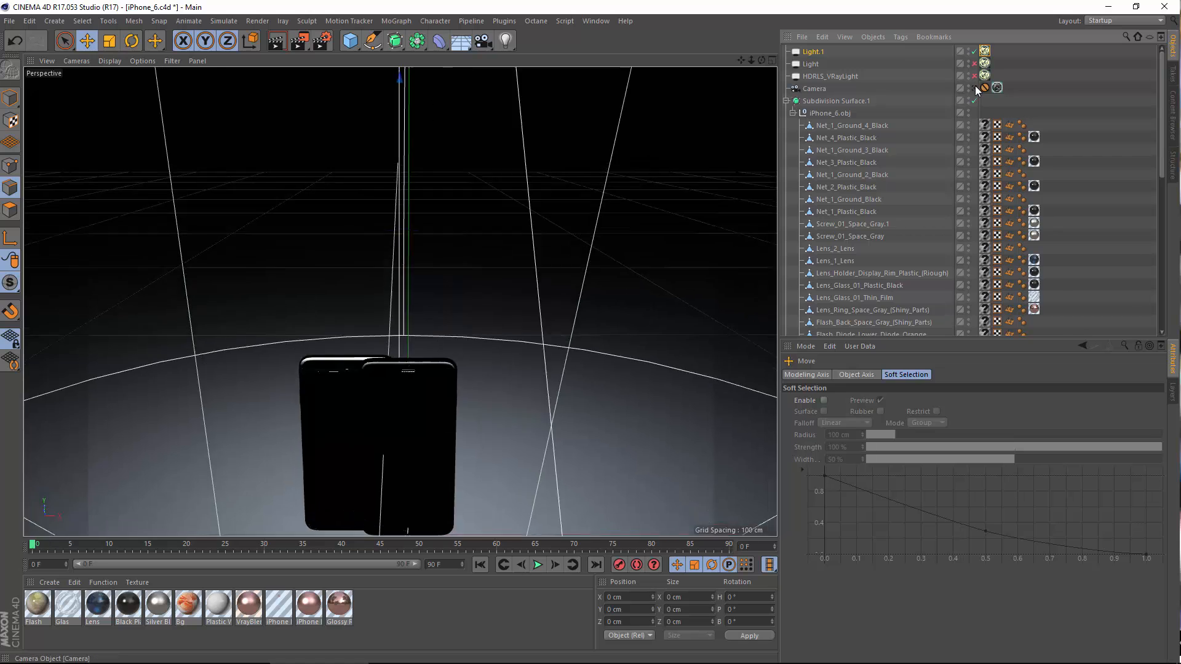
Test-render the region covering both phones from the camera view.
drag(308, 43, 345, 57)
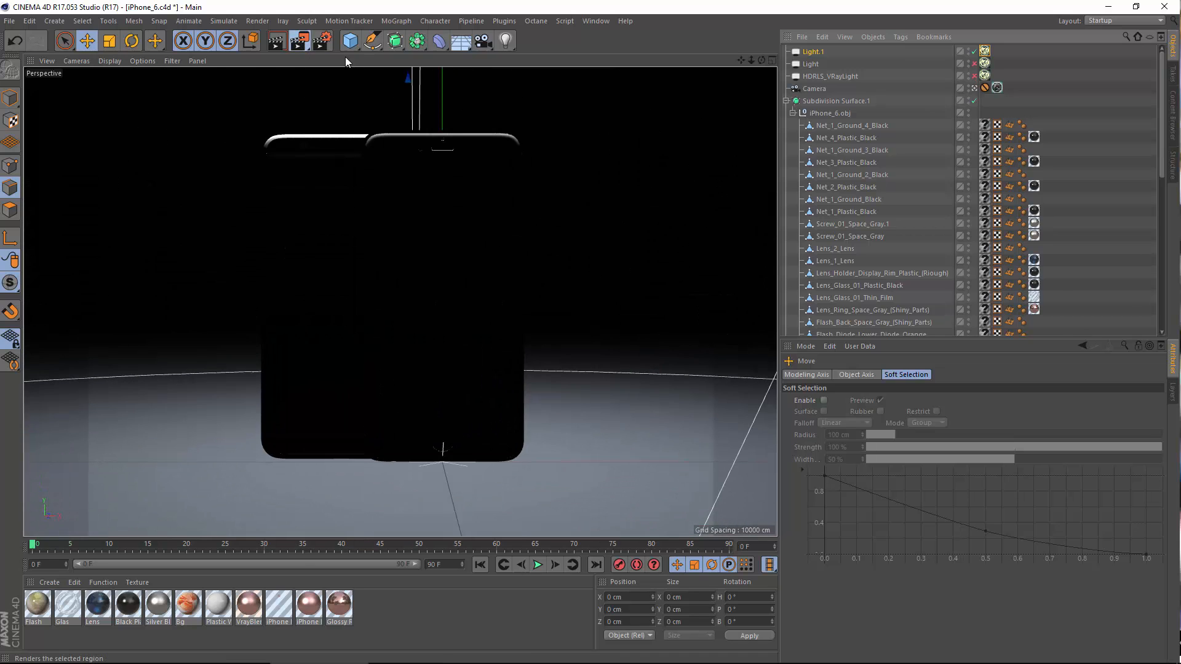
drag(232, 92, 598, 528)
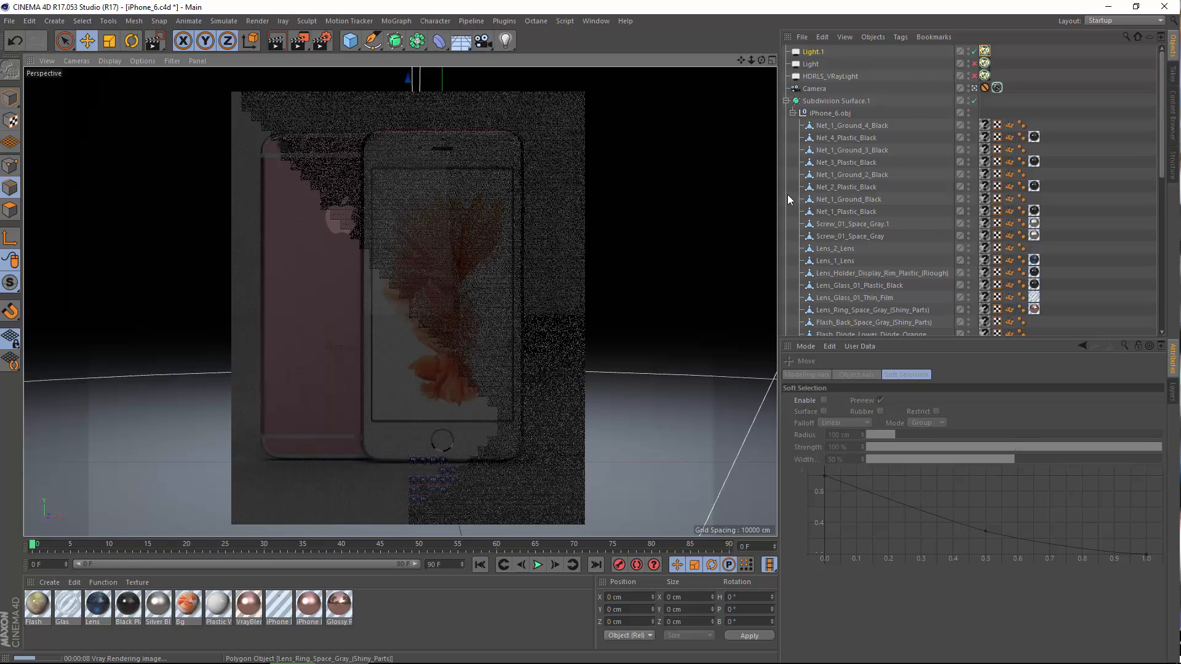
Set the V-Ray intensity of Light.1 to 10.
click(984, 52)
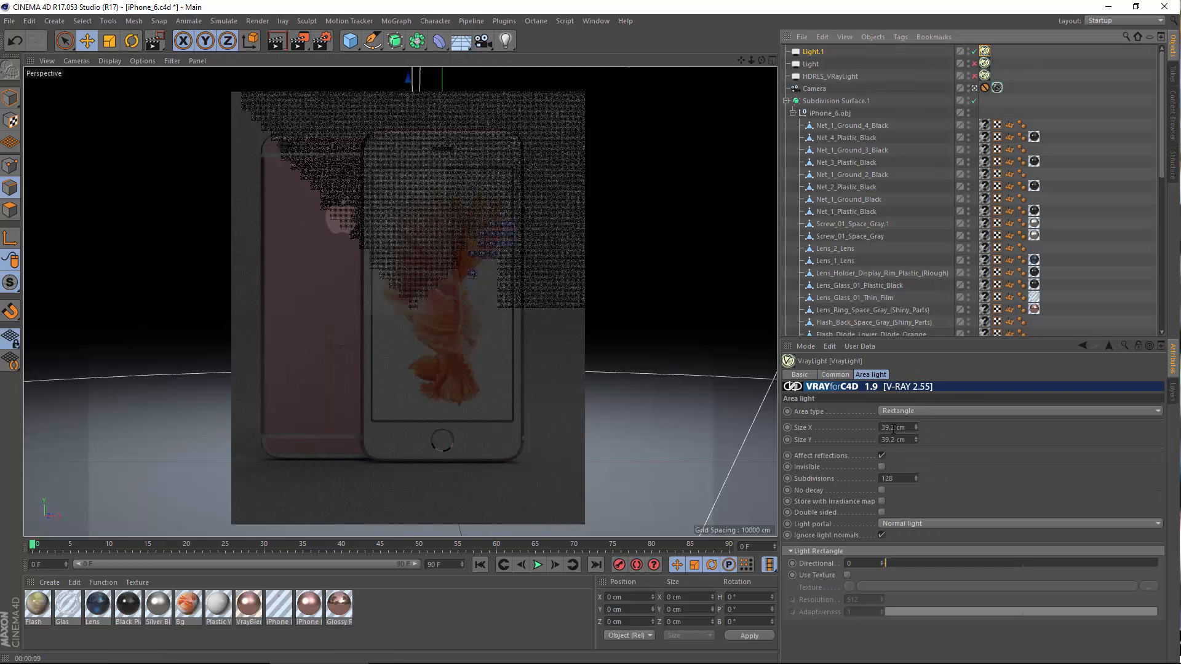
click(835, 375)
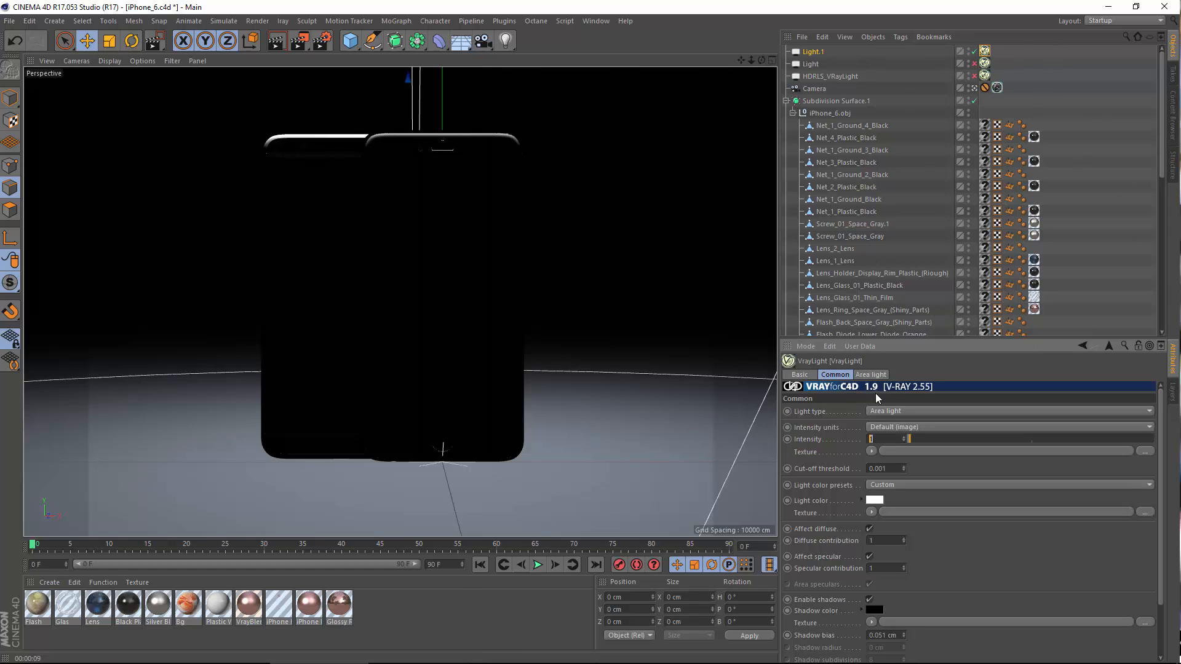
text(10)
key(Return)
Test-render the area around both phones, and render just the upper strip across their top edges.
drag(304, 41, 332, 58)
drag(223, 104, 586, 497)
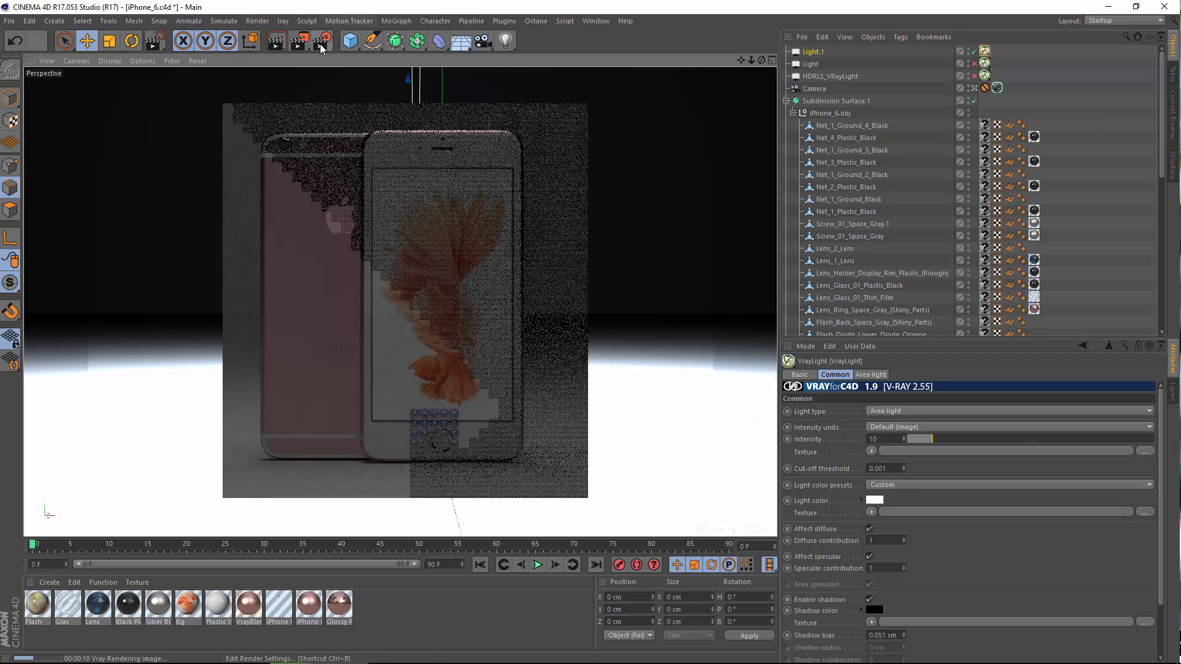
click(301, 42)
click(337, 58)
drag(234, 98, 579, 201)
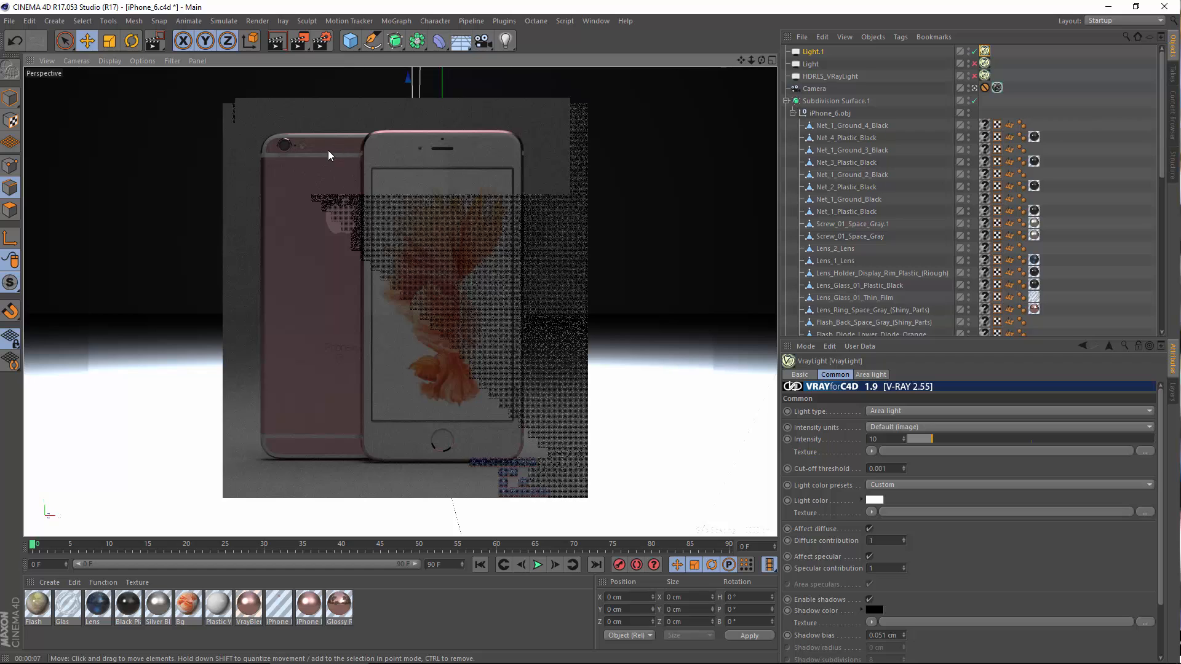
Leave the camera view and move Light.1 to about X -20 cm and Z 10 cm above the phones.
click(1063, 87)
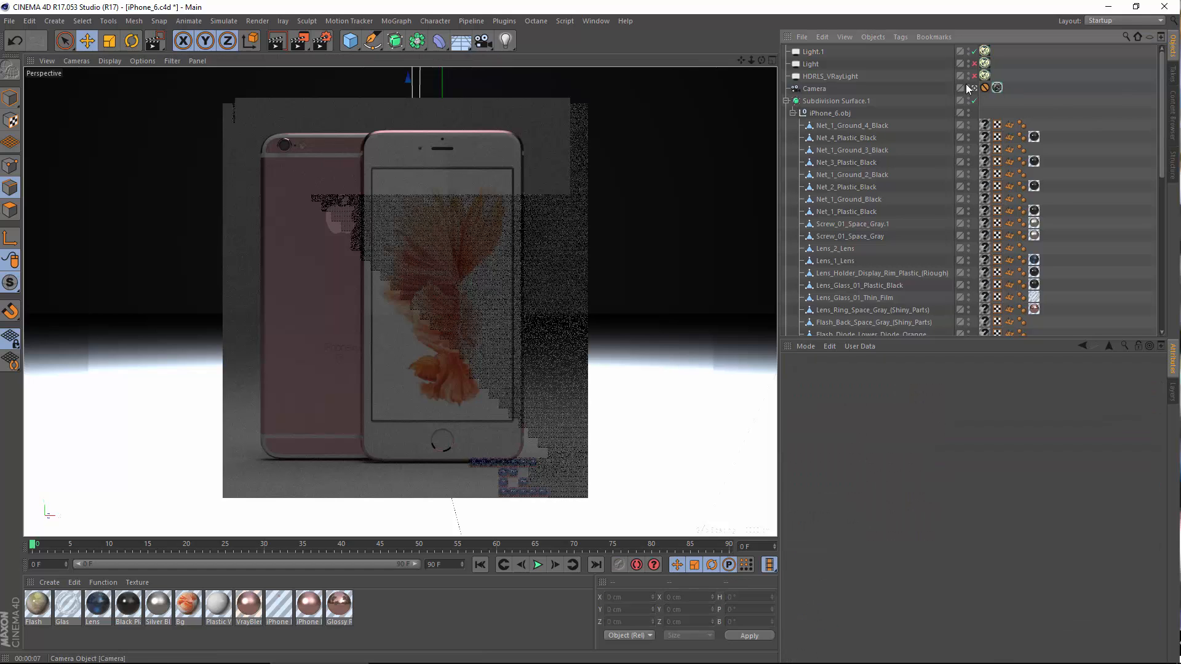
click(975, 88)
click(974, 88)
scroll(471, 208, down, 5)
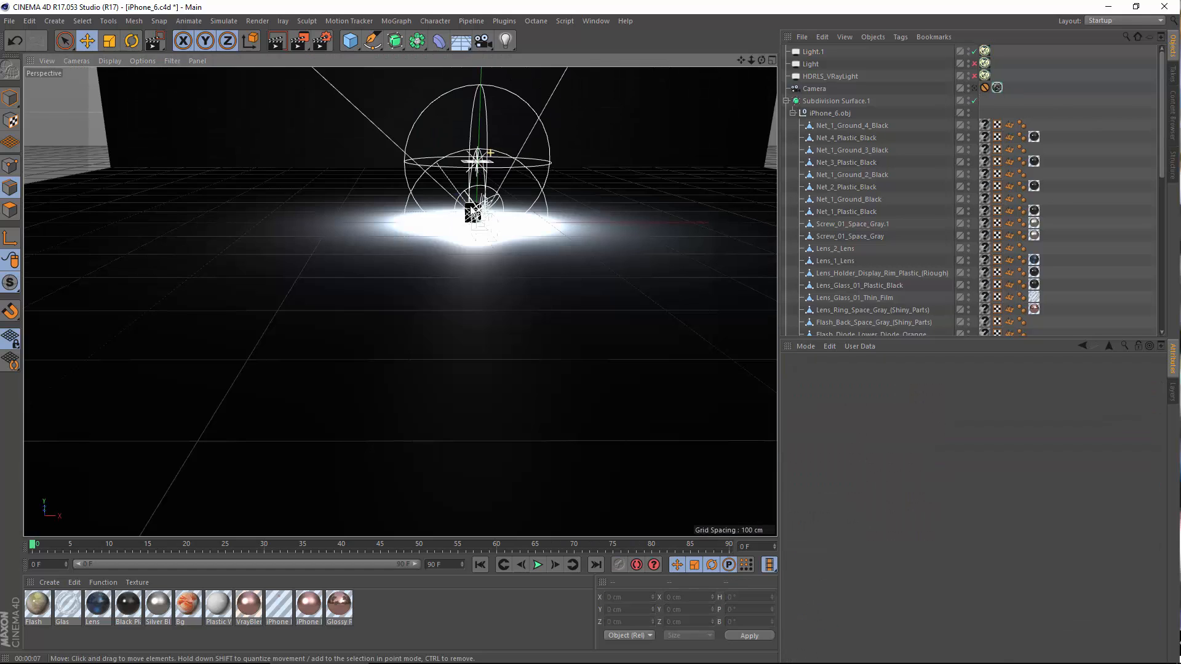
alt+drag(494, 228, 486, 255)
alt+middle_drag(486, 255, 495, 287)
scroll(414, 147, up, 6)
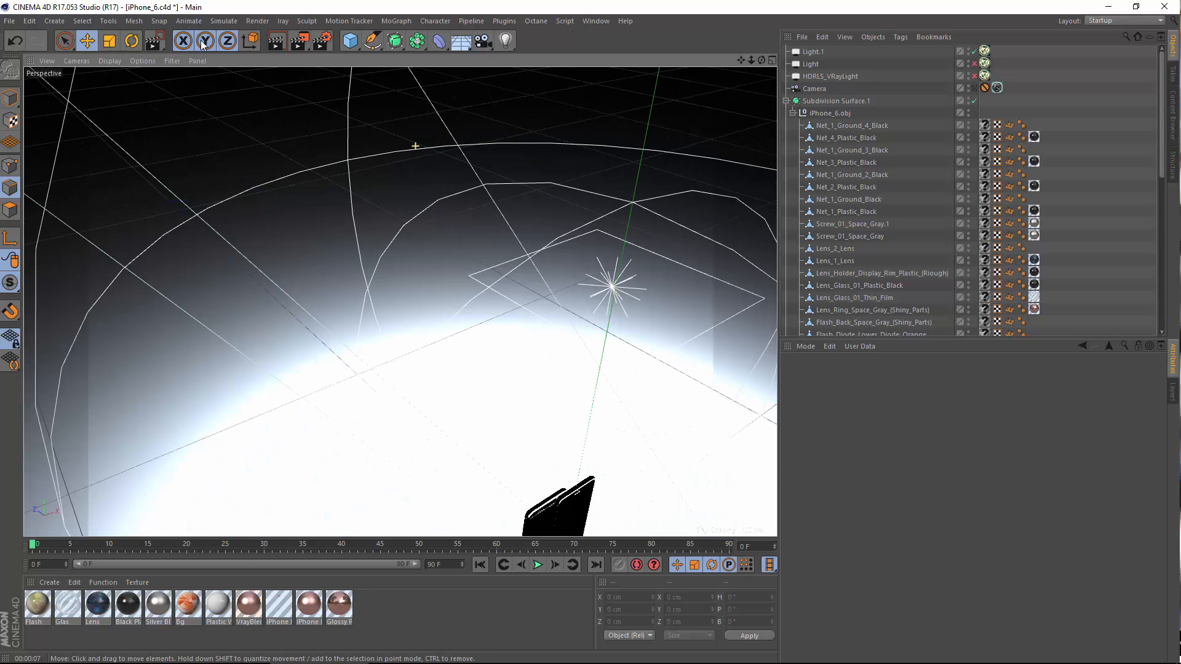
click(86, 39)
alt+middle_drag(253, 210, 154, 134)
click(9, 98)
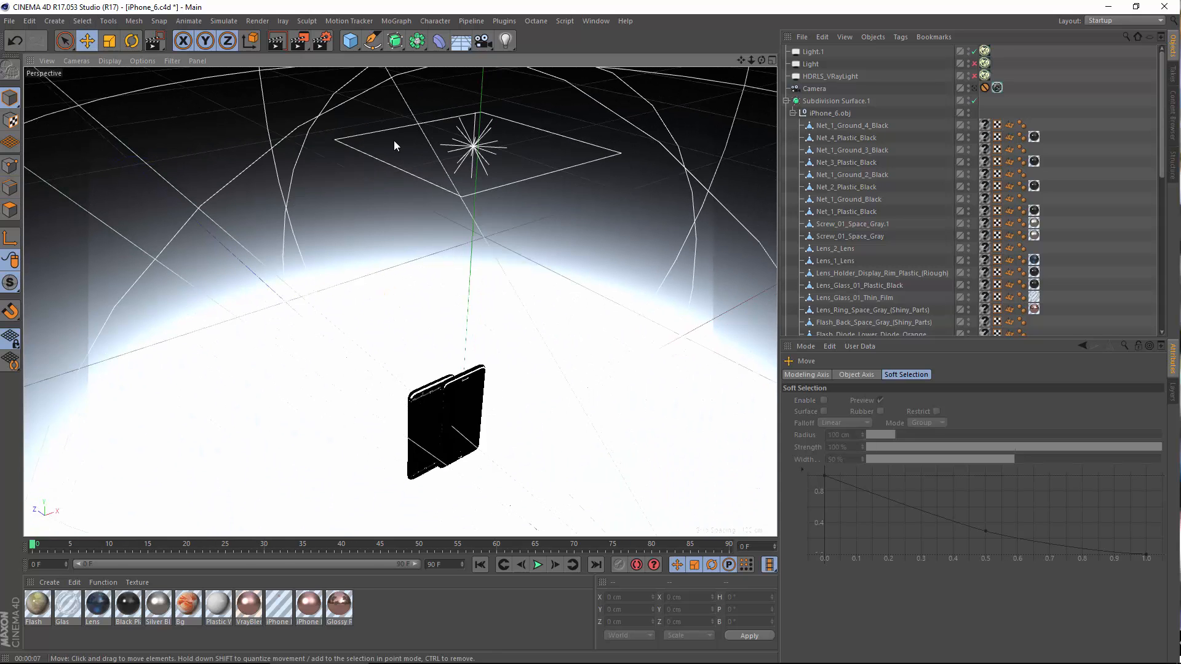
click(830, 52)
drag(546, 129, 473, 147)
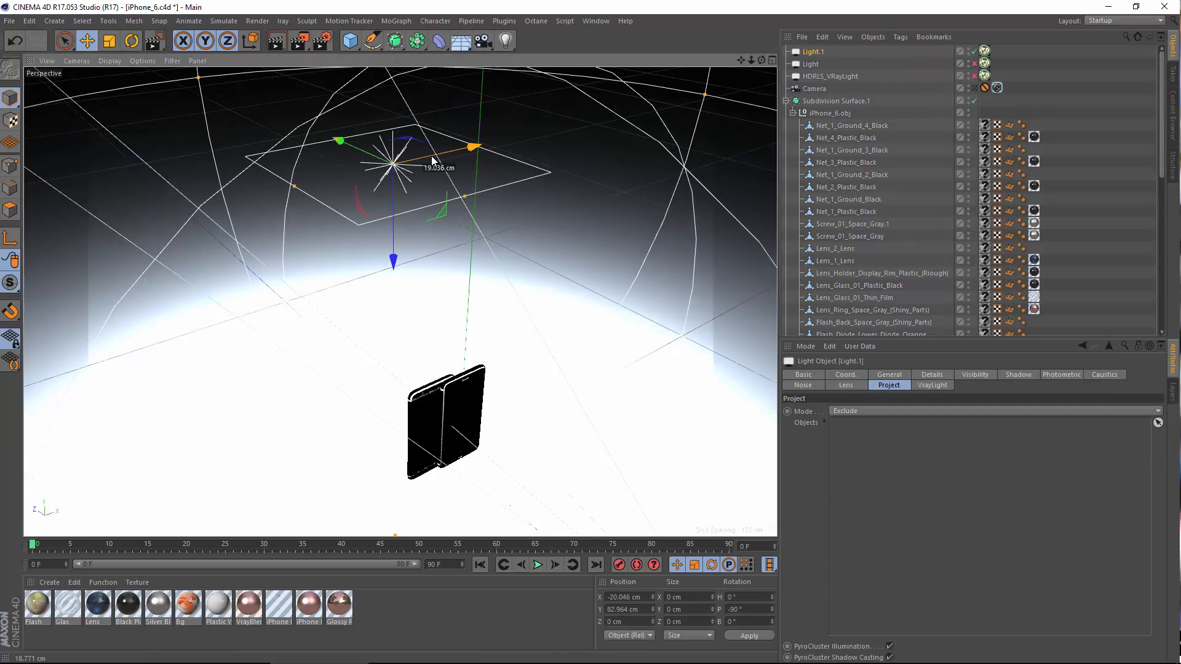
drag(349, 148, 320, 135)
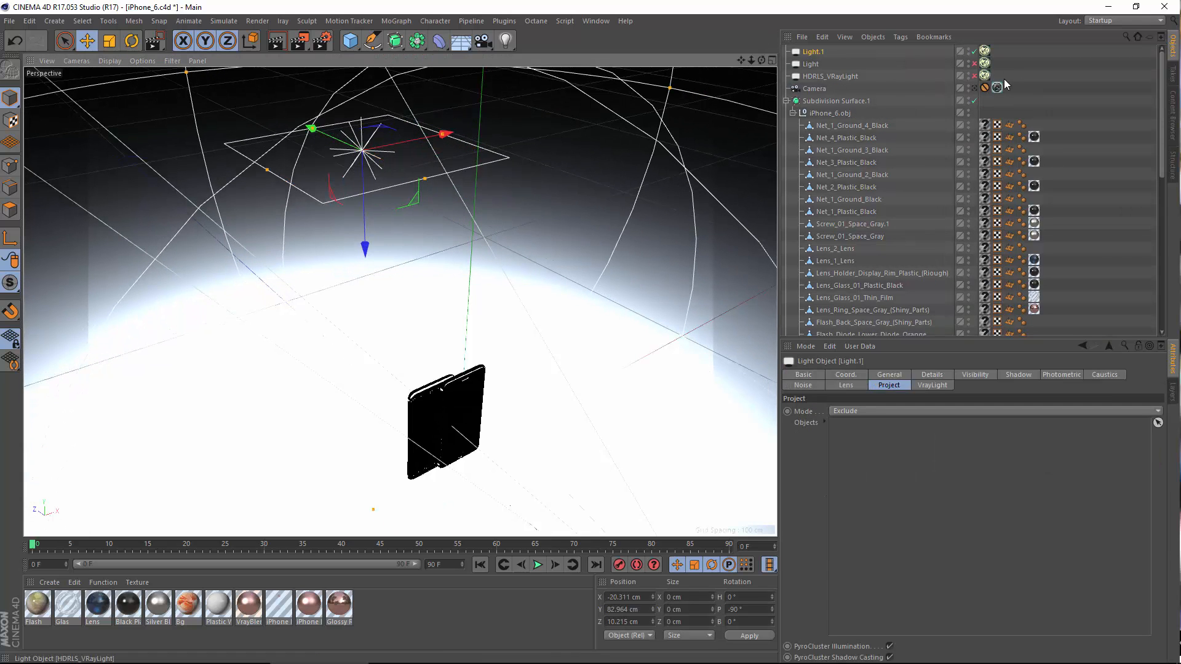
Set the V-Ray intensity of Light.1 to 6.
click(985, 50)
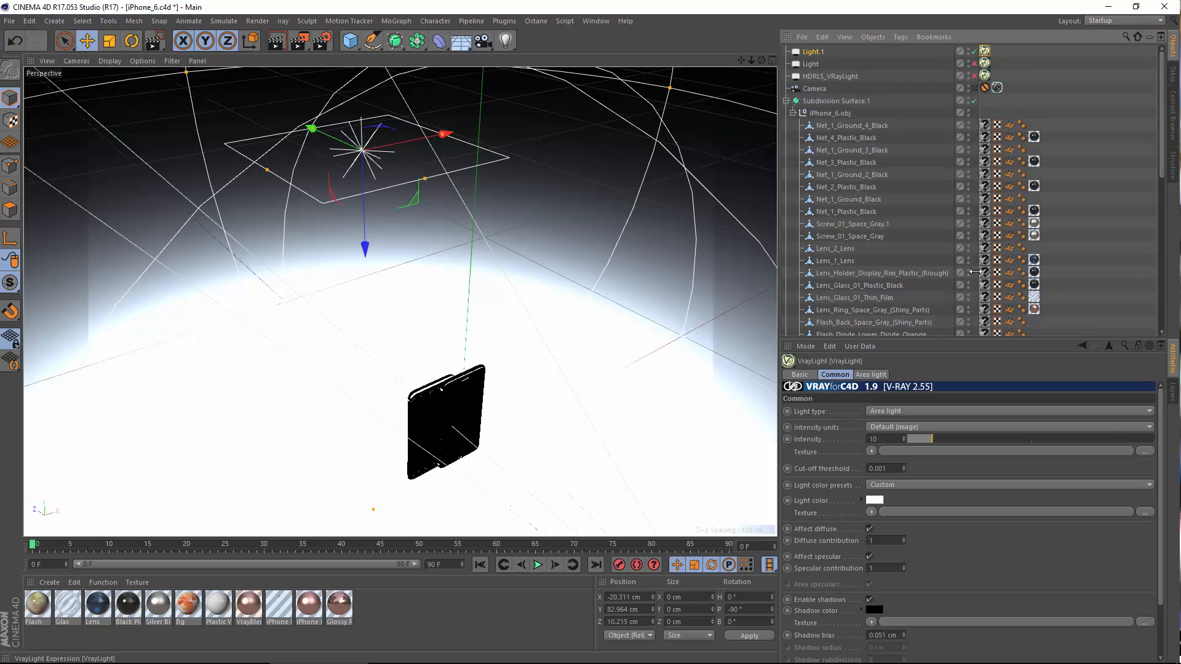
double_click(880, 439)
text(6)
key(Return)
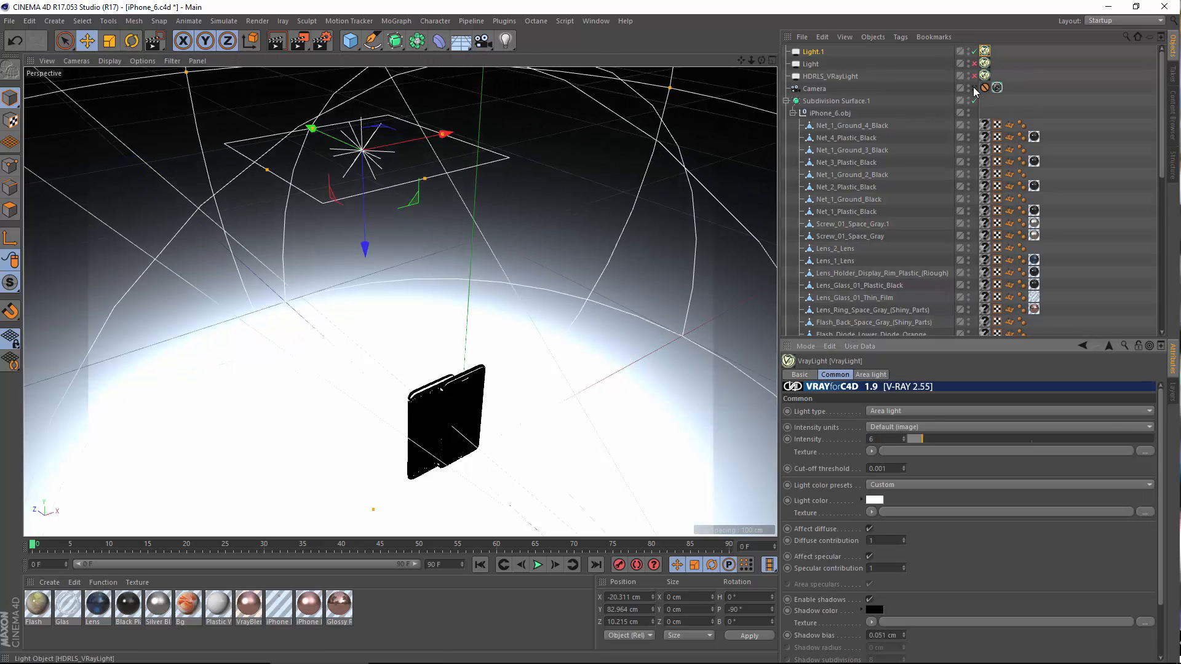
Return to the camera view and test-render a narrow strip across the tops of the phones.
click(975, 88)
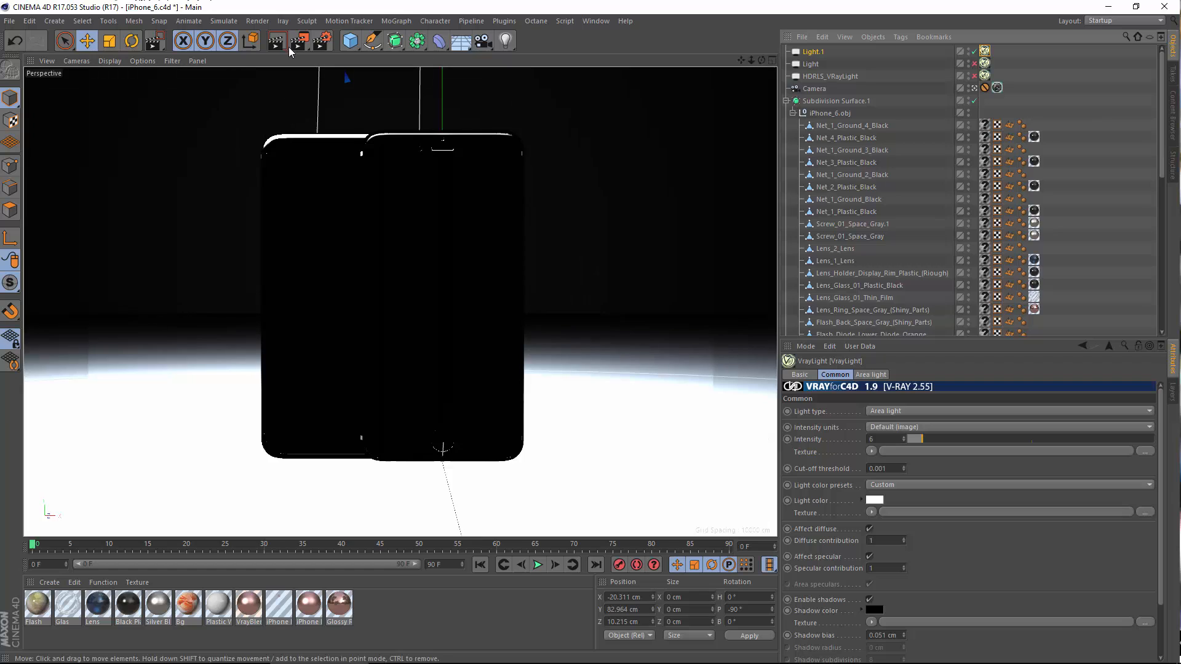
drag(297, 40, 323, 47)
drag(227, 98, 556, 174)
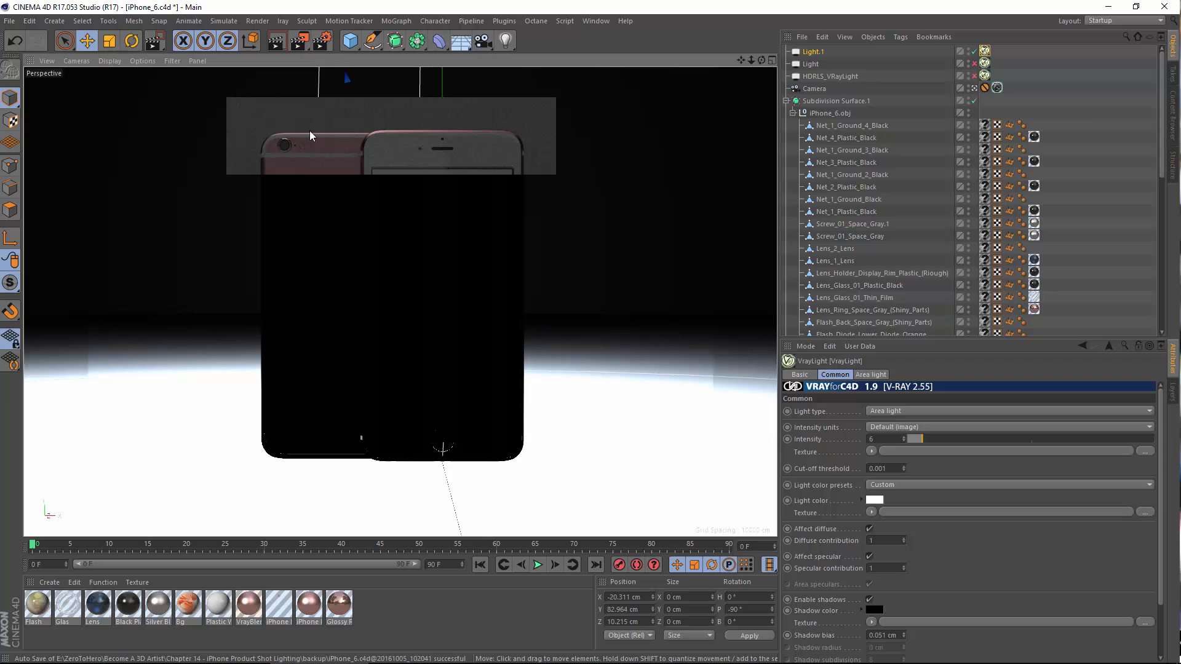
Exclude the Subdivision Surface object, the front phone, from the illumination of Light.1.
click(820, 54)
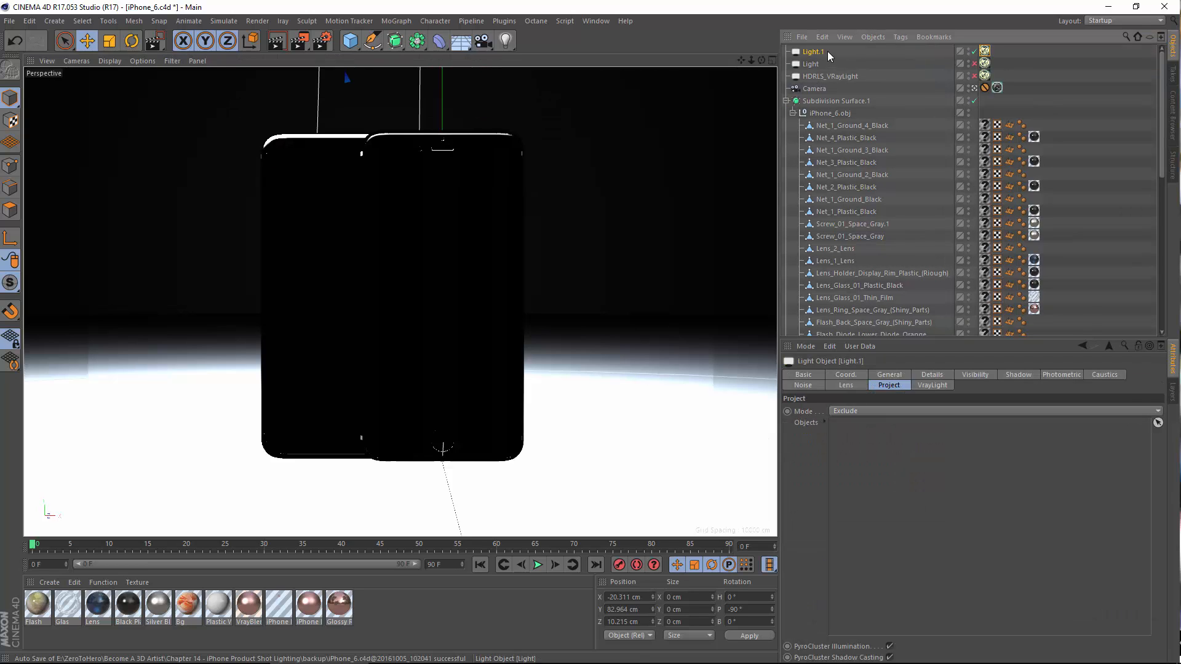
click(787, 101)
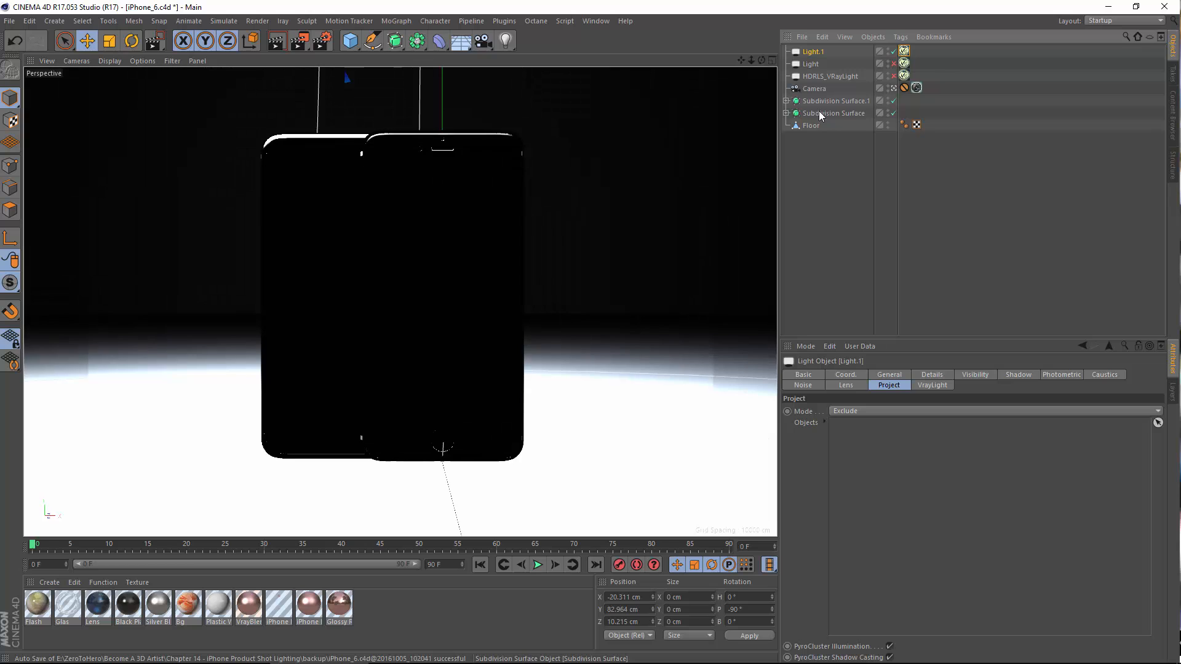
drag(822, 114, 923, 459)
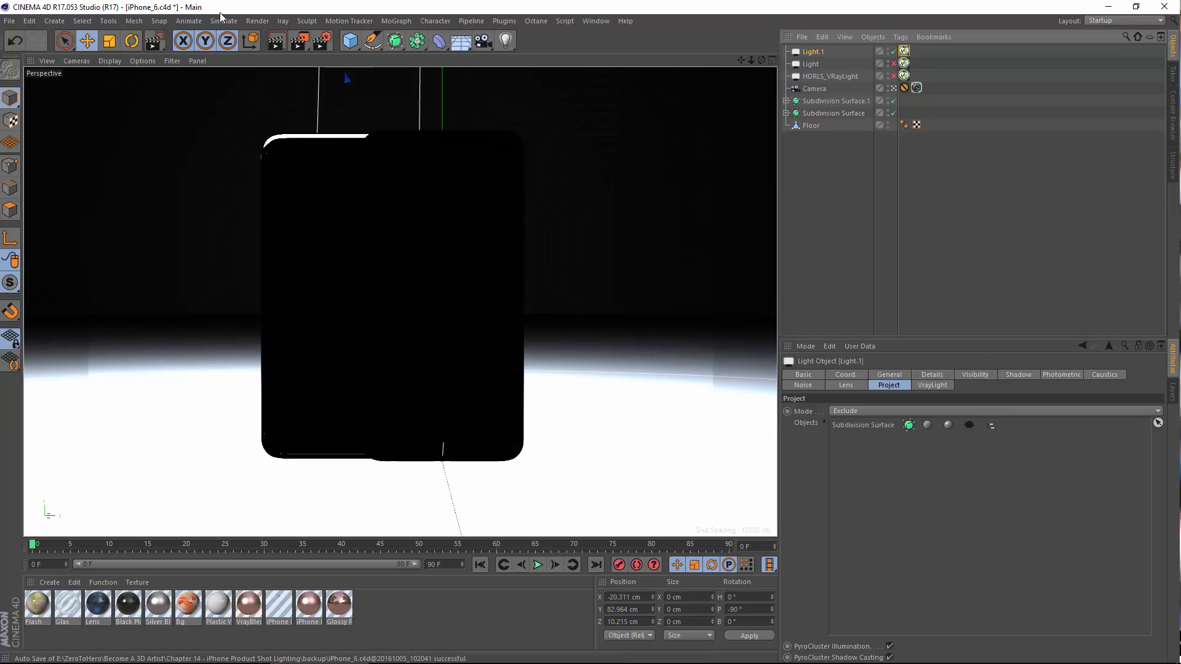
Re-enable Light and HDRLS_VRayLight and render the full frame to the Picture Viewer.
click(301, 42)
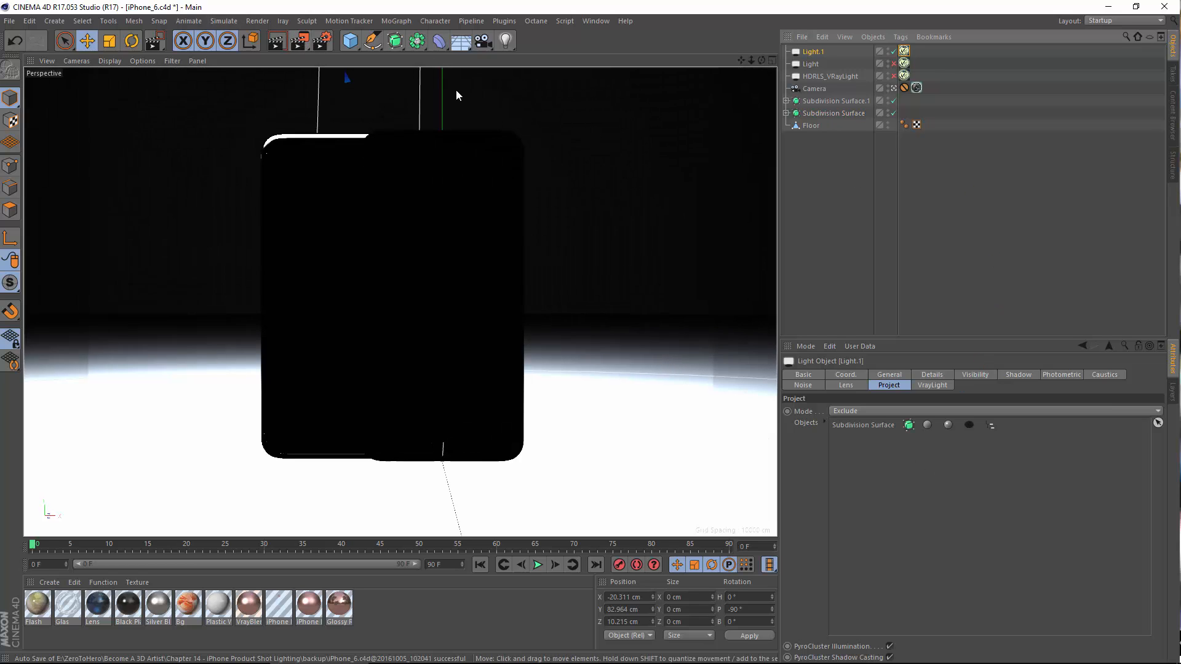
click(893, 76)
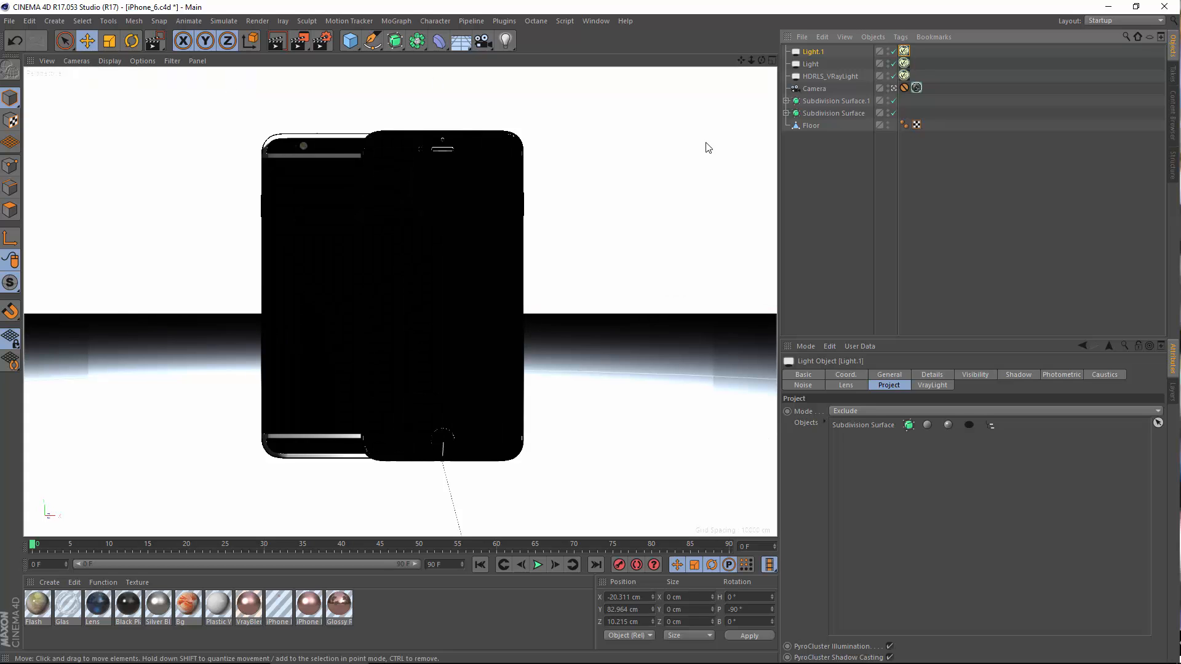
click(257, 21)
click(303, 85)
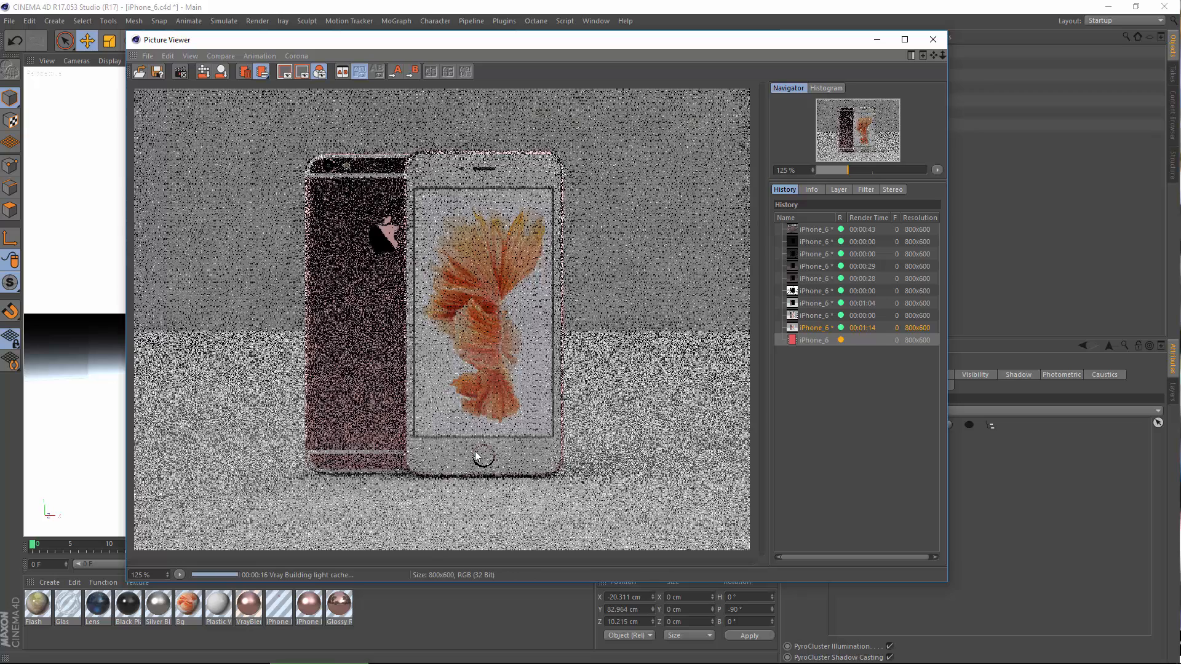
Open the reference photo _2015-09-12_00_22_50_png_thm.jpg in Fotos and compare its lighting with the render in CINEMA 4D.
mouse_move(578, 661)
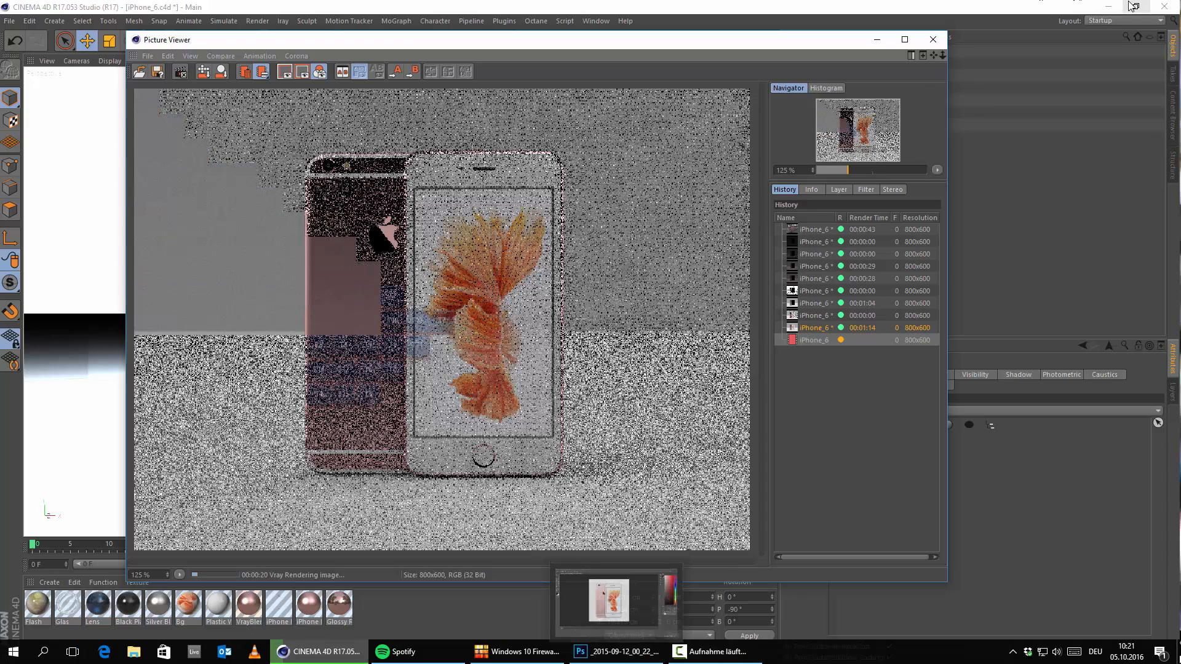
click(580, 656)
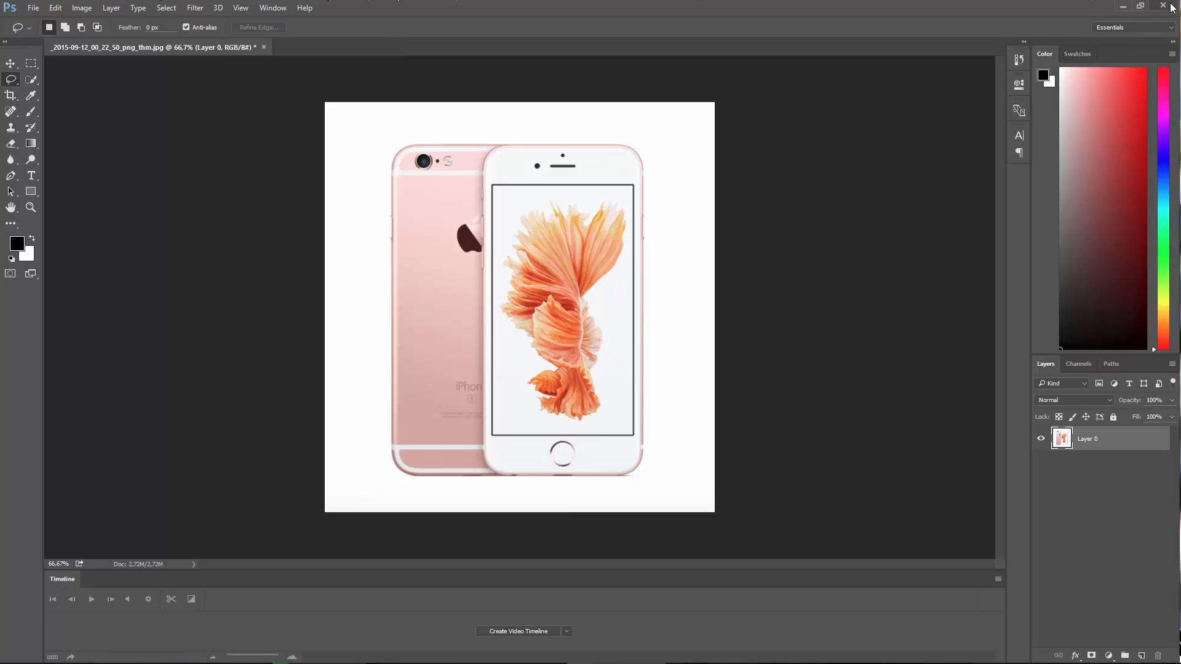
click(1124, 5)
double_click(22, 18)
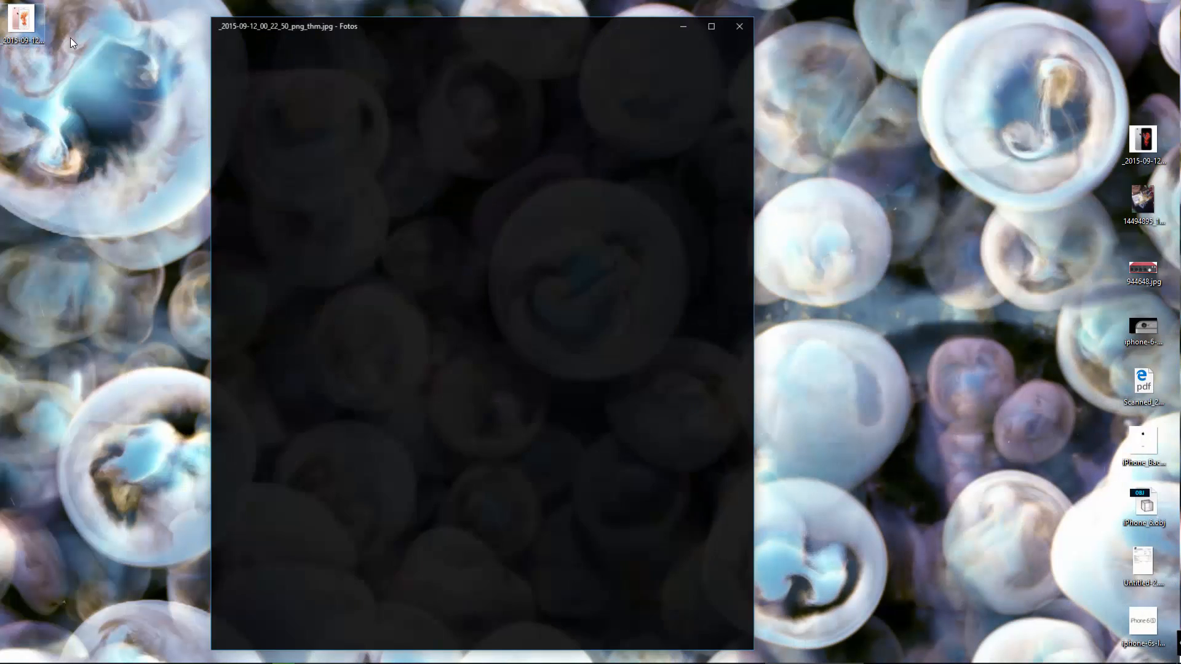
drag(536, 35, 804, 29)
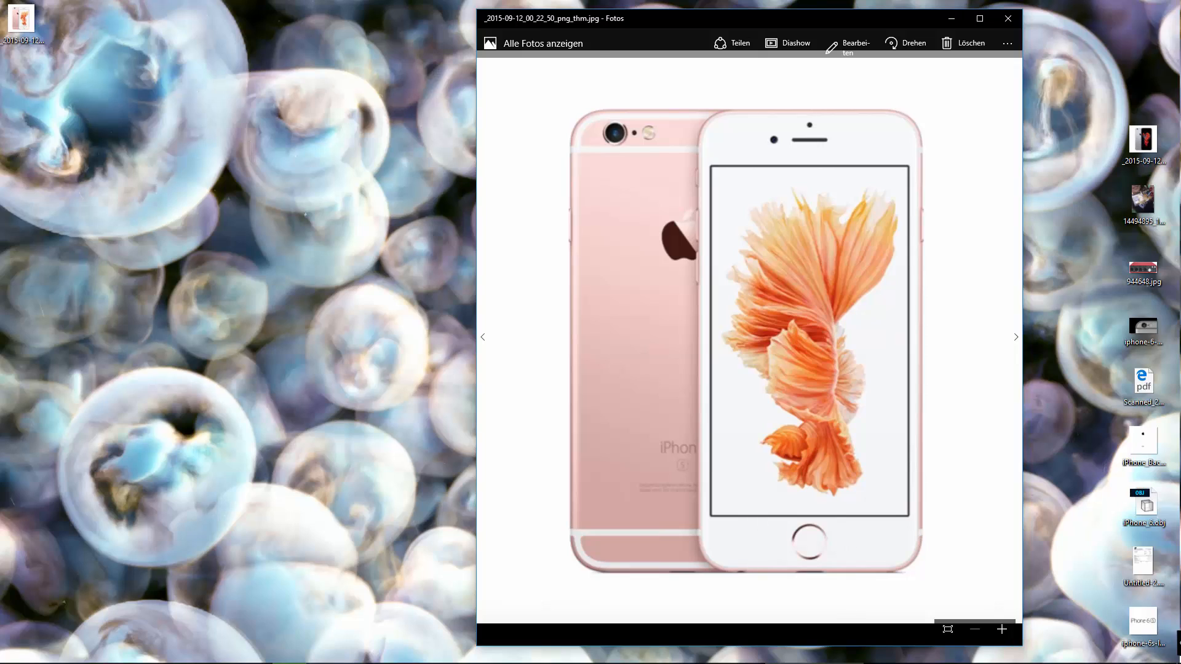
click(617, 652)
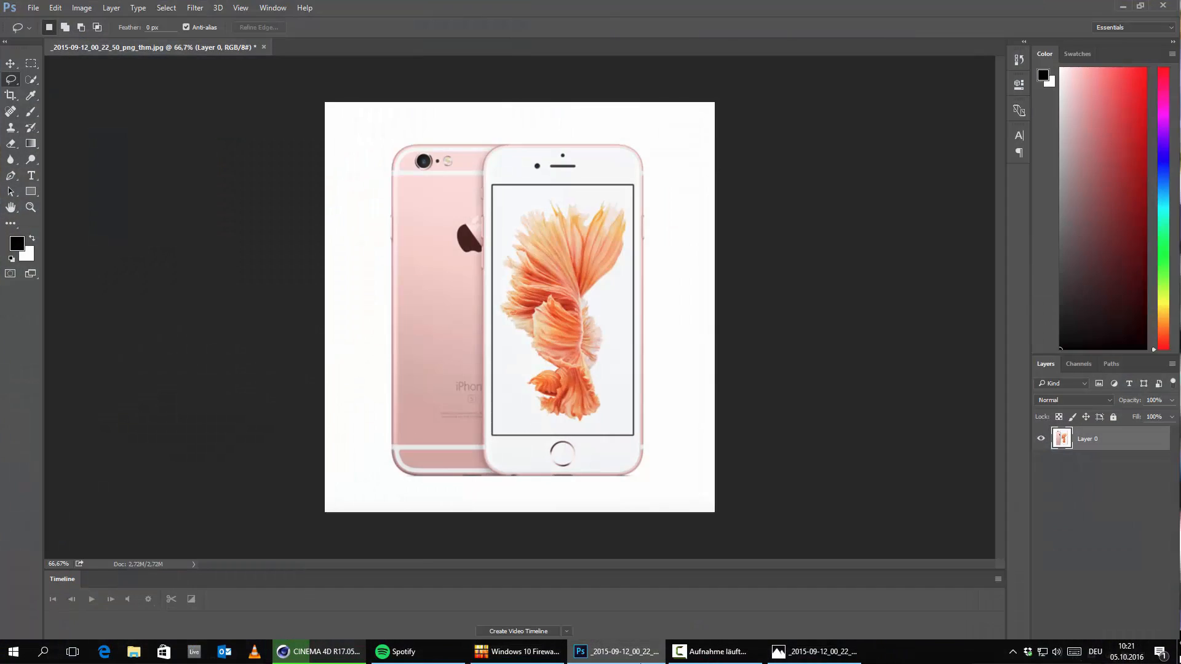
click(636, 655)
click(319, 651)
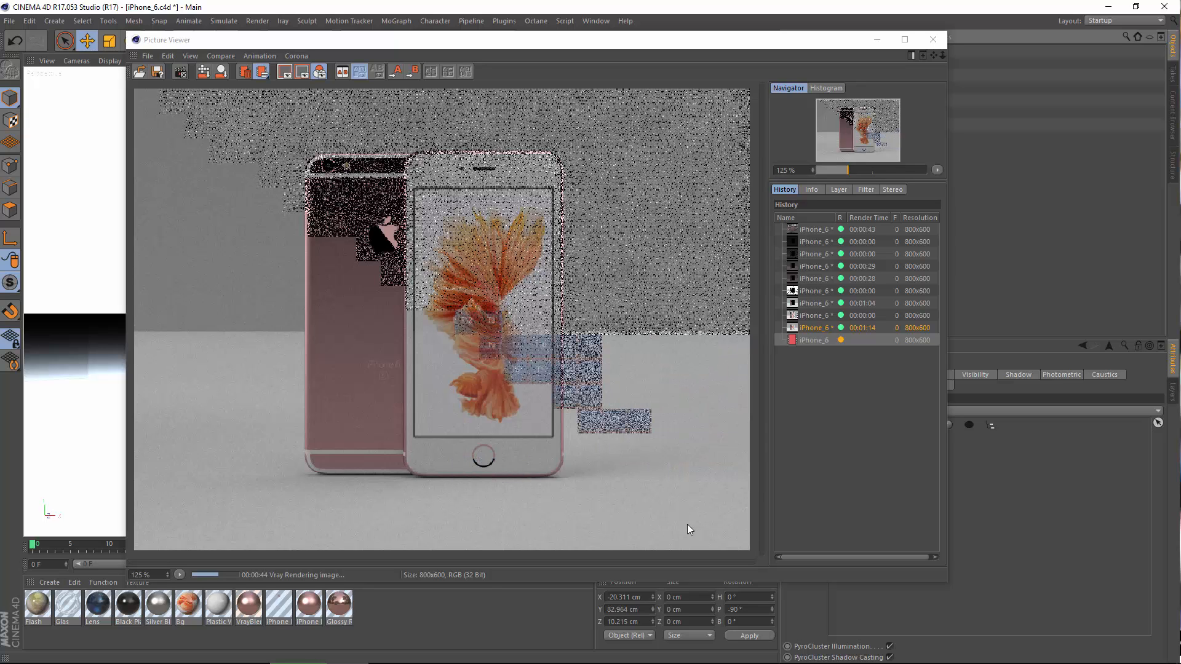
click(818, 652)
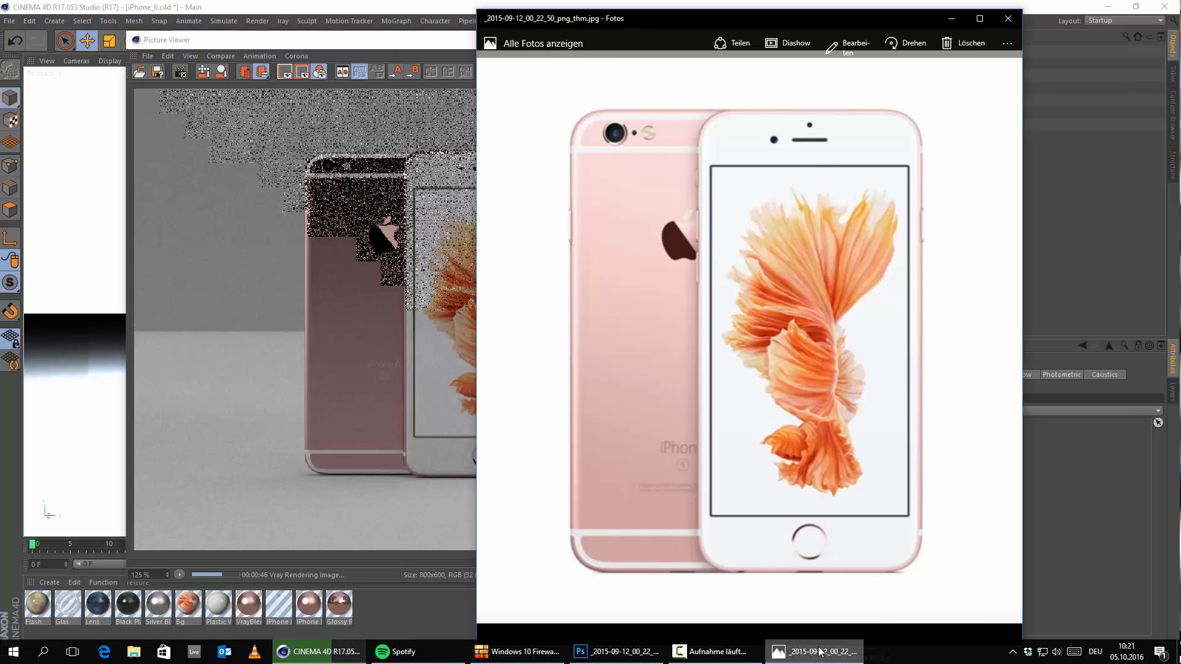
click(818, 652)
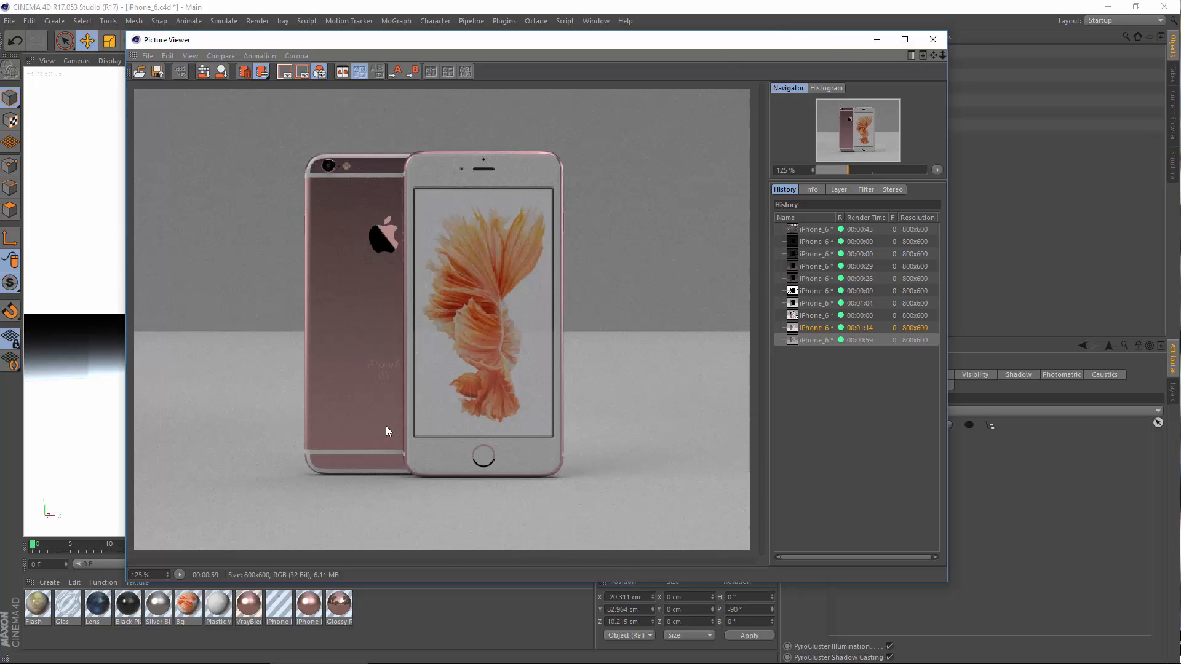
Close the render window and set the V-Ray intensity of Light.1 to 8.
click(933, 39)
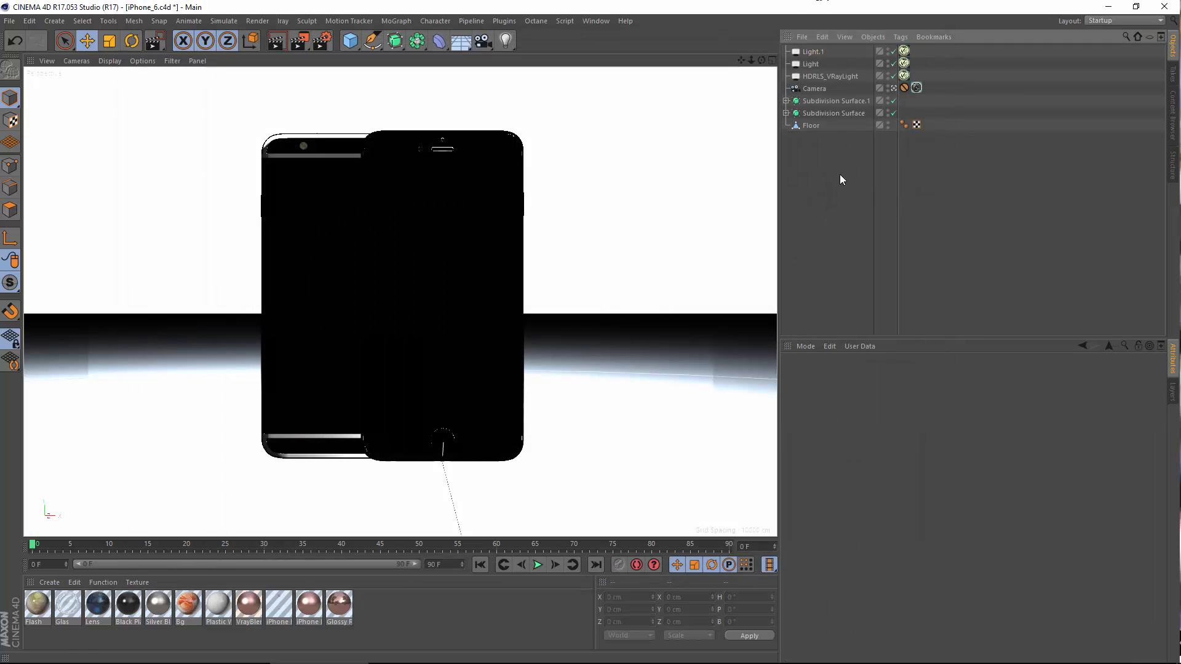
click(904, 51)
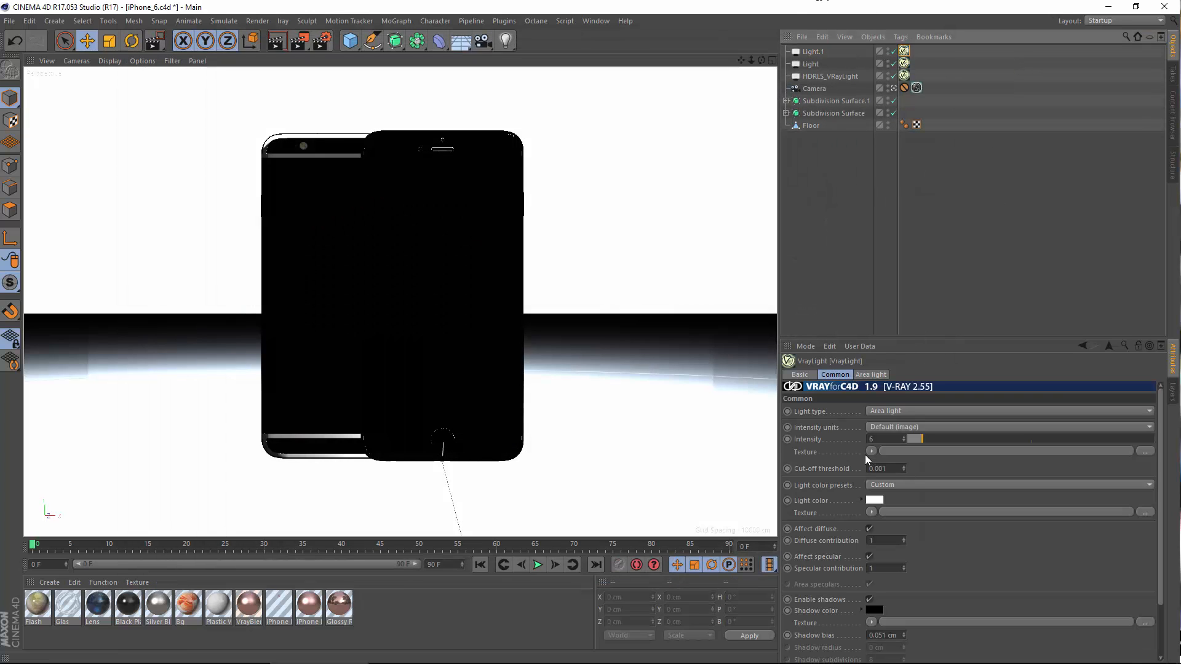
click(876, 439)
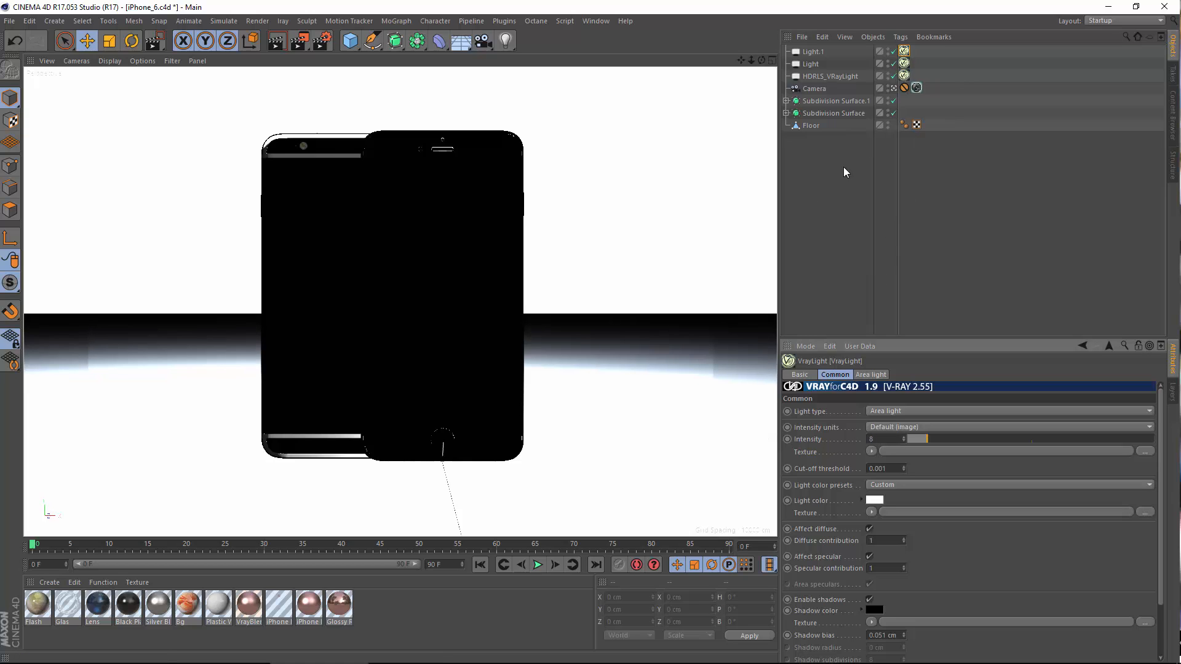
Leave the camera view and rename the Light.1 object to Overhead.
click(894, 88)
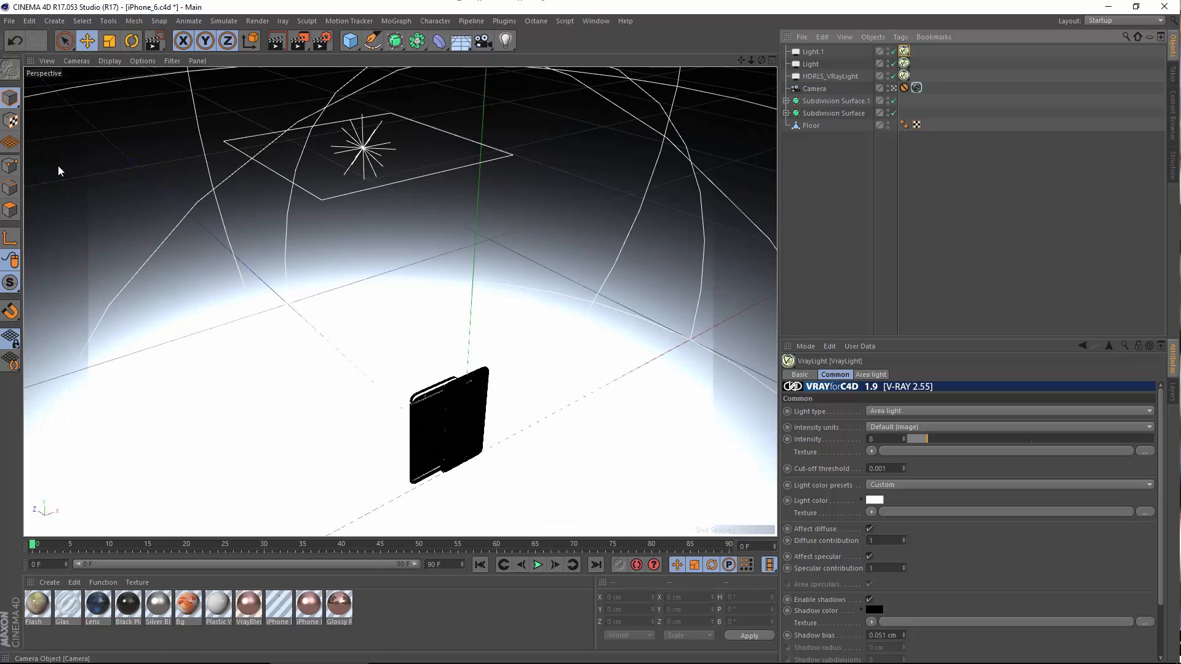
click(56, 21)
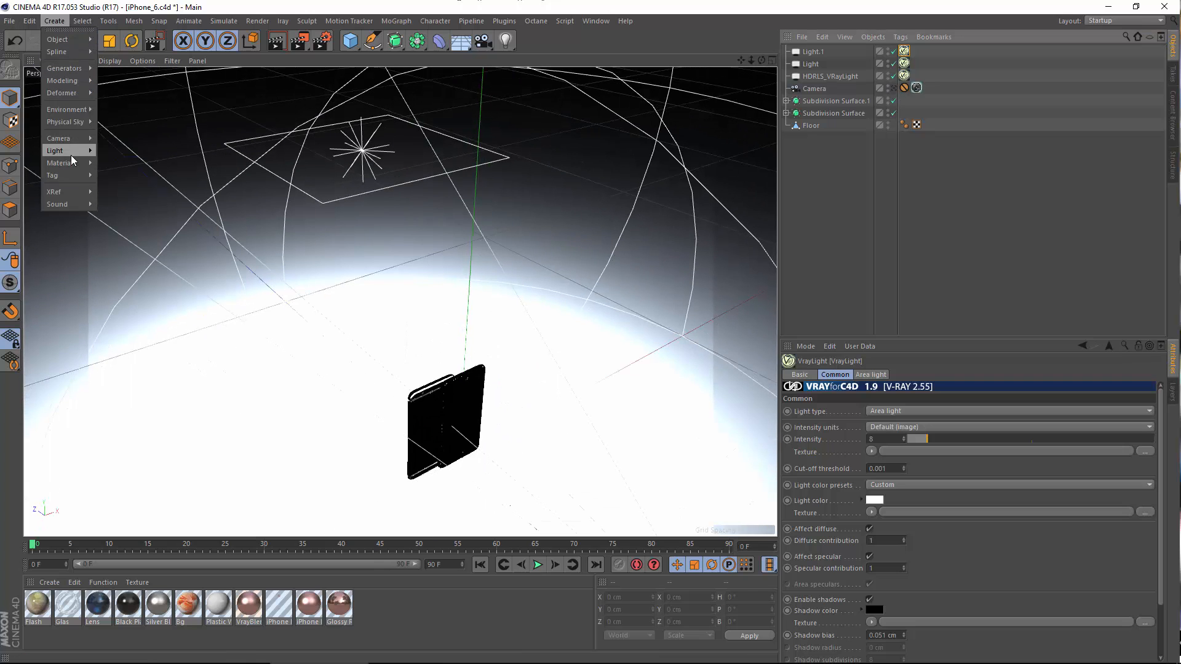
mouse_move(62, 151)
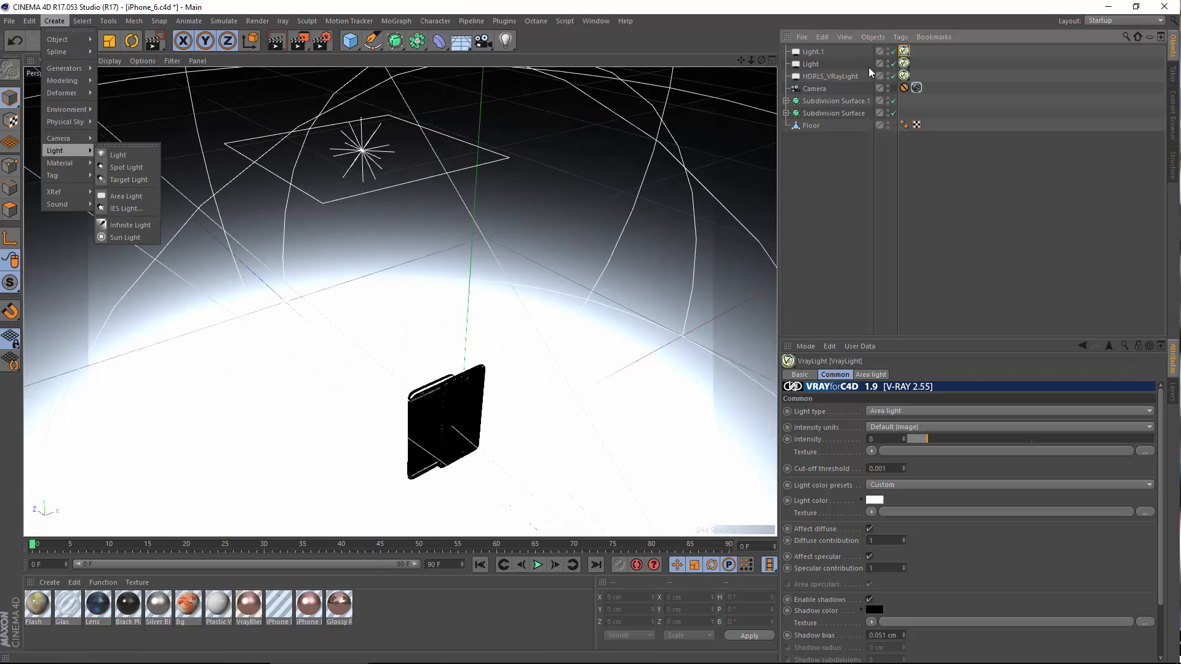
click(815, 53)
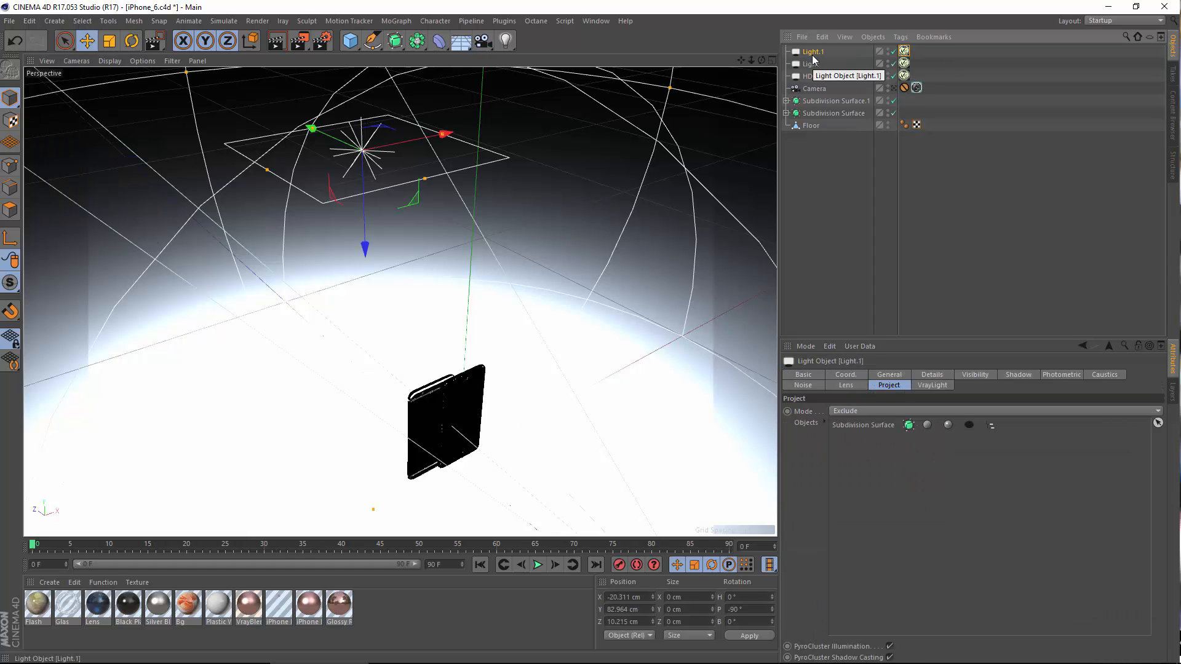
double_click(813, 53)
text(Cverh)
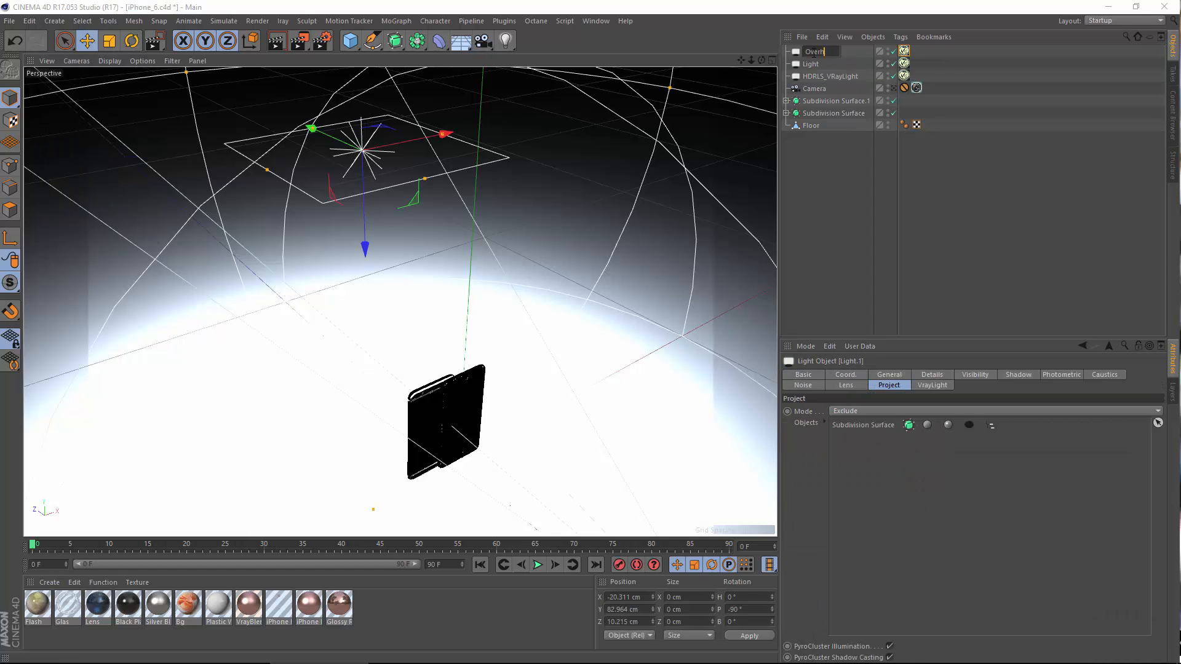
text(ead)
key(Return)
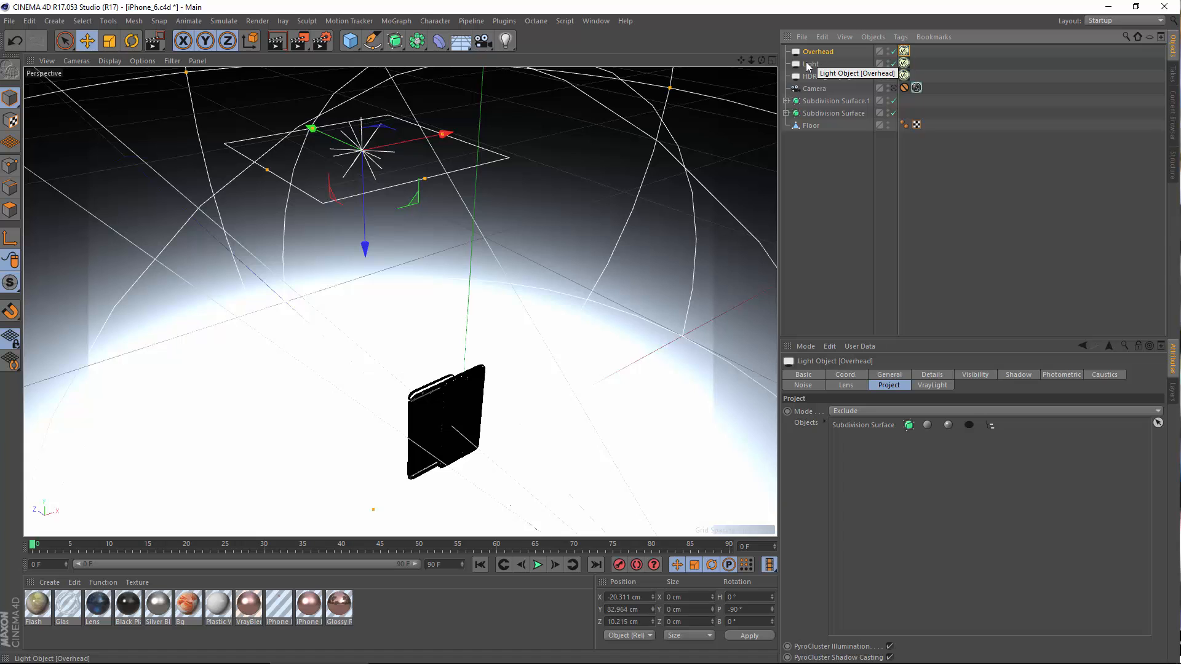
Rename the remaining Light object to Reflection Apple Logo.
click(803, 63)
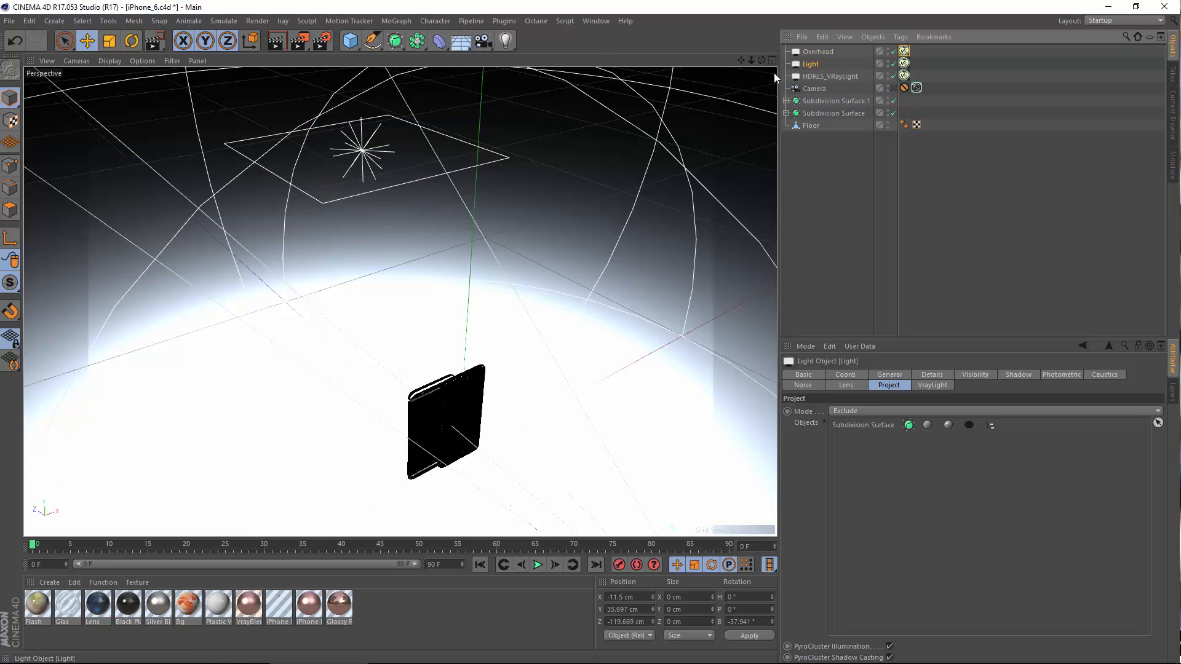
alt+drag(474, 343, 825, 27)
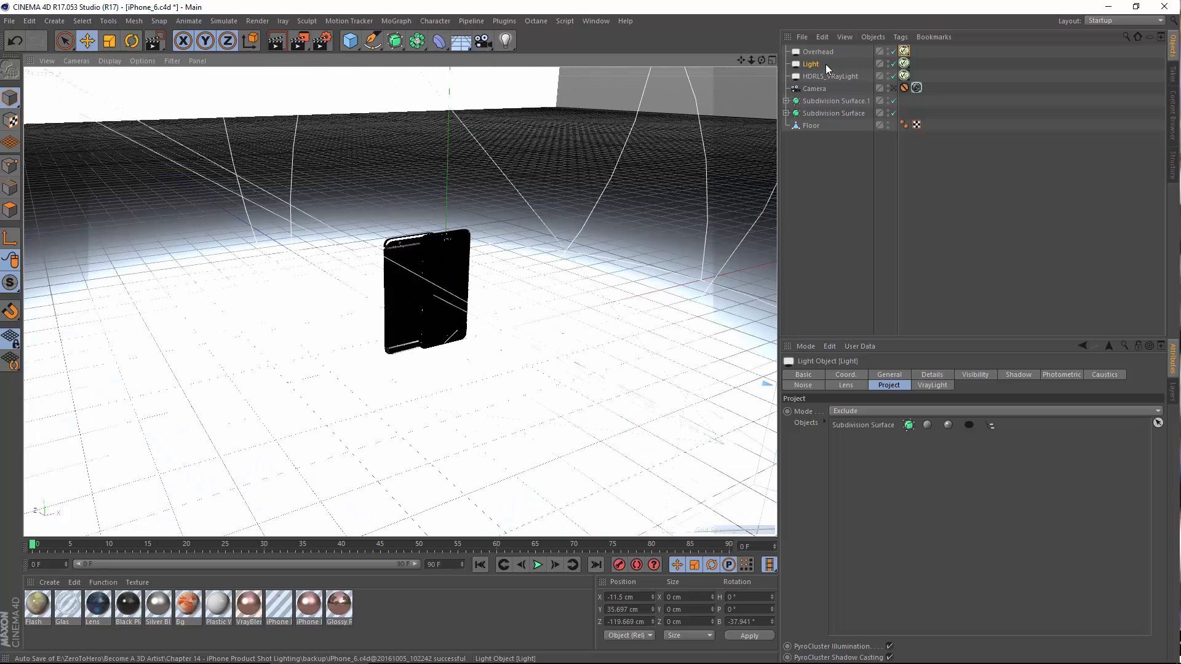
double_click(813, 64)
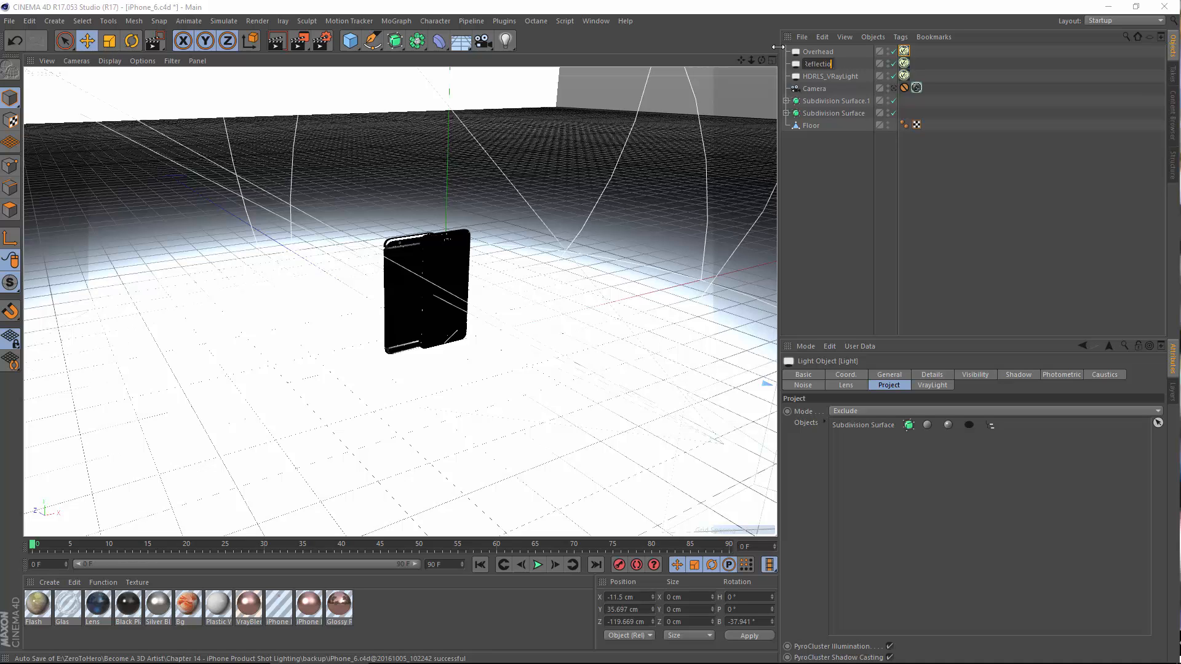
text(Reflection Apple Logo)
key(Return)
Duplicate the Overhead light and rename the copy SideLight Right.
click(817, 52)
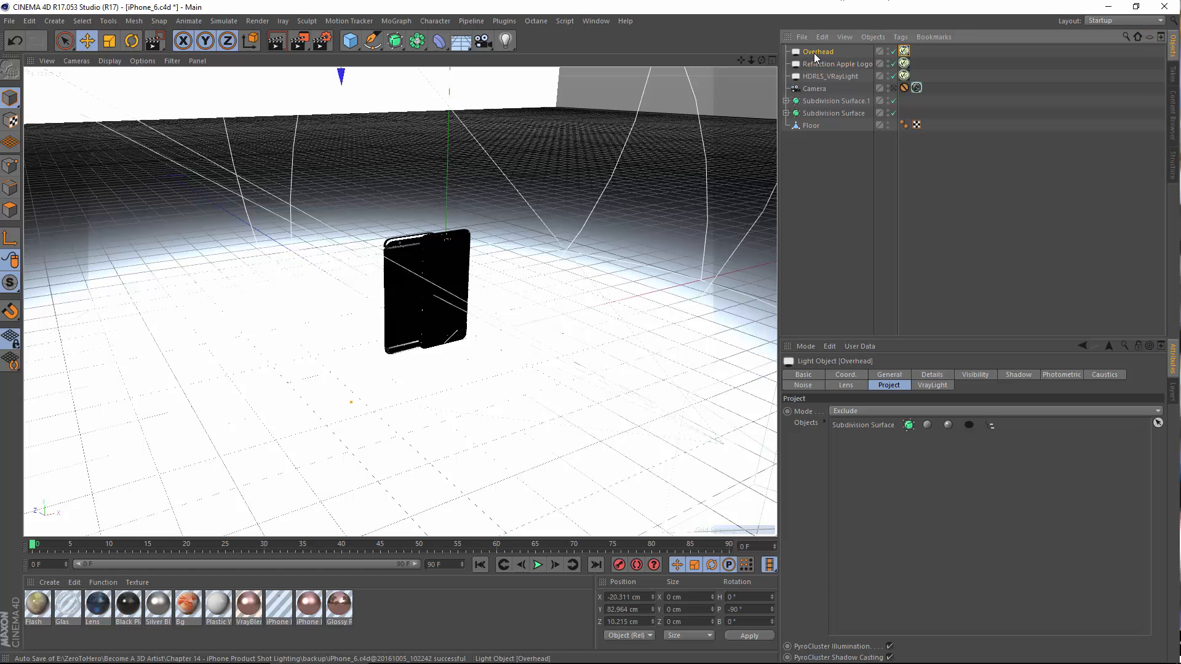
ctrl+drag(817, 51, 818, 48)
scroll(427, 258, down, 2)
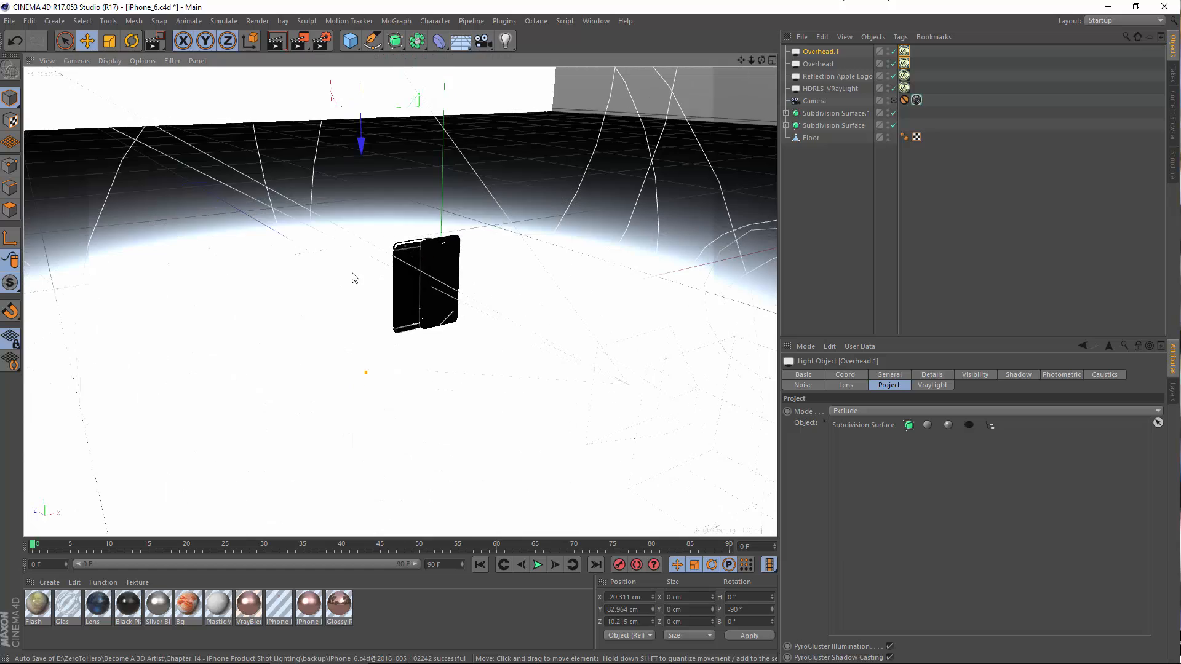
alt+drag(353, 275, 336, 314)
double_click(825, 53)
text(Sp)
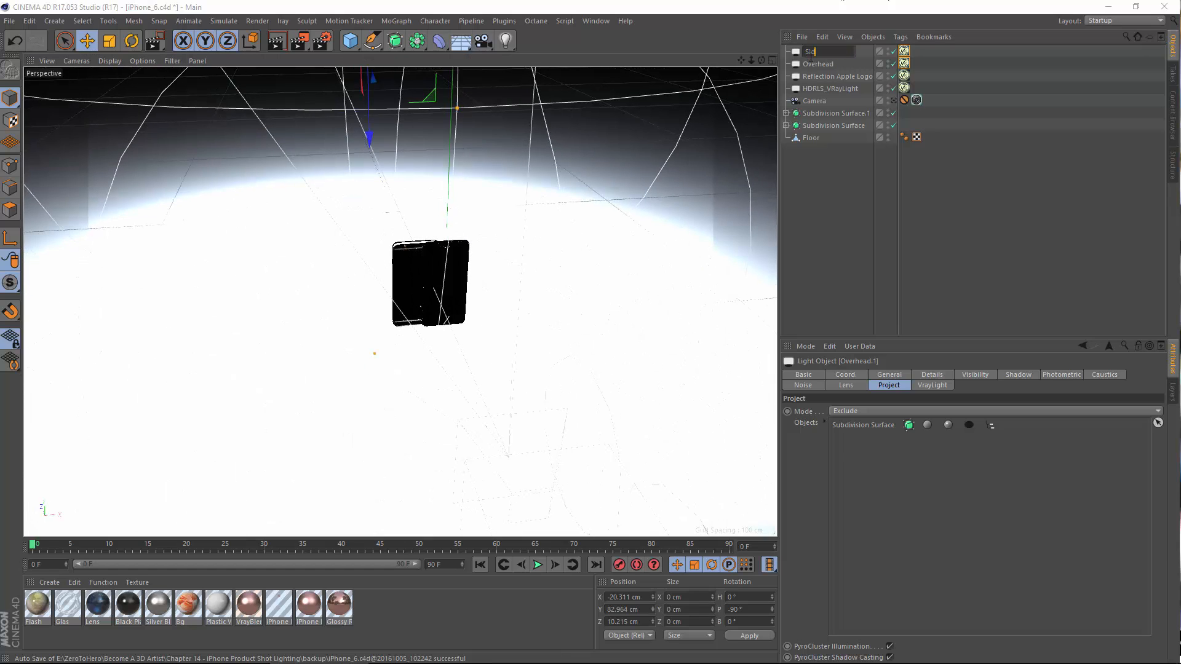
text(deLight Right)
key(Return)
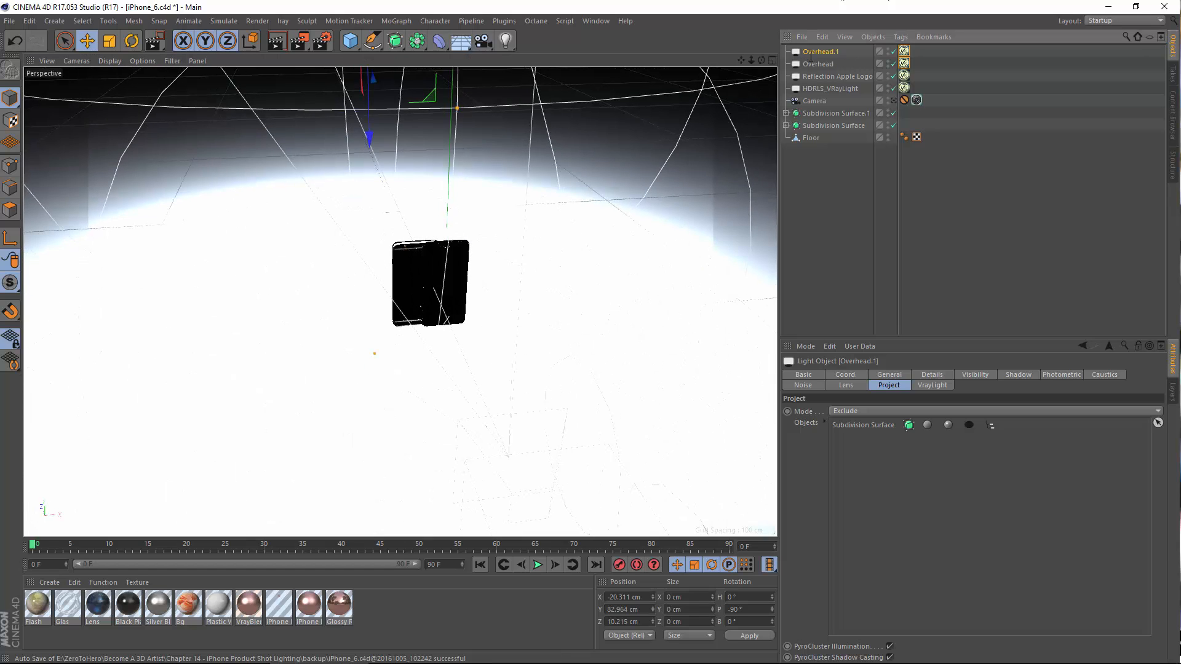
Move SideLight Right along the X axis to about 67.8 cm and hide the other lights in the viewport.
alt+middle_drag(380, 99, 367, 275)
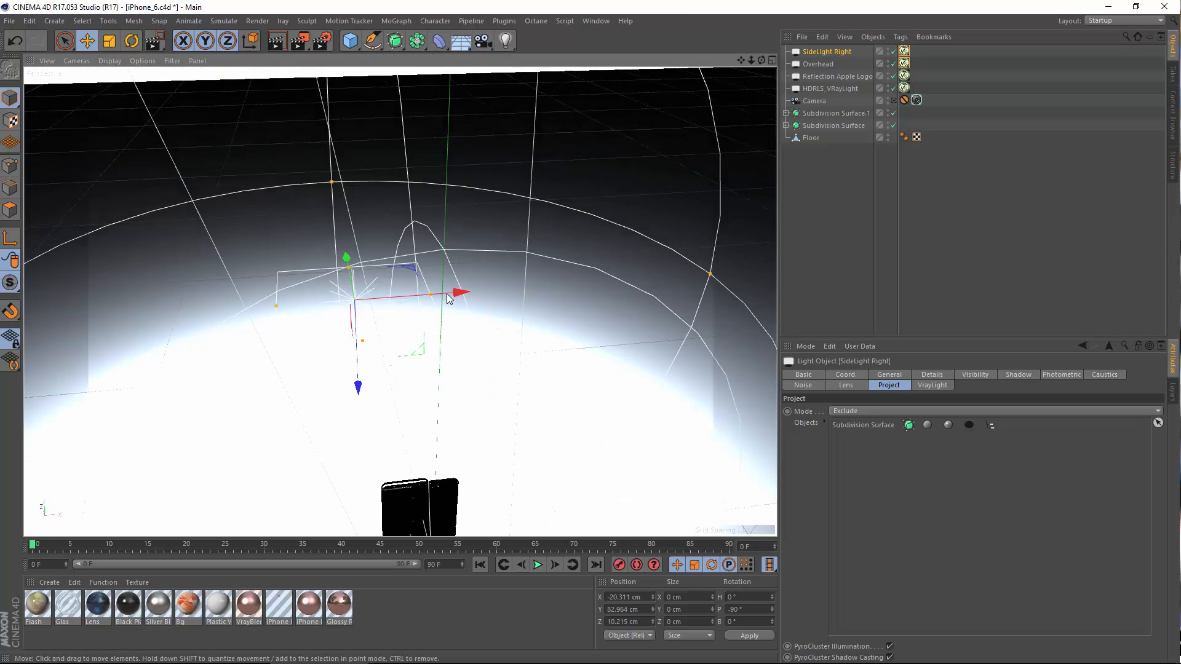
drag(449, 298, 431, 233)
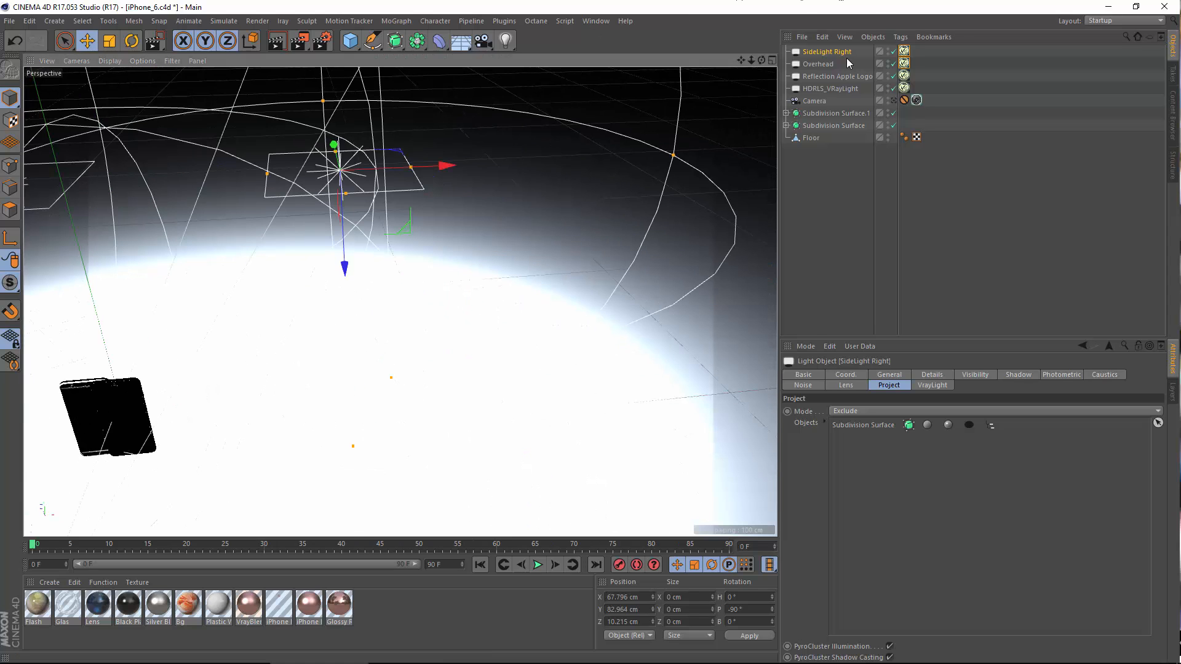
alt+click(887, 86)
alt+middle_drag(393, 262, 544, 208)
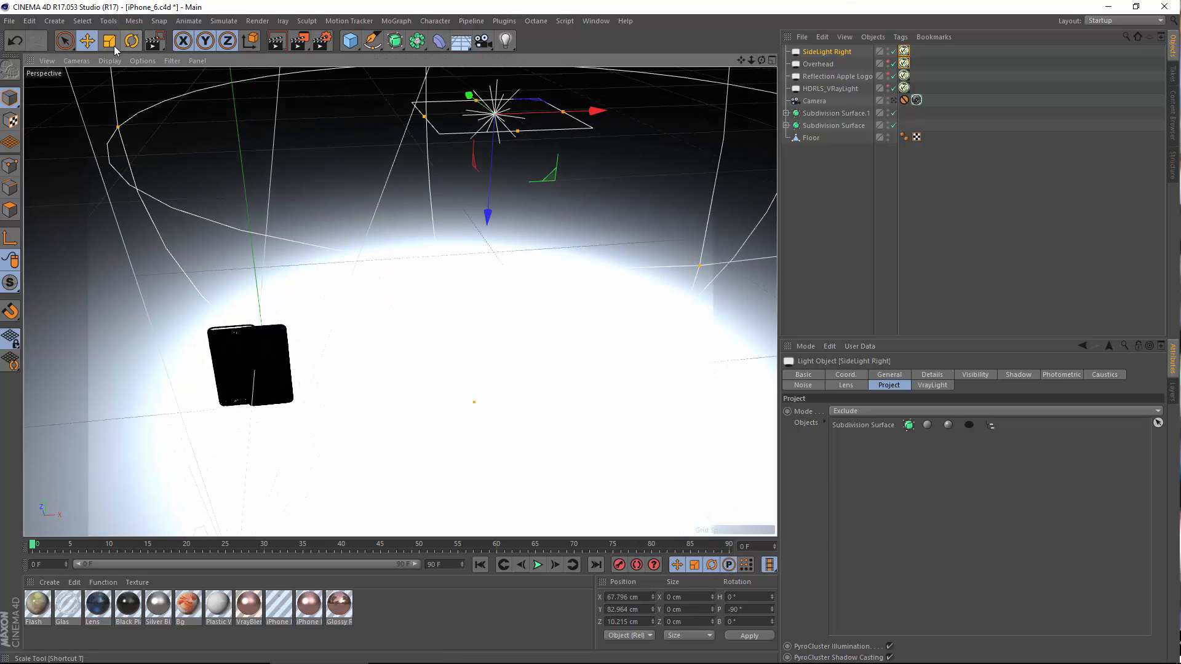
Rotate SideLight Right upright beside the phones, to H -90°, P -180° and B -90°.
click(131, 41)
key(o)
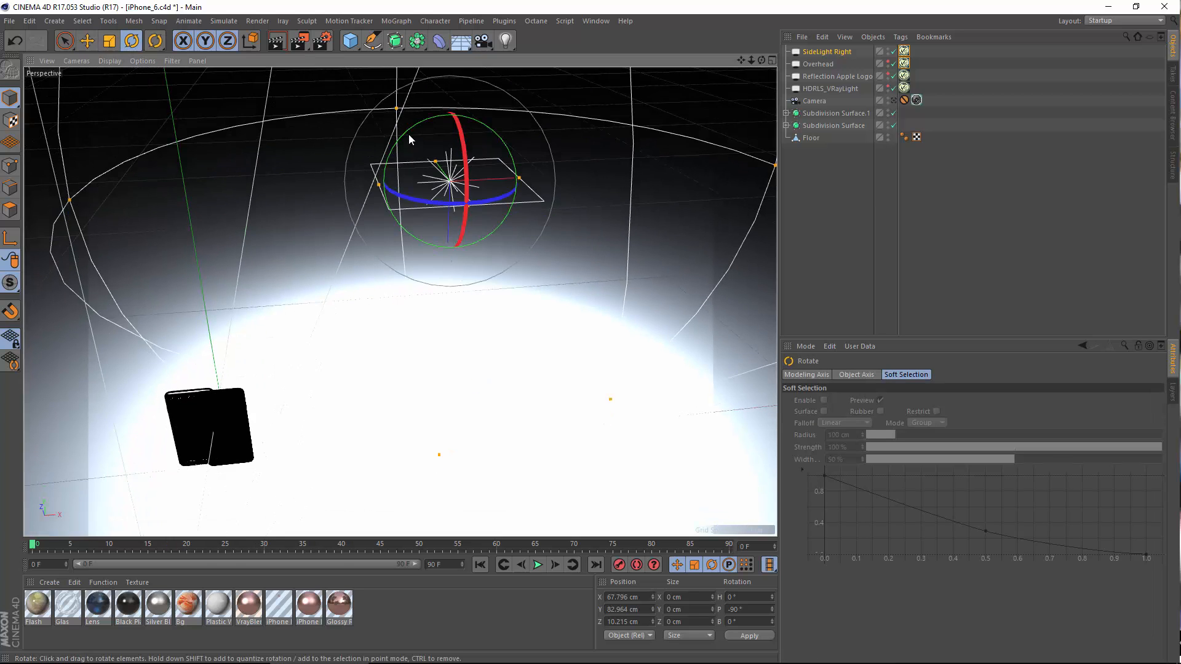
drag(480, 119, 368, 165)
scroll(441, 200, down, 4)
alt+middle_drag(440, 217, 463, 290)
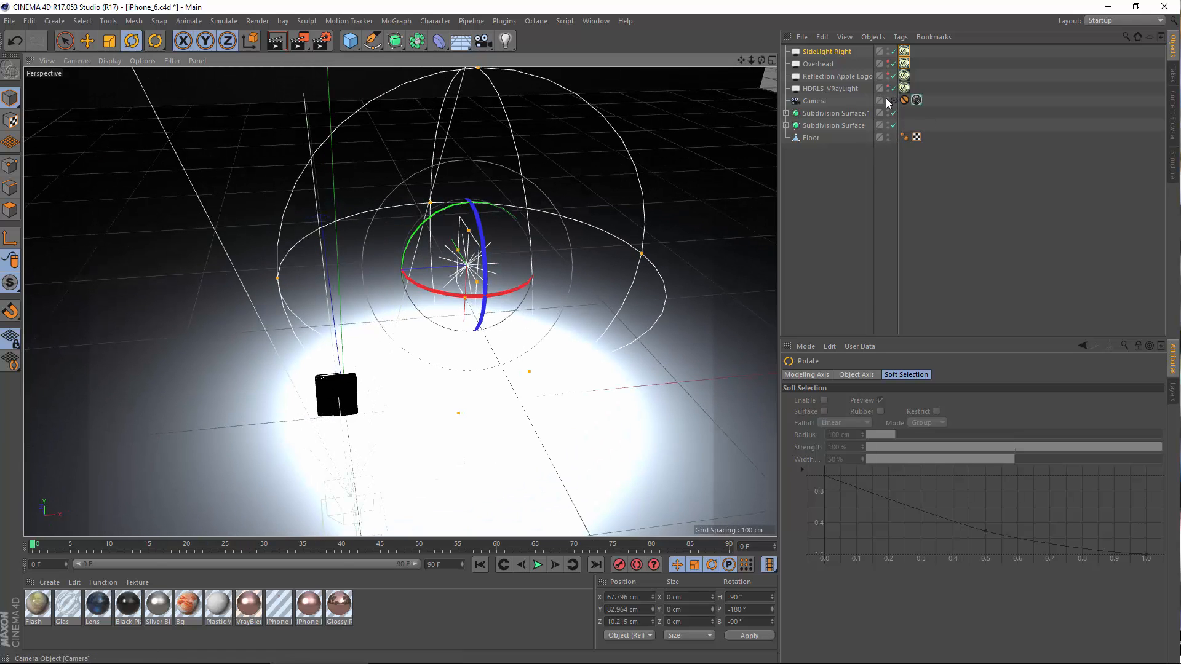
Hide the Camera object in the viewport and widen the SideLight Right area light rectangle.
double_click(888, 98)
scroll(410, 301, up, 3)
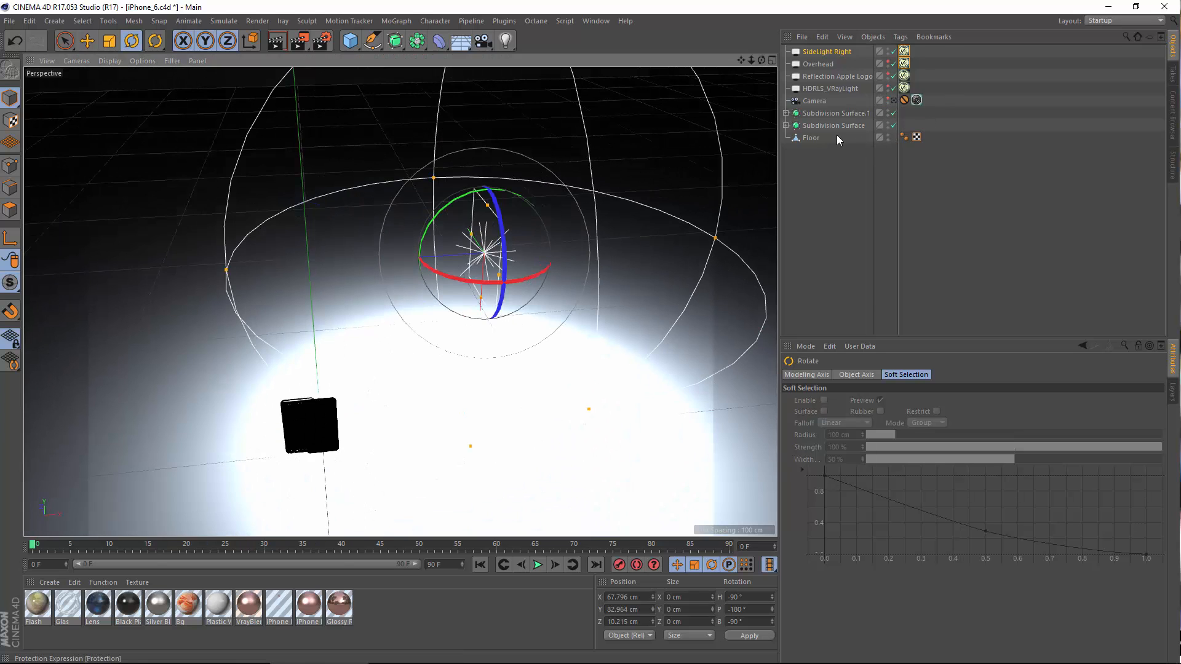
alt+middle_drag(348, 319, 383, 269)
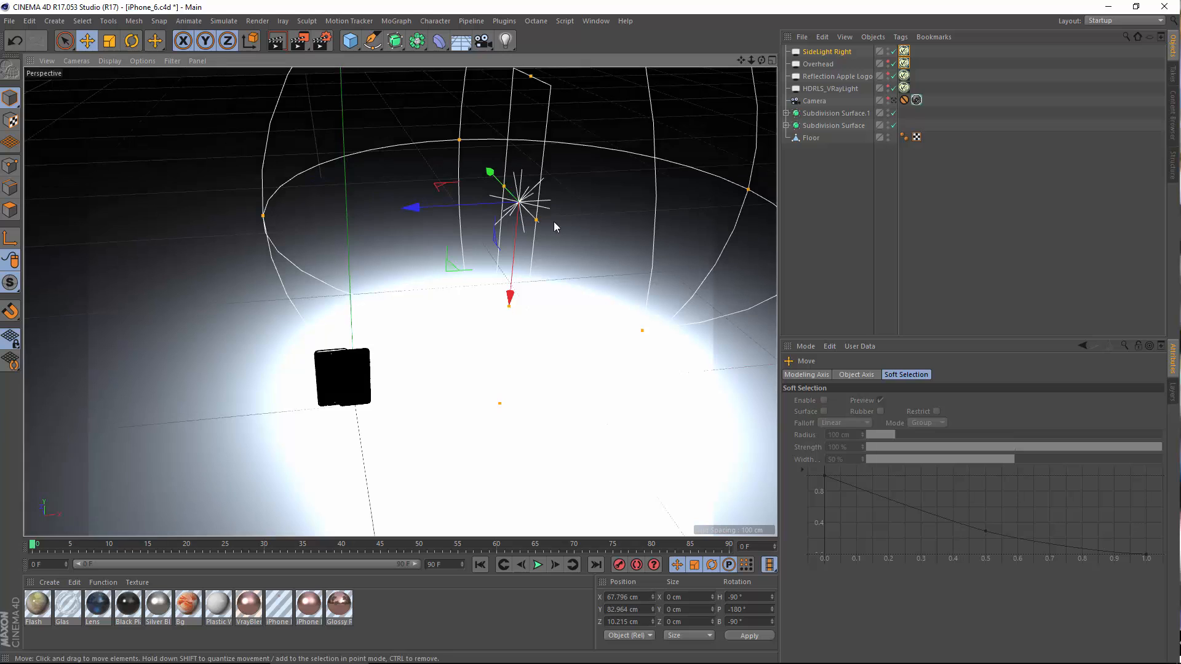
drag(537, 220, 556, 241)
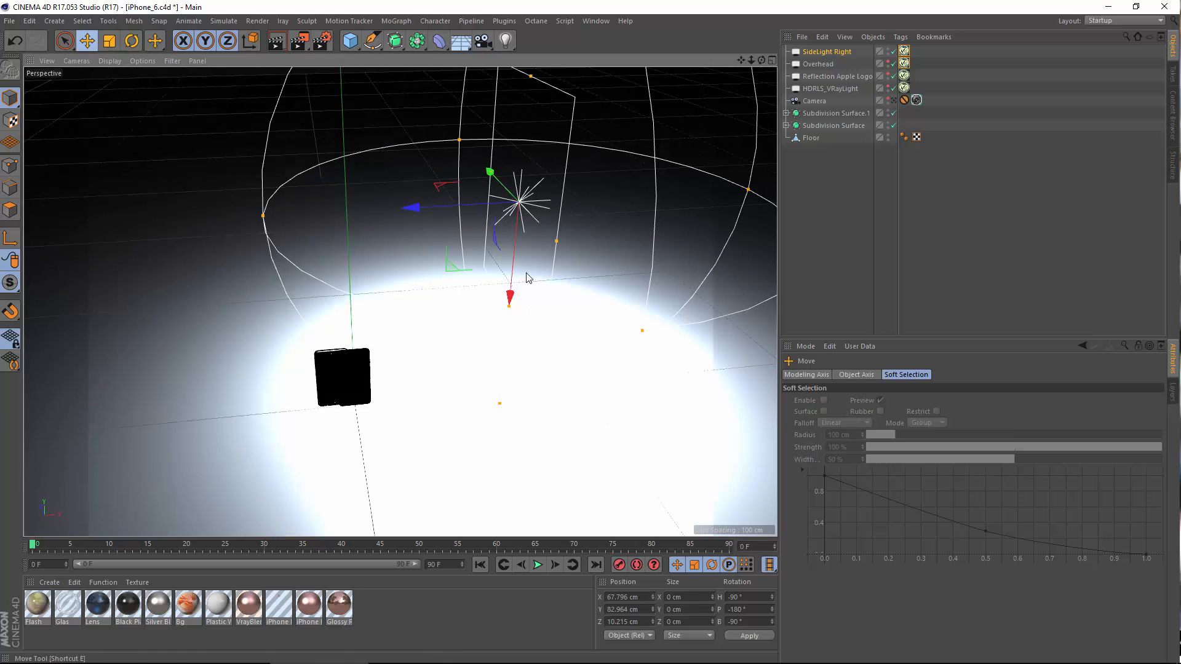
Lower SideLight Right to a Y position of about 47.7 cm.
alt+middle_drag(492, 276, 481, 137)
drag(499, 159, 492, 269)
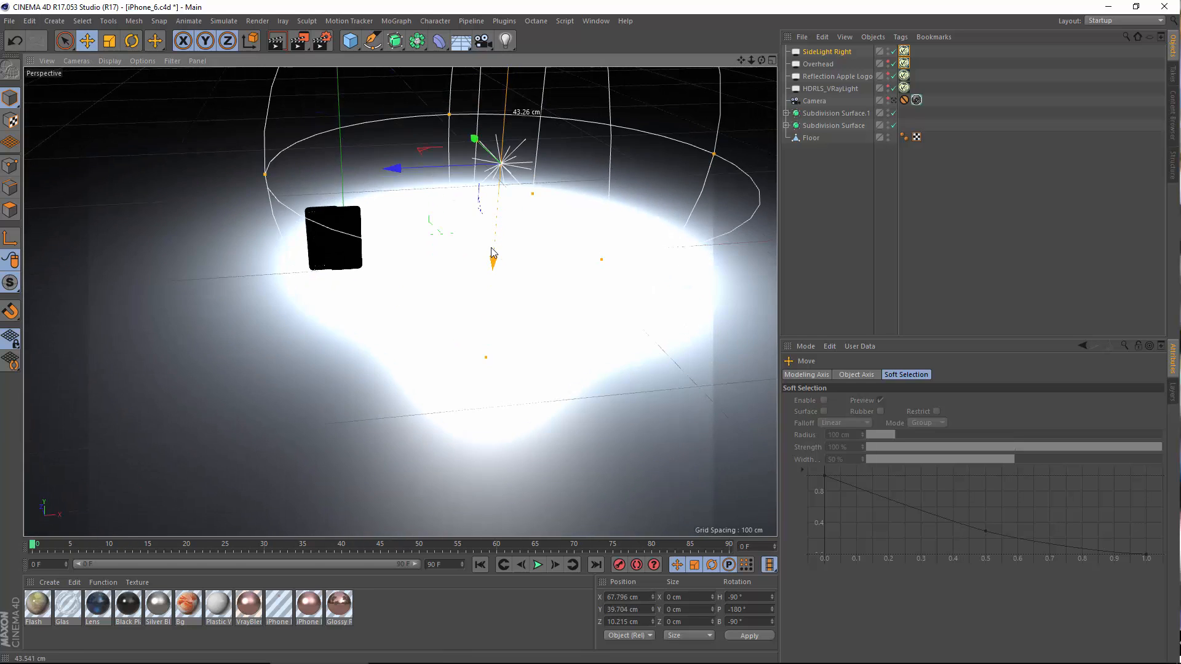
alt+right_drag(491, 257, 479, 289)
alt+drag(491, 257, 499, 231)
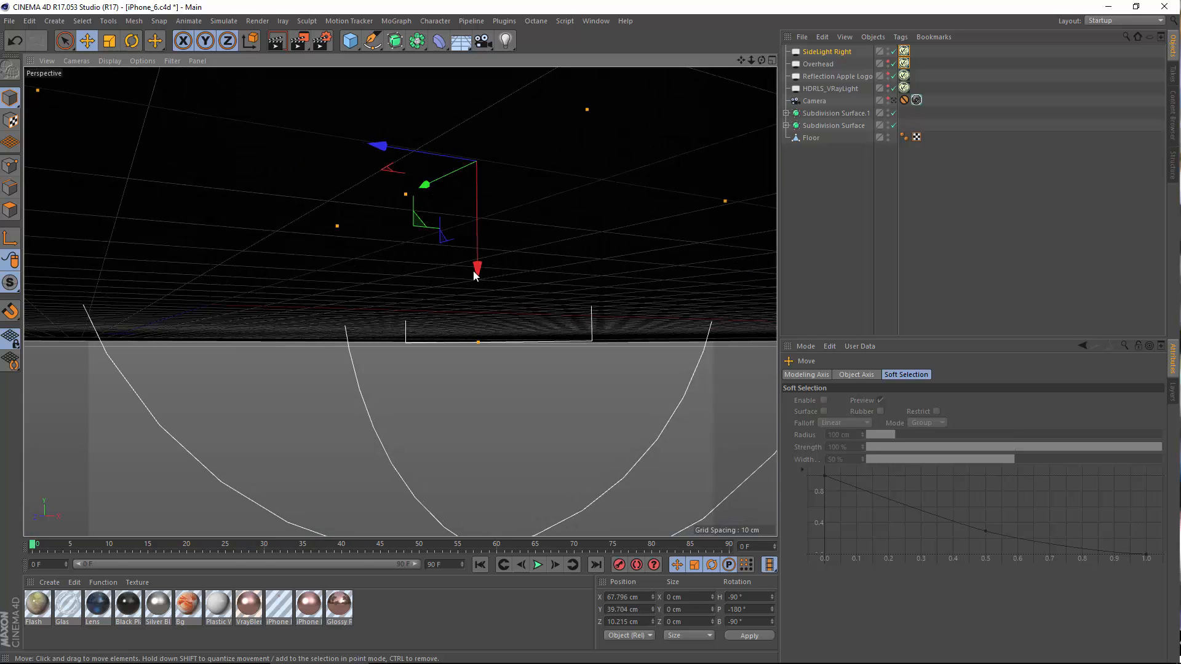
drag(474, 271, 473, 245)
Try shifting SideLight Right along the Z axis to about 22.6 cm.
alt+drag(504, 281, 423, 349)
alt+drag(504, 362, 652, 381)
alt+middle_drag(504, 389, 504, 416)
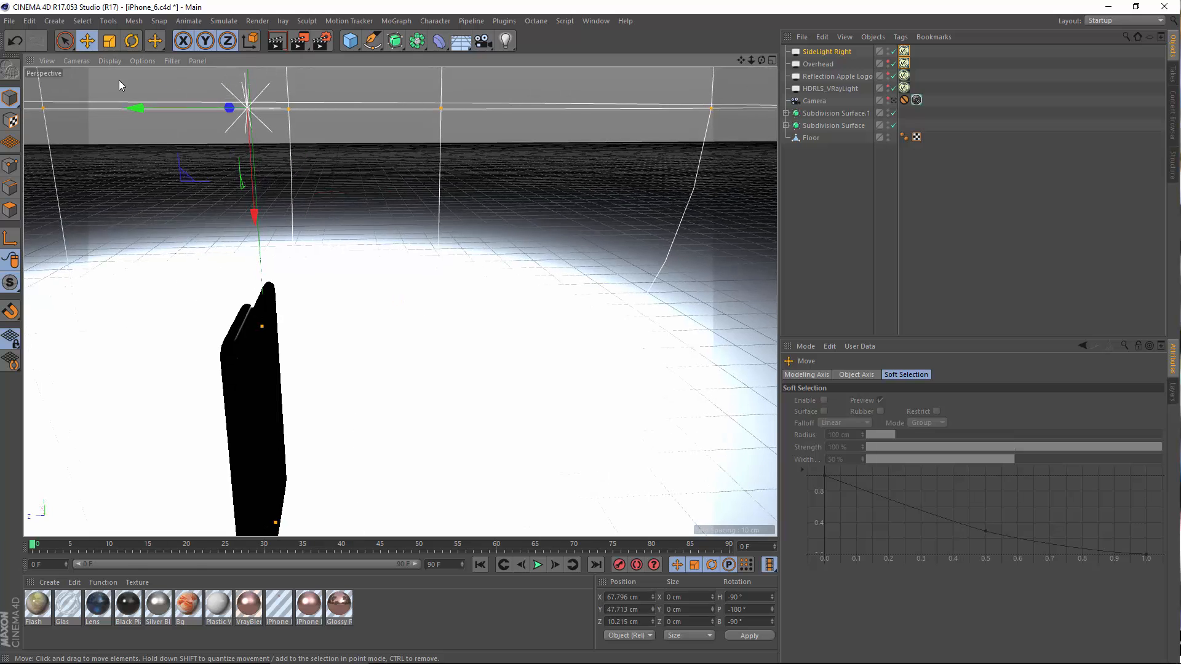
drag(154, 112, 103, 119)
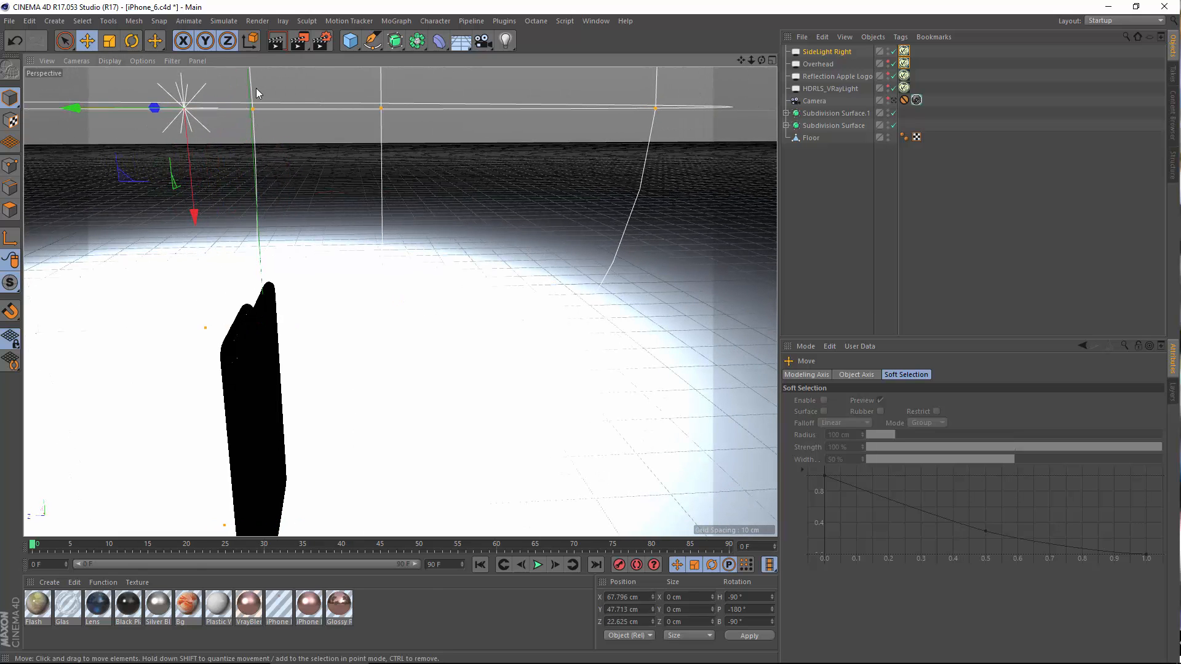
Disable Overhead, Reflection Apple Logo and HDRLS_VRayLight, and render the region around both phones through the camera.
click(893, 101)
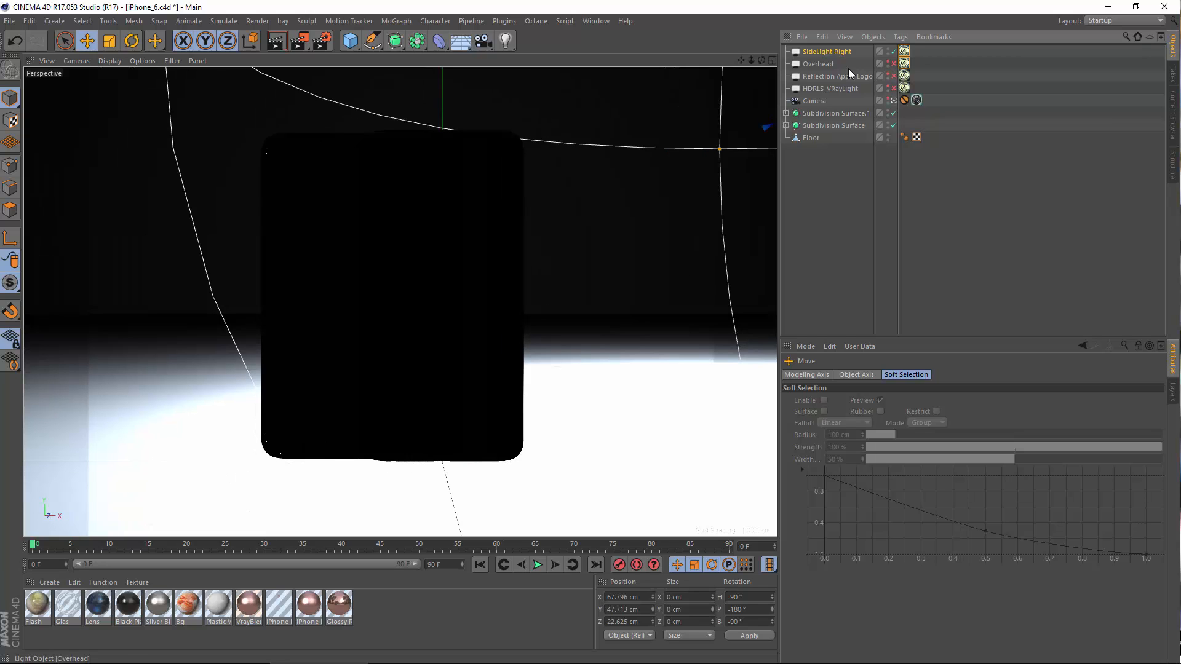
click(836, 53)
drag(303, 45, 339, 60)
drag(223, 101, 637, 499)
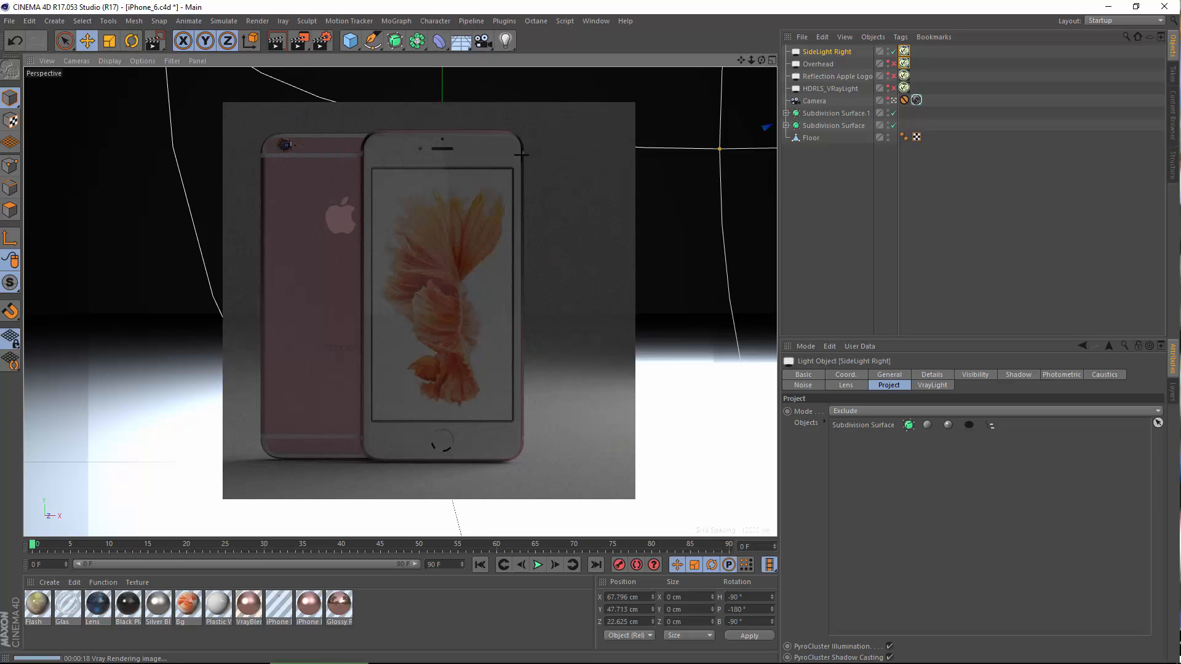
click(836, 202)
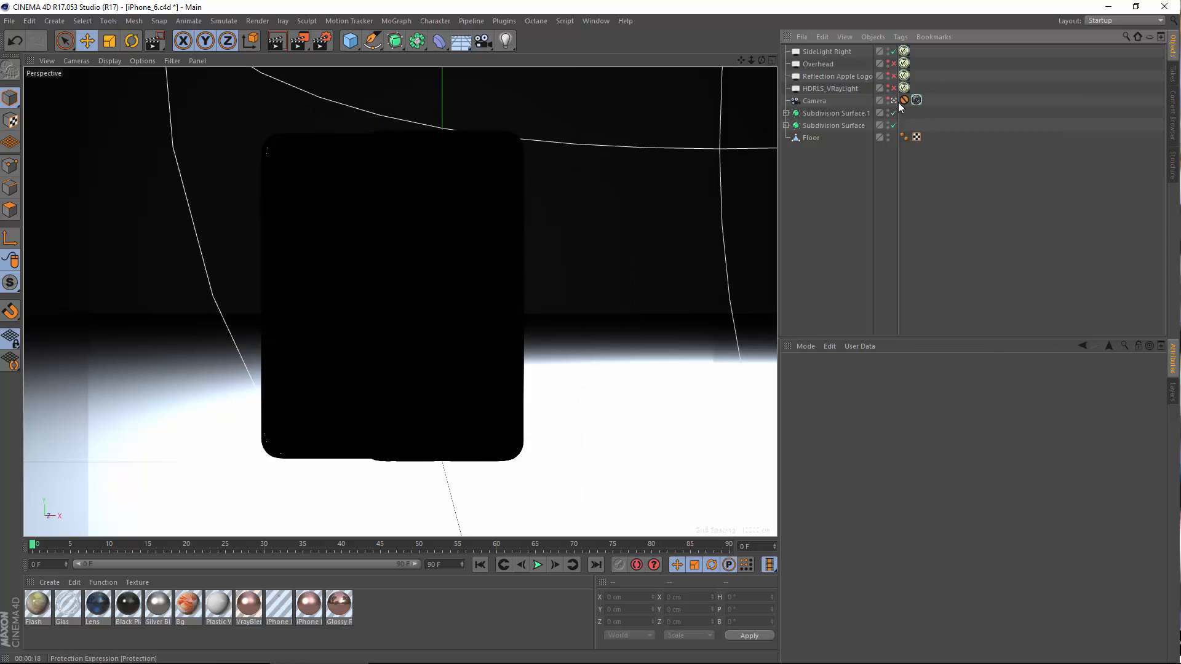
Move SideLight Right along the Z axis to about -7 cm, outside the camera view.
click(894, 100)
click(827, 52)
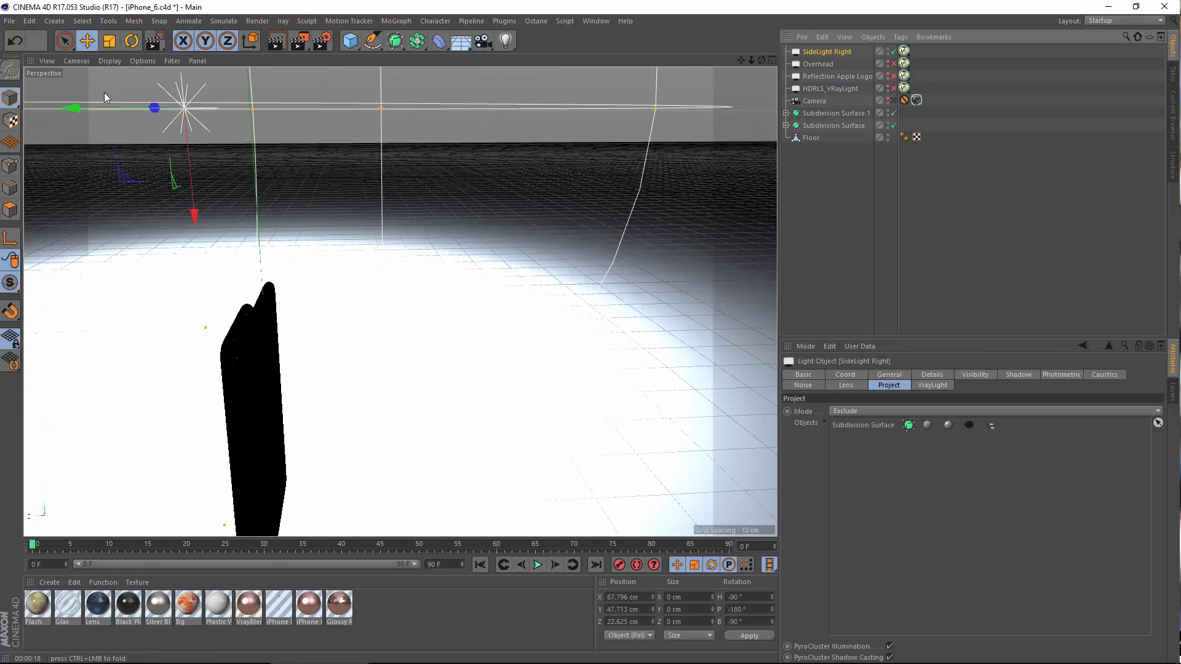
drag(96, 109, 255, 110)
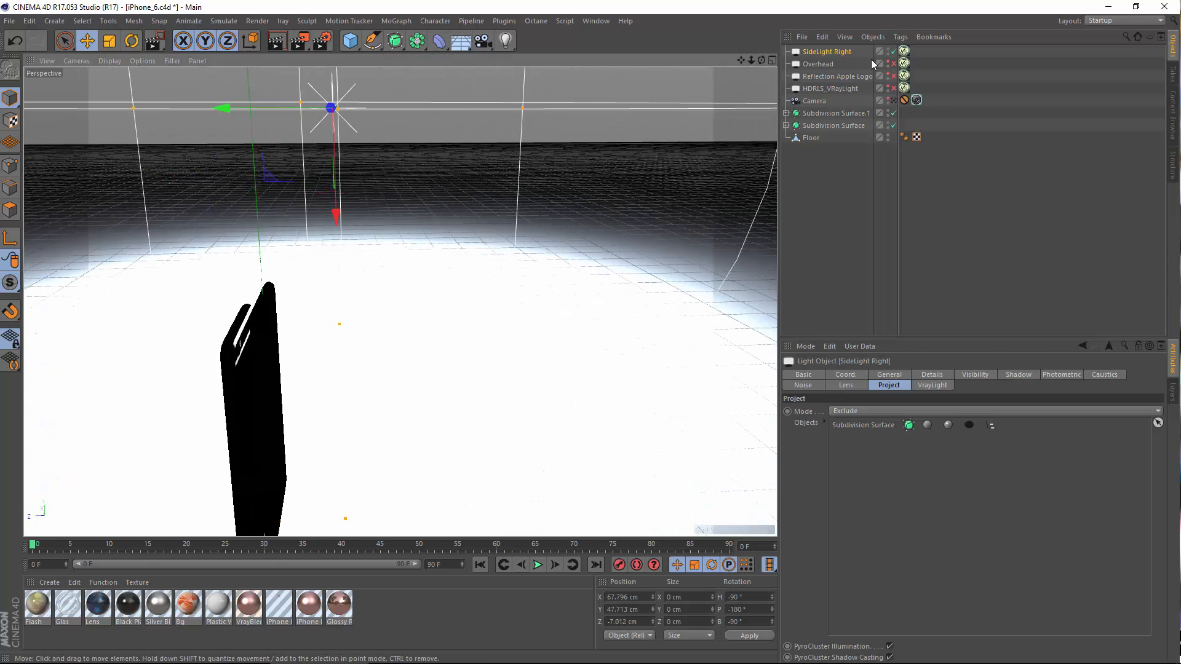
Render the region around both phones again through the camera to check the repositioned side light.
click(894, 101)
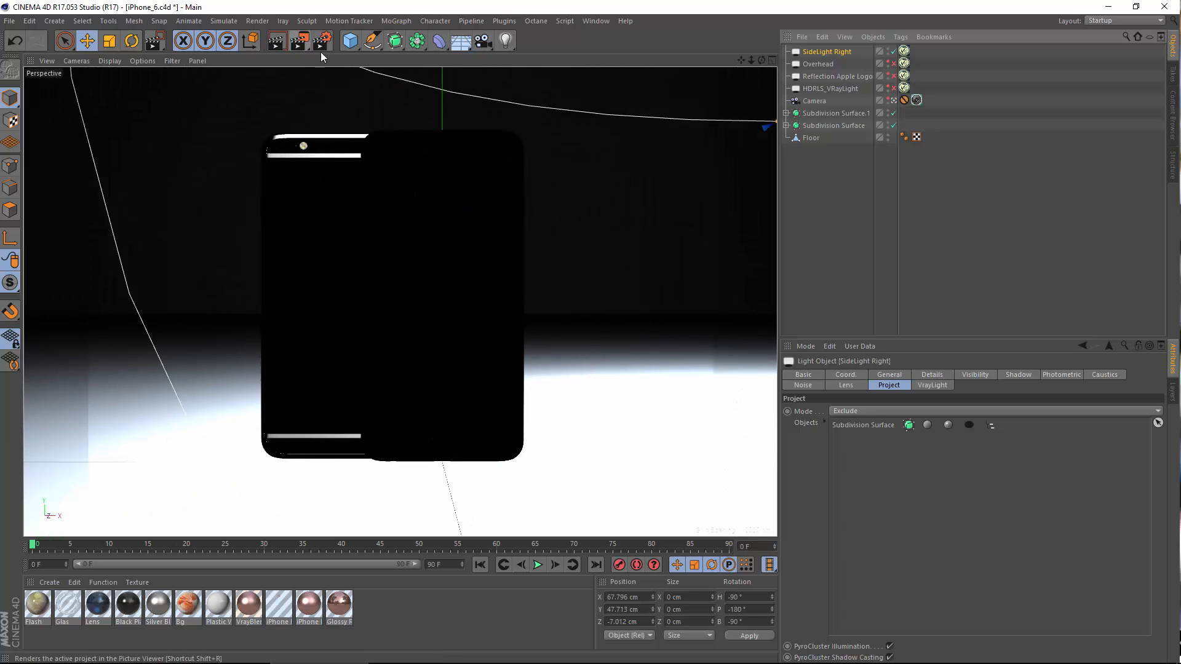
drag(307, 42, 332, 58)
drag(569, 105, 248, 494)
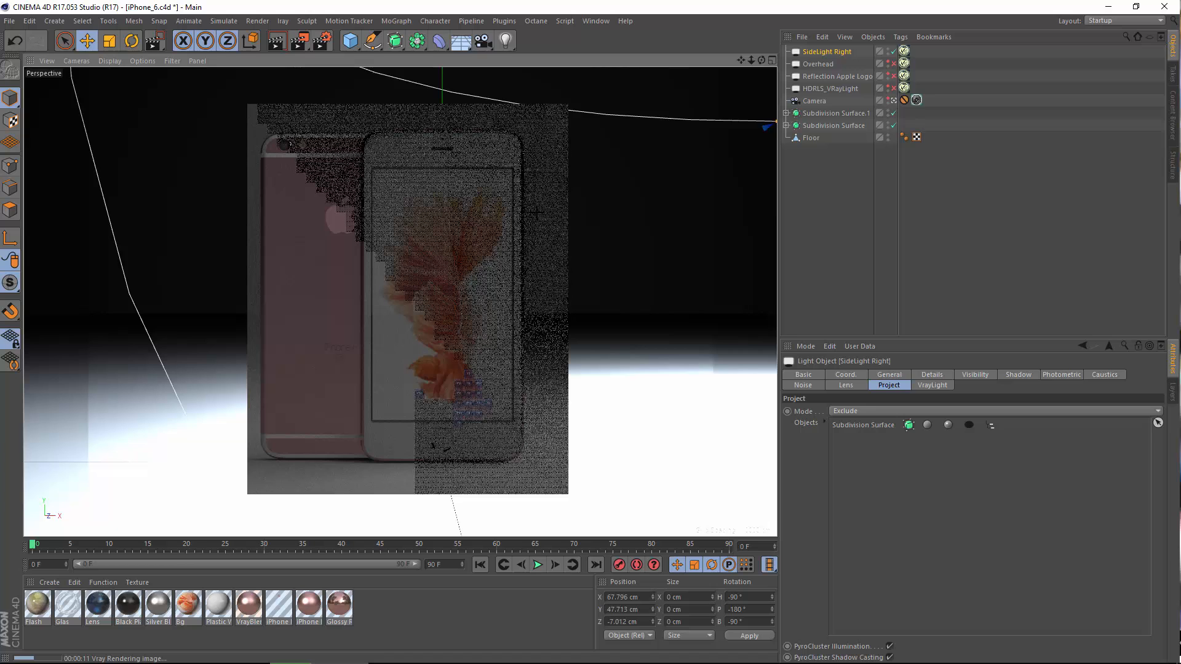
click(885, 211)
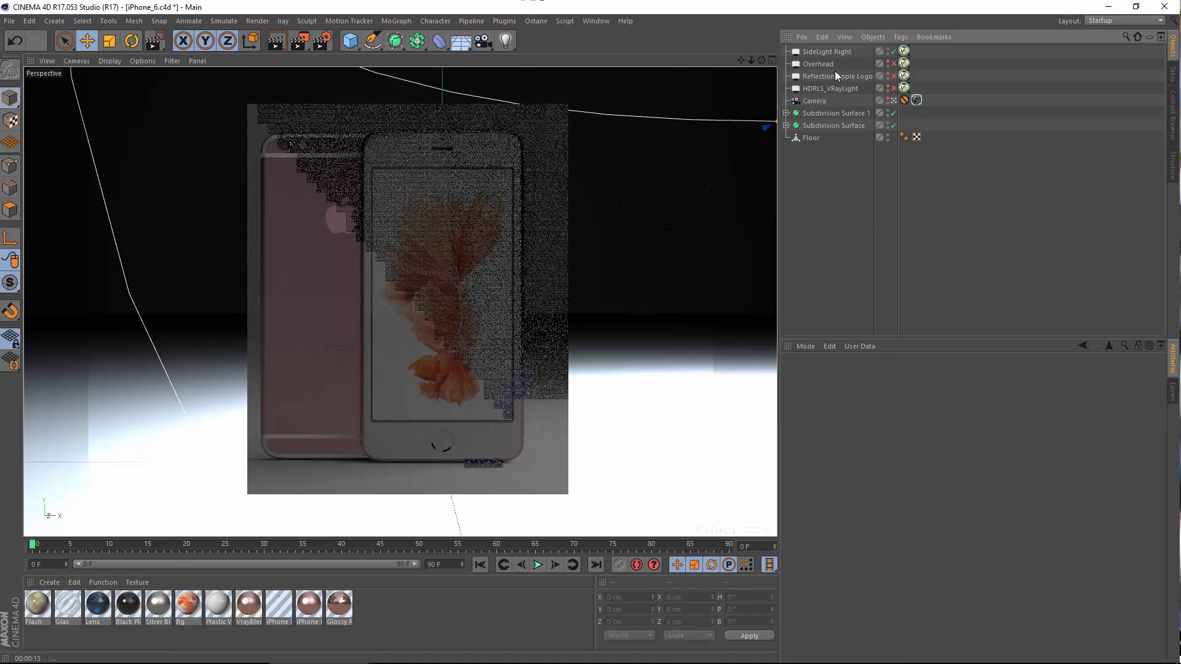
Leave the camera view and tilt SideLight Right toward the phones to a pitch of about -162.7°.
click(893, 101)
alt+drag(431, 246, 198, 354)
scroll(369, 364, down, 8)
alt+drag(400, 301, 265, 332)
alt+right_drag(353, 271, 397, 271)
click(131, 40)
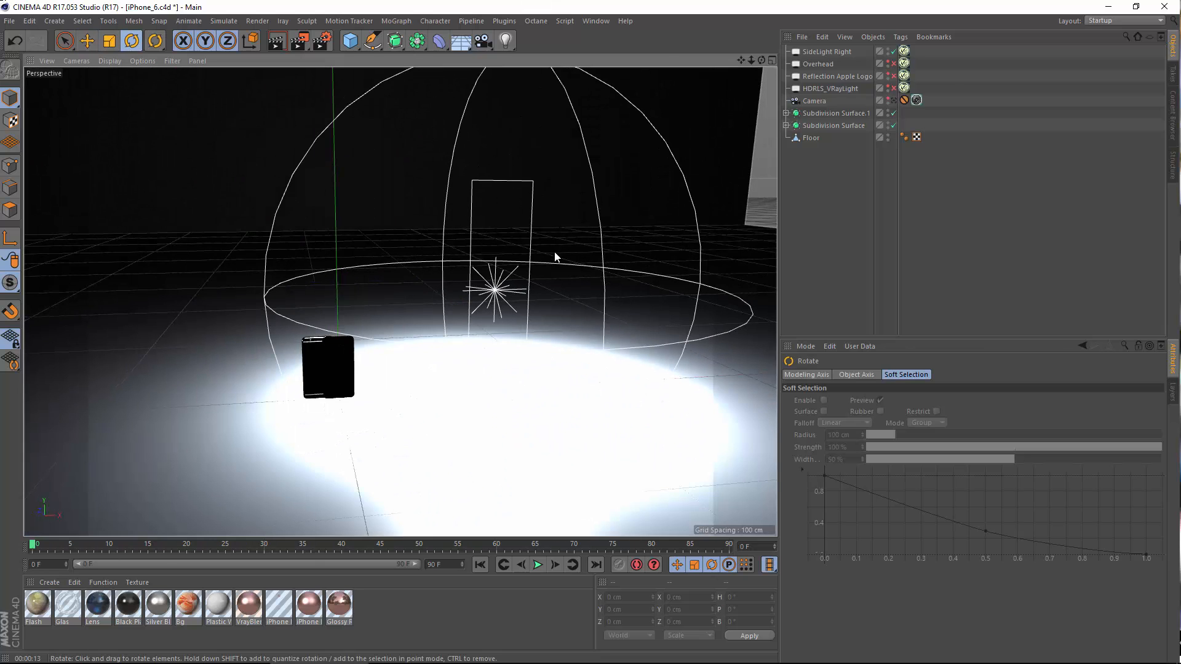
click(827, 52)
drag(459, 241, 401, 127)
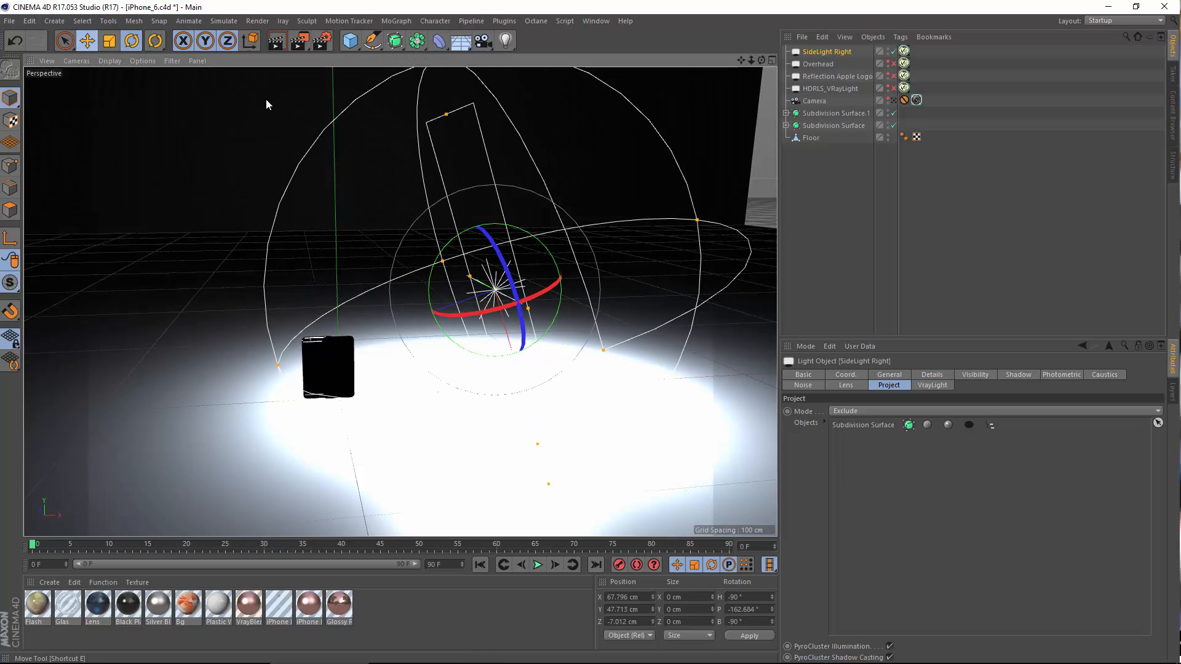
Move SideLight Right to about X 59.8, Y 73.4, Z -12.3 cm and widen its area rectangle to about 153 cm.
mouse_move(469, 276)
mouse_down()
mouse_move(454, 254)
mouse_move(482, 288)
mouse_up()
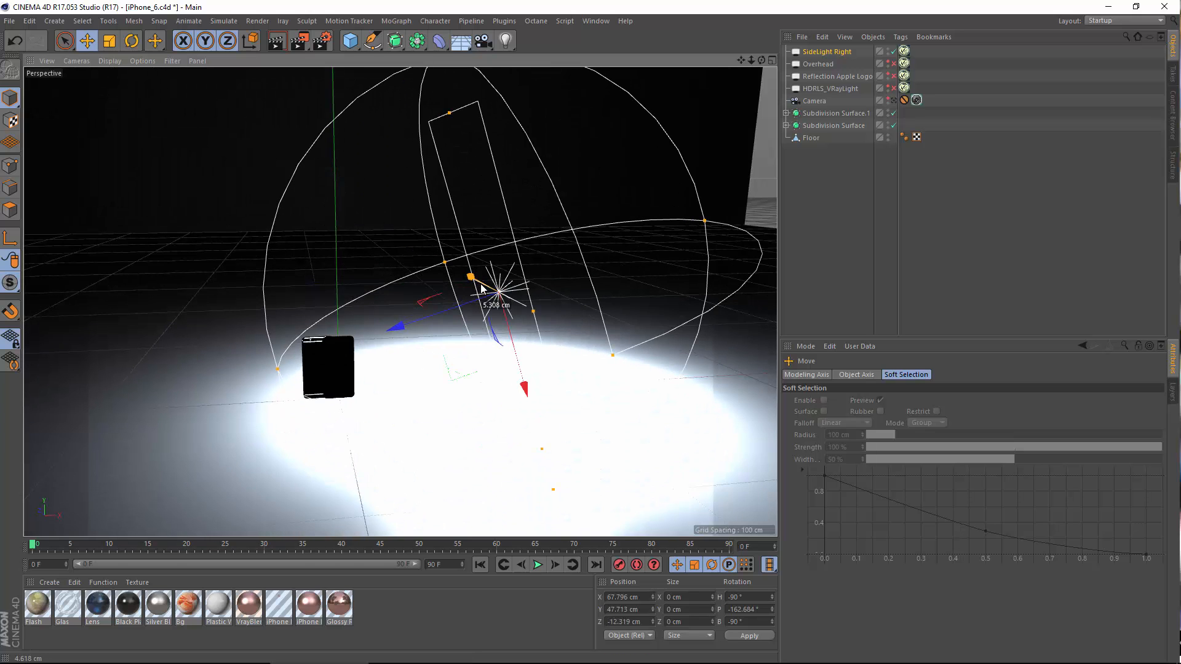
drag(520, 352, 506, 284)
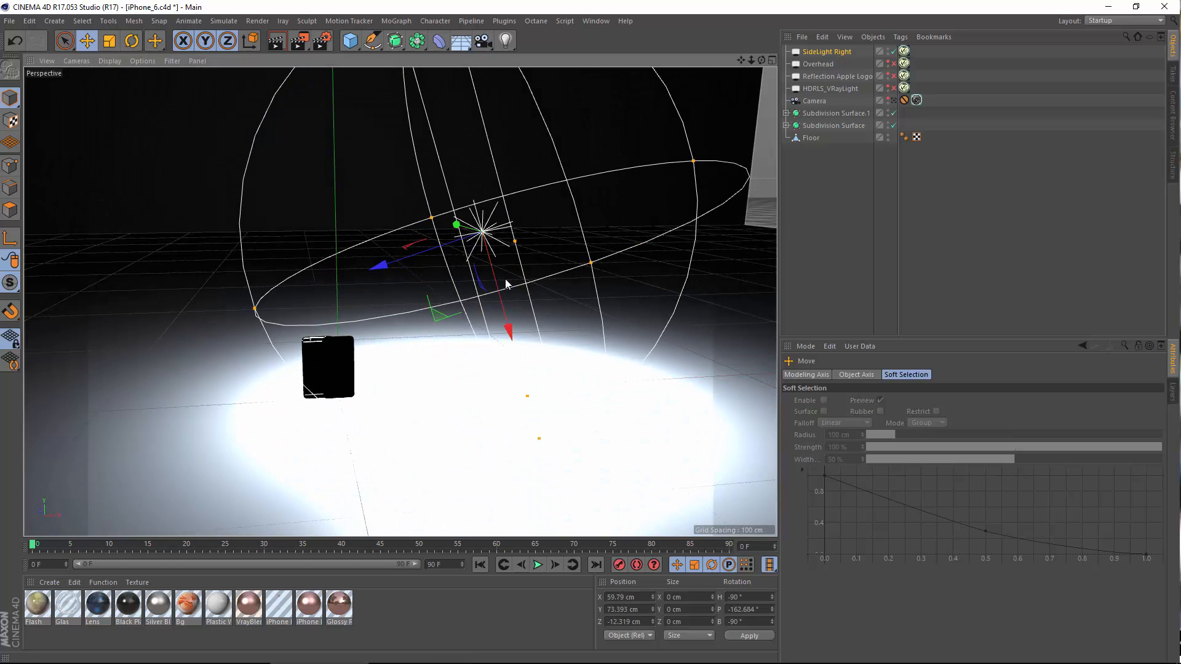
drag(516, 243, 640, 269)
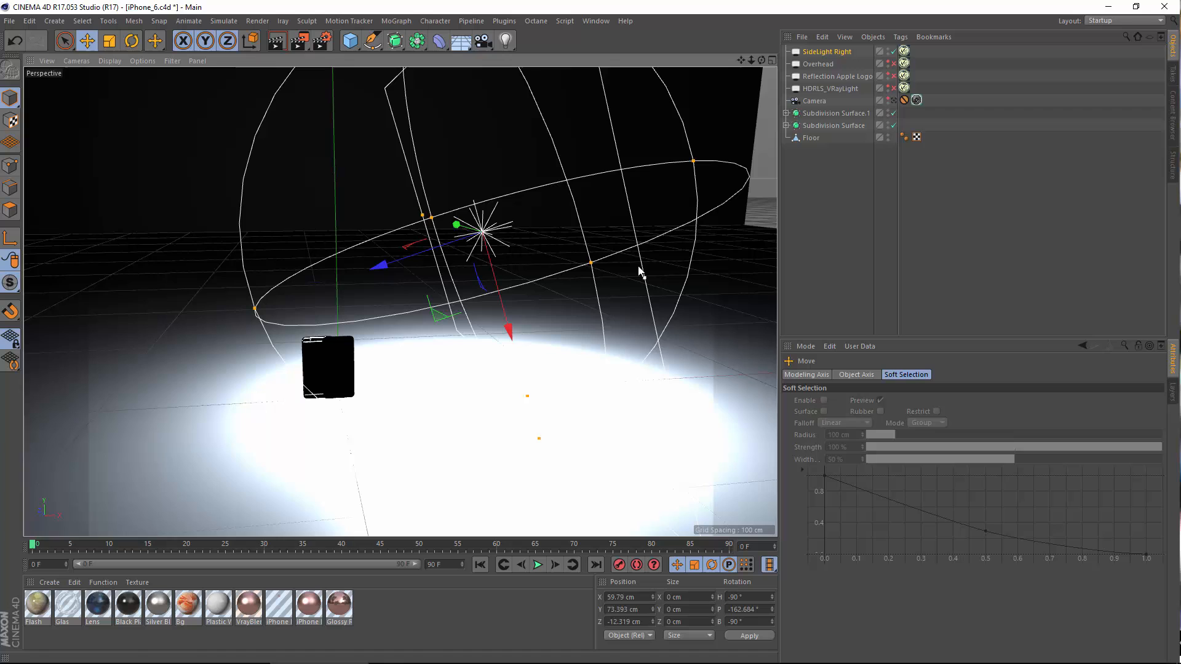
Look through the camera and render the region around both phones to test the raised, wider side light.
click(894, 101)
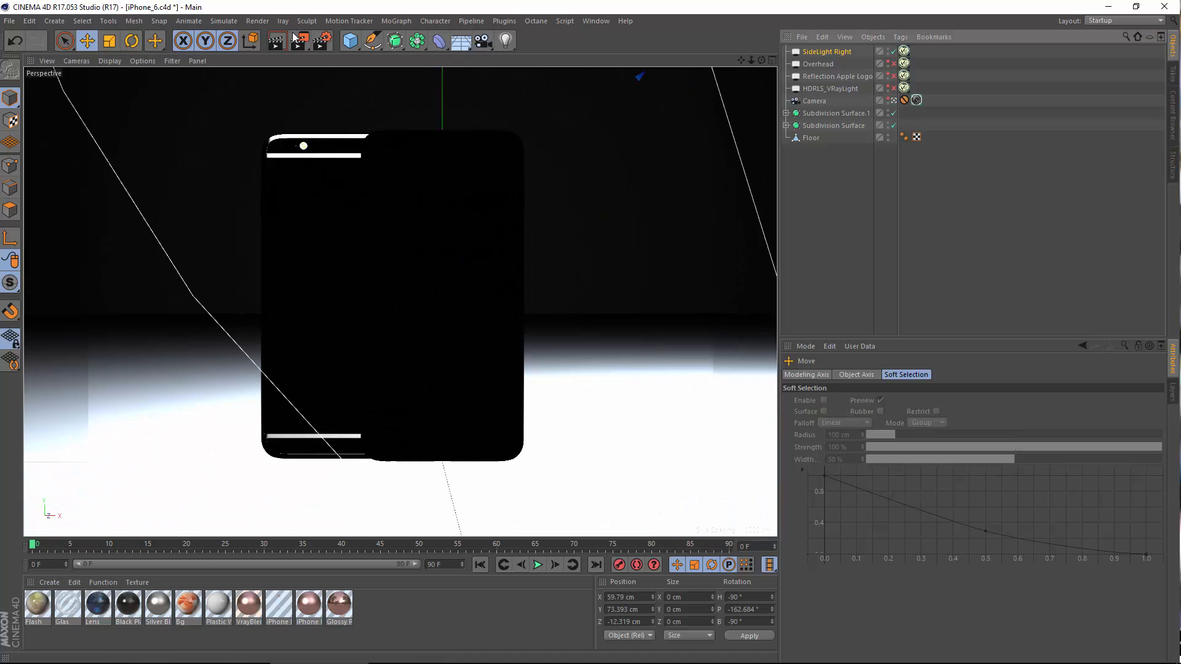
drag(298, 39, 337, 58)
drag(587, 97, 228, 516)
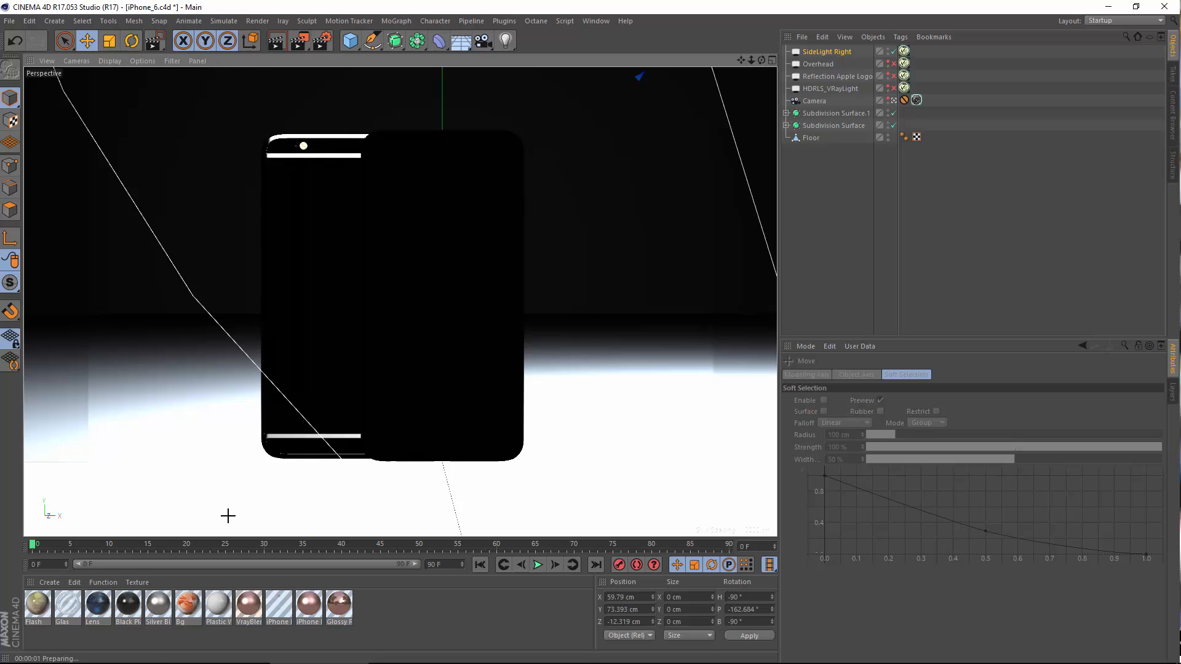
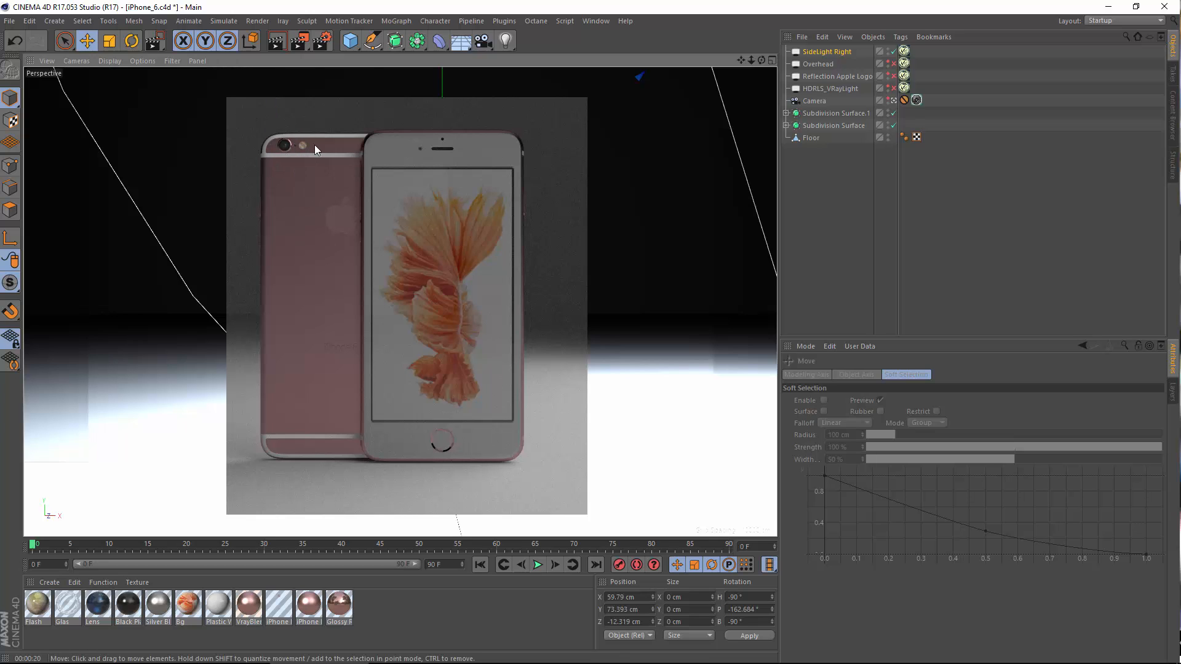
Enable Overhead, Reflection Apple Logo and HDRLS_VRayLight, and render the region around both phones with all lights.
click(894, 76)
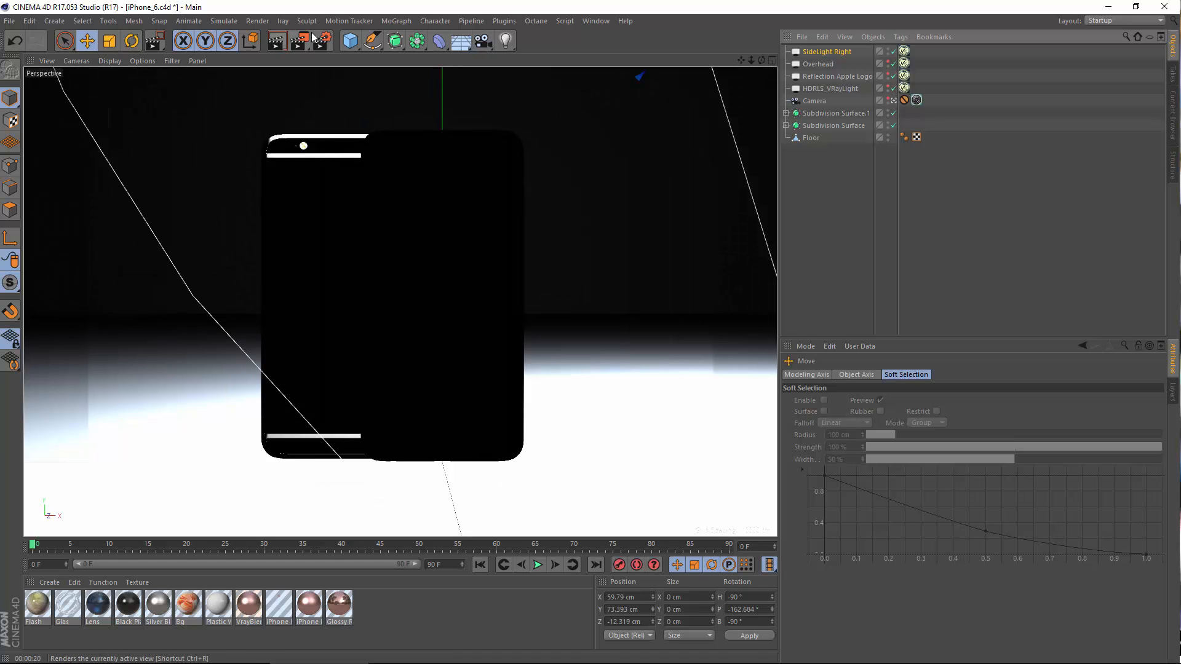
drag(306, 41, 345, 59)
drag(214, 93, 614, 506)
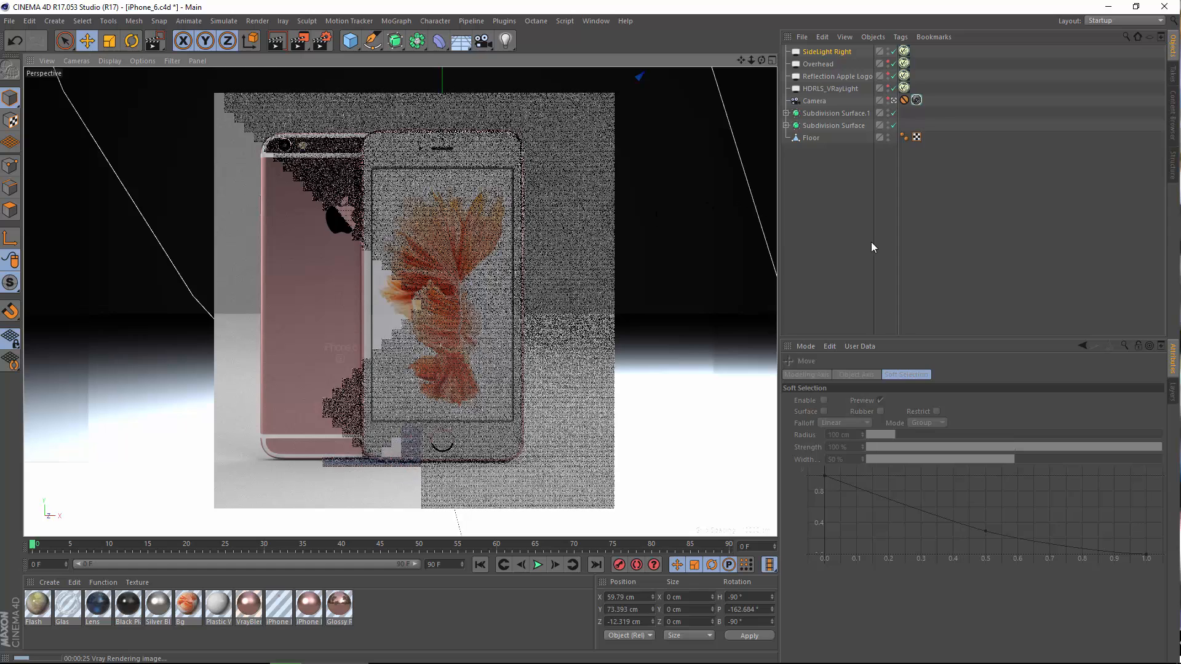
Disable Overhead, Reflection Apple Logo and HDRLS_VRayLight, leave the camera view, and duplicate SideLight Right.
click(858, 67)
drag(893, 64, 893, 79)
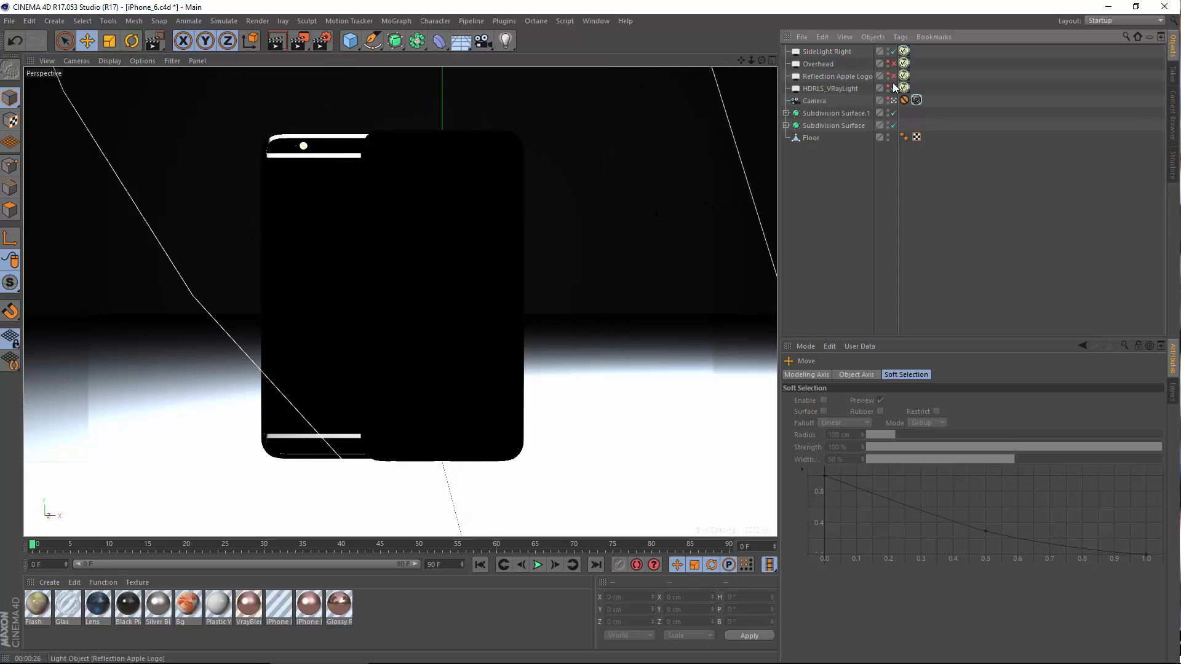
click(892, 99)
click(826, 52)
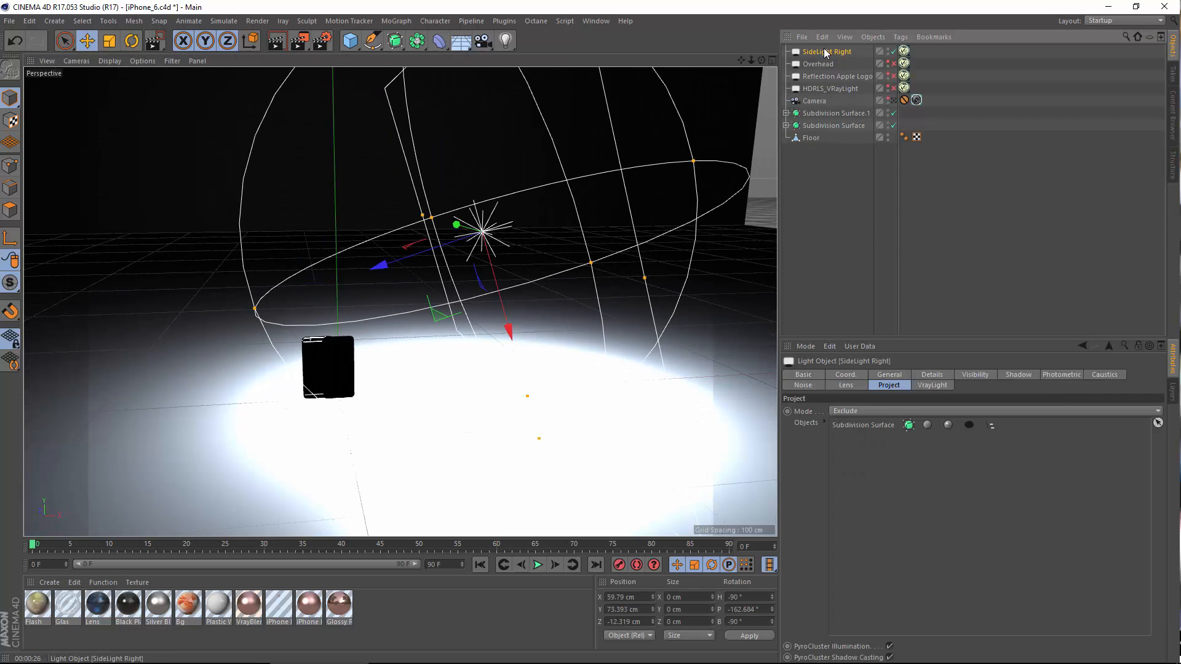
ctrl+drag(831, 52, 829, 50)
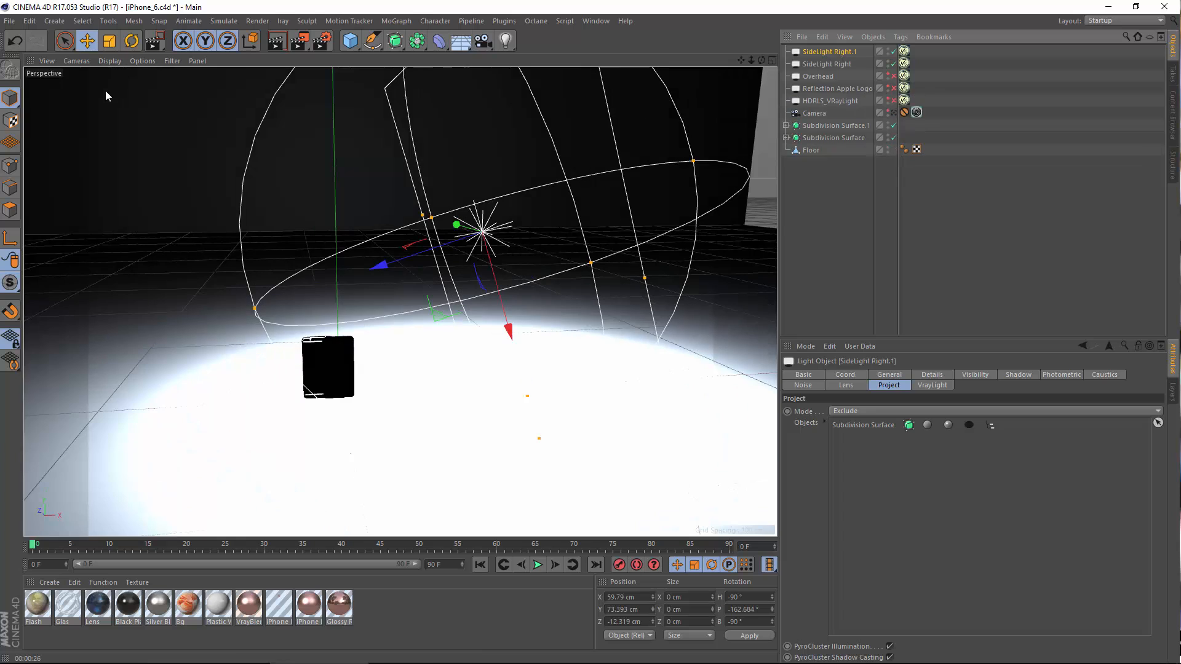
Rotate the duplicated side light to a pitch of about -178.4° and move it across the phones to about X -118.4, Y 68.6 cm.
click(132, 40)
drag(430, 197, 439, 174)
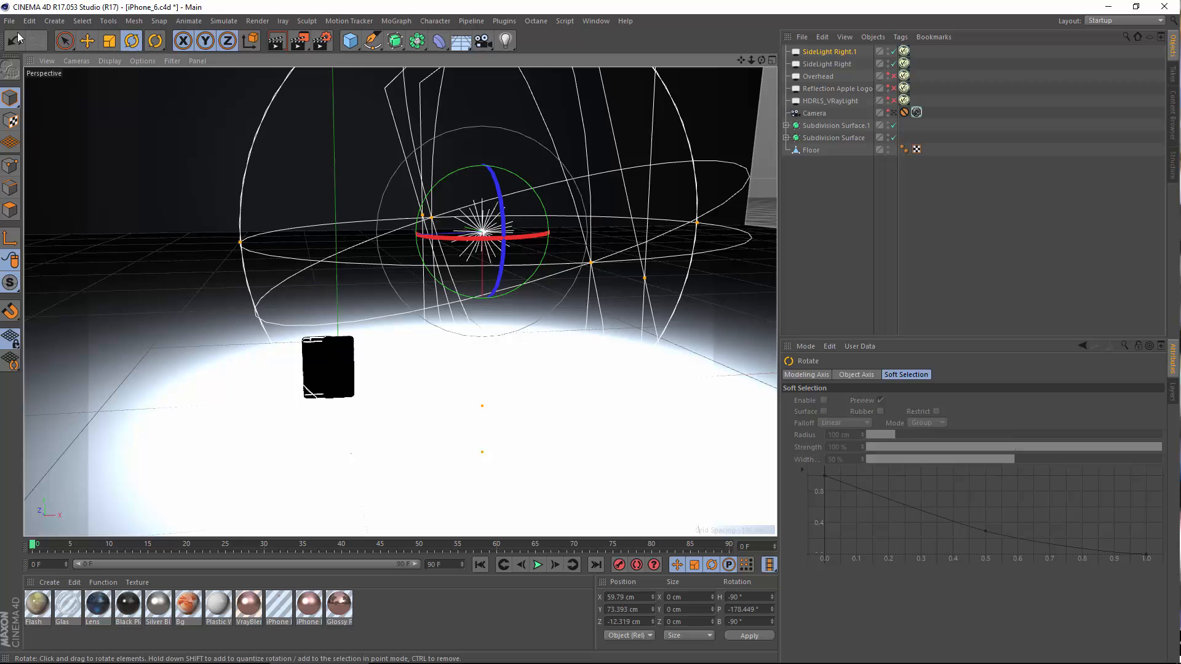
click(87, 41)
alt+middle_drag(526, 270, 693, 314)
drag(527, 275, 73, 165)
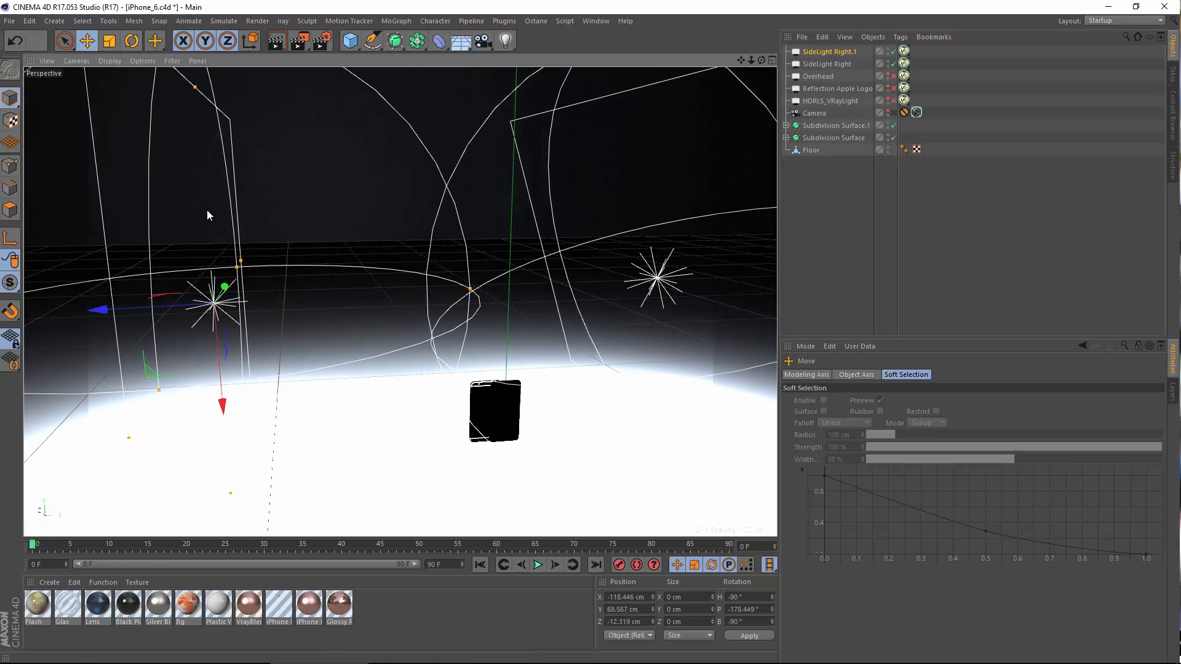
Turn the duplicated side light toward the phones at heading -270°, pitch about -164.8°, and move it to about X -77.3, Y 76.1 cm.
key(r)
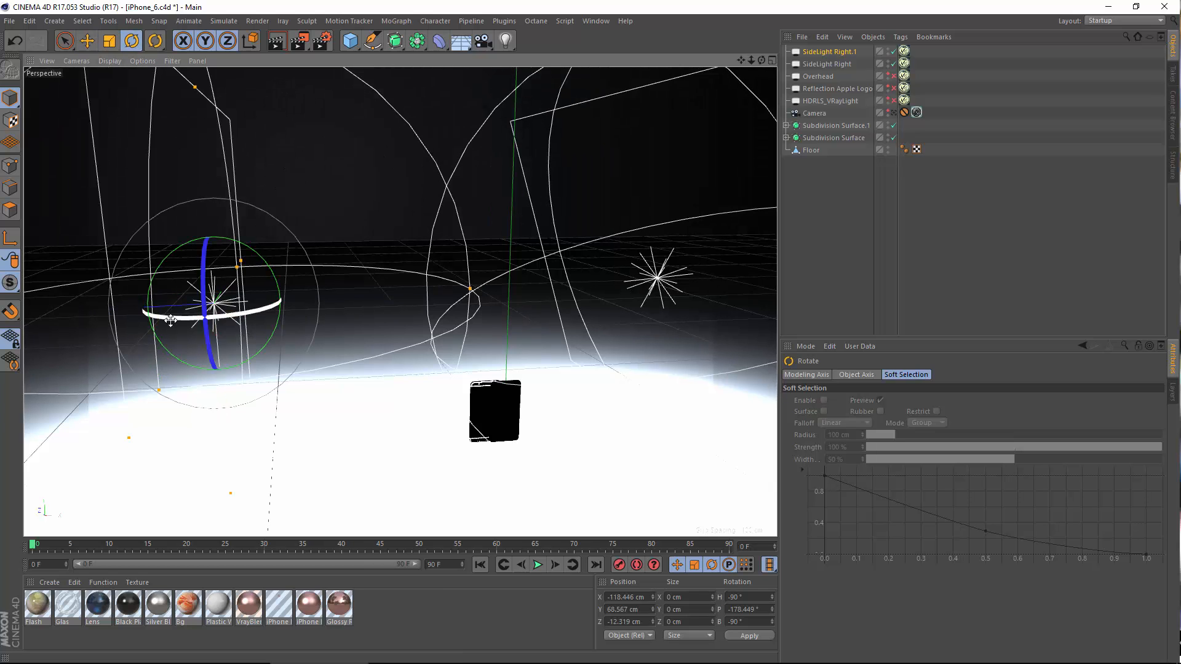
drag(171, 320, 31, 322)
scroll(448, 245, down, 5)
alt+drag(346, 287, 327, 246)
alt+drag(373, 276, 431, 281)
click(87, 40)
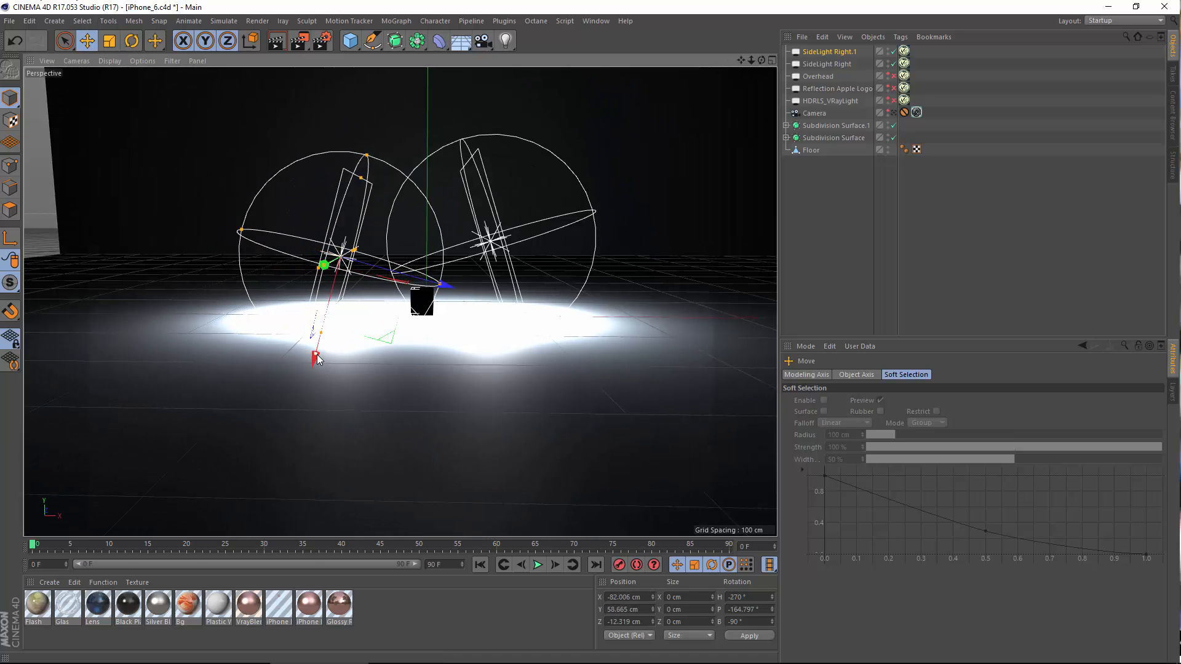
drag(316, 353, 312, 342)
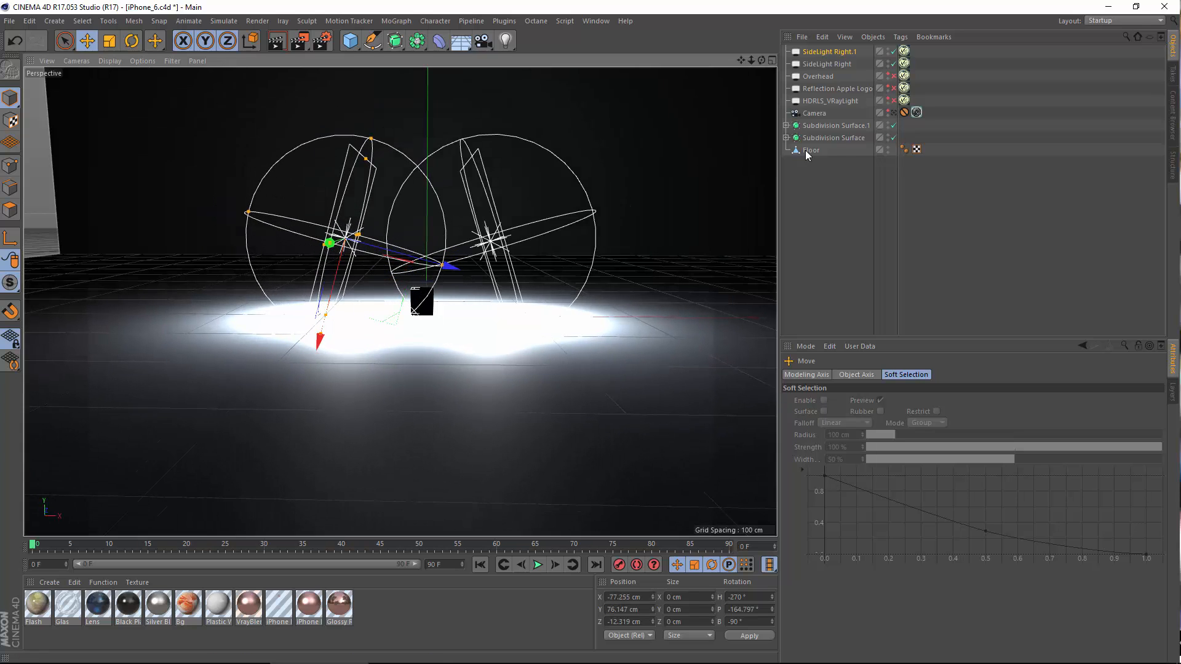
Look through the camera, disable SideLight Right, and render a region over the rear phone lit only by the duplicated light.
click(892, 115)
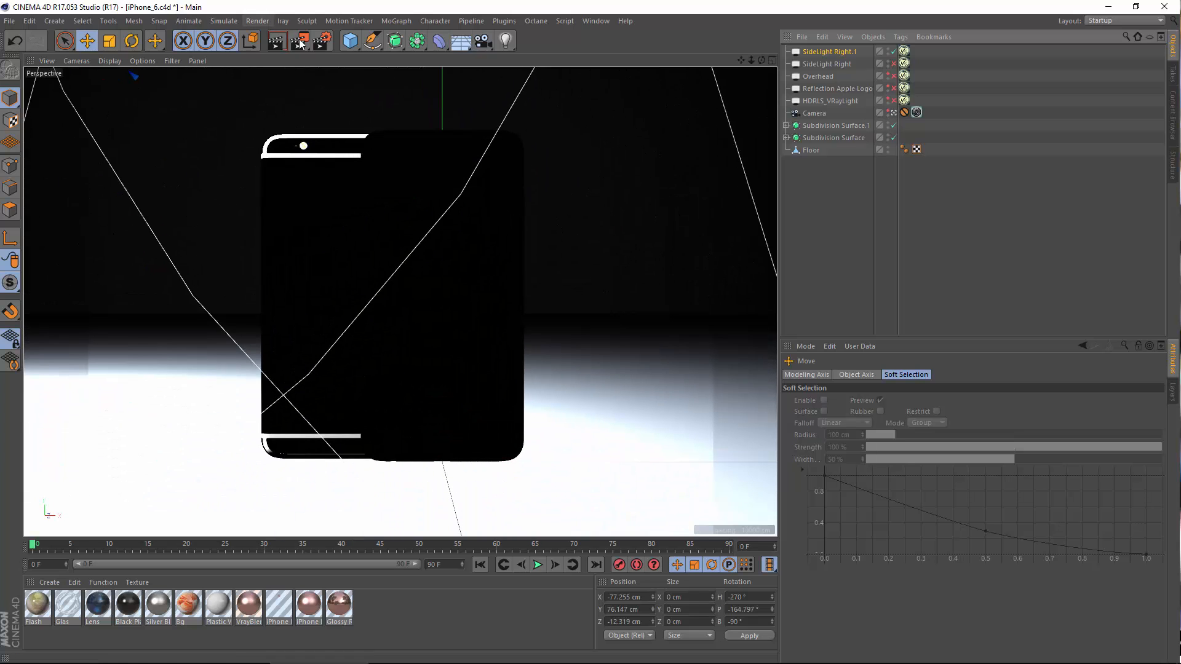
drag(300, 43, 352, 51)
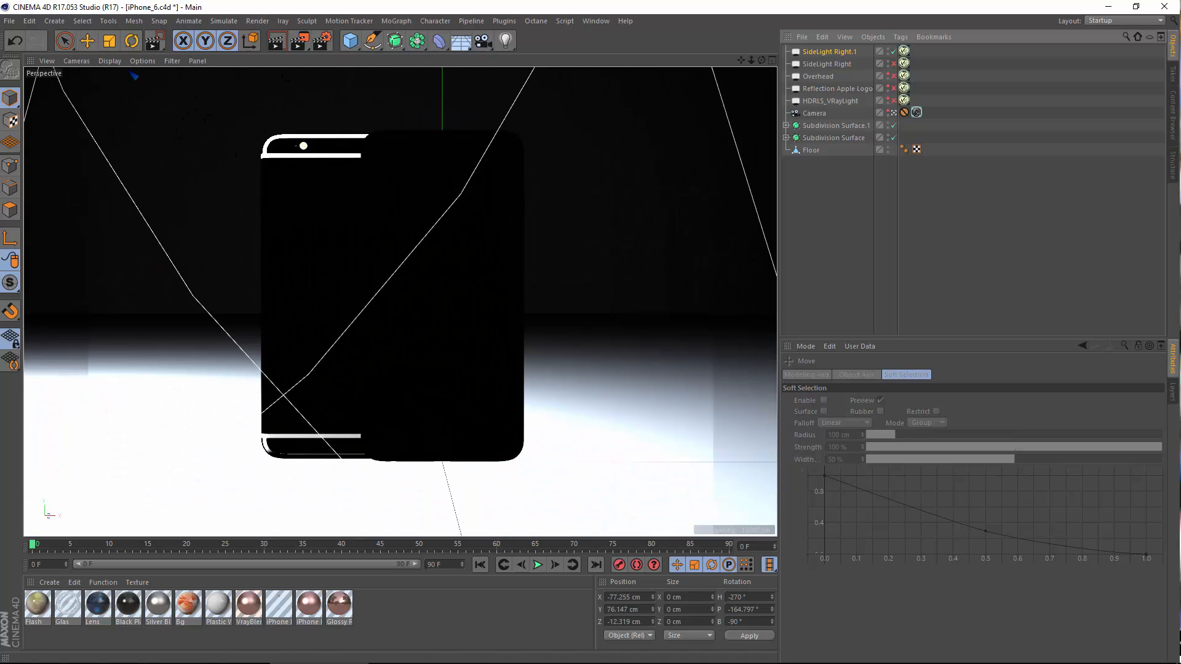
drag(194, 102, 420, 515)
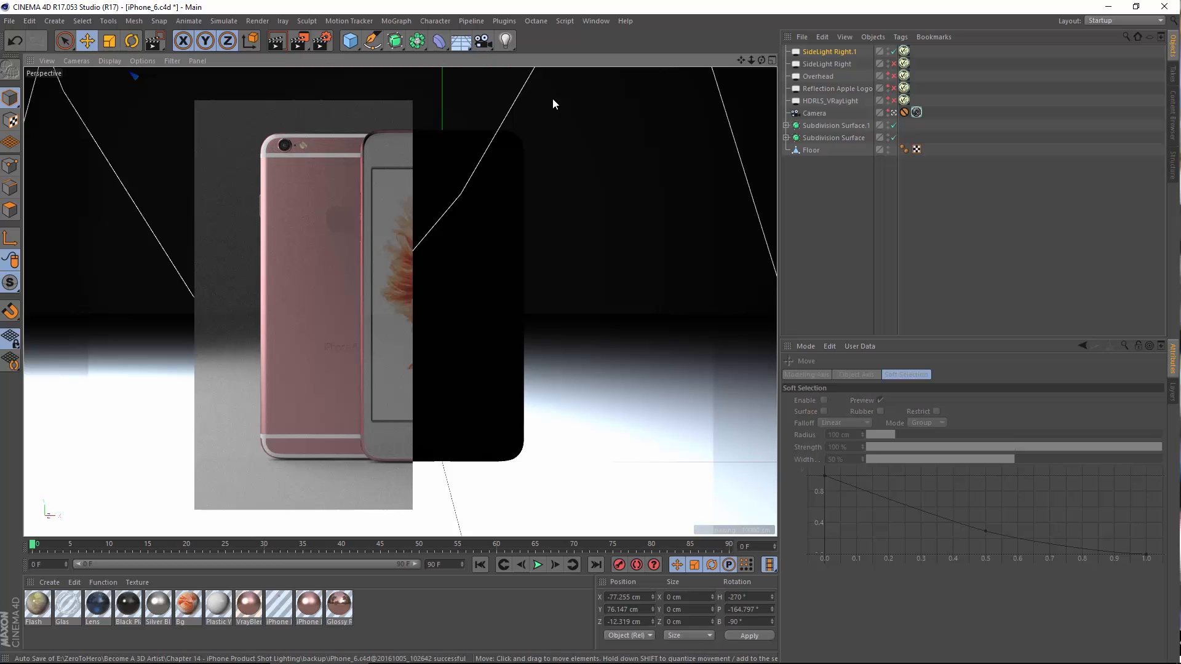
Rename the duplicated light SideLight Right.1 as SideLight Left.
click(825, 233)
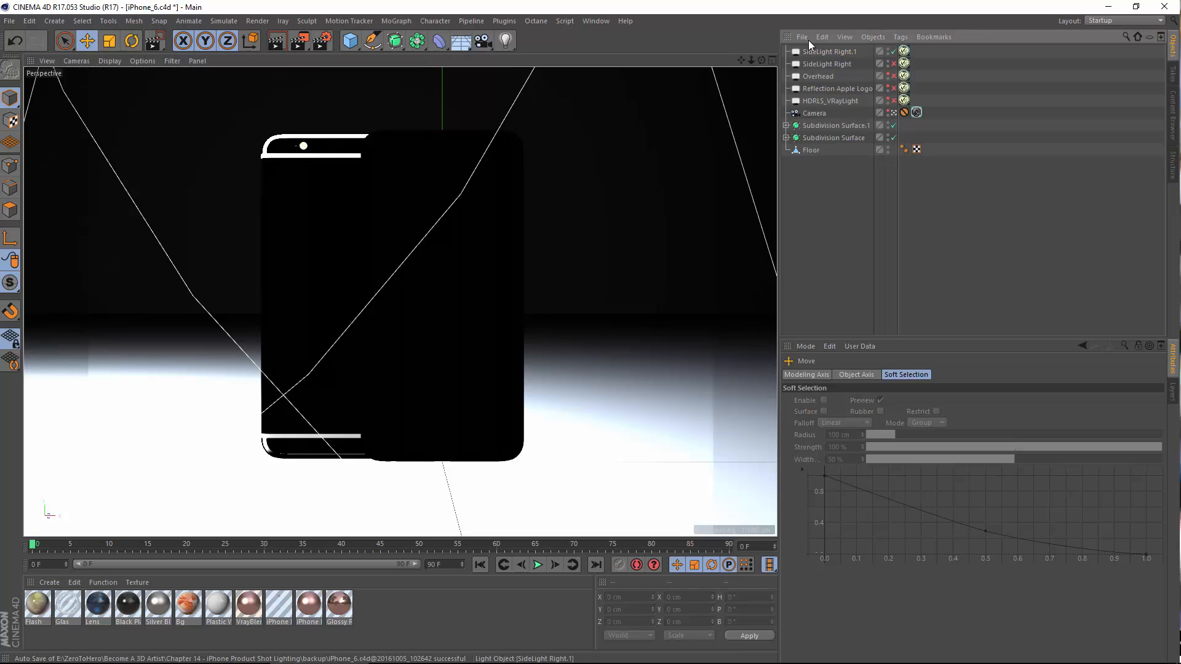
double_click(831, 52)
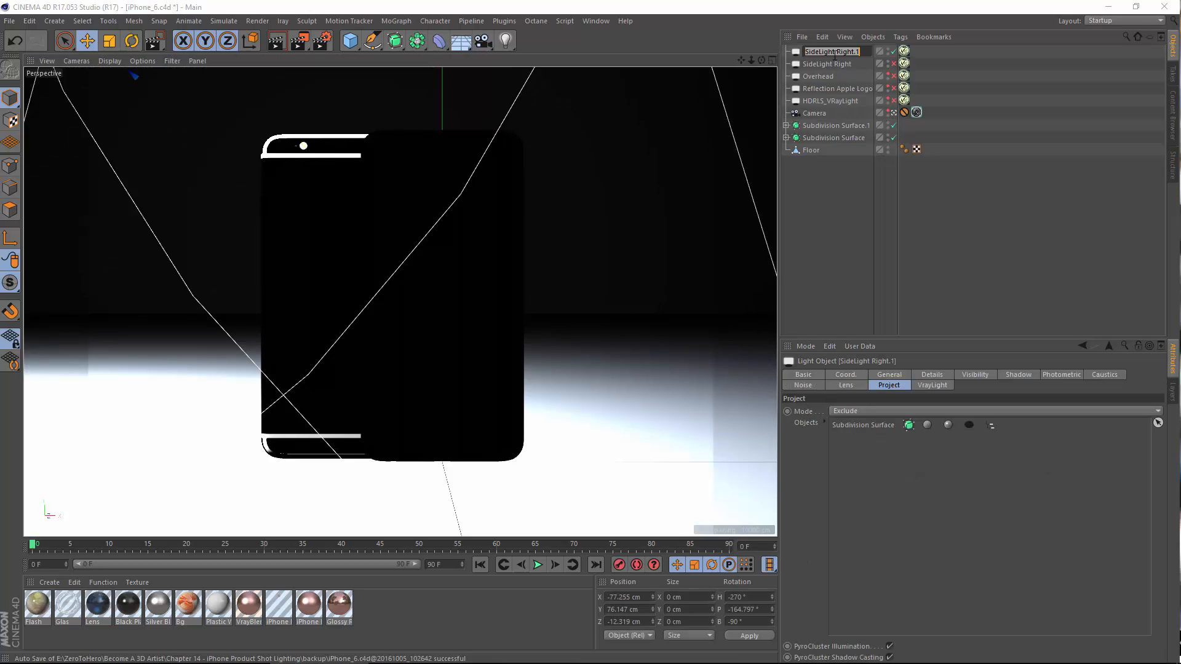
key(End)
key(BackSpace)
key(BackSpace)
key(BackSpace)
key(BackSpace)
key(BackSpace)
key(BackSpace)
key(BackSpace)
text(Lef)
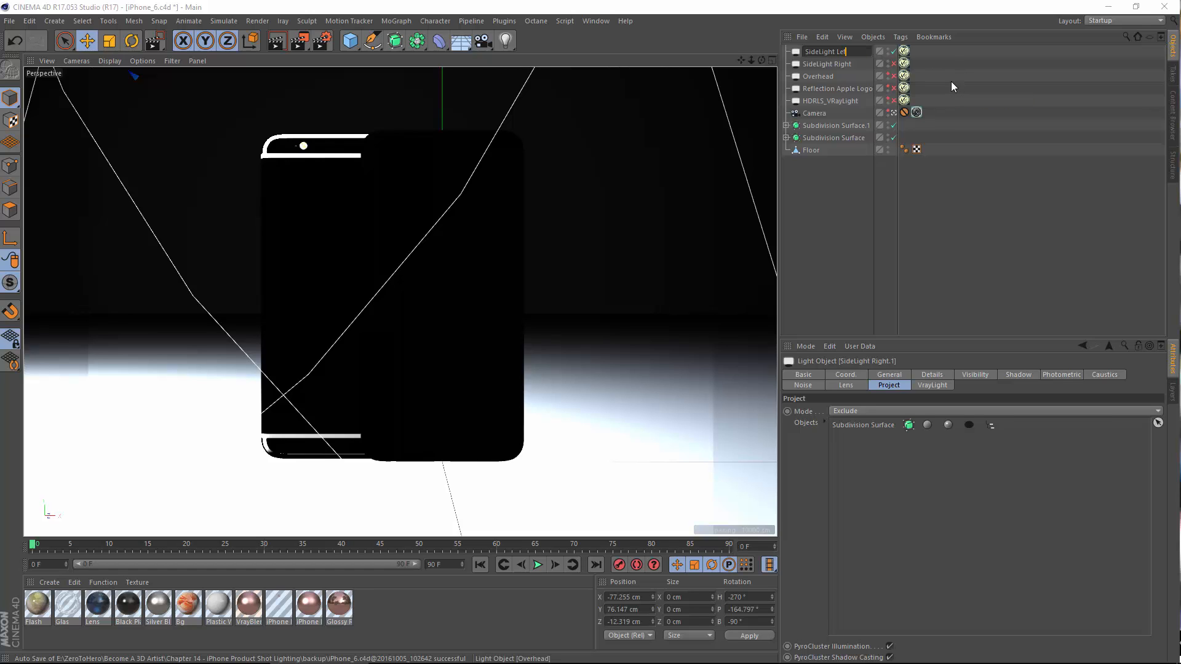
text(t)
key(Return)
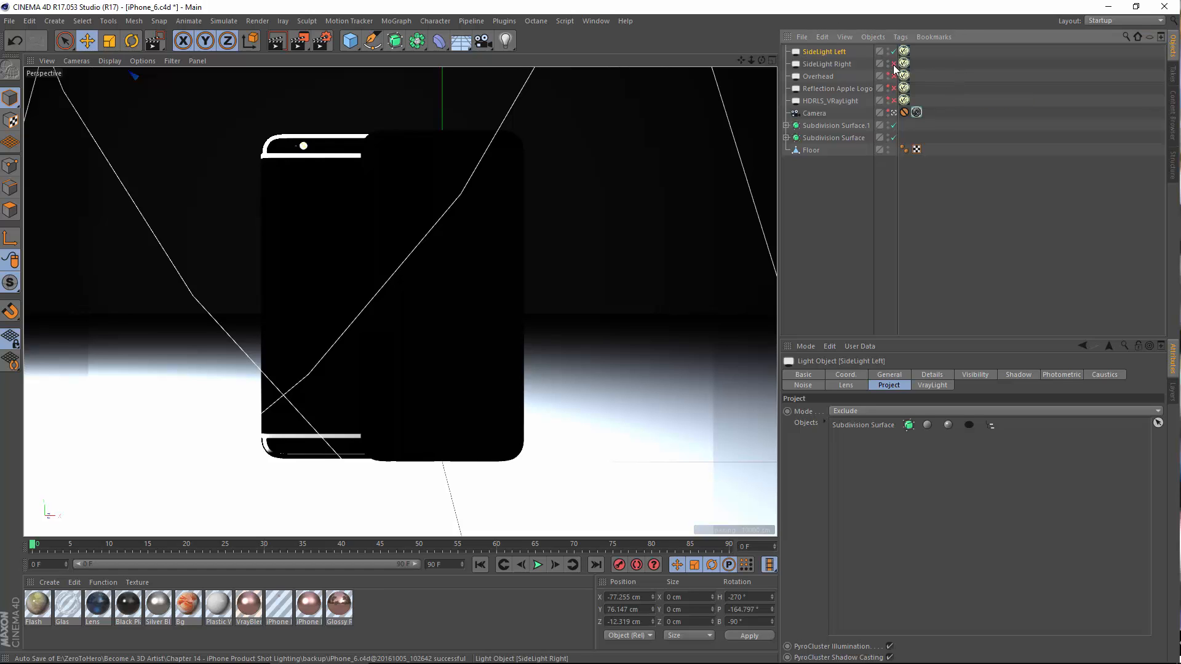
Enable SideLight Right, Overhead, Reflection Apple Logo and HDRLS_VRayLight, and render the region around both phones.
drag(894, 65, 894, 101)
drag(292, 44, 335, 55)
drag(211, 79, 580, 515)
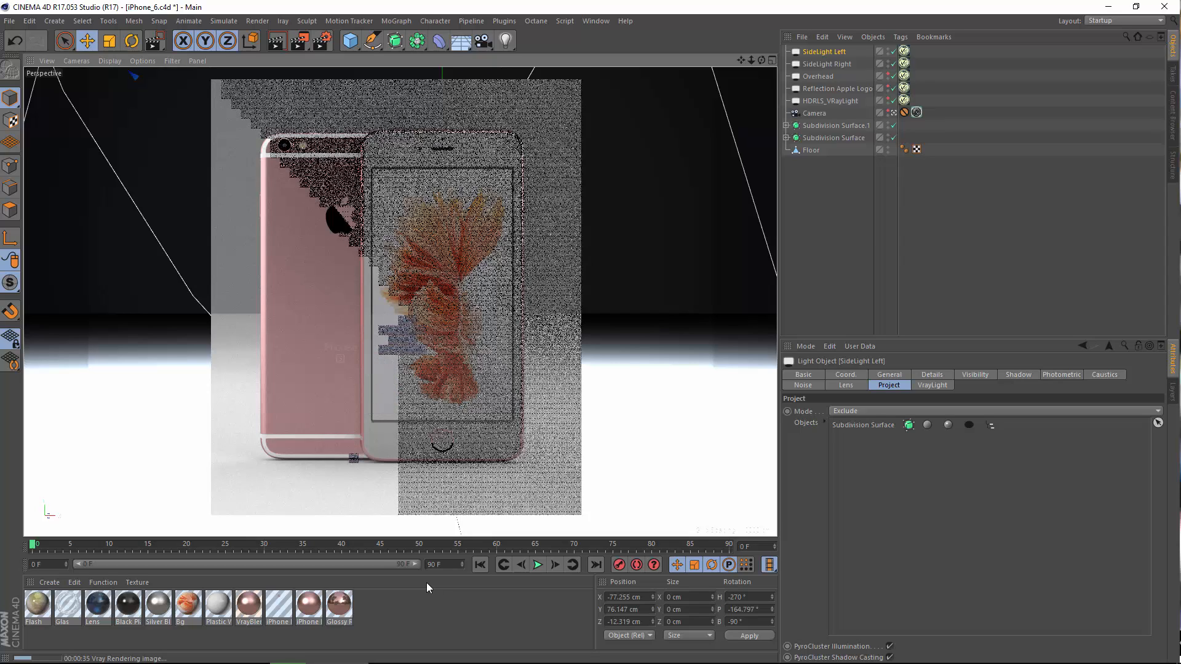
Make the area lights of SideLight Right and SideLight Left invisible, and render the region around both phones.
click(903, 63)
click(870, 375)
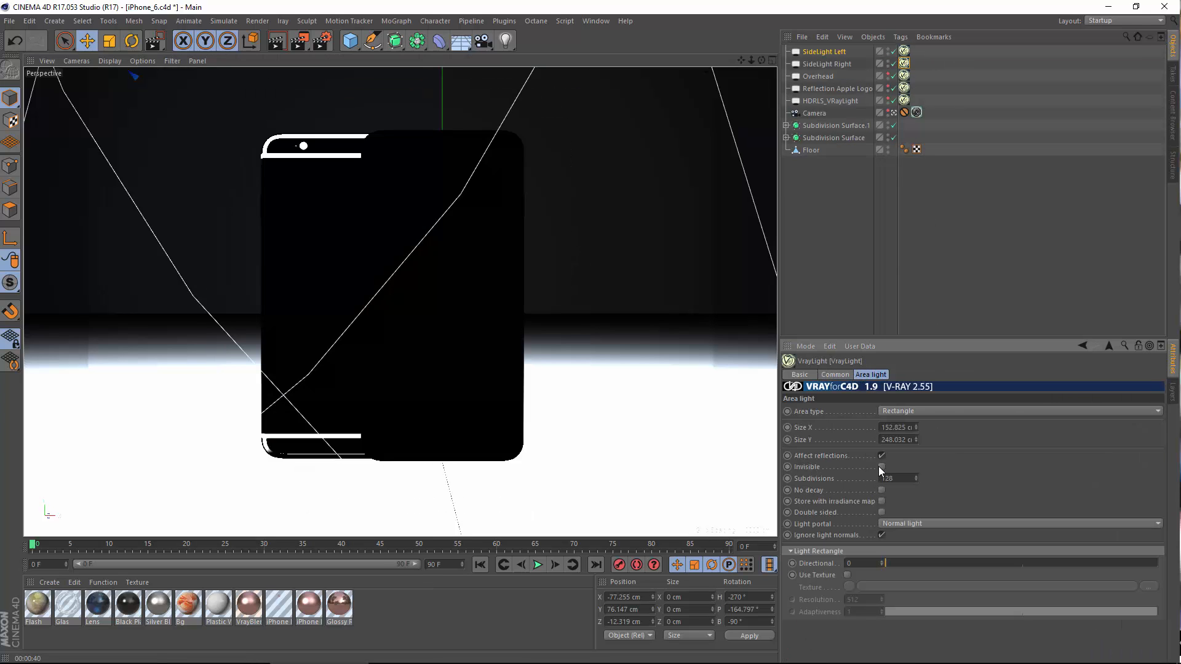
click(904, 51)
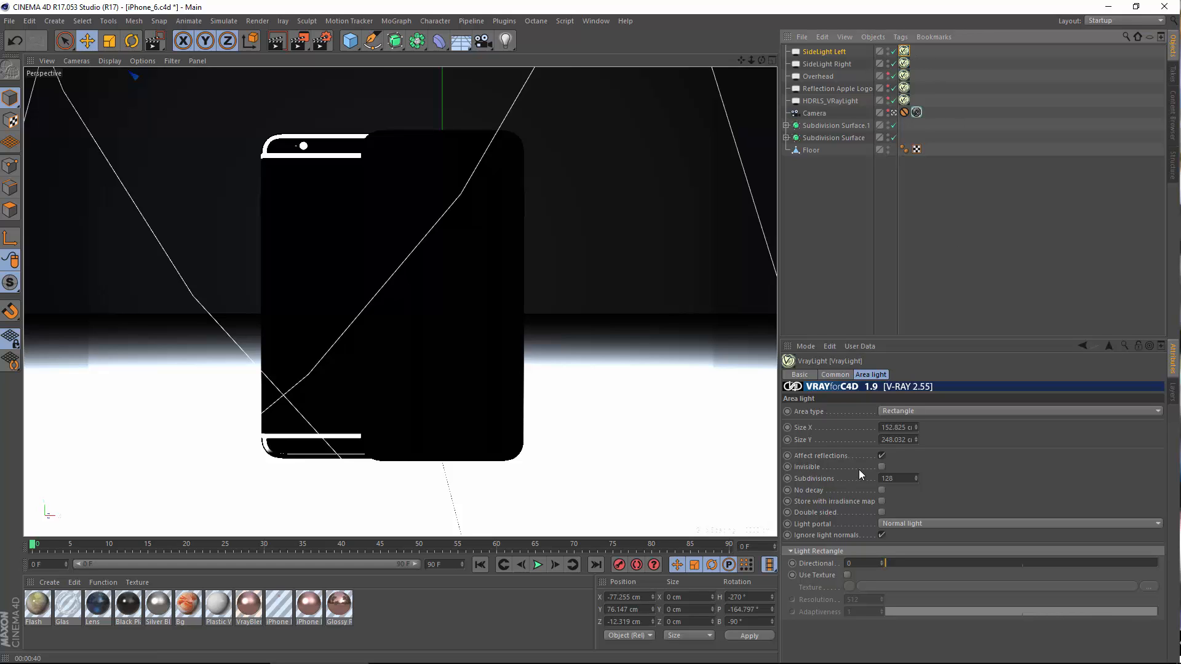
click(881, 467)
drag(299, 43, 338, 56)
drag(211, 91, 525, 394)
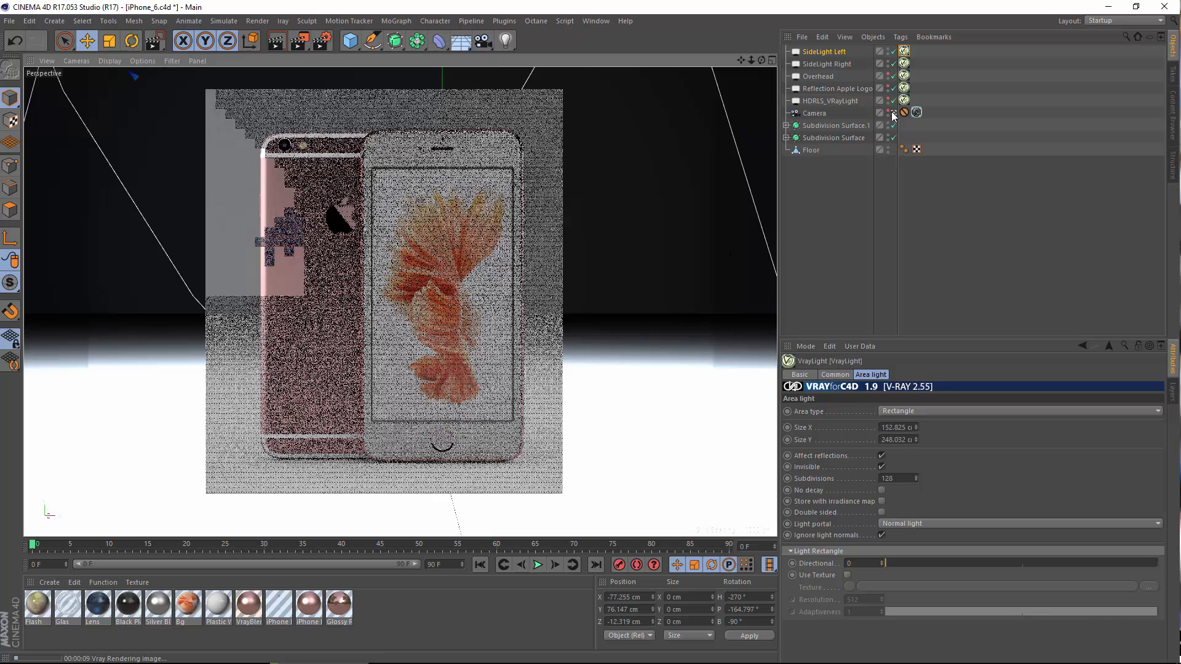
Check the Intensity in the common settings of SideLight Left's VrayLight tag.
click(904, 49)
click(904, 51)
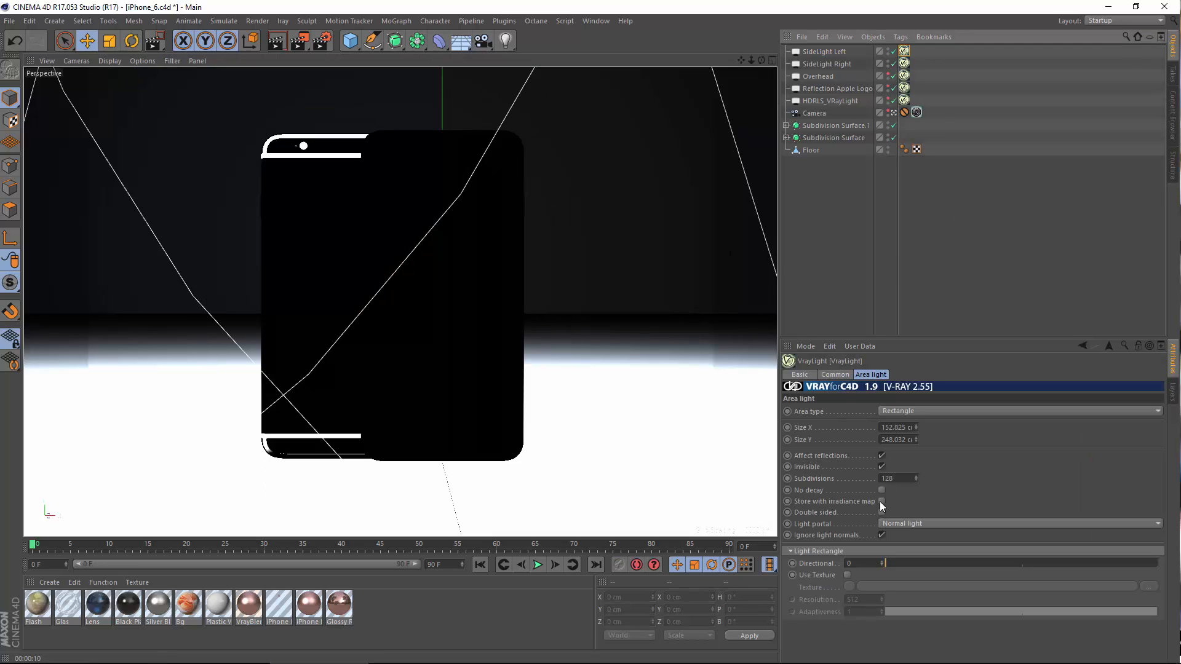
click(834, 375)
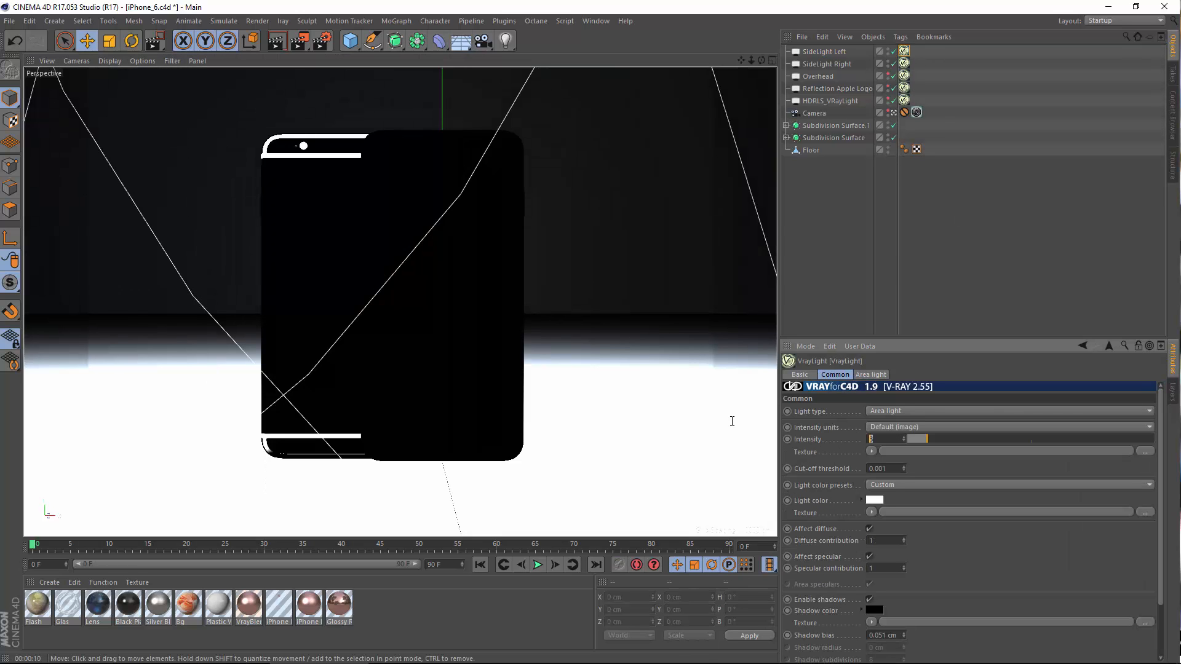
click(827, 215)
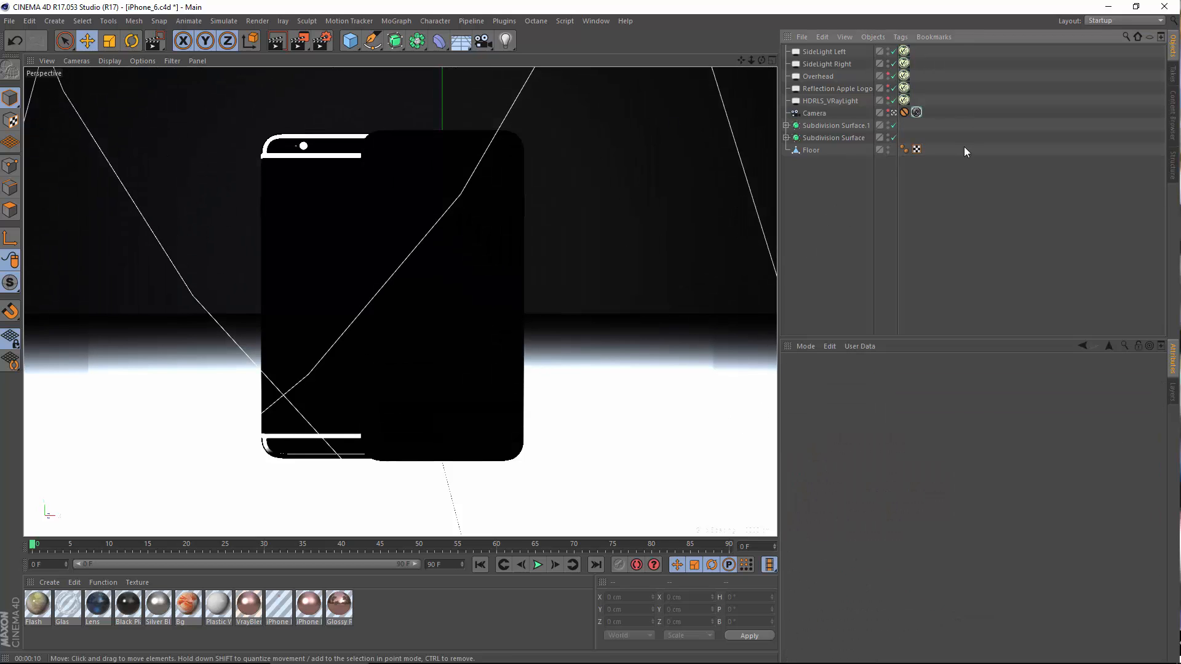
Raise the Film ISO in the camera's VrayPhysicalCamera tag and render the scene to the Picture Viewer.
click(917, 113)
scroll(929, 516, down, 5)
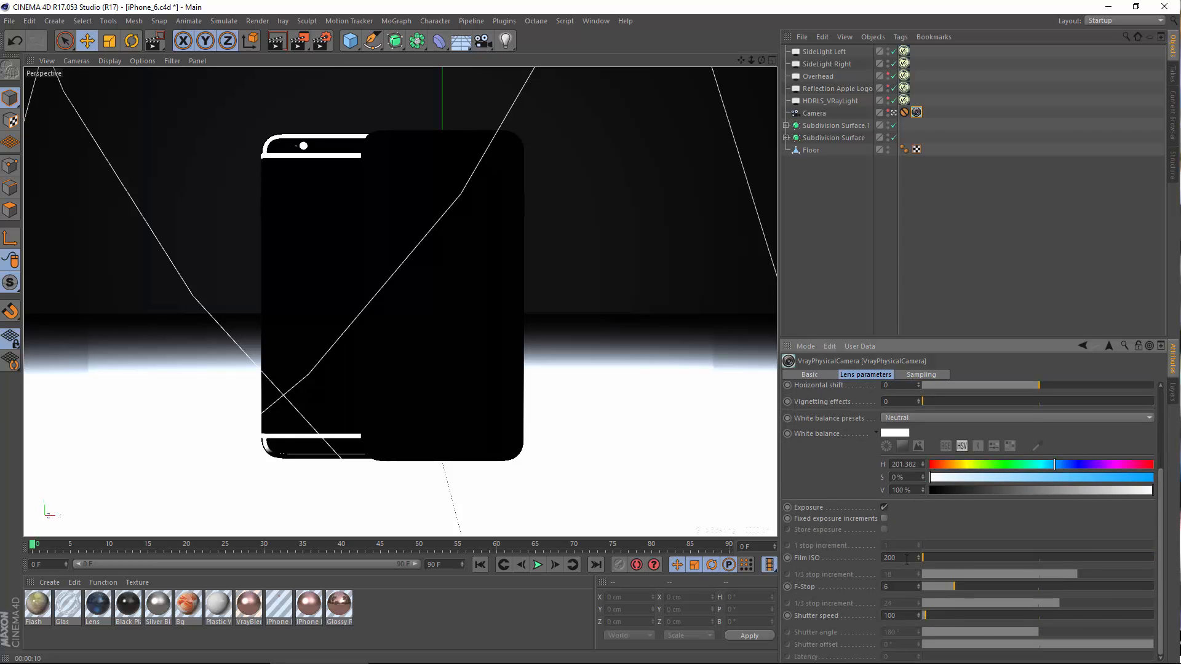
text(4)
click(258, 21)
click(285, 75)
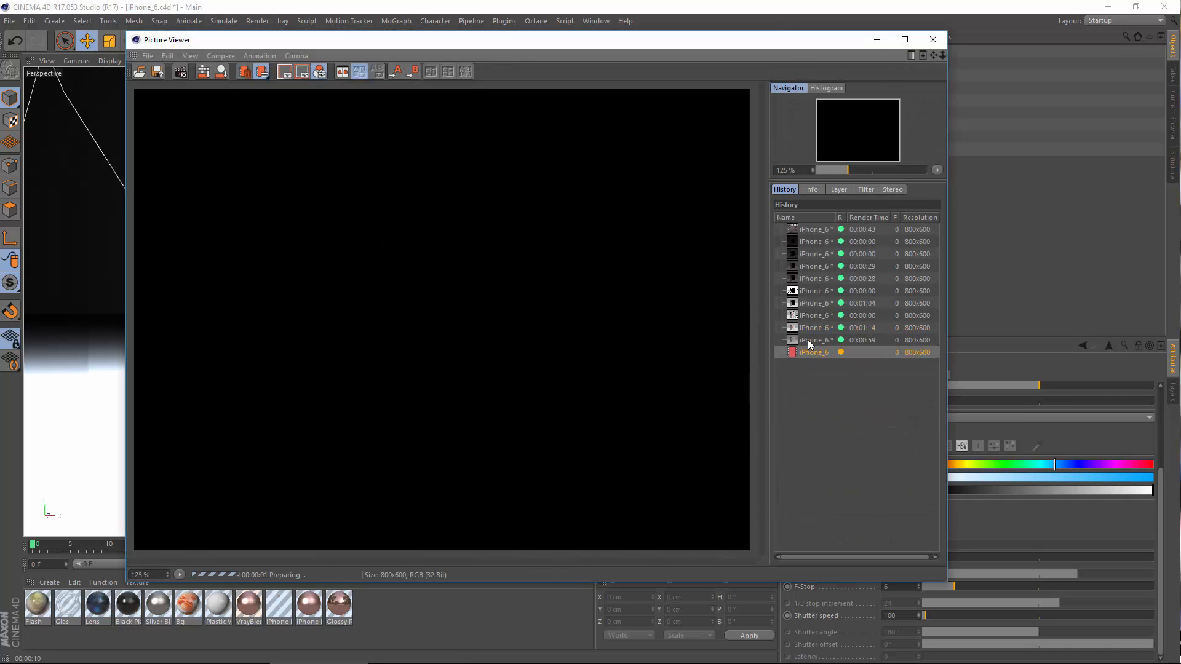
Compare the previous render with the running one in the Picture Viewer history, and view the iPhone reference photo.
click(807, 339)
click(806, 352)
click(808, 340)
click(808, 351)
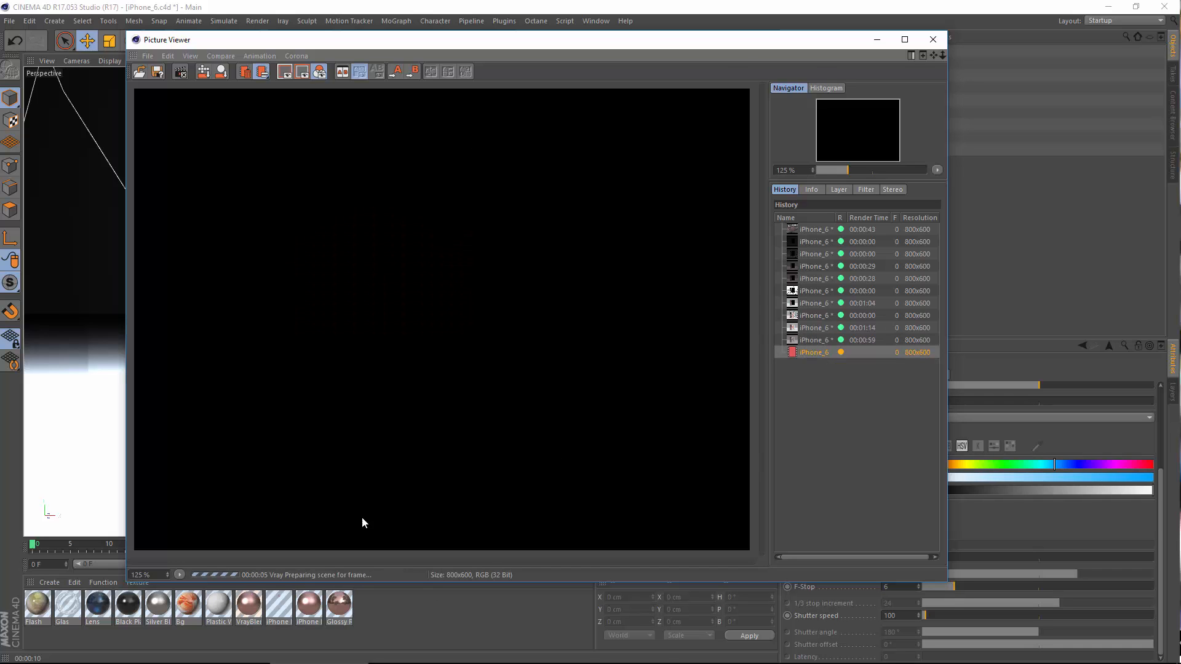
click(813, 652)
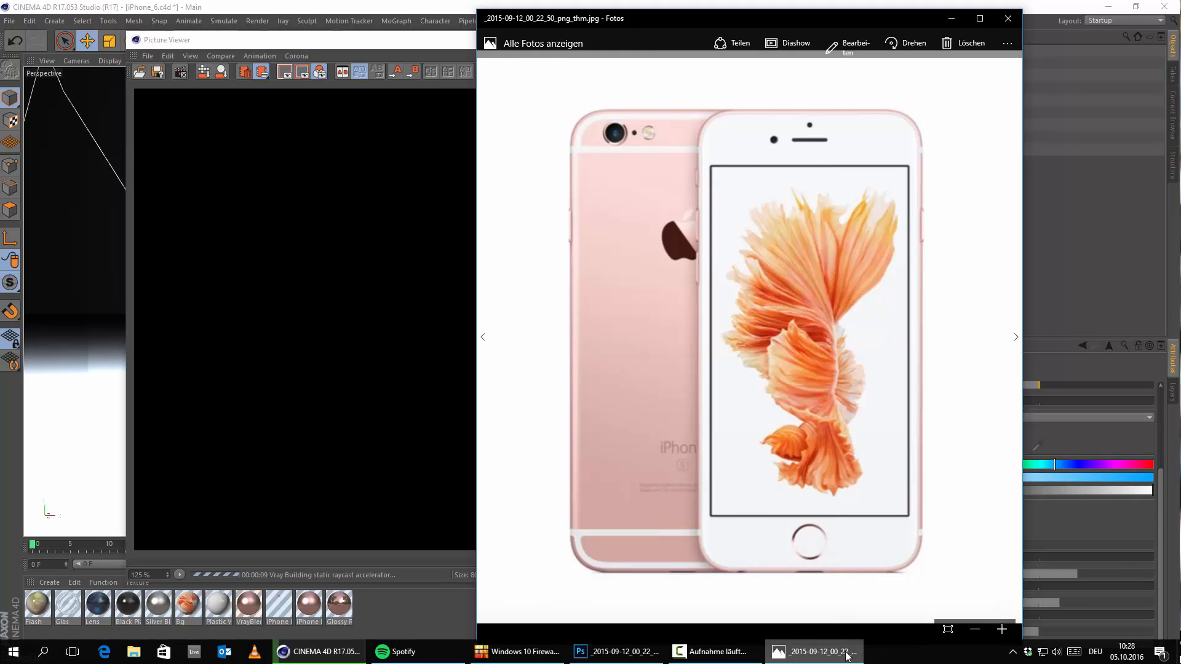
click(818, 652)
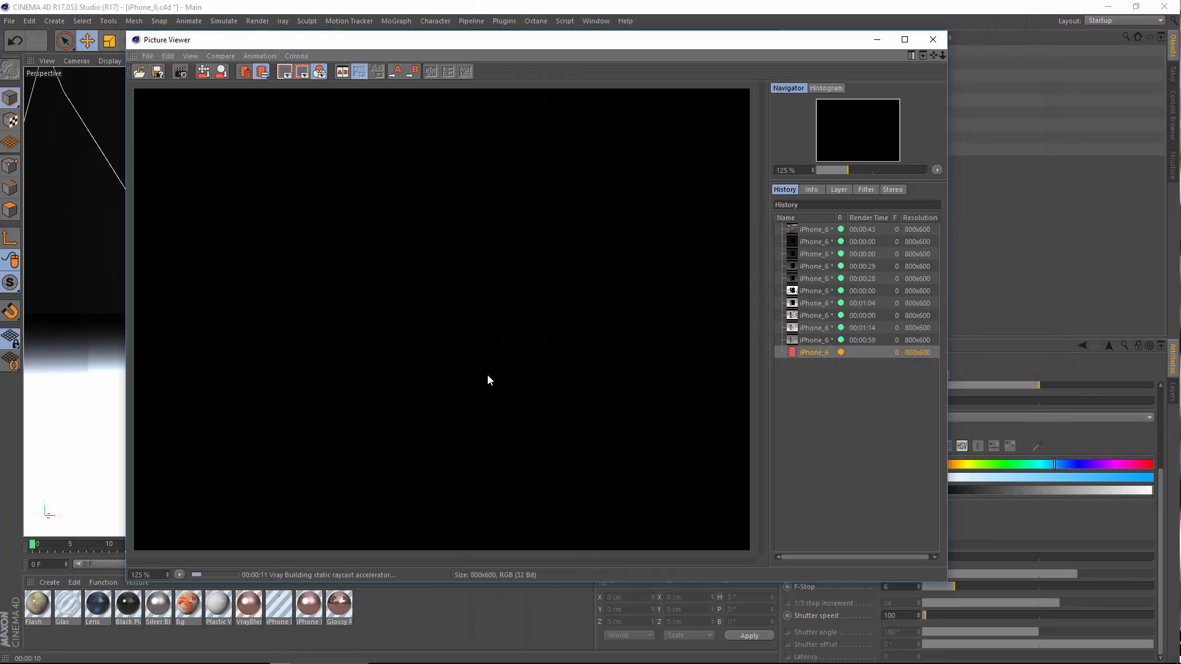
Examine the running test render of both phones, and stop it by closing the Picture Viewer.
scroll(410, 400, down, 1)
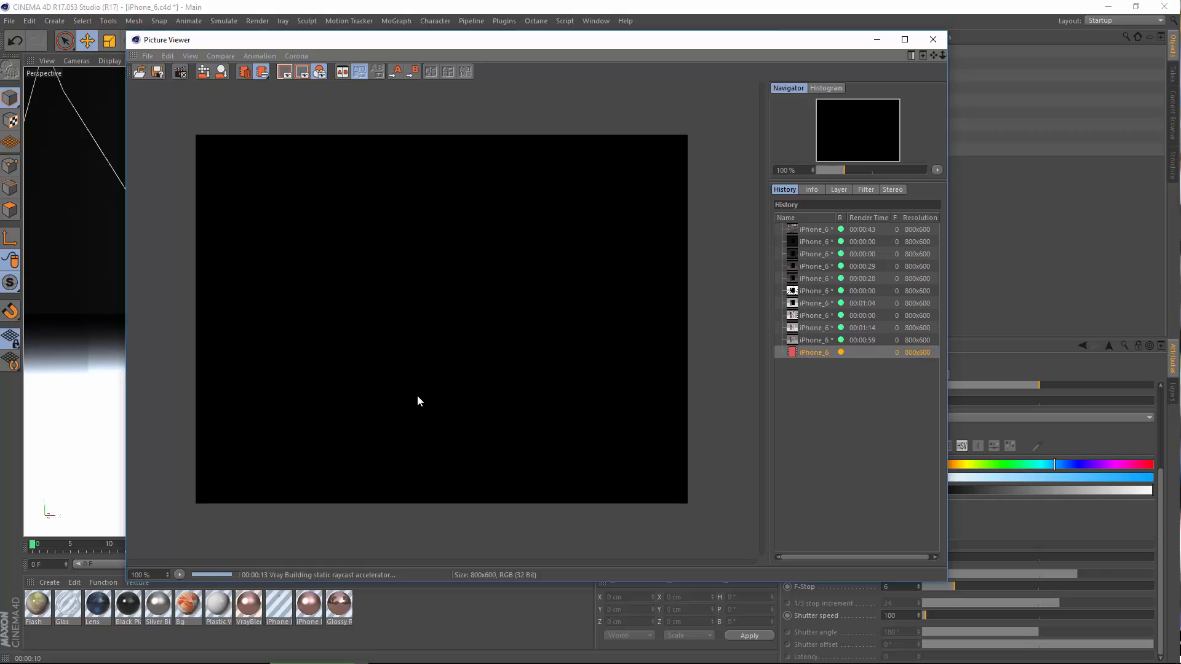
scroll(417, 398, up, 1)
scroll(414, 406, down, 1)
scroll(415, 410, up, 1)
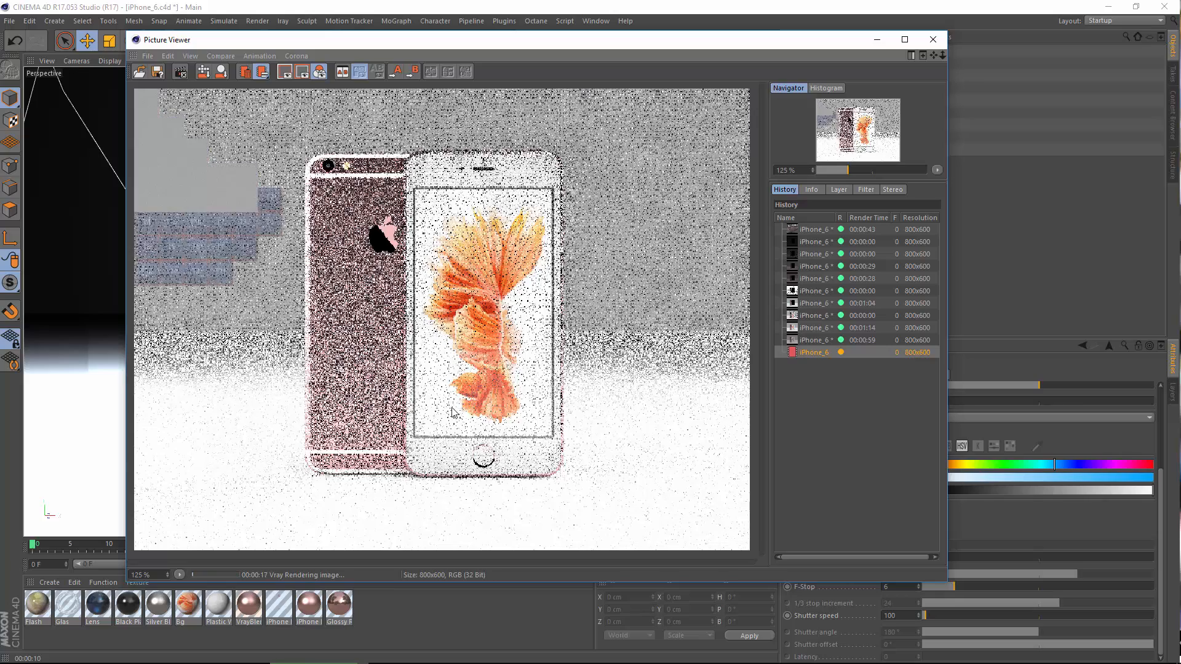
scroll(406, 430, down, 1)
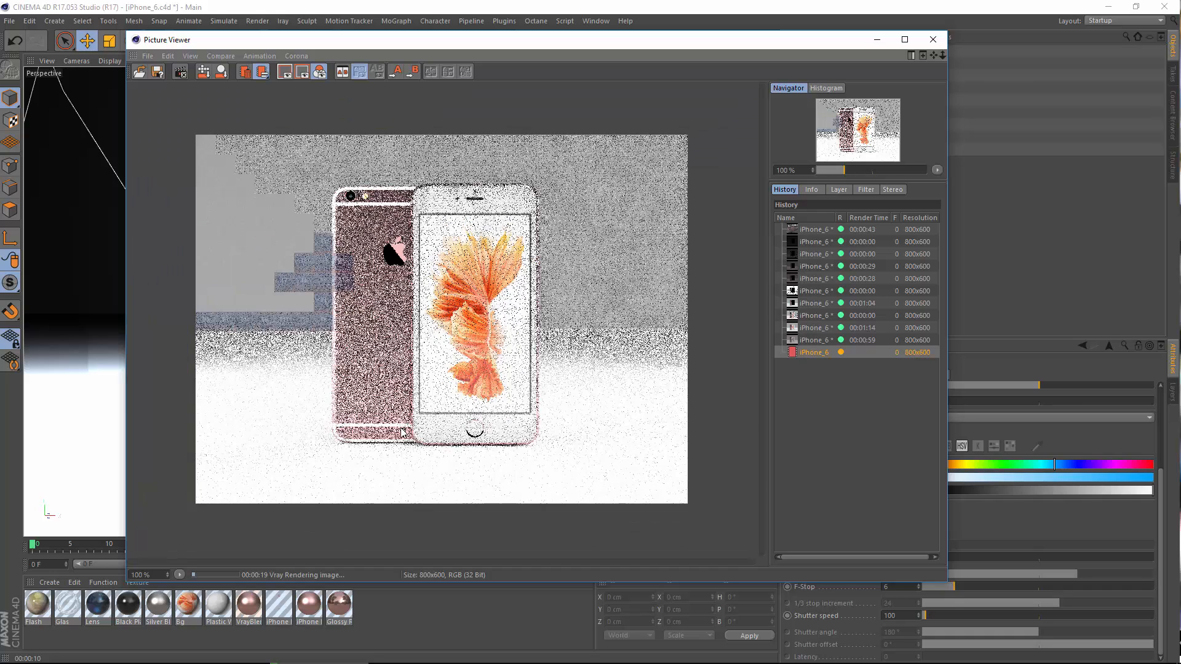
scroll(402, 433, up, 1)
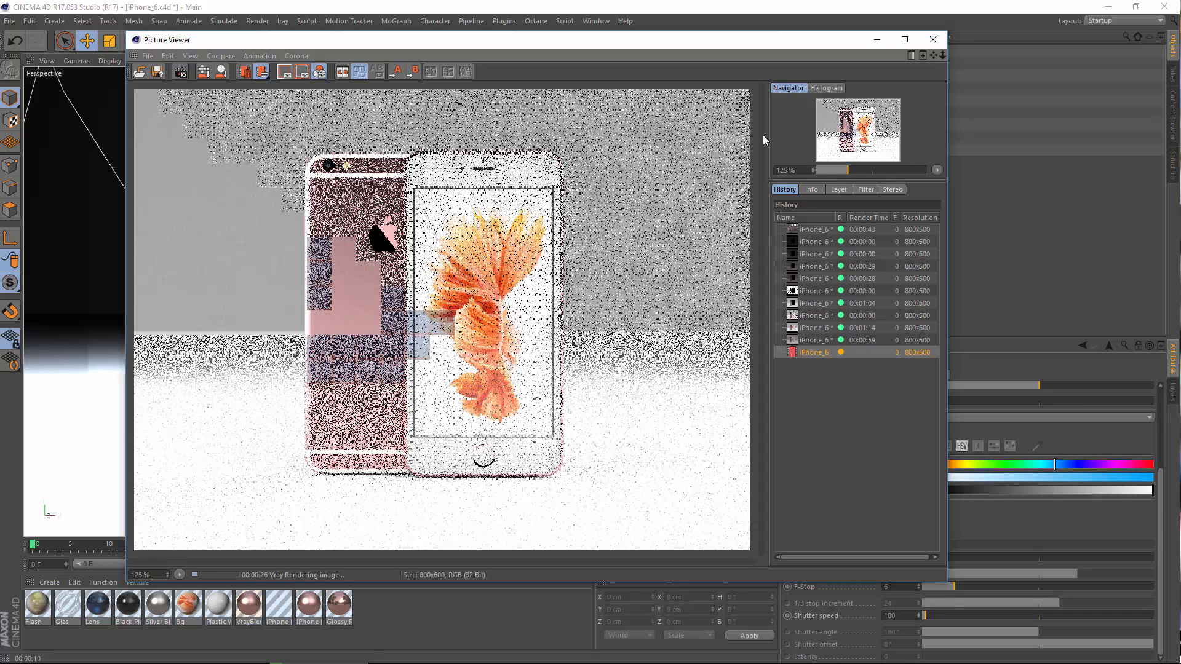
click(933, 39)
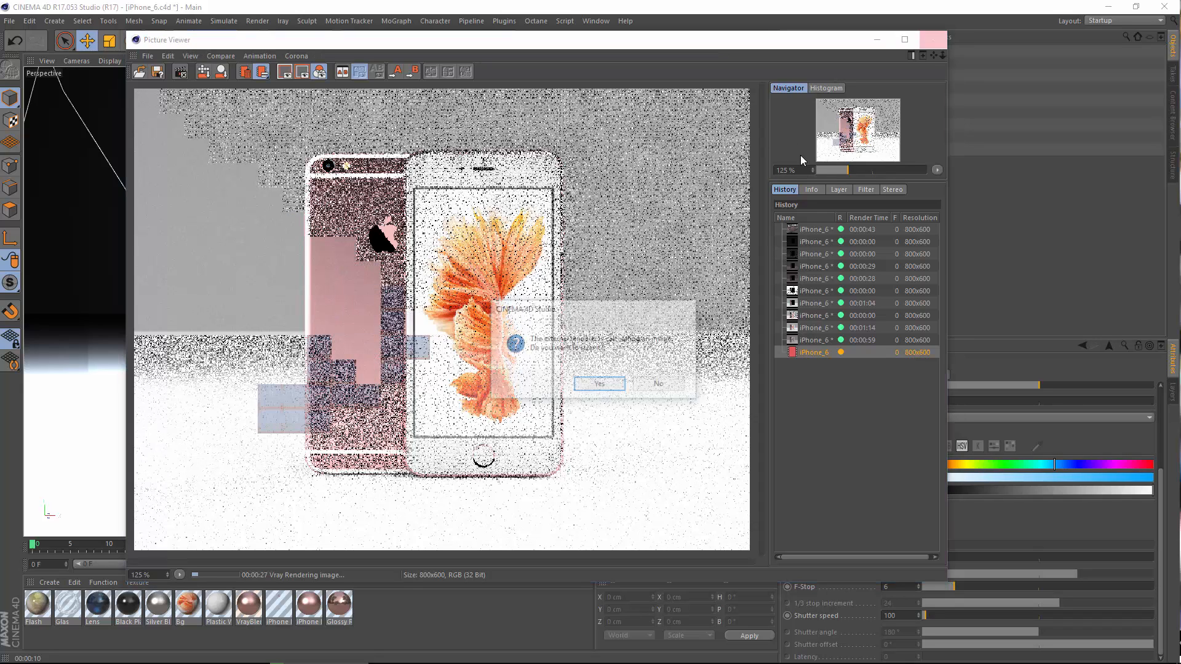
click(600, 383)
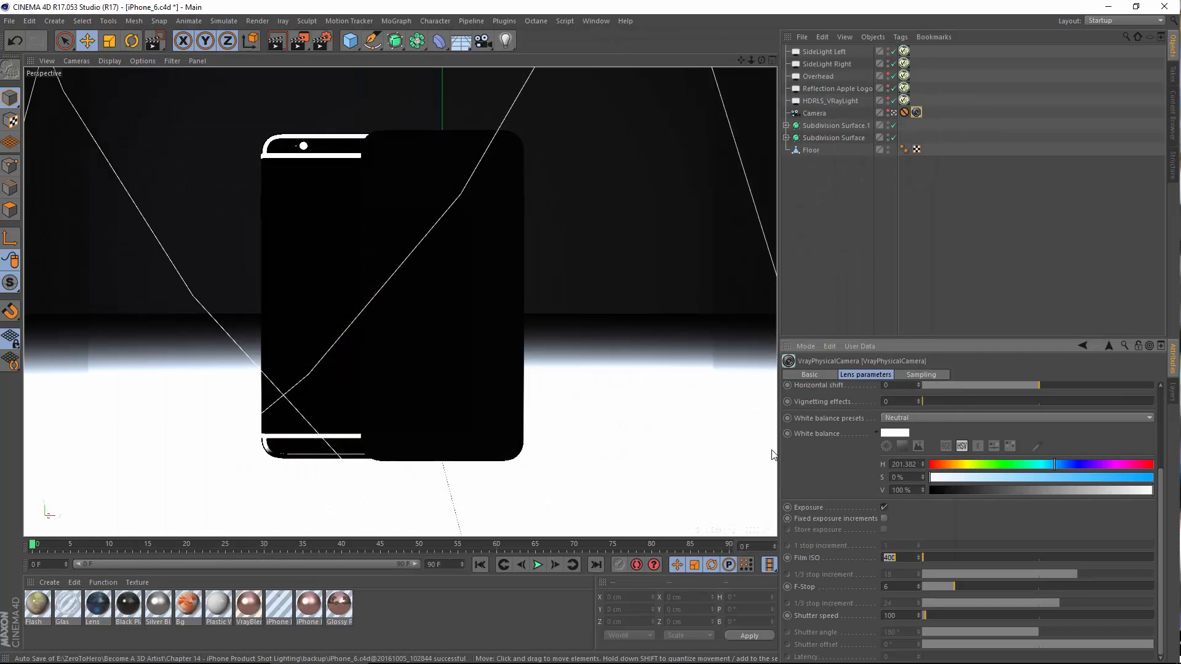
Set the Film ISO to 200 and the F-Stop to 5 in the camera's VrayPhysicalCamera tag, and render to the Picture Viewer.
click(916, 112)
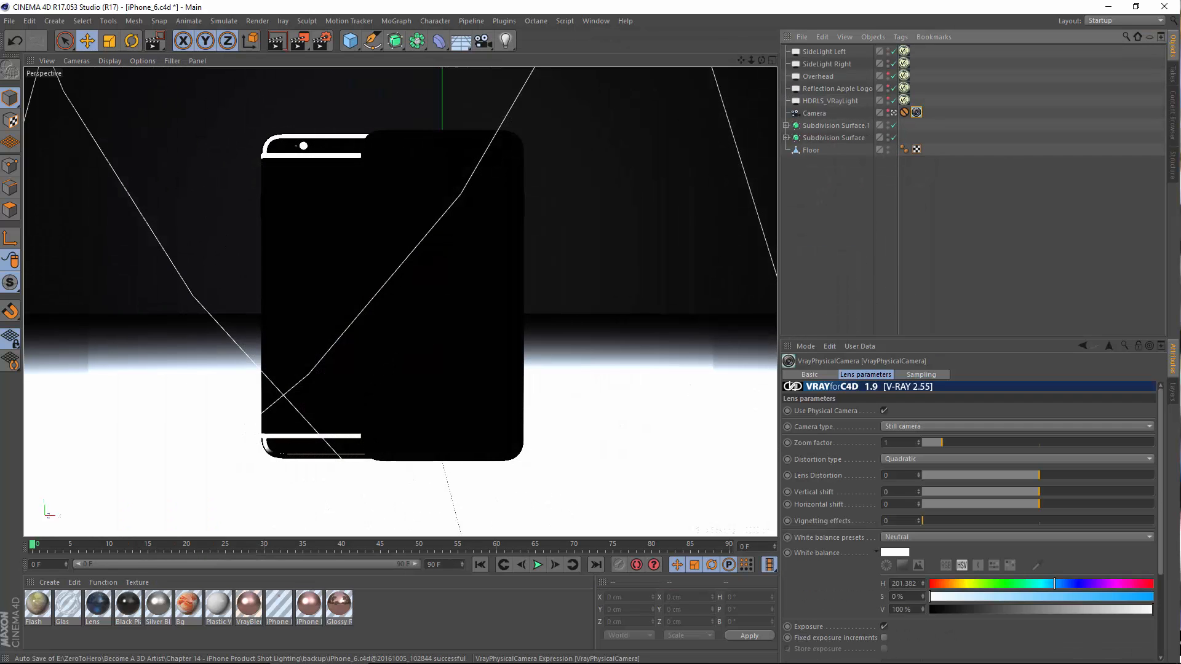
scroll(828, 583, down, 5)
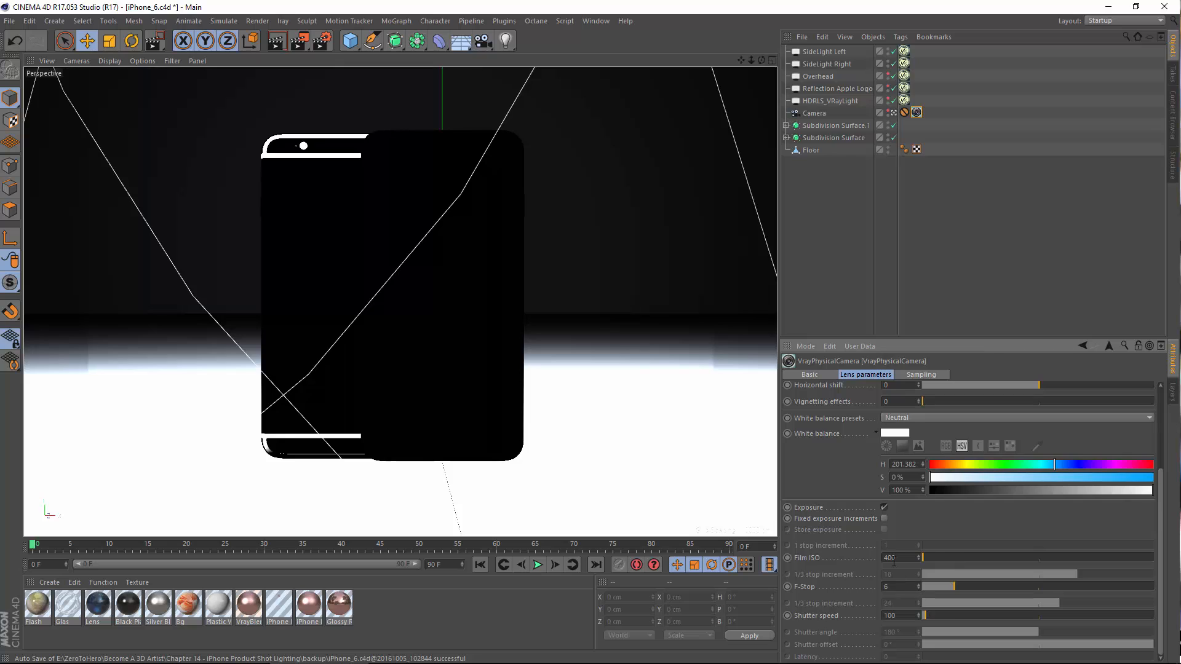
drag(799, 535, 795, 534)
text(200)
text(5)
key(Return)
click(258, 21)
click(290, 81)
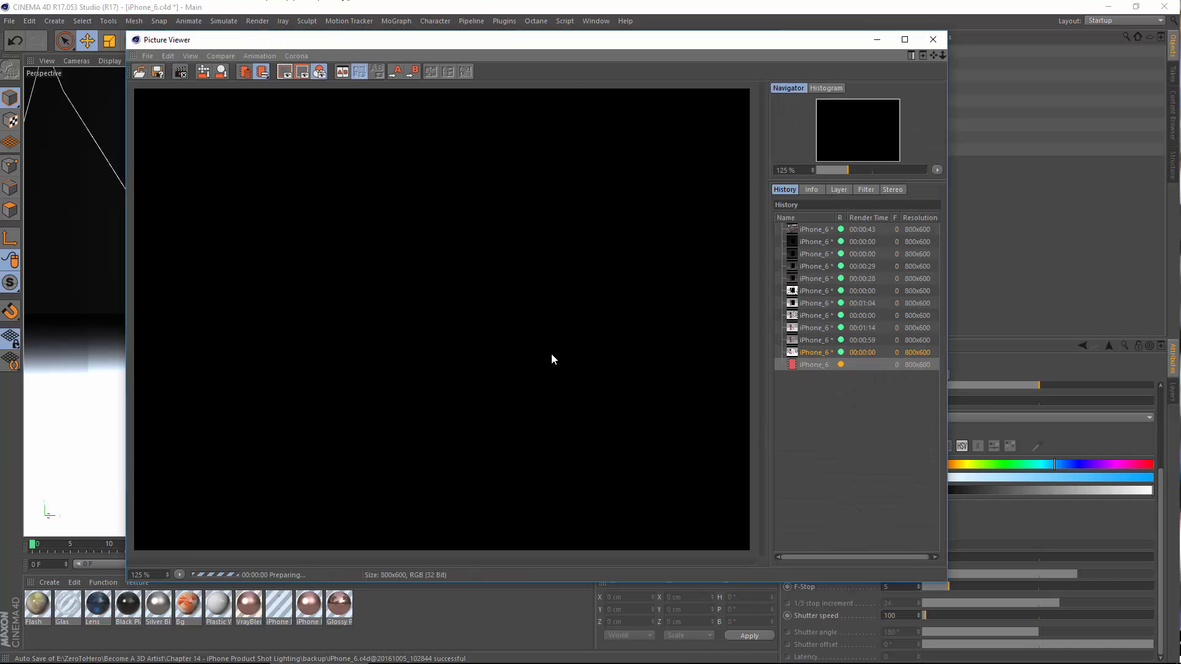
Compare the previous render with the running one in the Picture Viewer history, and stop the running render.
click(831, 369)
click(816, 350)
click(815, 362)
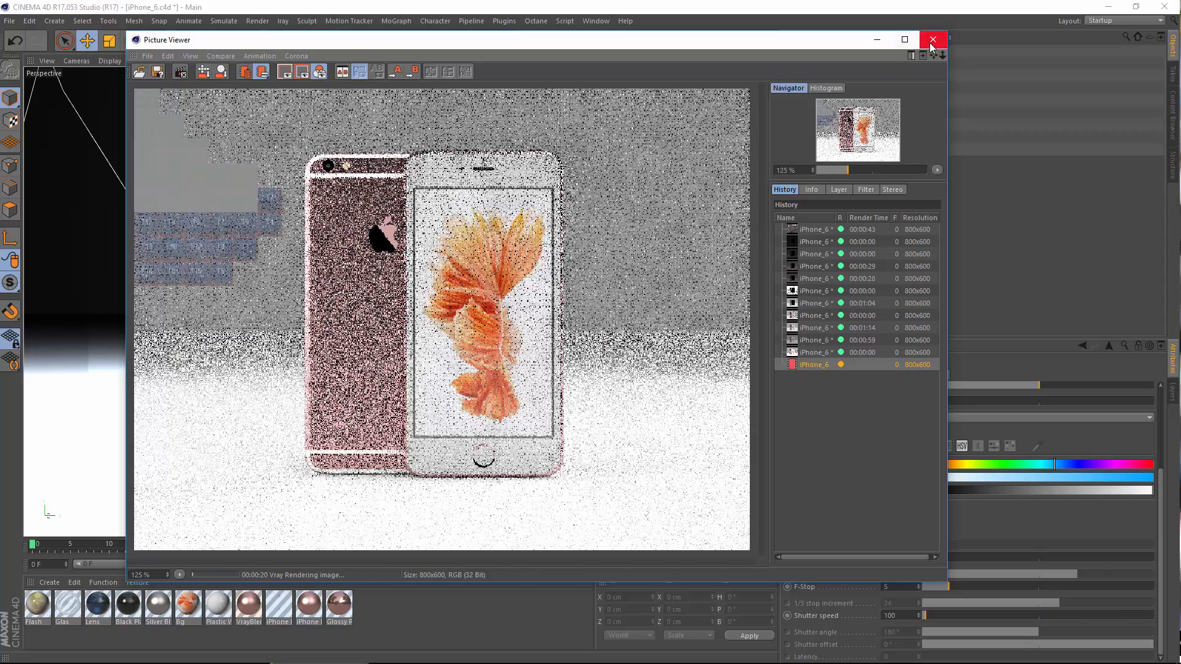
click(933, 40)
click(600, 385)
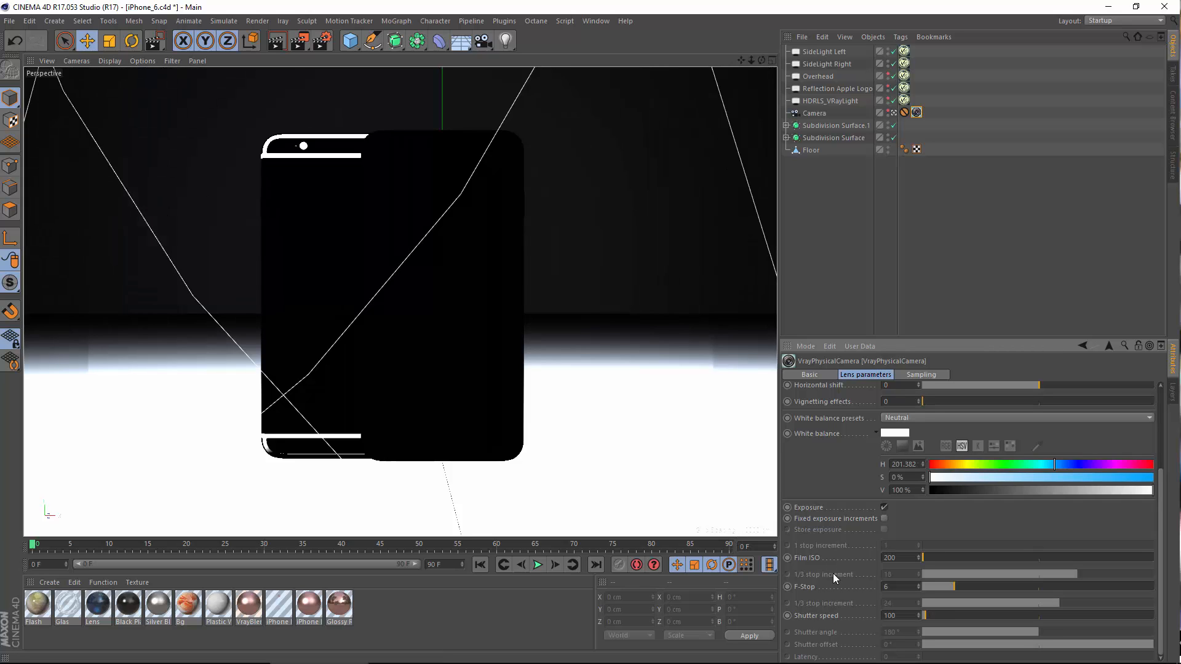
Set the camera's F-Stop to 6 and render the scene to the Picture Viewer.
drag(932, 517, 858, 498)
click(258, 22)
click(264, 82)
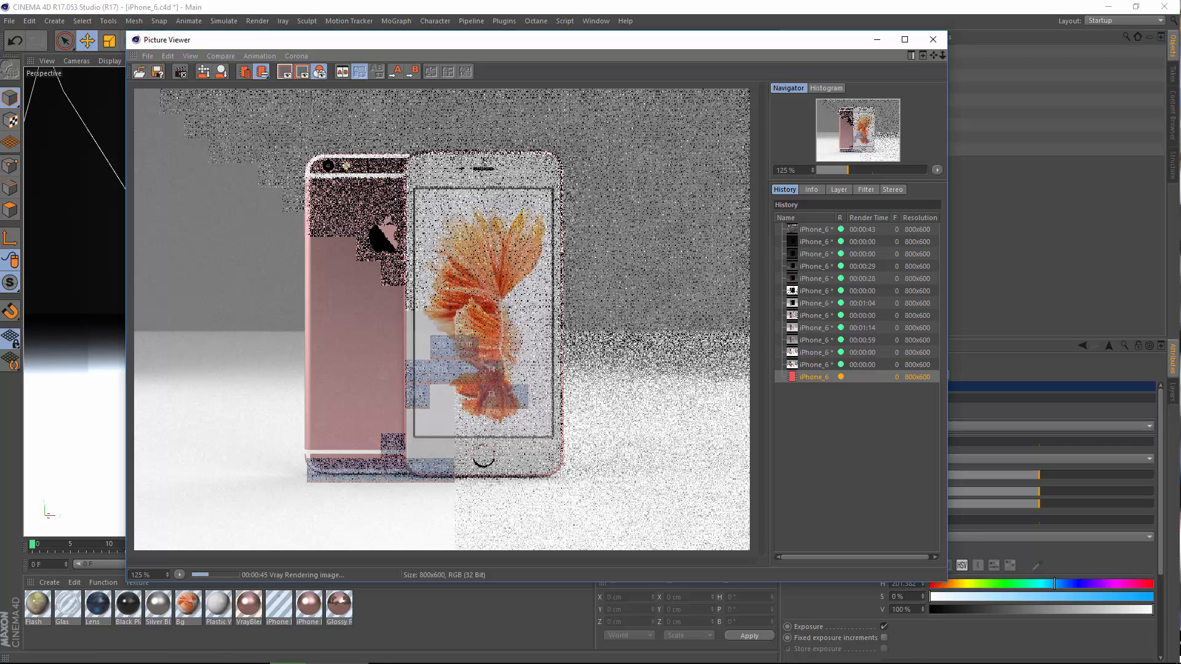
Compare the iPhone reference photo side by side with the running render, and close both once the render has finished.
click(812, 651)
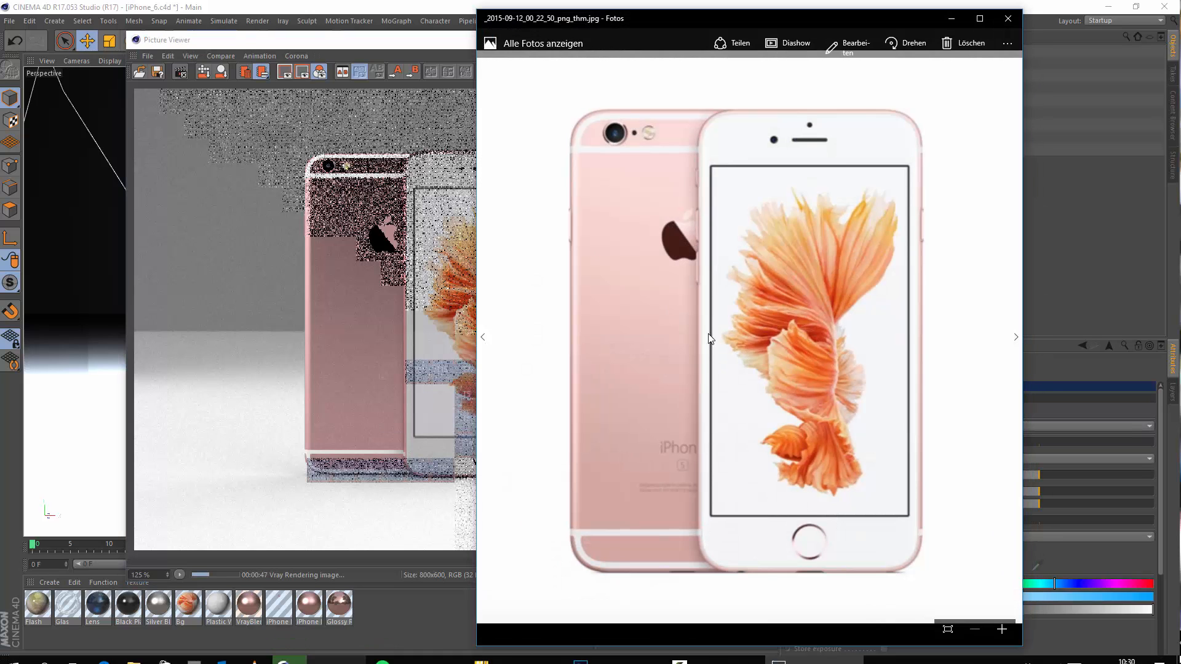
scroll(774, 477, down, 1)
scroll(774, 477, up, 1)
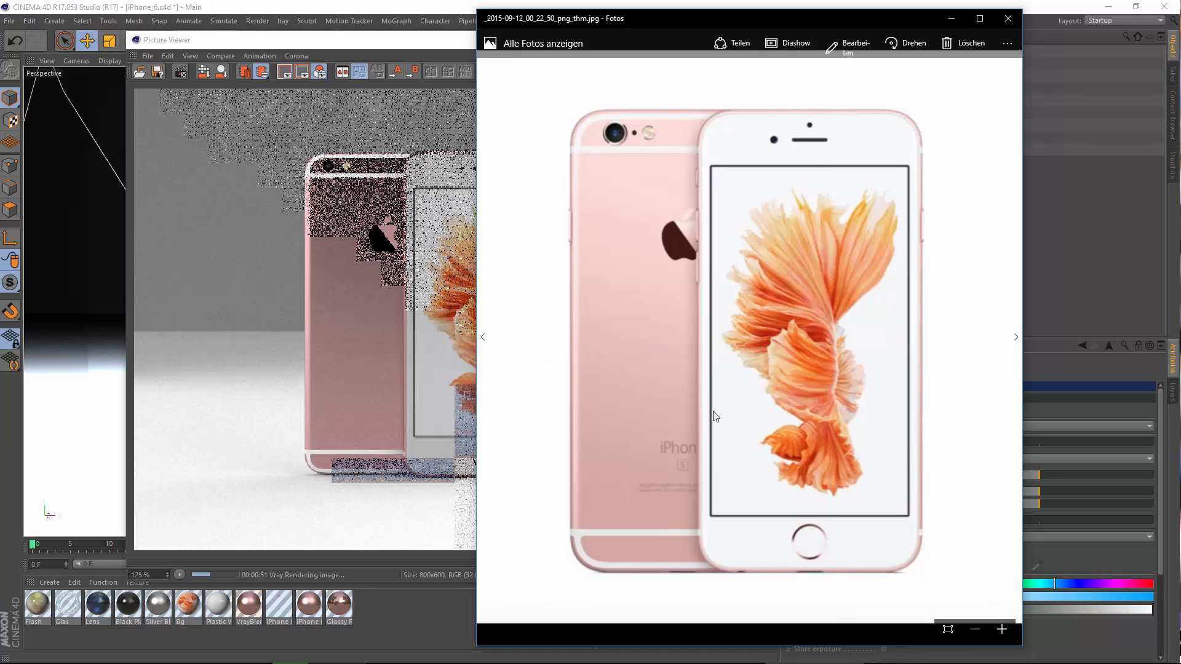
scroll(727, 387, down, 1)
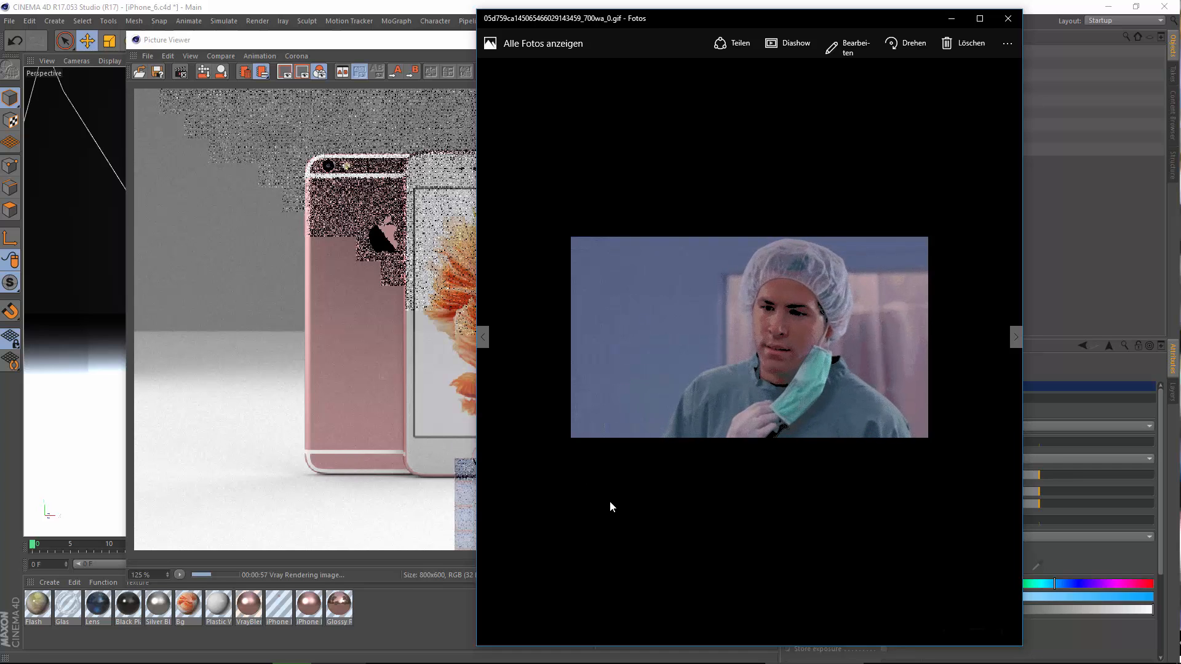
scroll(613, 503, up, 1)
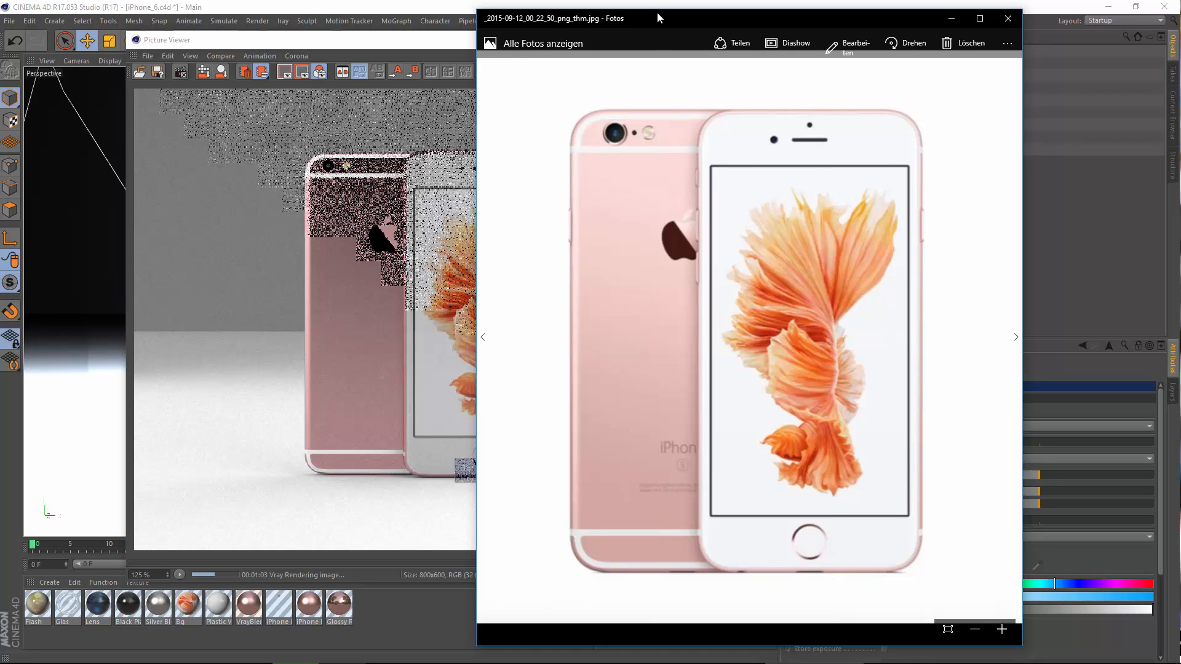
drag(658, 17, 710, 16)
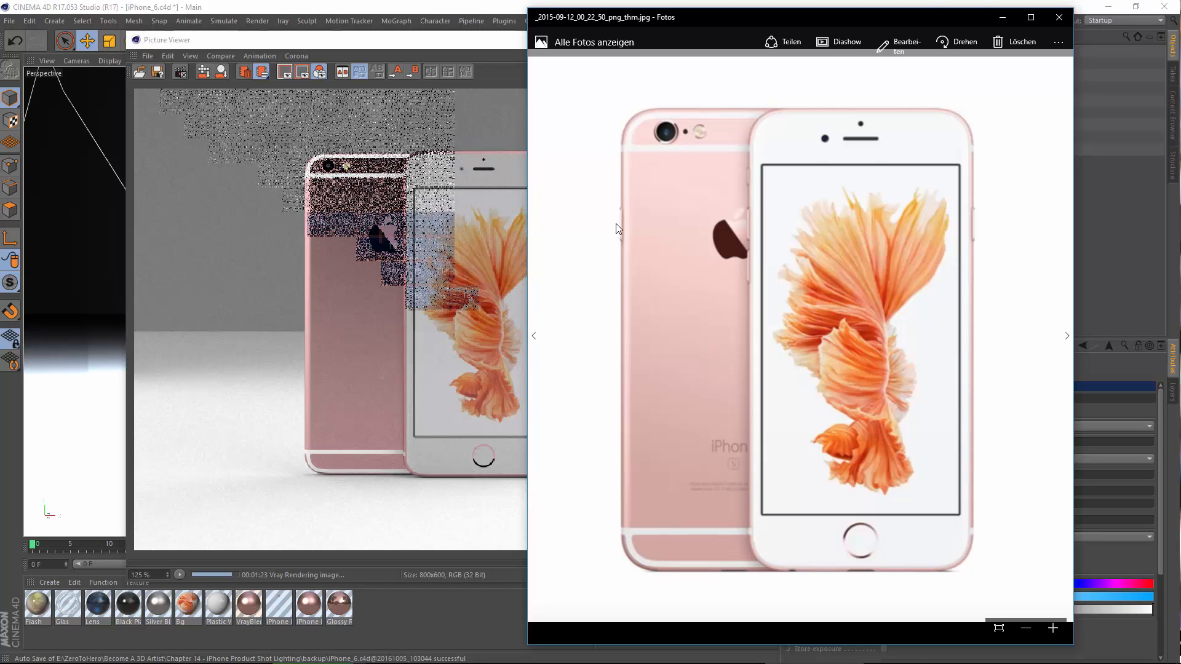
click(1059, 17)
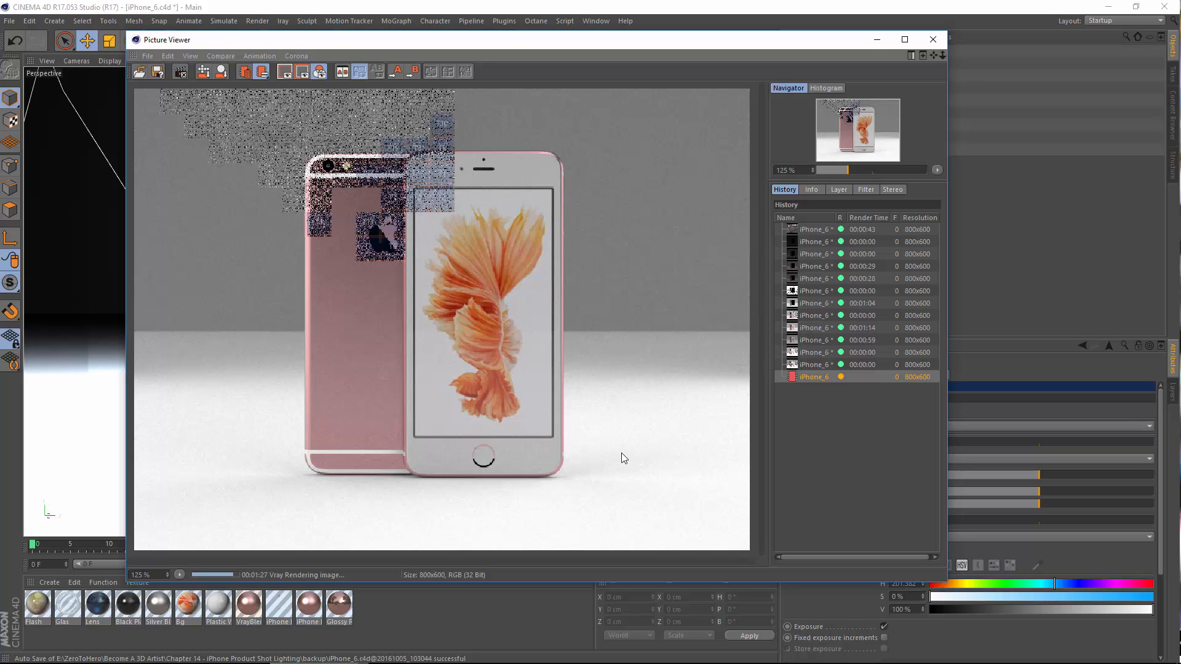
mouse_move(680, 649)
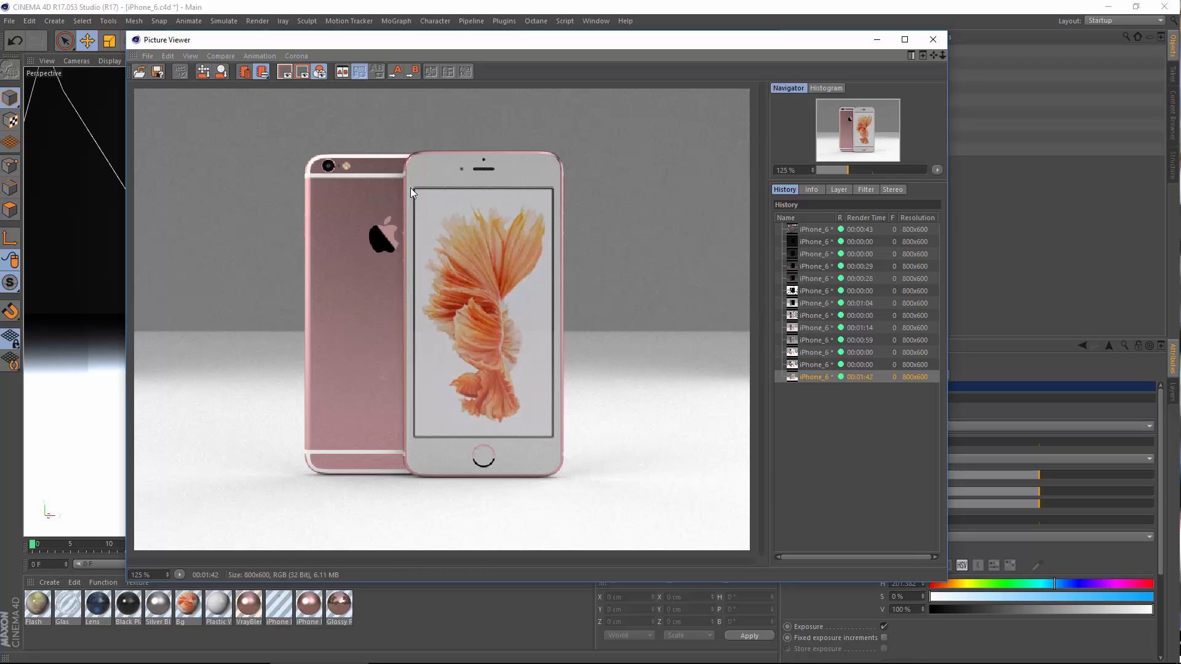
click(929, 47)
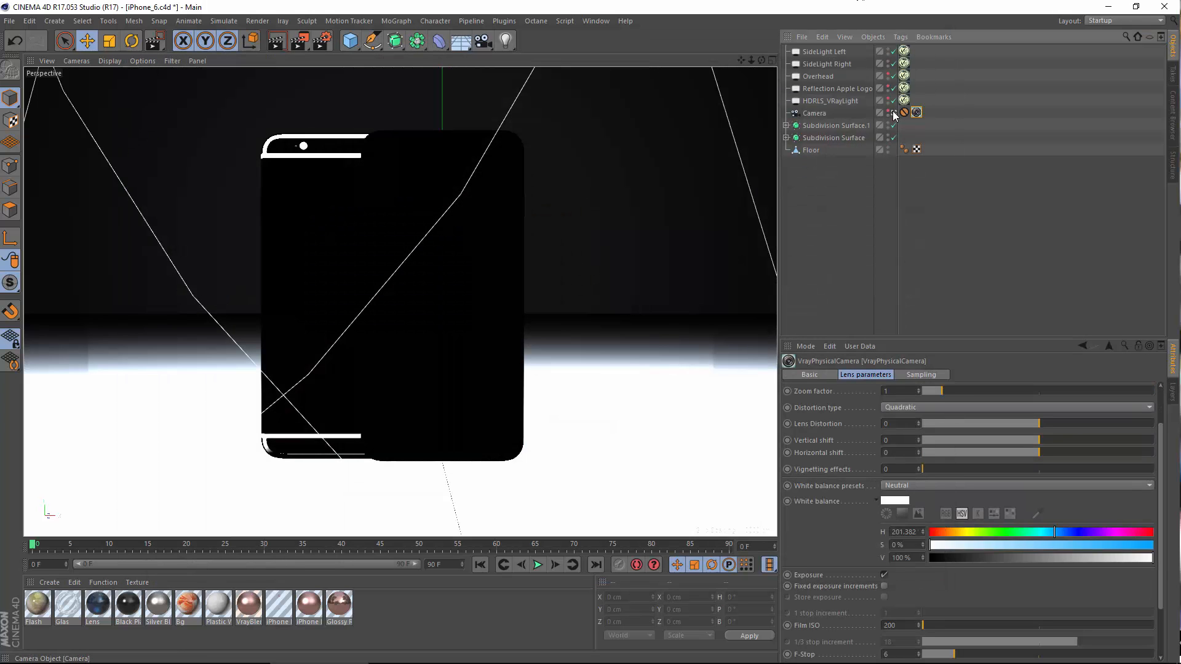
Leave the camera view, duplicate SideLight Left and rename the copy Front Light.
click(894, 113)
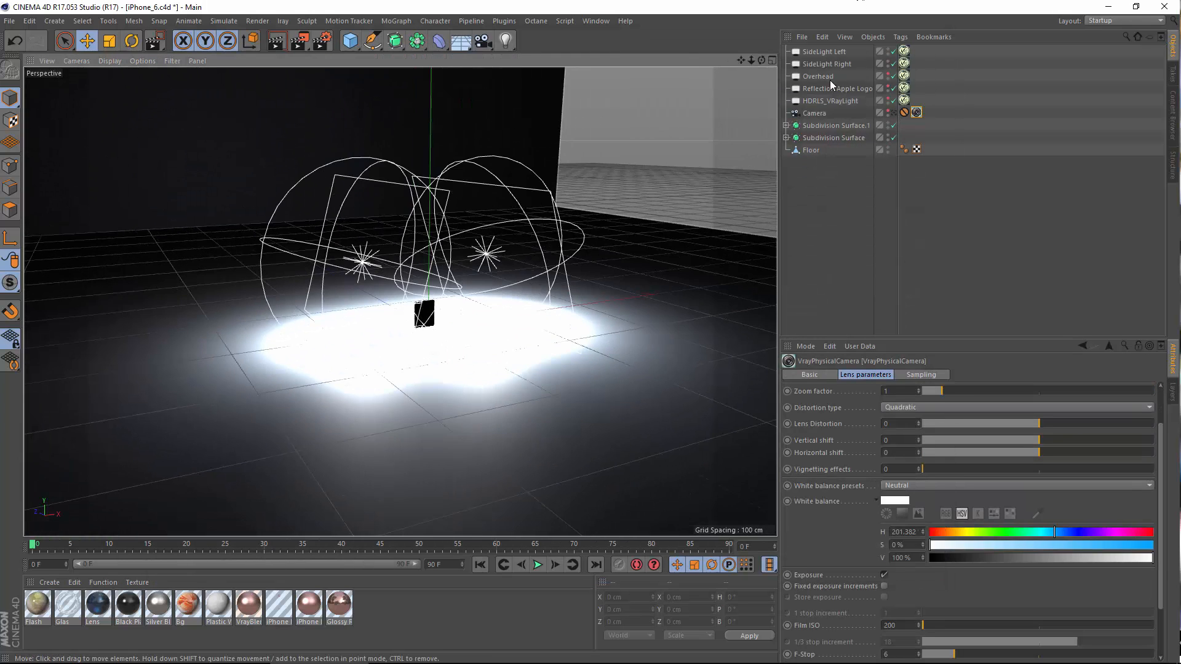
click(818, 52)
ctrl+drag(824, 49, 825, 50)
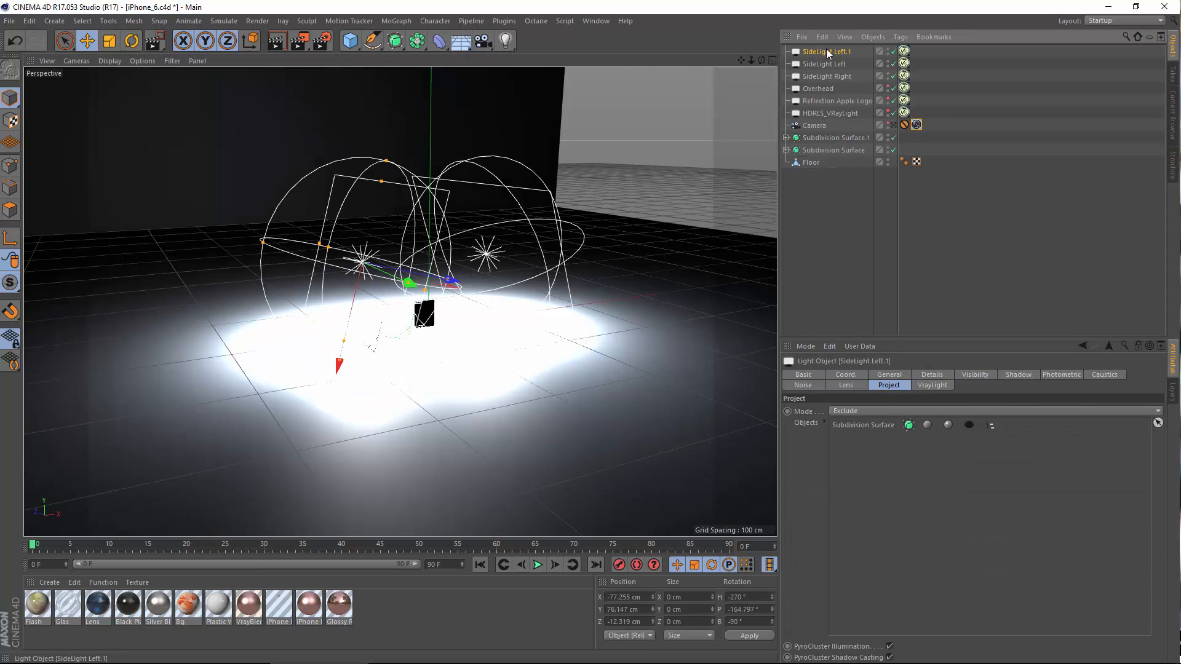
double_click(827, 51)
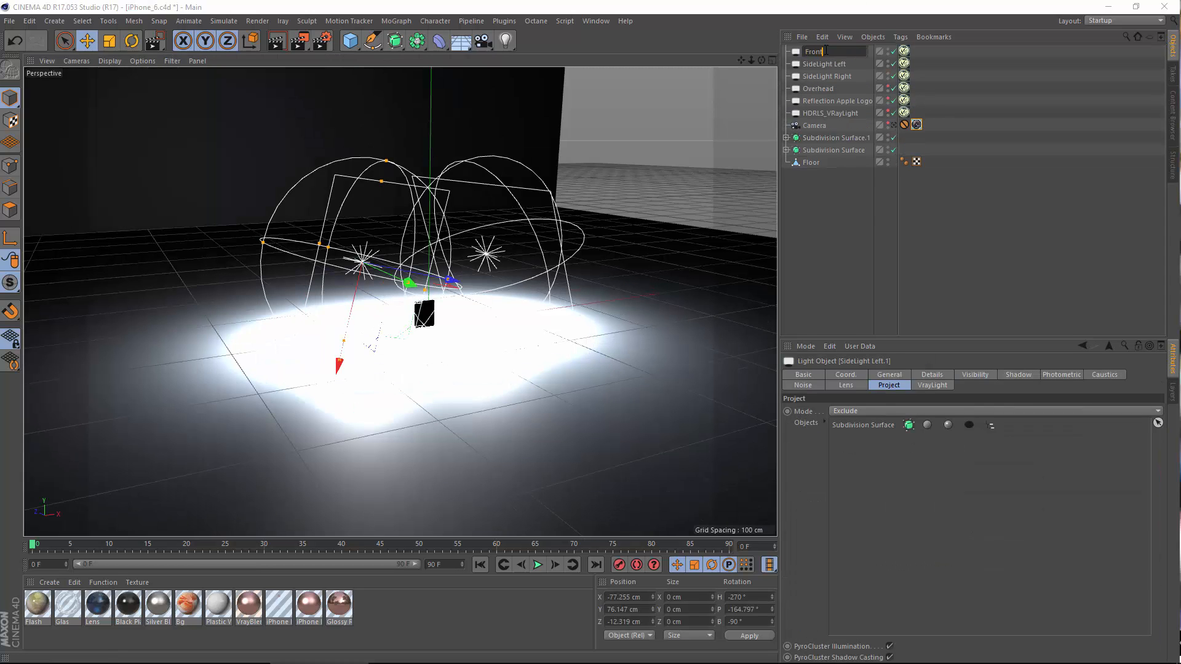
text(Front Light)
key(Return)
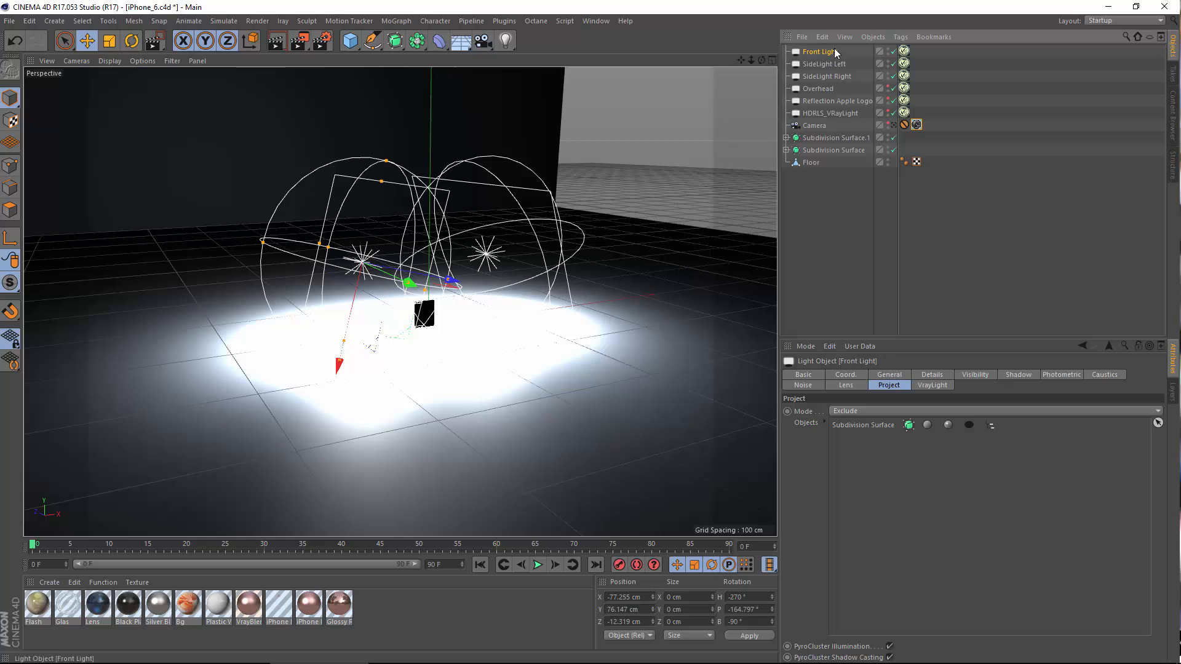
Rotate Front Light away from the side orientation to a heading of about -169°, with its bank at about -89°.
scroll(290, 288, up, 5)
key(r)
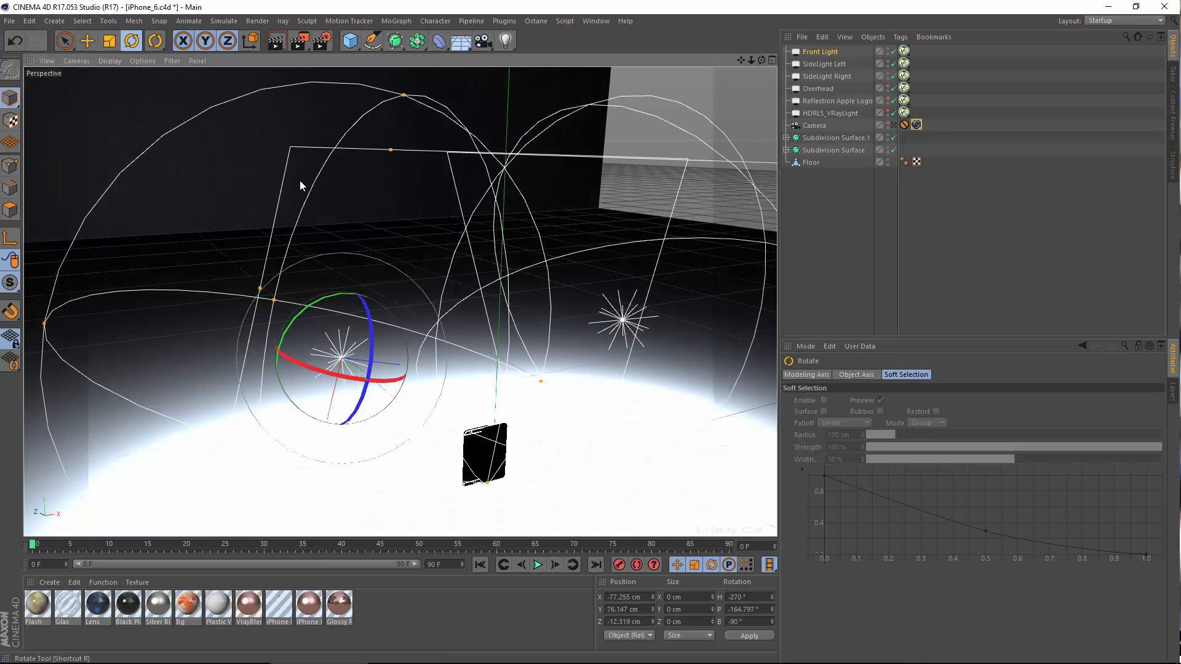
scroll(342, 251, down, 6)
drag(312, 238, 306, 262)
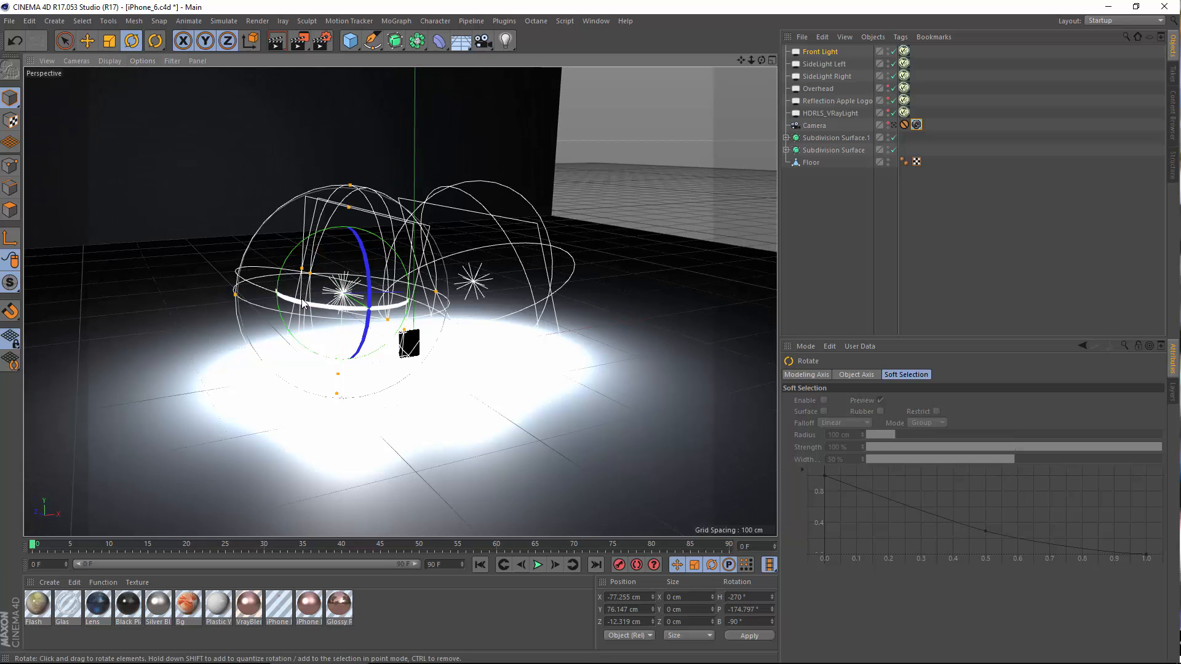
drag(369, 306, 399, 305)
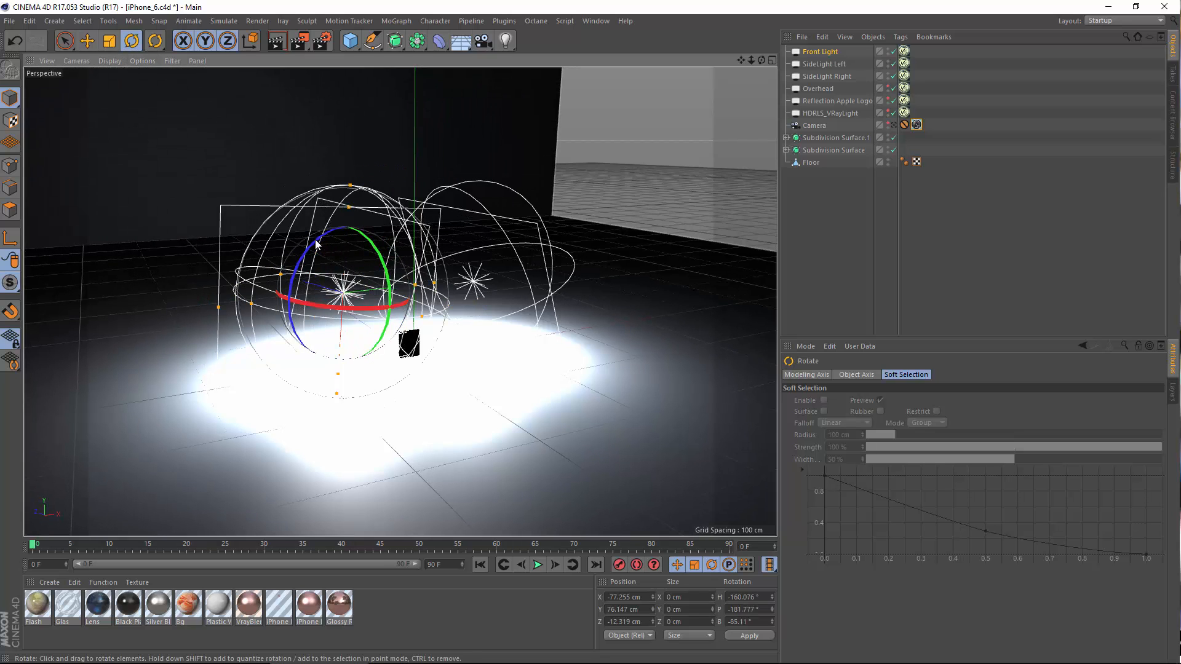
drag(316, 246, 312, 246)
scroll(428, 244, up, 3)
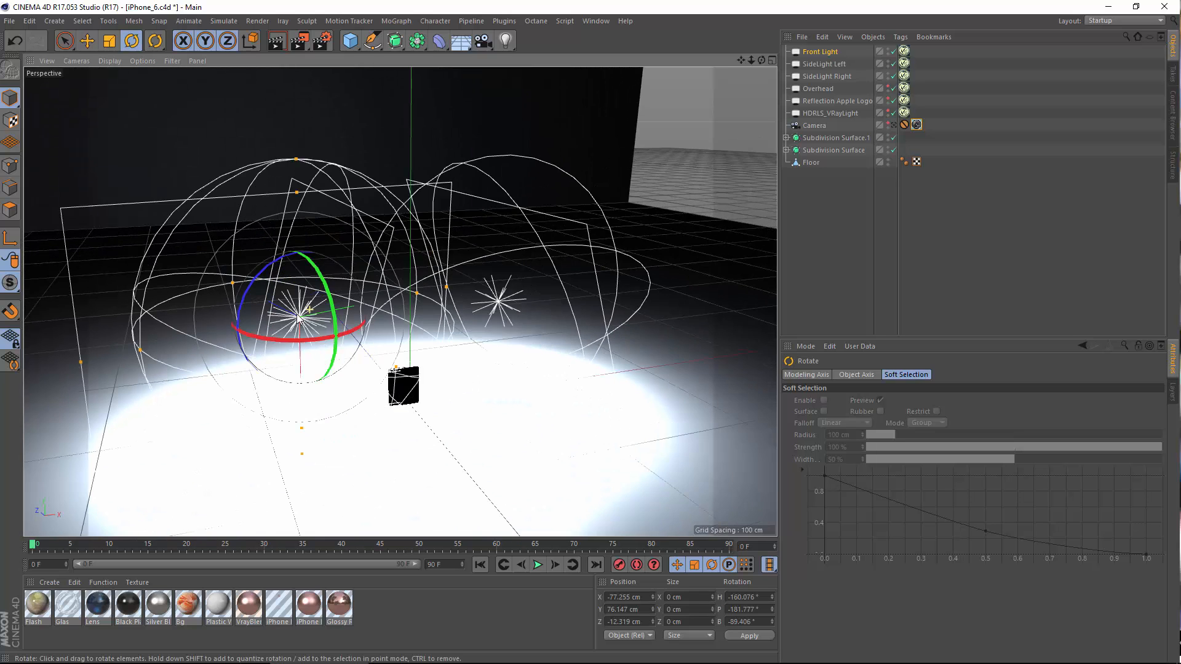
drag(283, 344, 268, 343)
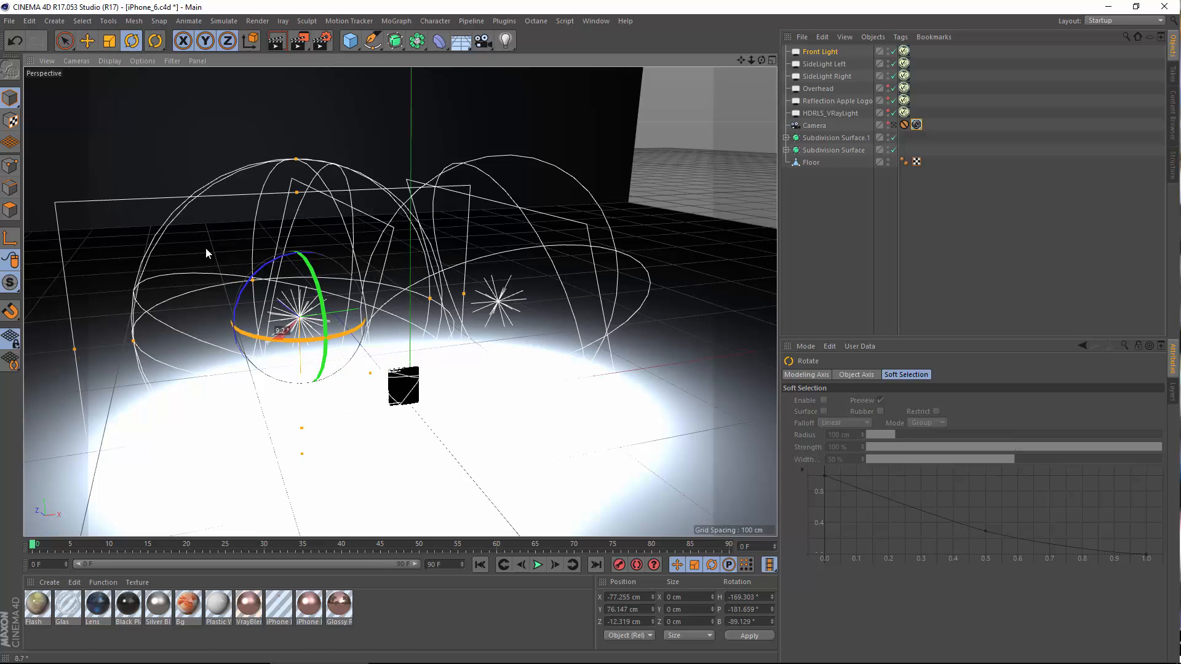
Move Front Light in front of the phones to about X -23, Y 68, Z -302 cm, and rotate its heading to about -180°.
click(87, 41)
scroll(284, 284, down, 4)
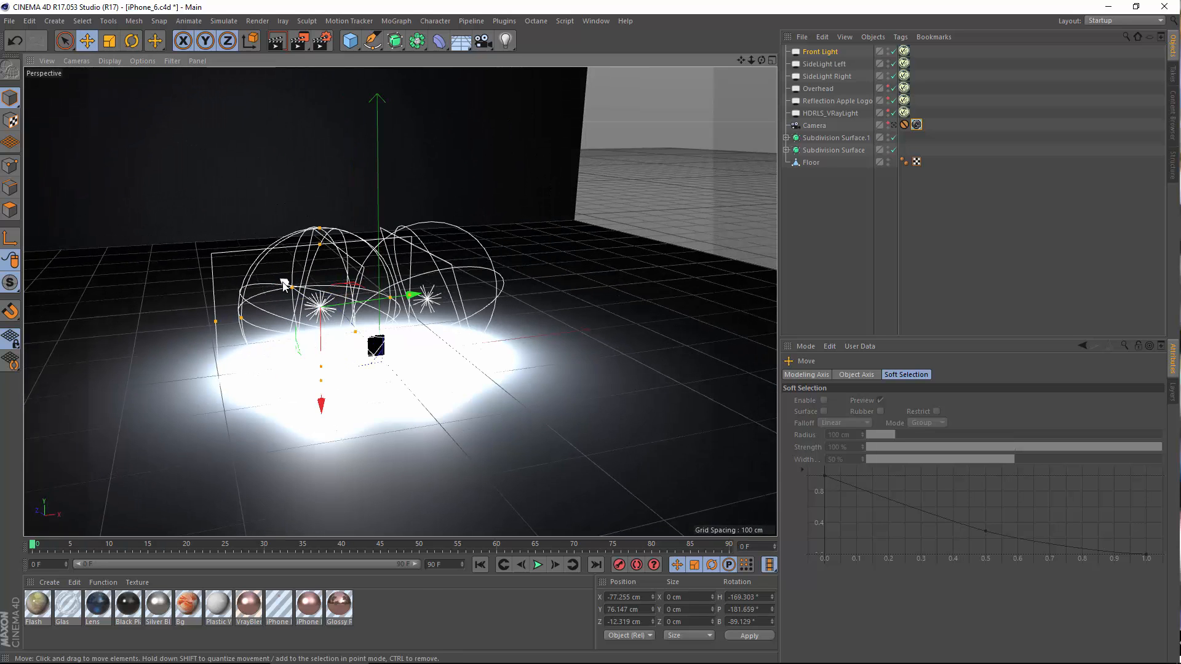
drag(284, 283, 368, 434)
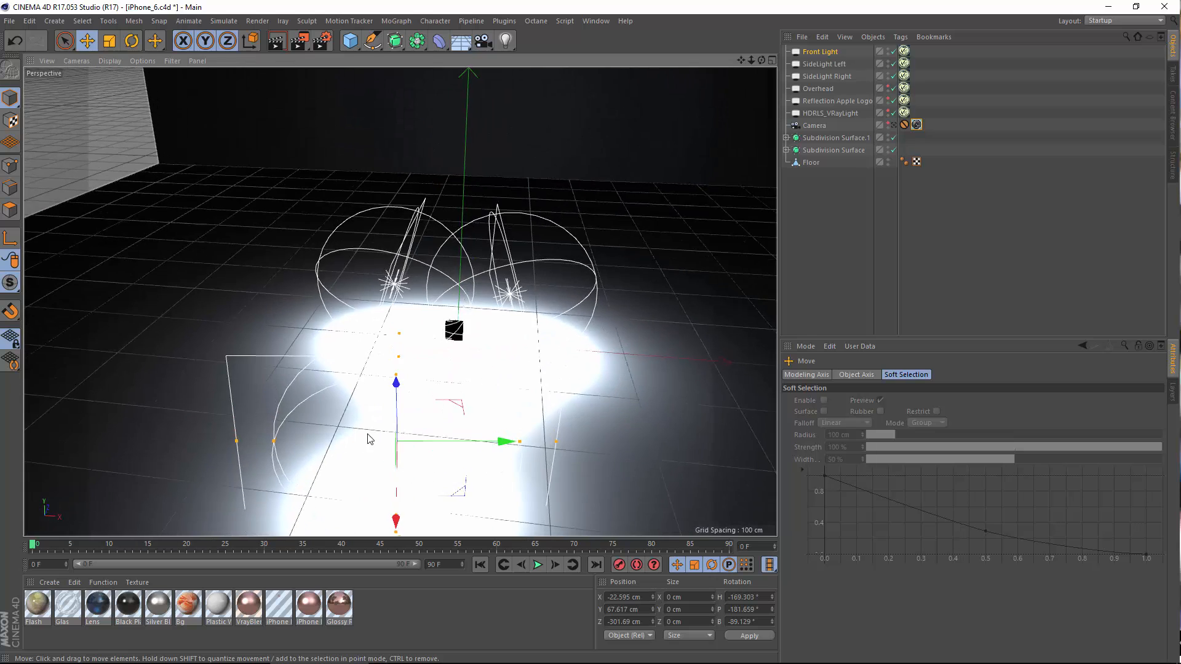
alt+middle_drag(368, 434, 338, 353)
click(131, 42)
alt+drag(356, 411, 386, 476)
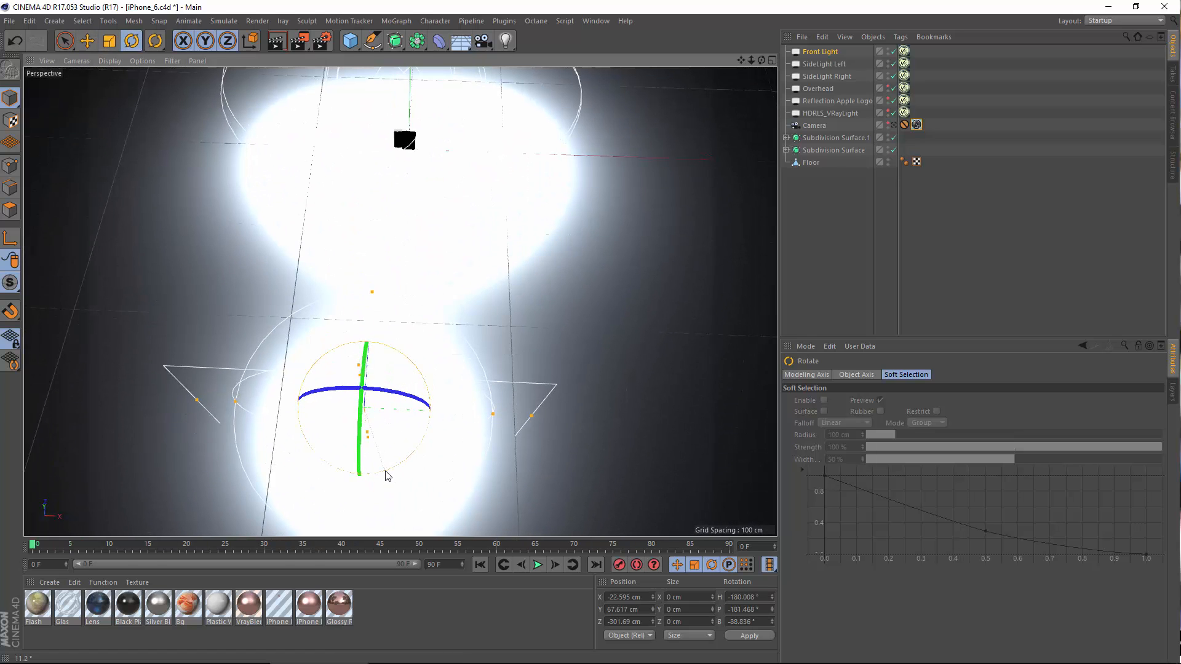
Scale Front Light up uniformly so its area is clearly larger than the two side lights.
click(110, 41)
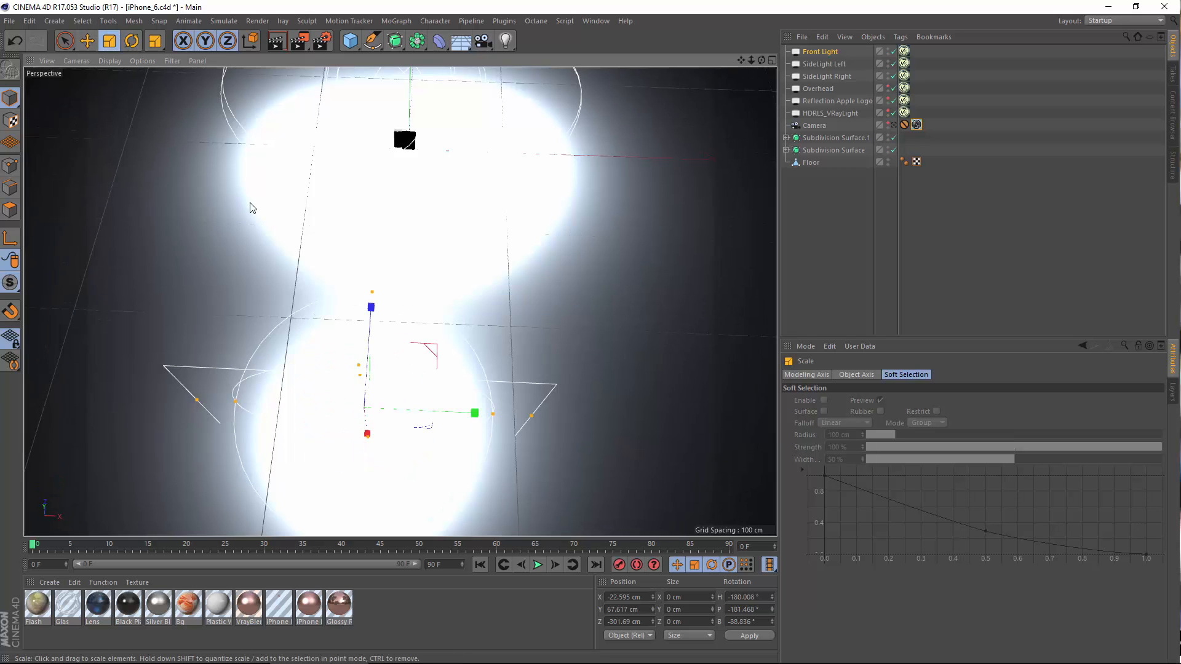
drag(251, 203, 710, 119)
scroll(585, 173, down, 3)
alt+drag(570, 109, 541, 146)
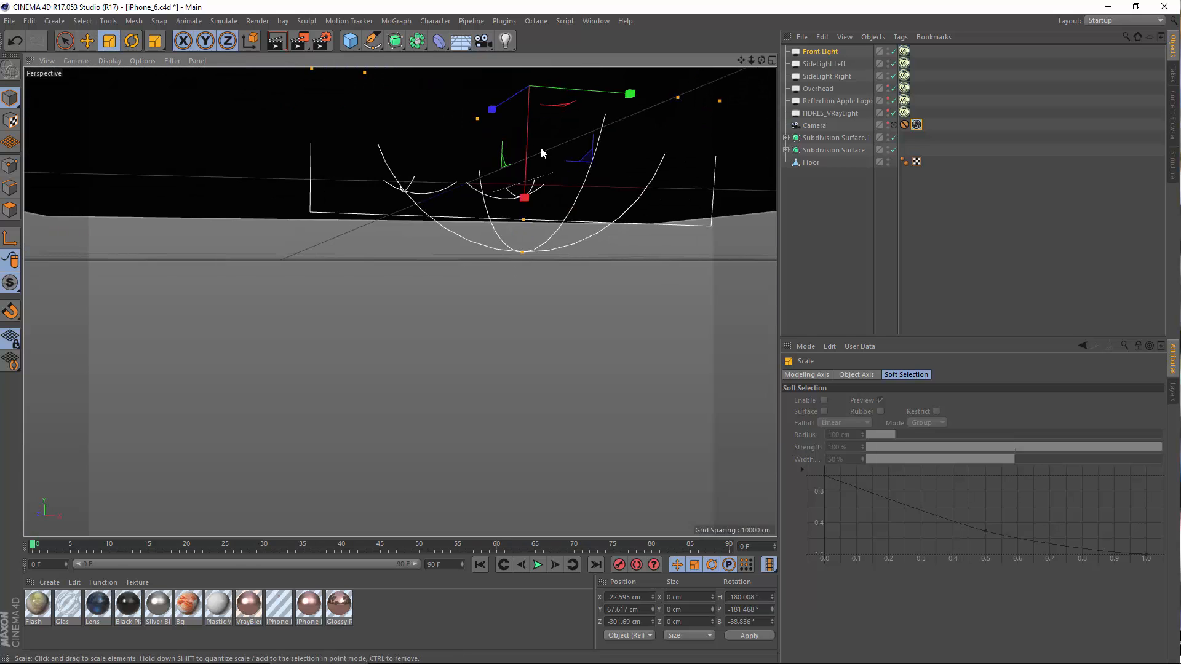
alt+middle_drag(541, 146, 523, 276)
click(87, 41)
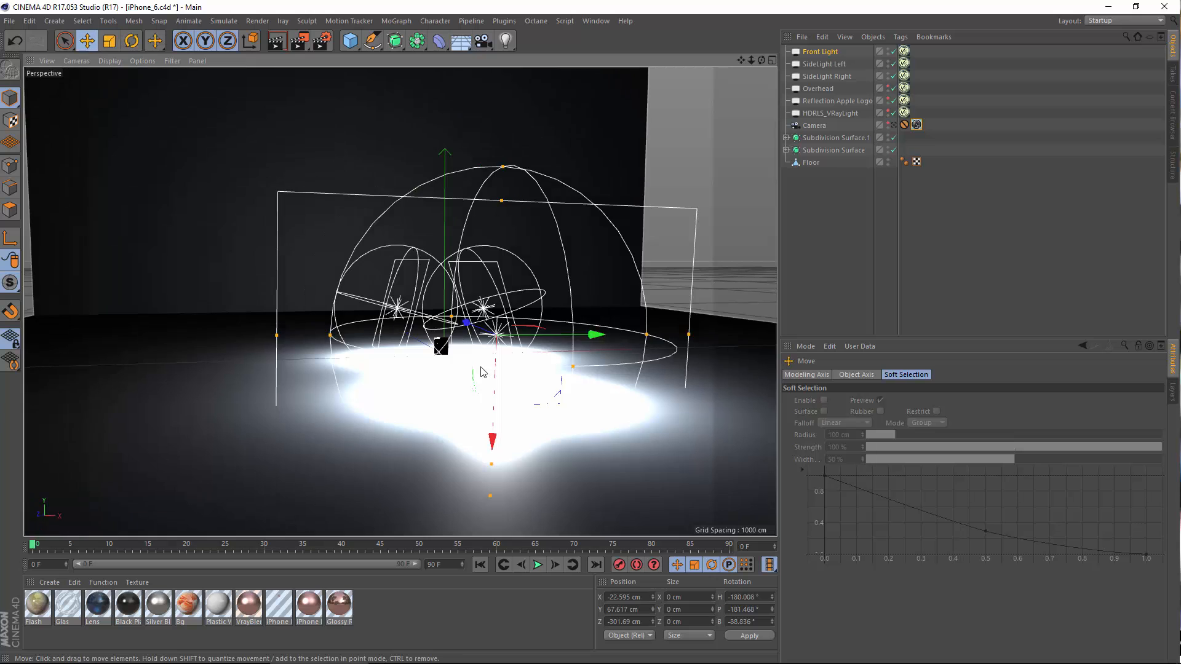
Tilt Front Light to a pitch of about -176° and raise it to about Y 155 cm.
alt+drag(480, 372, 585, 387)
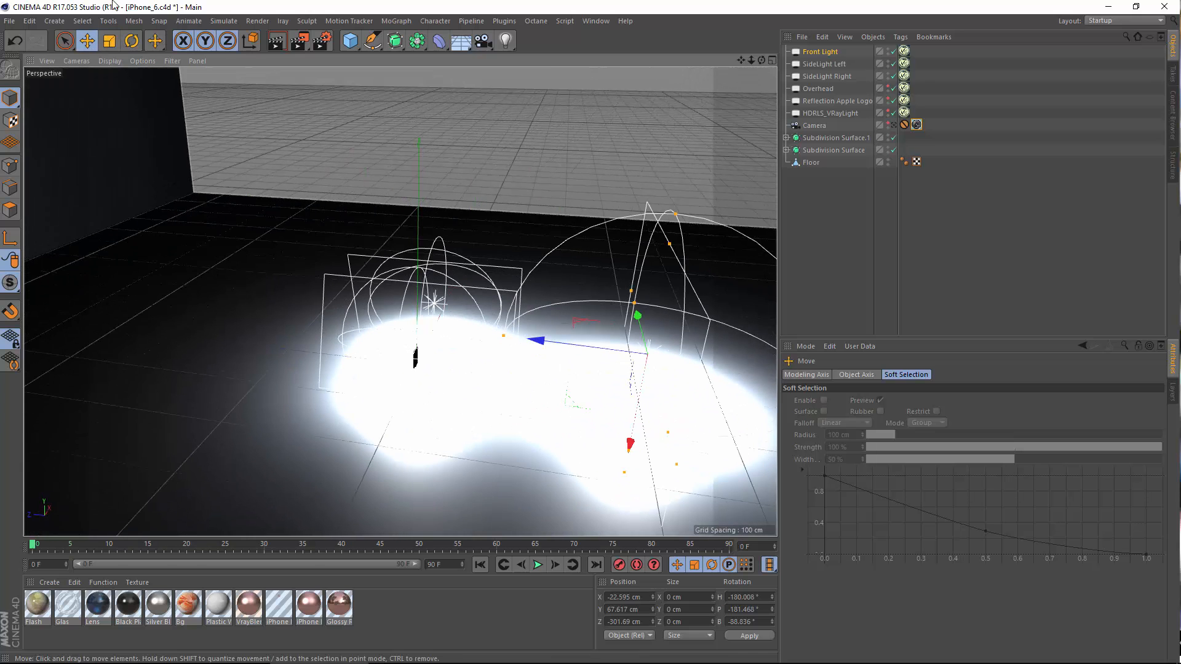
click(132, 43)
alt+middle_drag(664, 300, 594, 301)
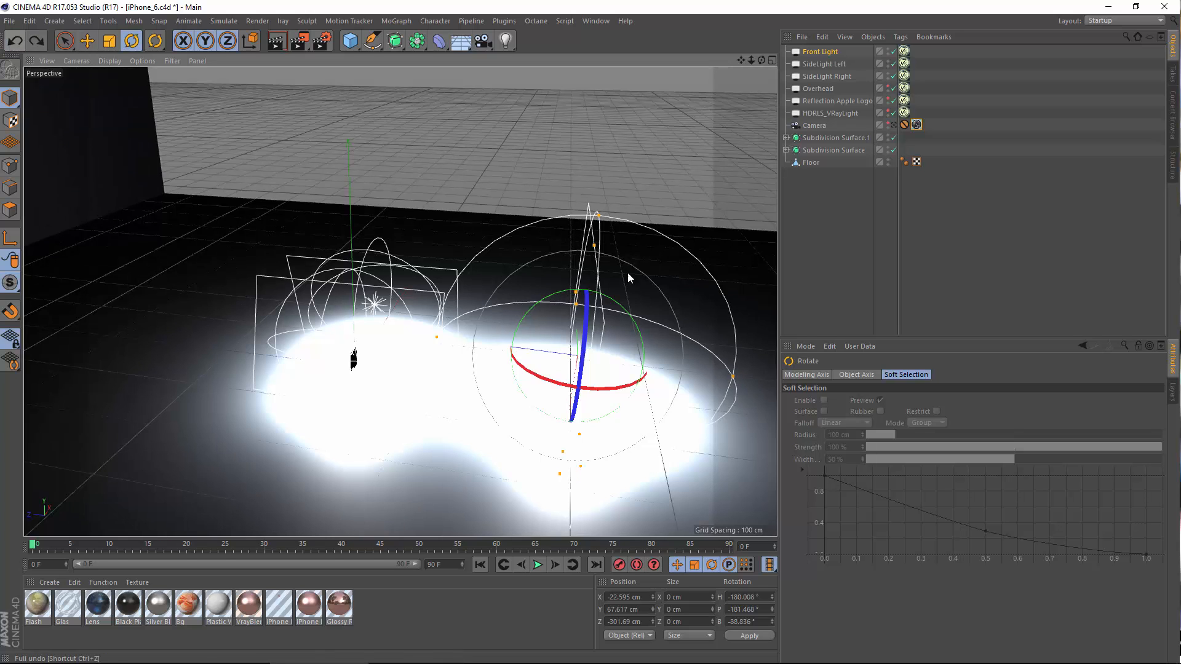
drag(555, 297, 547, 298)
click(88, 41)
alt+drag(720, 422, 713, 369)
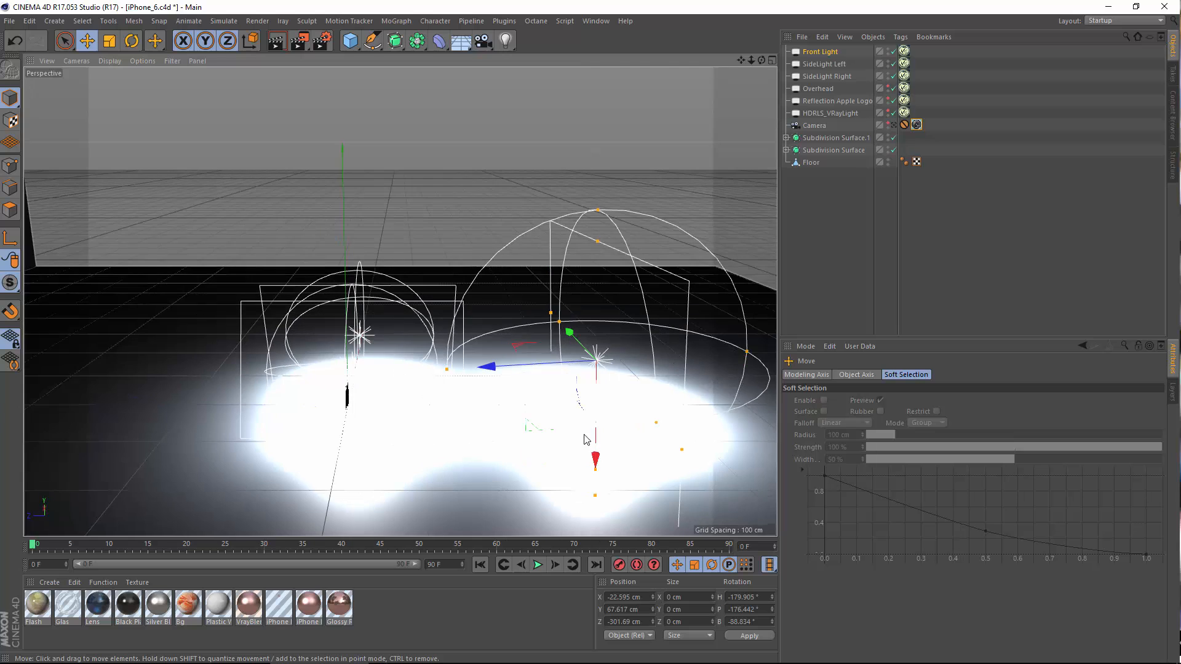
drag(600, 455, 594, 390)
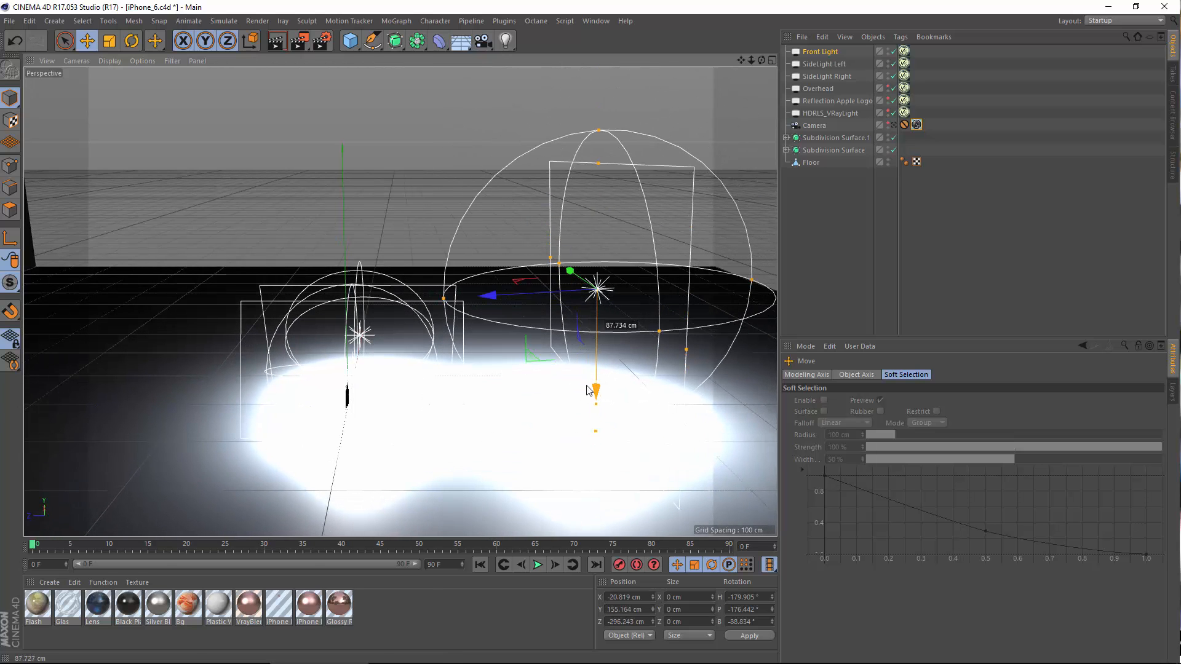
Rotate Front Light's bank to about -90° and lower it to about Y 144 cm.
alt+drag(488, 417, 351, 453)
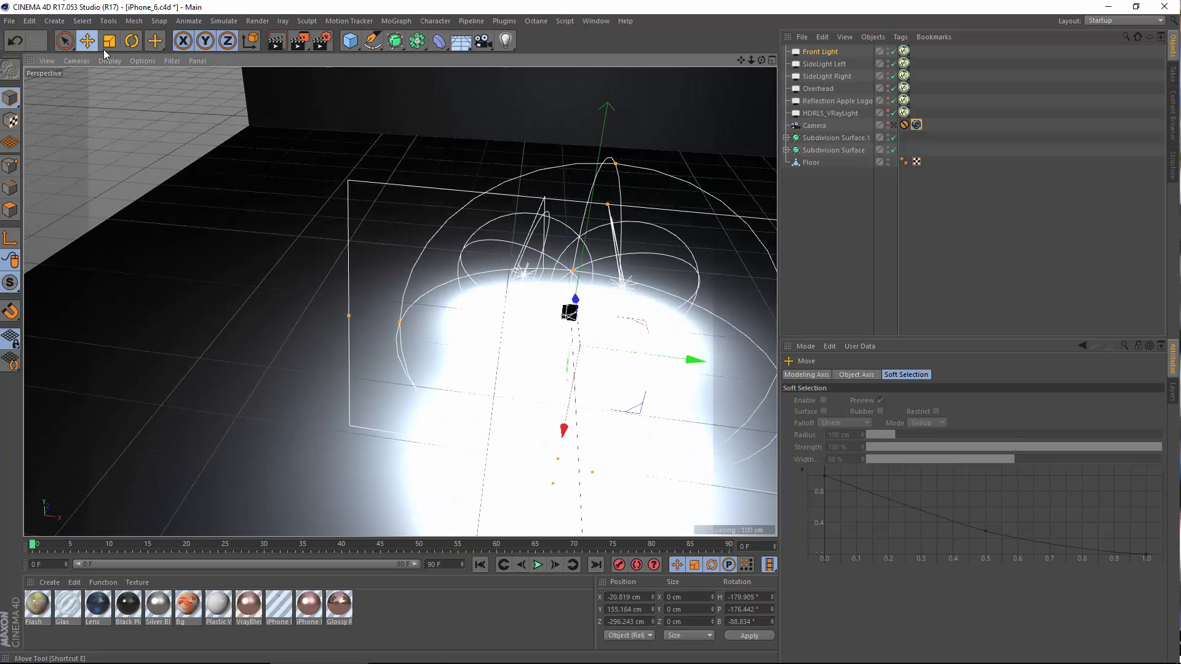
click(134, 46)
alt+middle_drag(539, 295, 445, 287)
alt+drag(444, 288, 480, 210)
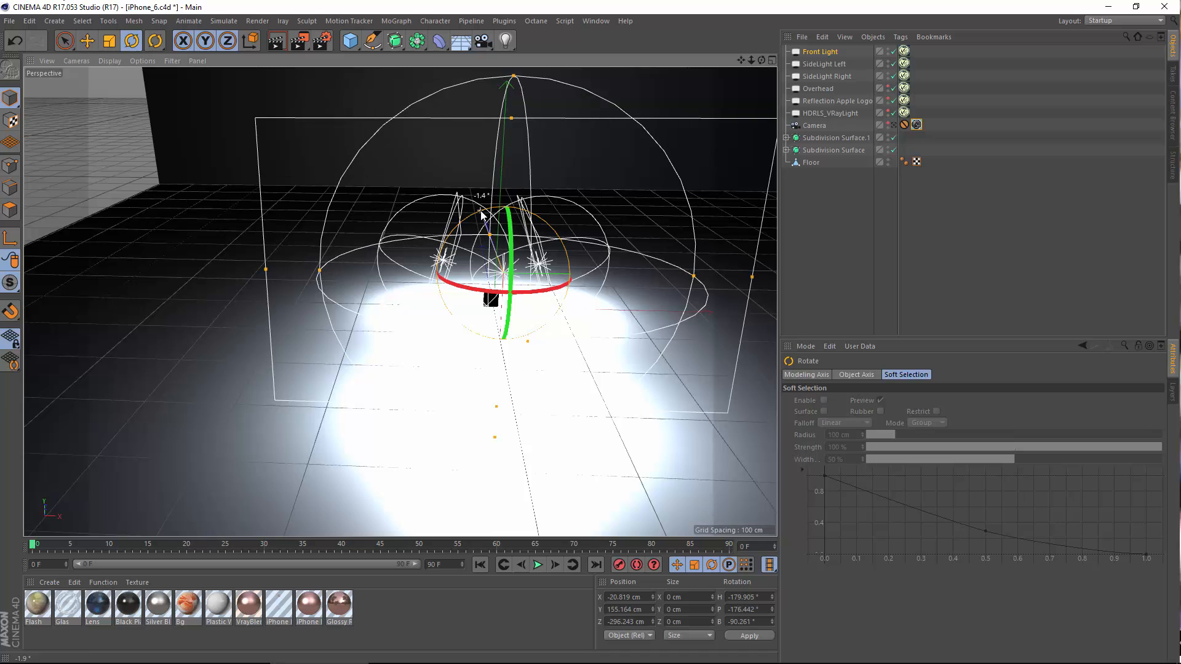
click(85, 46)
alt+drag(531, 317, 536, 367)
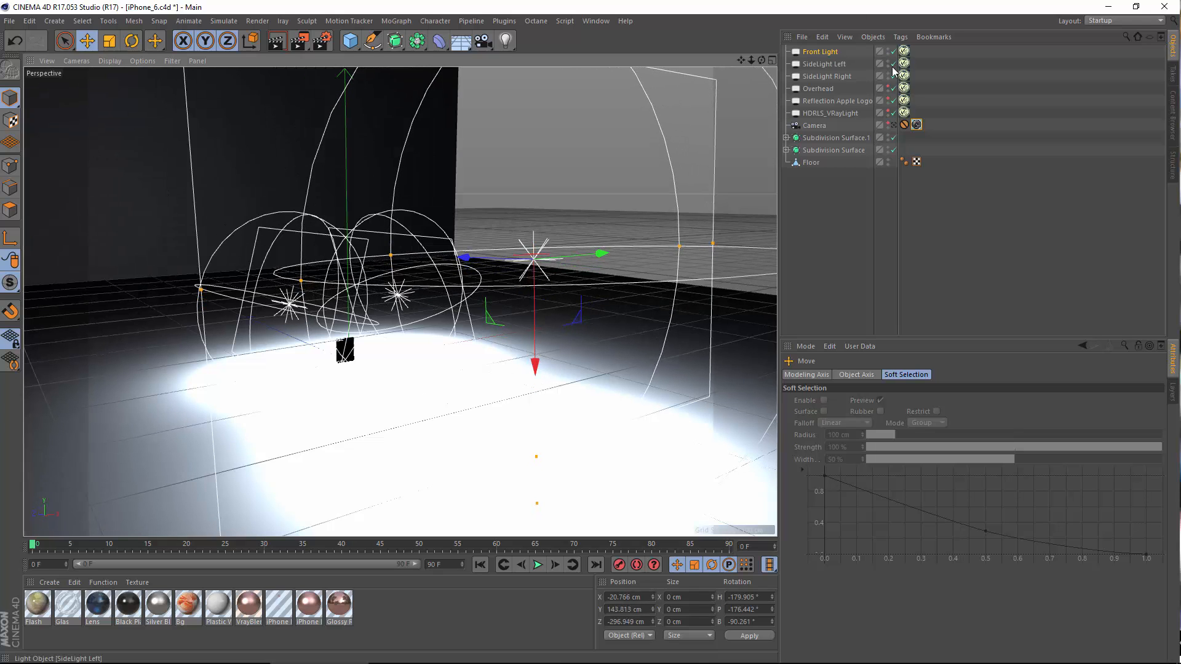
Disable every light except Front Light, return to the camera view and render a region around both phones.
drag(894, 64, 899, 112)
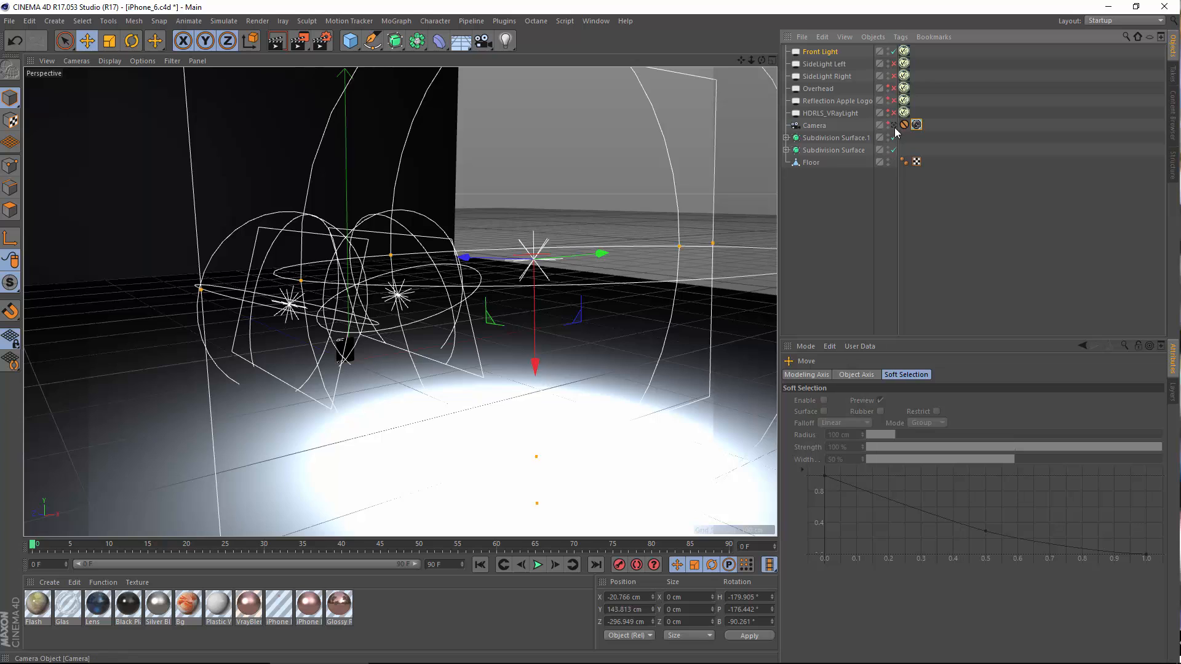
click(894, 124)
click(276, 43)
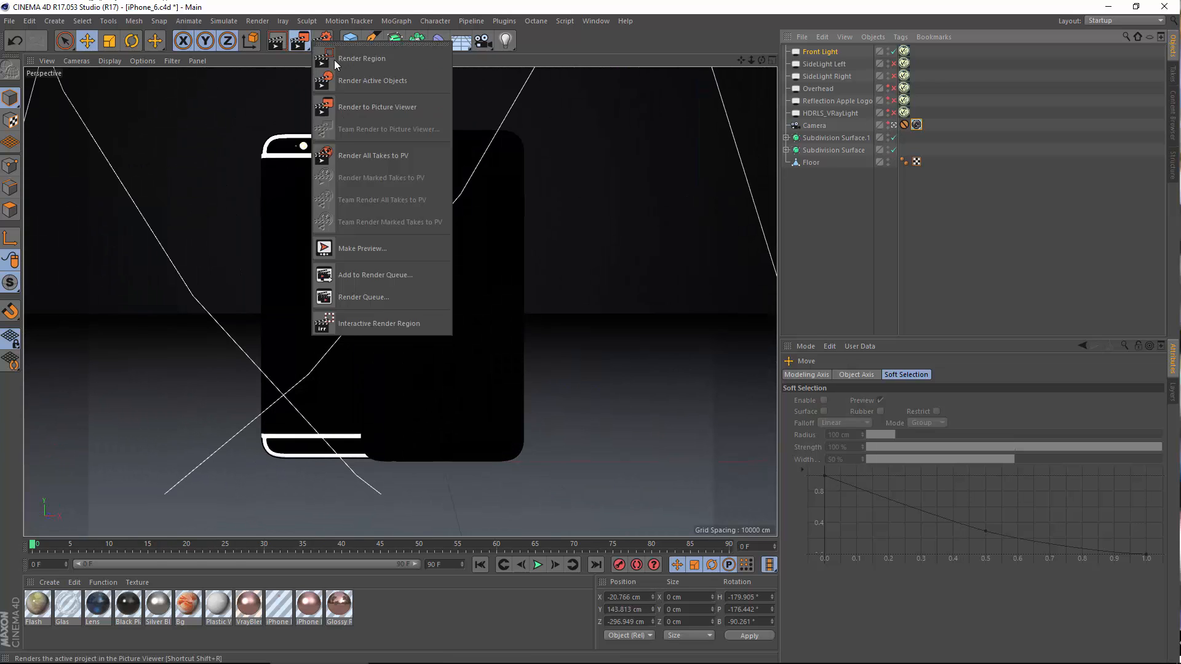
click(338, 80)
drag(202, 99, 595, 490)
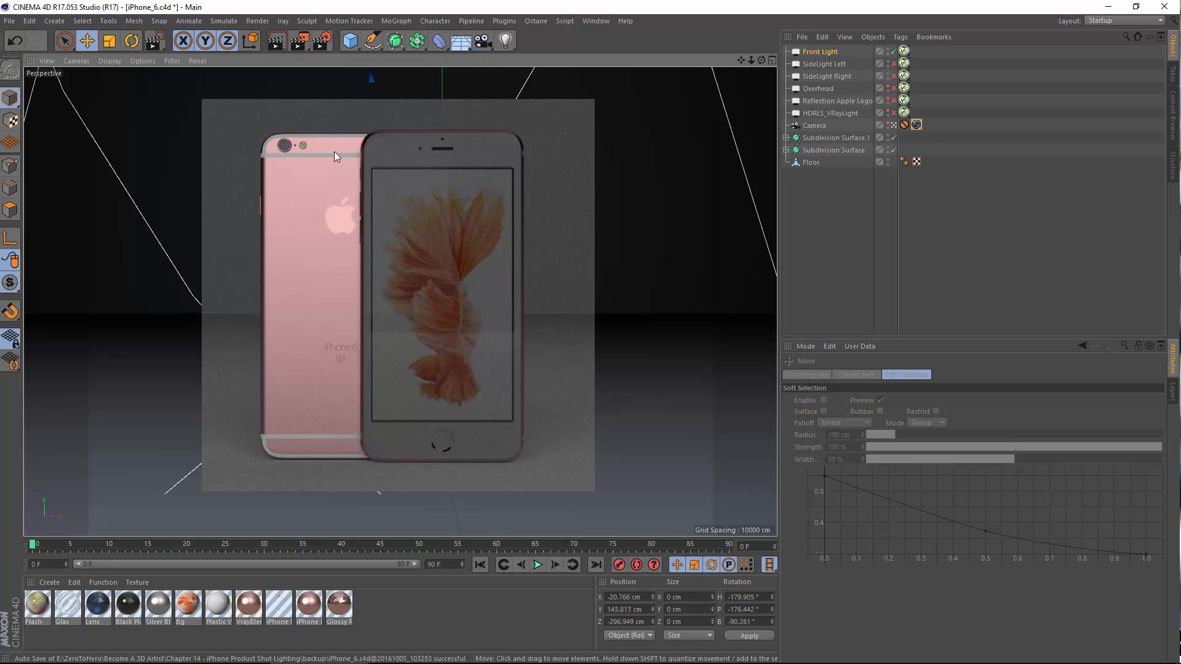
Check the lights' exclusion lists and remove Subdivision Surface from those of SideLight Right and SideLight Left.
click(820, 52)
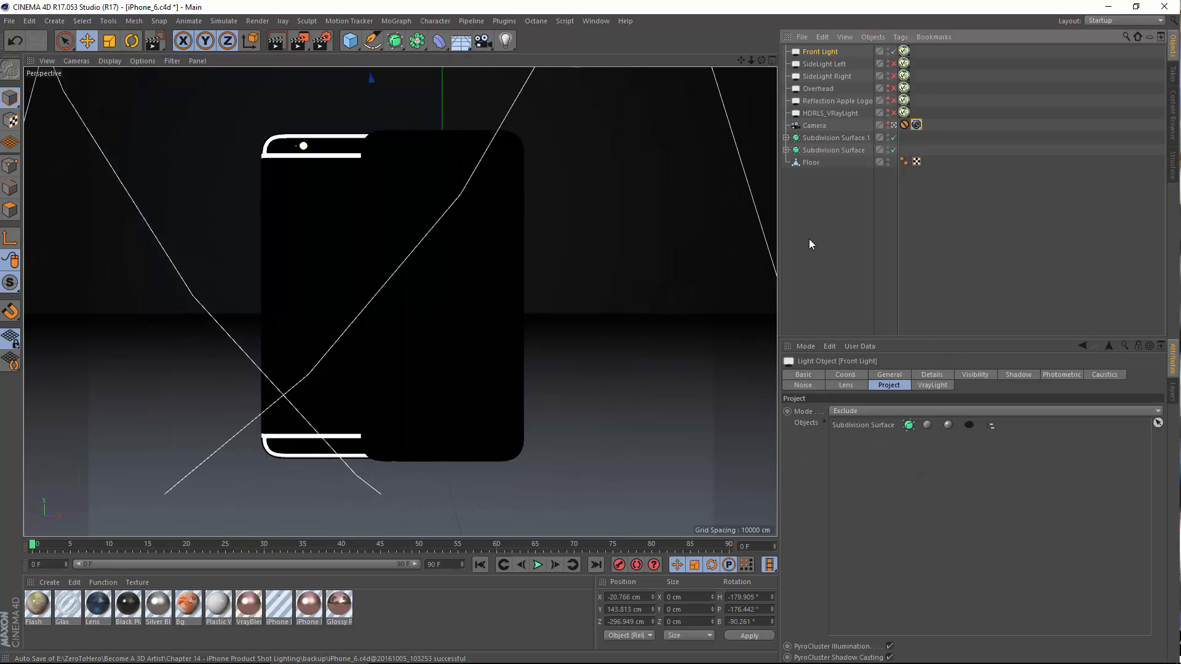
click(828, 62)
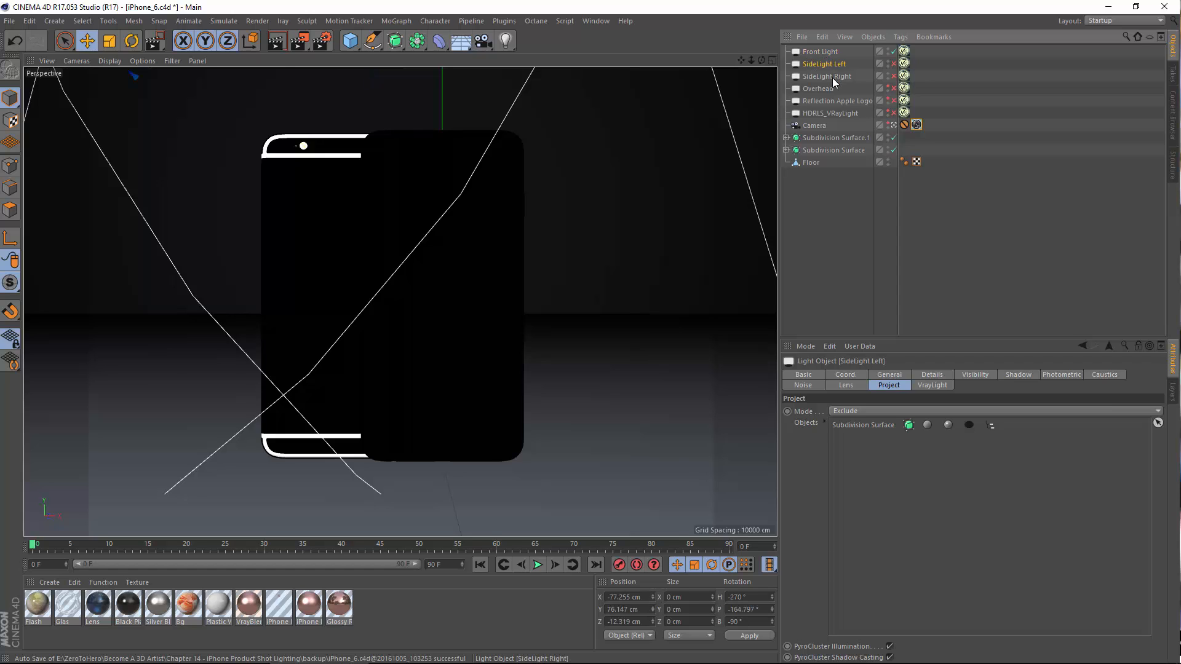
click(832, 77)
click(832, 88)
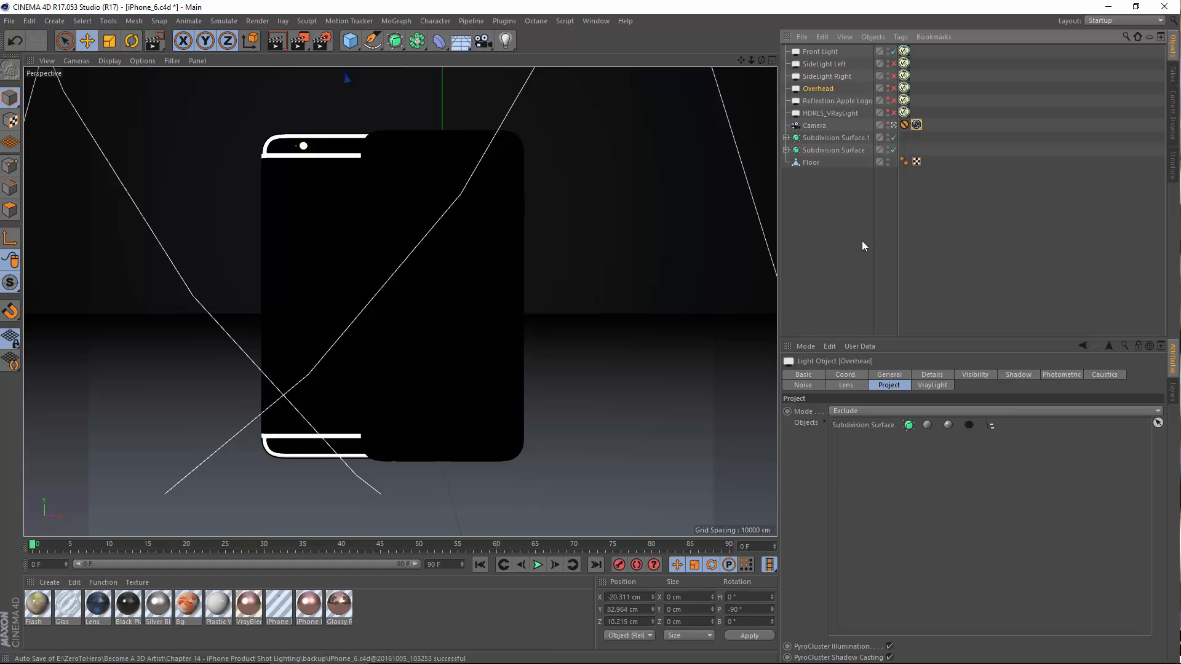
click(839, 75)
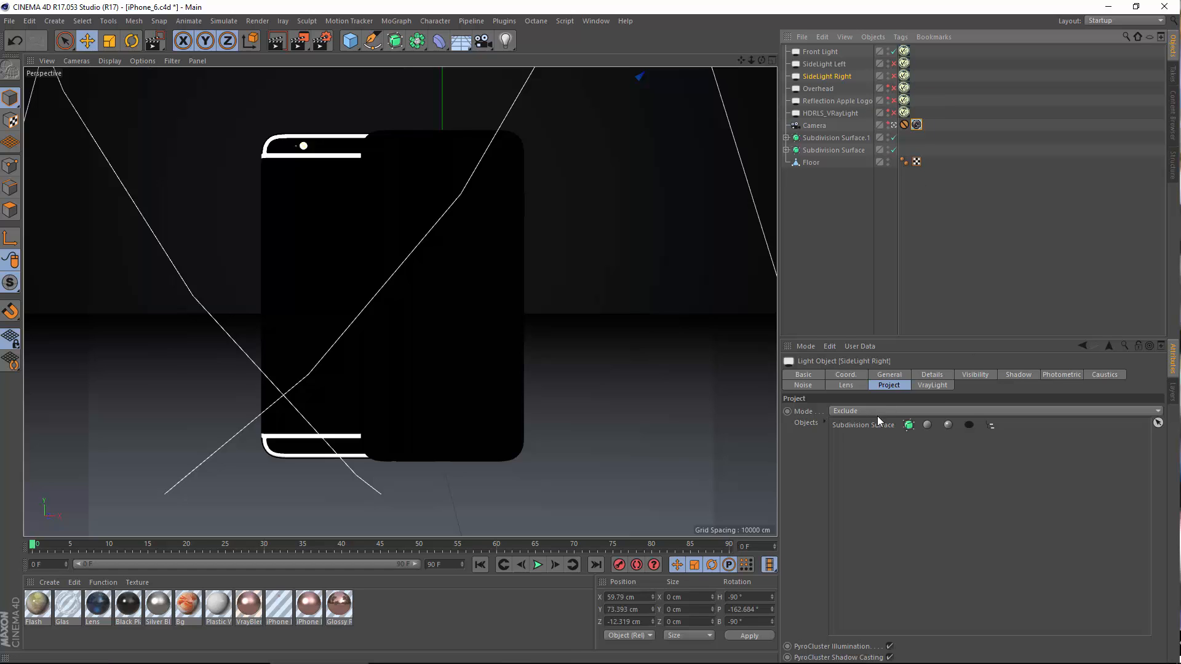
key(Delete)
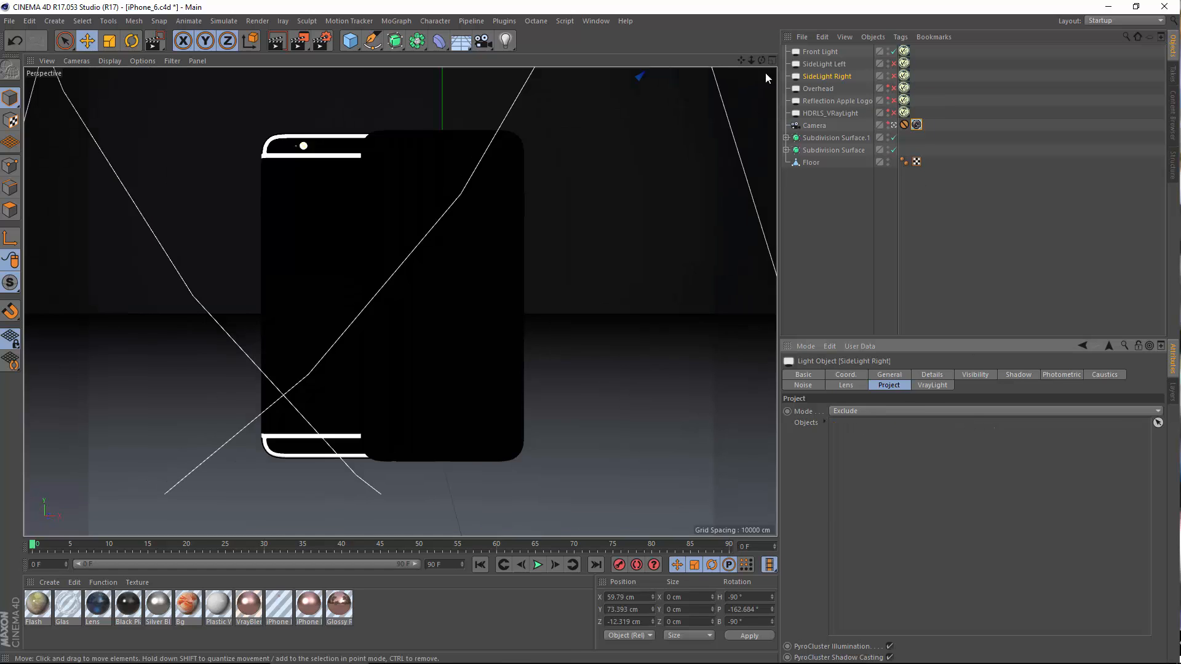
click(821, 65)
click(870, 429)
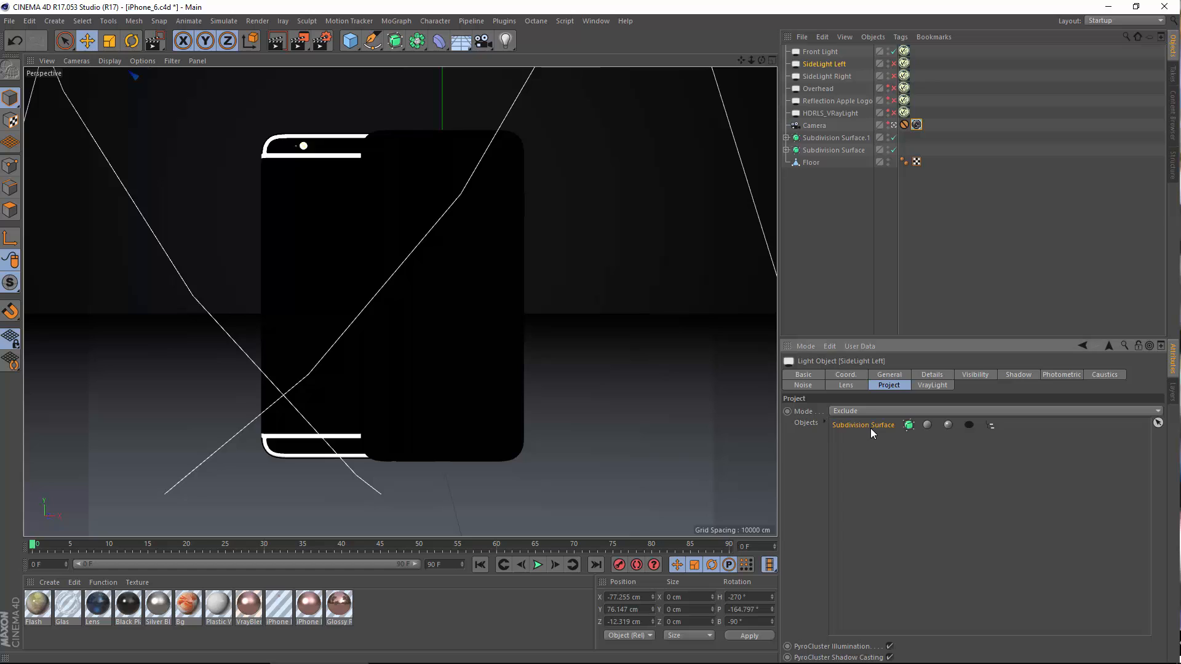
key(Delete)
Replace Subdivision Surface with Subdivision Surface.1 in Front Light's exclusion list and render a region around the front phone.
click(833, 50)
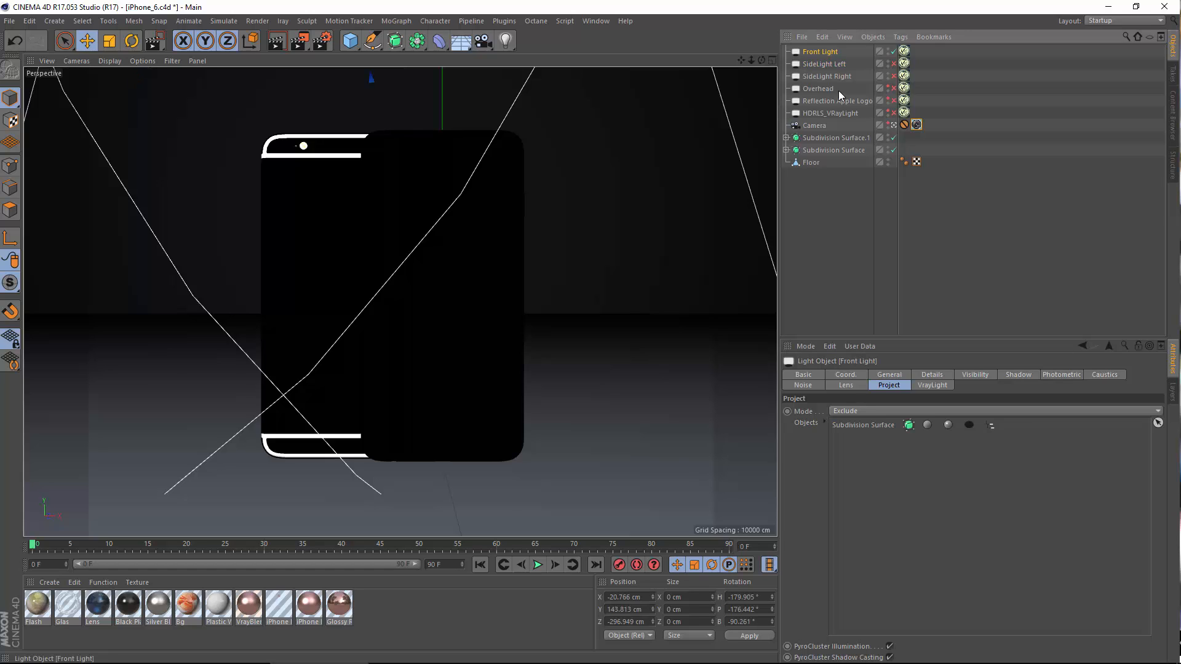
click(881, 429)
key(Delete)
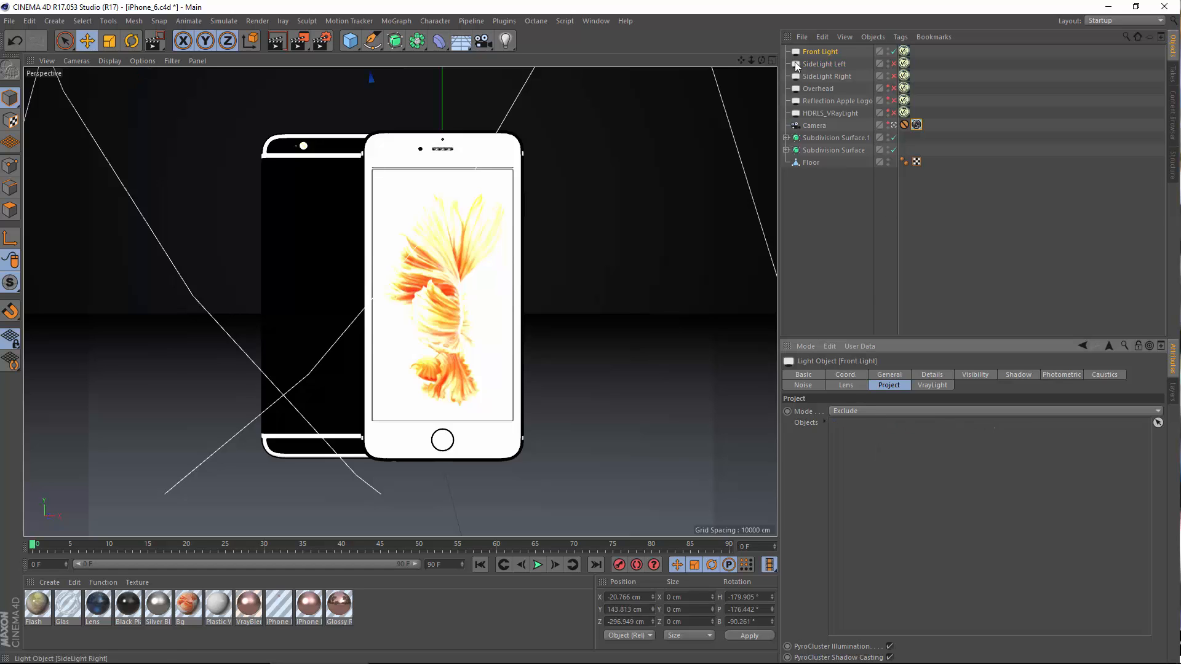
drag(861, 139, 1009, 359)
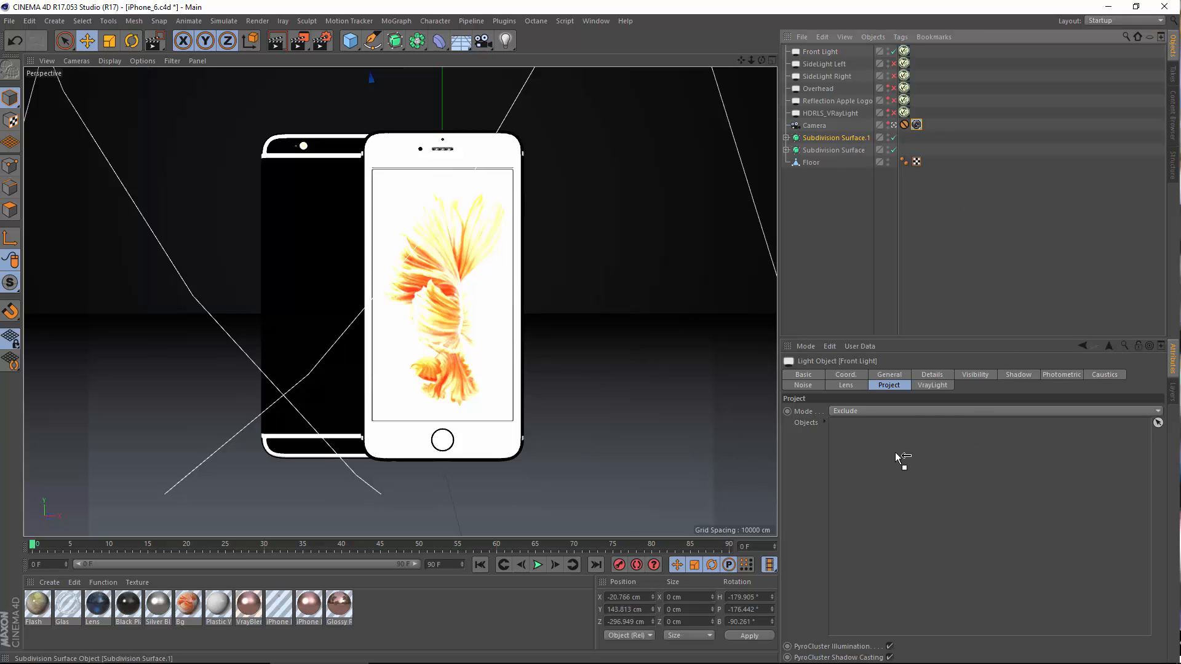
drag(896, 452, 895, 452)
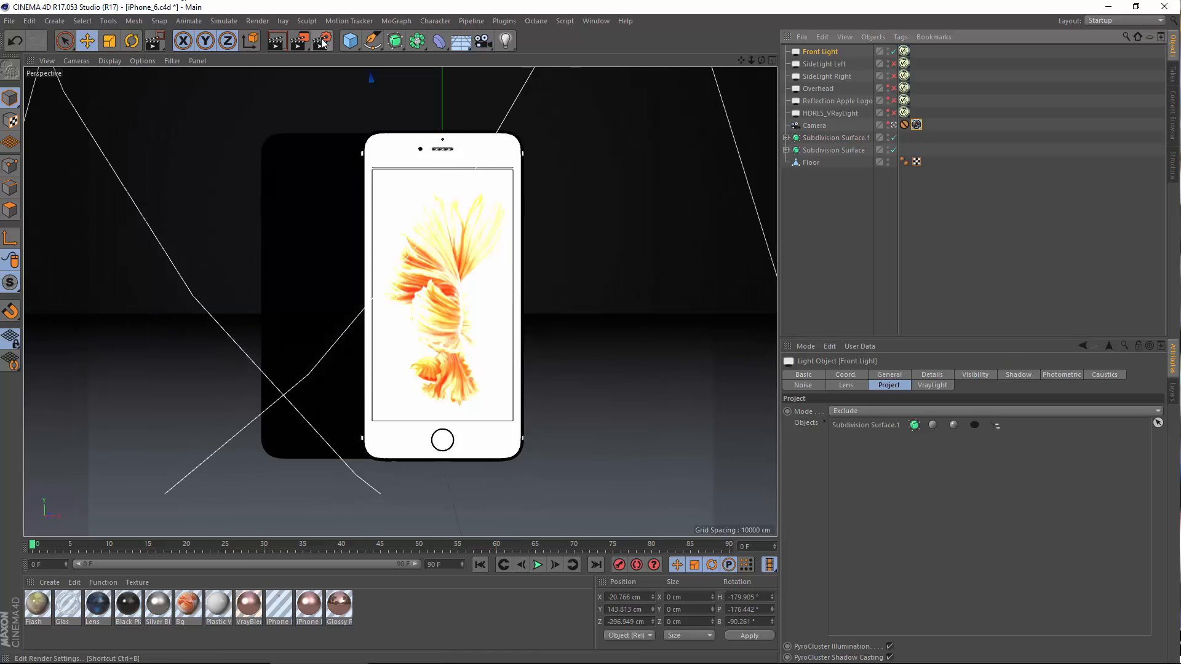
drag(598, 244, 320, 505)
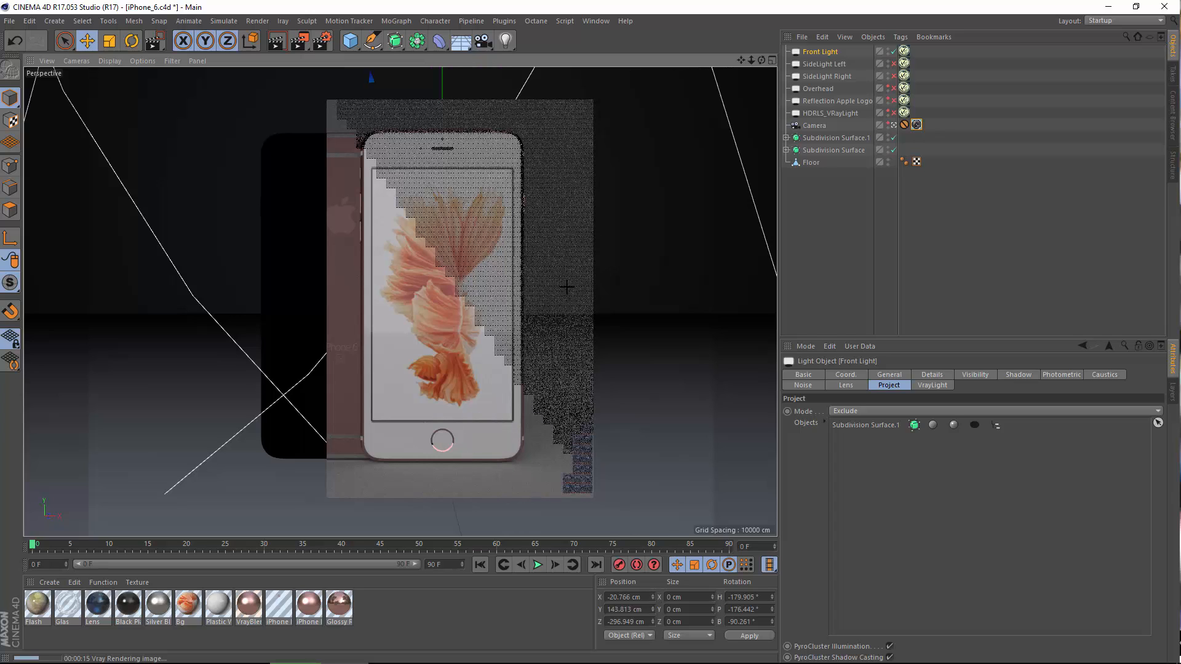
Set Front Light's V-Ray intensity to 10 and render a region around the front phone.
click(905, 51)
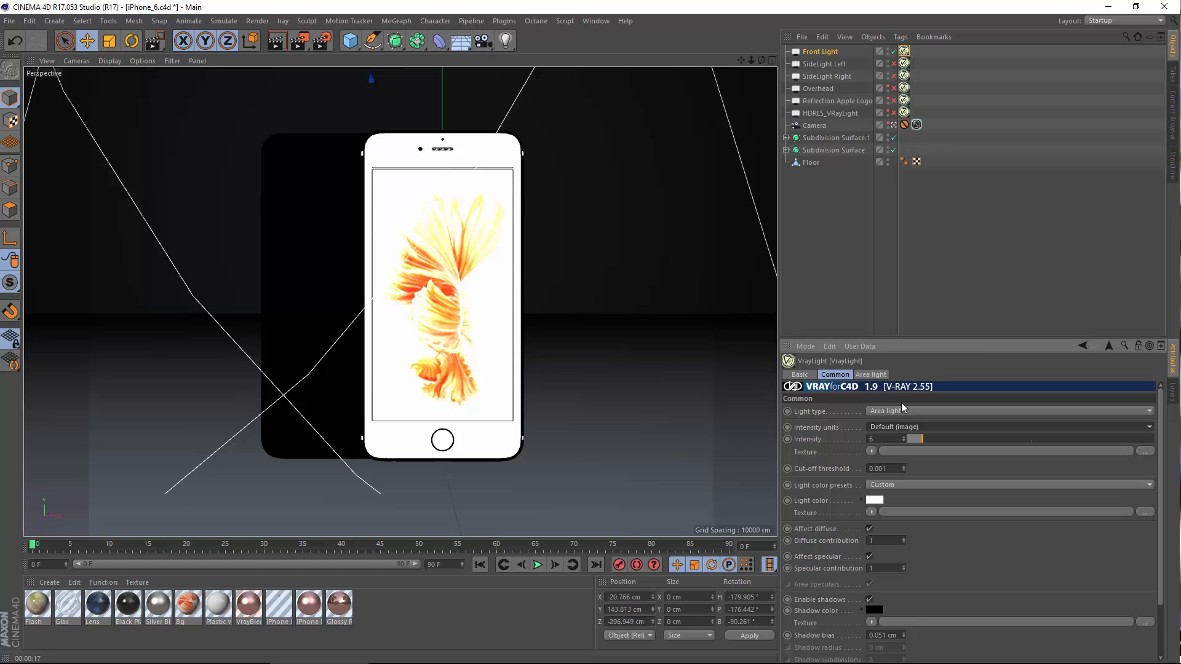
double_click(884, 441)
text(10)
key(Return)
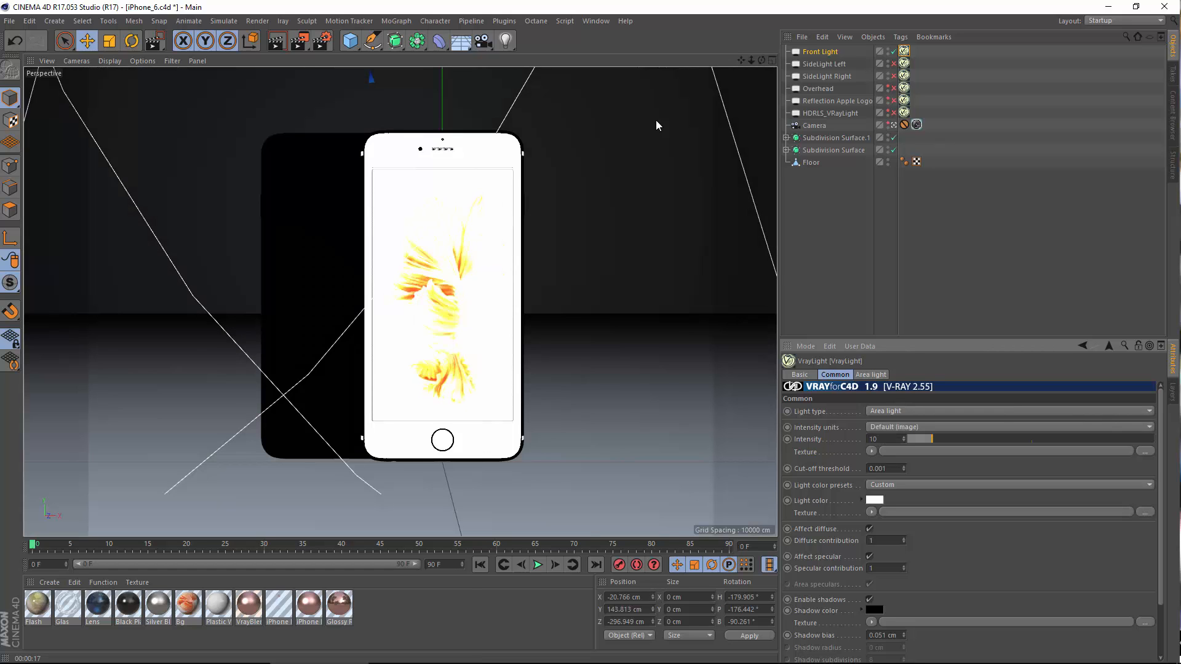
drag(298, 40, 336, 57)
drag(570, 121, 338, 477)
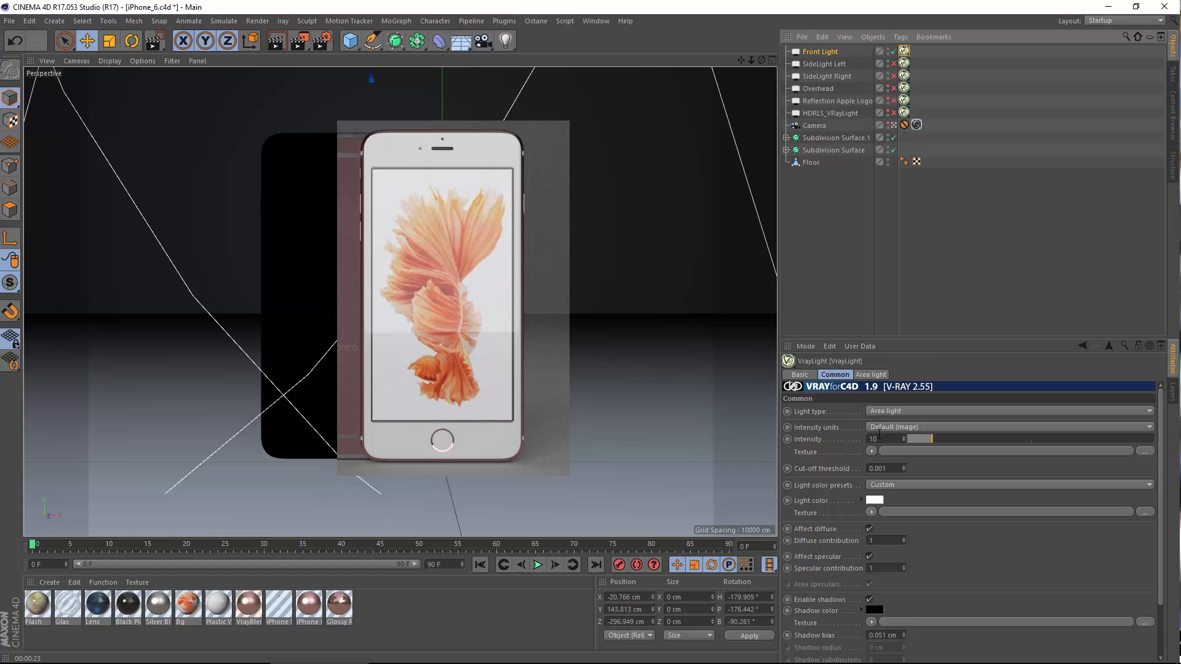
Set Front Light's V-Ray intensity to 14 and render the front phone's region again.
drag(883, 439, 814, 431)
text(14)
key(Return)
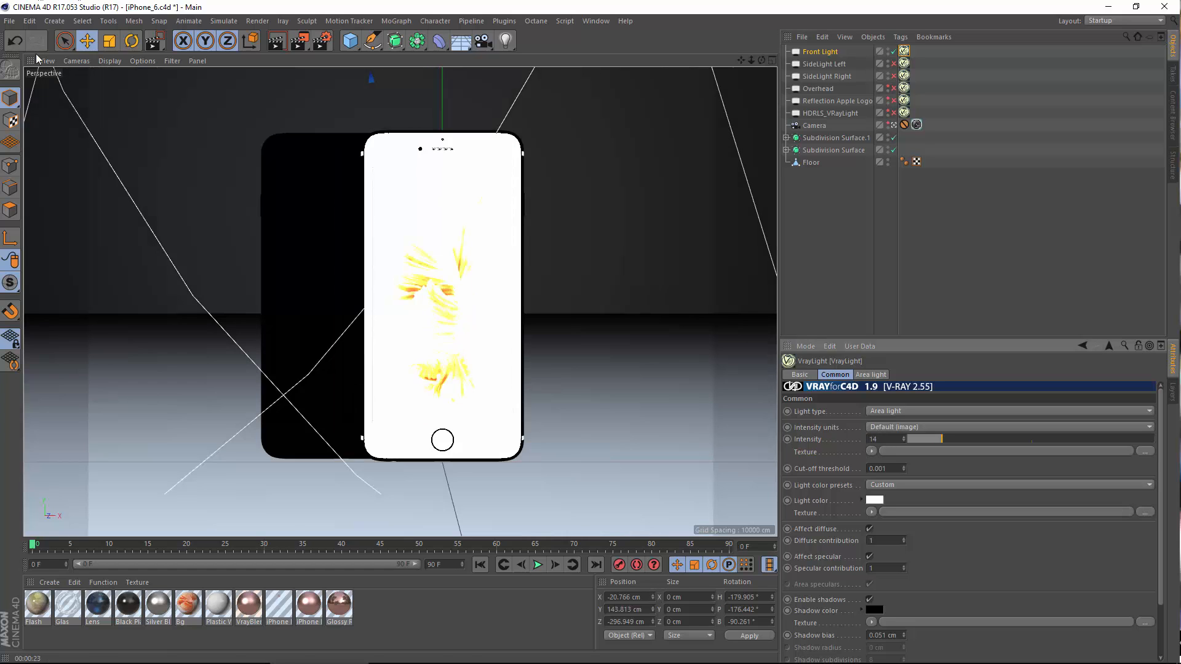
drag(300, 43, 346, 58)
drag(547, 107, 341, 509)
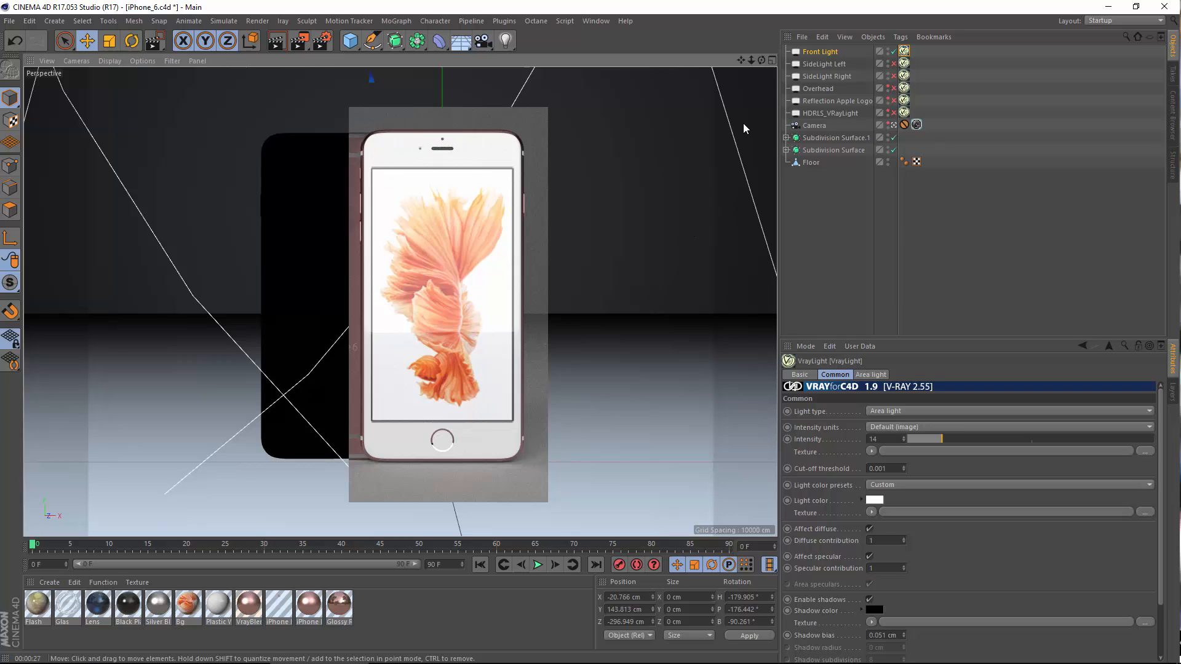
Re-enable the side, overhead, Apple logo reflection and HDRI lights, and render a region around both phones.
click(893, 65)
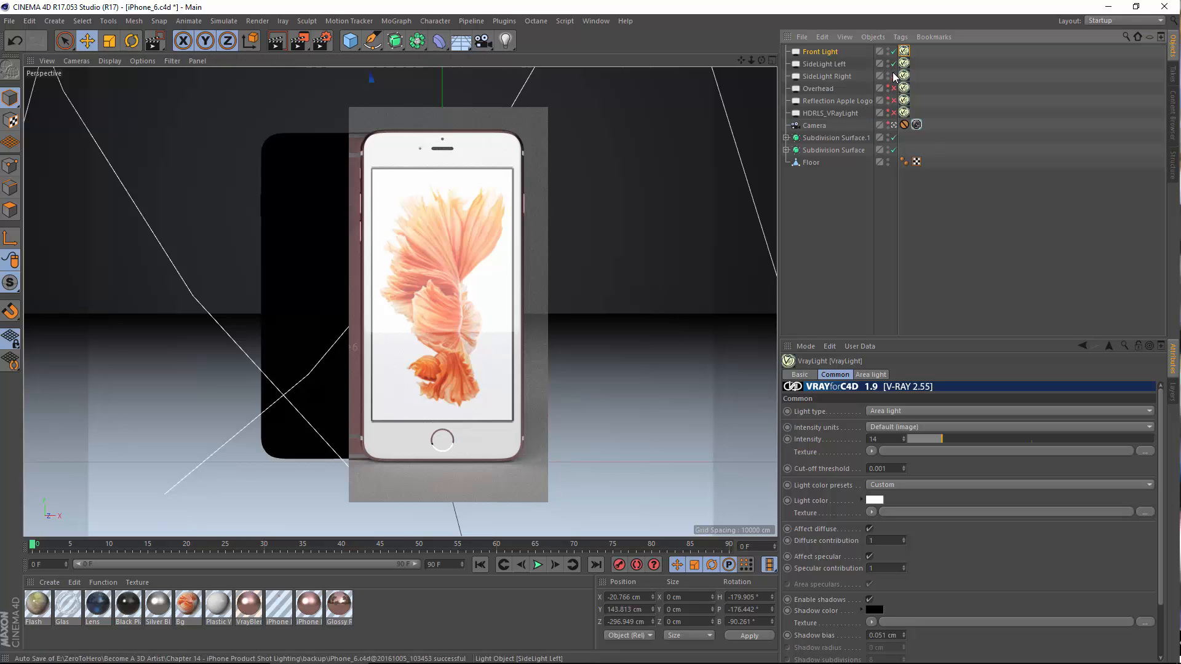
drag(895, 88, 895, 101)
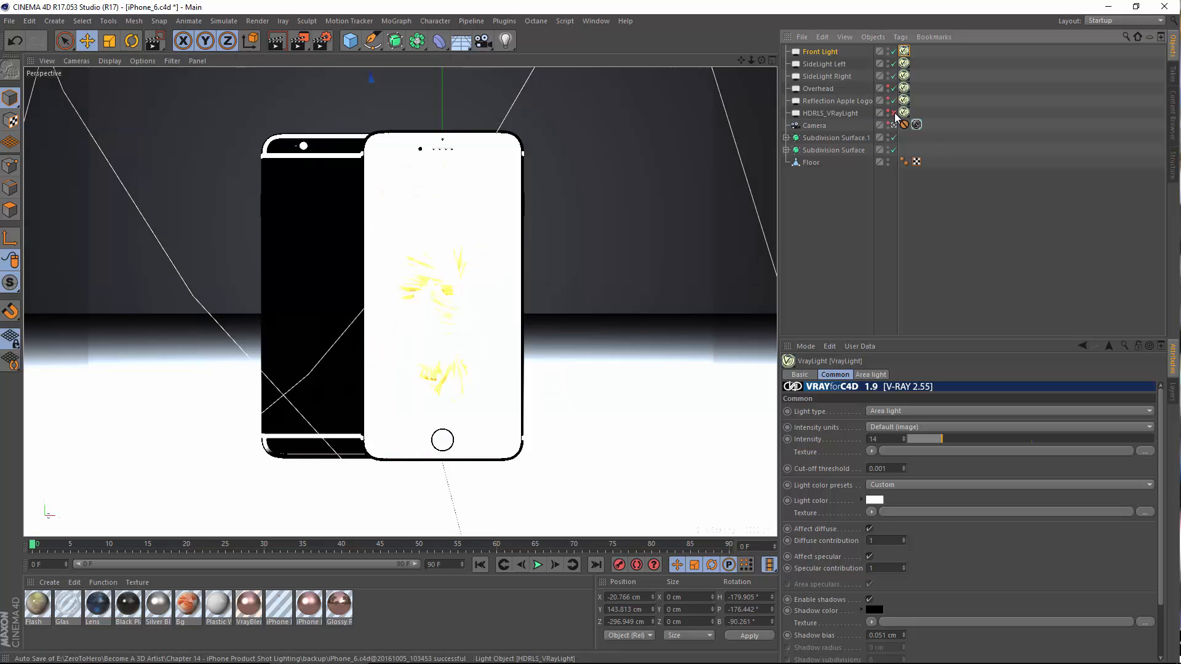
click(894, 113)
drag(298, 41, 326, 51)
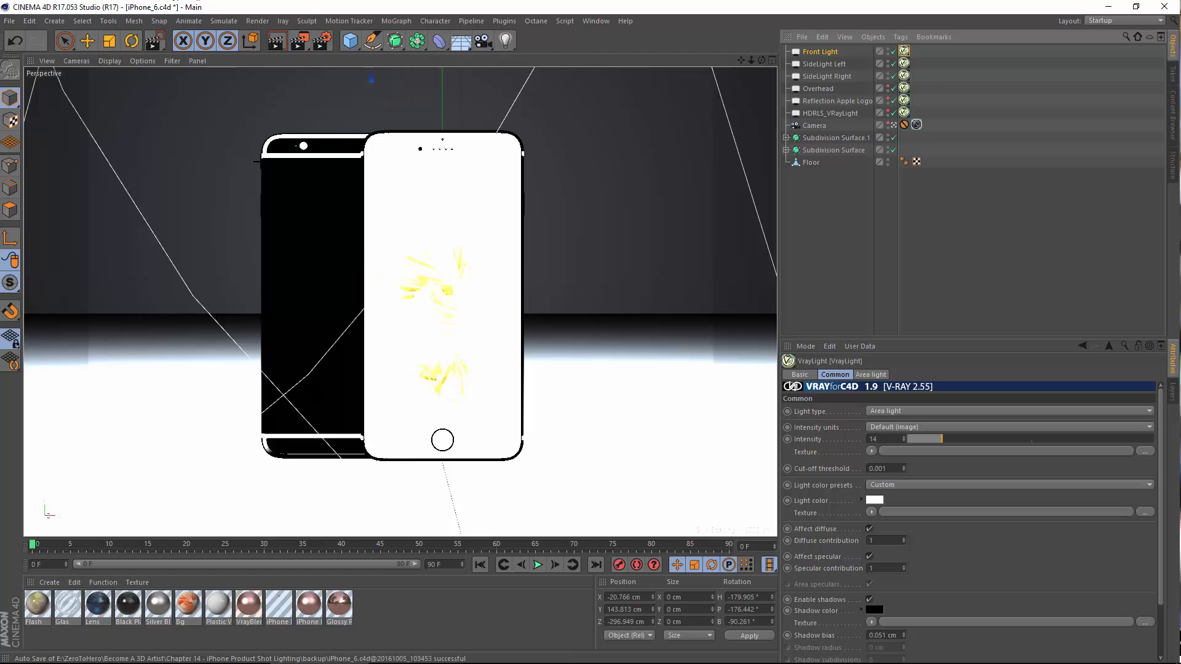
drag(207, 89, 592, 497)
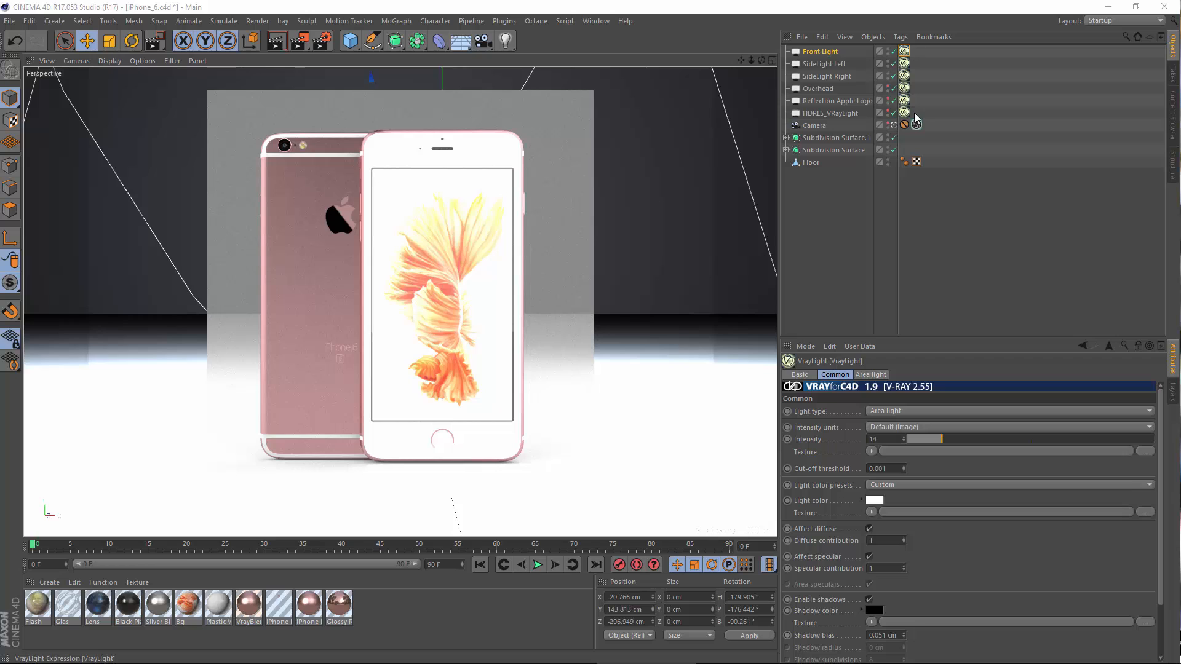
Set Front Light's V-Ray intensity to 6 and render the region around both phones again.
click(884, 438)
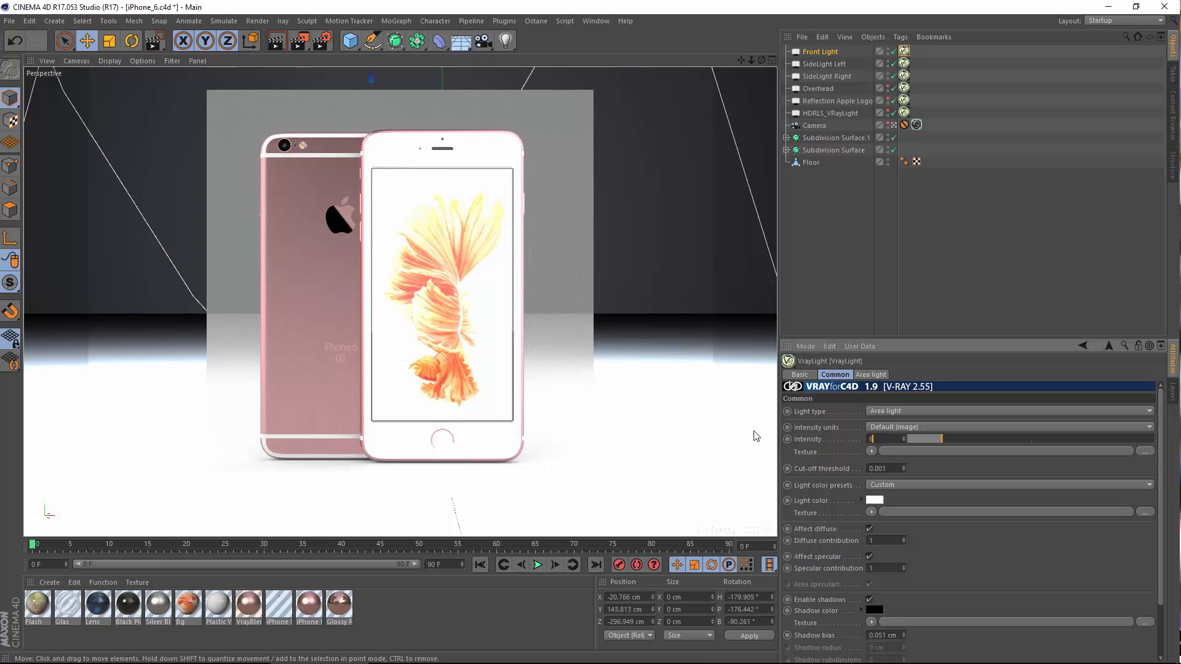
drag(300, 41, 333, 58)
drag(225, 118, 567, 480)
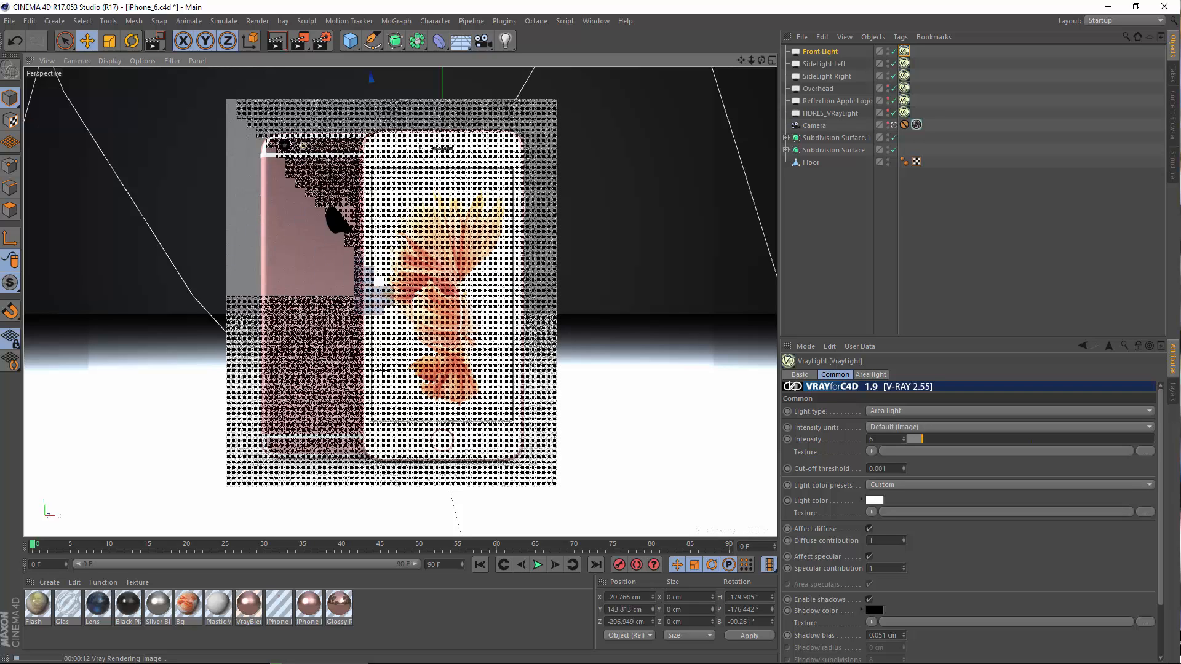
Minimise Cinema 4D and open the reference iPhone photo from the desktop in the Photos app.
mouse_move(401, 662)
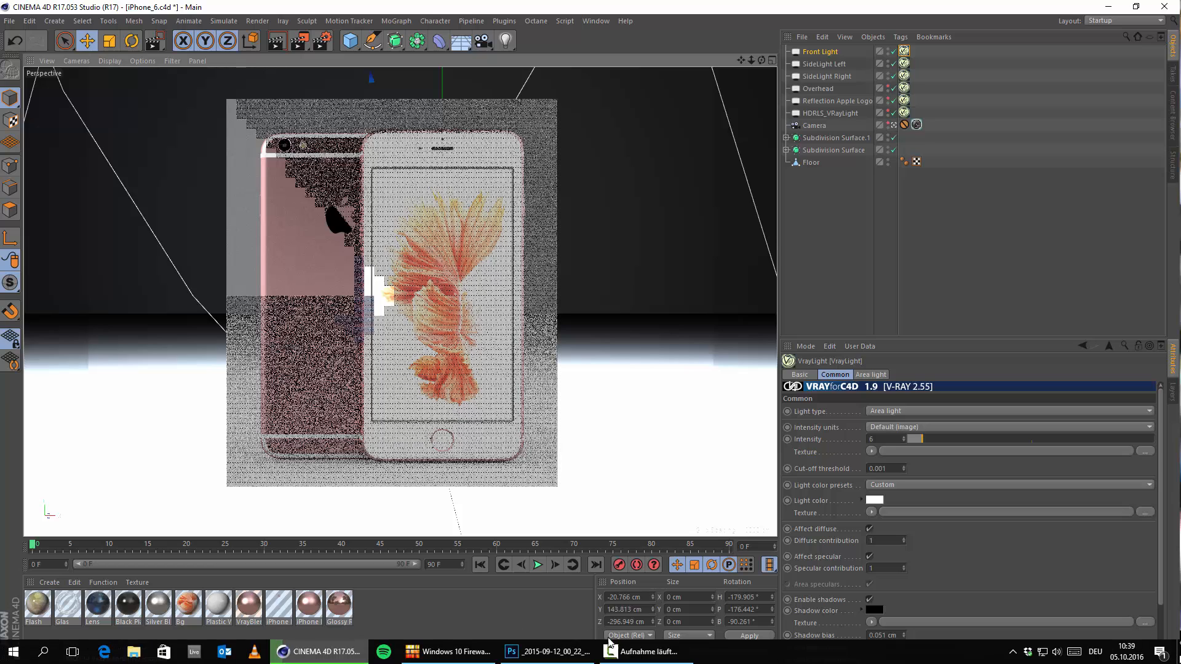
click(1107, 6)
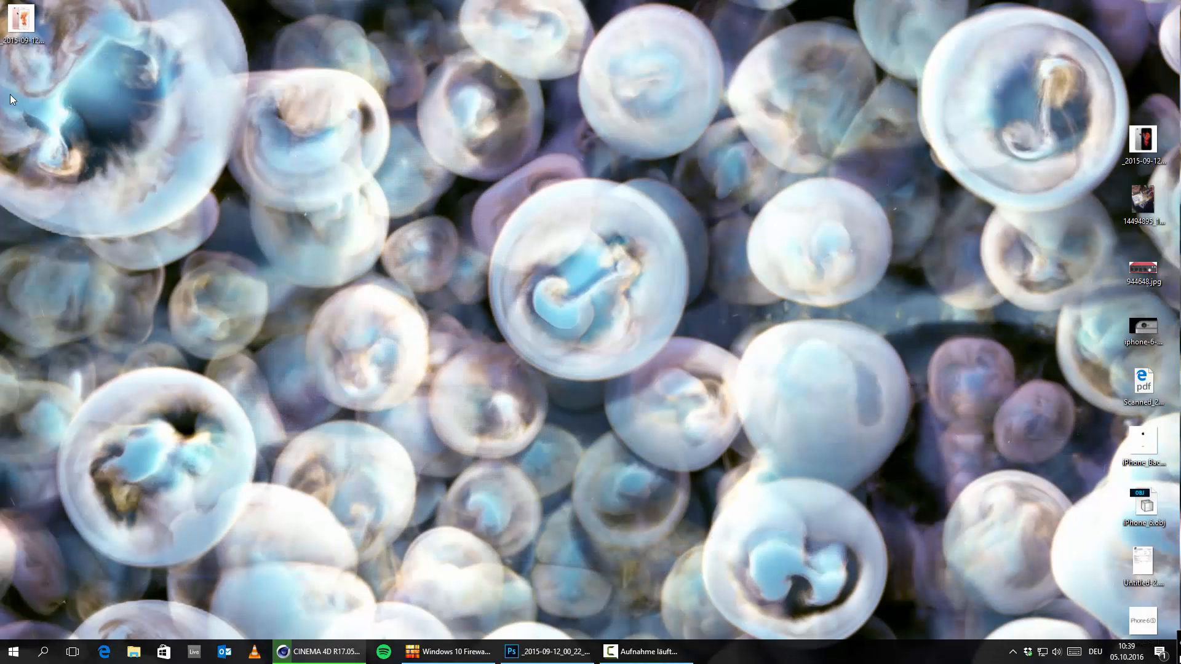
double_click(21, 20)
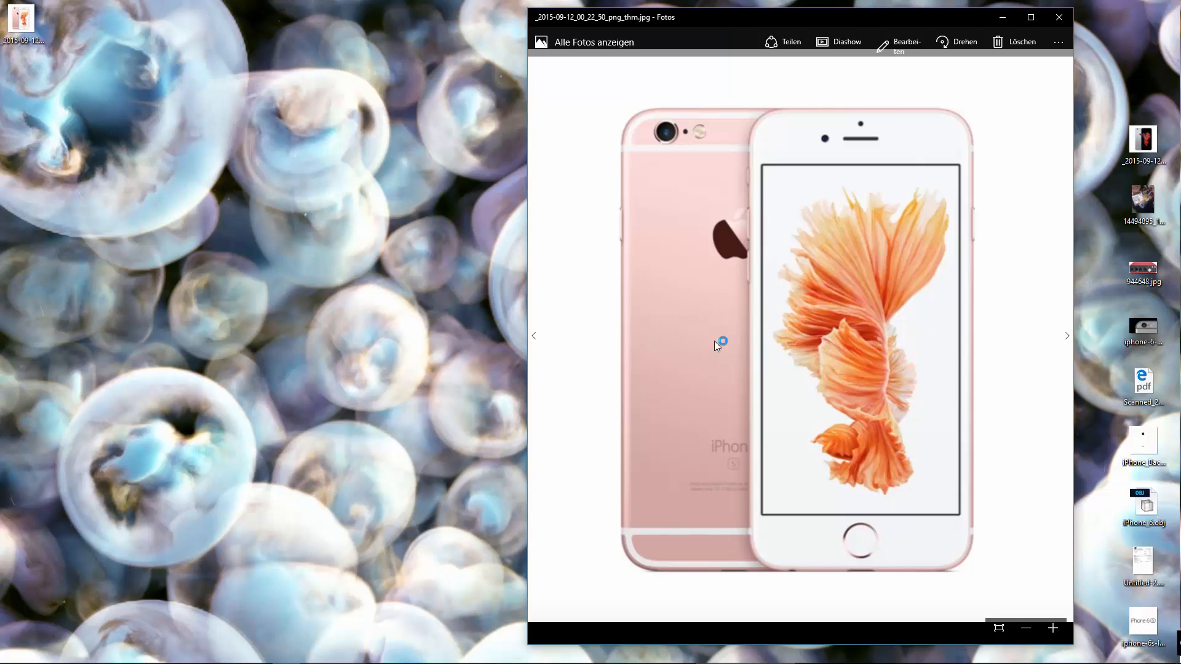
Compare the reference iPhone photo with the render in Cinema 4D, and return to the scene.
mouse_move(612, 663)
mouse_move(556, 652)
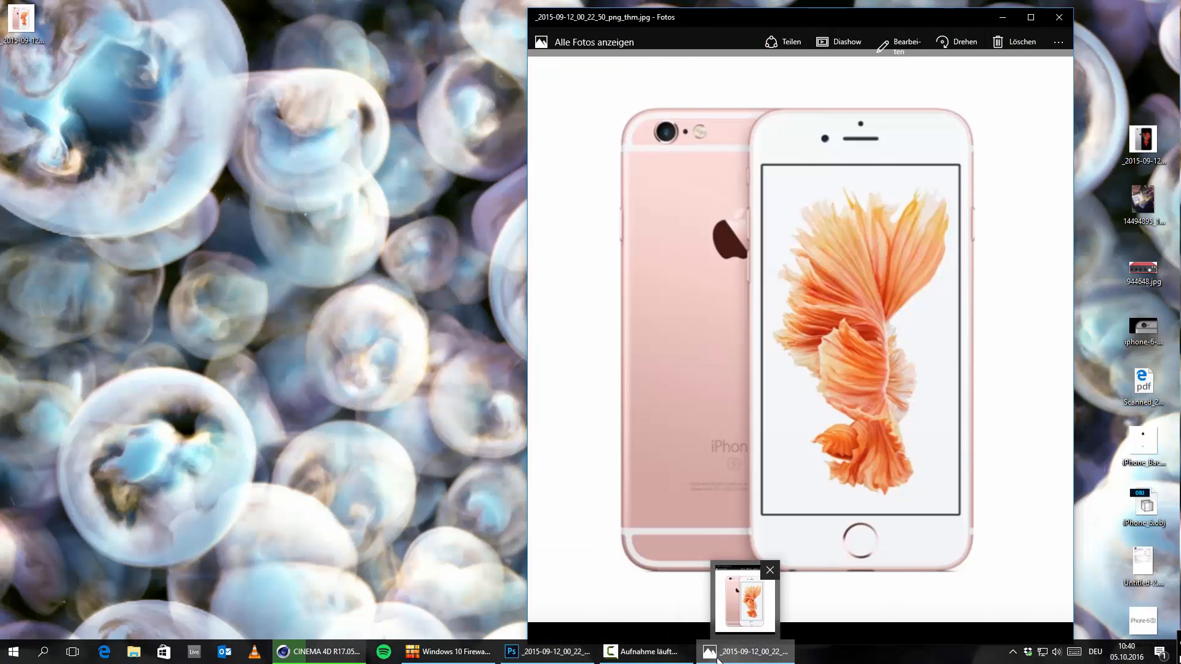
click(326, 652)
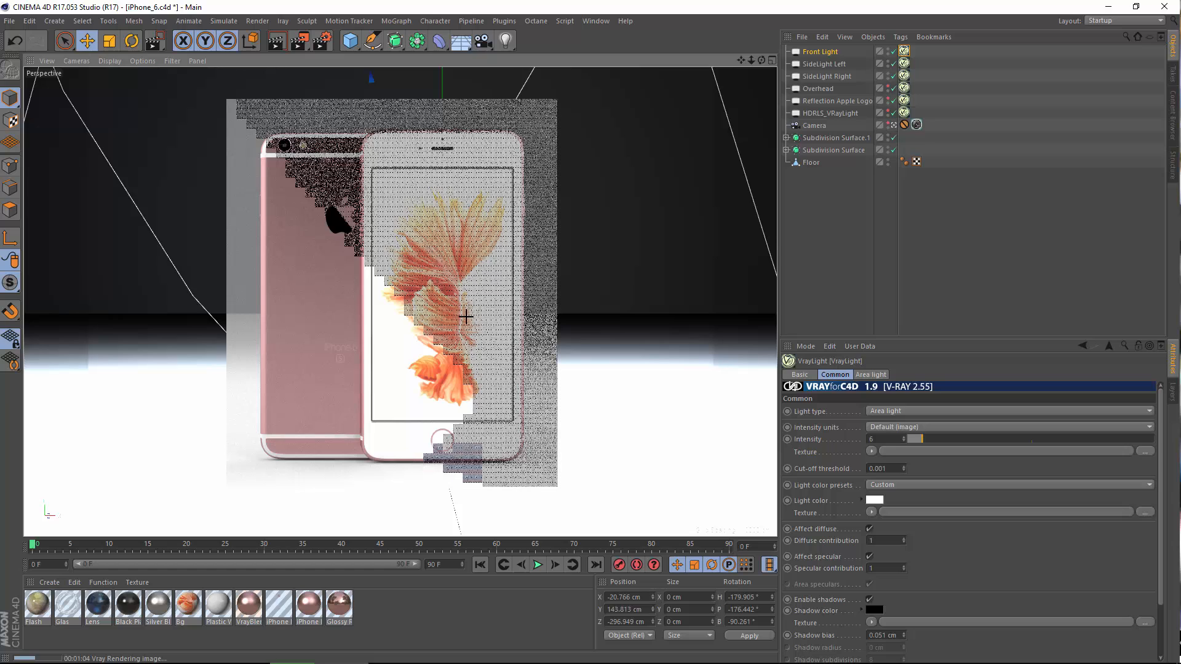
click(746, 652)
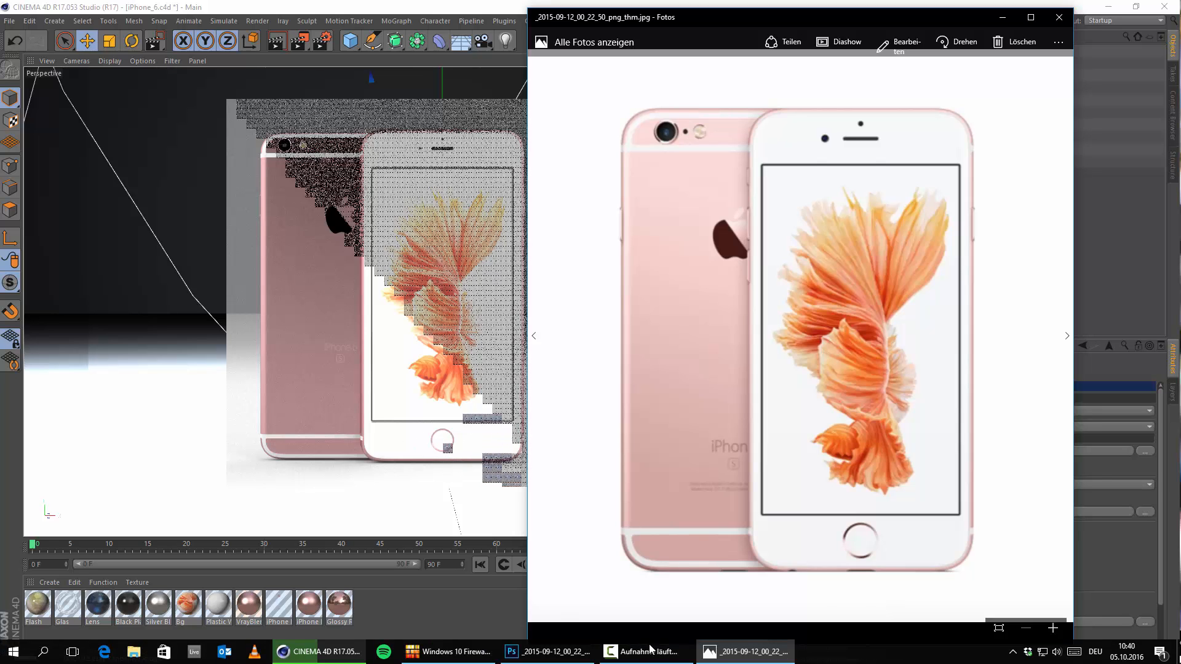
click(738, 653)
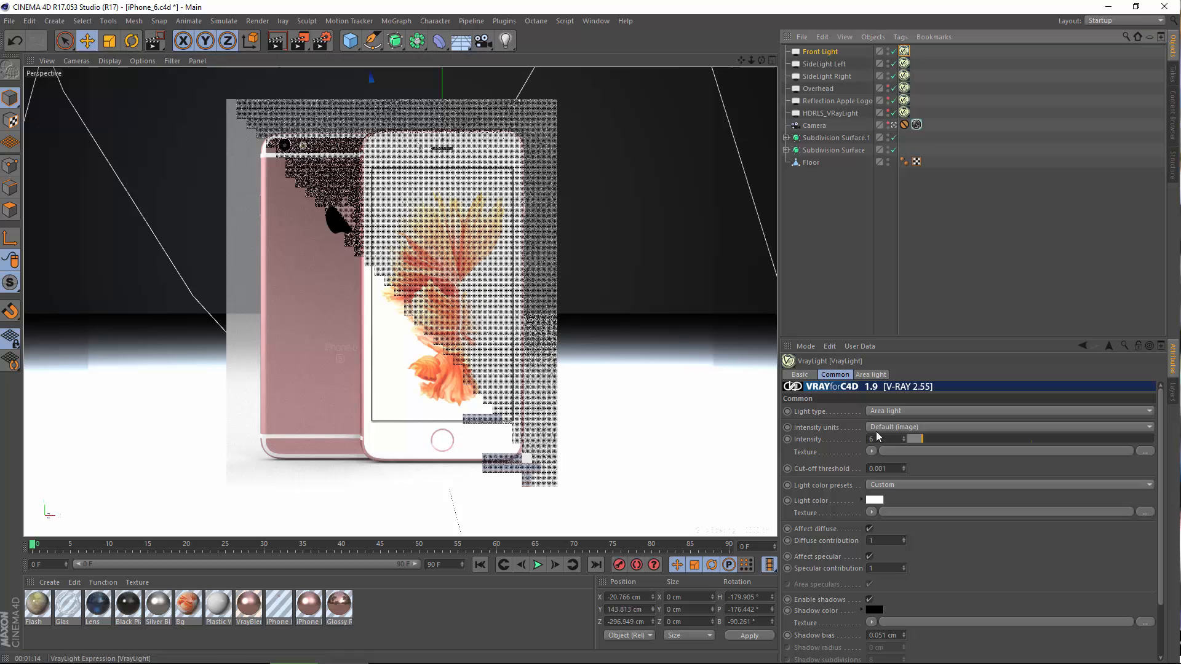
Set Front Light's V-Ray intensity to 2 and render a region around the front phone.
drag(877, 439, 787, 438)
text(2)
key(Return)
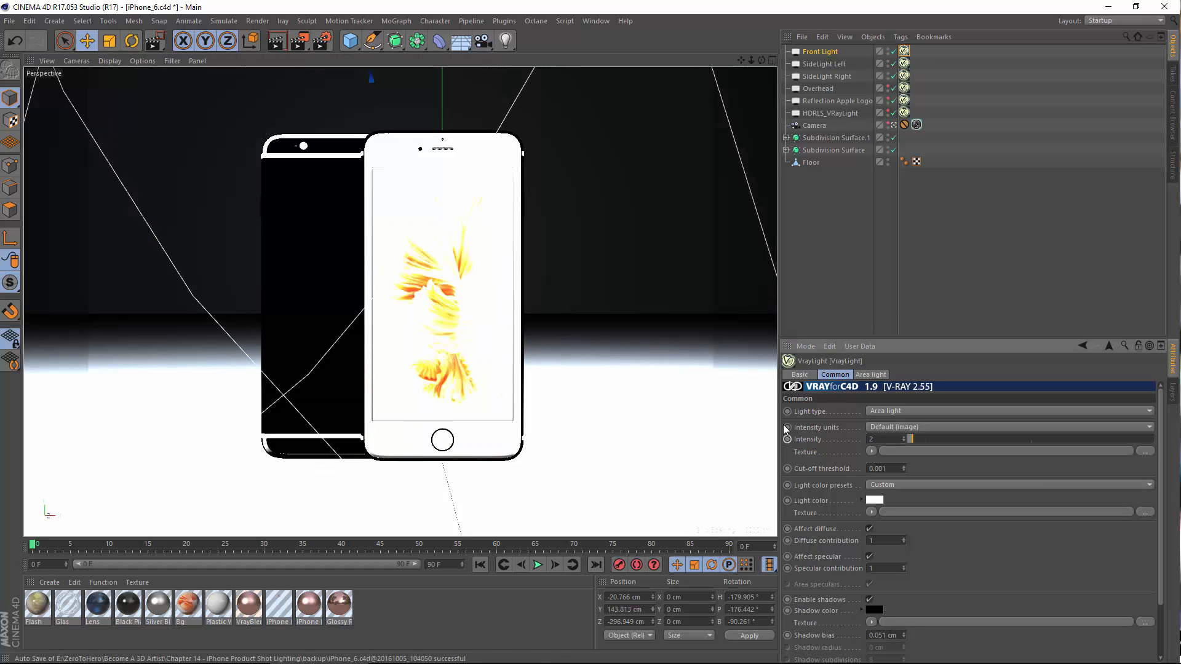
click(300, 41)
click(338, 59)
drag(543, 116, 342, 503)
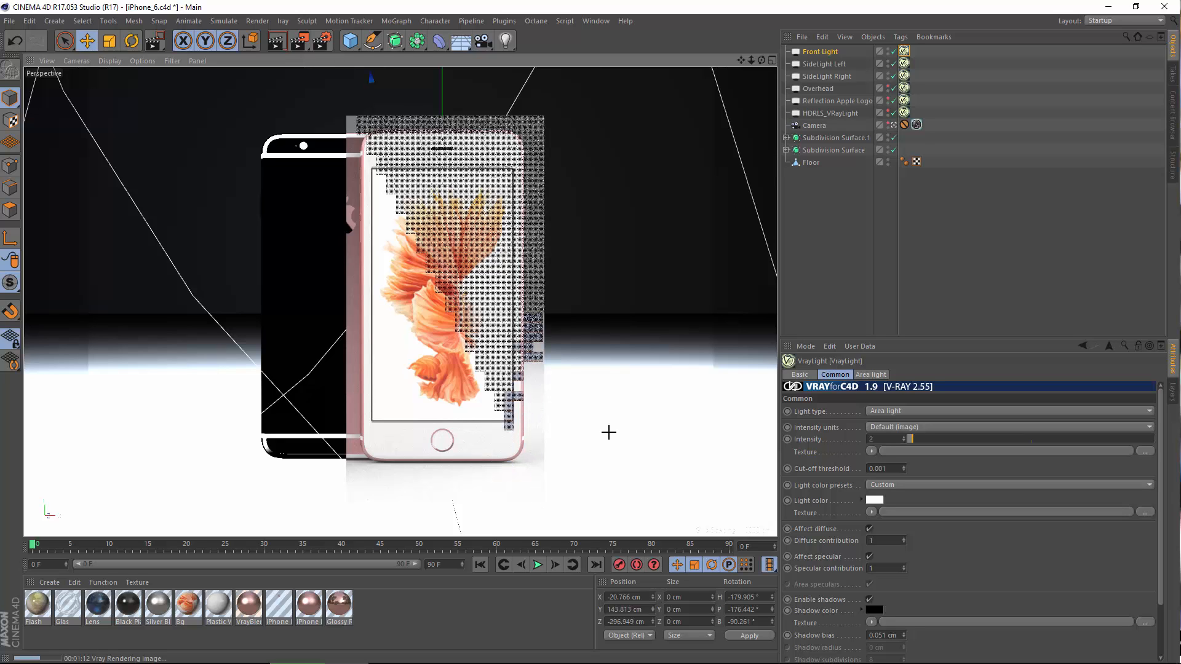
Lower Front Light's V-Ray intensity to 1.
click(881, 438)
key(Return)
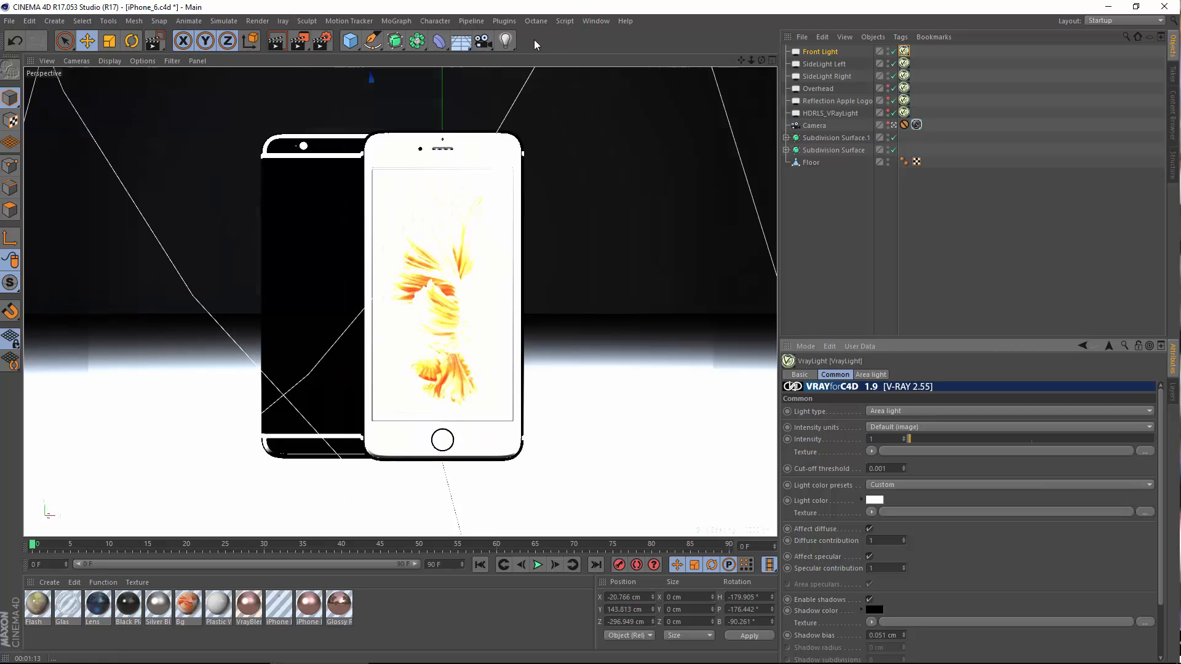
Open the V-Ray Multipass Manager and add the Reflection standard channel.
click(503, 21)
mouse_move(553, 117)
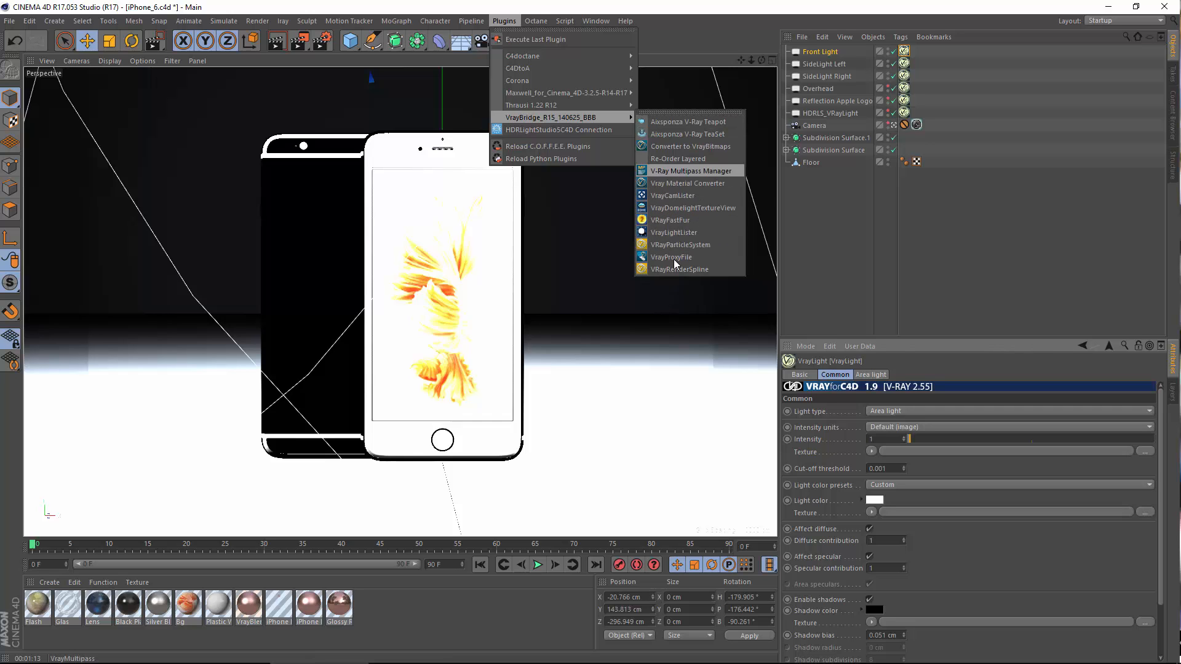
click(707, 171)
drag(646, 37, 529, 82)
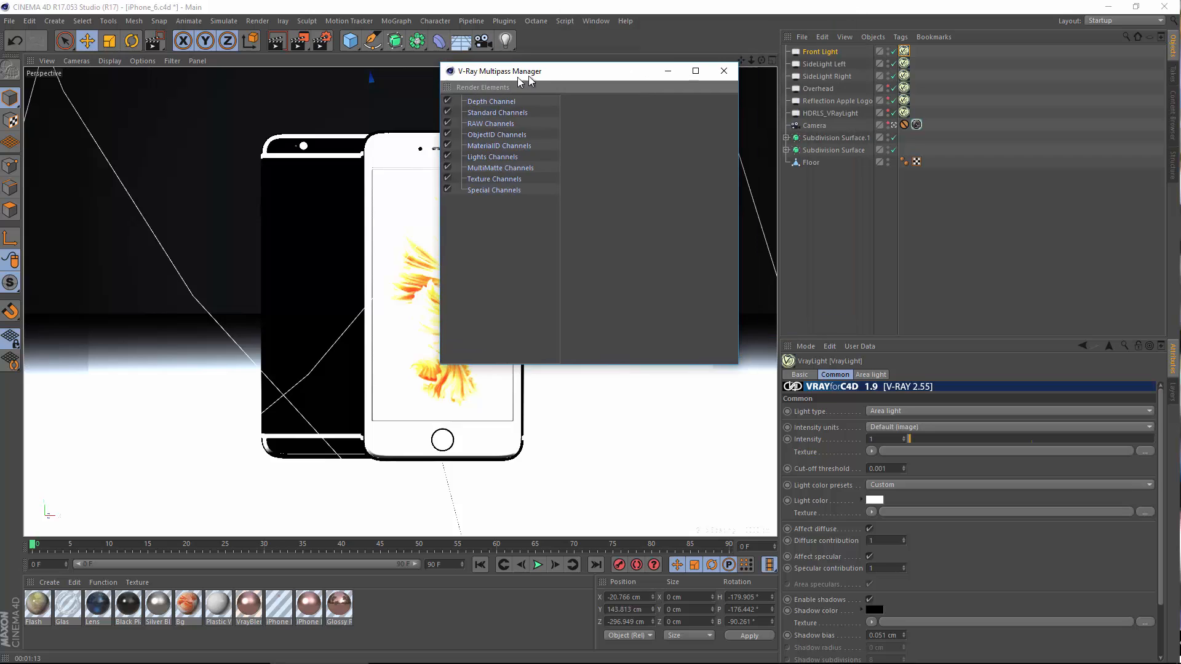
click(493, 87)
mouse_move(518, 156)
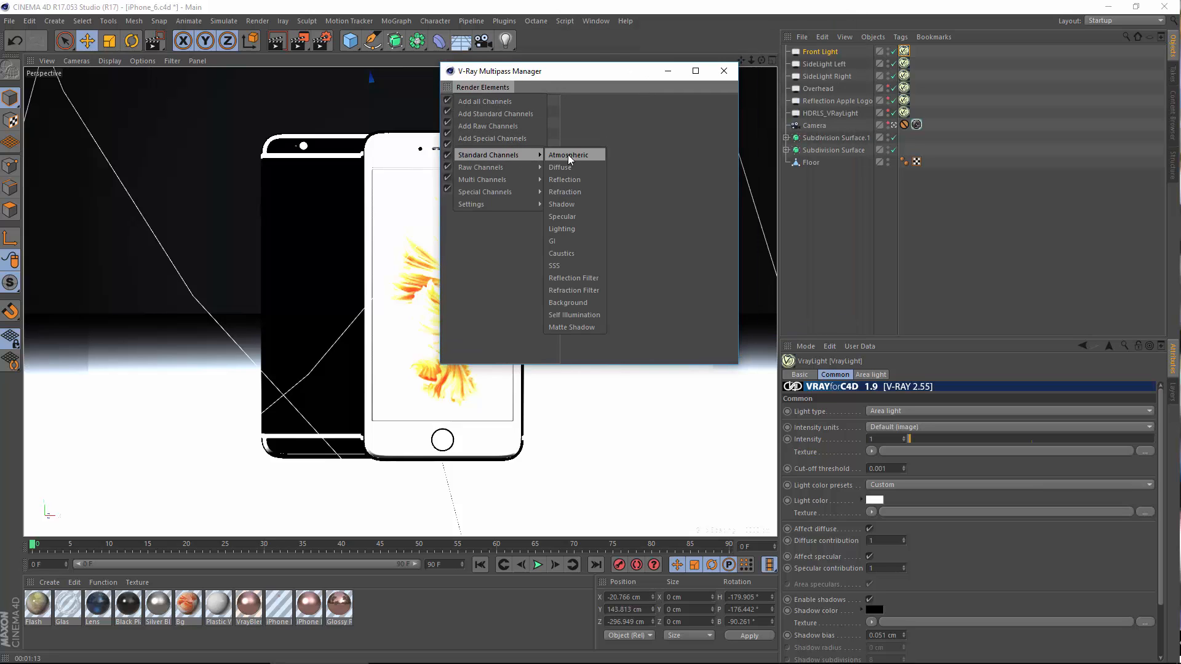
click(565, 179)
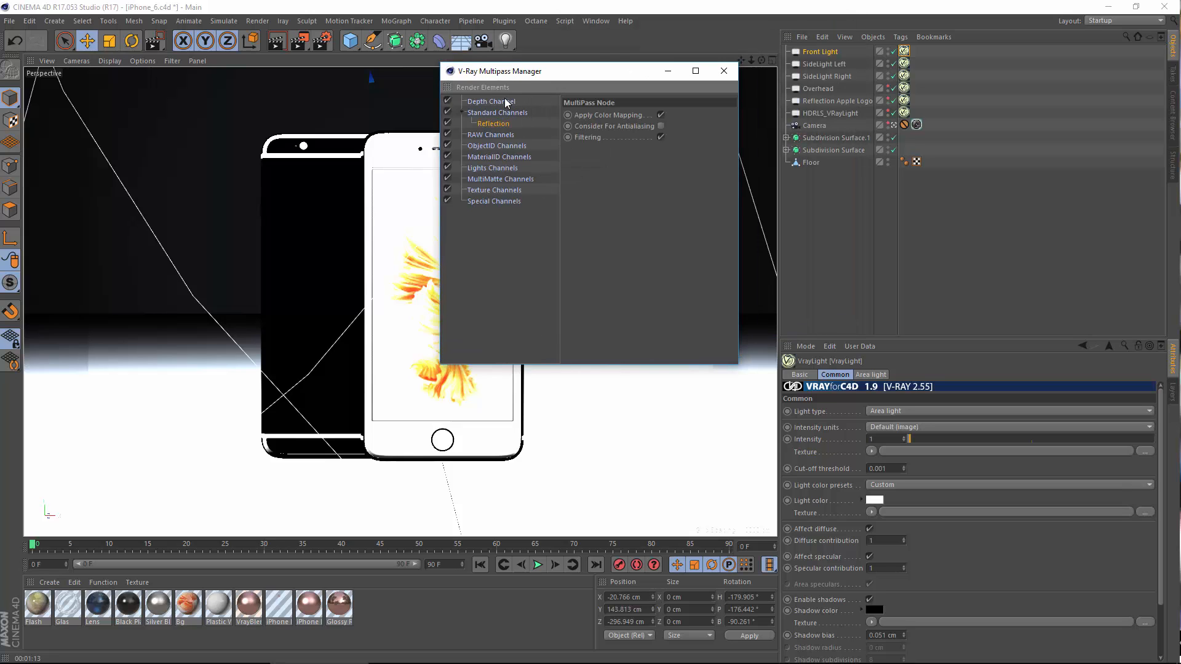
Add the Specular, Lighting and GI standard channels to the V-Ray multipass elements.
click(483, 88)
mouse_move(509, 156)
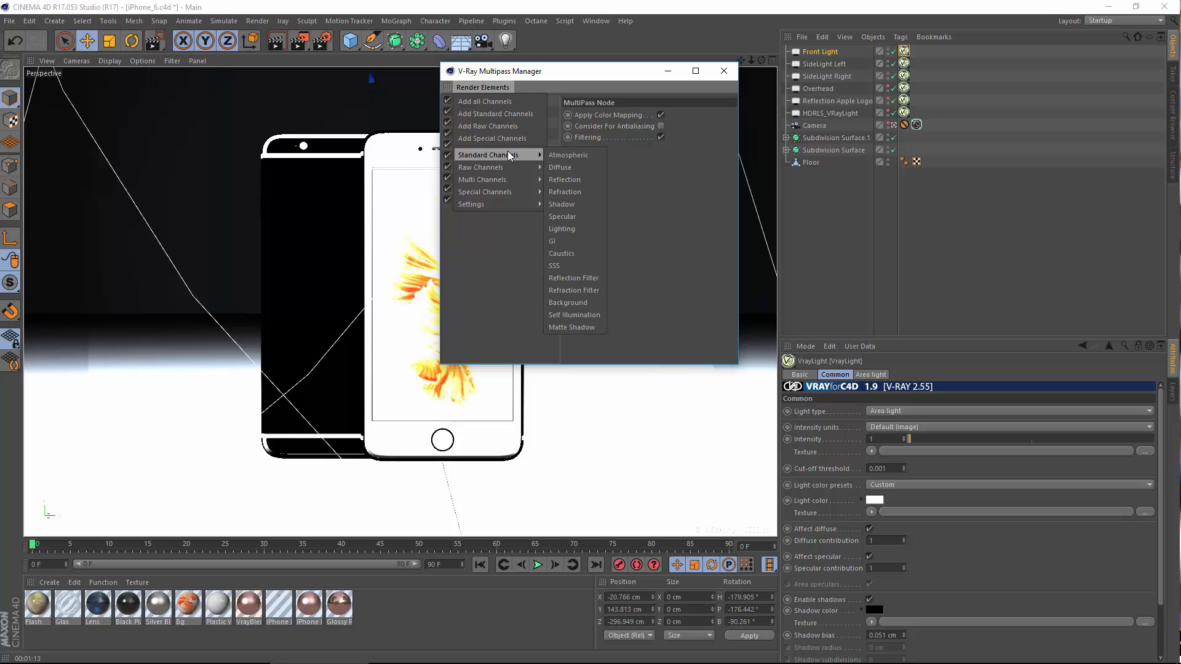
click(562, 216)
click(482, 88)
click(575, 229)
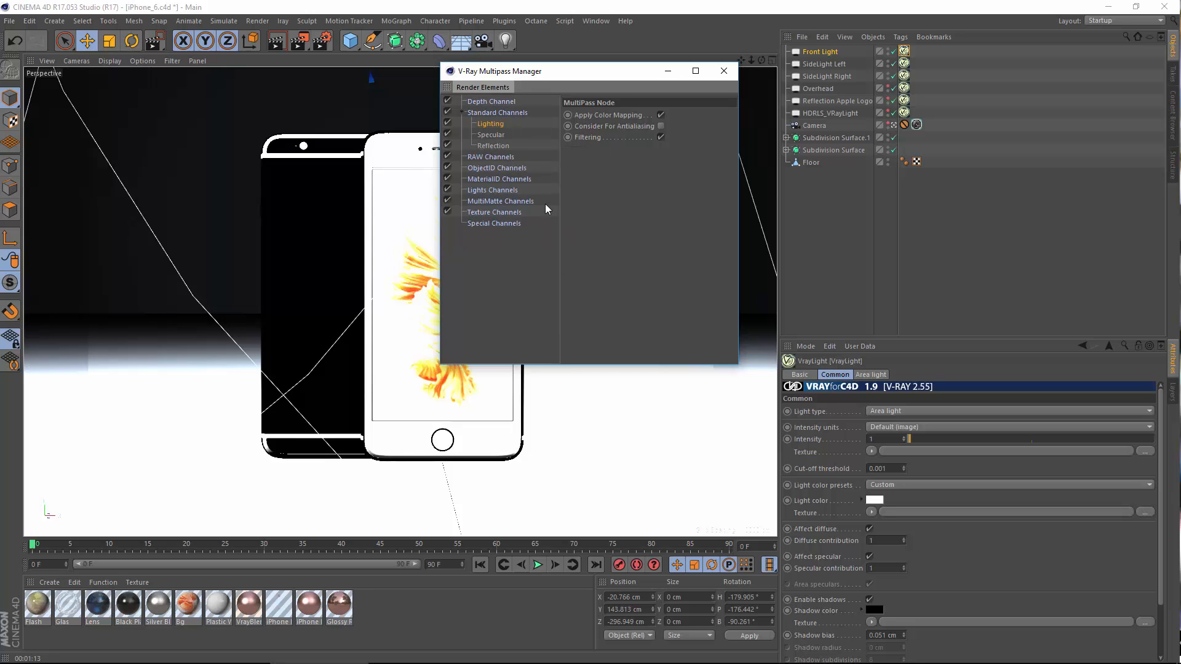
click(483, 87)
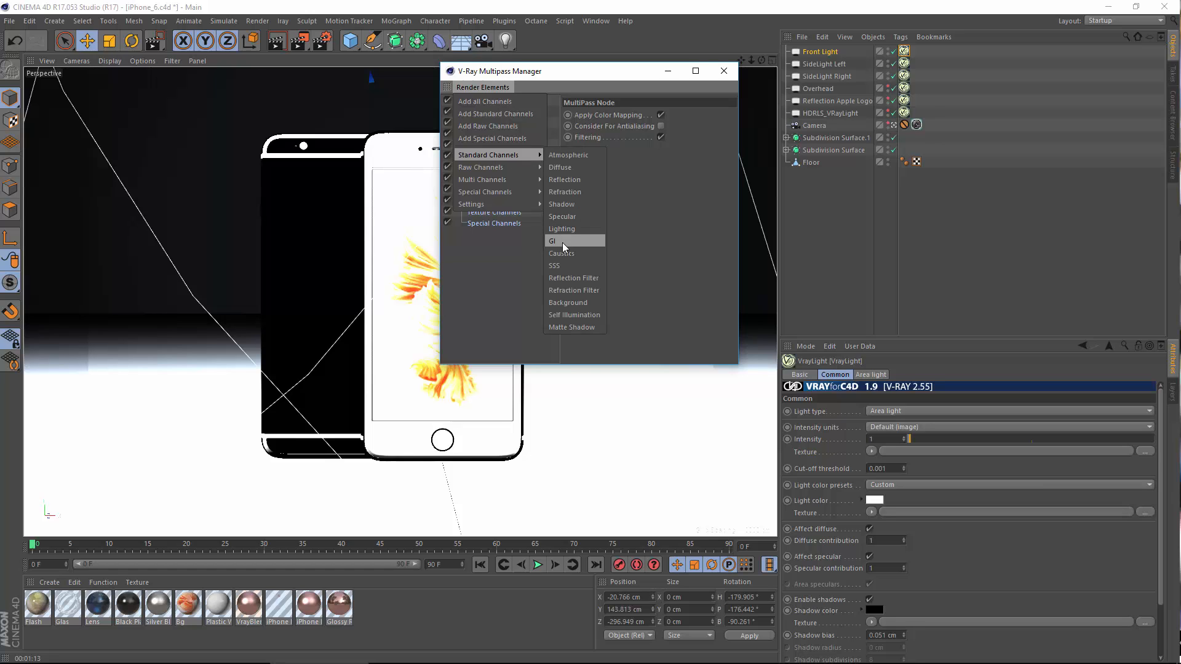
click(563, 244)
Add the Sample Rate special channel and close the V-Ray Multipass Manager.
click(471, 87)
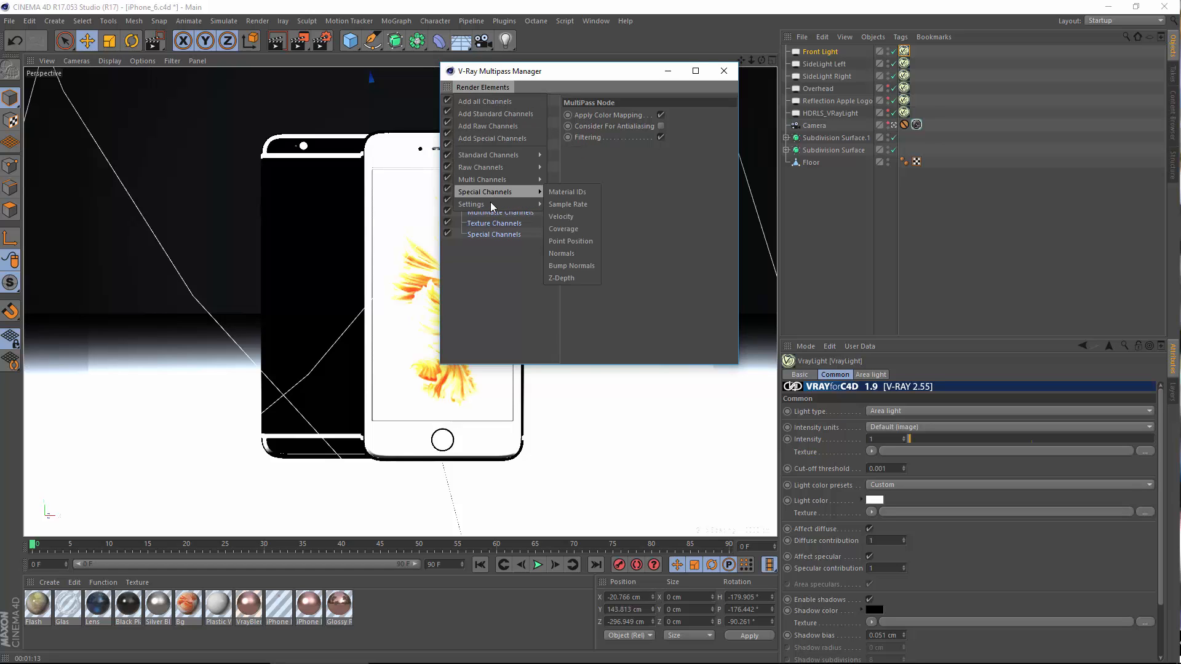
mouse_move(511, 204)
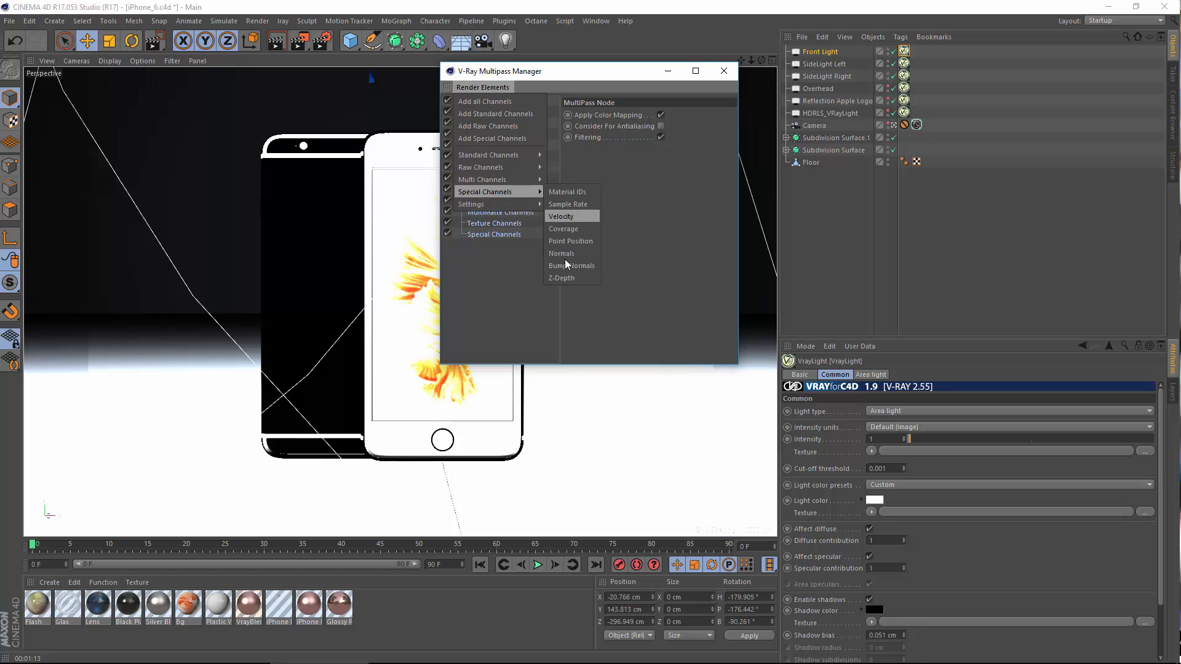
click(567, 203)
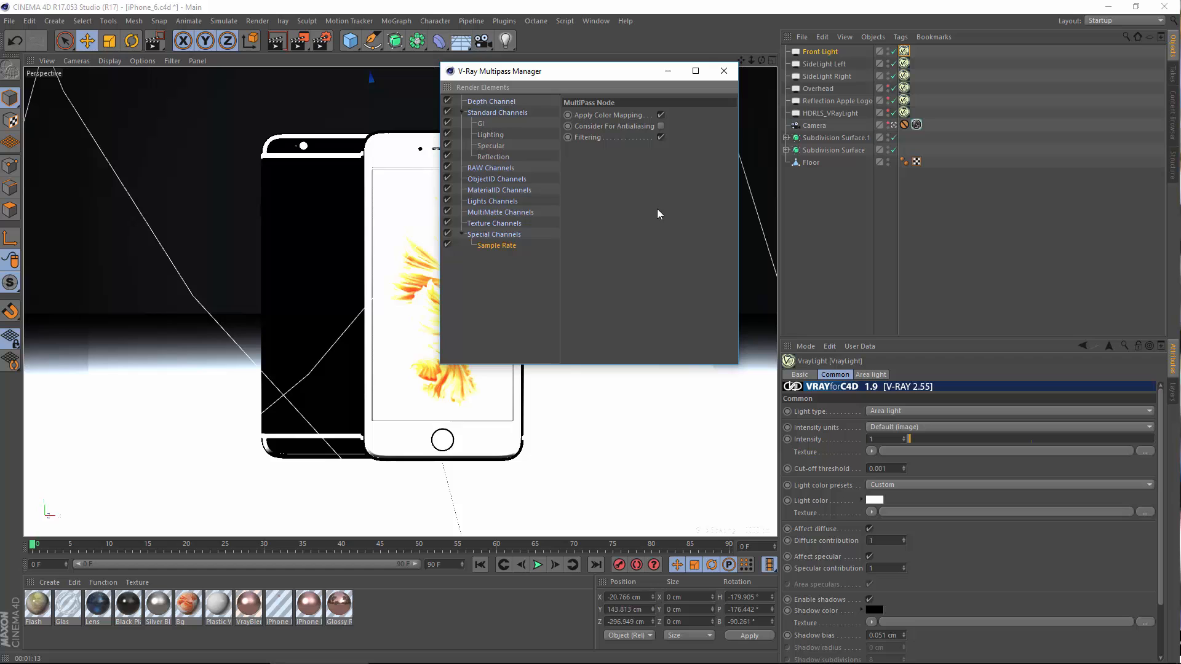
click(724, 71)
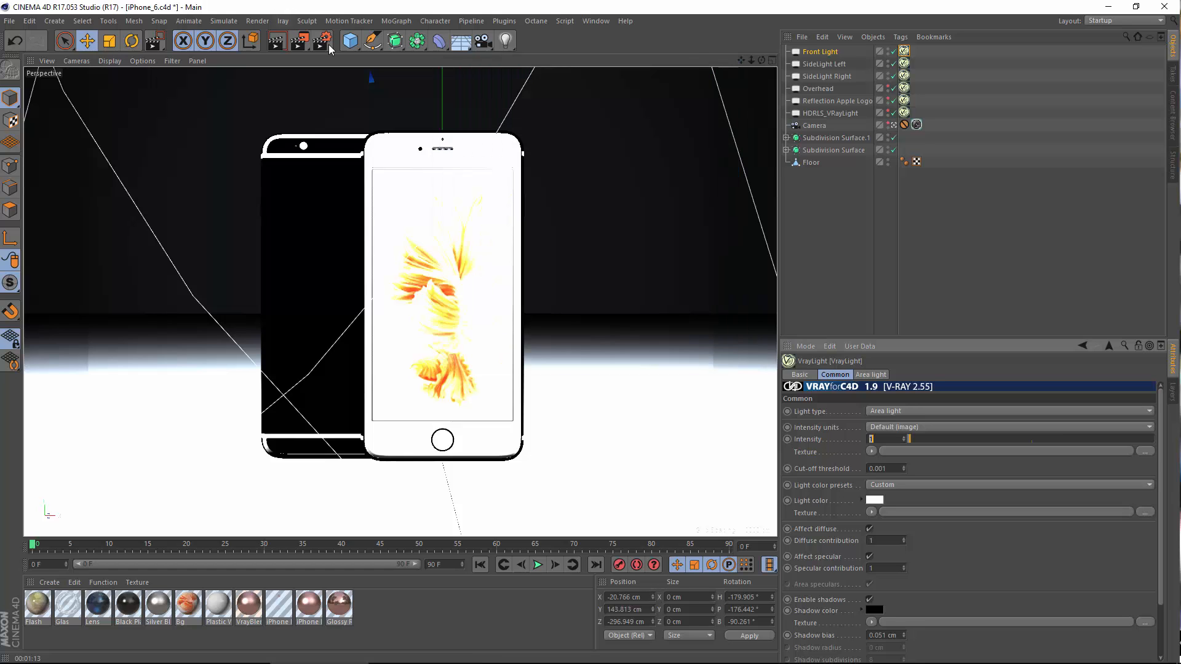
Add Post Effects to the Multi-Pass output in the render settings, close them and deselect the light.
key(ctrl+b)
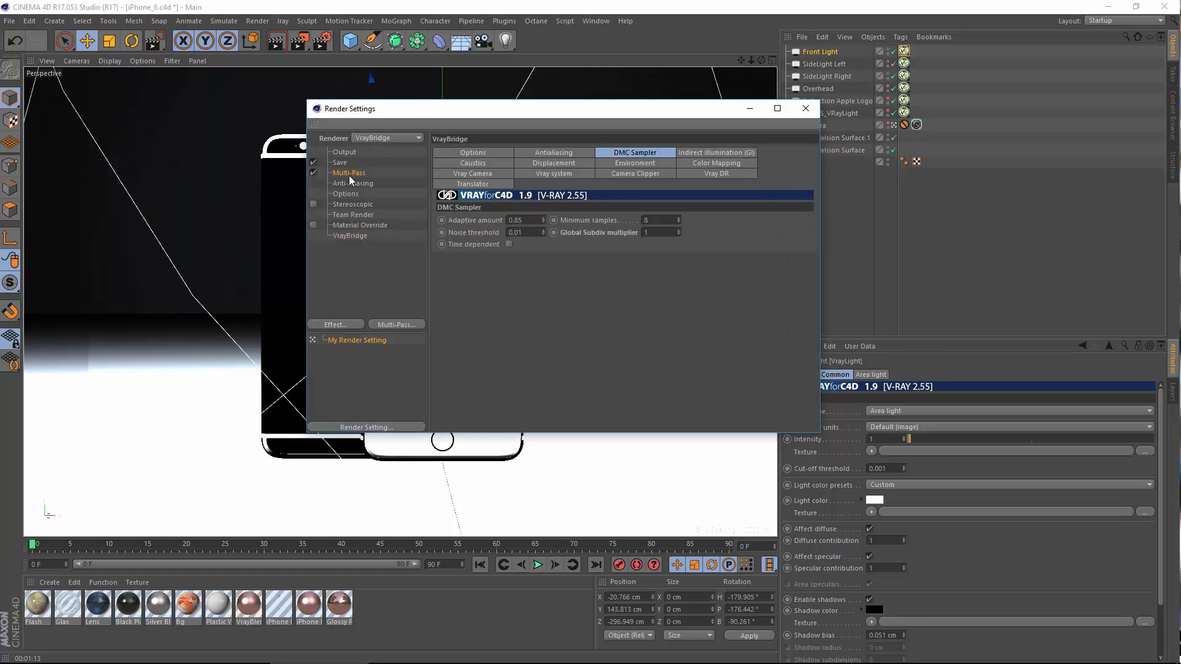
click(349, 173)
click(409, 326)
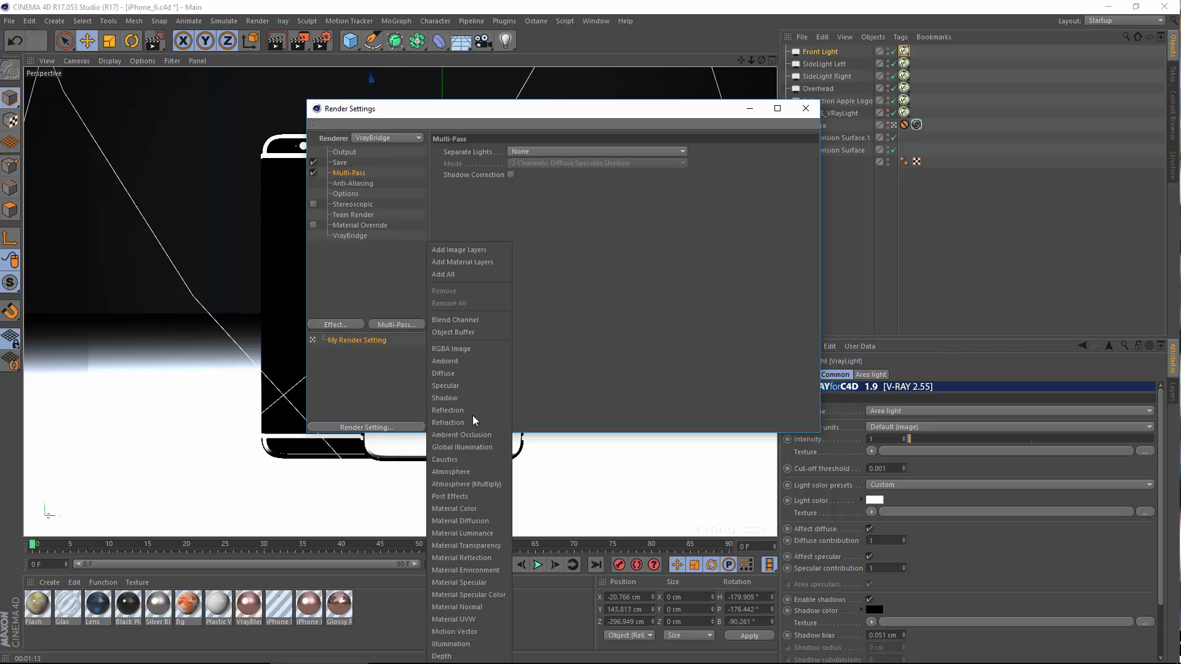
click(464, 496)
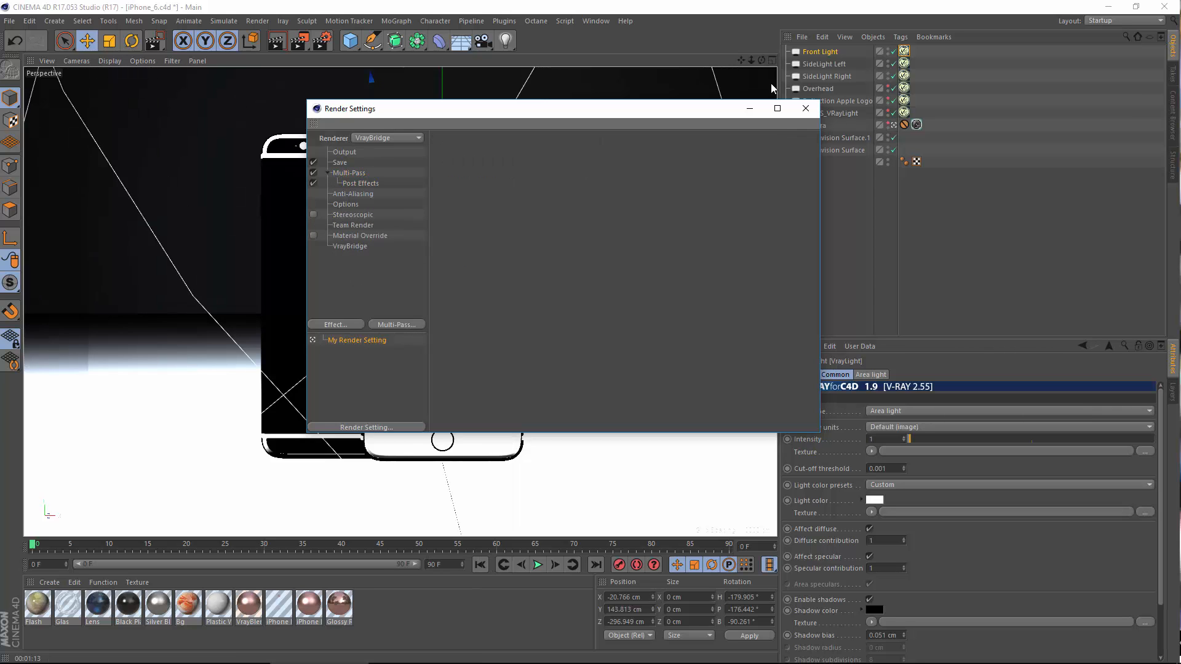
click(806, 108)
click(825, 228)
Set the Brute Force GI subdivision to 128 in the VrayBridge indirect illumination settings and close the render settings.
click(322, 41)
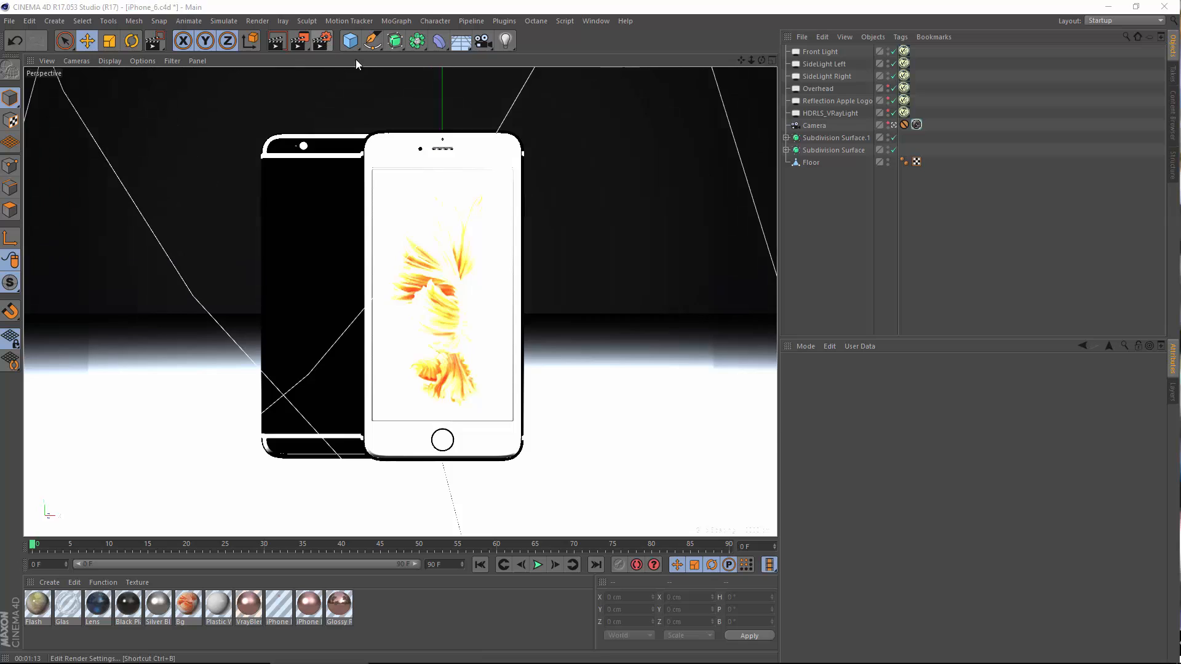
click(350, 246)
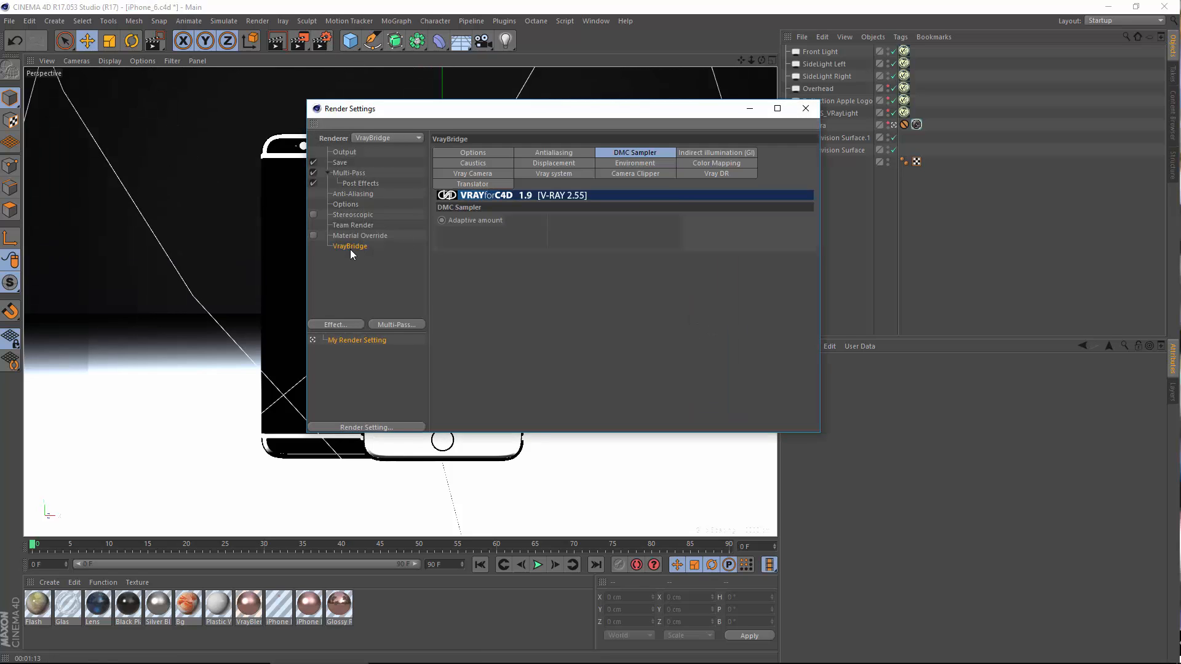
click(717, 152)
click(462, 295)
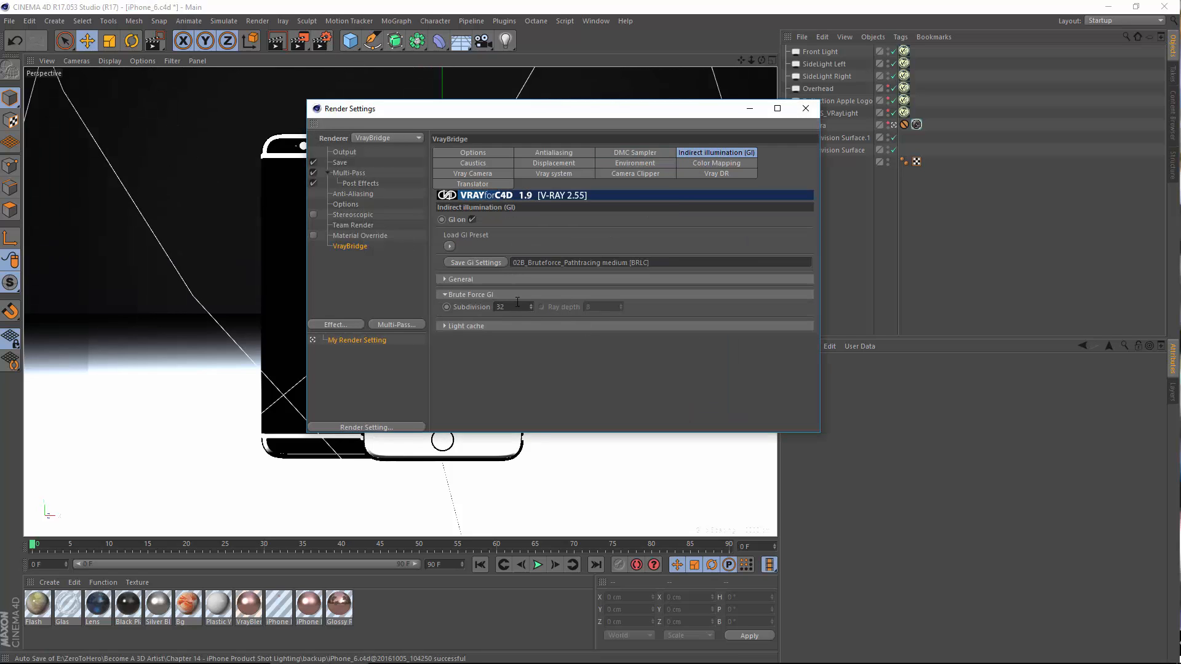
double_click(512, 307)
text(128)
key(Return)
click(805, 109)
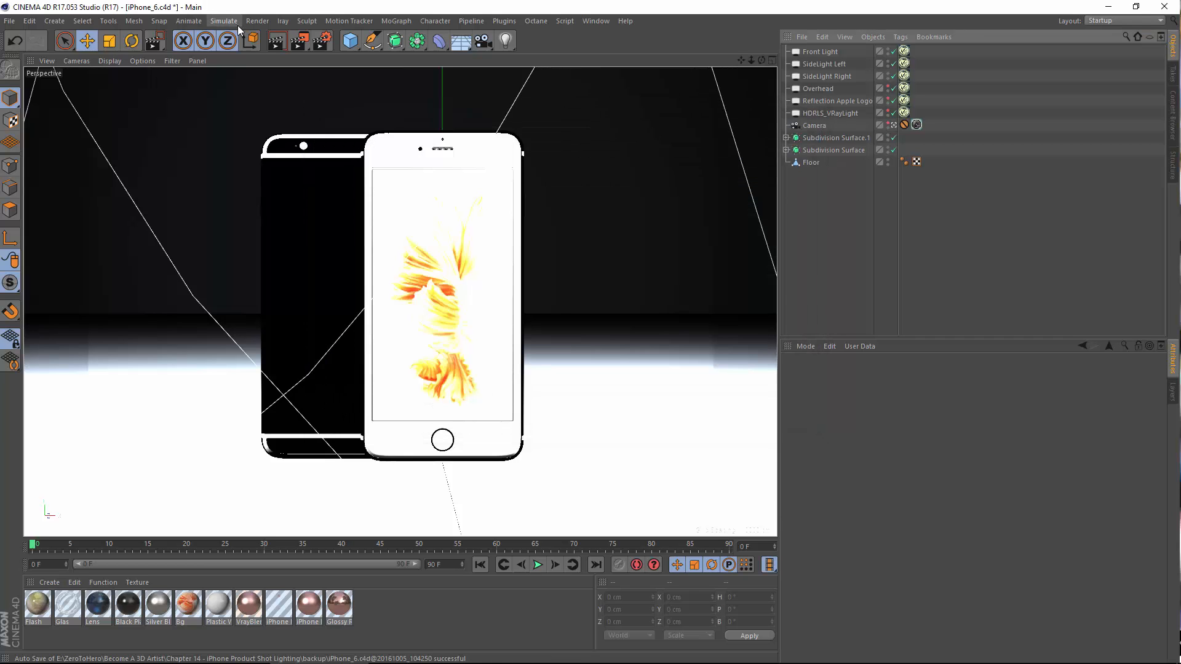
Render the scene to the Picture Viewer, enlarge its window and zoom the image out to 100 %.
click(256, 21)
click(290, 80)
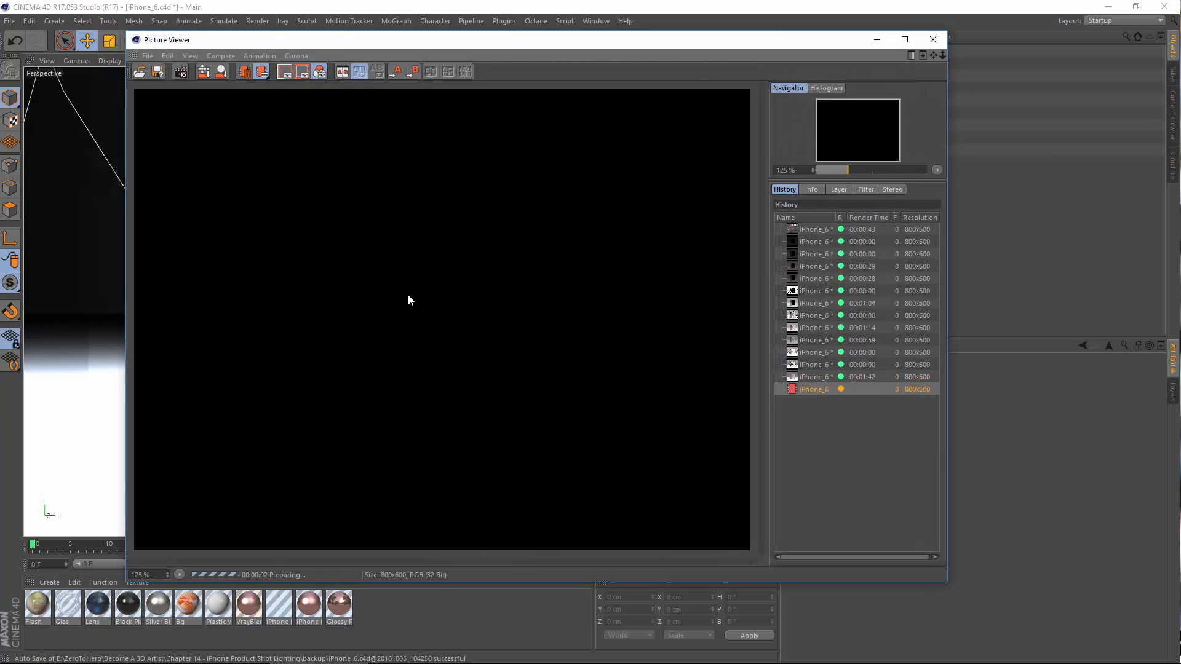
drag(944, 582, 986, 606)
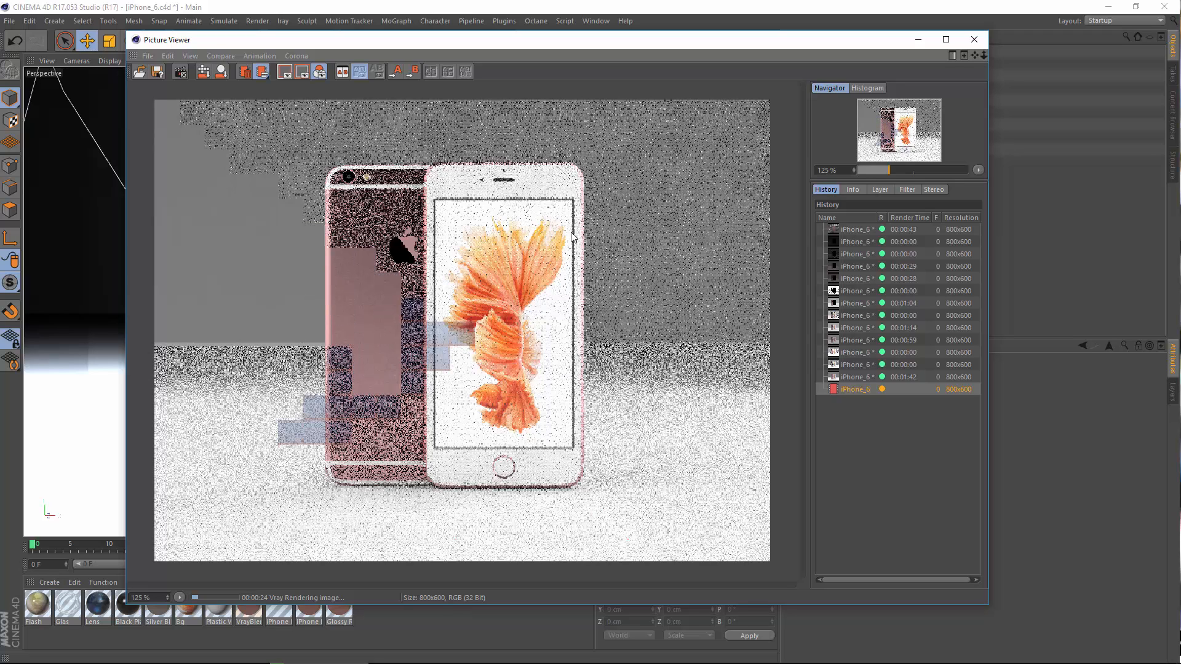
scroll(566, 268, down, 1)
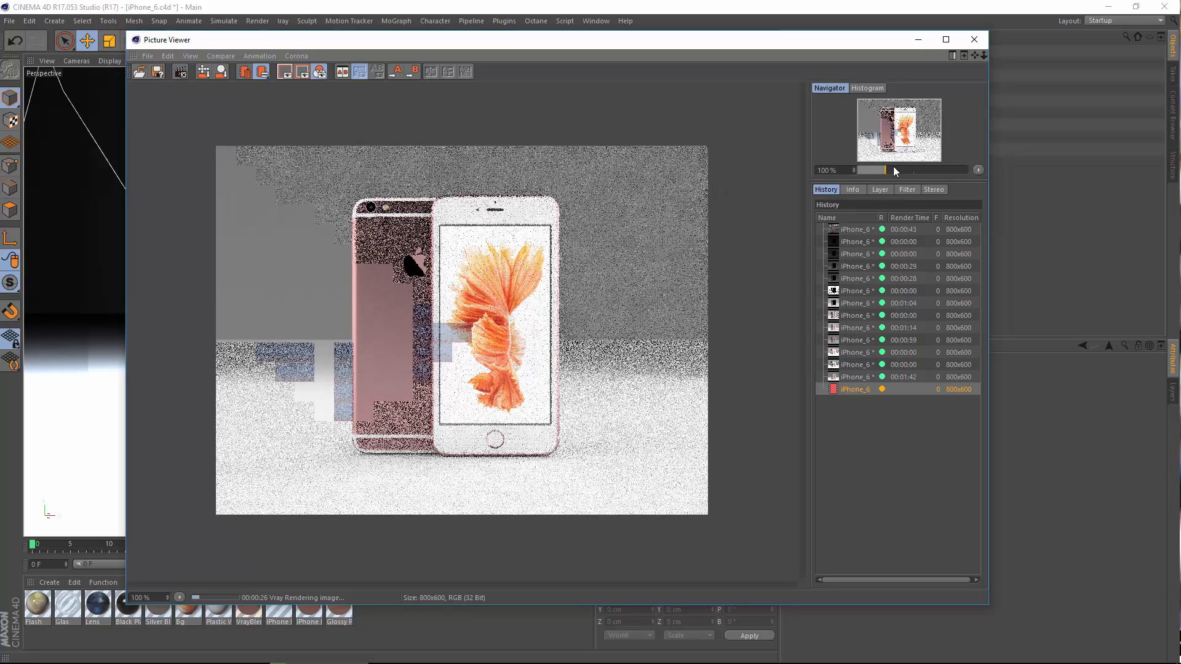
Examine the GI, Lighting, Specular and Reflection layers of the running render one by one as single passes.
click(881, 190)
click(861, 217)
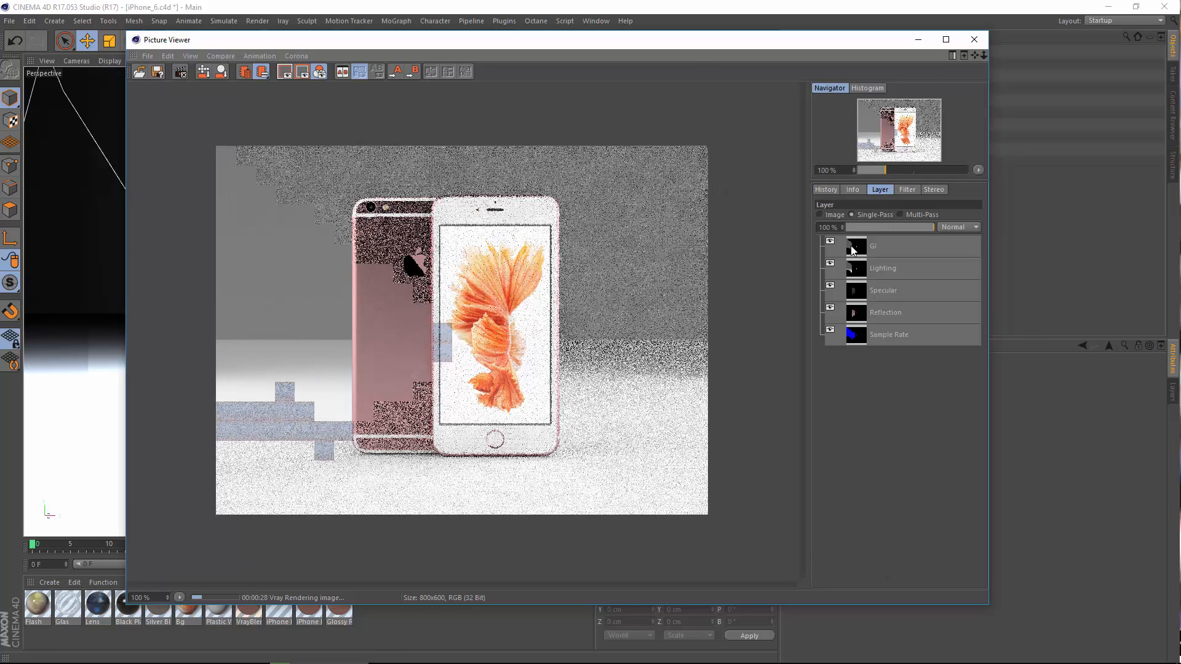
click(852, 250)
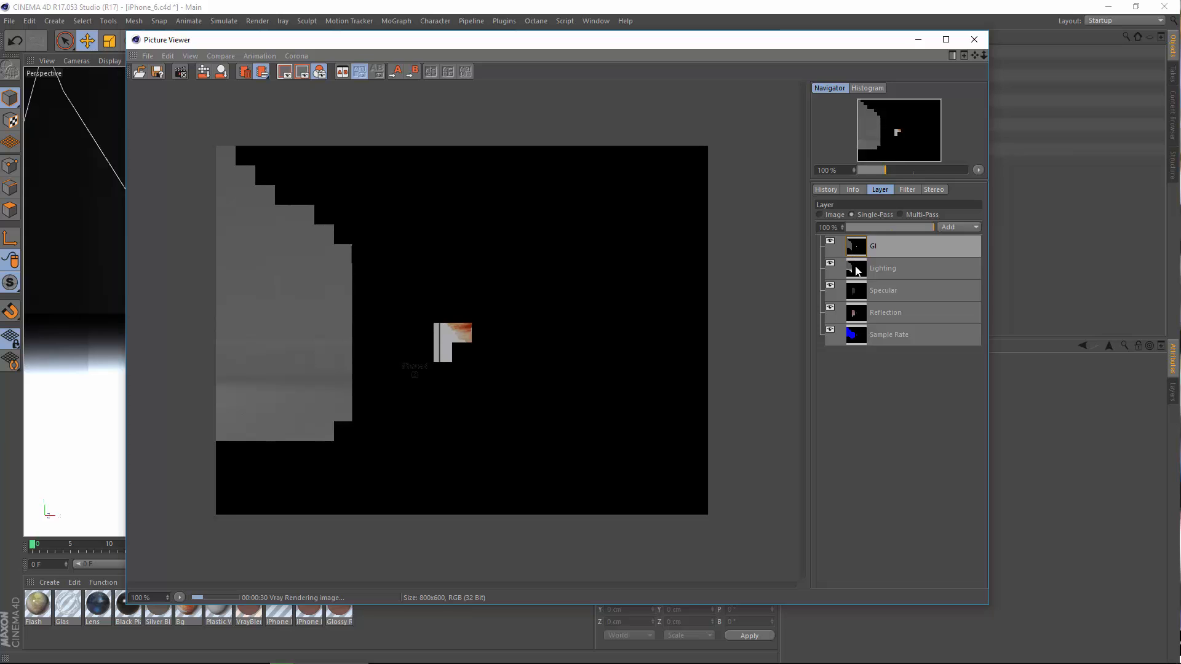
click(856, 270)
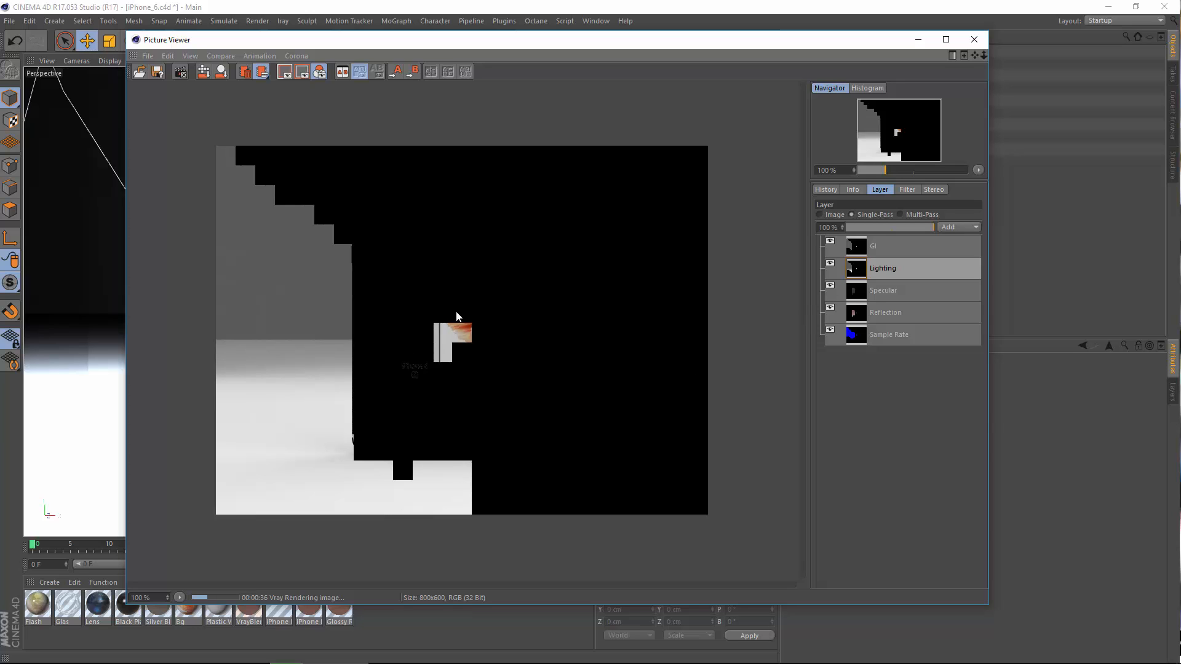
click(854, 291)
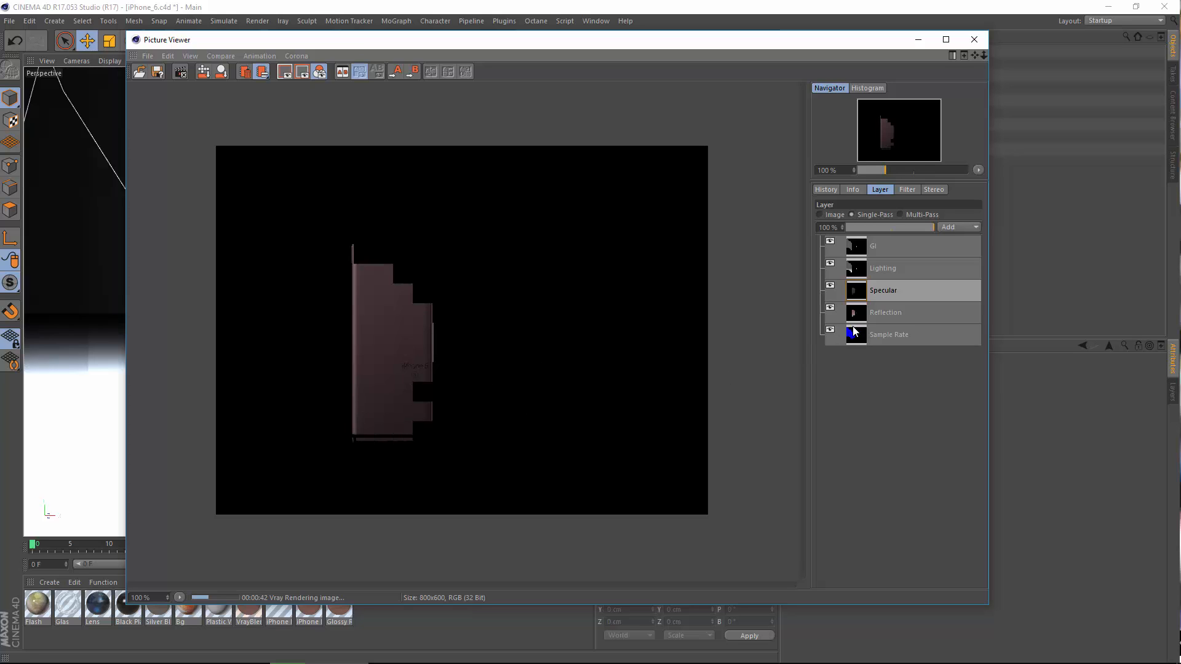
click(860, 312)
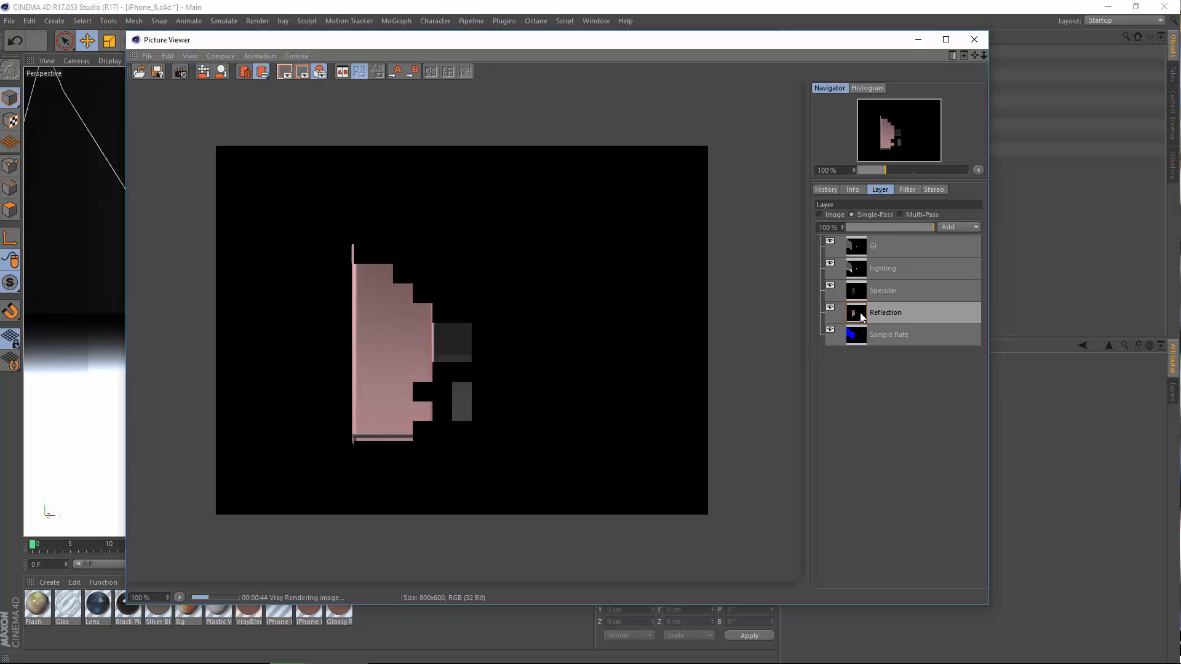
click(863, 298)
click(857, 307)
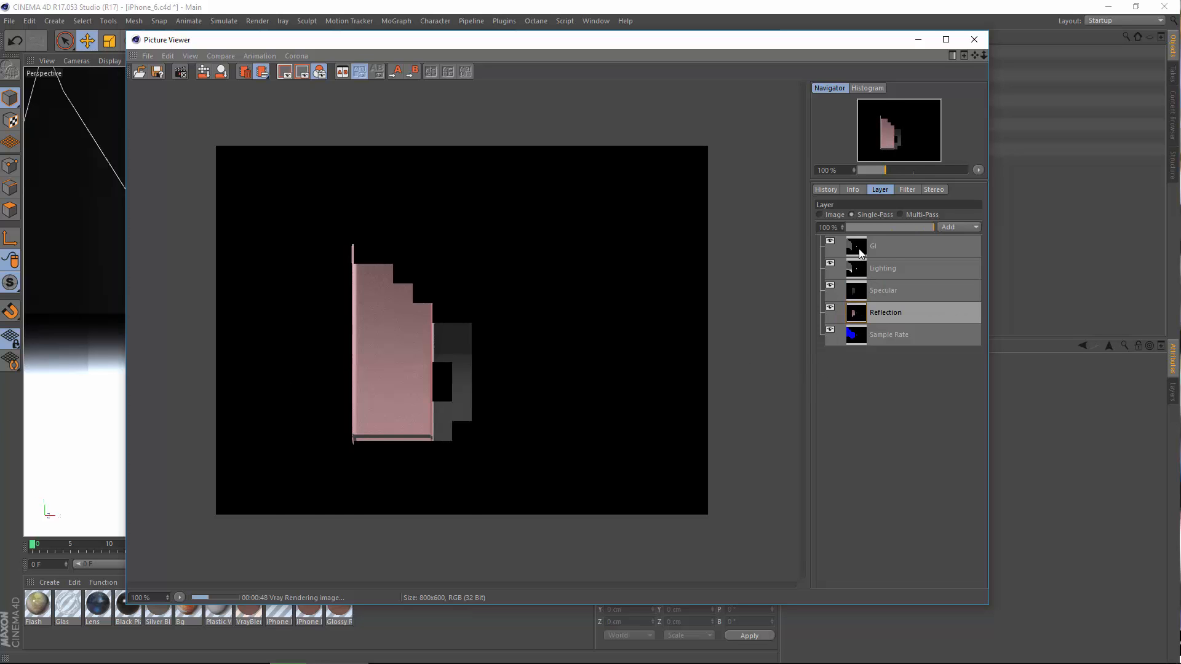
click(860, 253)
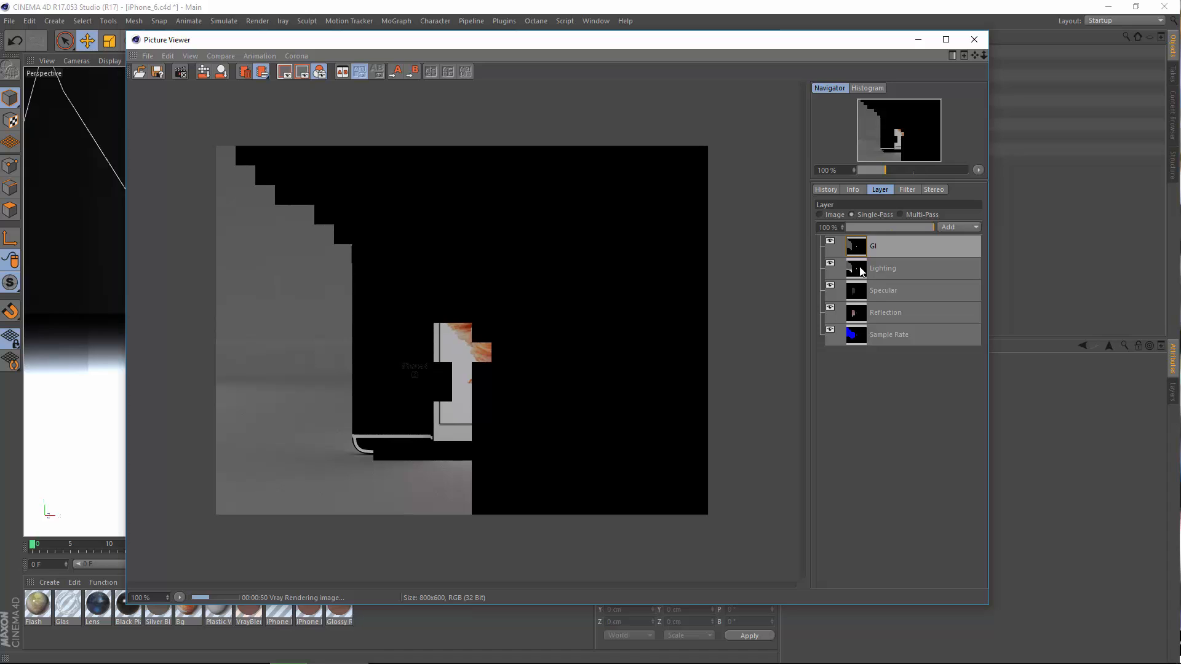
Compare the Lighting and GI passes of the running render, close the Picture Viewer and stop the render.
click(861, 275)
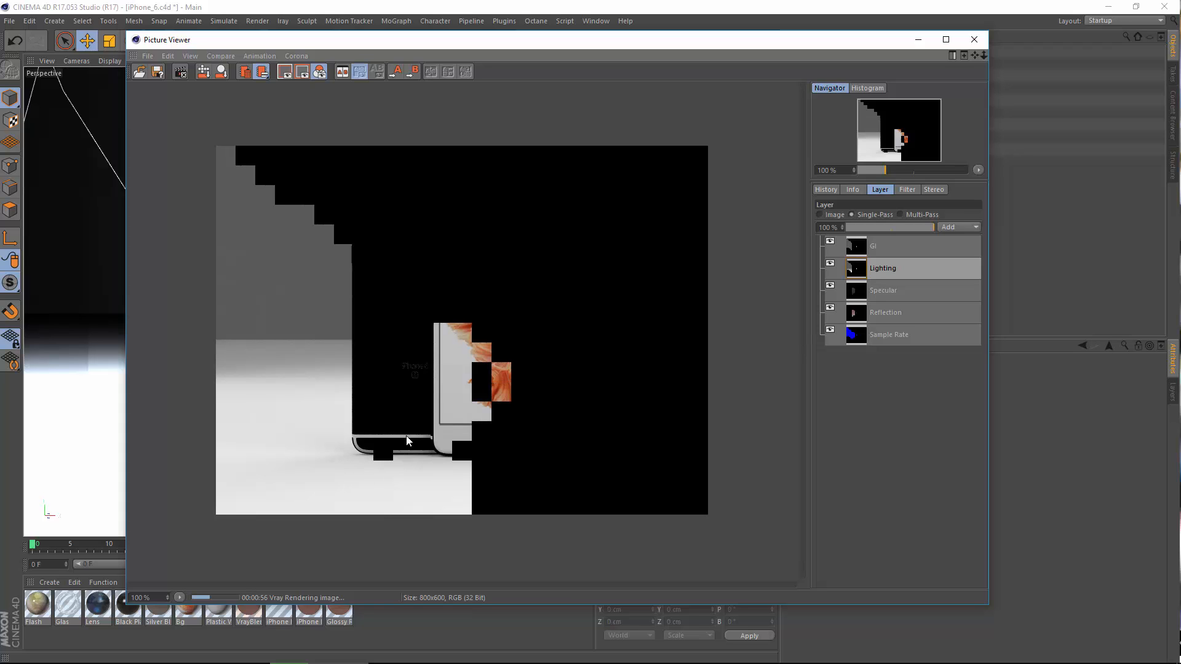
click(864, 246)
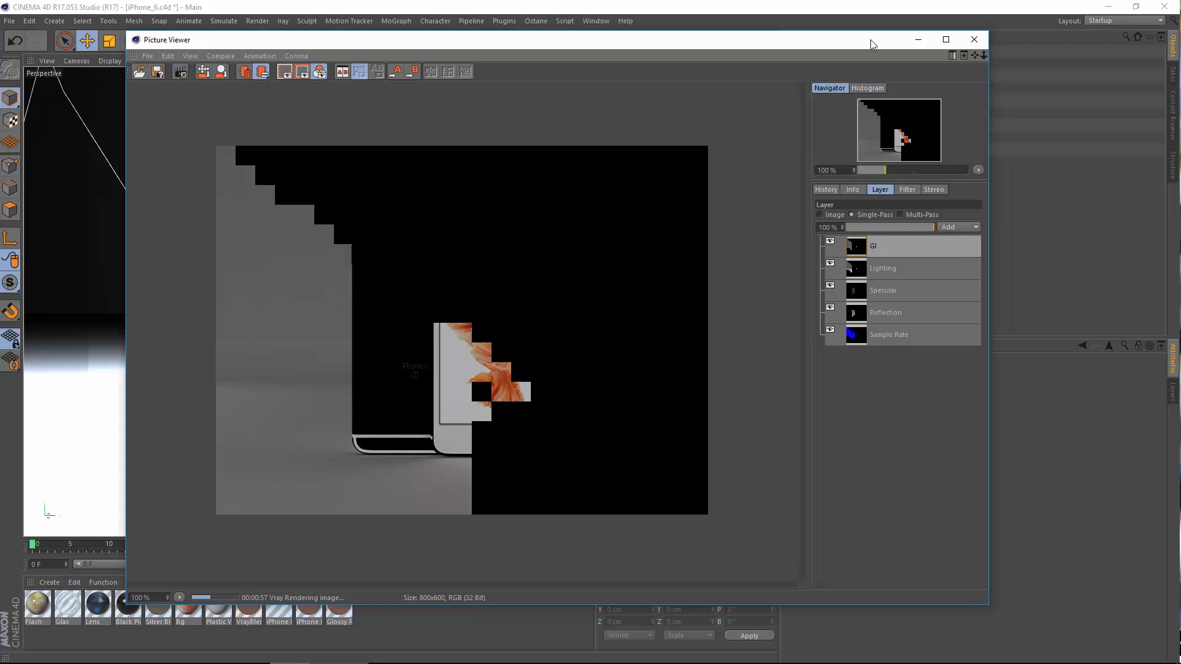
click(974, 40)
click(599, 386)
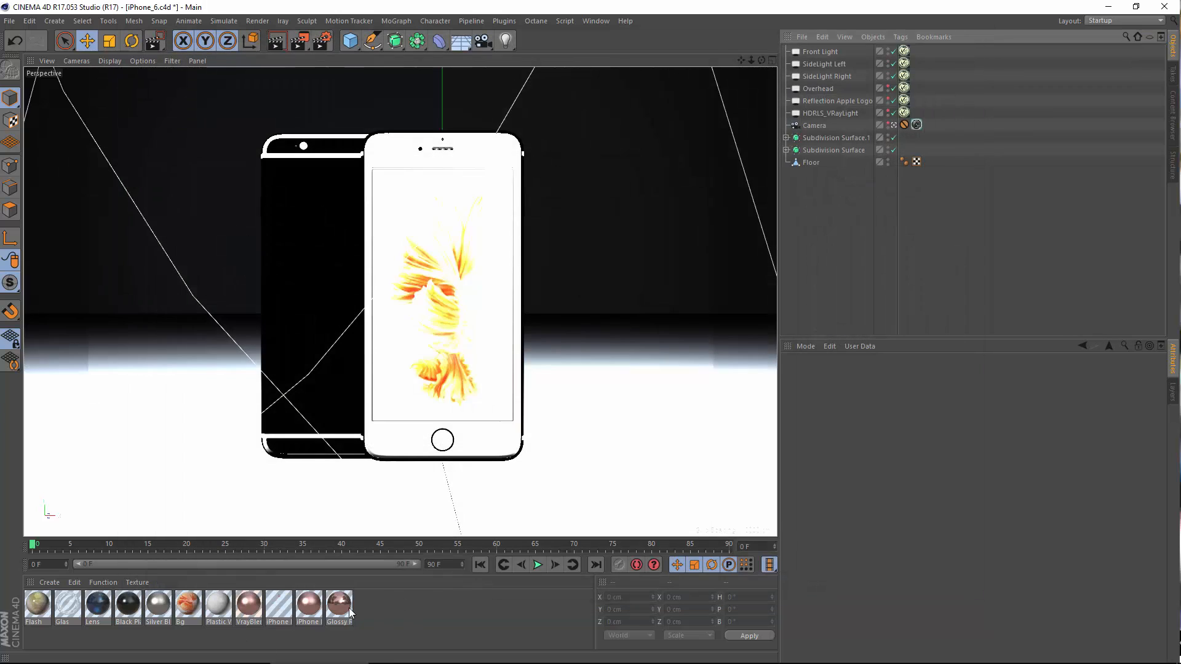
Set the Glossiness Subdivs of Specular Layer 1 in the Glossy Rose Gold material to 128.
double_click(339, 606)
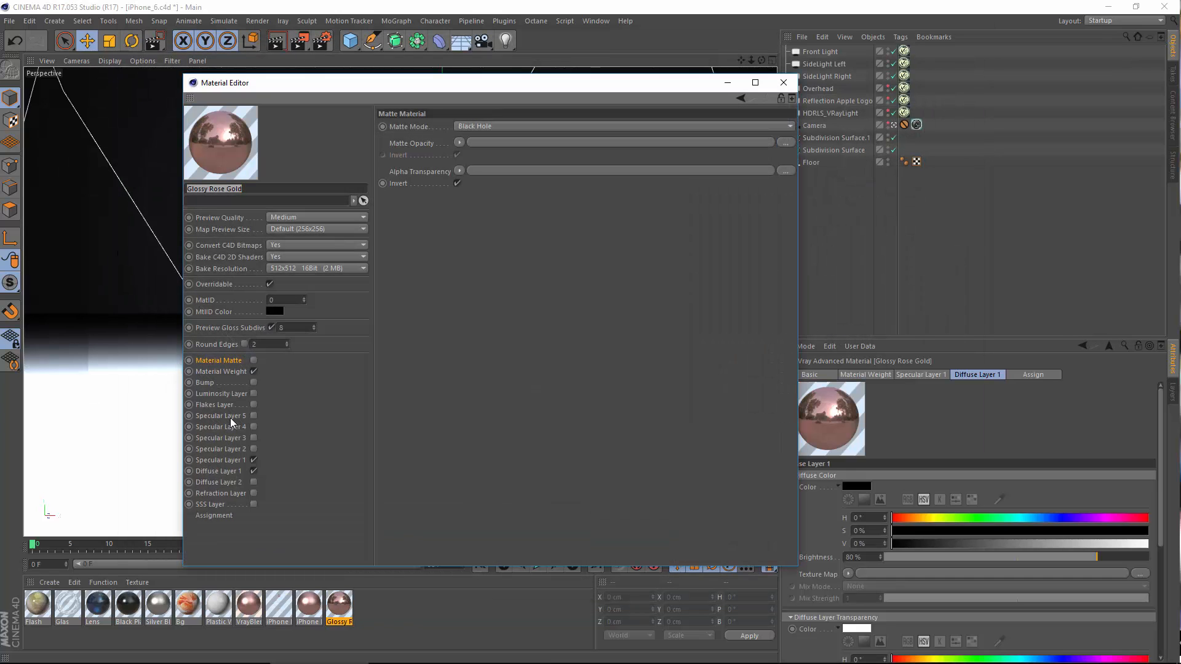
click(228, 471)
click(229, 460)
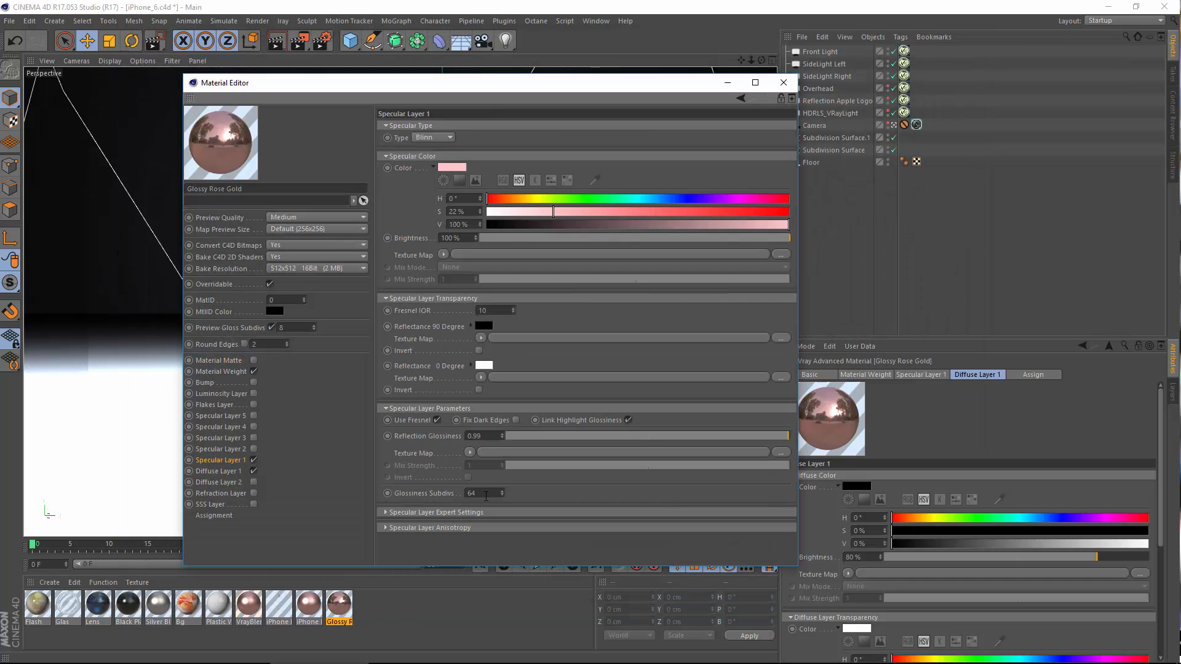
drag(486, 496, 303, 461)
text(128)
key(Return)
Set the Specular Layer 1 Glossiness Subdivs of the iPhone Blurry Metal and iPhone Logo materials to 128 and close the Material Editor.
click(308, 606)
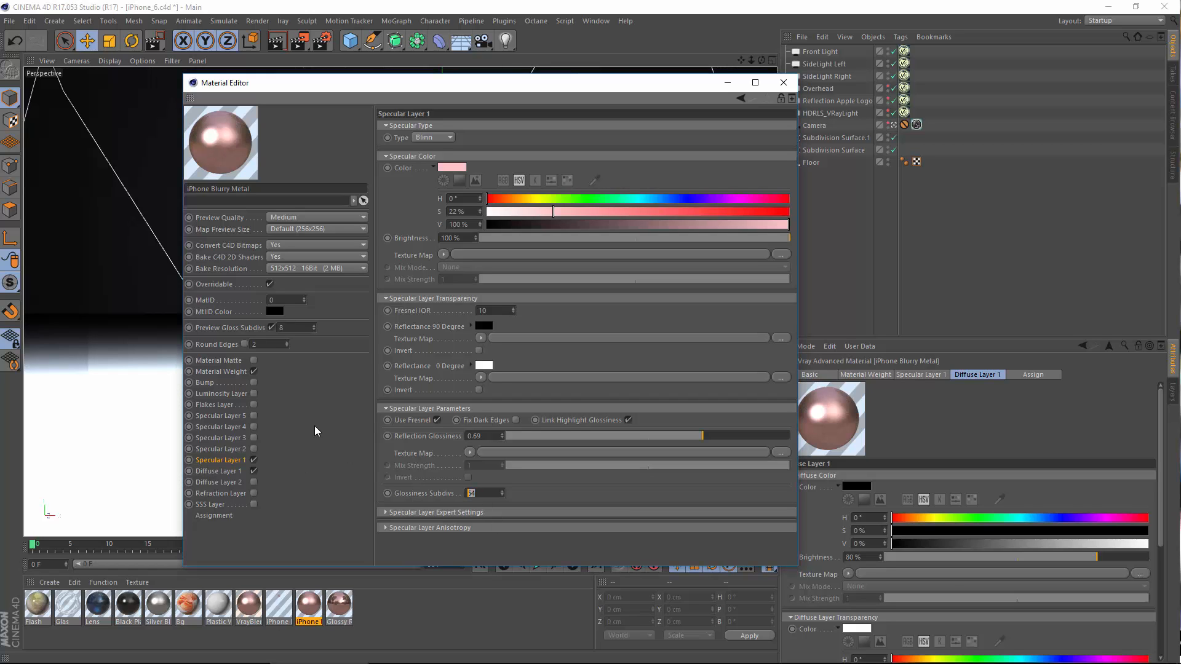
text(128)
key(Return)
click(274, 600)
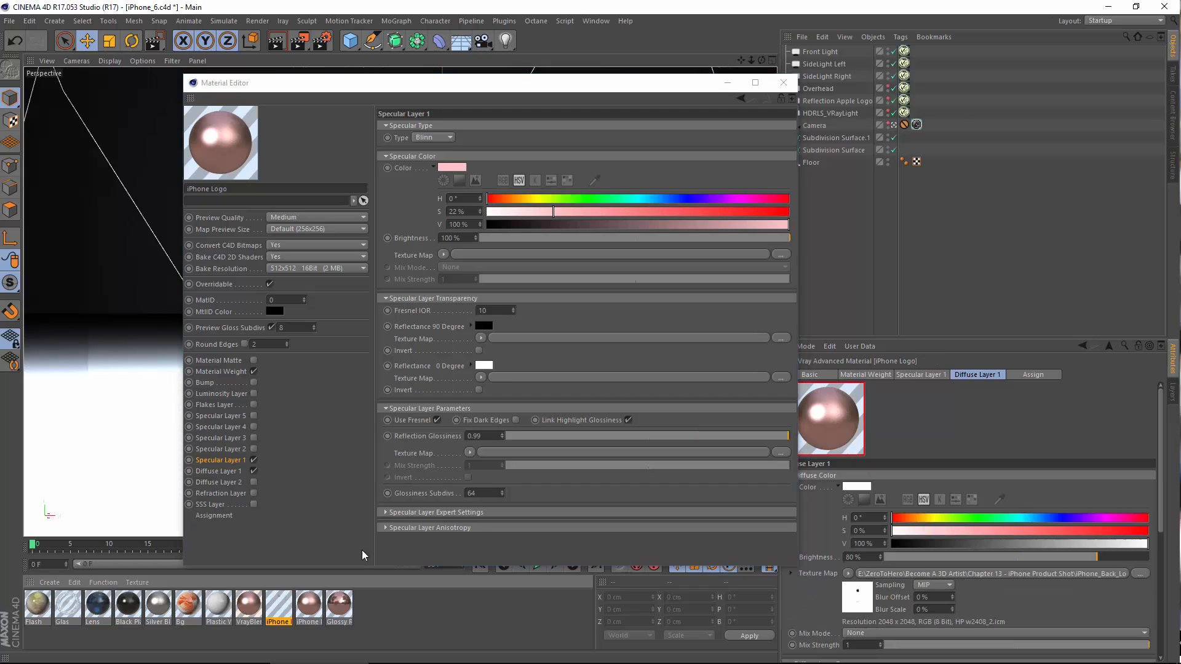
text(128)
key(Return)
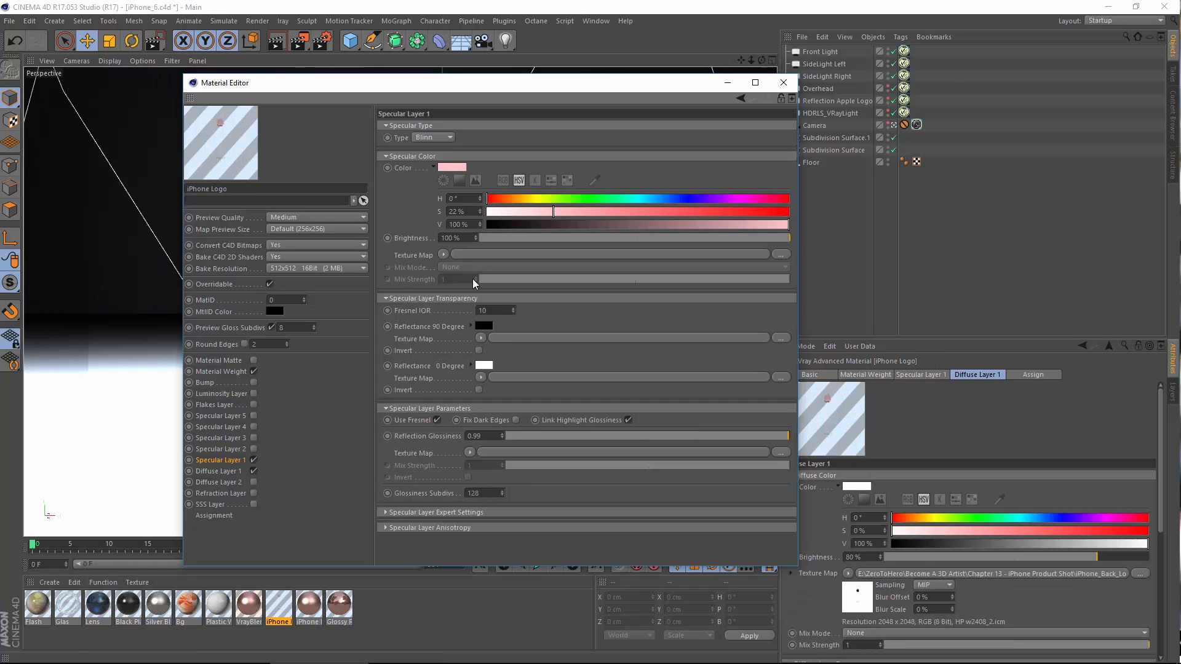
click(783, 82)
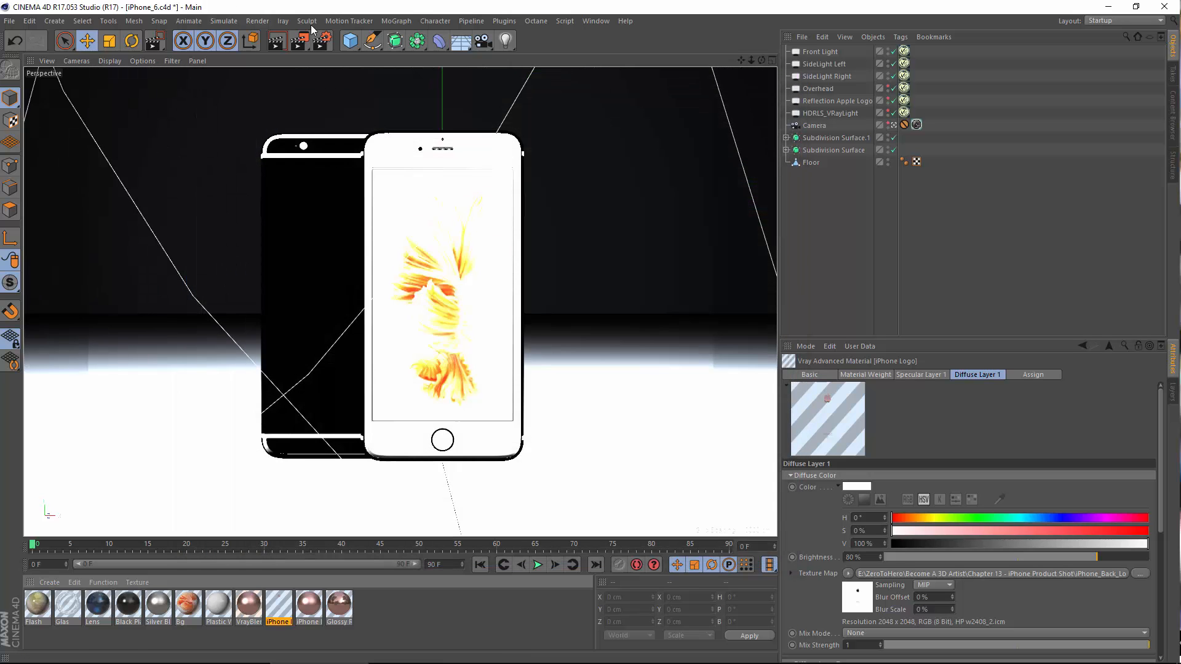
Set the Brute Force GI subdivision to 256 in the render settings, check the DMC Sampler page and close the settings.
click(322, 40)
text(256)
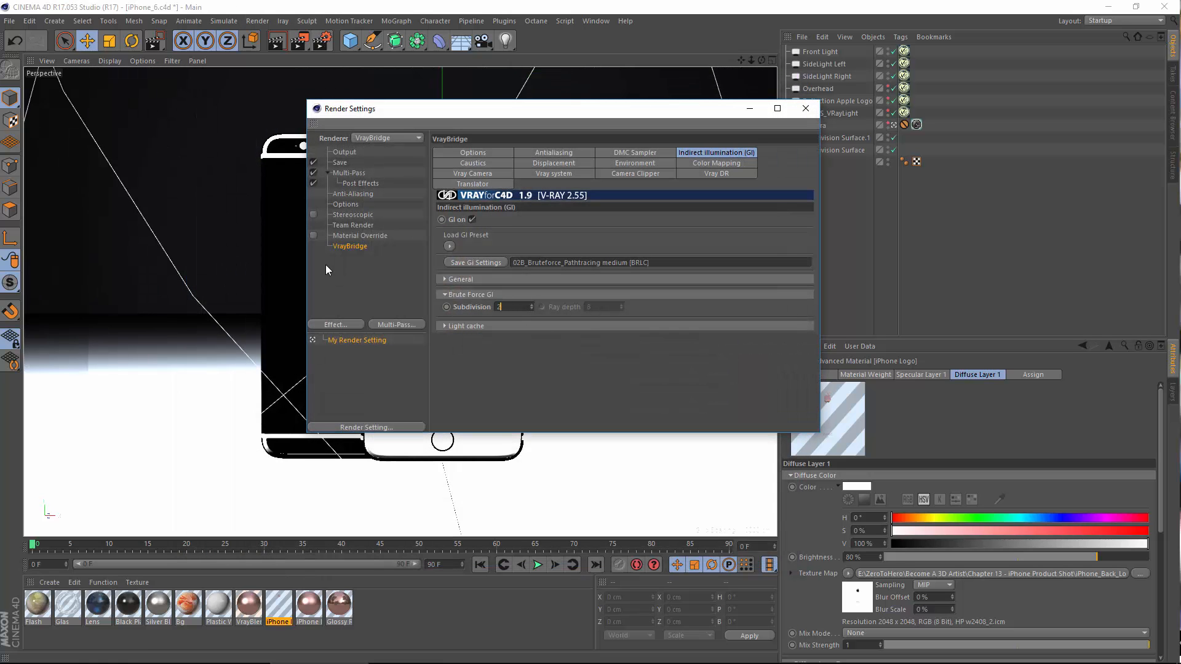
key(Return)
click(552, 154)
click(806, 109)
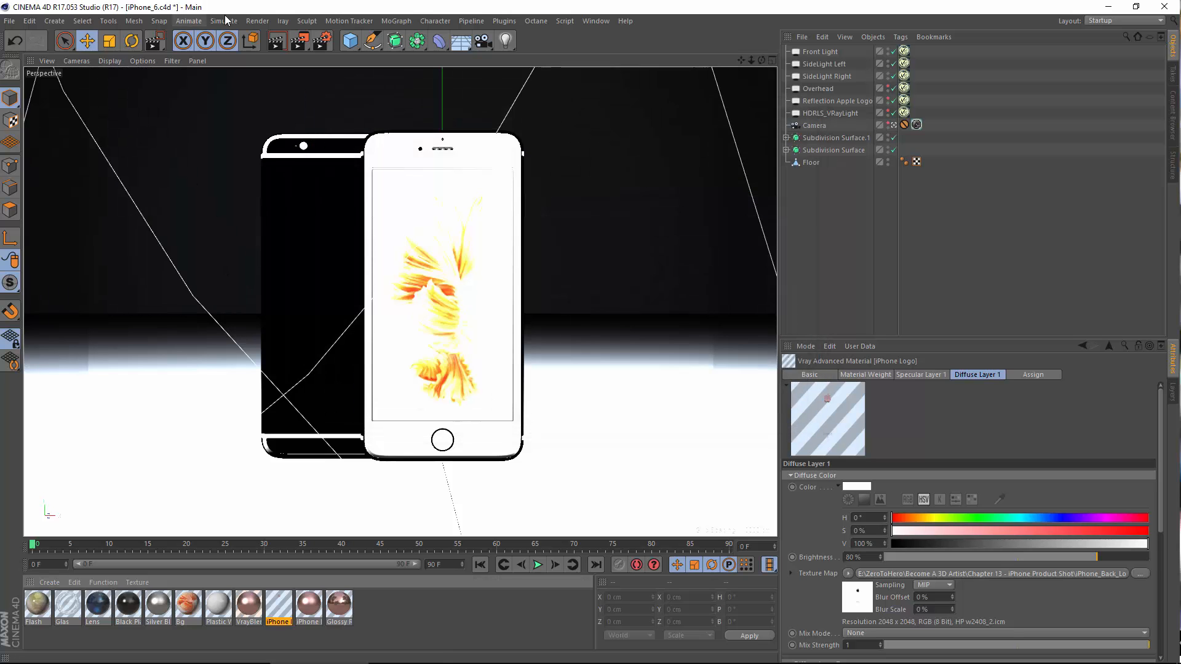
Render the scene to the Picture Viewer and inspect the previous render's GI and Sample Rate passes for comparison.
click(257, 21)
click(267, 79)
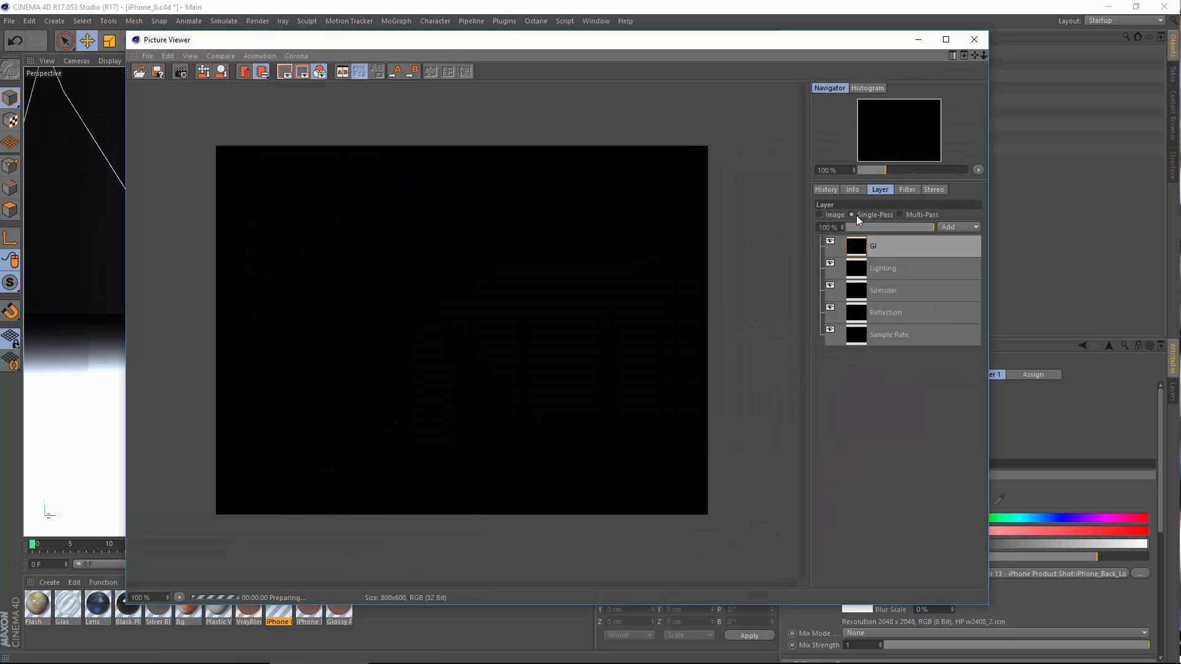
click(828, 191)
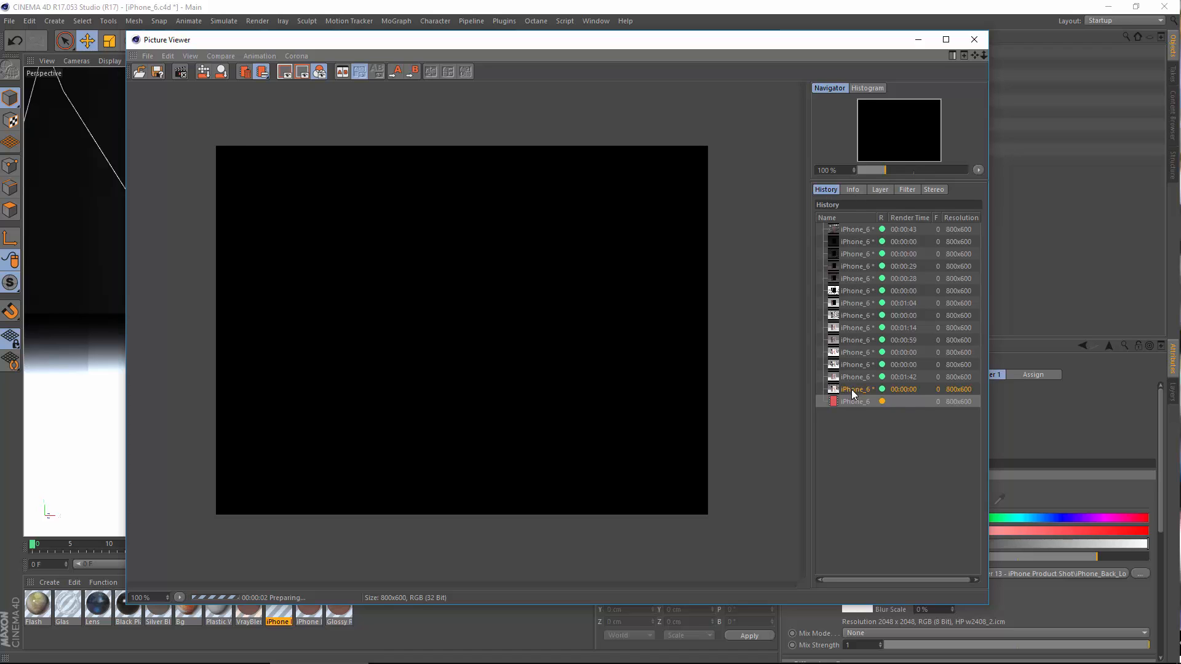
click(850, 389)
click(880, 190)
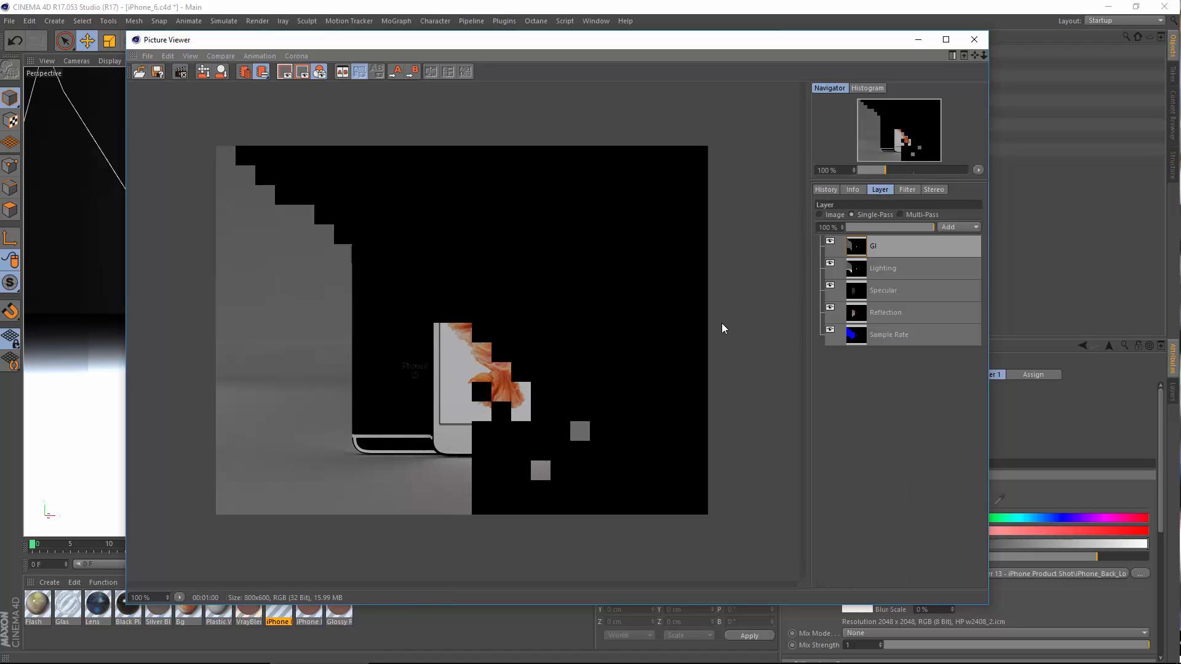
click(863, 334)
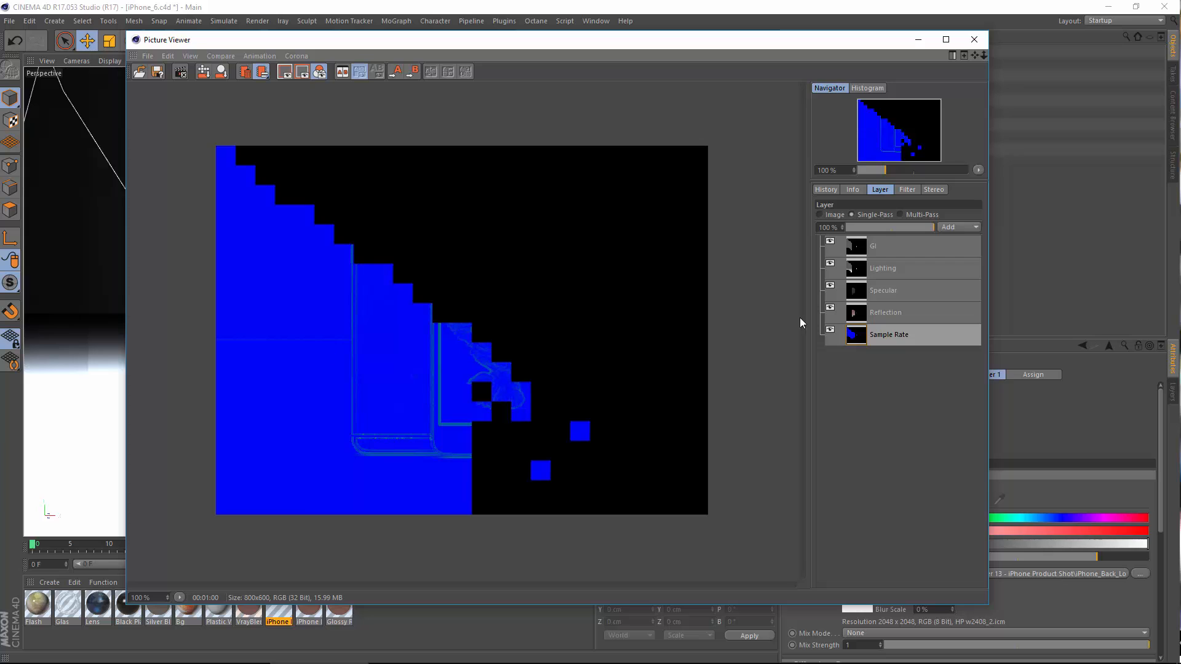
Examine the new render's GI, Lighting, Specular and Reflection passes and its full image, close the Picture Viewer and stop the render.
click(826, 190)
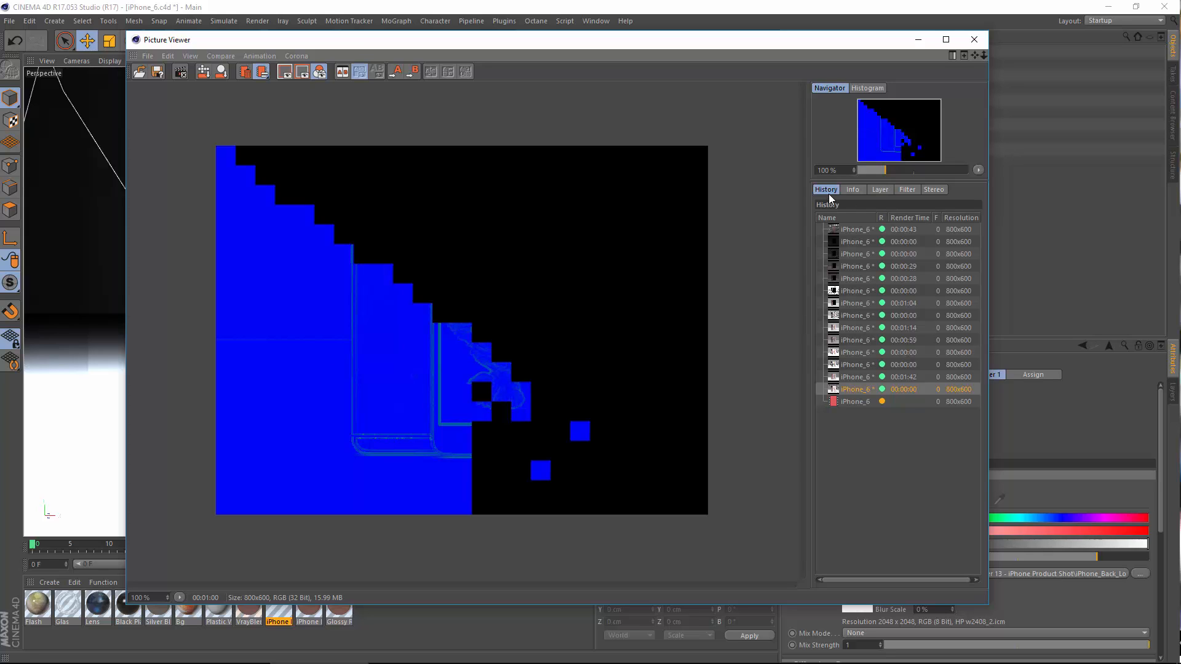
click(842, 404)
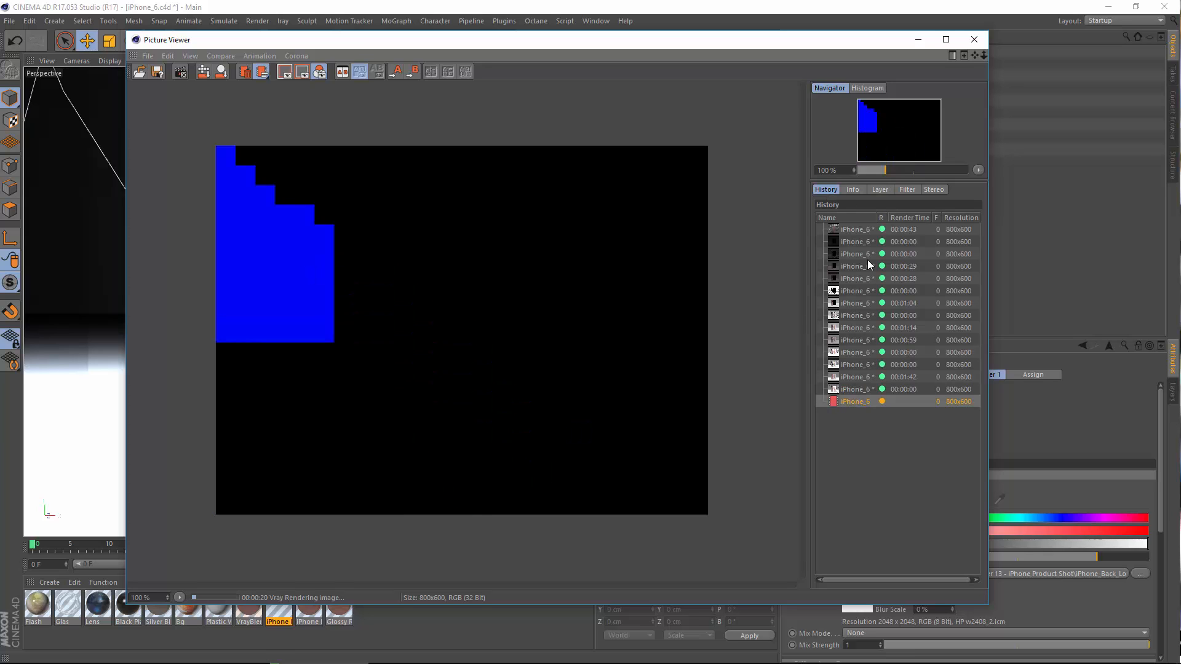
click(873, 189)
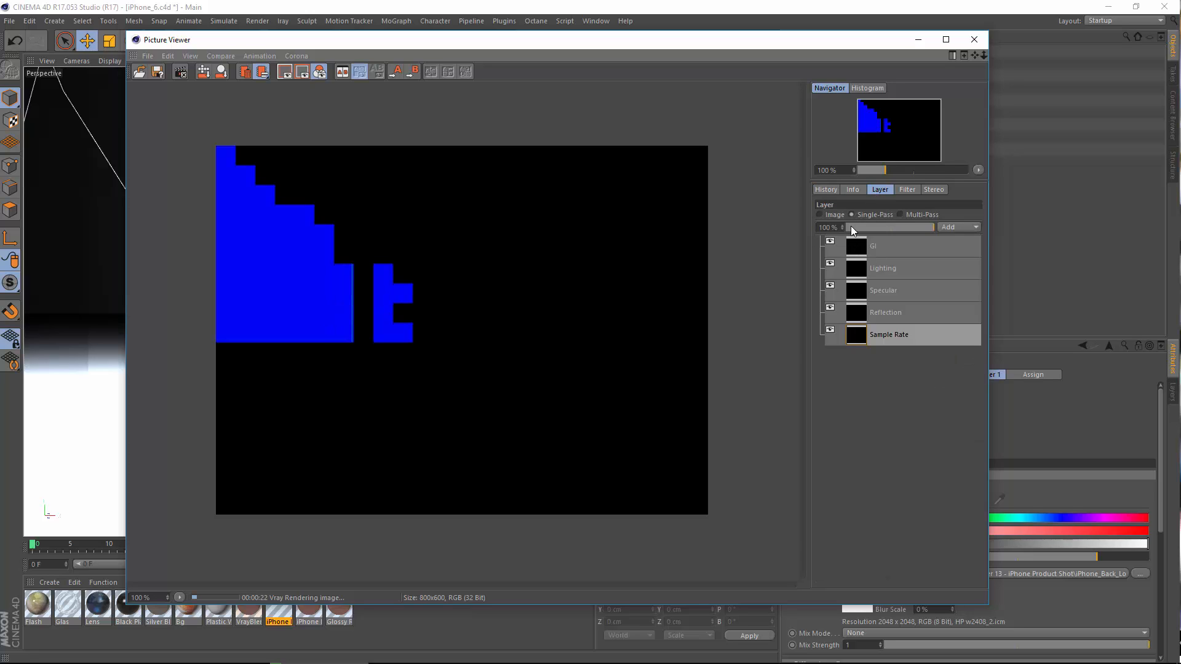
click(849, 245)
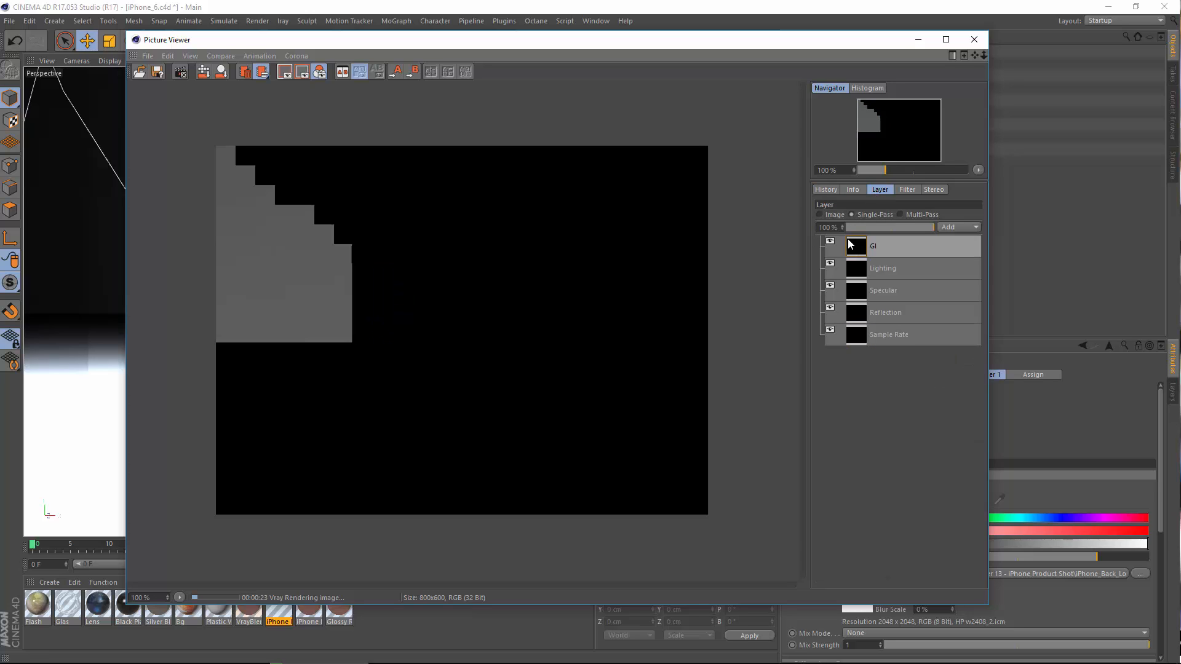
click(860, 276)
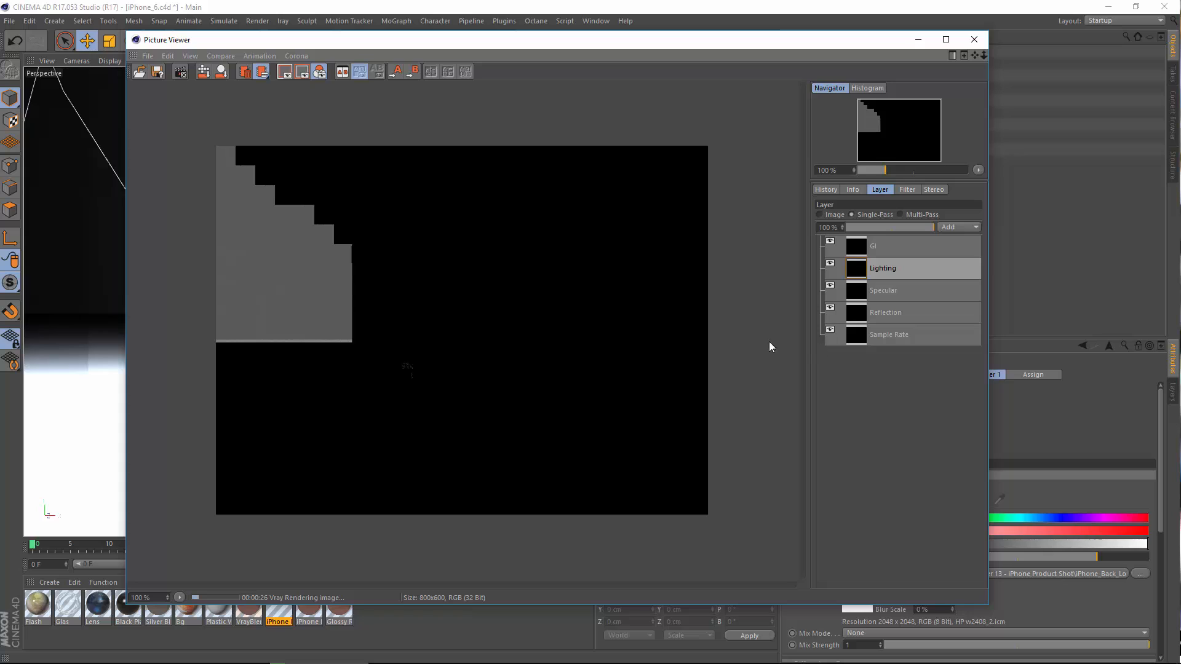
click(860, 295)
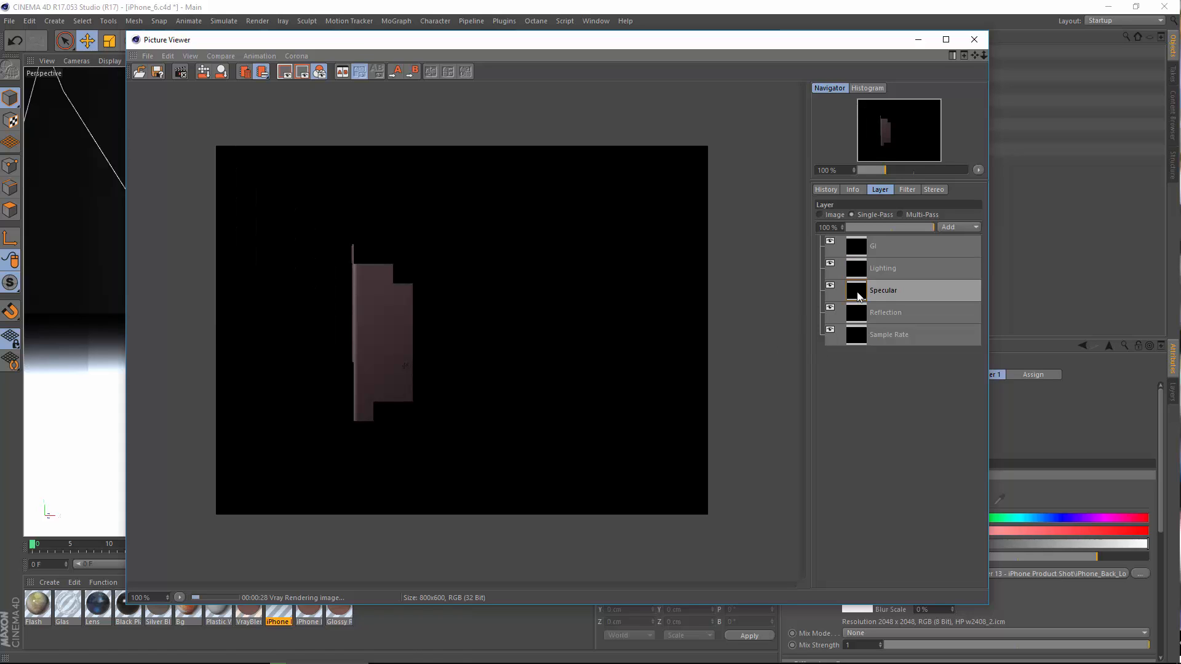
click(861, 324)
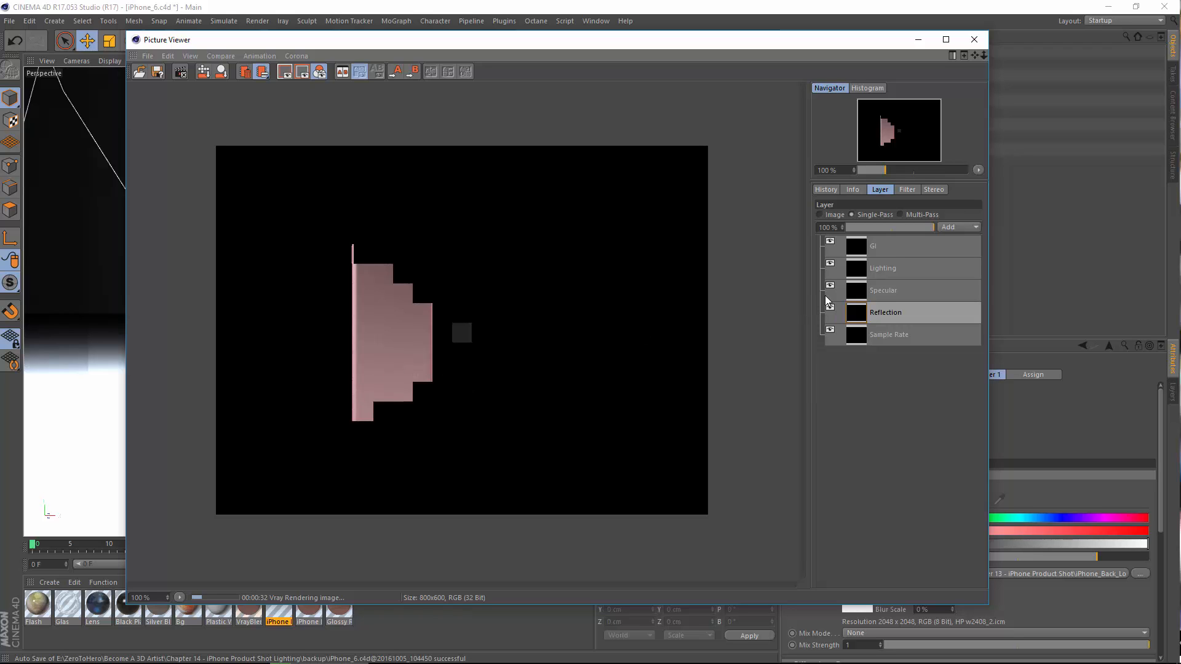
click(856, 296)
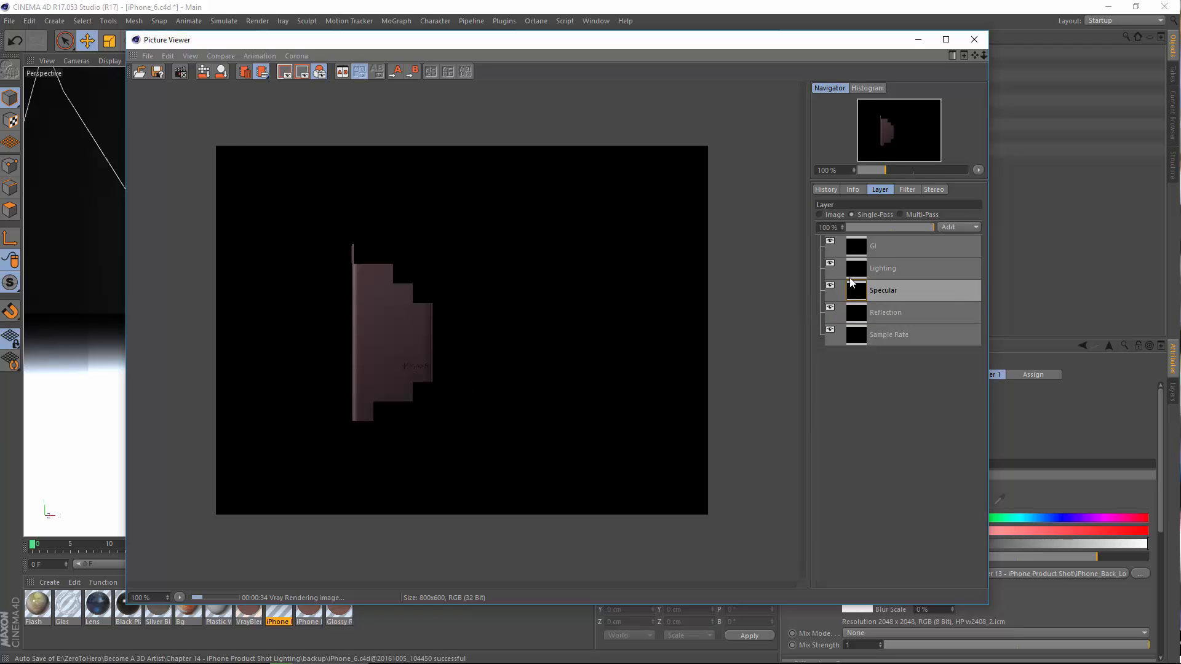
click(855, 268)
click(855, 247)
click(825, 213)
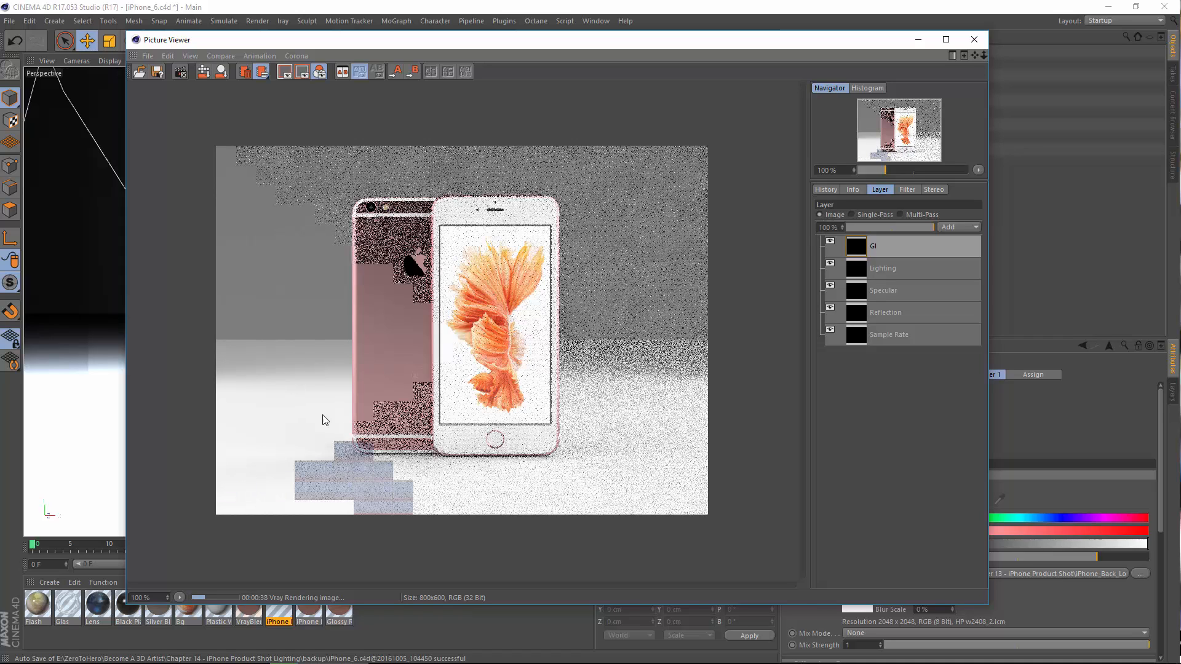
click(974, 40)
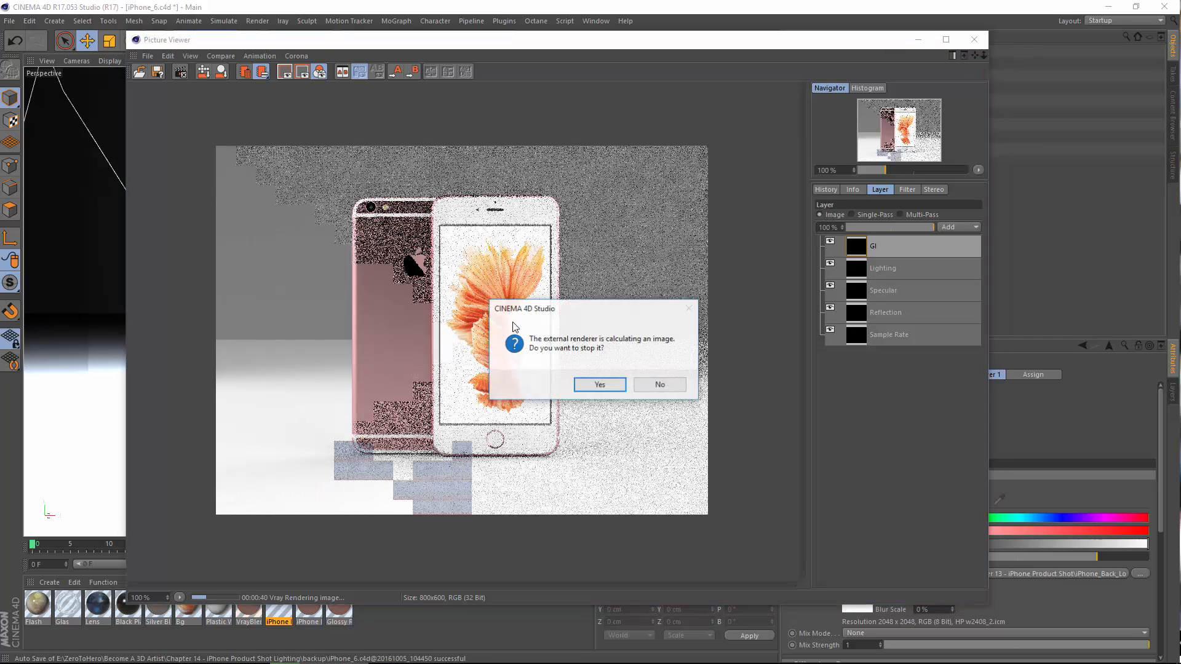
key(Return)
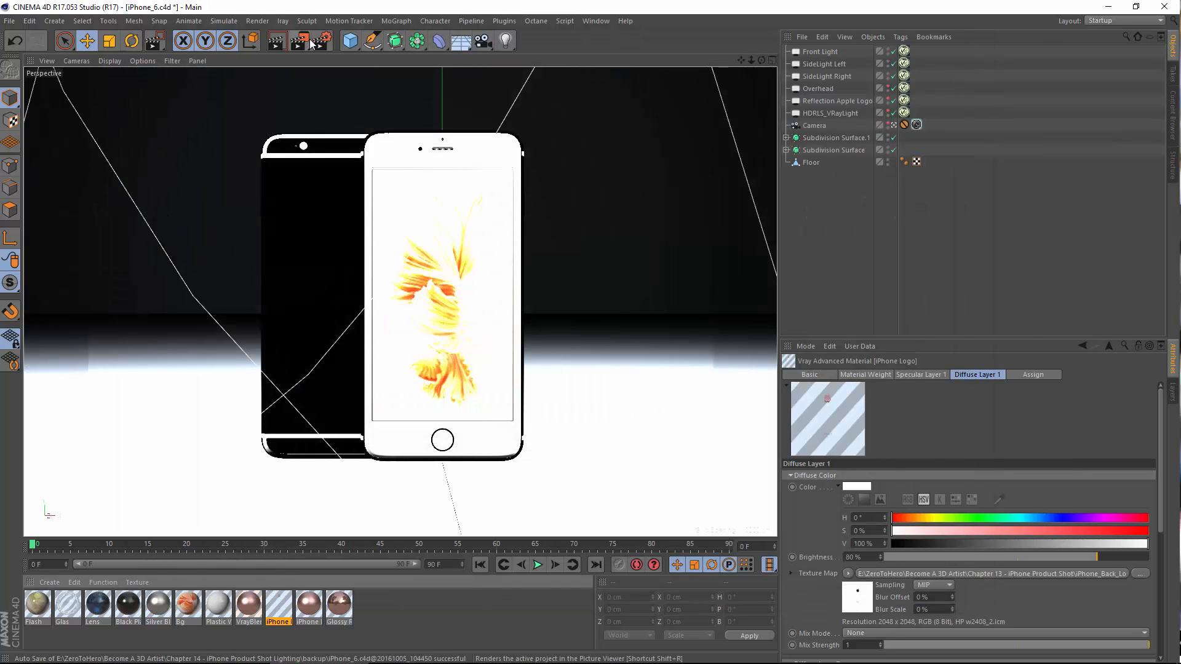
Set the render output size to 1920 x 1080 pixels and close the render settings.
click(320, 41)
click(340, 162)
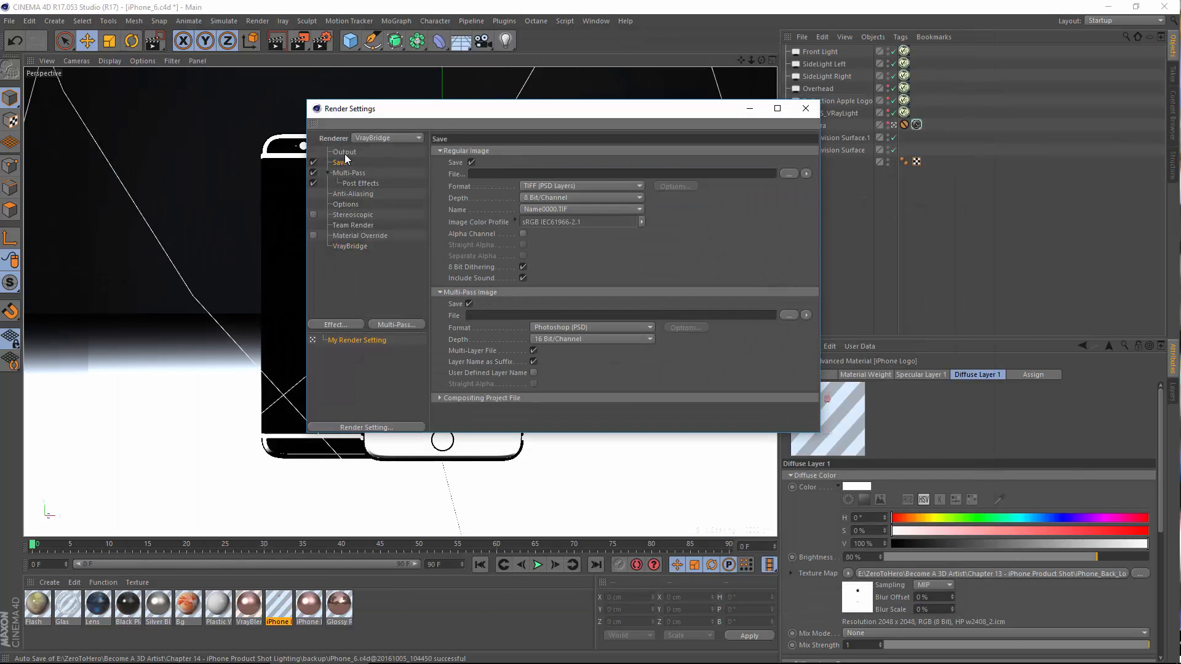
click(343, 152)
text(1920)
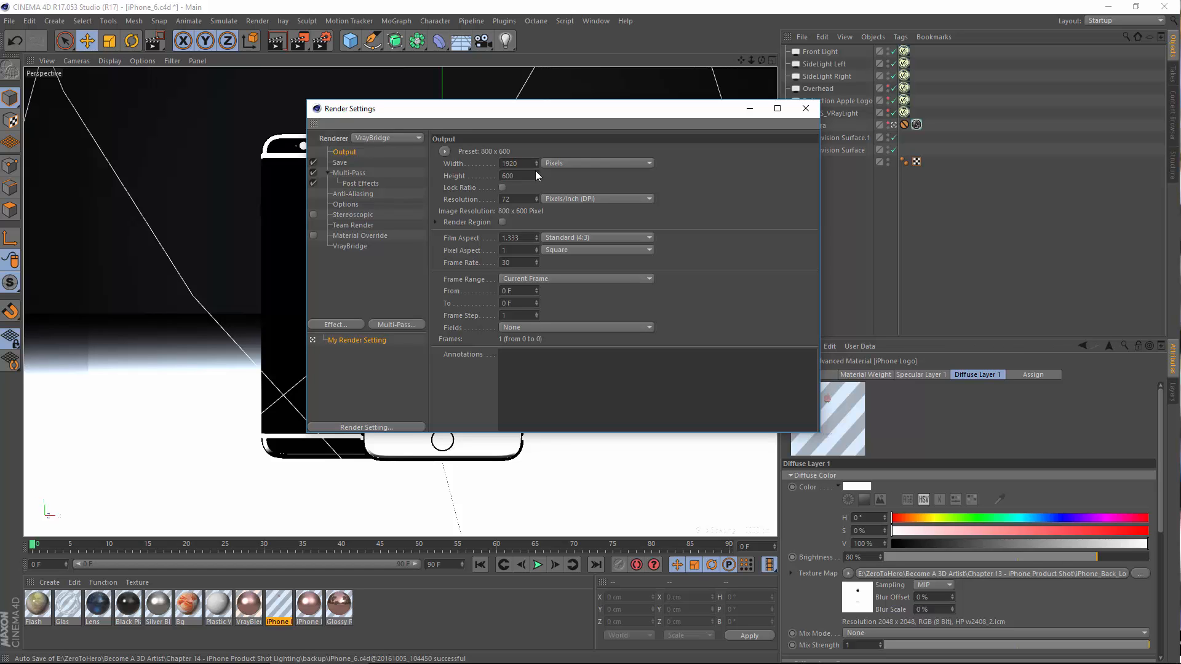
key(Tab)
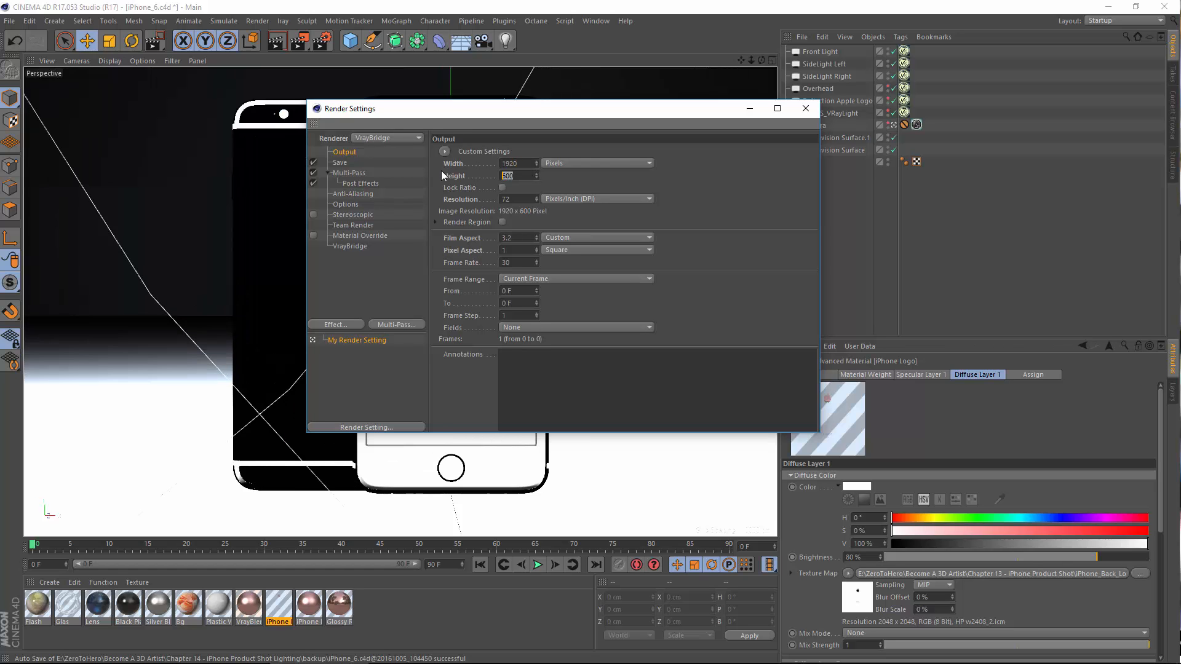
text(1080)
key(Return)
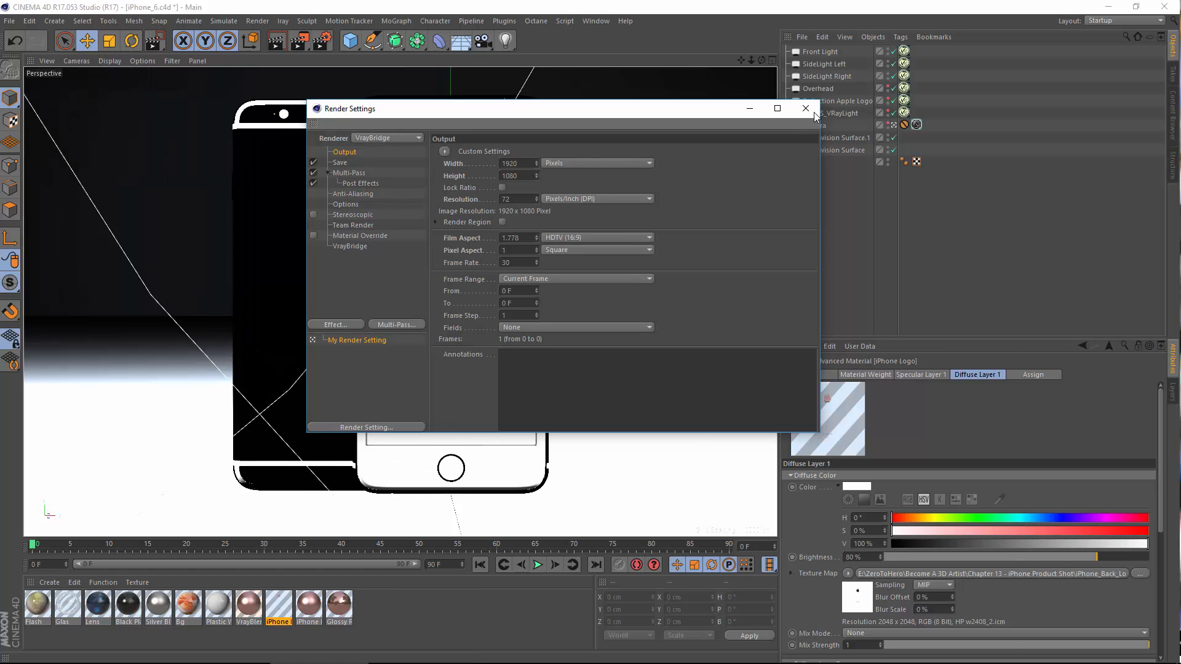
click(806, 108)
Remove the camera's Protection tag and move the camera back to a Z position of about -104.472 cm.
click(905, 125)
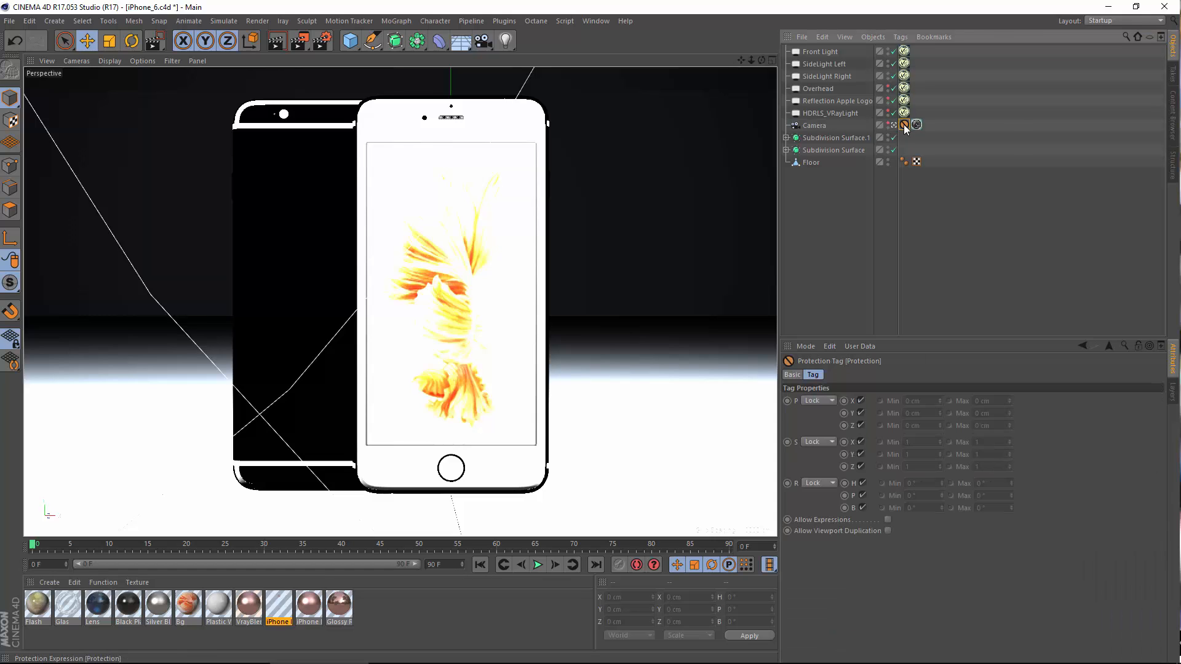
key(Delete)
click(817, 124)
click(870, 374)
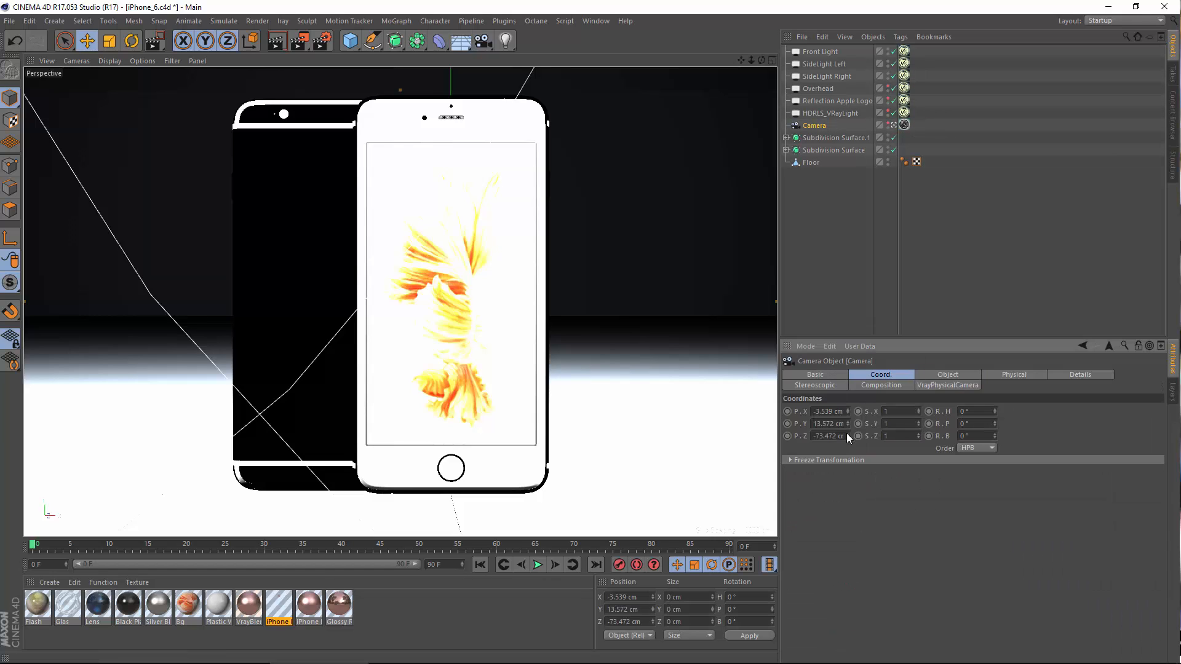
drag(848, 434, 848, 455)
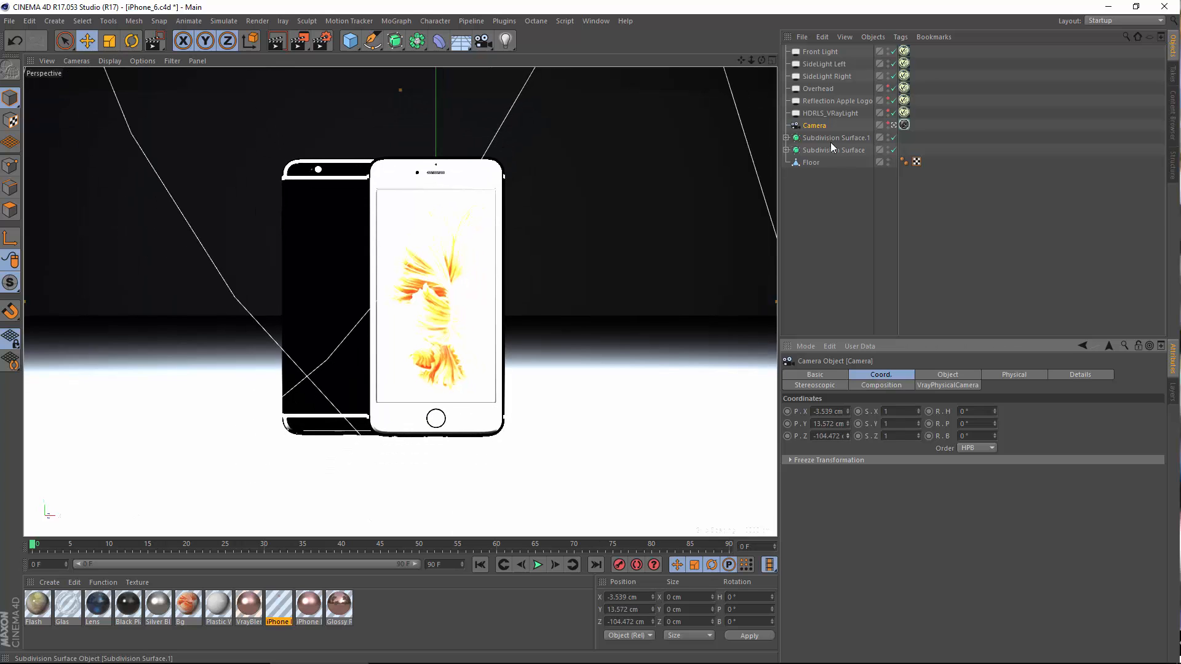
Add a Protection tag to the camera to lock its new position.
right_click(814, 130)
mouse_move(857, 137)
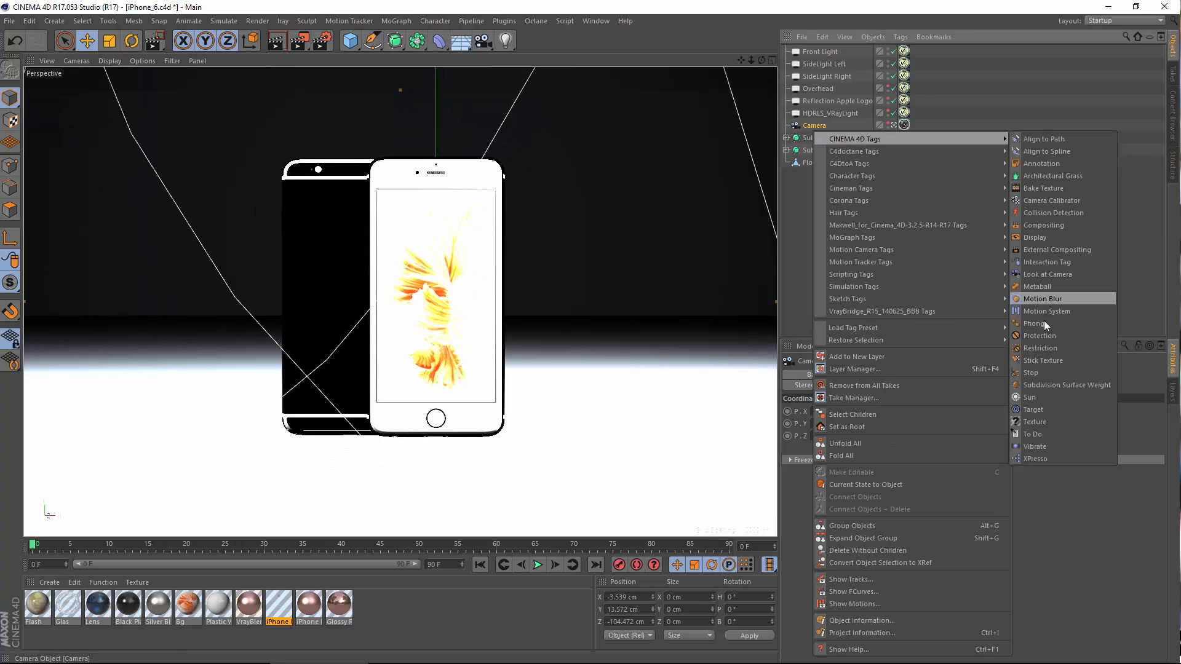
click(1033, 338)
Render the scene at 1920 x 1080 to the Picture Viewer, display the render history and enlarge the viewer window to fit the image.
click(257, 21)
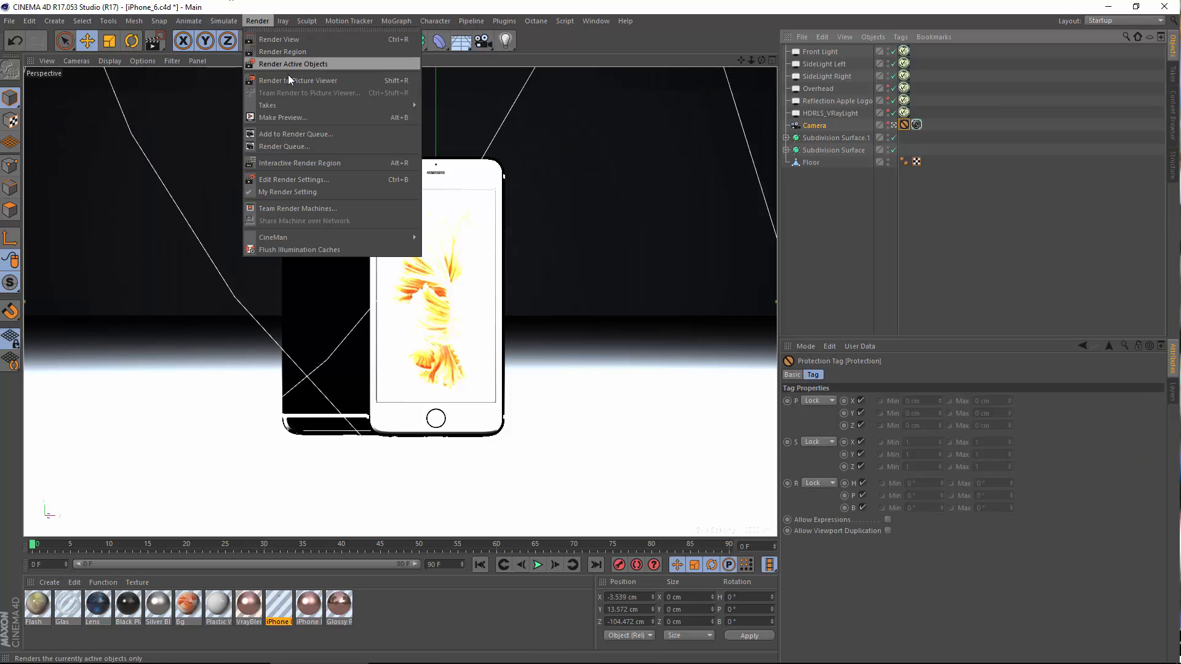
click(285, 79)
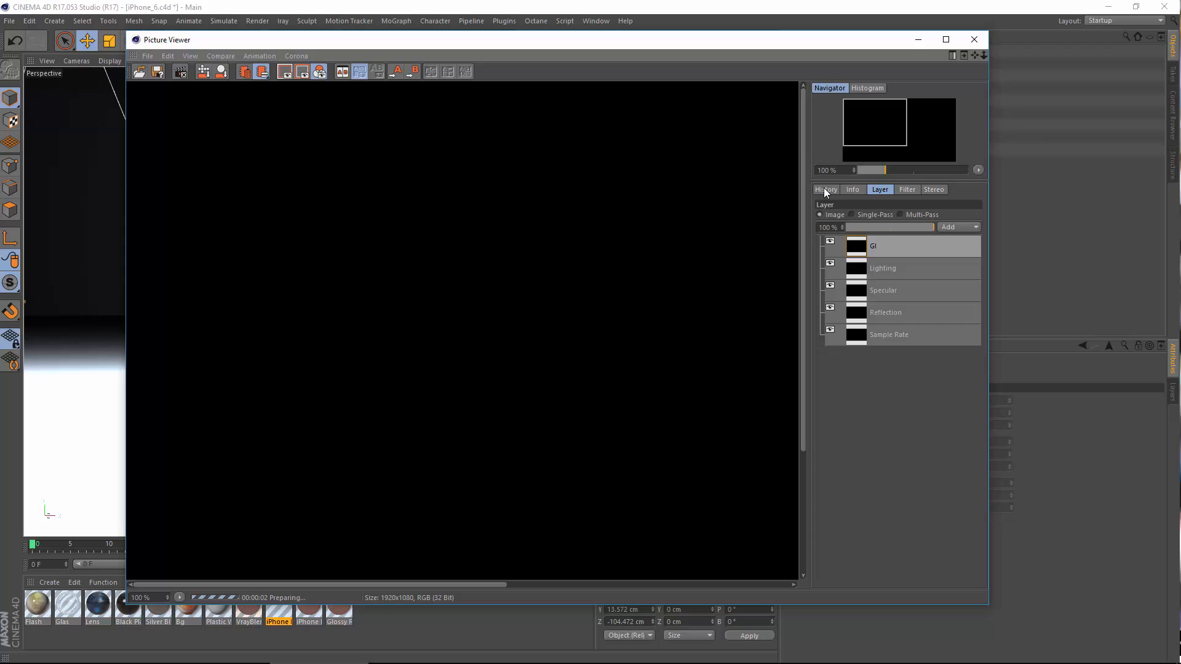
click(825, 190)
scroll(623, 272, down, 1)
scroll(602, 298, up, 1)
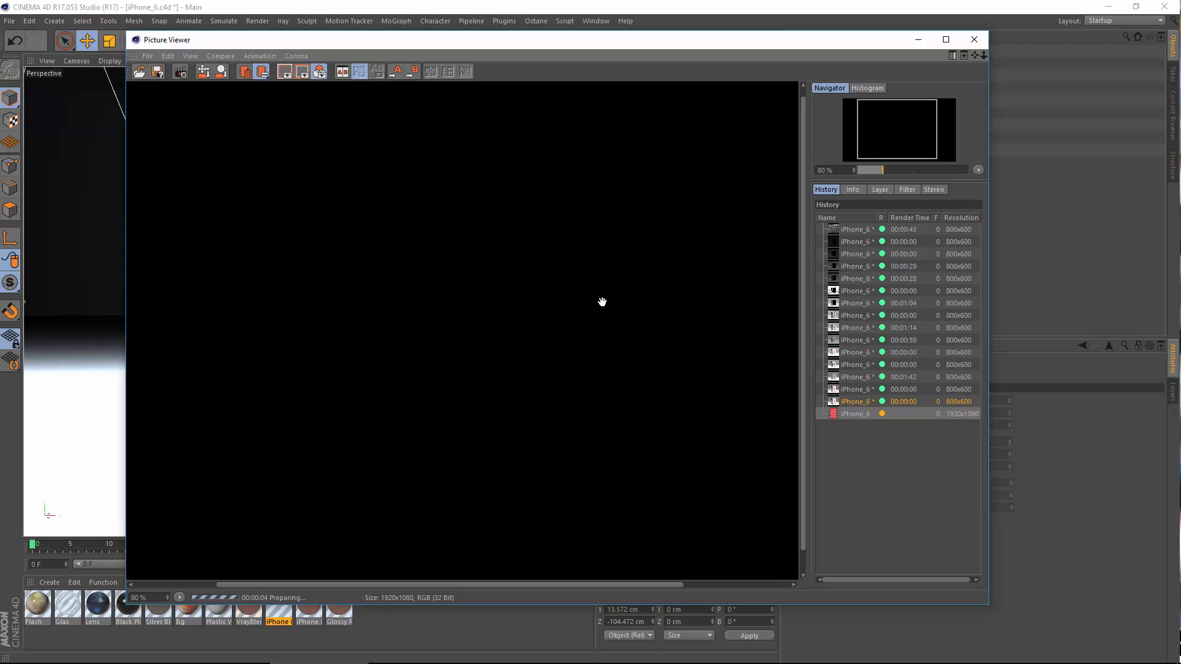
scroll(602, 302, down, 1)
drag(459, 42, 423, 19)
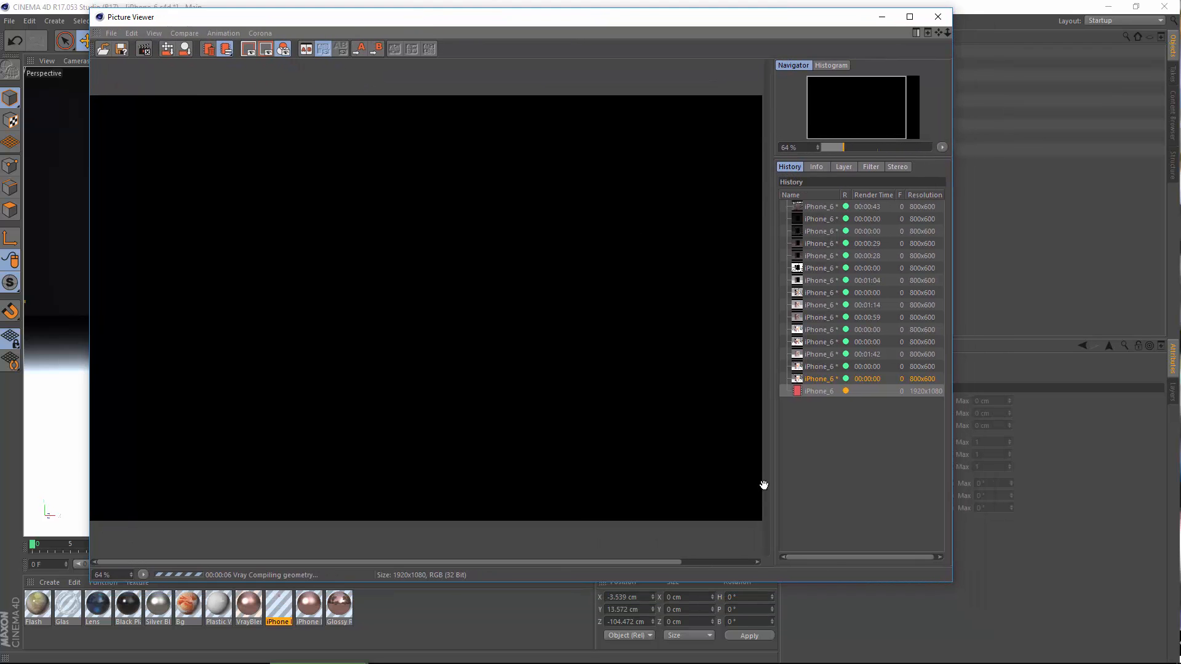
drag(950, 582, 1060, 627)
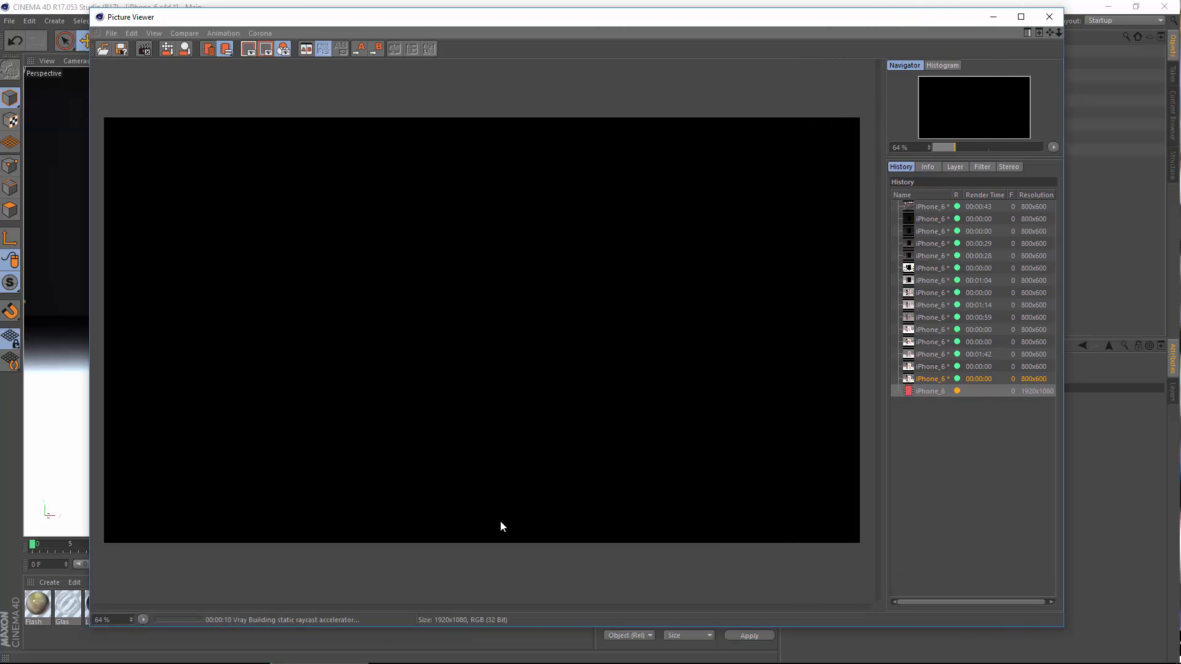
scroll(336, 458, up, 2)
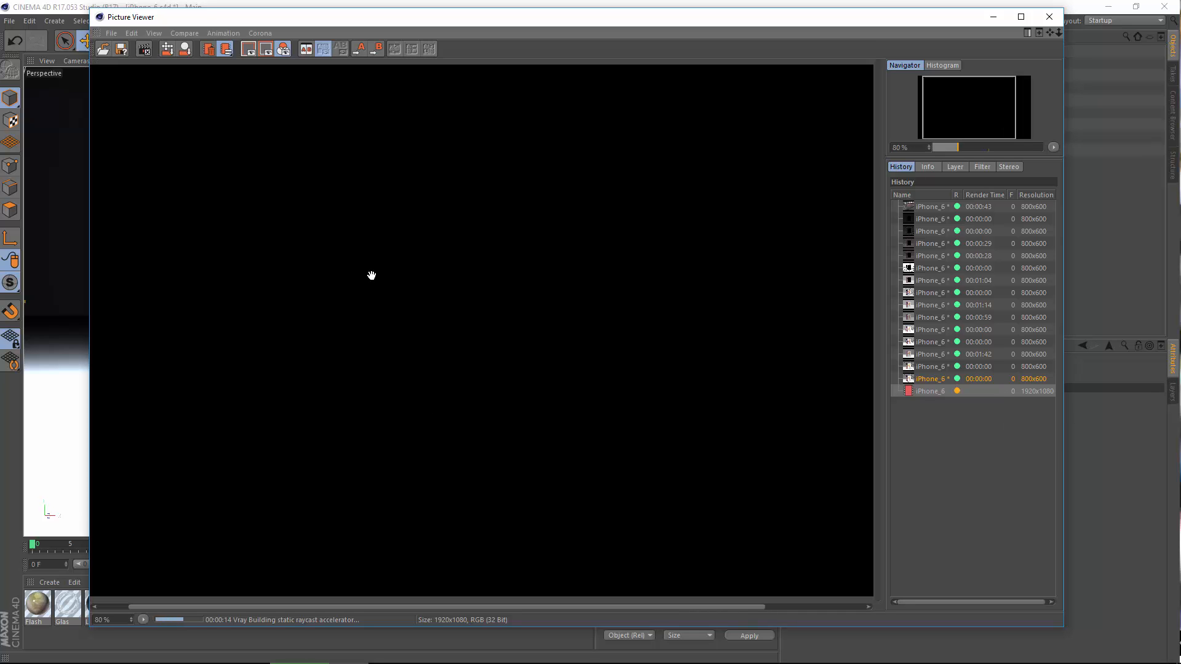
scroll(372, 274, down, 2)
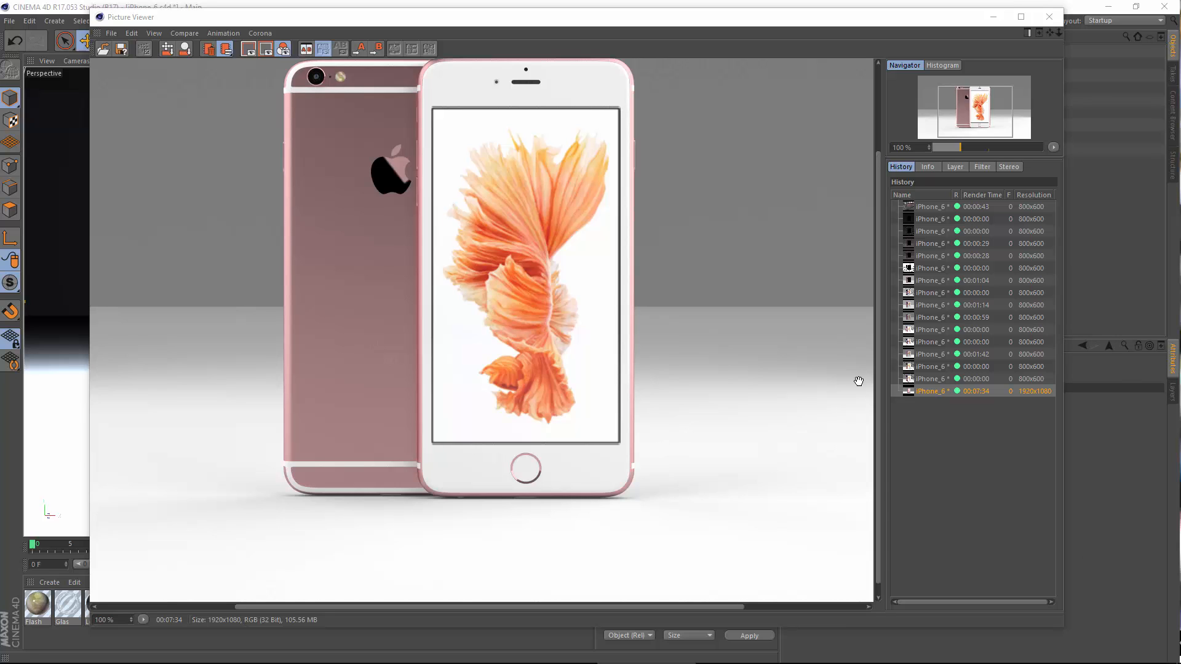
Examine the finished 1920 x 1080 render for lighting on both phones, the Apple logo reflection and floor shadows, and close the Picture Viewer.
click(983, 392)
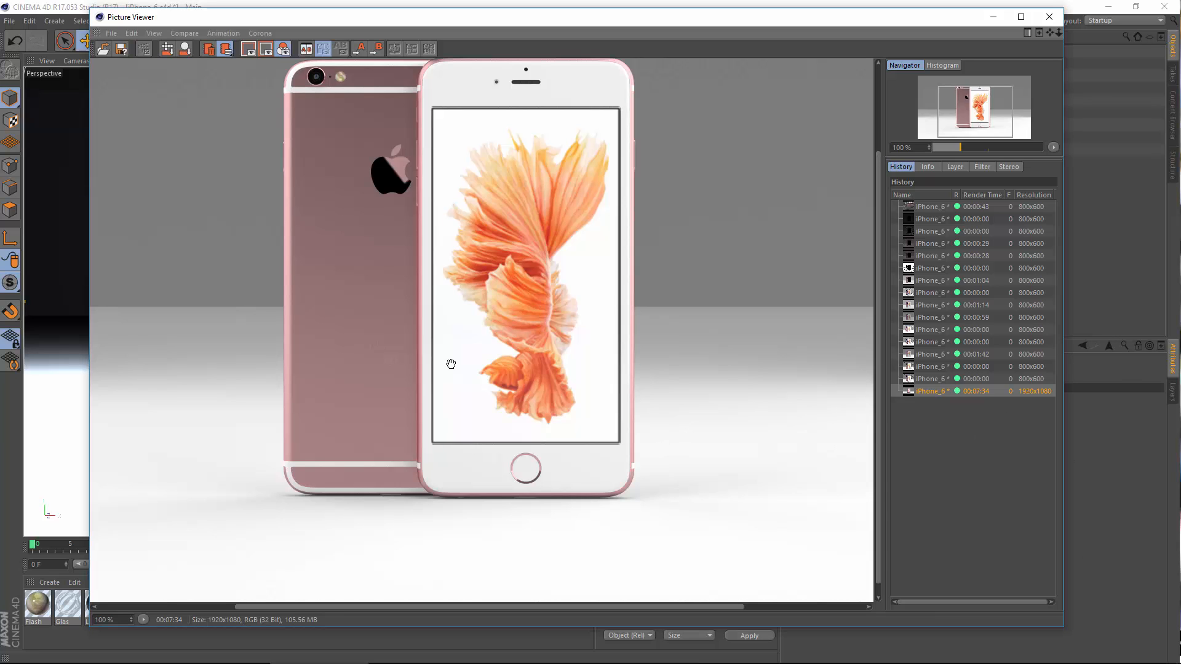
drag(451, 364, 492, 370)
drag(437, 454, 551, 448)
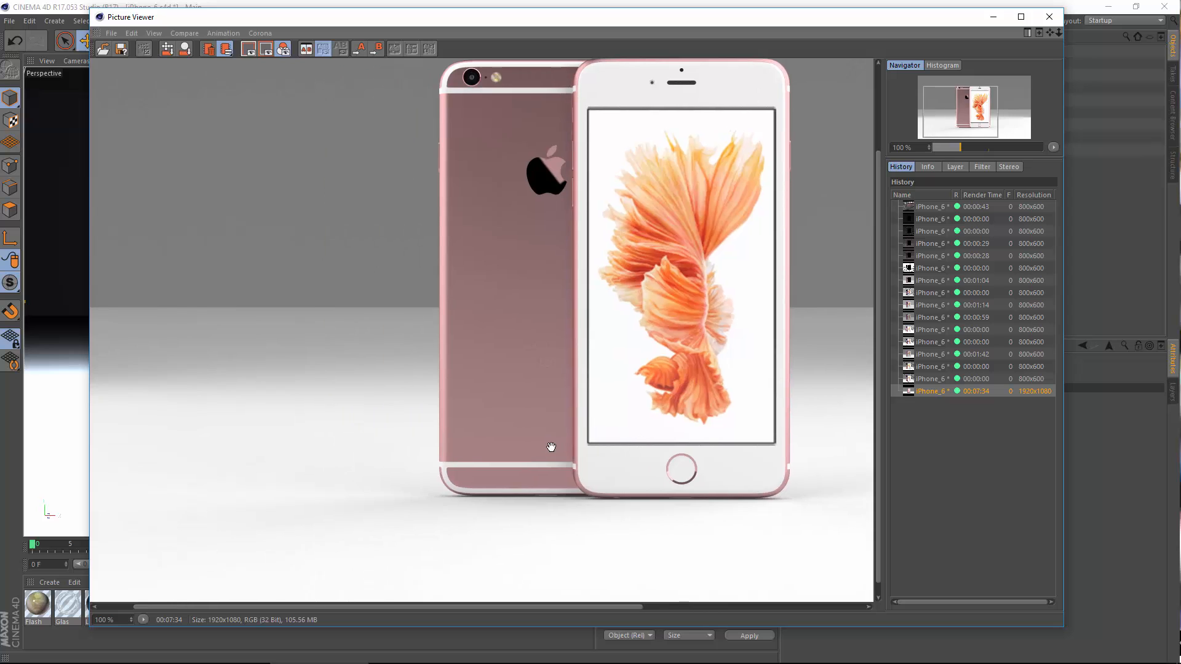
drag(676, 316, 525, 386)
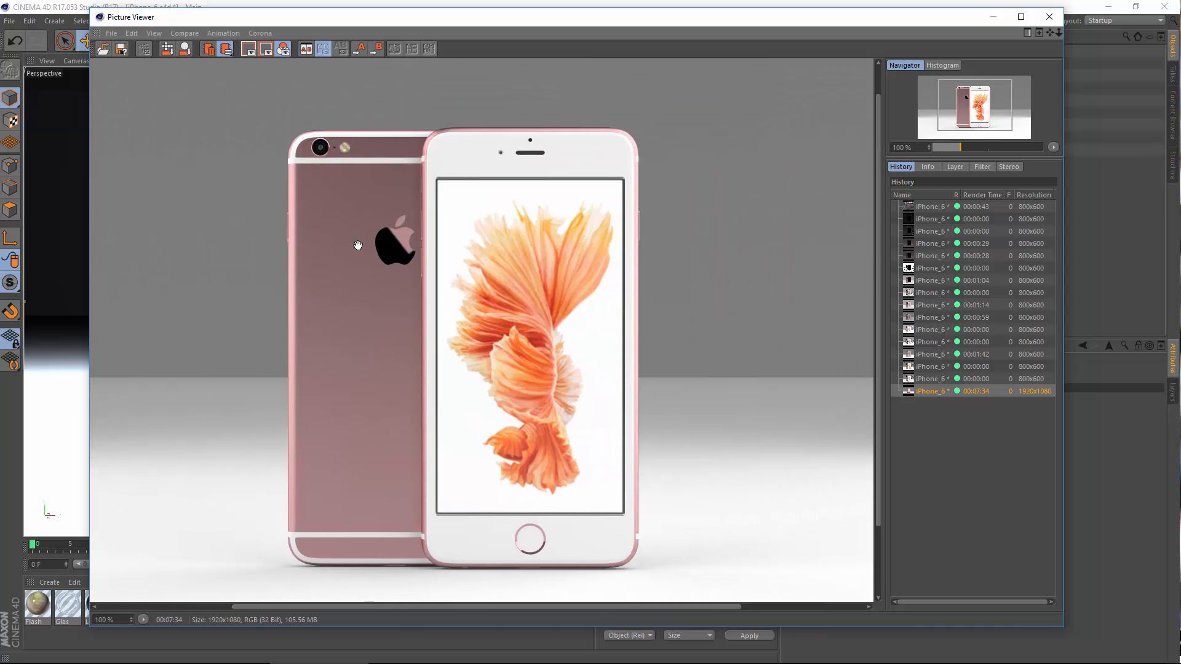
drag(358, 246, 421, 254)
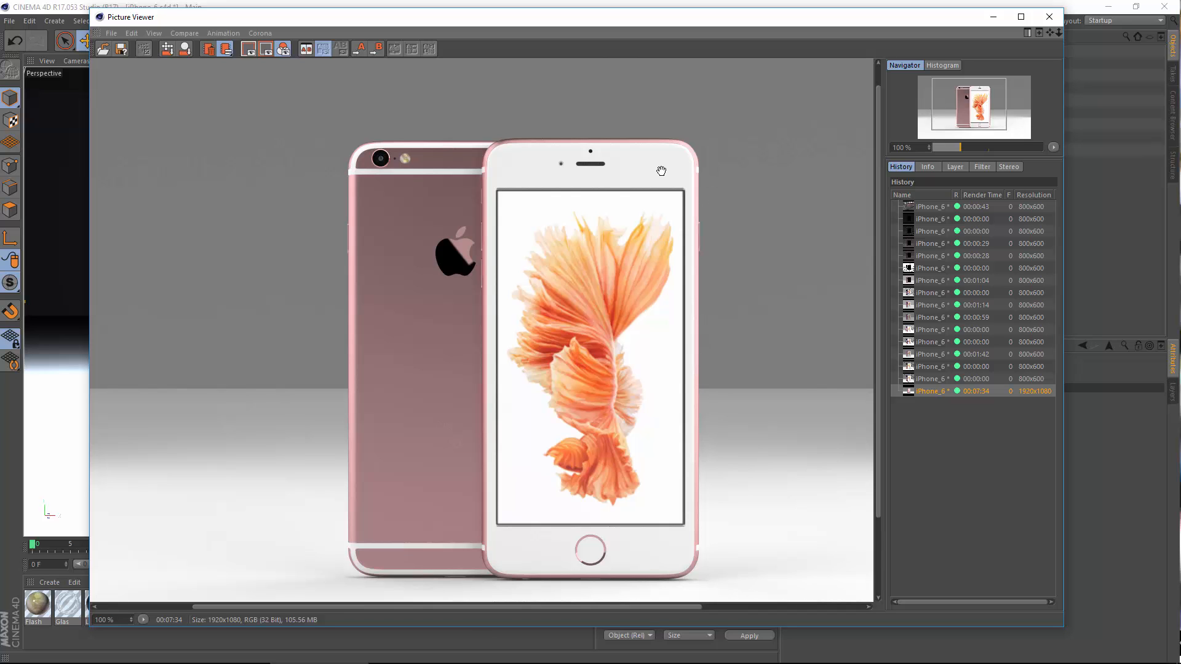
drag(472, 306, 403, 271)
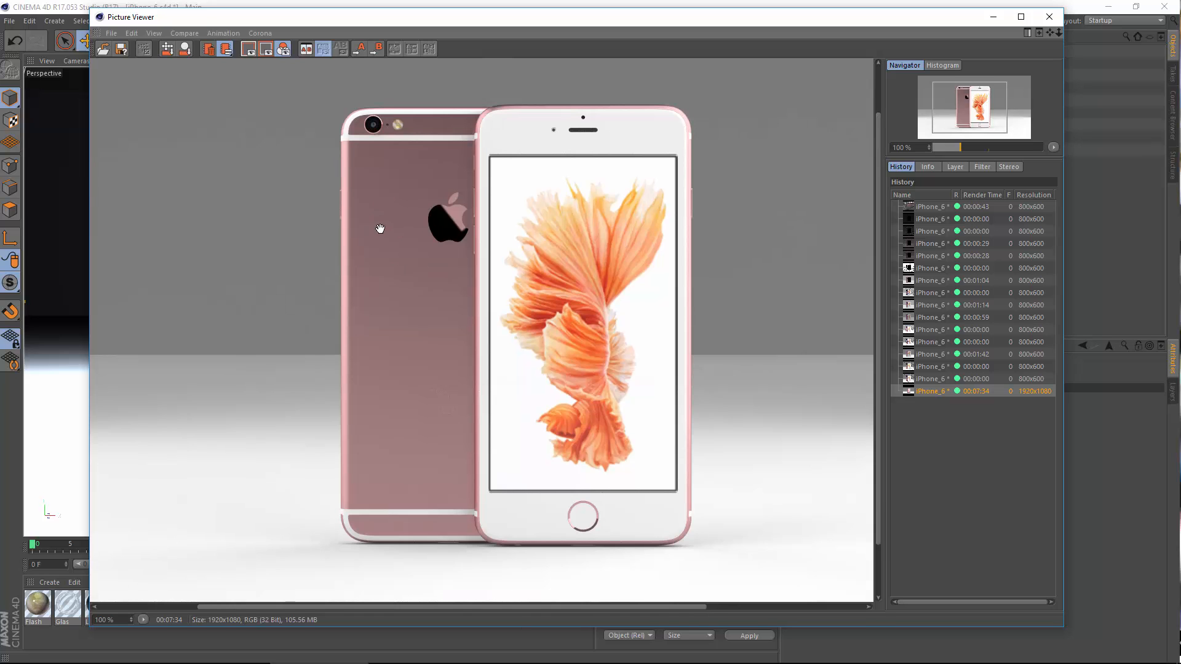
drag(380, 229, 417, 276)
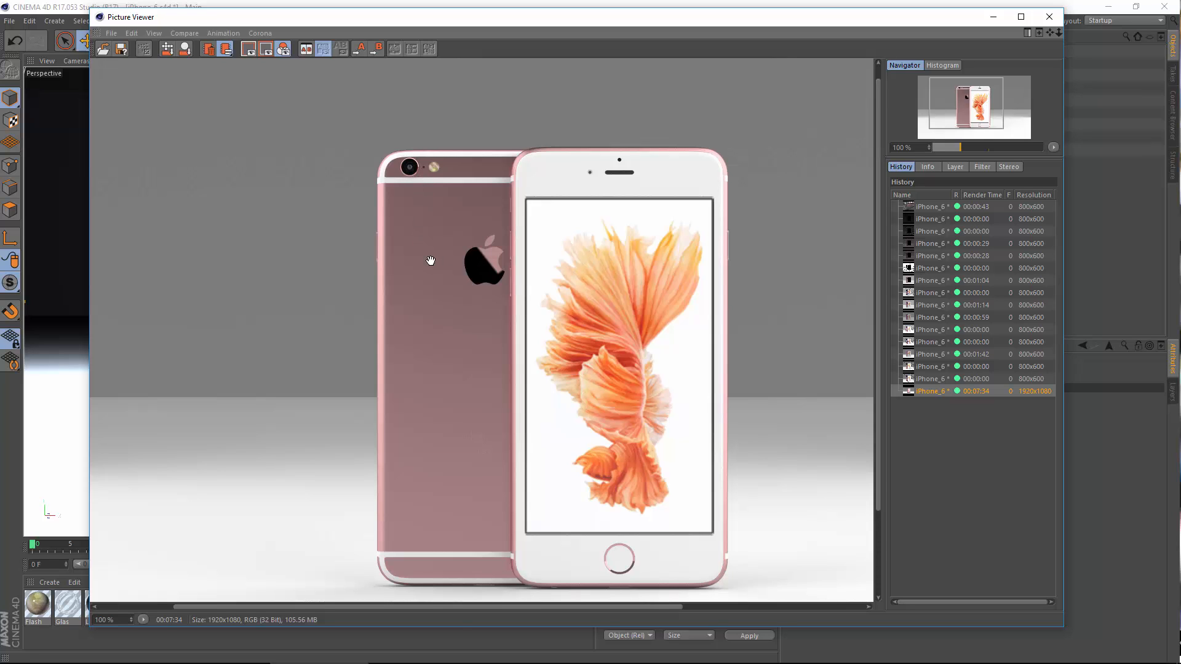
drag(431, 261, 460, 279)
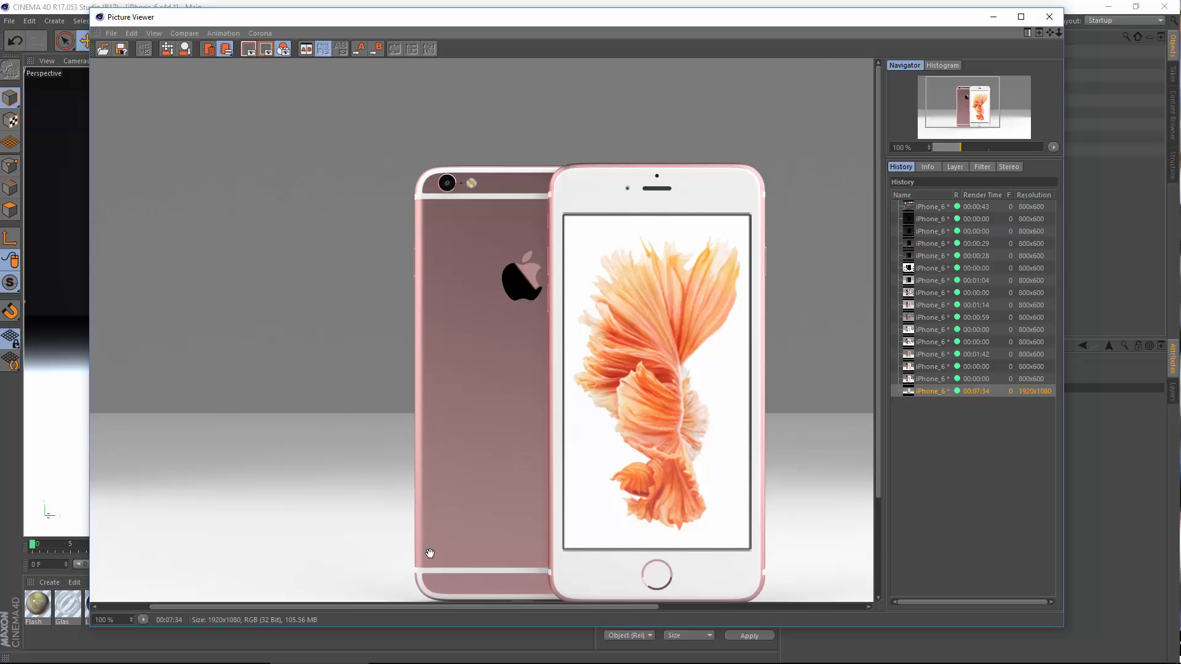
drag(437, 517, 377, 402)
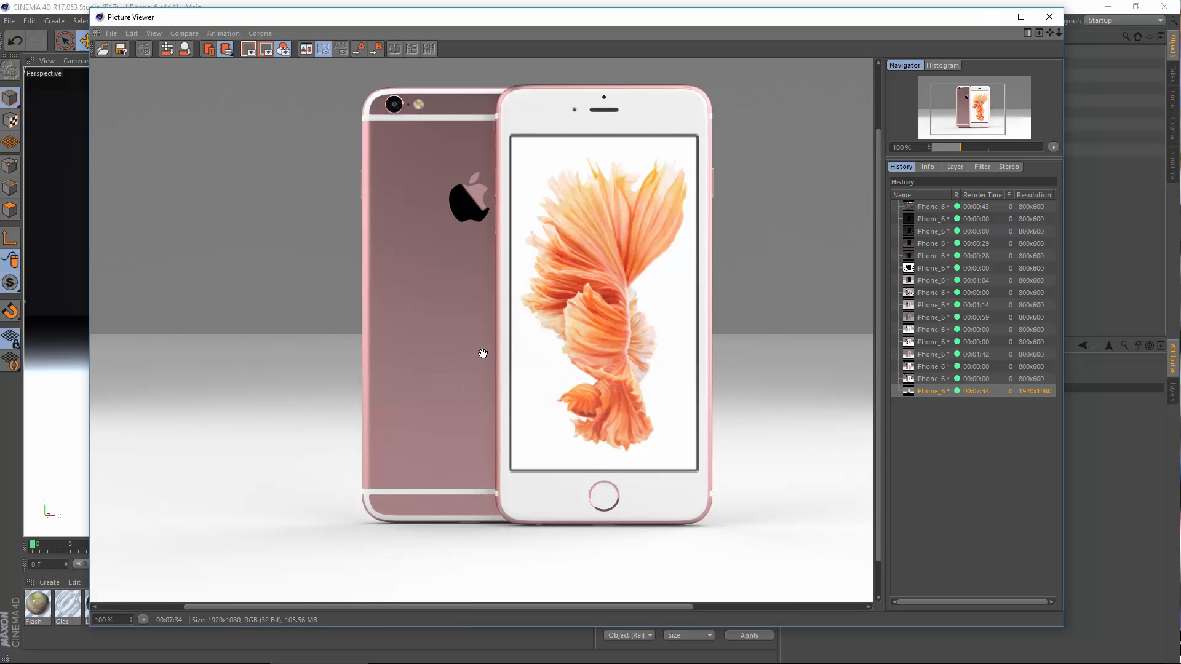
drag(416, 386, 367, 340)
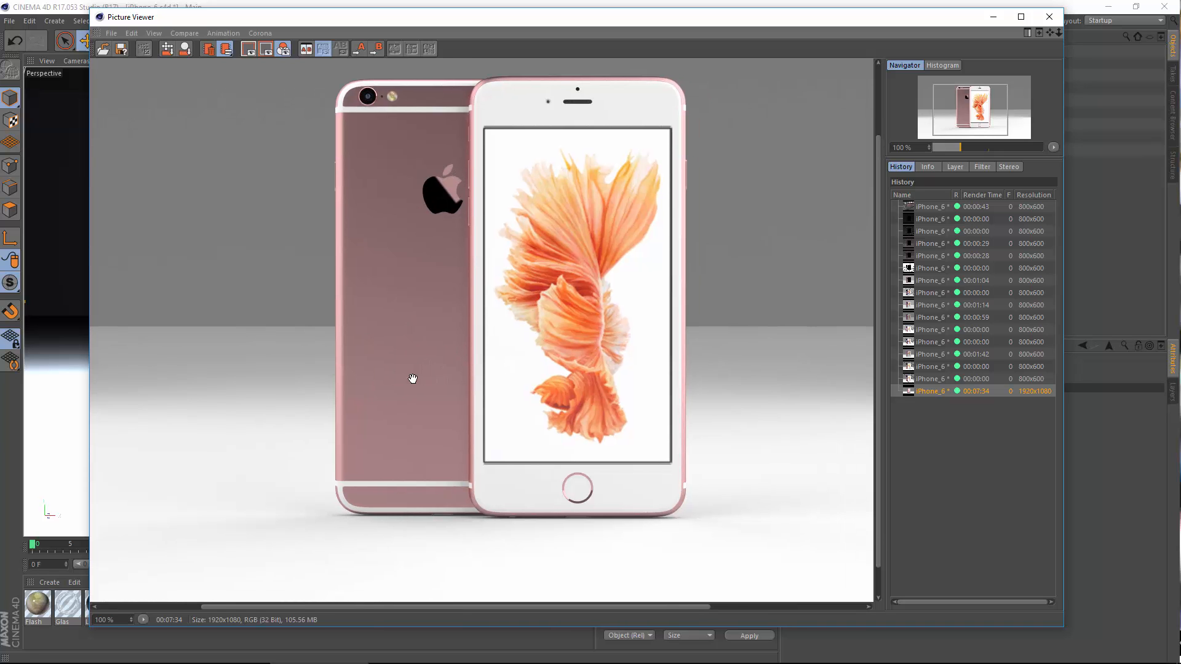
drag(414, 380, 382, 417)
drag(368, 337, 409, 315)
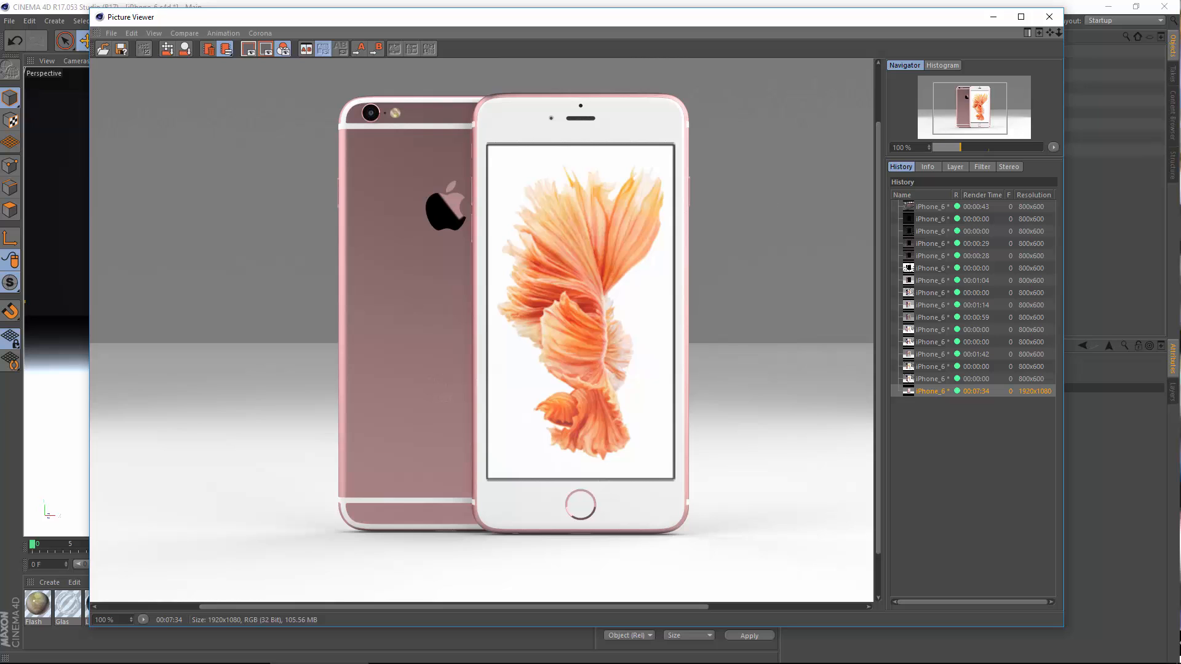
drag(635, 266, 631, 289)
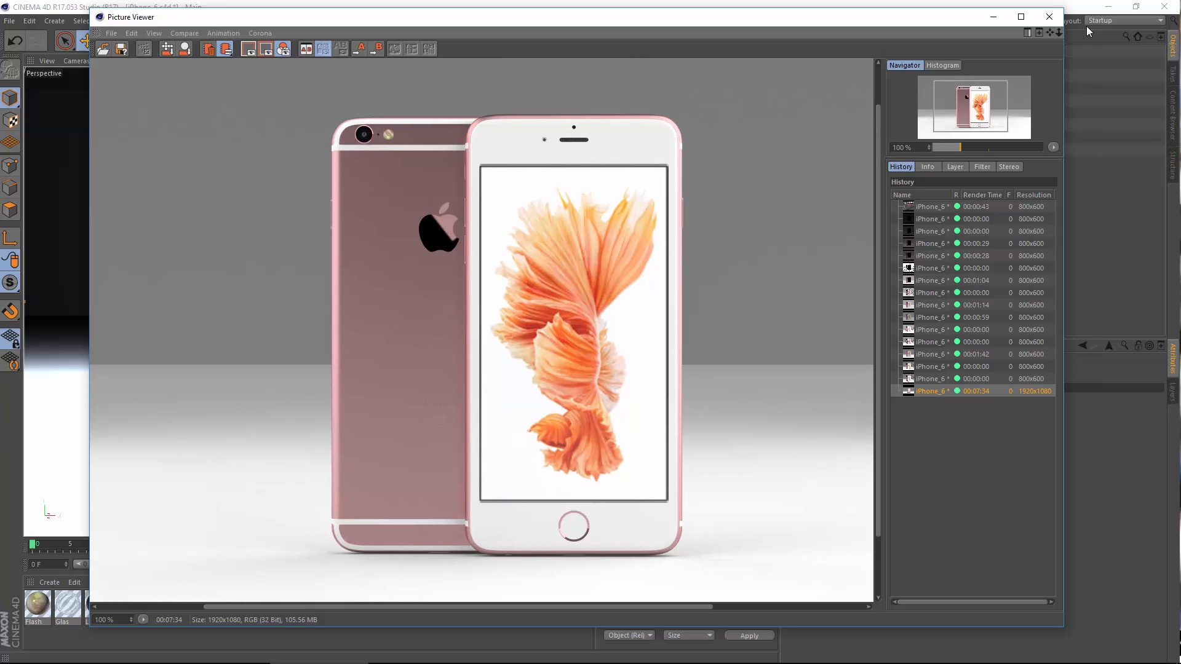
click(1049, 16)
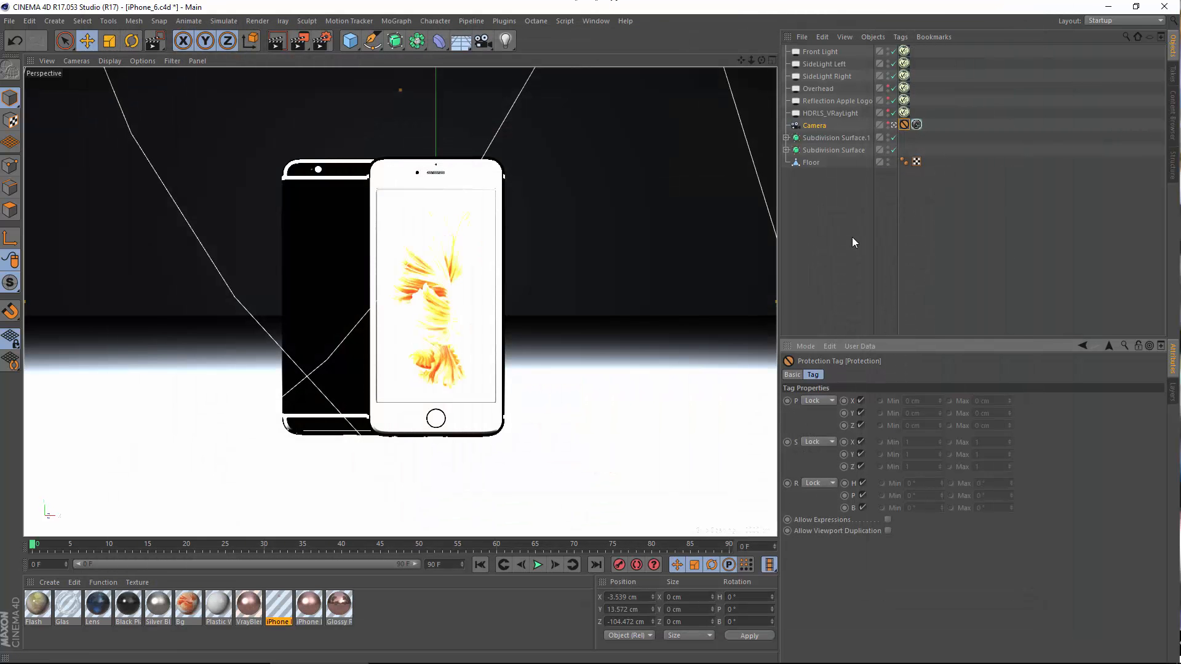
Set the SideLight Right light's V-Ray intensity to 2 and test-render a region along the front phone's right edge.
click(853, 242)
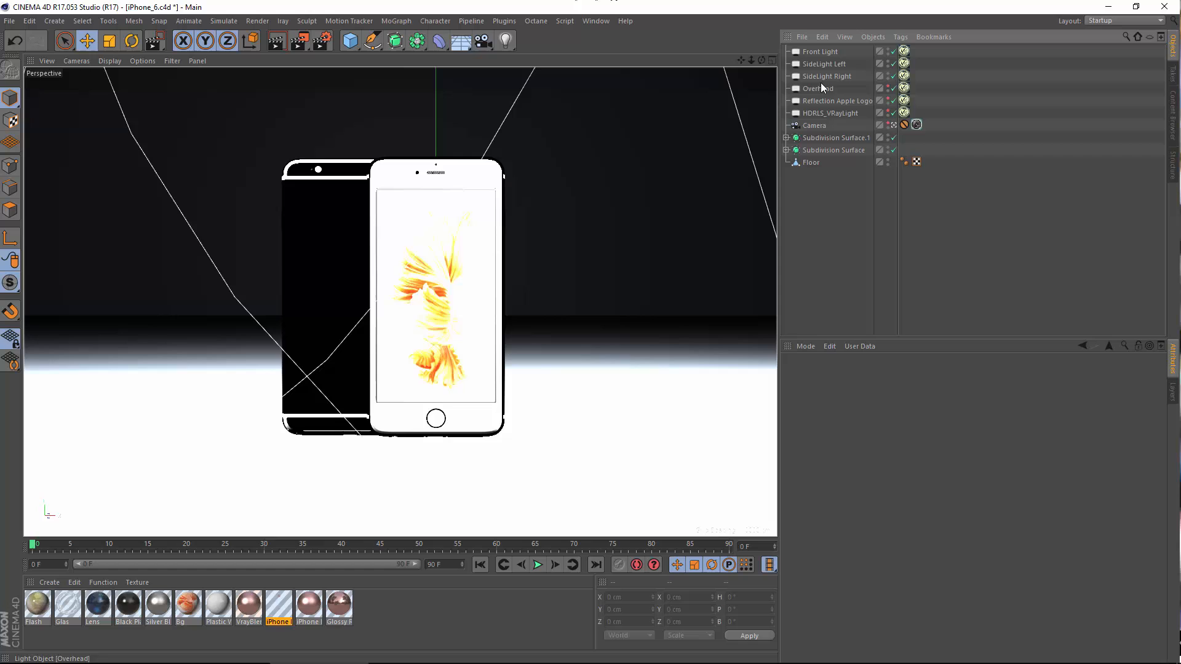
click(904, 76)
click(887, 437)
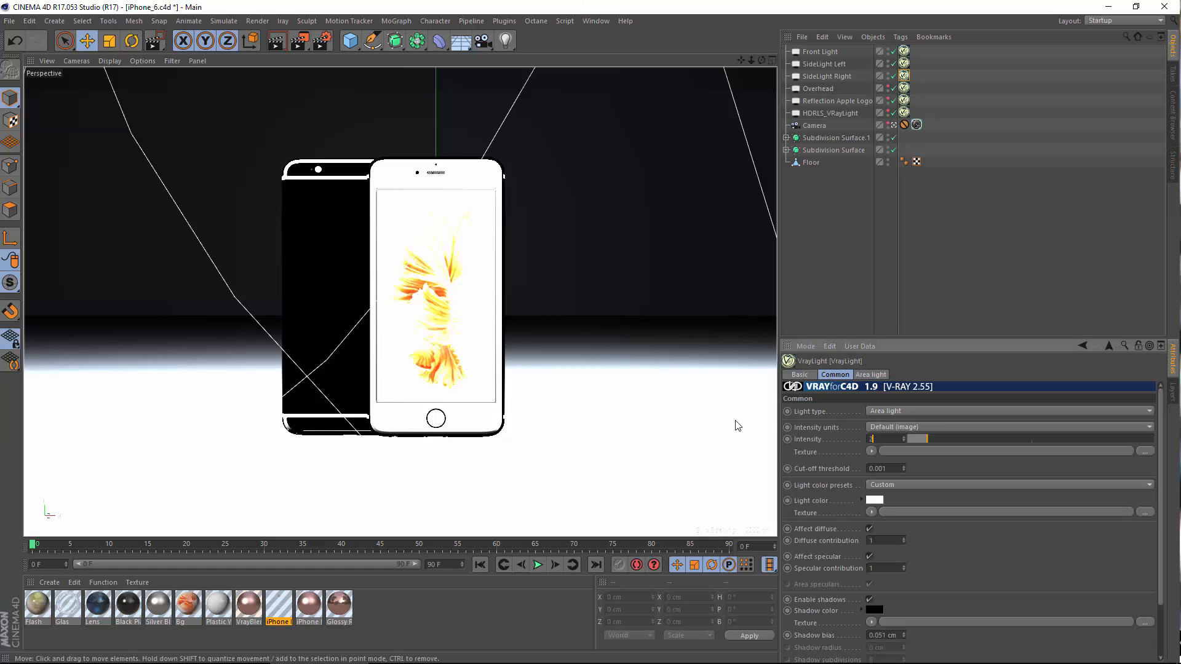
text(2)
key(Return)
click(300, 41)
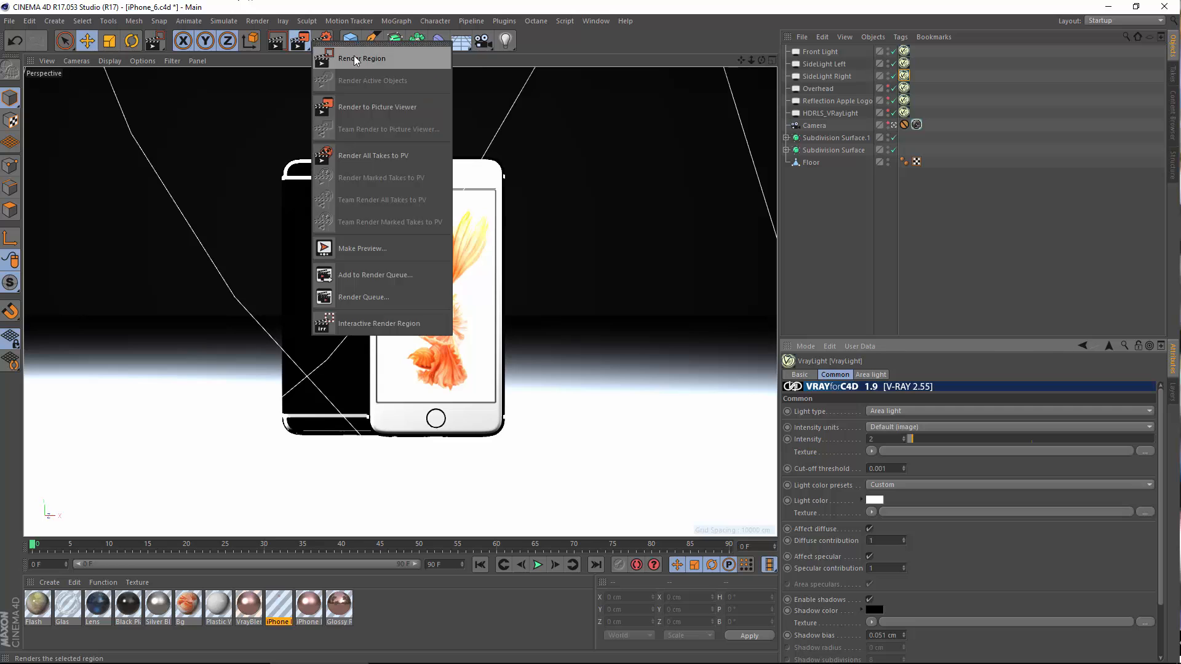
click(355, 60)
drag(548, 131, 488, 400)
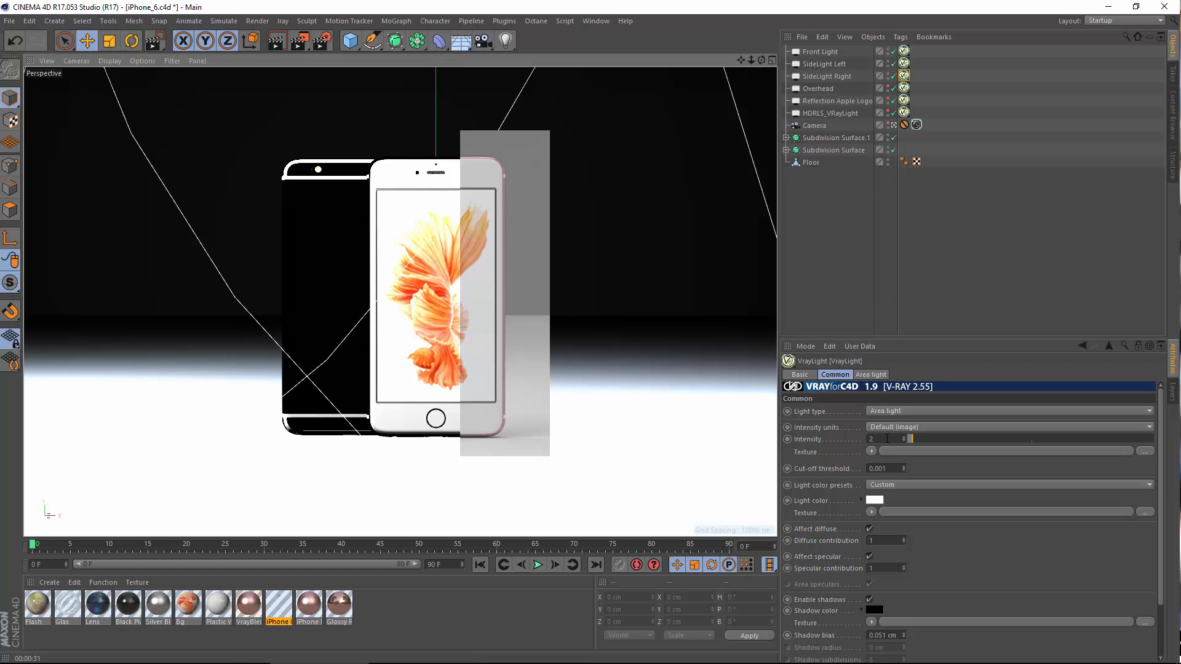
Set the V-Ray light intensity of SideLight Right to 4 and of SideLight Left to 3.
text(4)
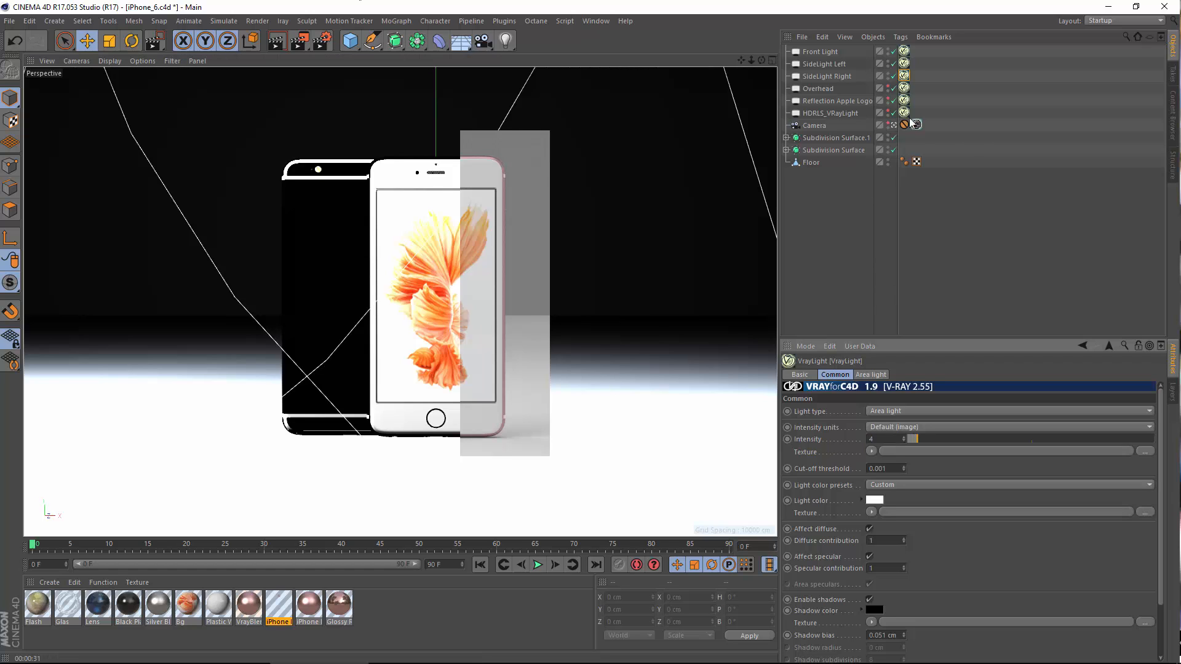
click(904, 63)
drag(883, 439, 754, 427)
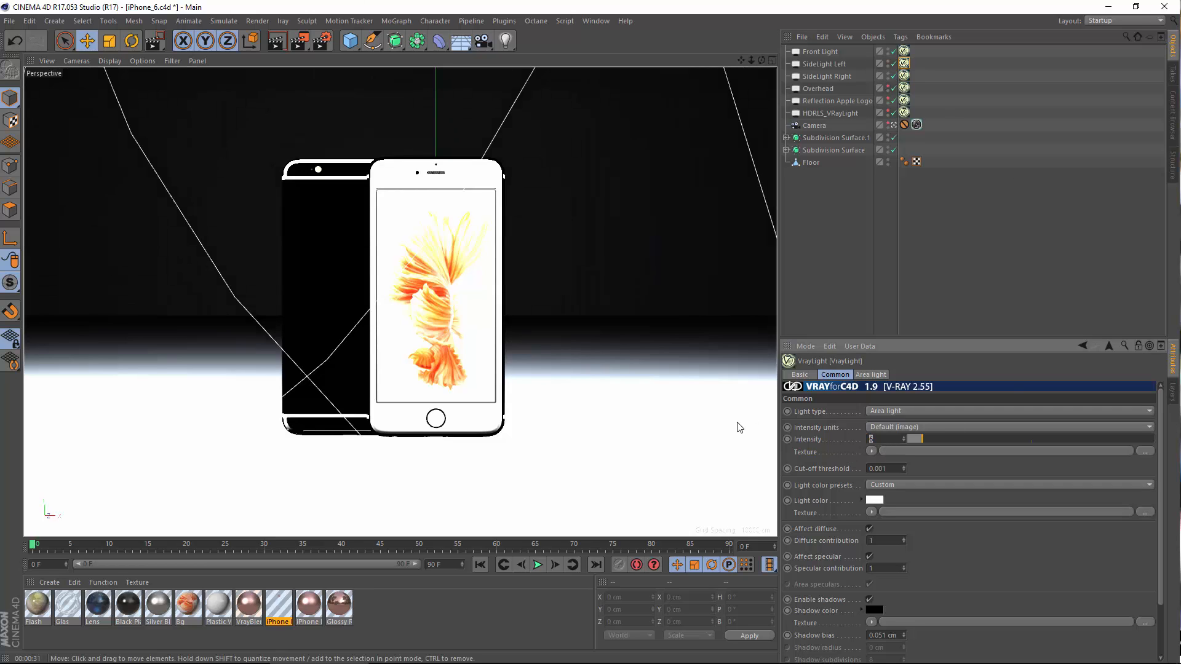
text(3)
key(Return)
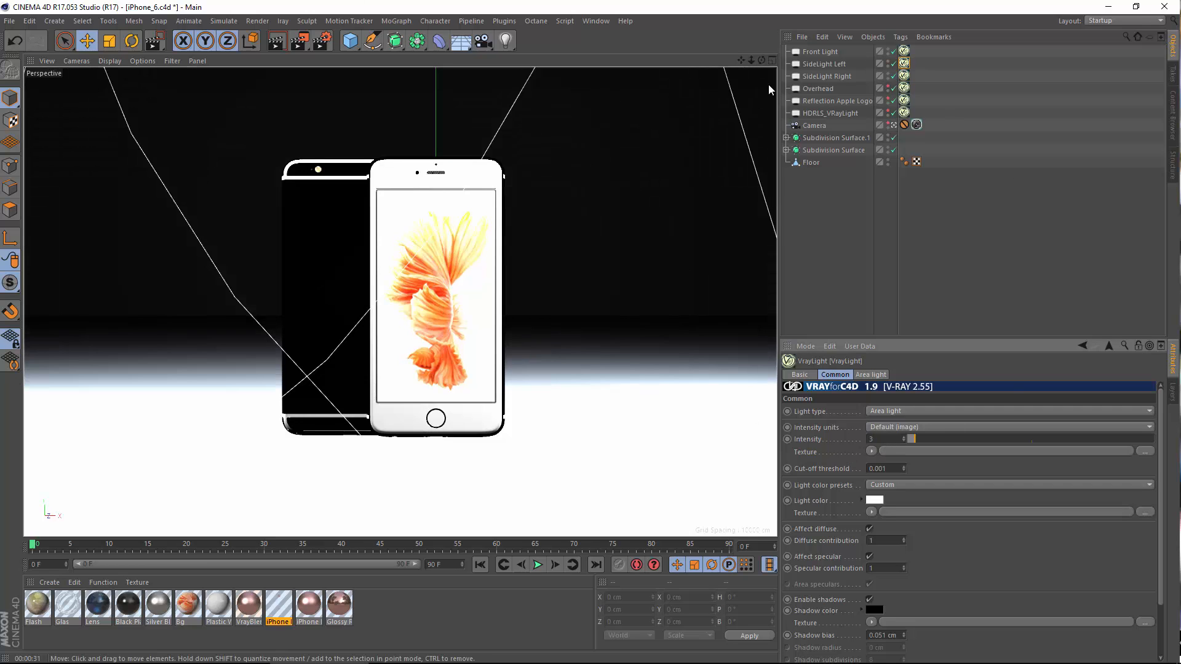
Set the Overhead light's V-Ray intensity to 5.
click(824, 53)
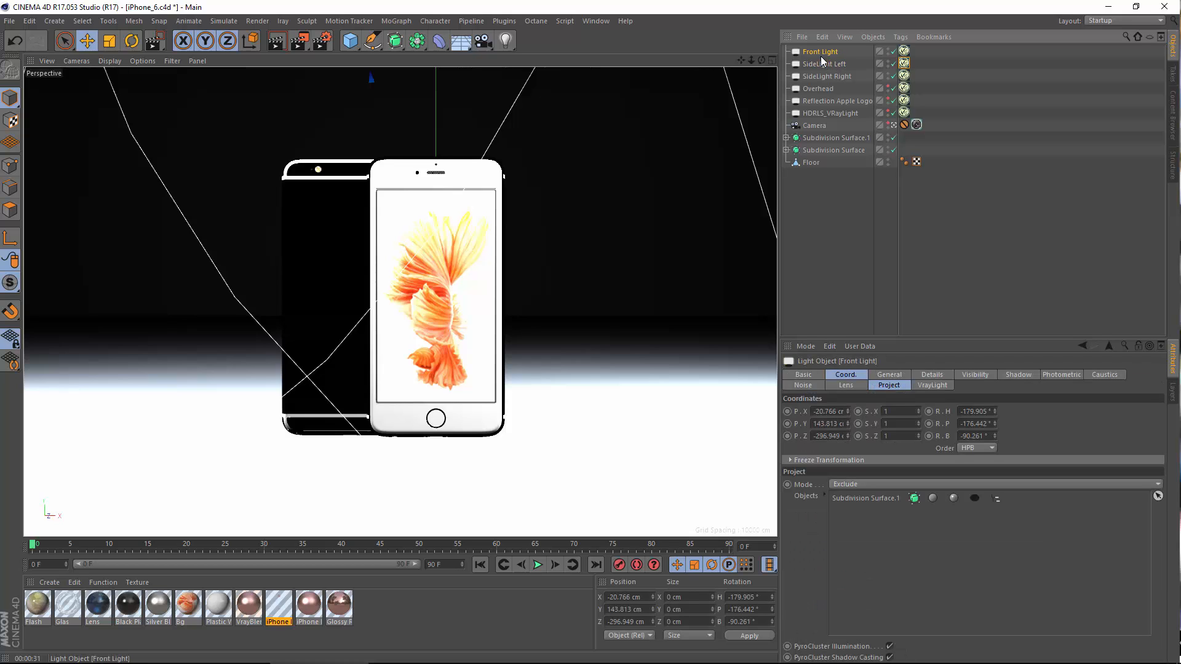
click(904, 87)
text(5)
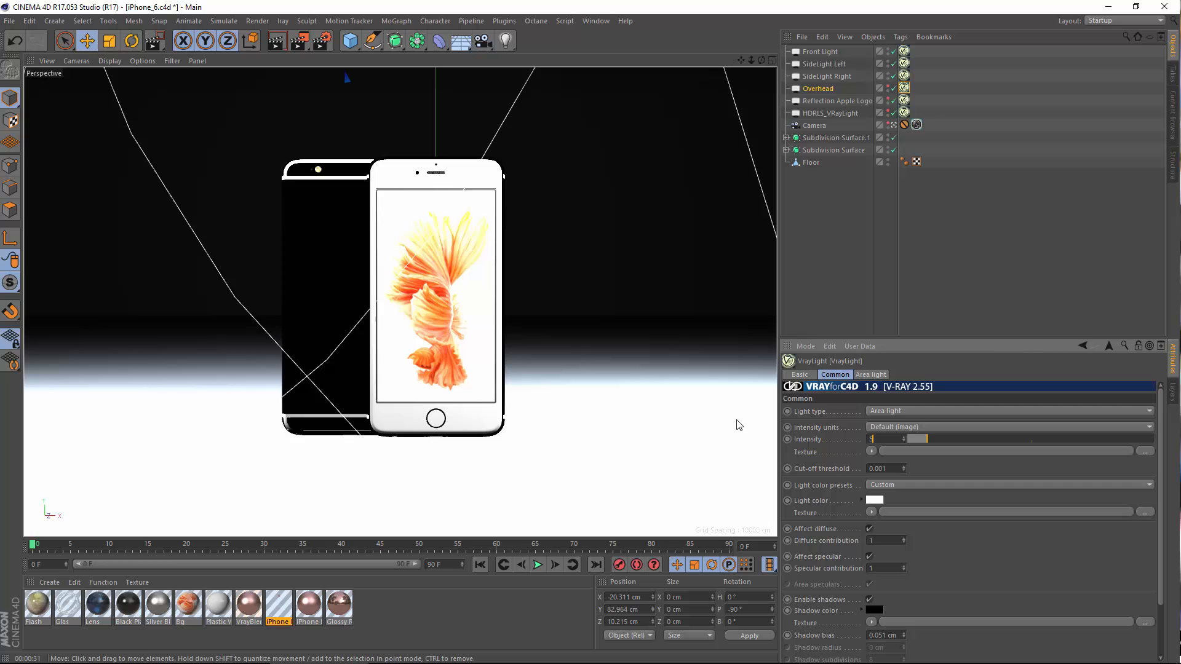
Move the Reflection Apple Logo light to an X position of -14.5 cm, checking it outside the camera view before returning to the camera.
click(859, 103)
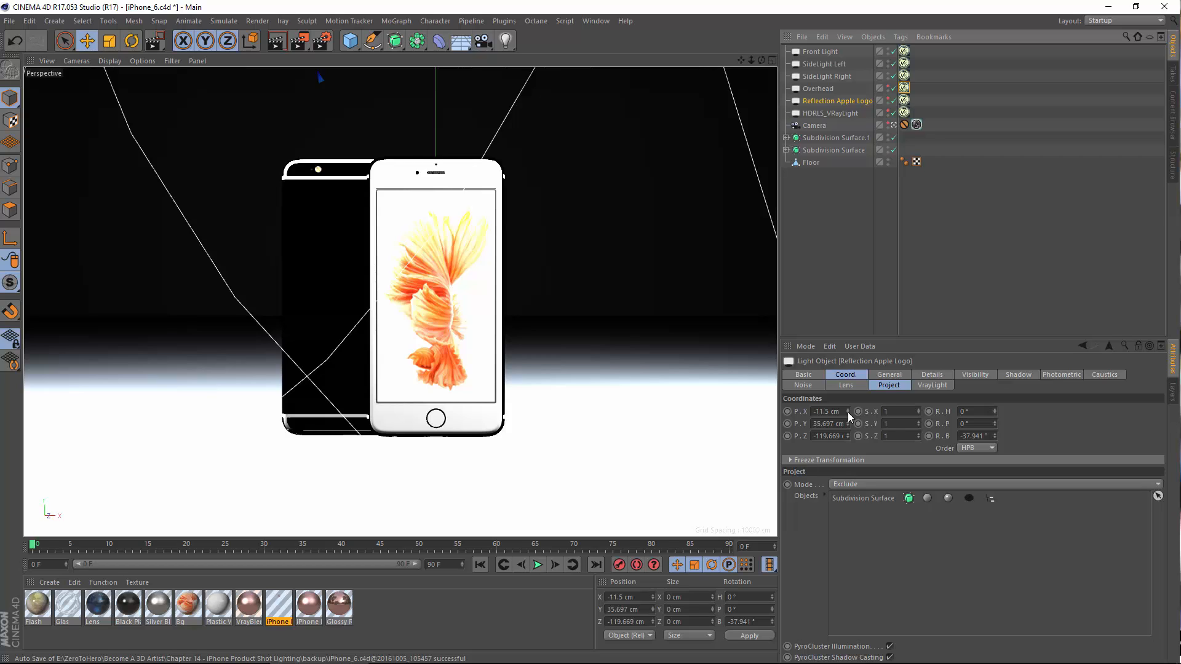
click(893, 125)
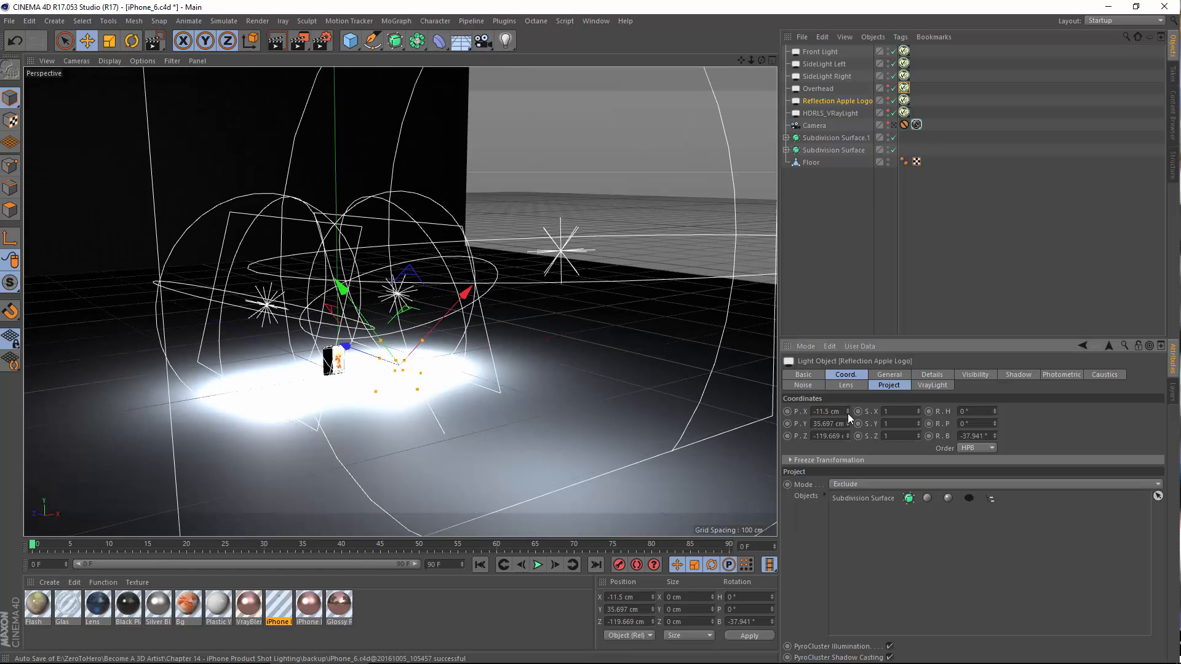
mouse_move(847, 412)
mouse_down()
mouse_move(847, 426)
mouse_move(848, 398)
mouse_move(849, 419)
mouse_up()
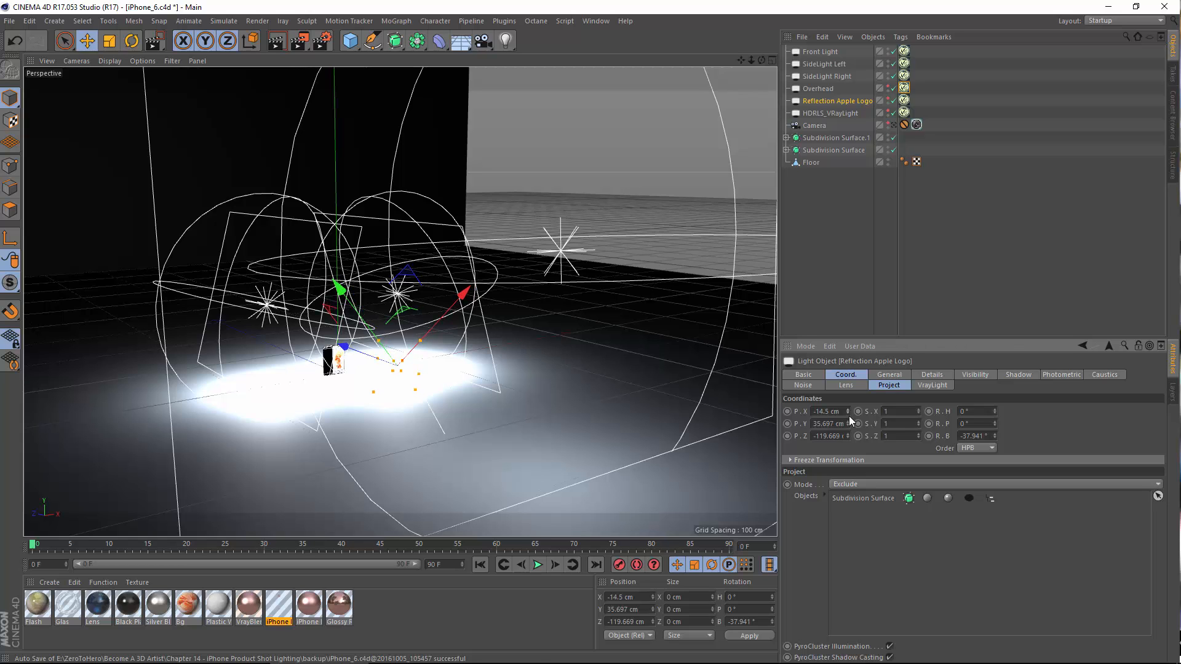
click(894, 125)
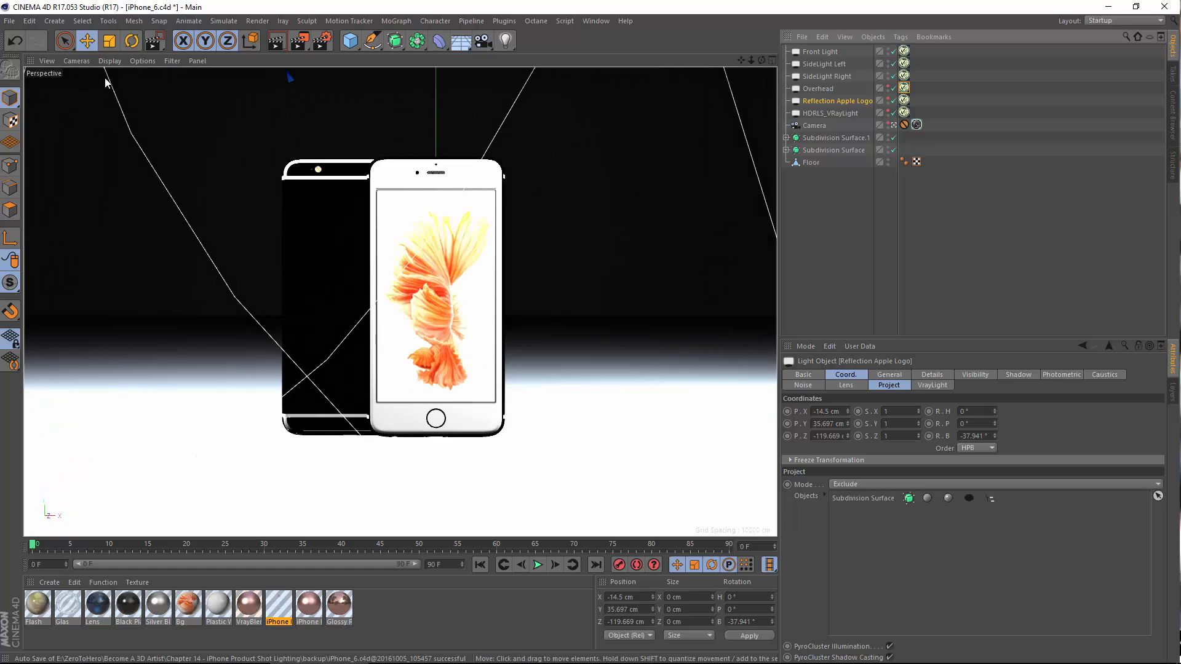
Test-render a region around the rear phone's Apple logo and set the Reflection Apple Logo light's X position to -12.5 cm.
drag(297, 43, 357, 54)
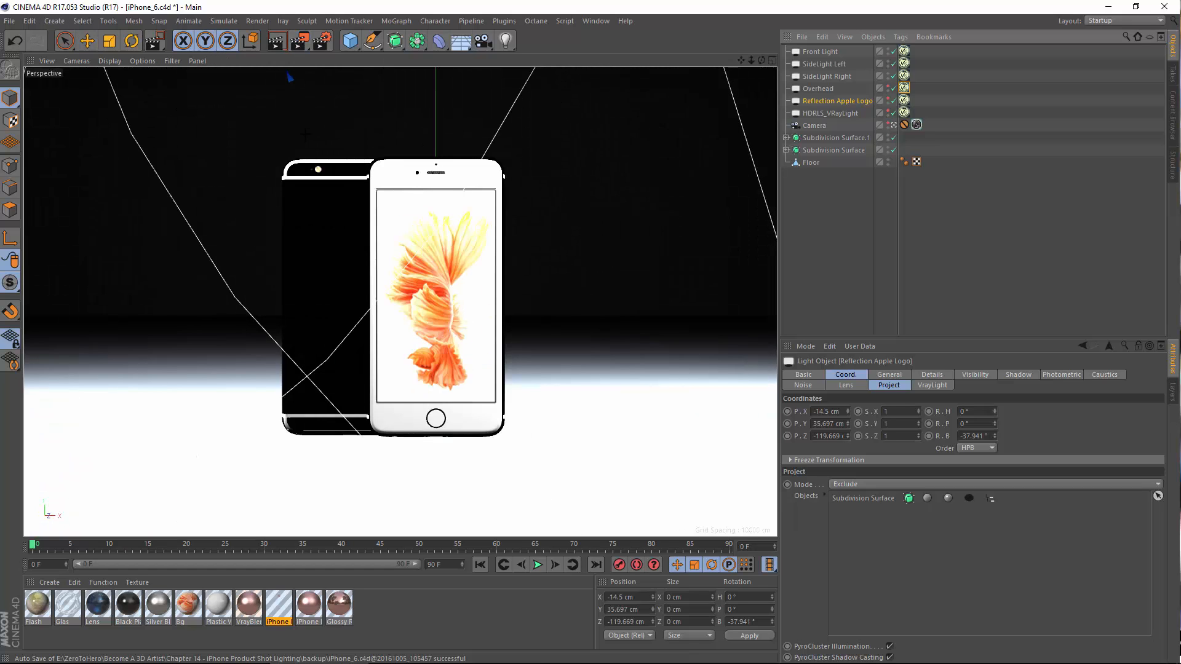
drag(301, 133, 375, 251)
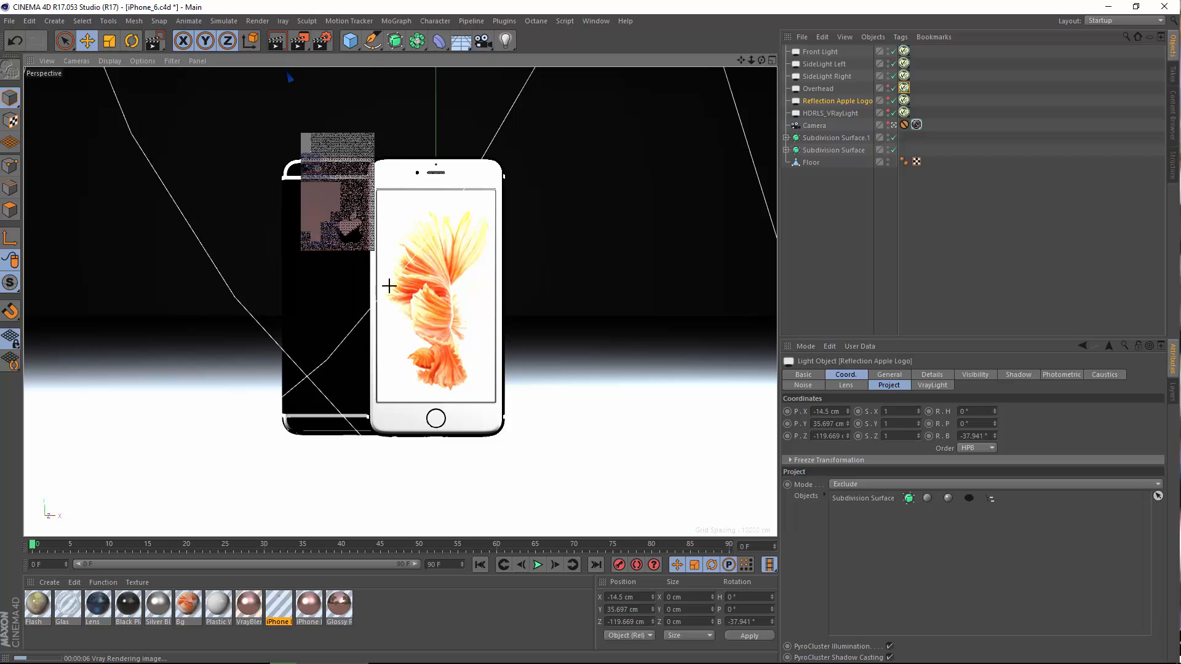
click(848, 410)
click(847, 410)
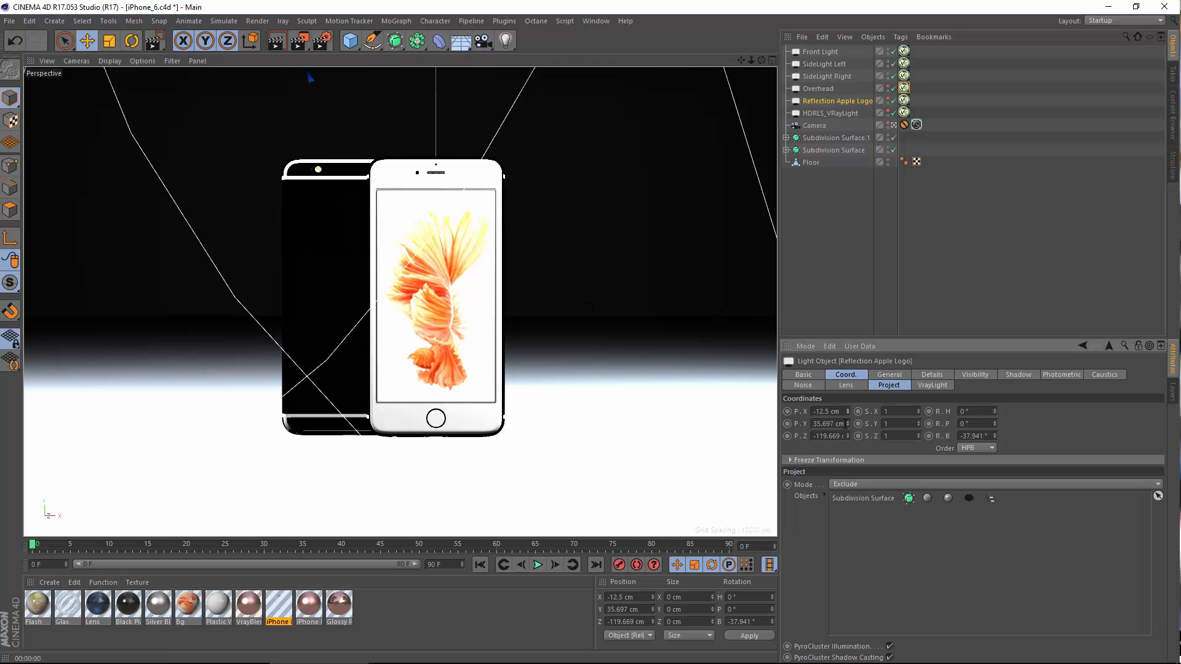
Set the Reflection Apple Logo light's Y position to 33.697 cm and test-render the region around the rear phone's Apple logo.
click(847, 427)
click(848, 426)
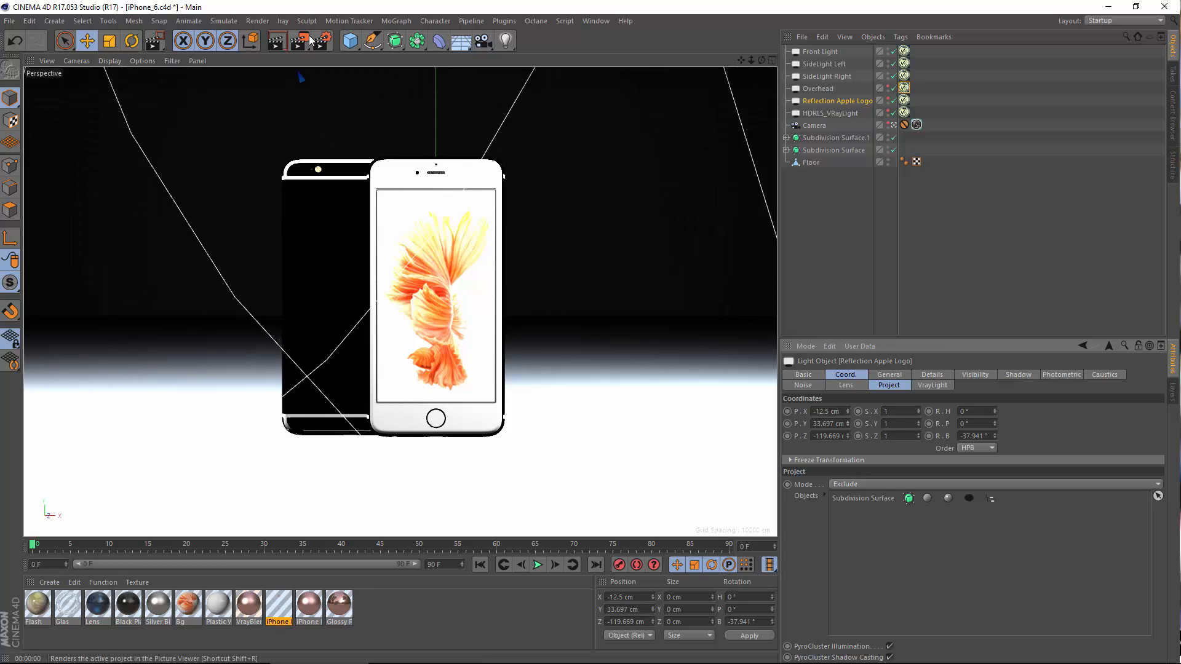
drag(310, 39, 332, 58)
drag(273, 123, 384, 265)
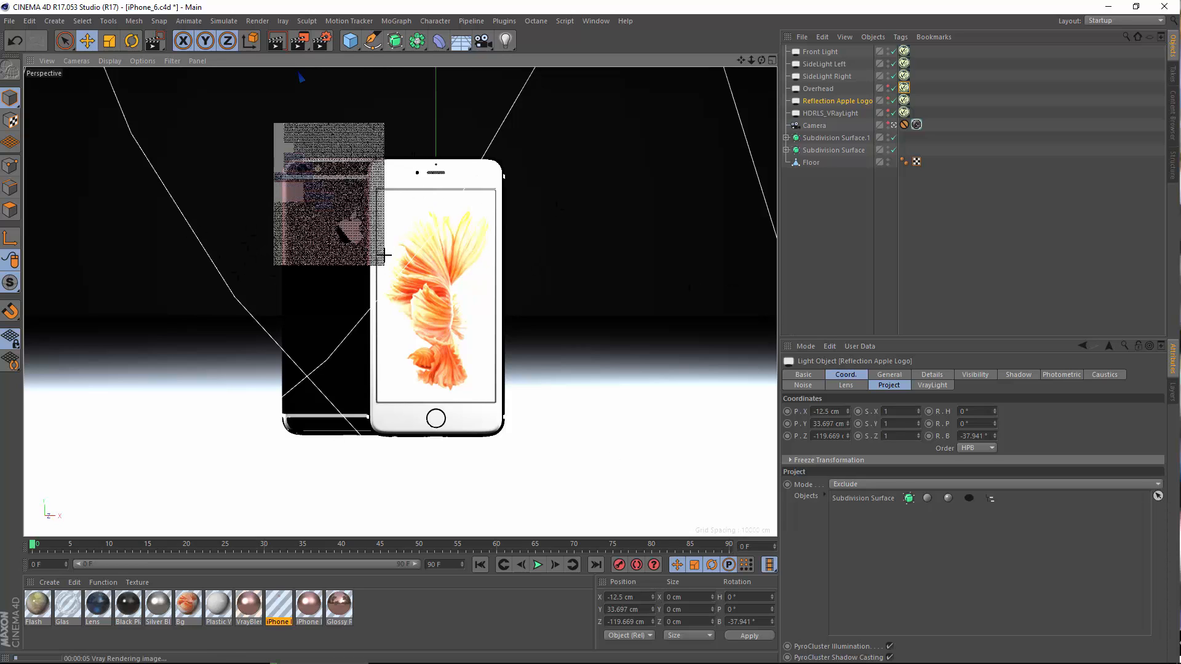
Try an X position of -14.5 cm for the Reflection Apple Logo light and test-render the rear phone's upper part.
click(847, 412)
click(848, 414)
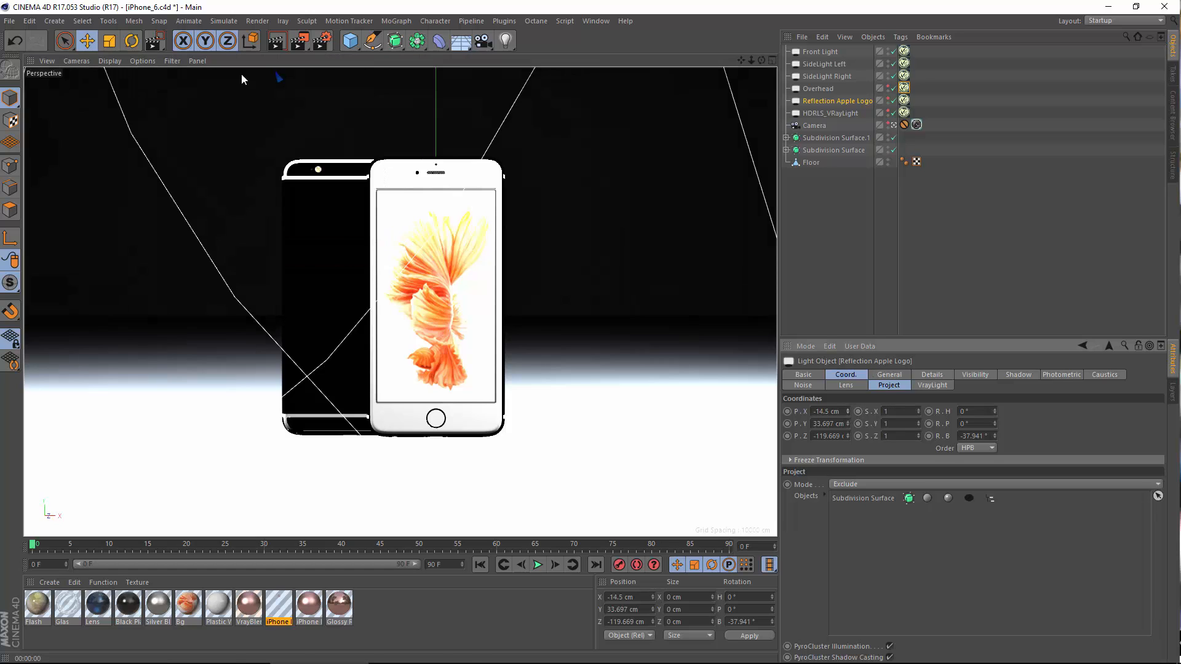
click(300, 41)
click(332, 59)
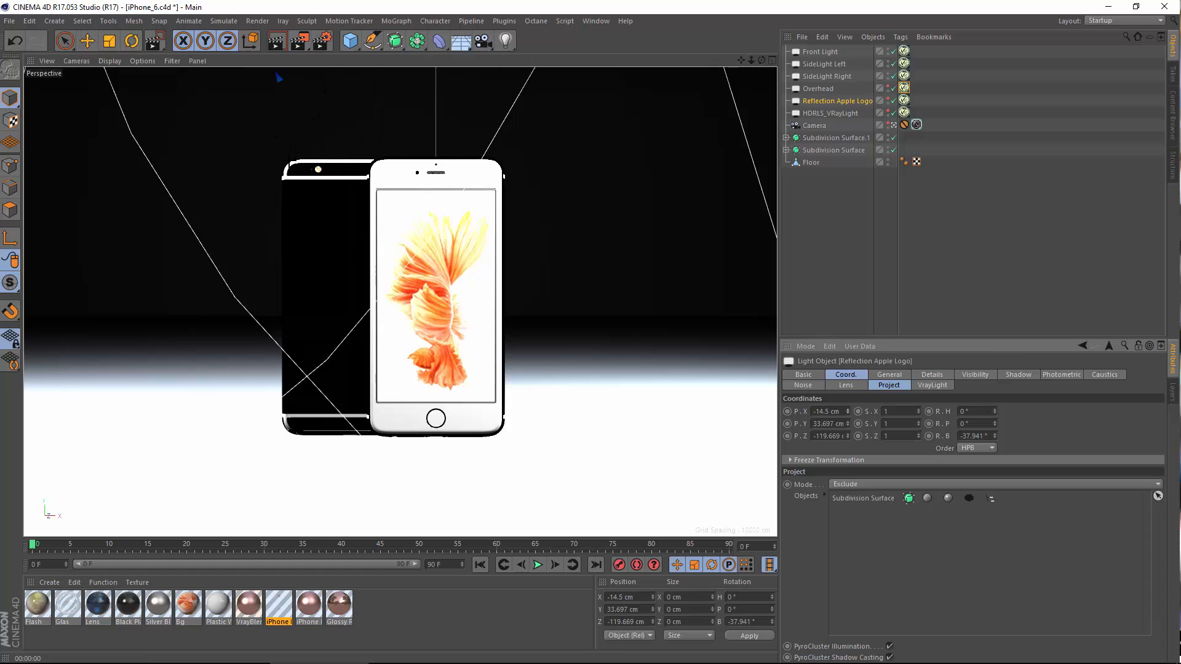
drag(275, 143, 387, 262)
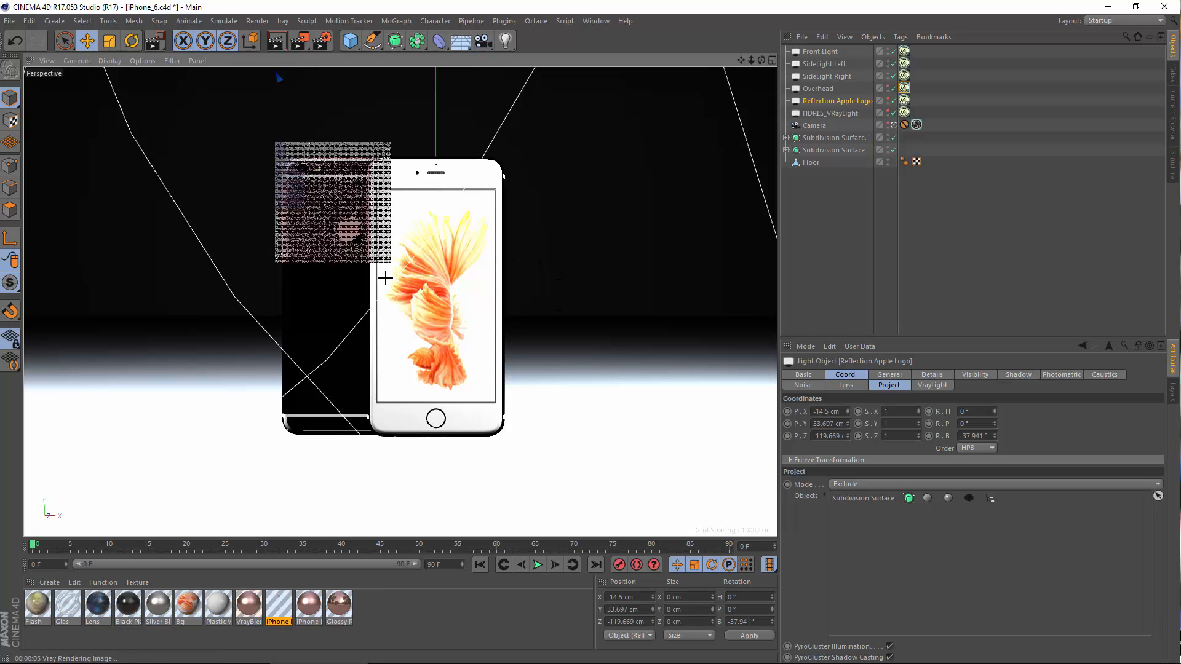
Set the Reflection Apple Logo light's X position to -10.5 cm and test-render the region around the rear phone's Apple logo.
click(847, 408)
click(848, 408)
click(847, 408)
click(847, 408)
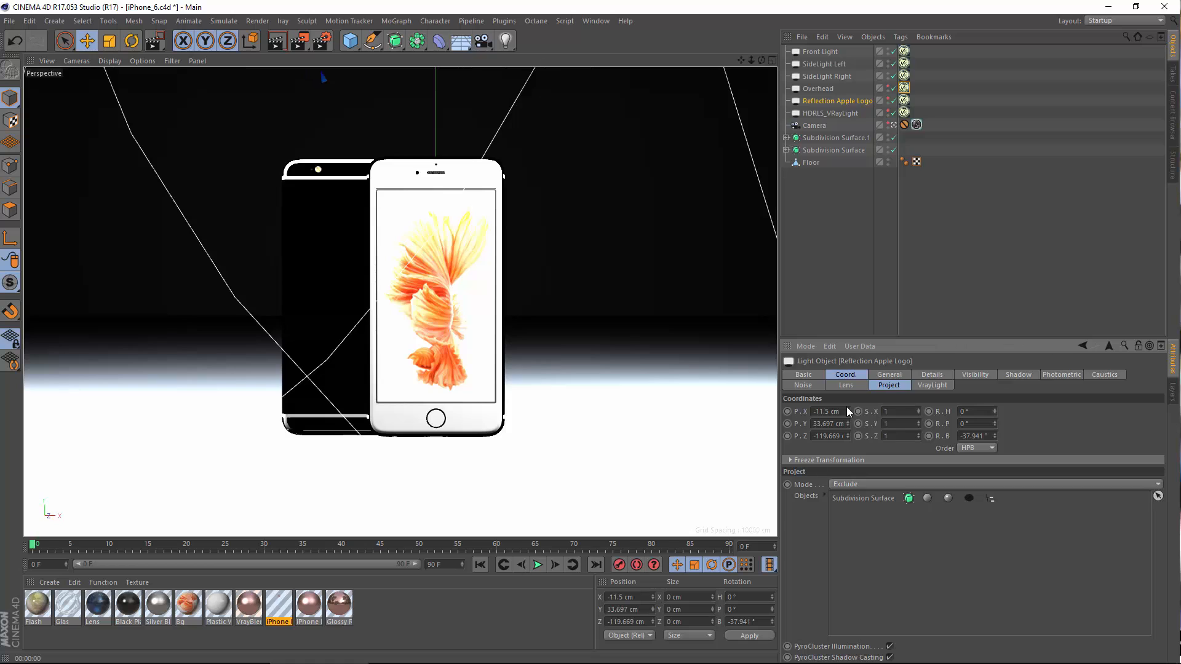
drag(300, 45, 340, 61)
drag(284, 147, 397, 265)
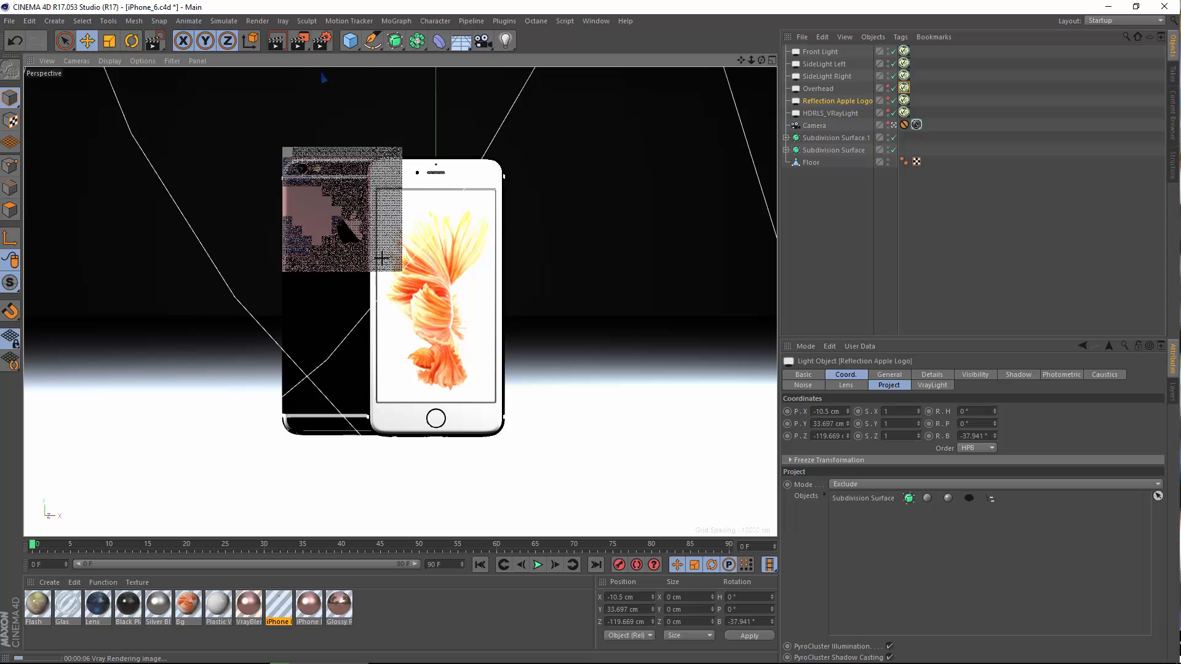
Deselect the light and render the full 1920 x 1080 image to the Picture Viewer.
click(825, 228)
click(257, 20)
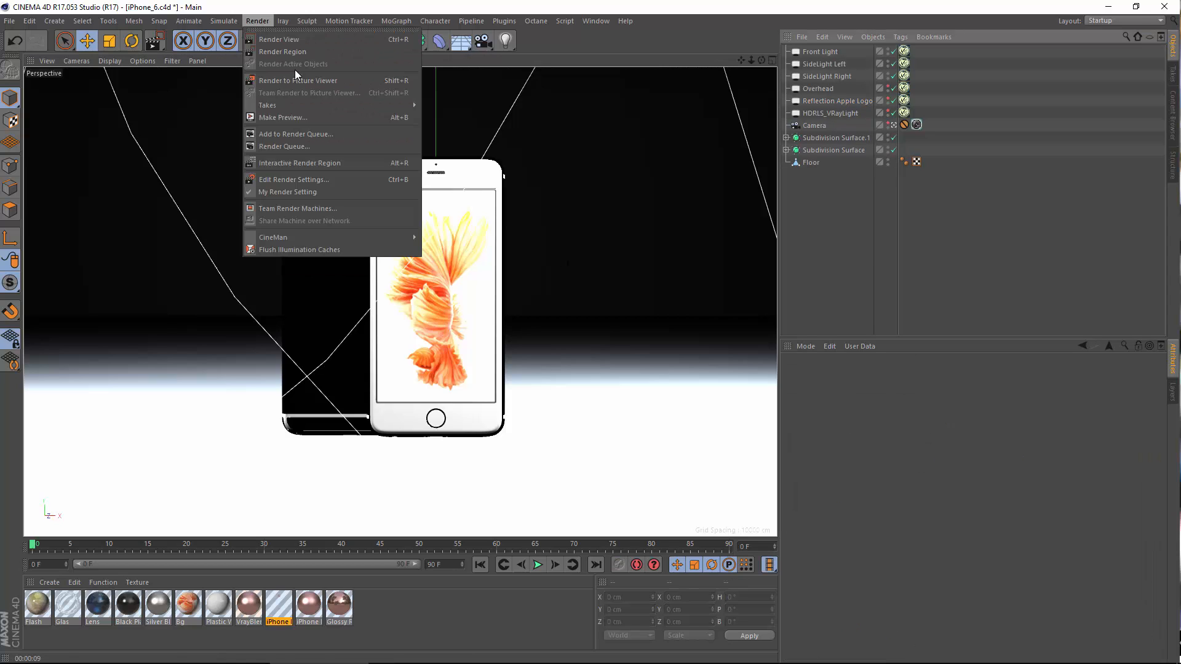
click(304, 81)
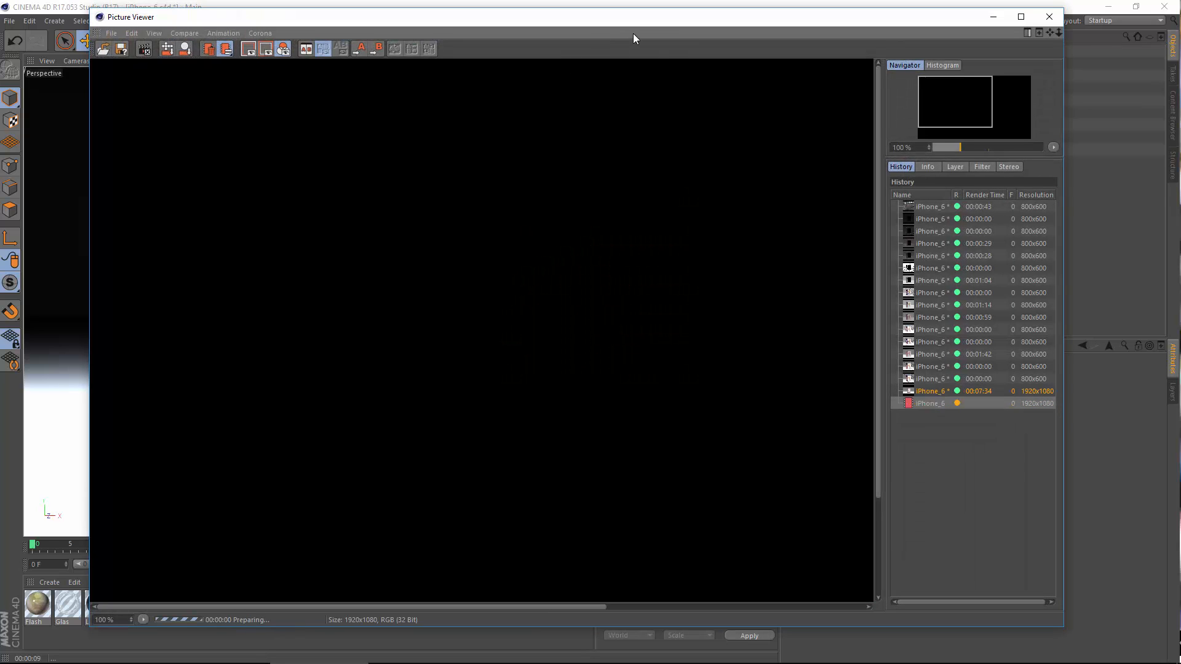
drag(627, 18, 571, 11)
scroll(628, 271, down, 1)
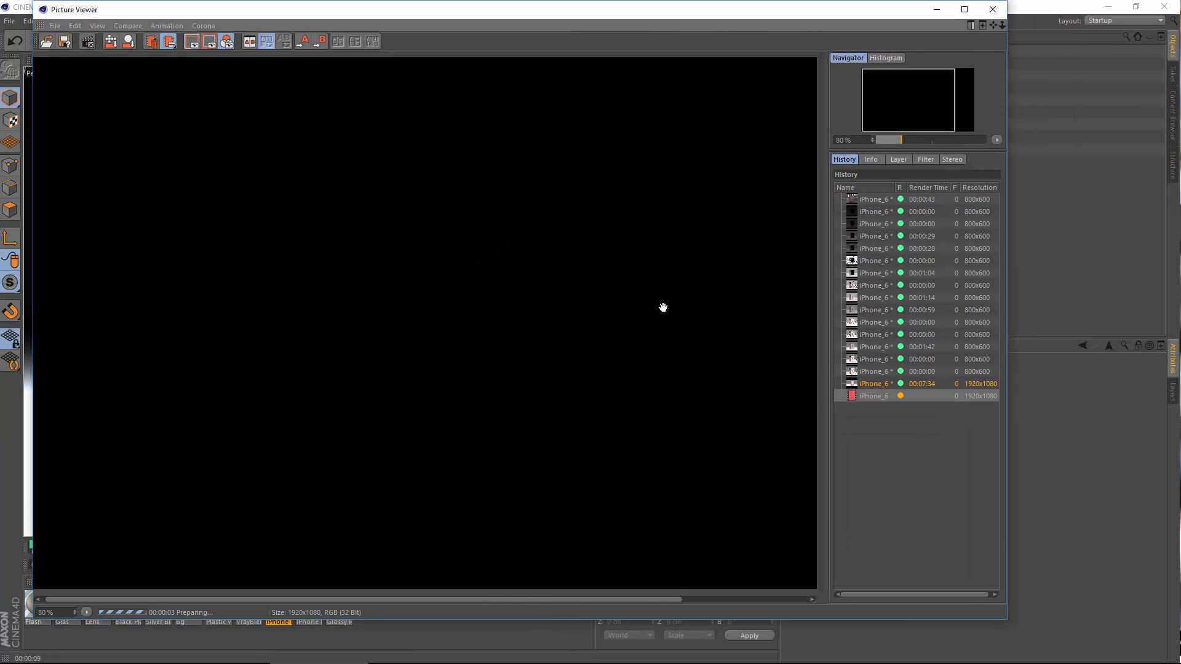
scroll(647, 330, down, 1)
scroll(648, 329, up, 1)
scroll(624, 337, down, 1)
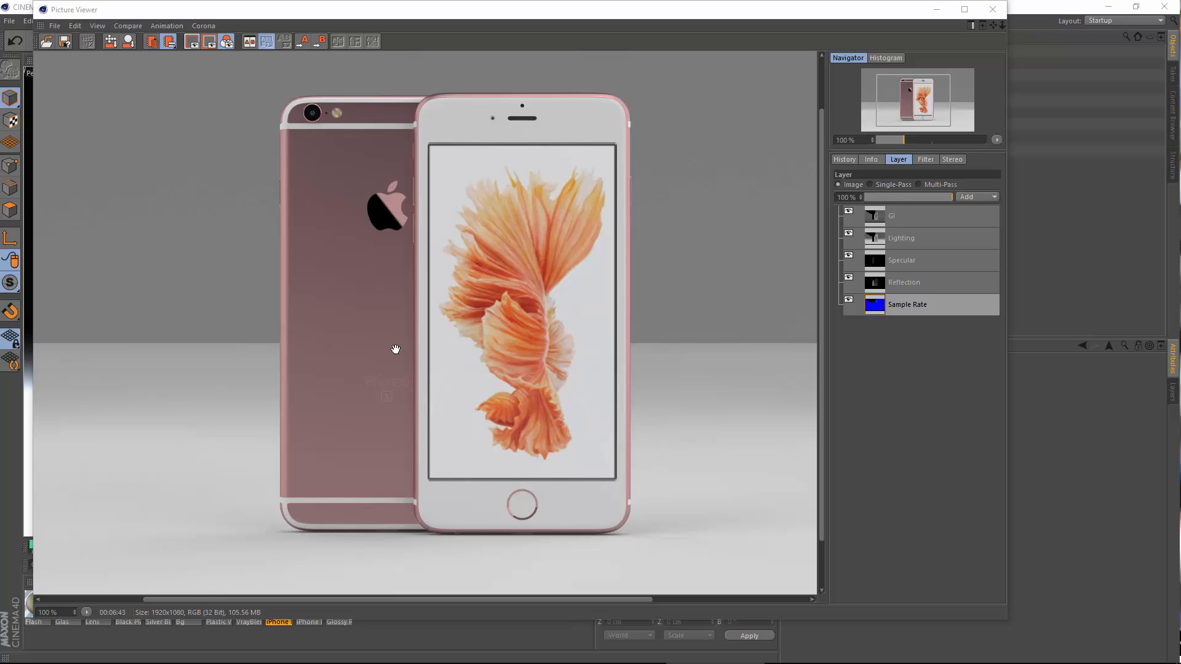
Inspect the finished render around the rear phone's iPhone 6S lettering, comparing the Sample Rate single pass with the full image.
scroll(350, 431, up, 5)
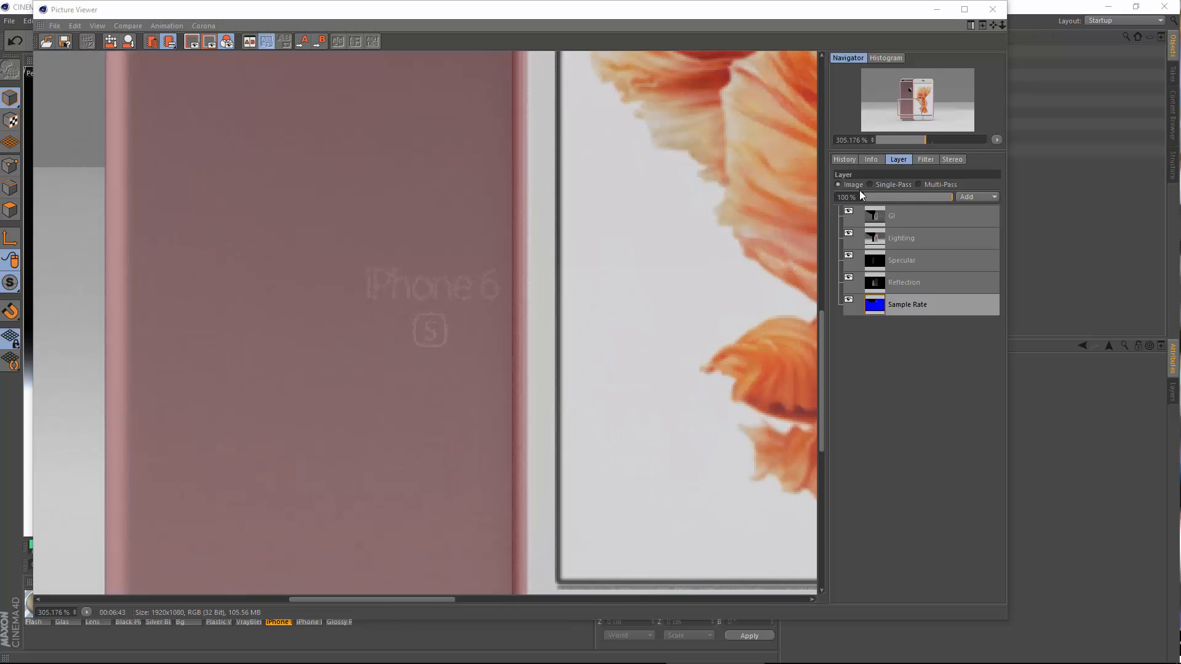
click(894, 184)
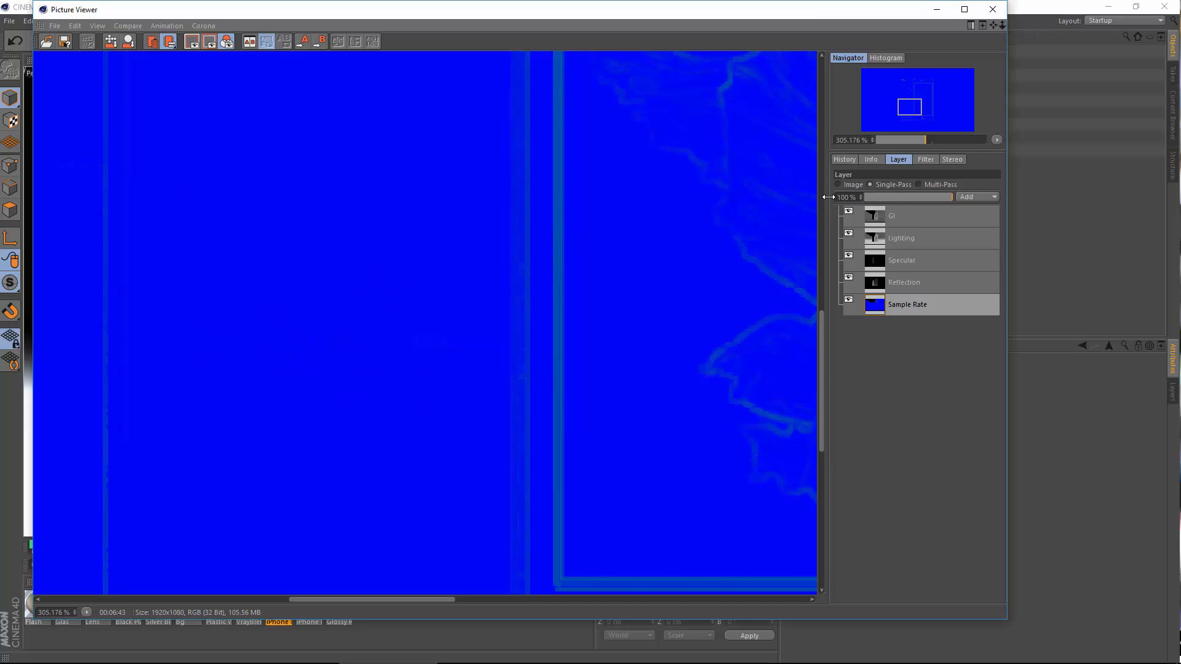
click(849, 185)
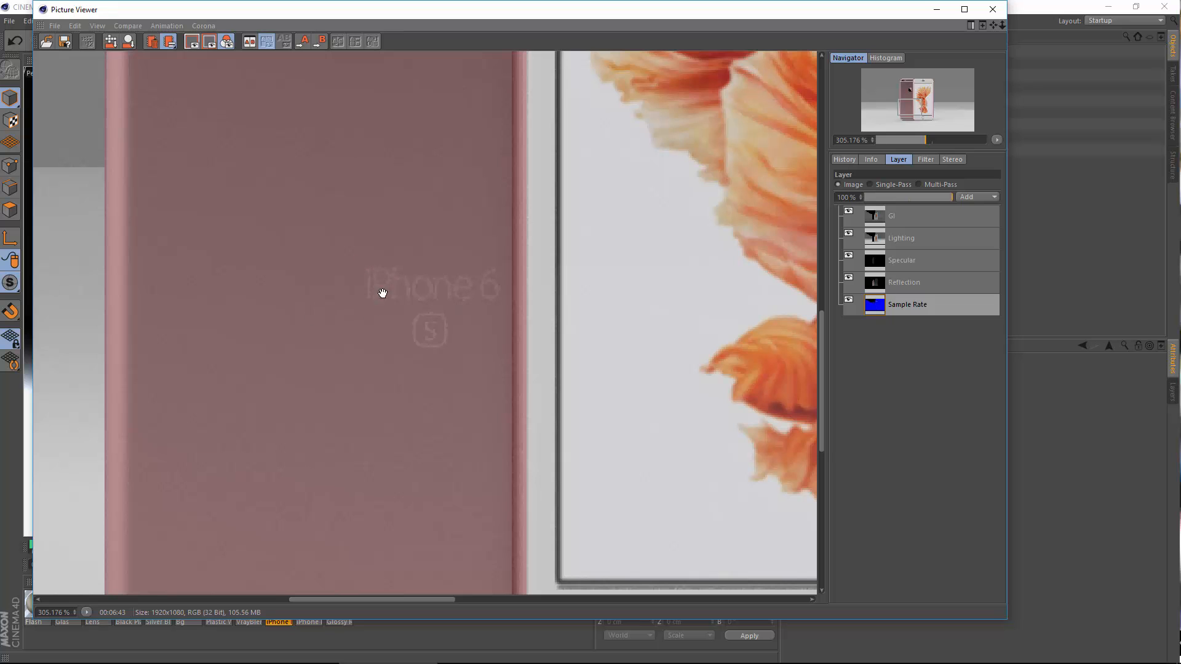
scroll(425, 366, down, 5)
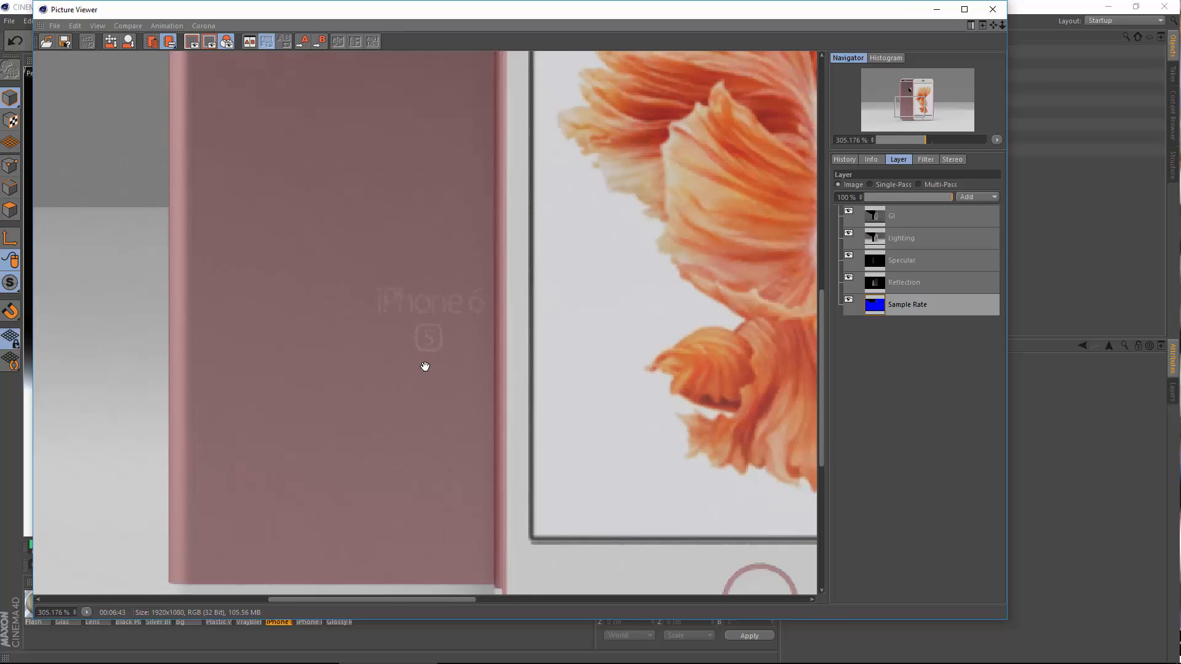
scroll(478, 345, down, 1)
drag(489, 354, 428, 374)
scroll(489, 471, up, 1)
scroll(488, 505, up, 1)
scroll(474, 501, down, 1)
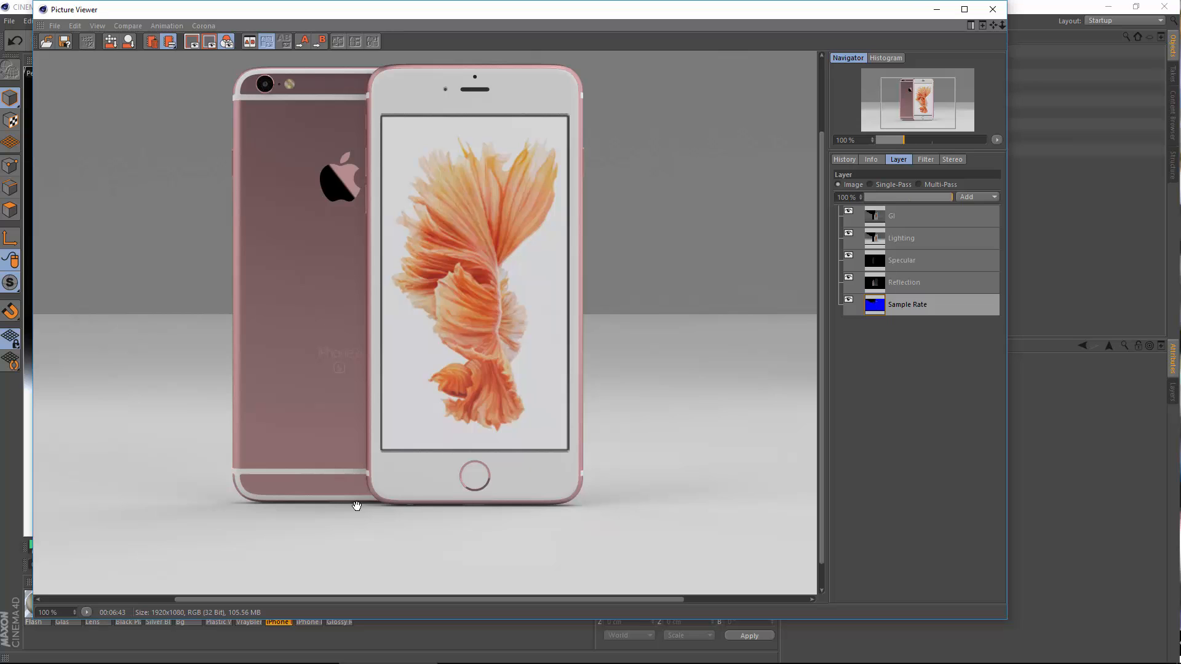
drag(348, 225, 350, 256)
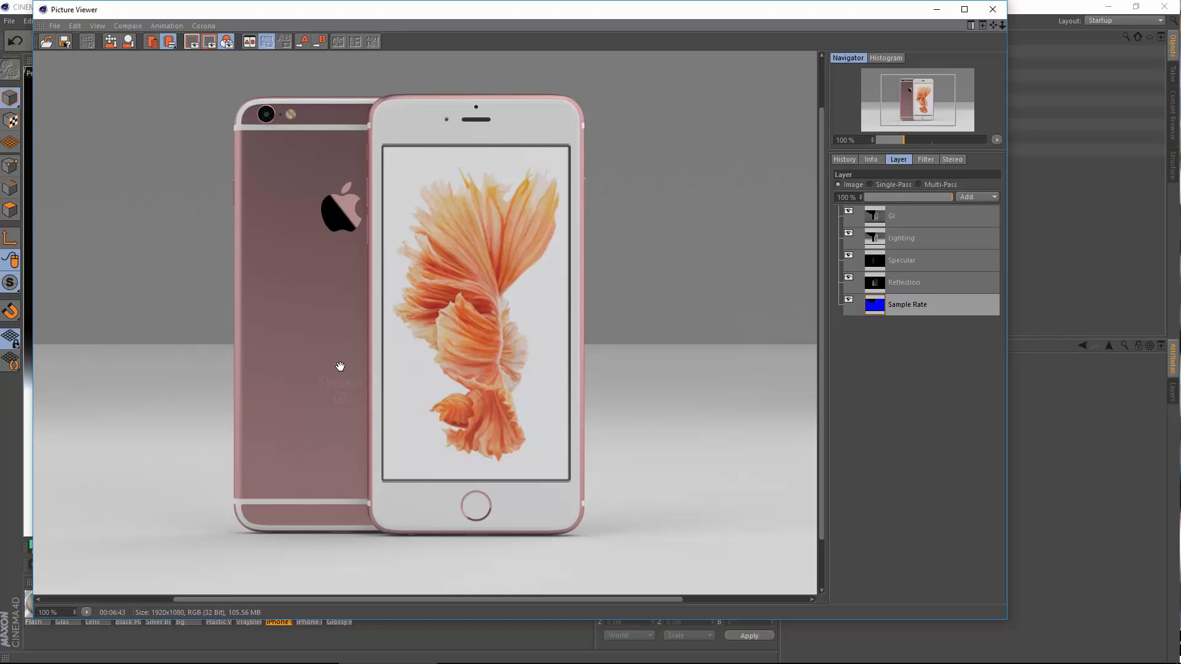
drag(332, 406, 309, 409)
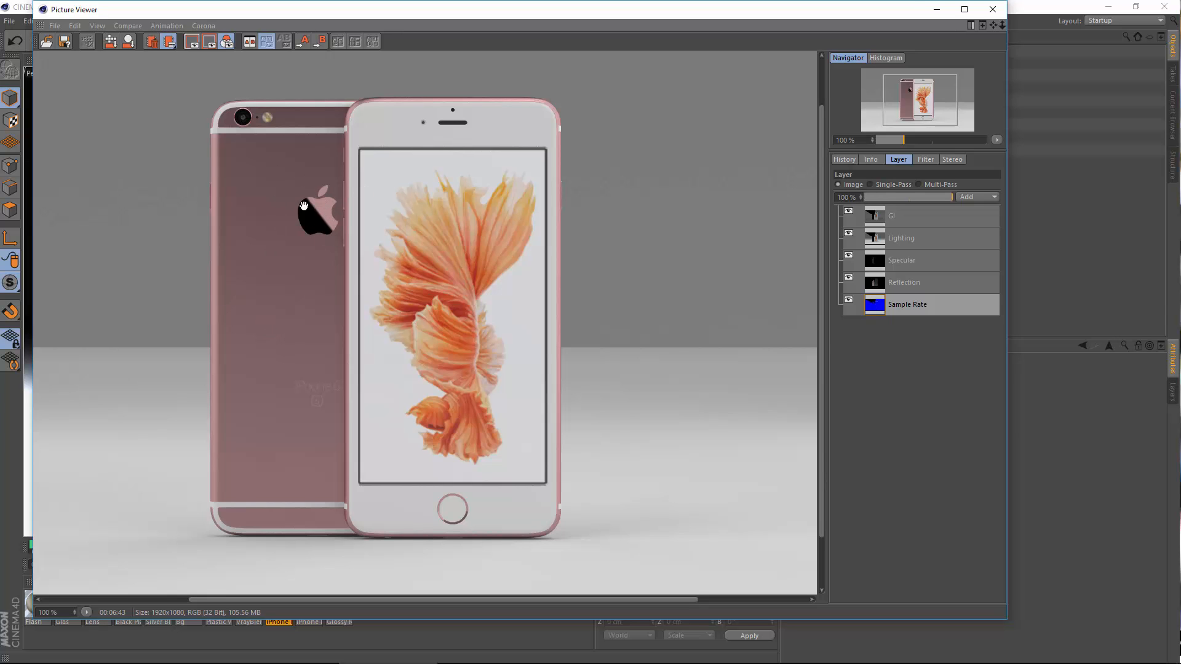
drag(304, 204, 398, 256)
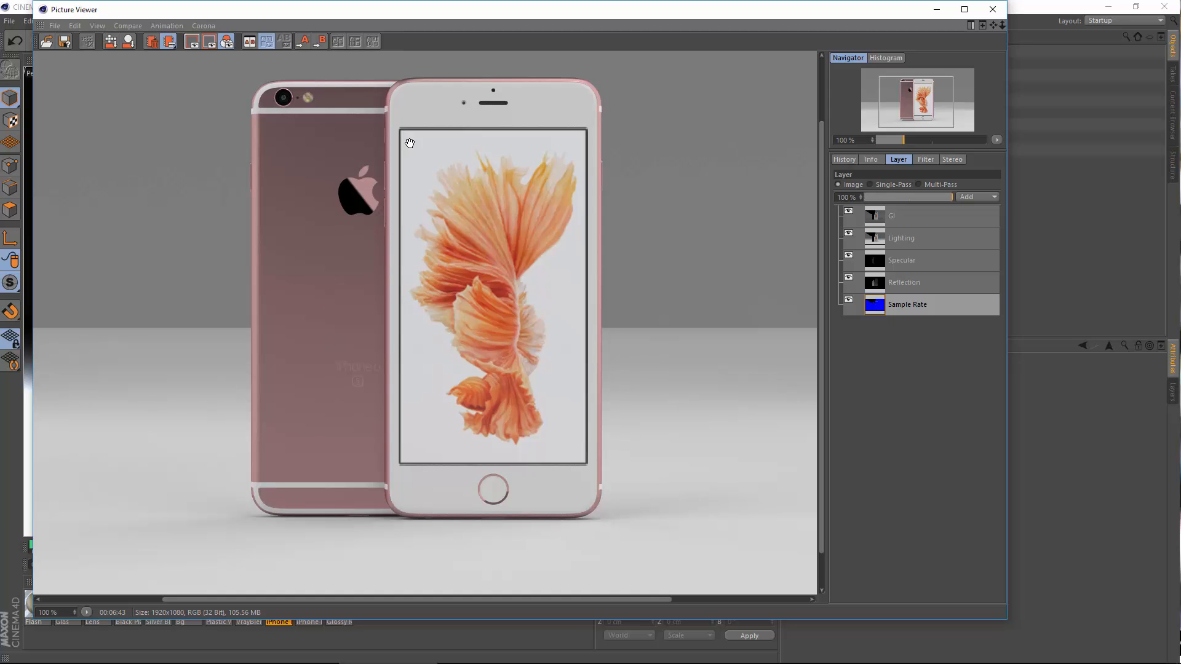
drag(527, 381, 477, 390)
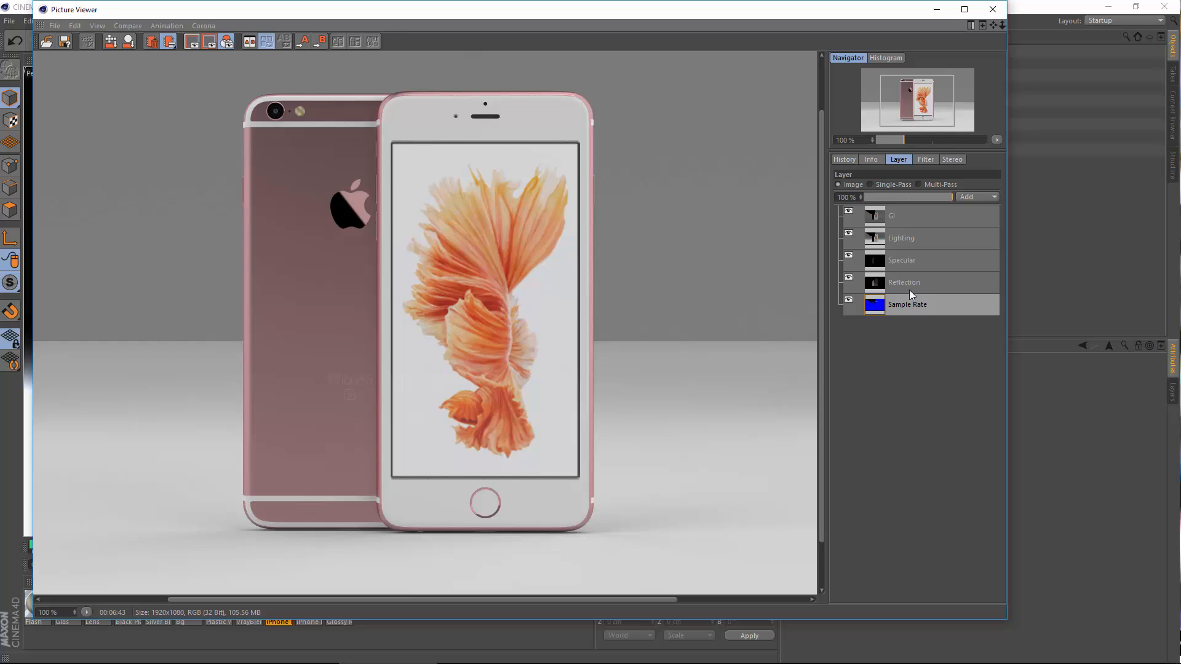
mouse_move(317, 264)
mouse_down()
mouse_move(361, 248)
mouse_move(316, 258)
mouse_move(327, 265)
mouse_up()
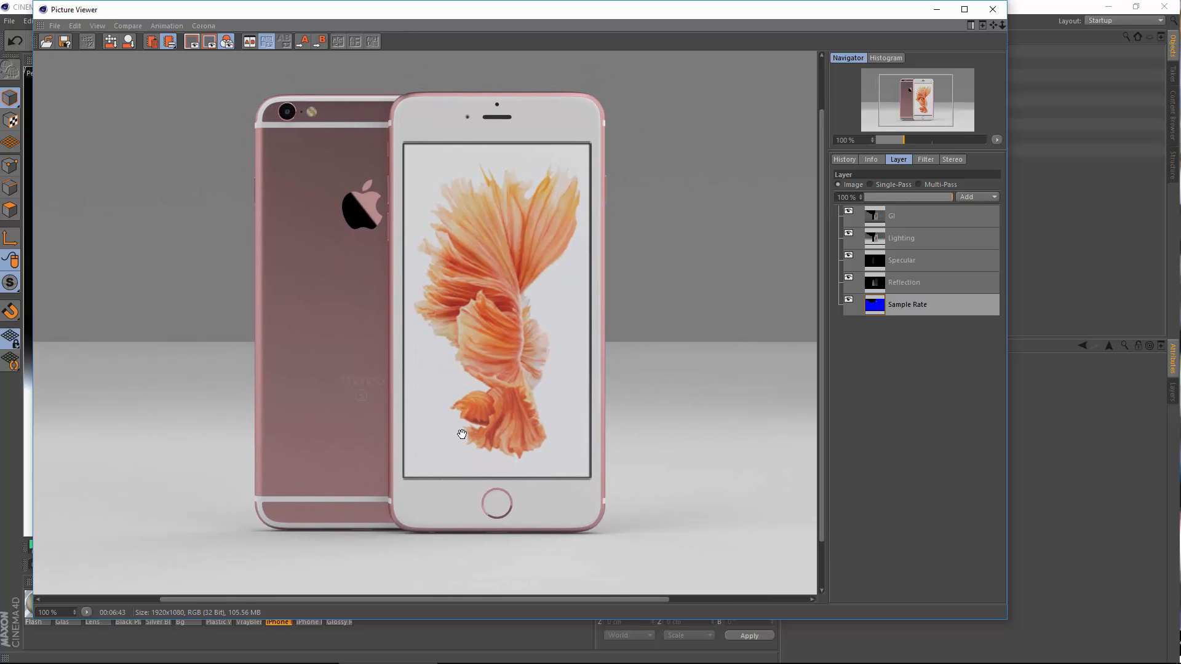
drag(403, 388, 473, 377)
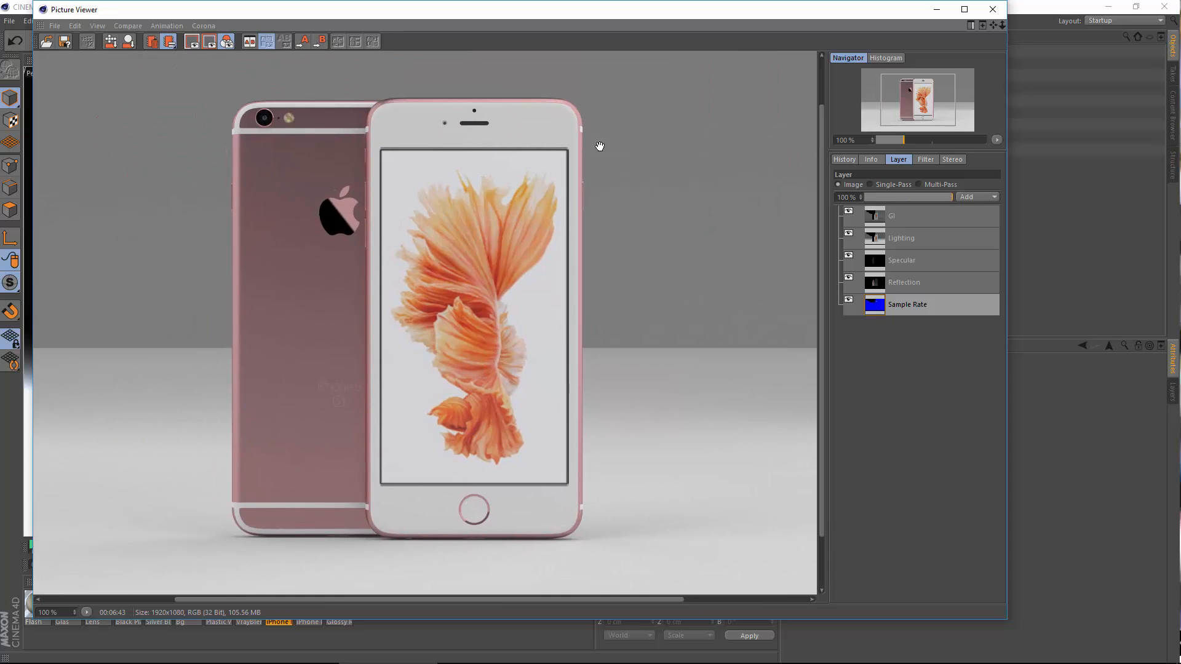
drag(456, 246, 493, 254)
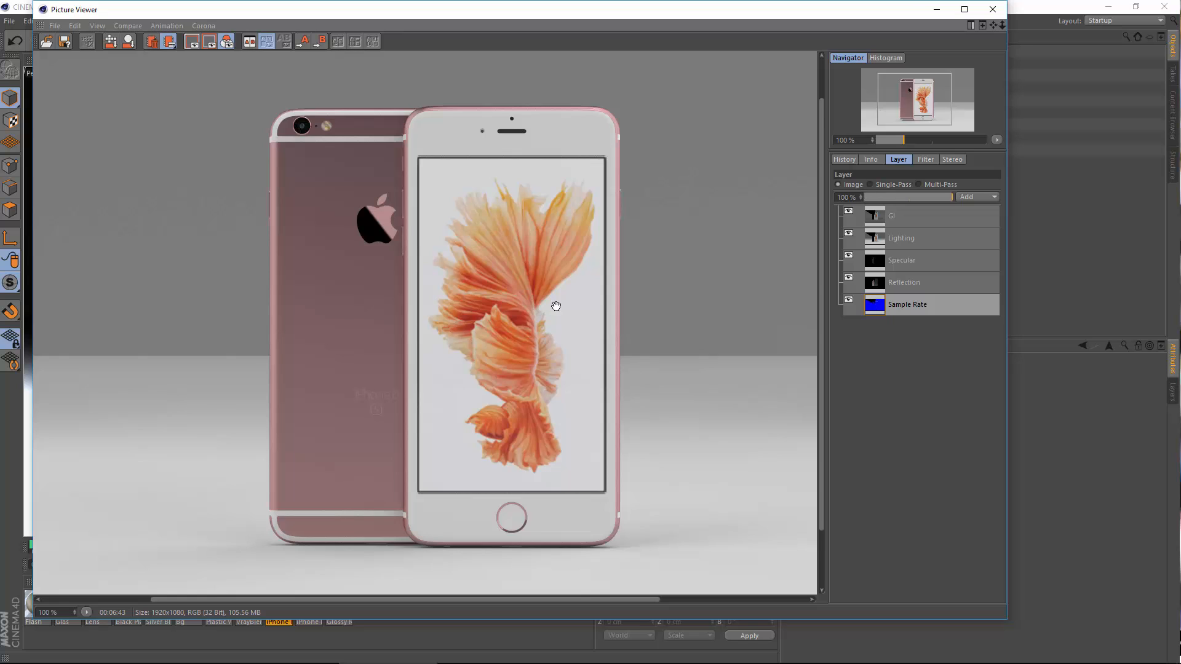
drag(554, 303, 606, 342)
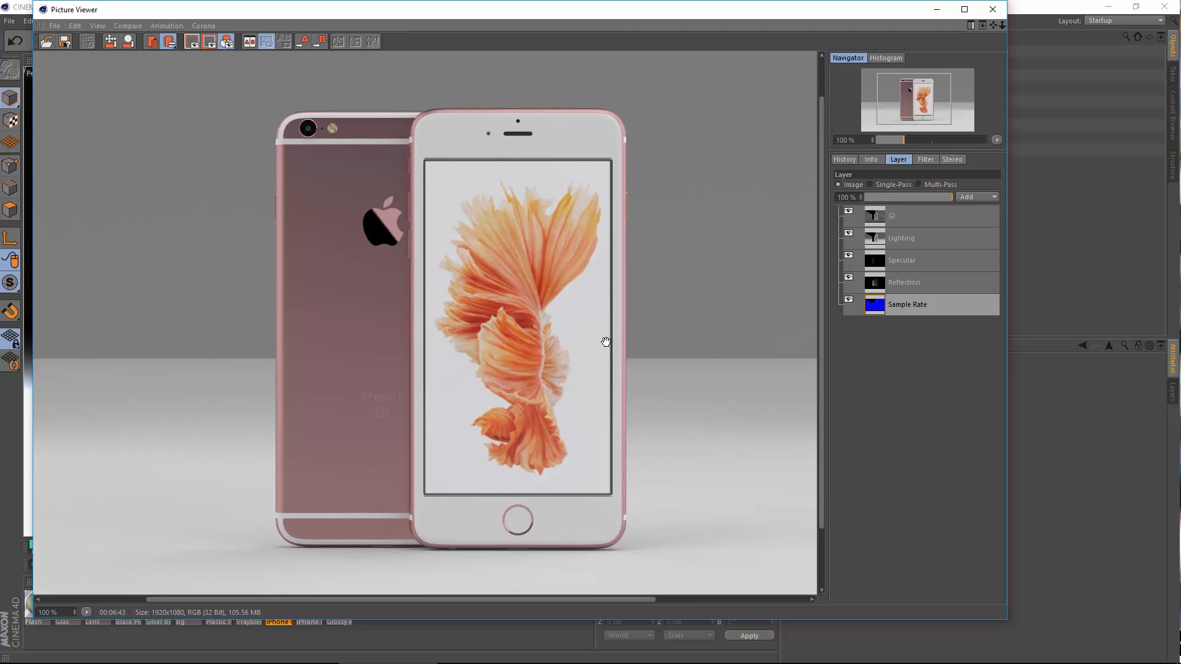